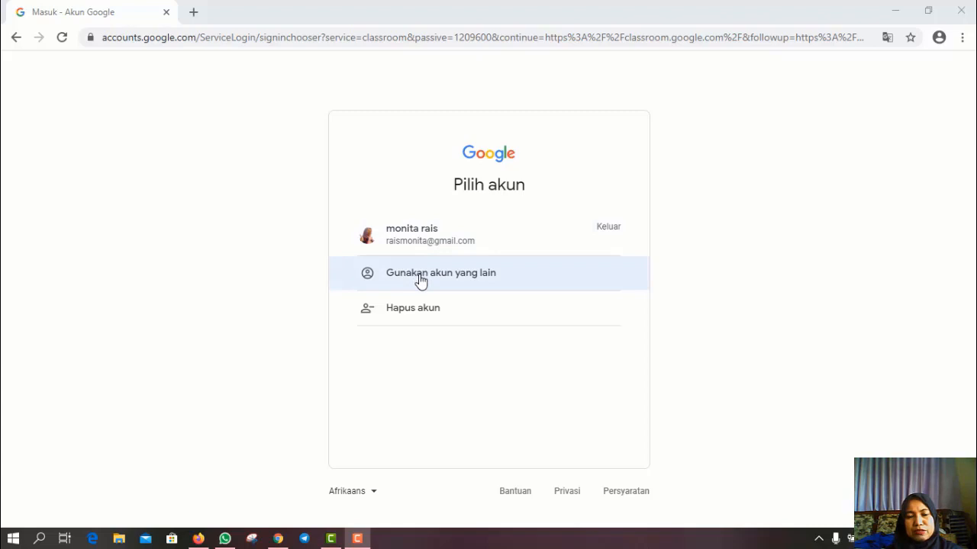
- Search the web for 'google classroom' and open the Google Classroom site from the results
click(423, 35)
text(goo)
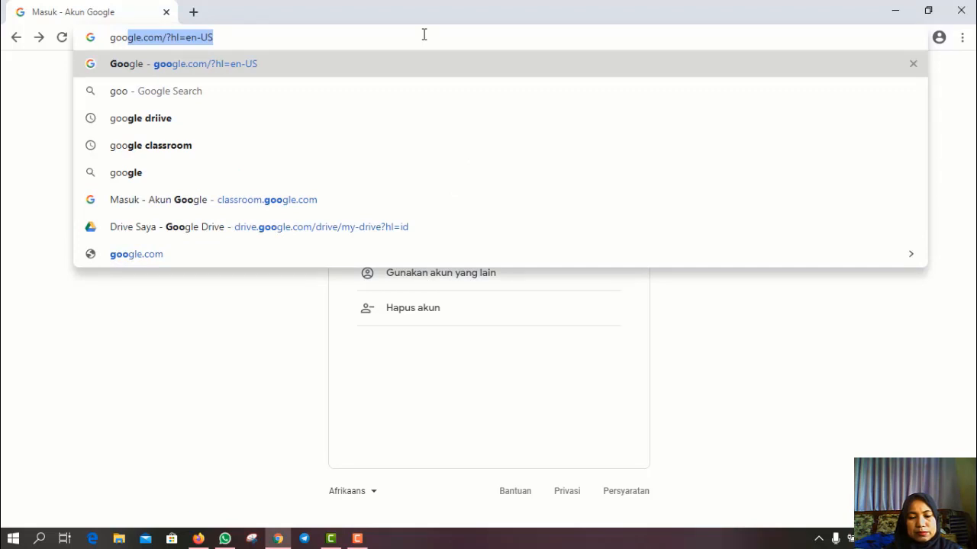
text(gle)
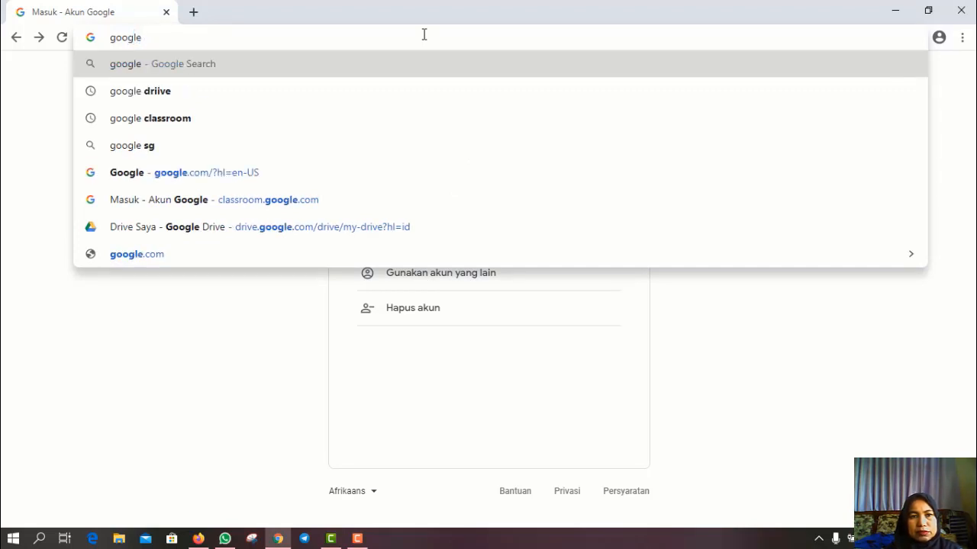
click(190, 127)
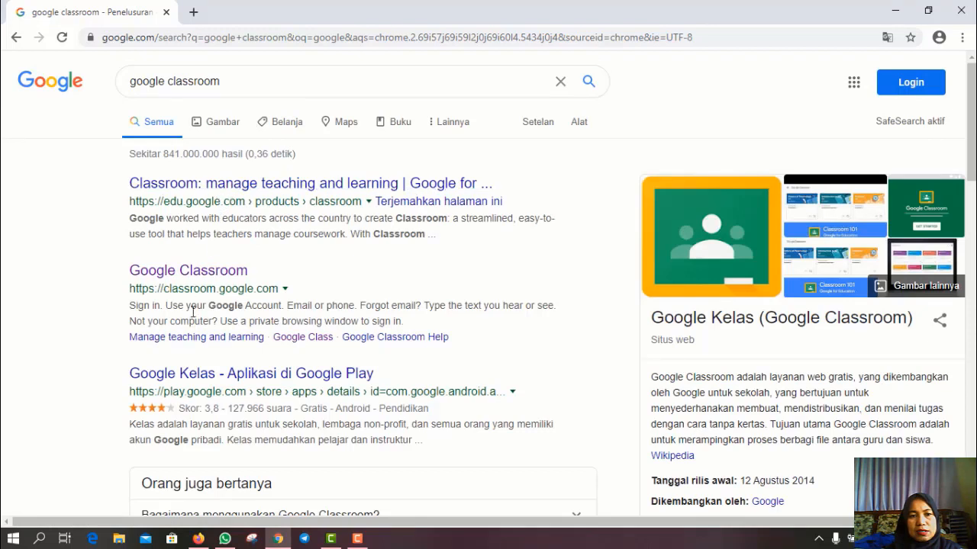
click(182, 273)
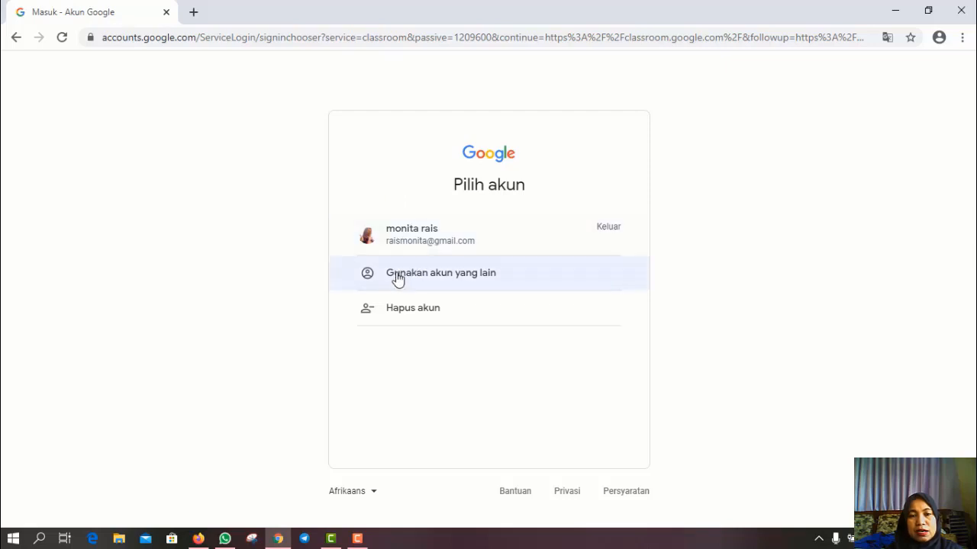
- Choose 'Gunakan akun yang lain' and submit the account's e-mail address
click(439, 284)
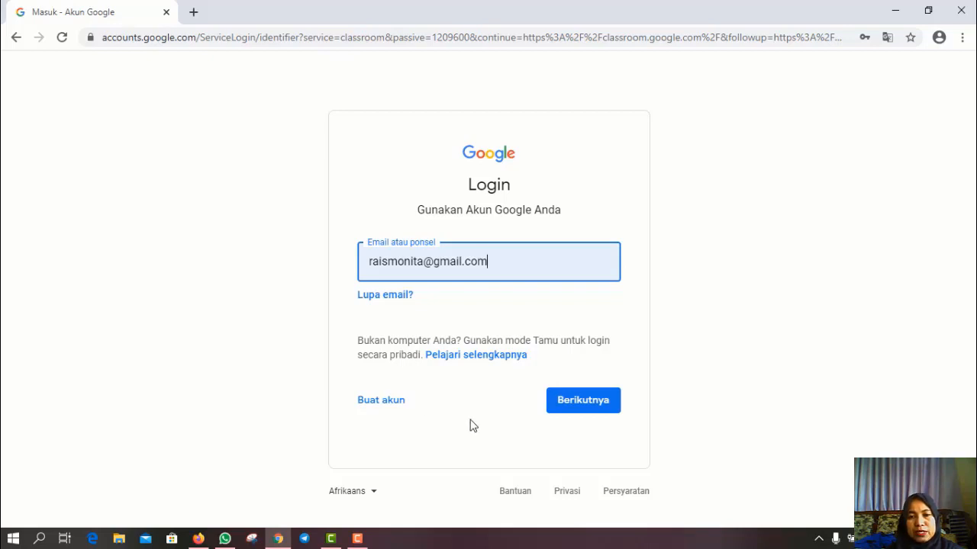
click(588, 406)
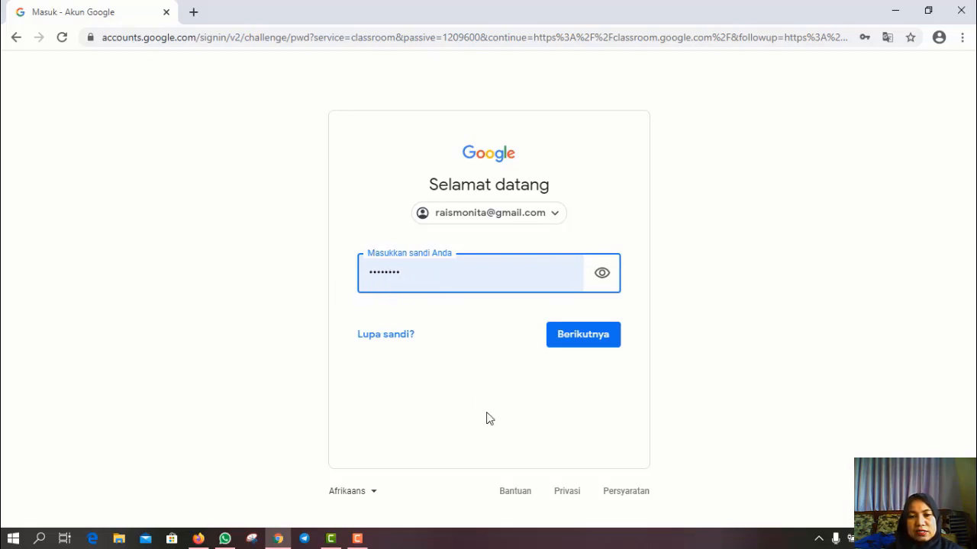
- Submit the account password to finish signing in and reach the class list
click(579, 338)
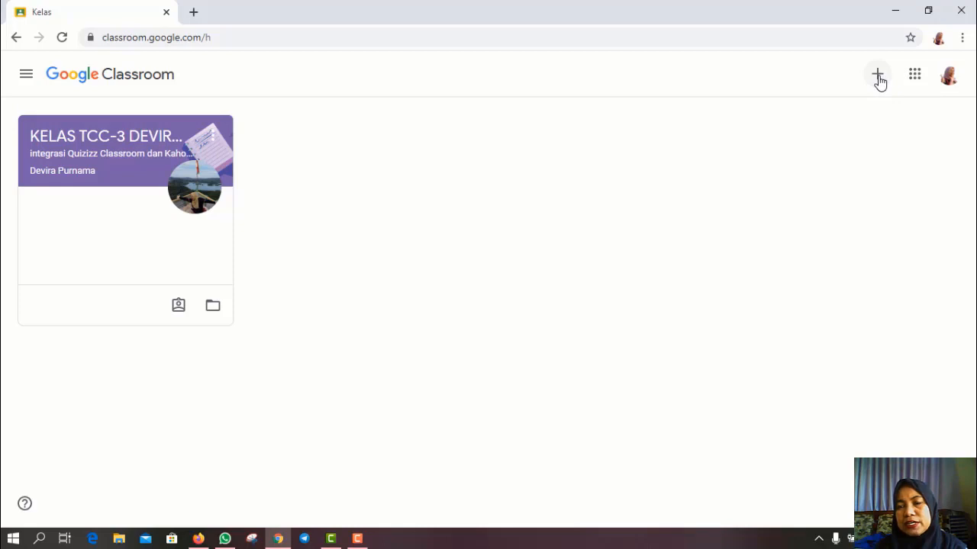
- Start a new class with 'Buat kelas', accept the school-use notice, and continue to the details form
click(878, 80)
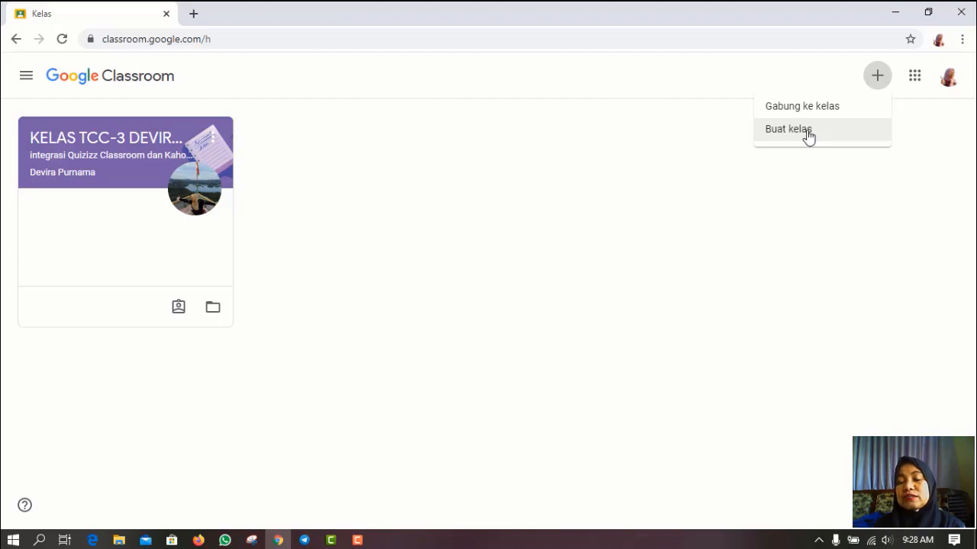
click(808, 134)
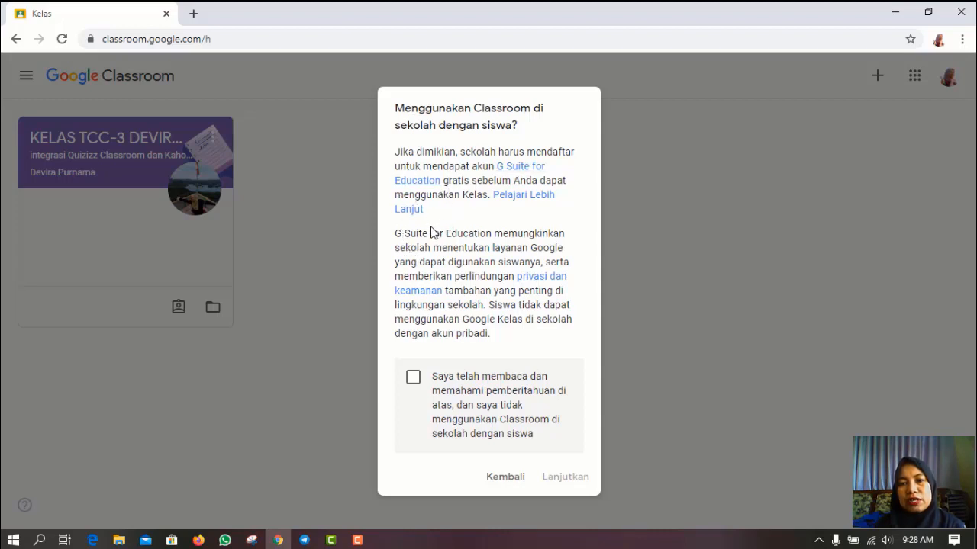
click(413, 379)
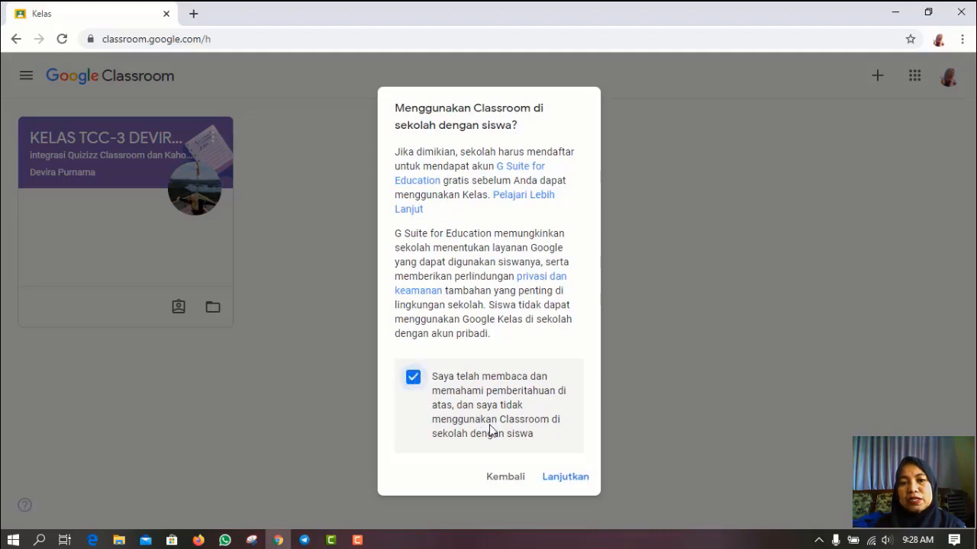
click(565, 479)
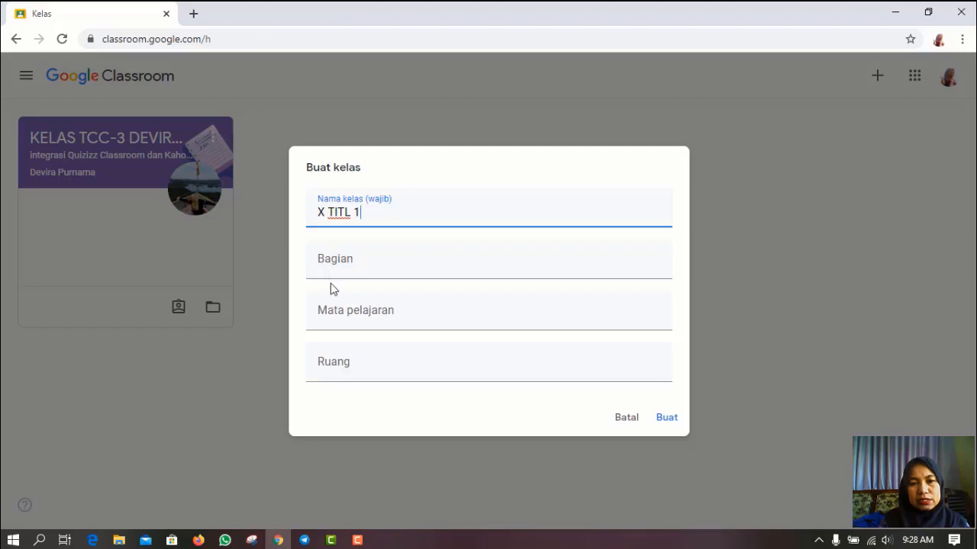
- Enter subject 'Pekerjaan Dasar Elektromekanik' and room 'Bengkel', then create the class
click(335, 321)
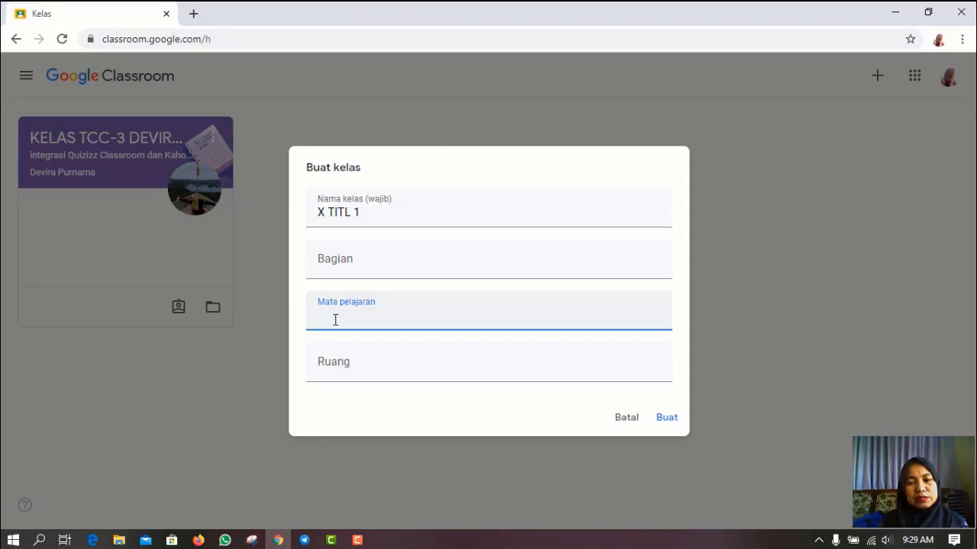
text(Pekerjaan Dasar)
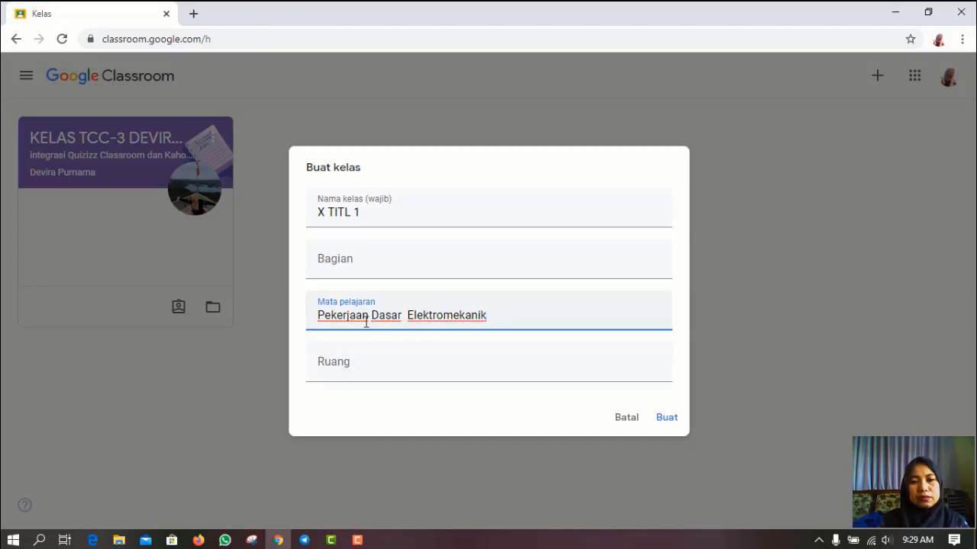
click(361, 271)
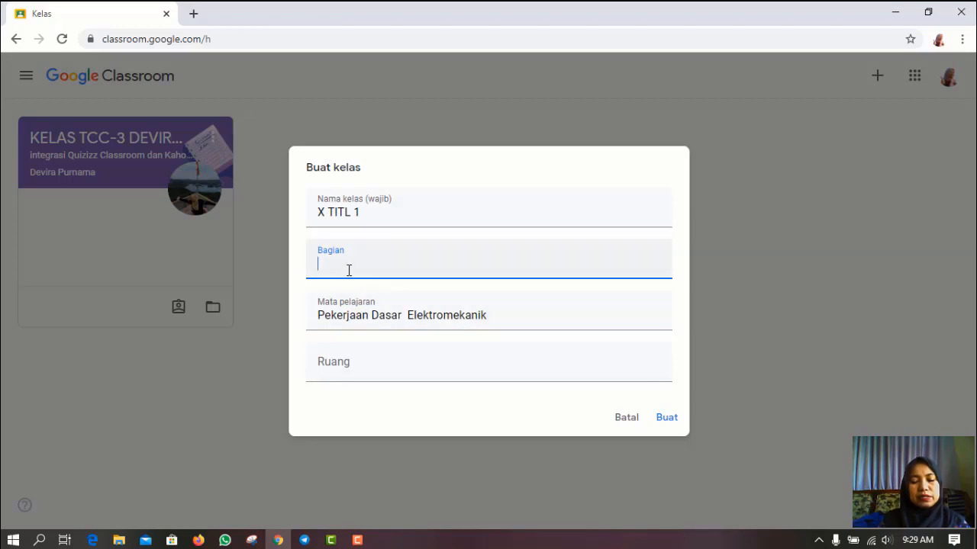
click(363, 370)
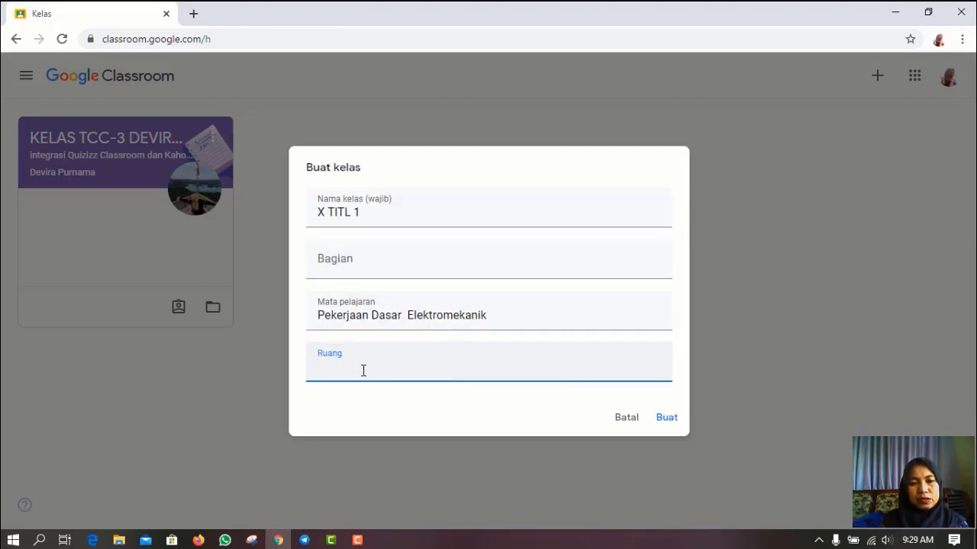
text(Bengkel)
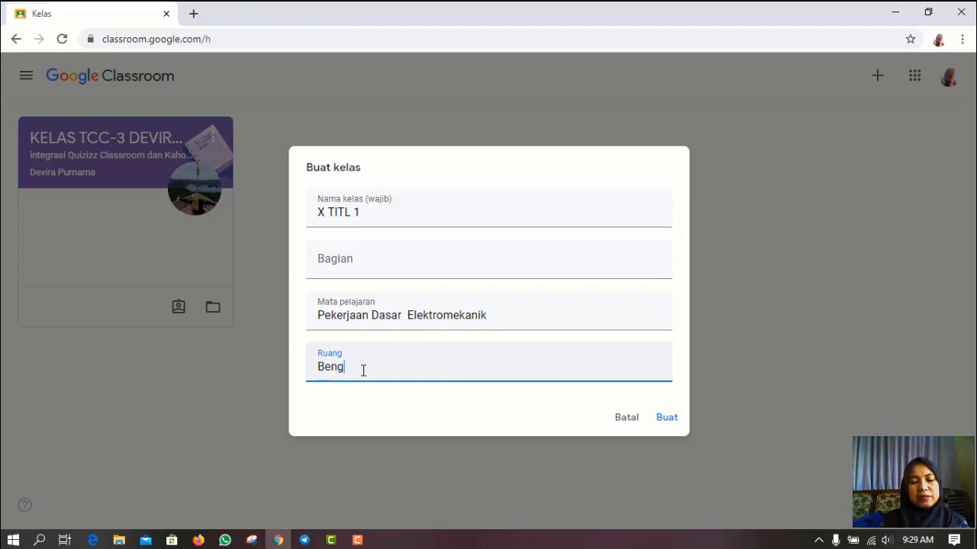
click(667, 418)
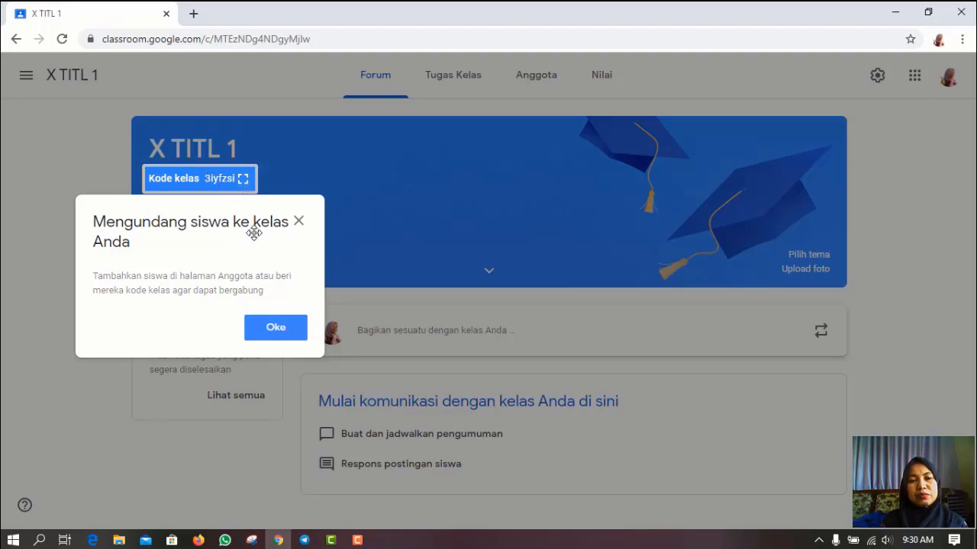
- Show the class code full size and dismiss the student-invite notice with Oke
click(243, 180)
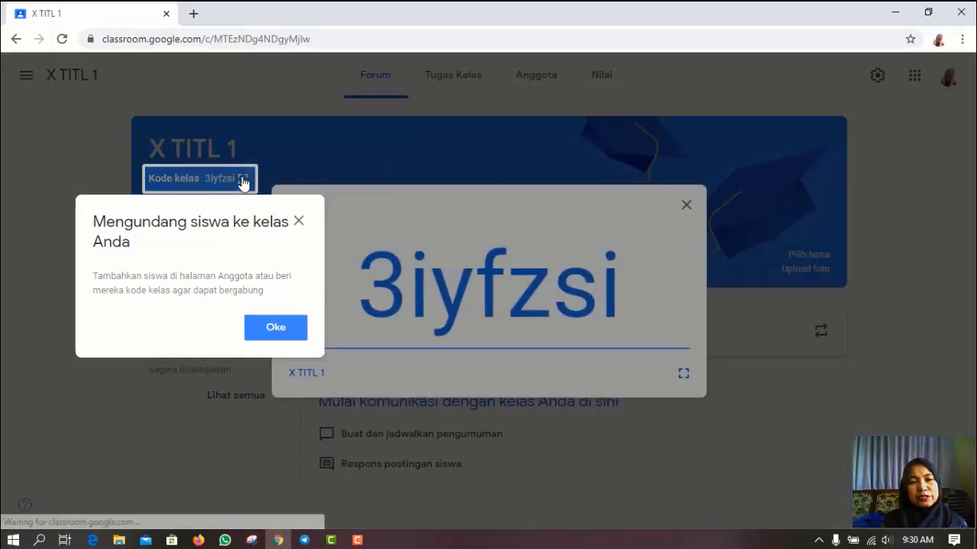
click(272, 329)
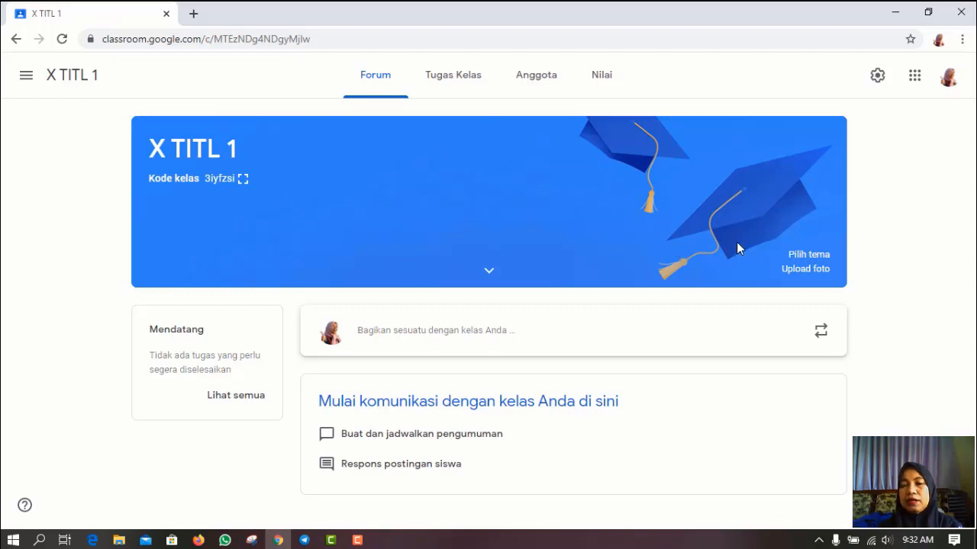
- Apply the mechanical tools theme from the Other gallery to the X TITL 1 header
click(805, 257)
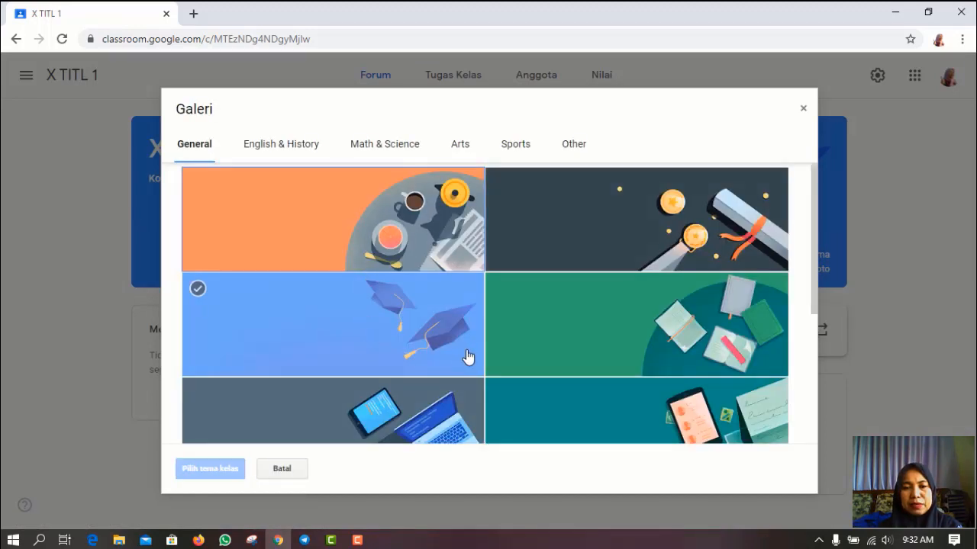
click(277, 149)
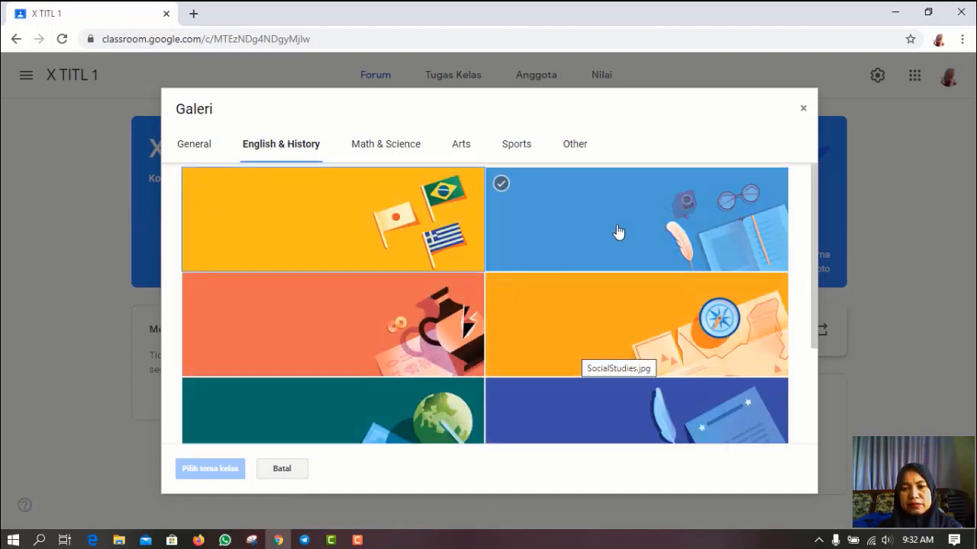
click(381, 150)
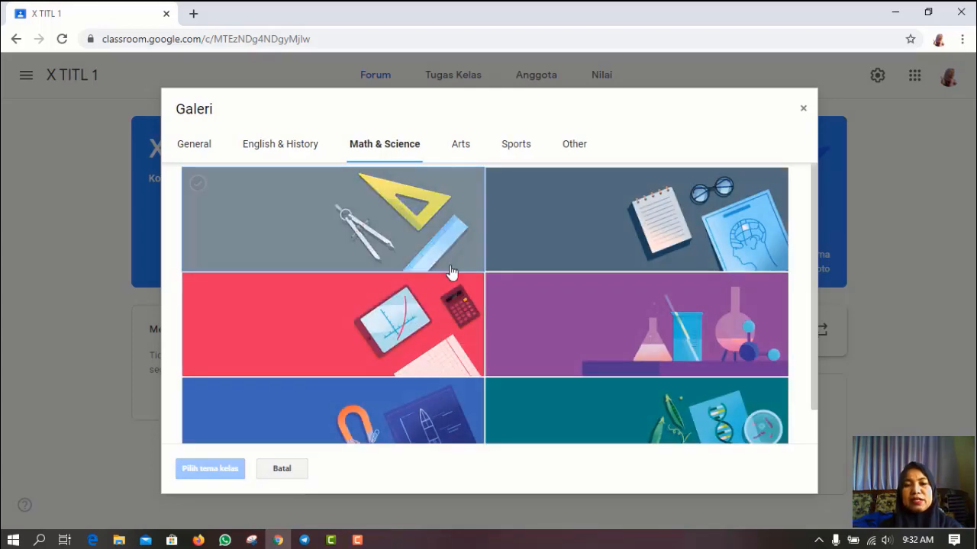
click(460, 152)
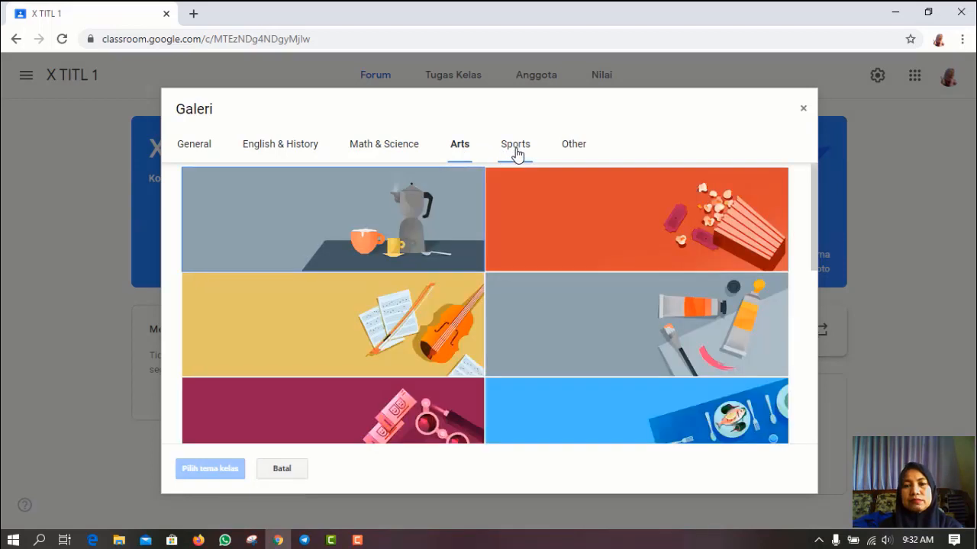
click(519, 154)
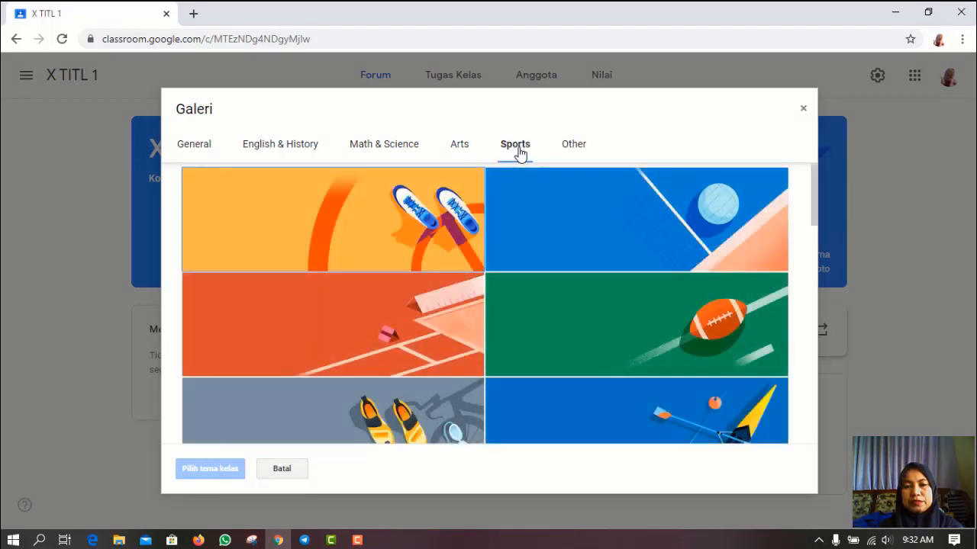
click(580, 150)
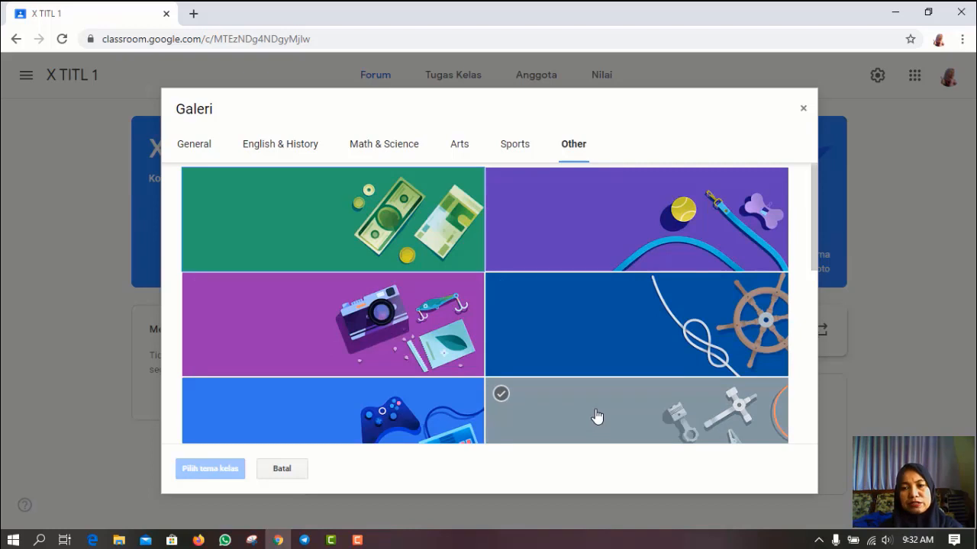
click(597, 416)
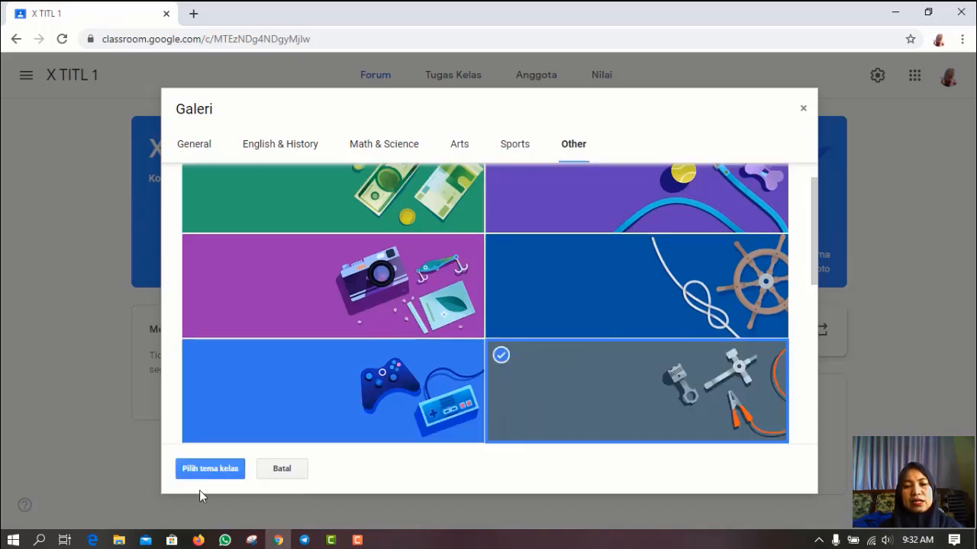
click(207, 471)
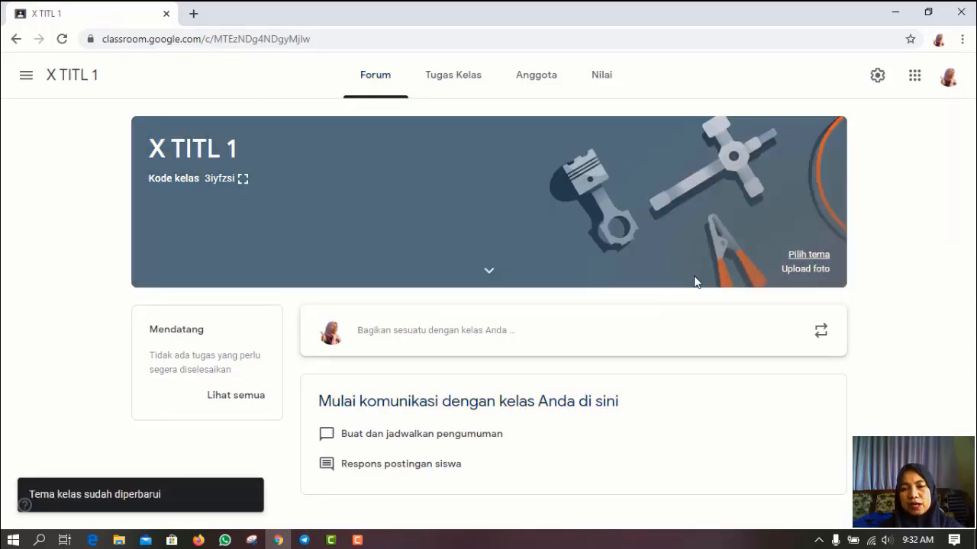
click(806, 271)
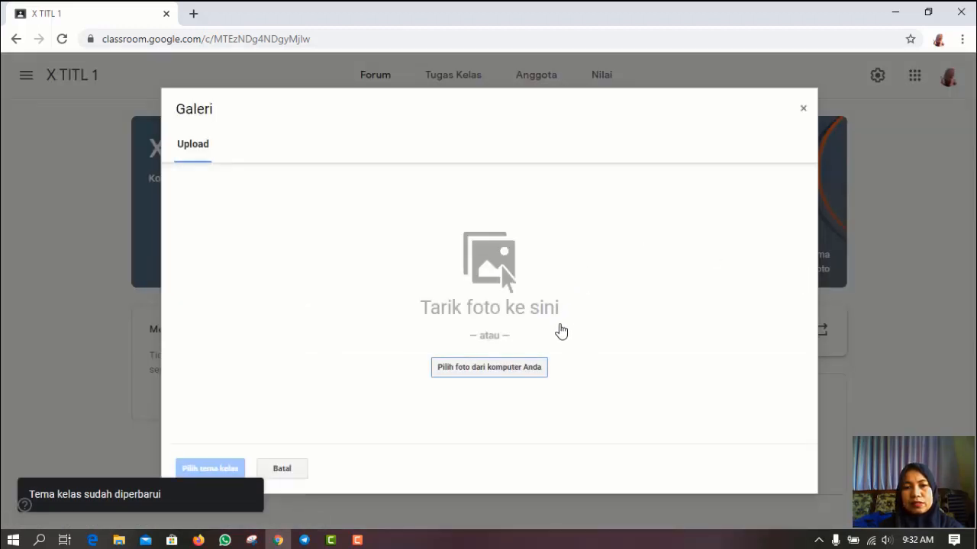
- Upload IMG-20190220-WA0008 from data (E:) > TITL > profil 2020 as the header photo
click(473, 368)
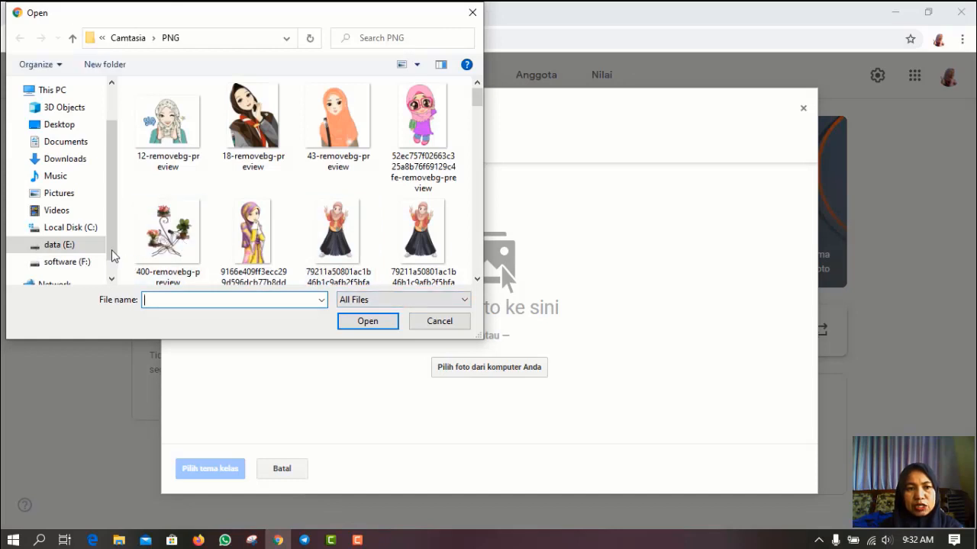
scroll(111, 243, down, 1)
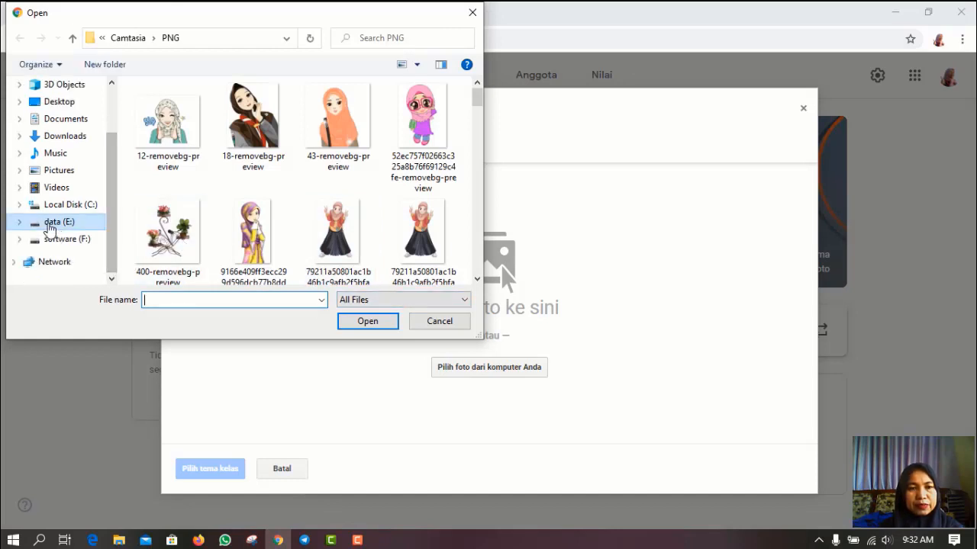
click(49, 222)
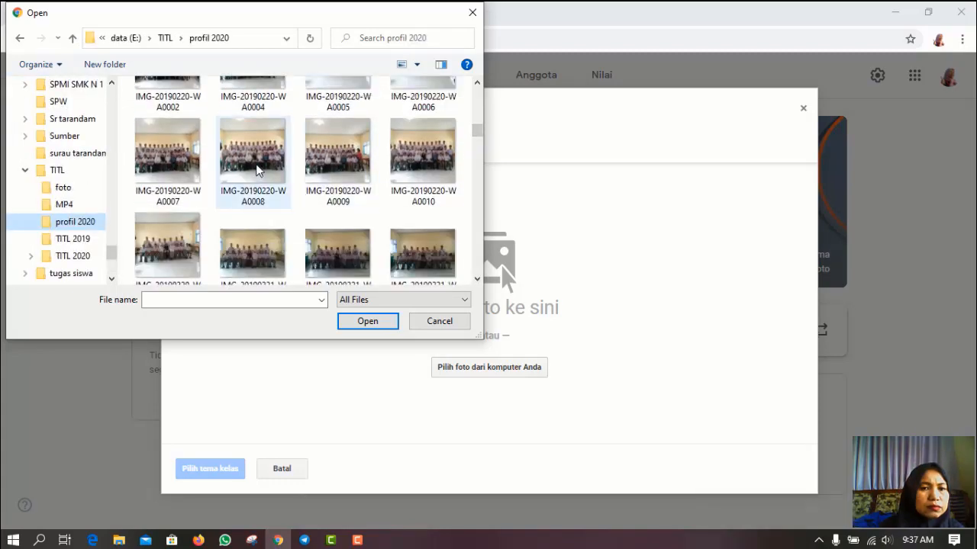
click(257, 169)
click(364, 324)
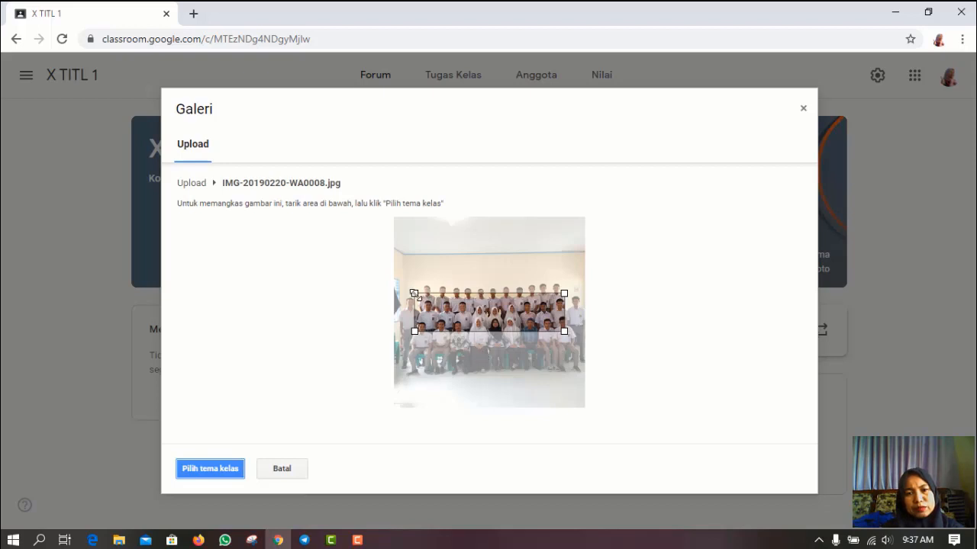
- Resize the crop box around the rows of students and set the photo as X TITL 1's header
drag(412, 293, 393, 287)
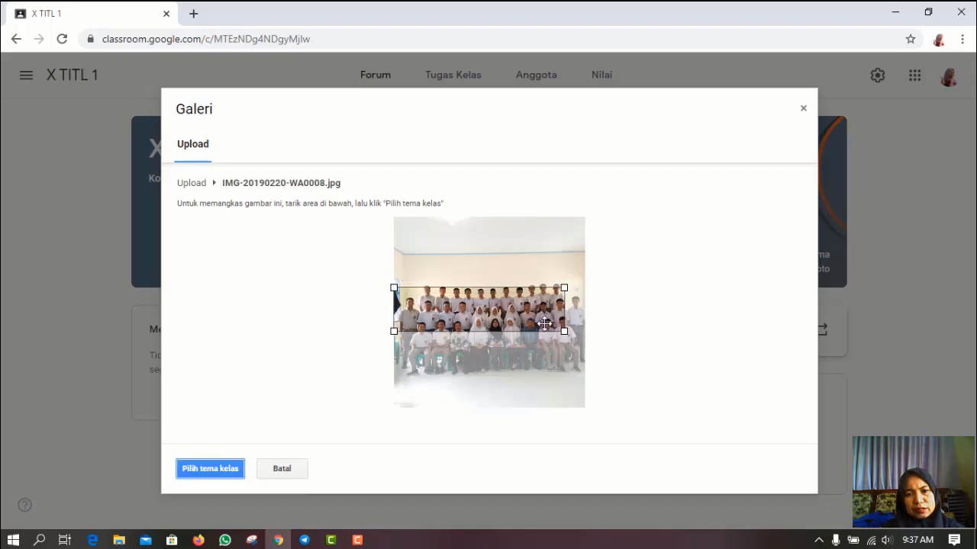
drag(564, 287, 573, 284)
drag(581, 279, 582, 279)
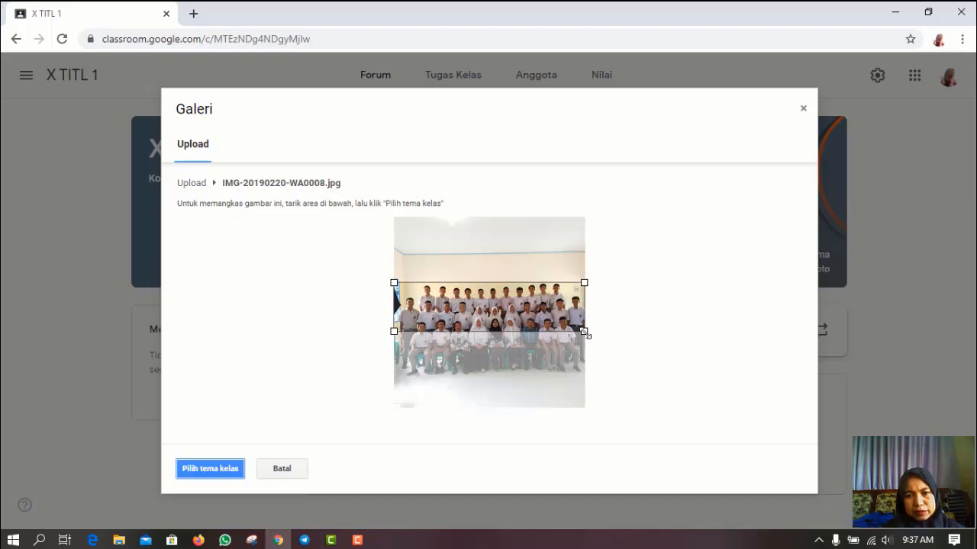
drag(585, 331, 587, 336)
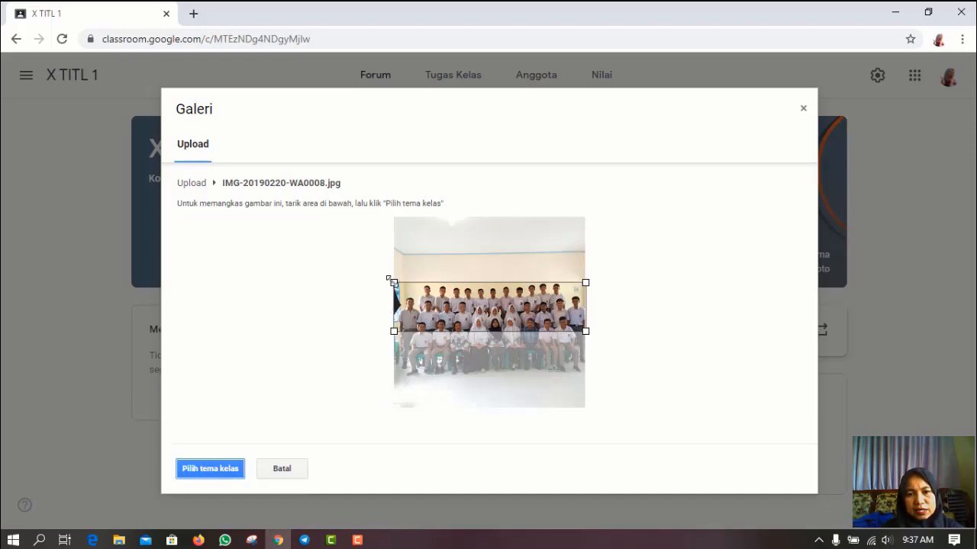
mouse_move(393, 283)
mouse_down()
mouse_move(404, 293)
mouse_move(384, 282)
mouse_up()
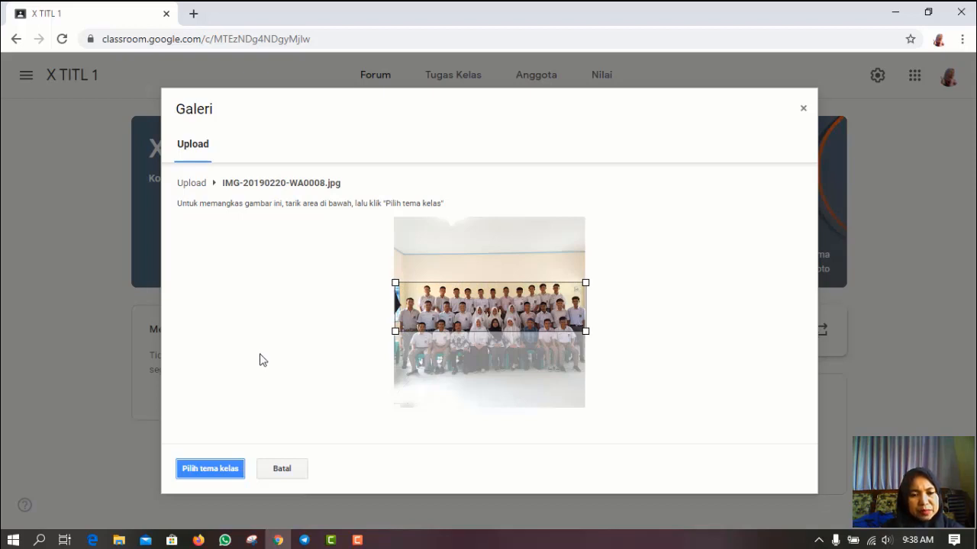
click(212, 472)
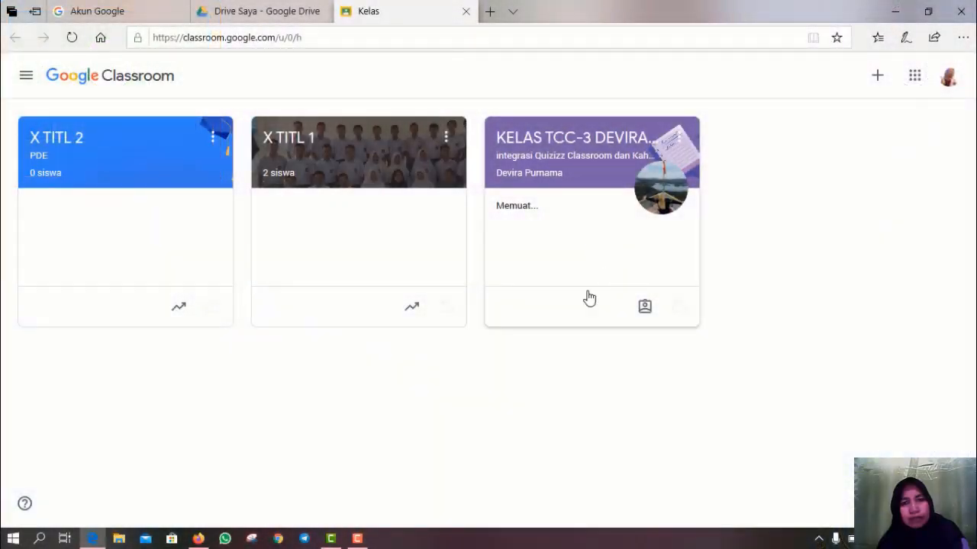
- Open the X TITL 1 class and its Setelan kelas settings page
click(344, 167)
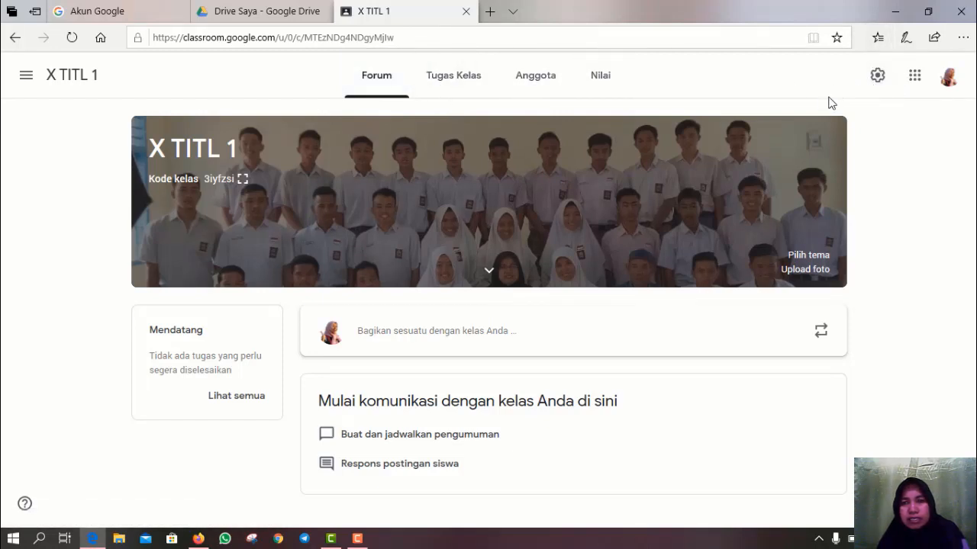
click(877, 77)
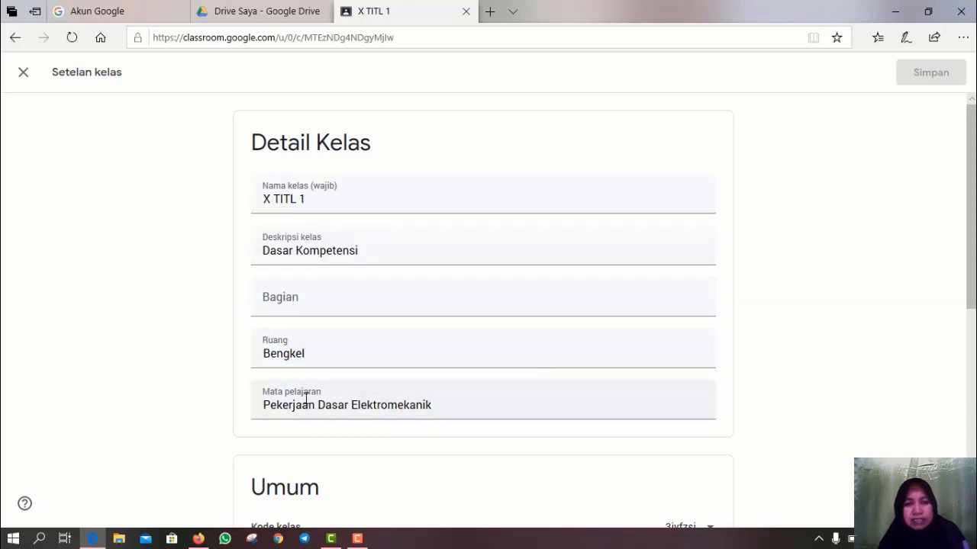
- Set Forum to 'Siswa dapat memposting dan memberi komentar' and show classwork on the stream as compact notifications
scroll(336, 398, down, 1)
scroll(336, 398, down, 3)
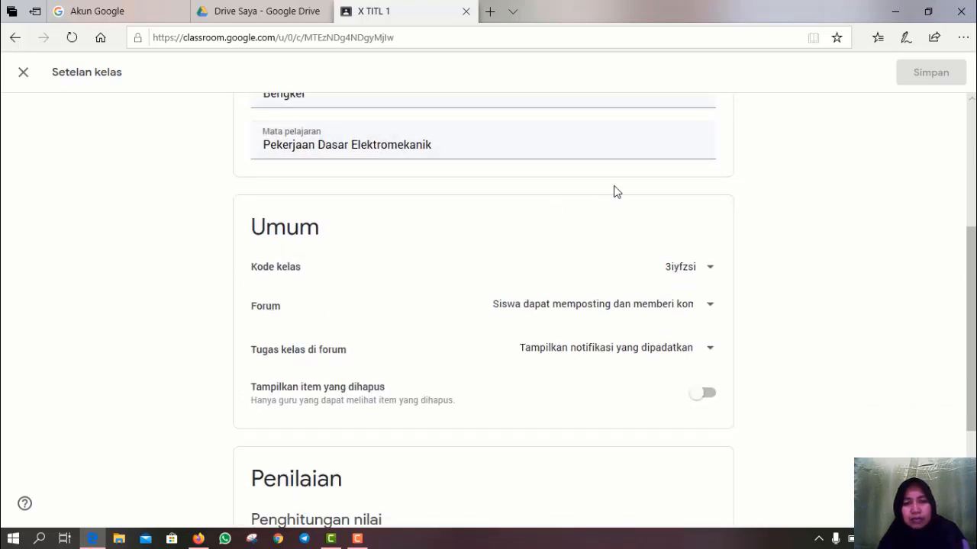
click(709, 310)
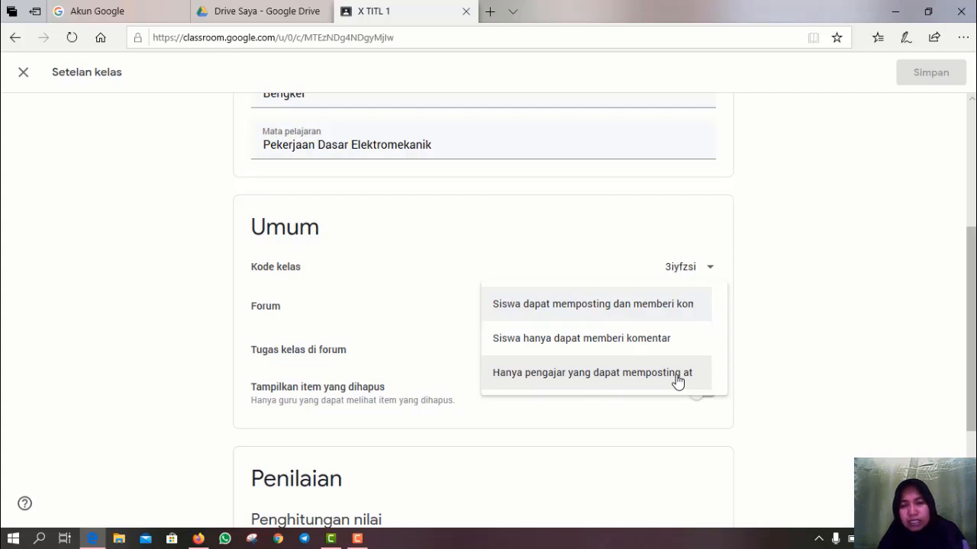
click(654, 309)
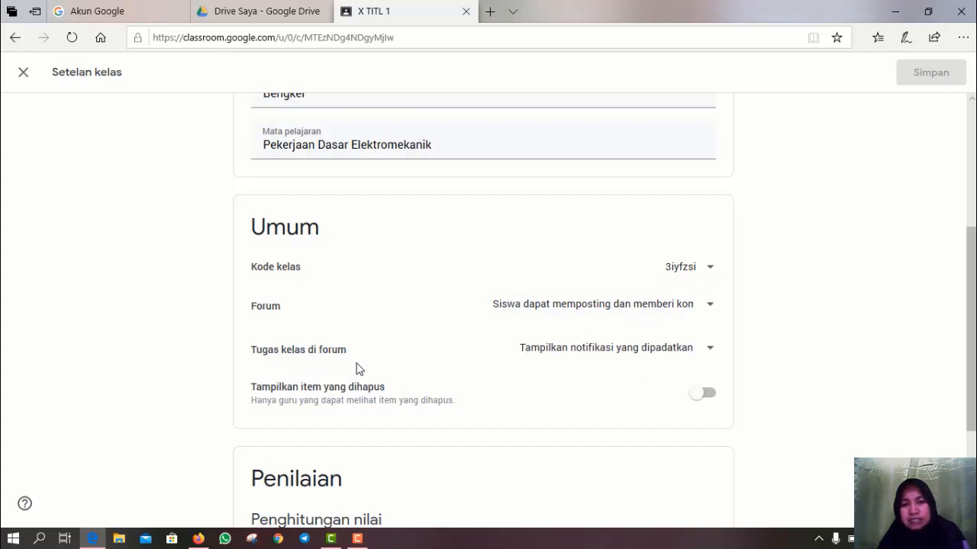
click(711, 353)
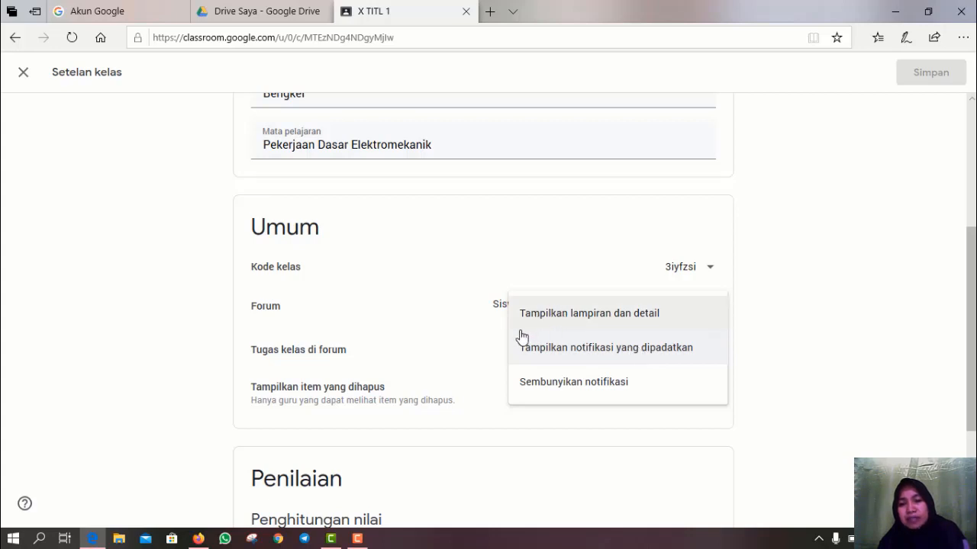
click(645, 357)
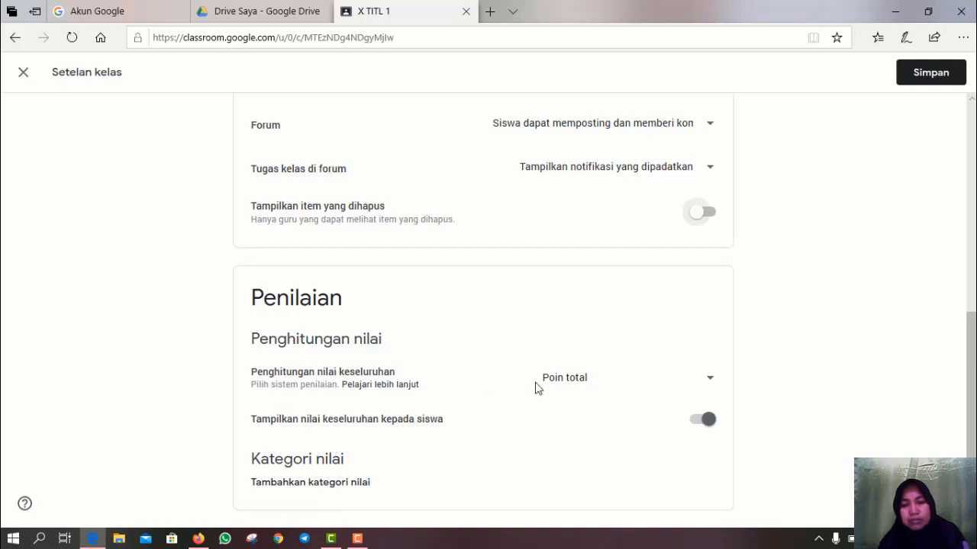
click(711, 384)
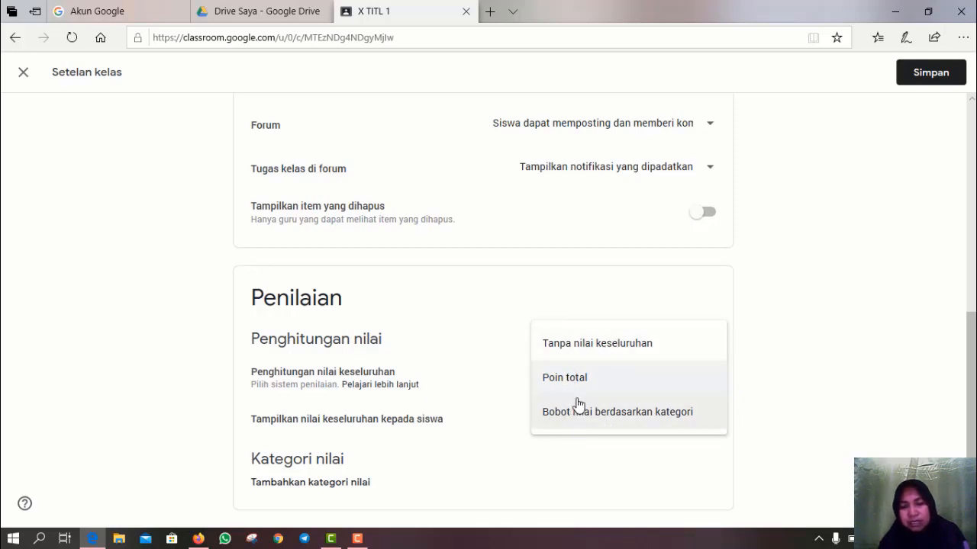
click(576, 352)
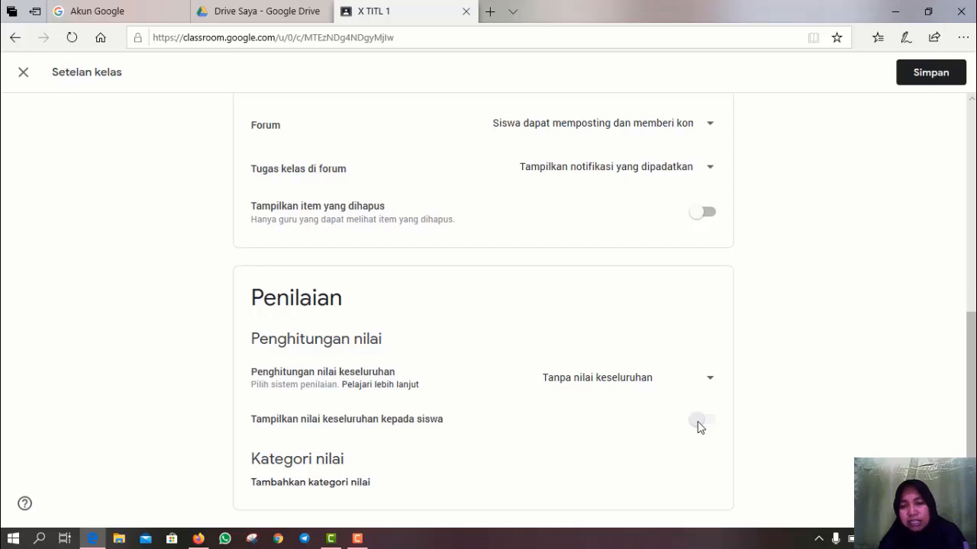
click(713, 383)
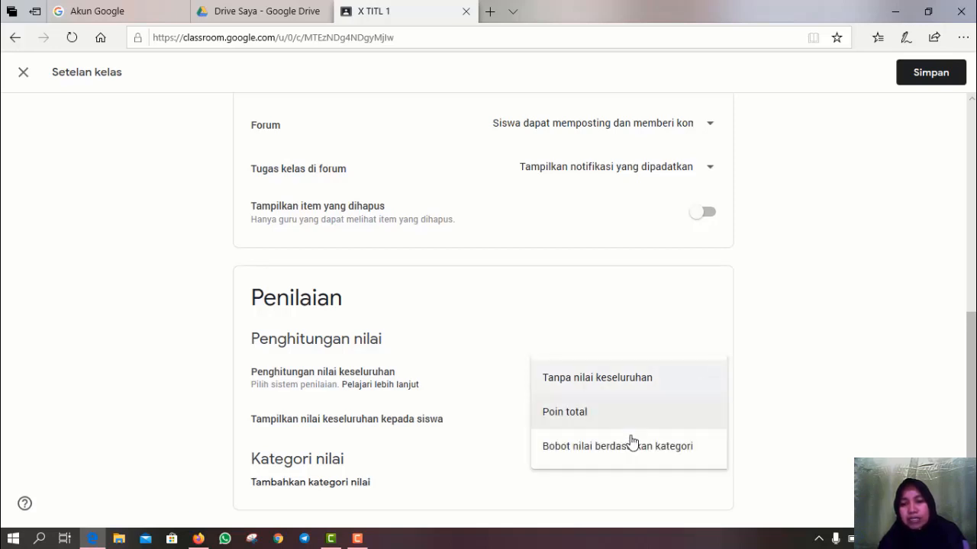
click(572, 426)
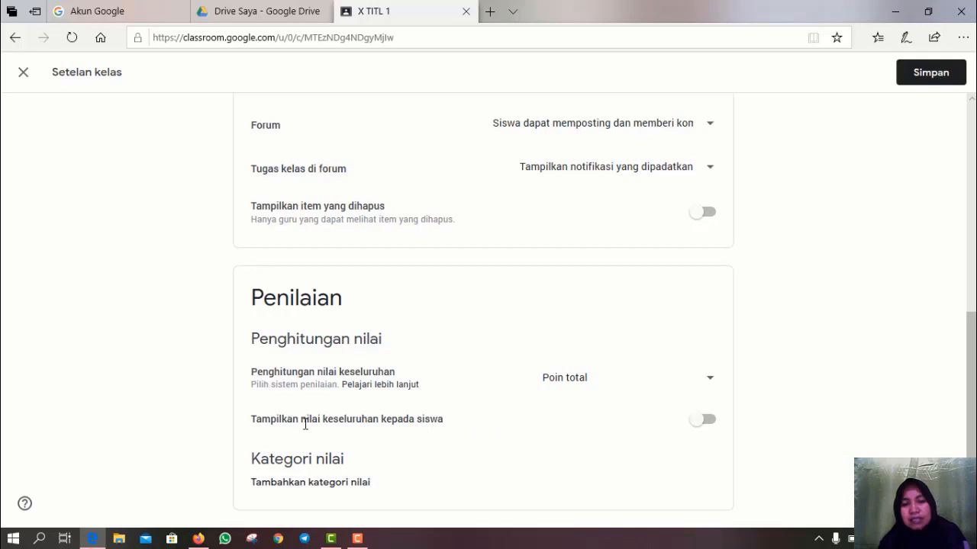
click(709, 428)
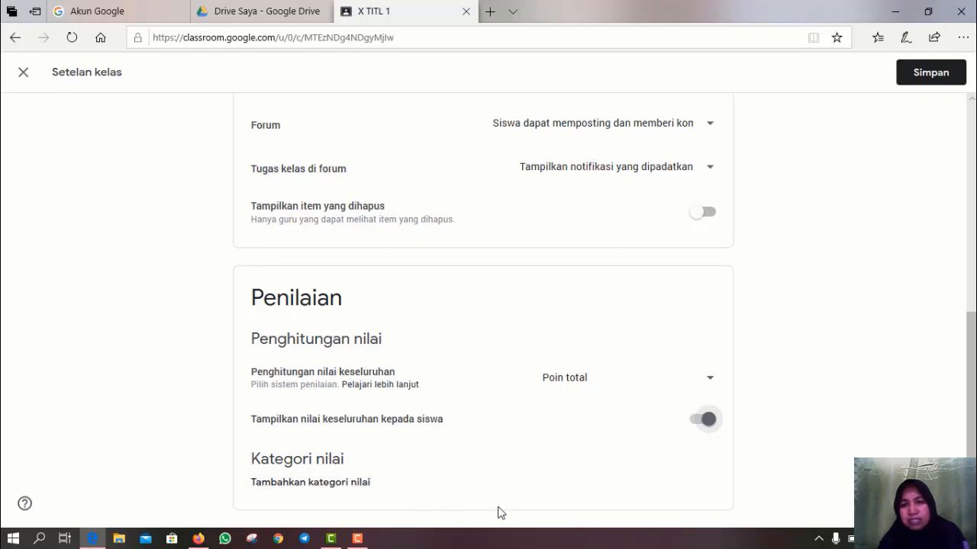
scroll(538, 416, up, 6)
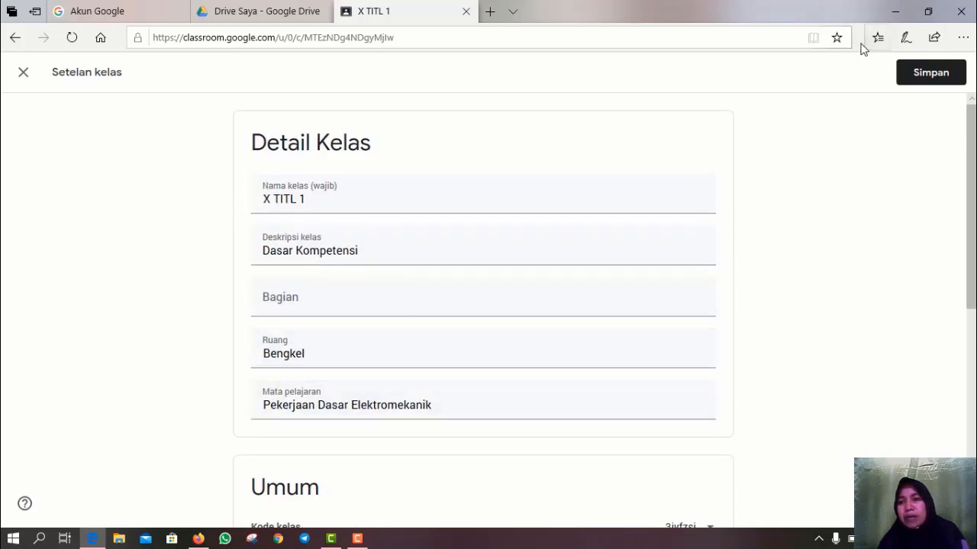
- Save the updated X TITL 1 class settings
click(919, 76)
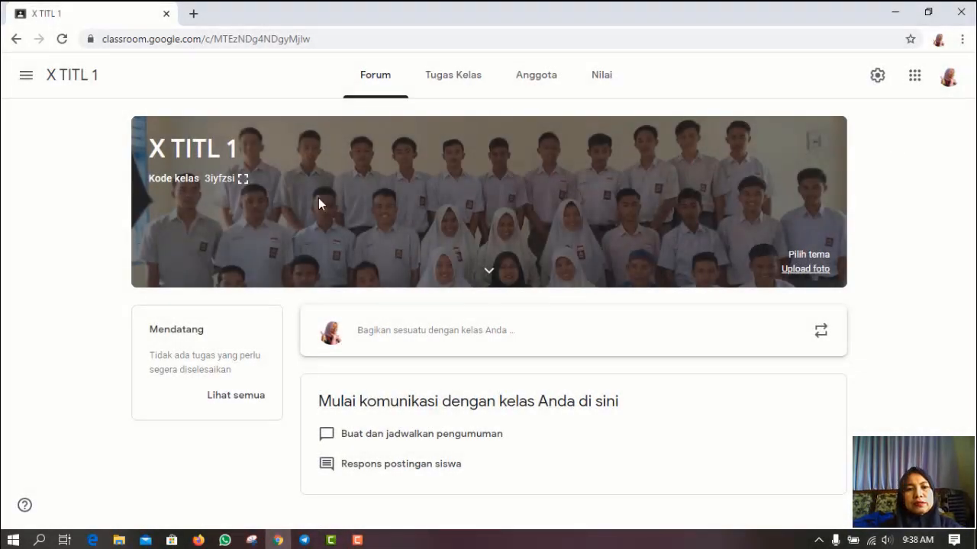
drag(205, 180, 233, 185)
key(ctrl+c)
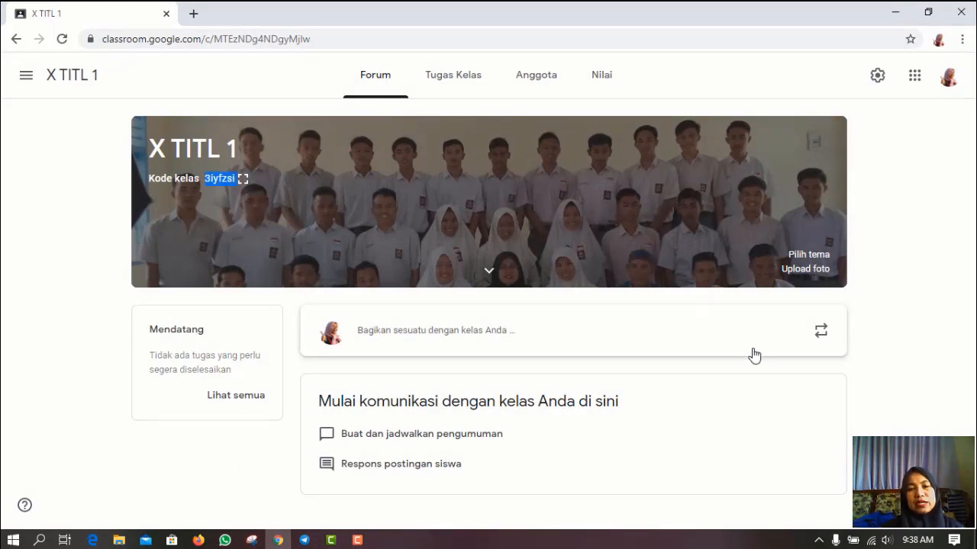
click(856, 395)
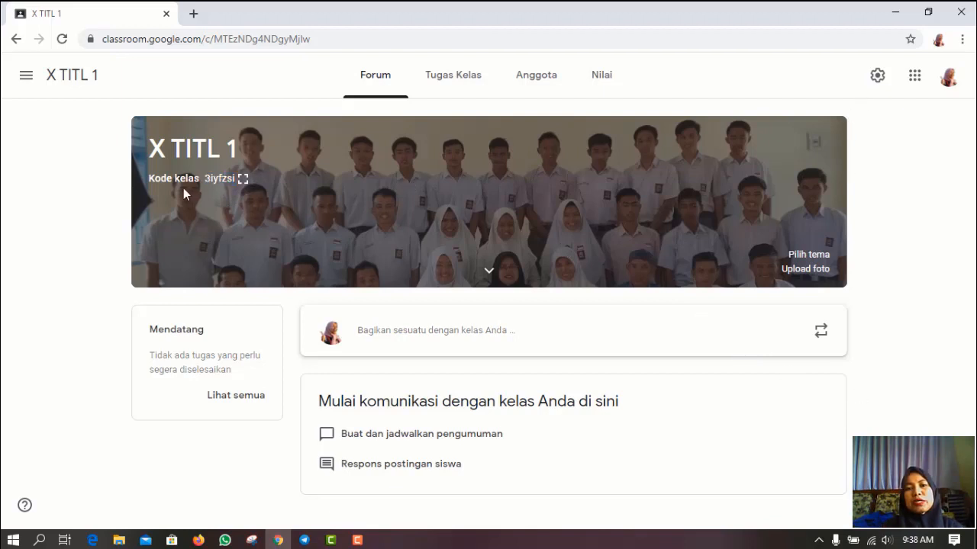
- Copy the class code from the Kode kelas options in settings, then switch to WhatsApp
click(877, 75)
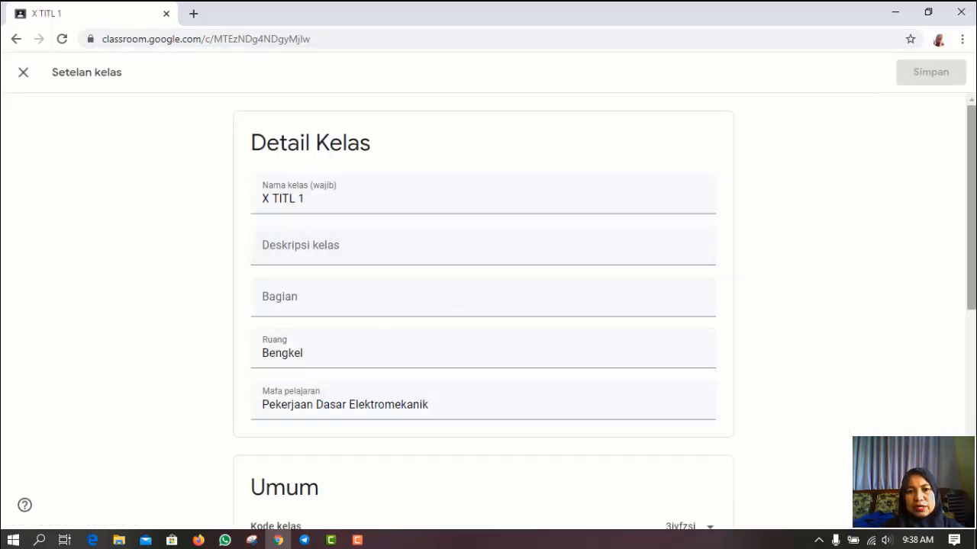
scroll(567, 229, down, 3)
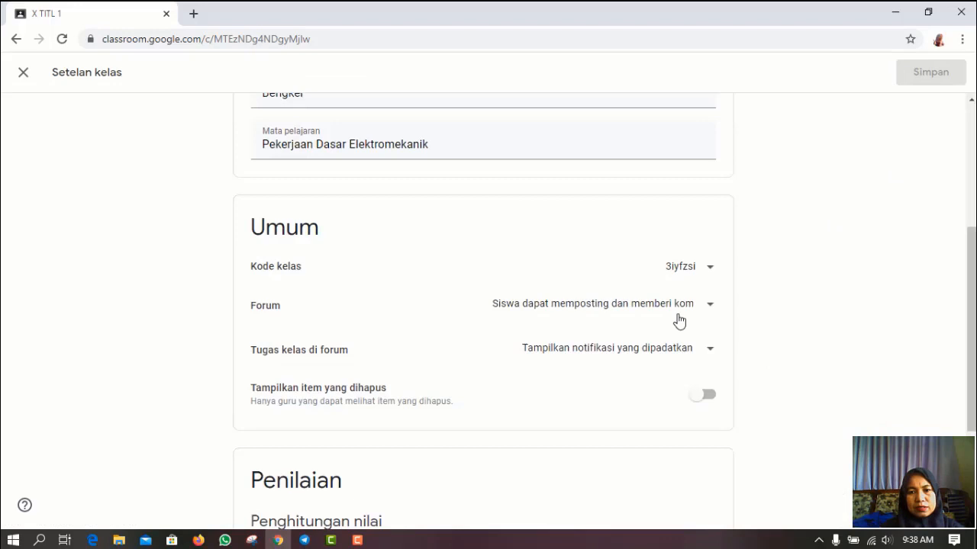
click(710, 270)
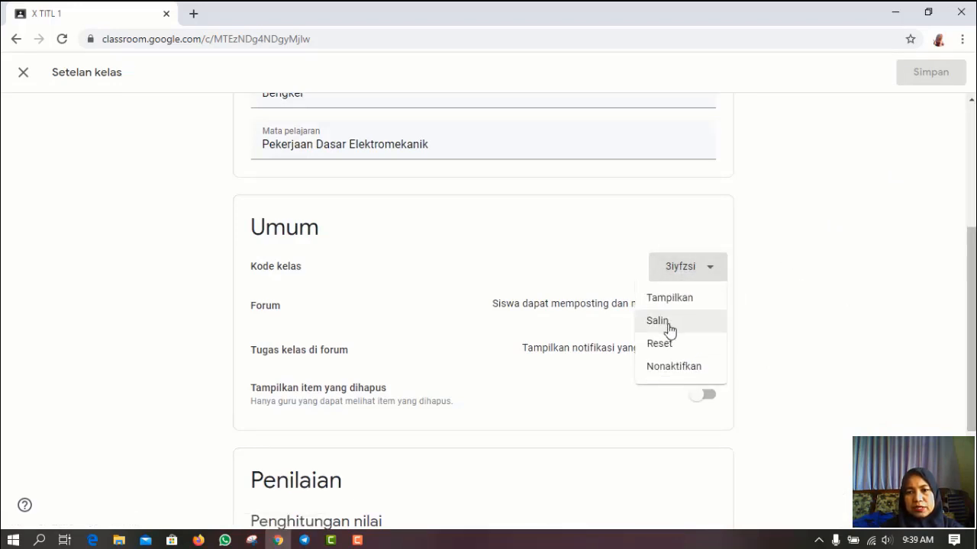
click(669, 323)
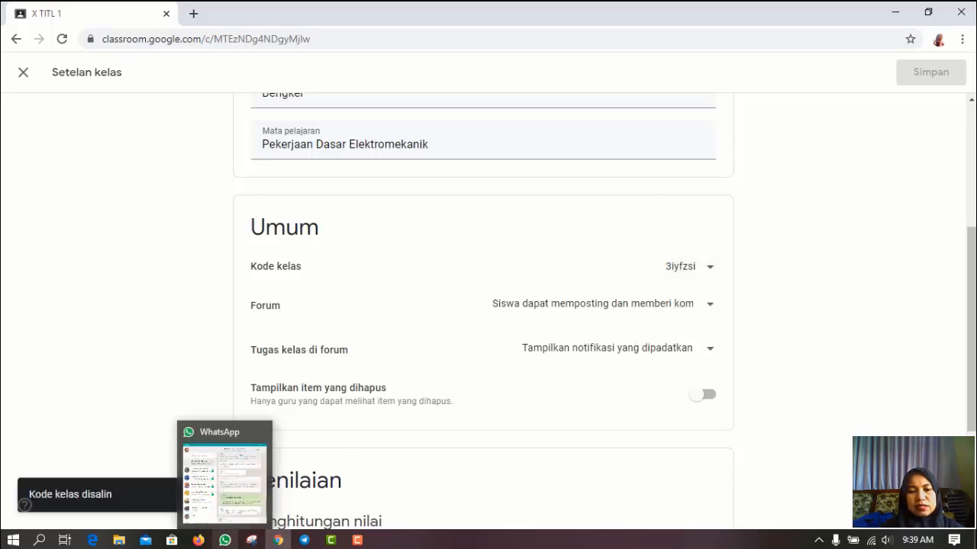
click(224, 540)
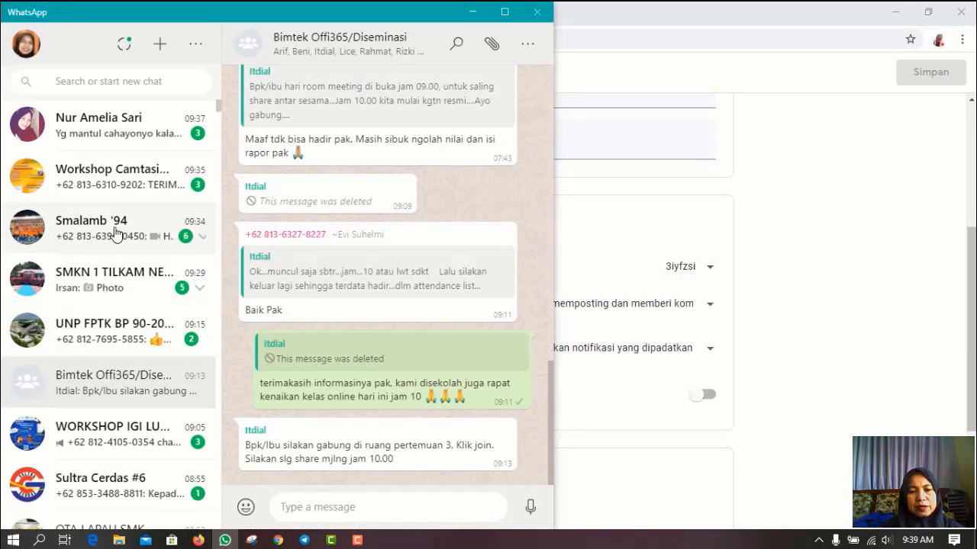
- Search chats for 'xi' and open the BASIS X TITL 1 group chat
click(70, 81)
text(xi)
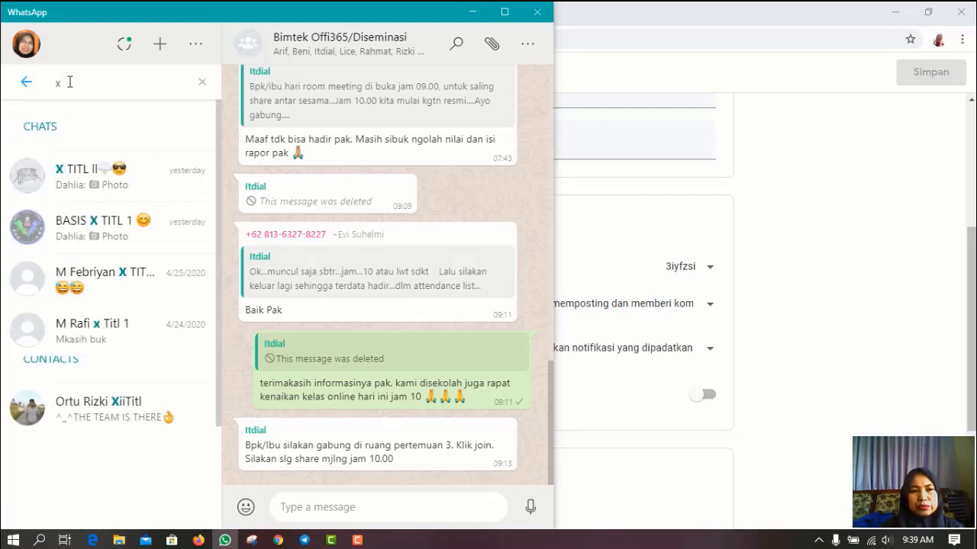
click(105, 227)
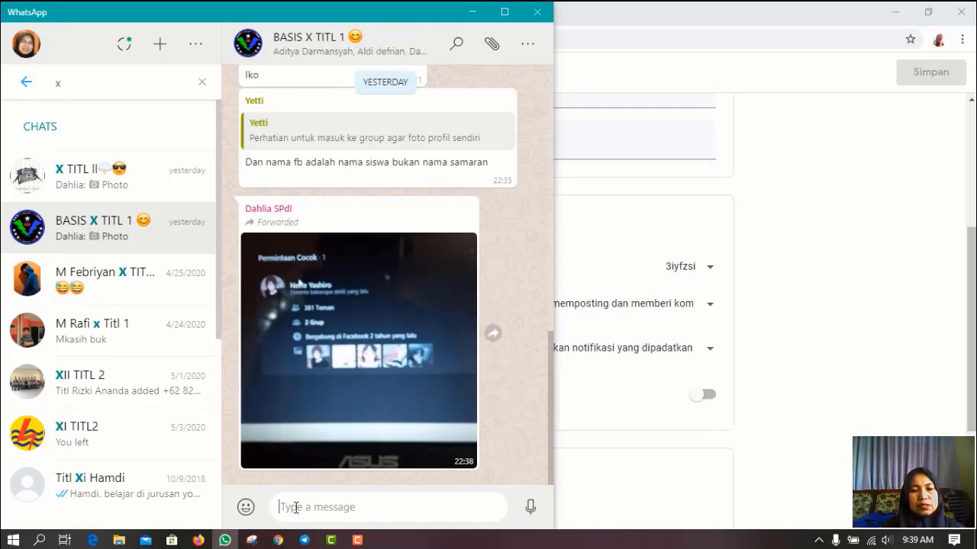
- Write the invitation to join the class on Google Classroom, pasting in the class code
text(untuk gabung dengan kelas PDE sila)
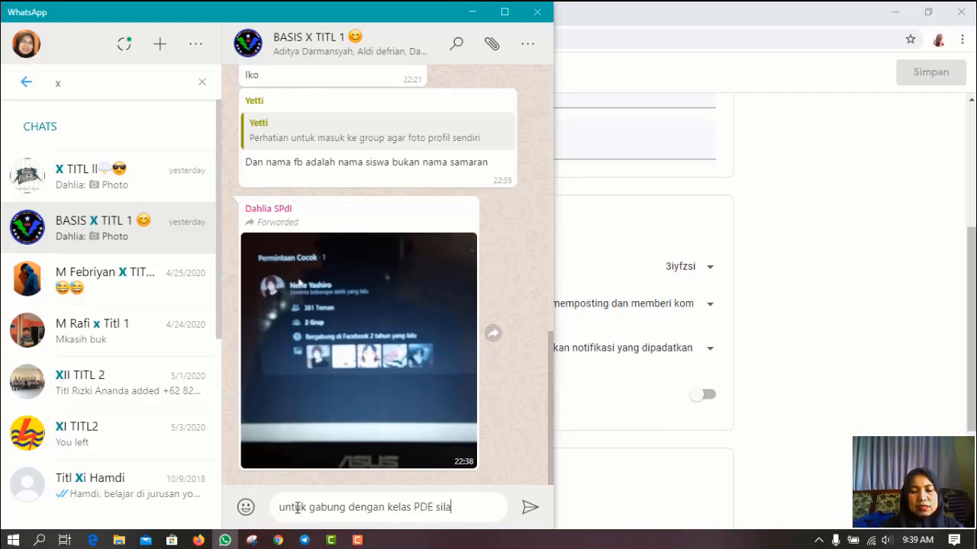
text(gunakan kode berikut)
click(437, 493)
text(di googleclassroom)
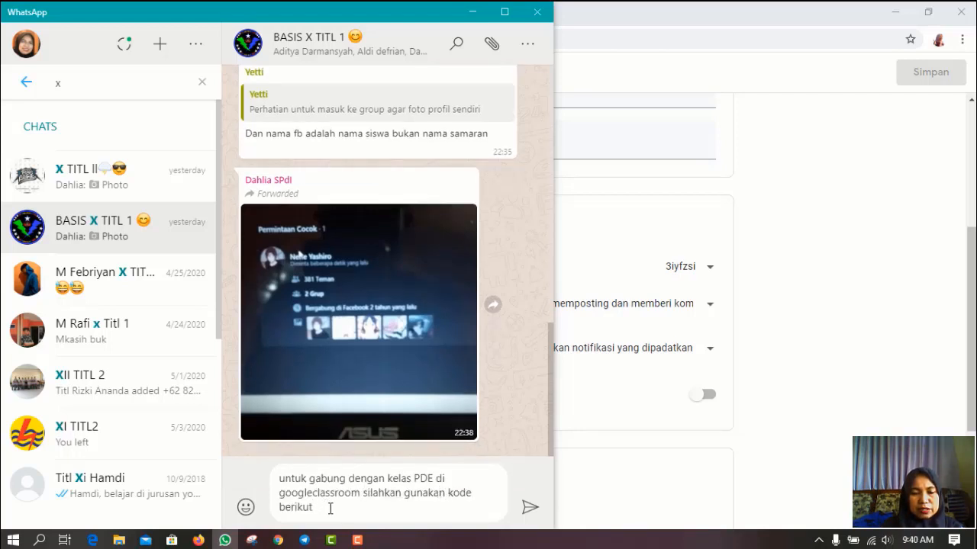
key(ctrl+v)
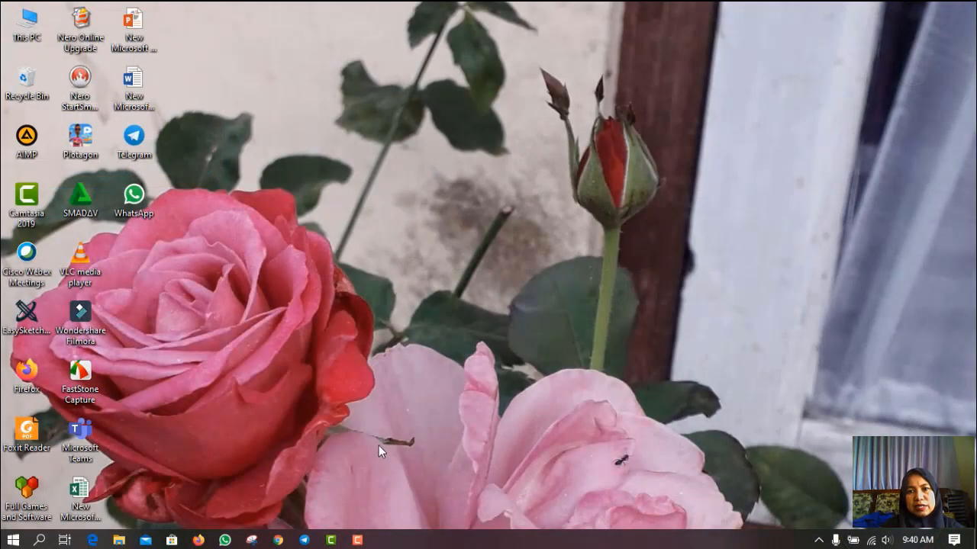
- In Firefox, go through Google Drive's apps grid to open Google Classroom in a new tab
click(199, 540)
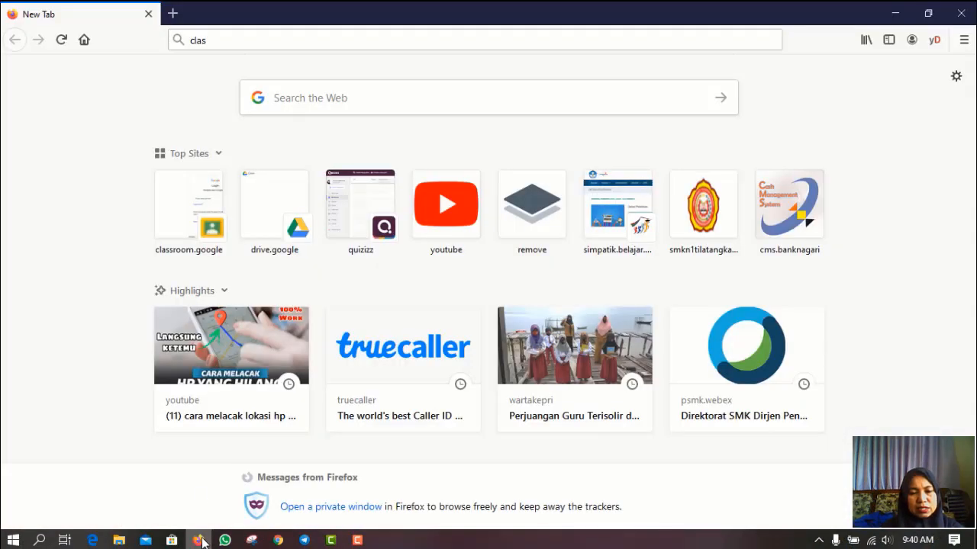
click(180, 223)
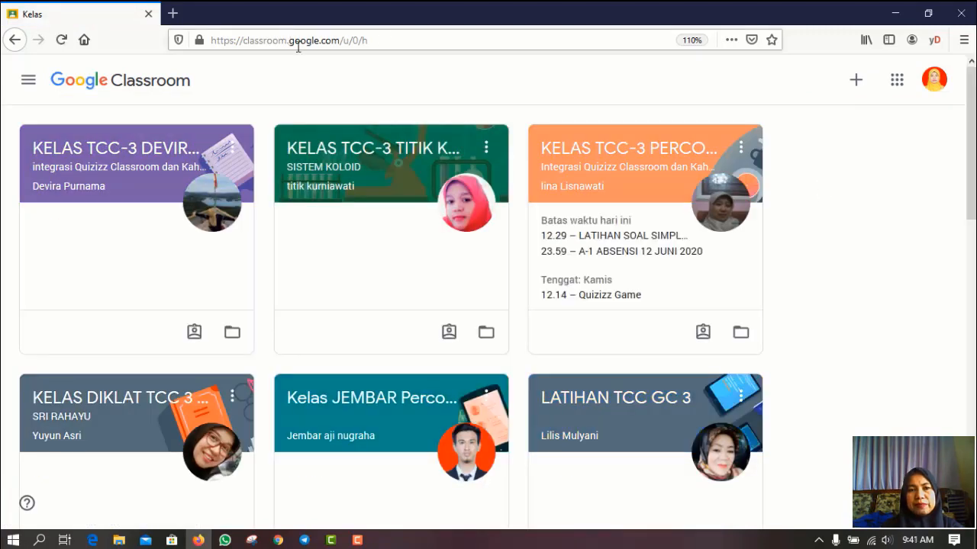
click(15, 40)
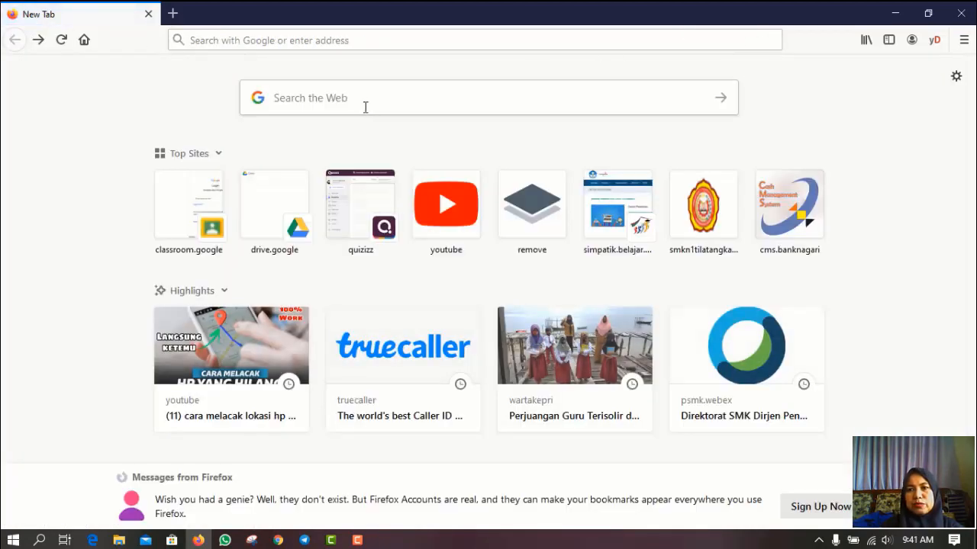
click(257, 238)
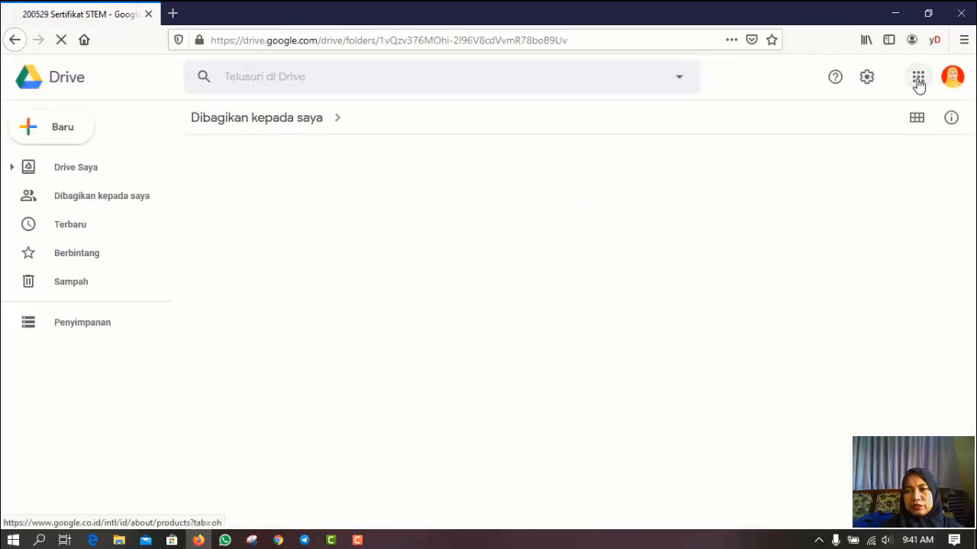
click(918, 80)
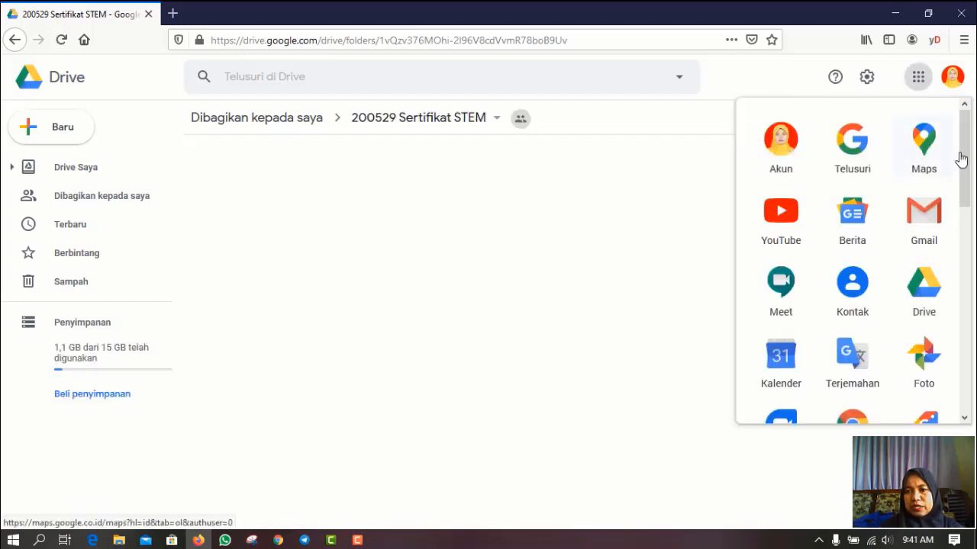
scroll(965, 160, down, 3)
scroll(852, 252, down, 3)
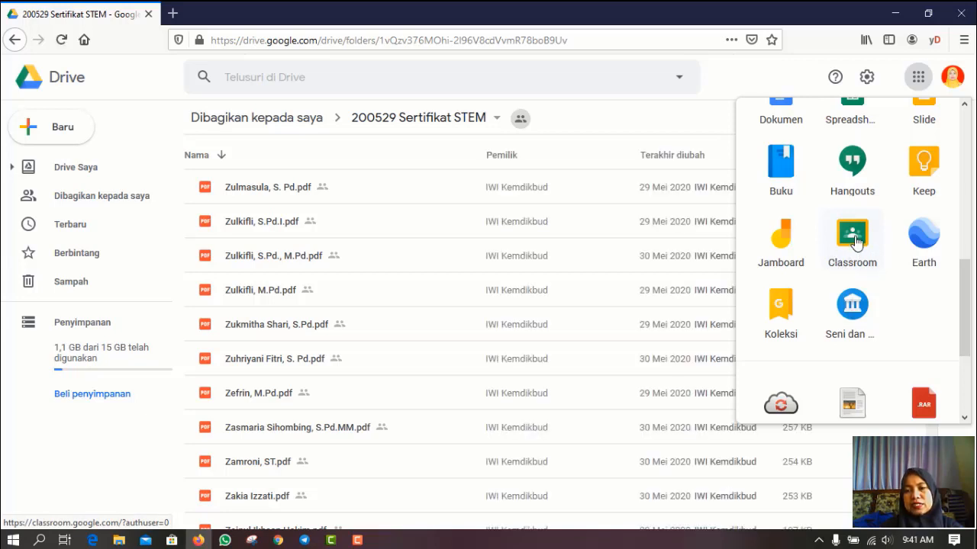
click(854, 238)
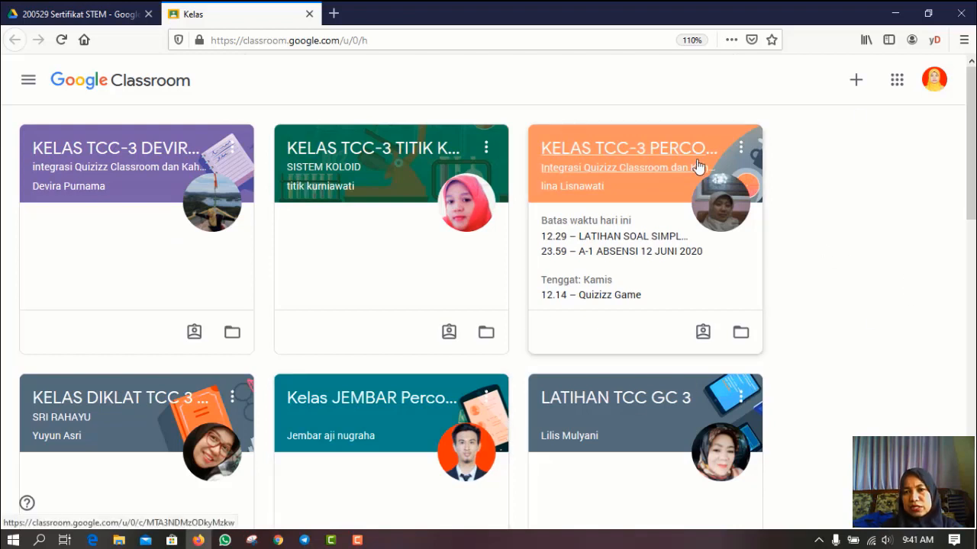
- Join X TITL 1 via Gabung ke kelas by pasting the copied class code
click(857, 82)
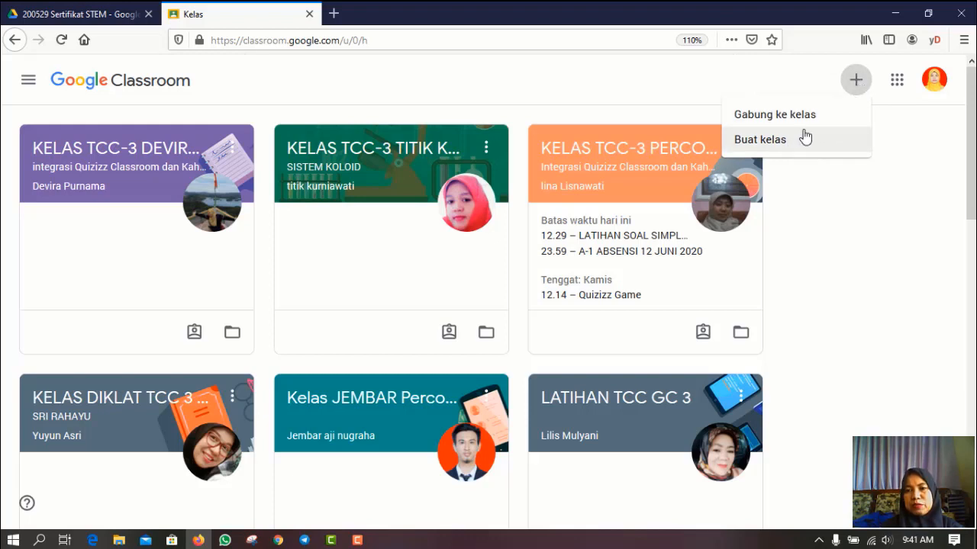
click(804, 122)
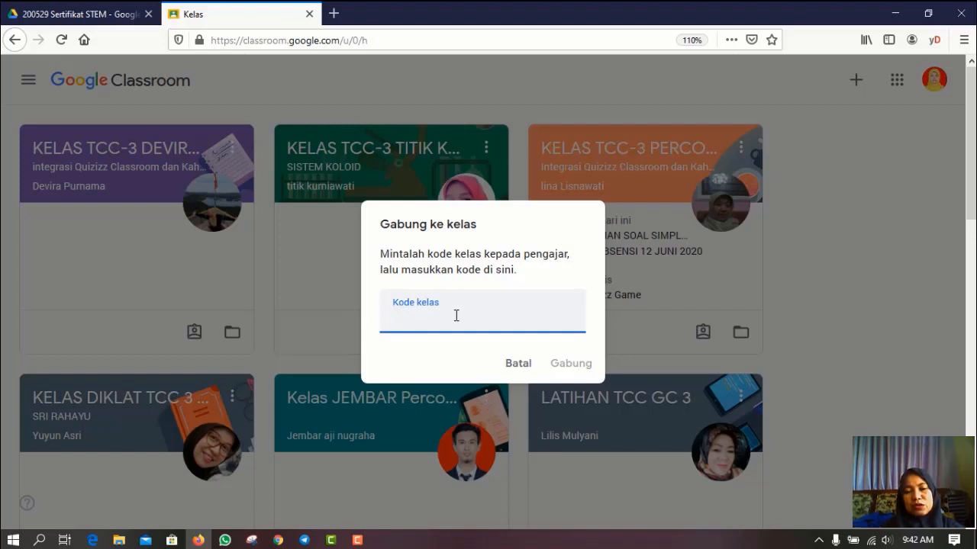
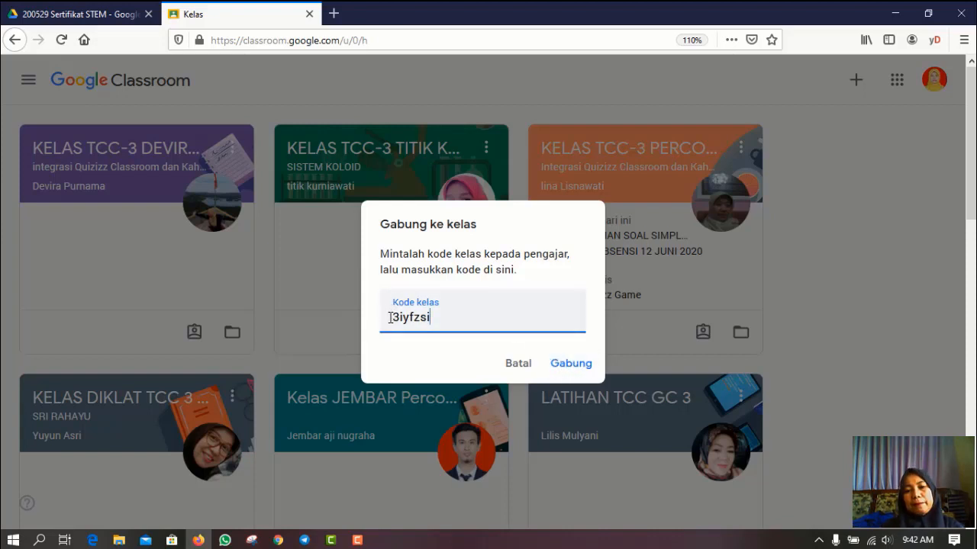
click(574, 366)
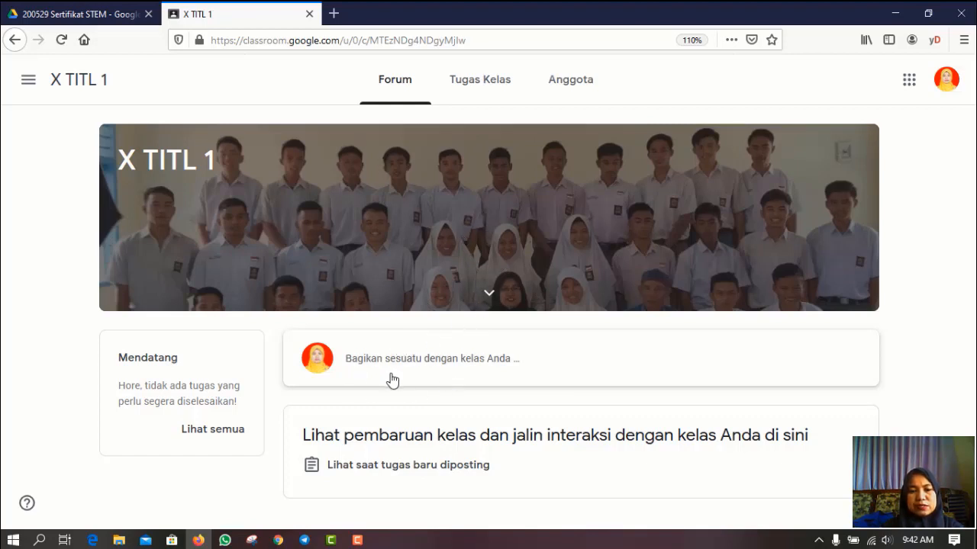
click(572, 85)
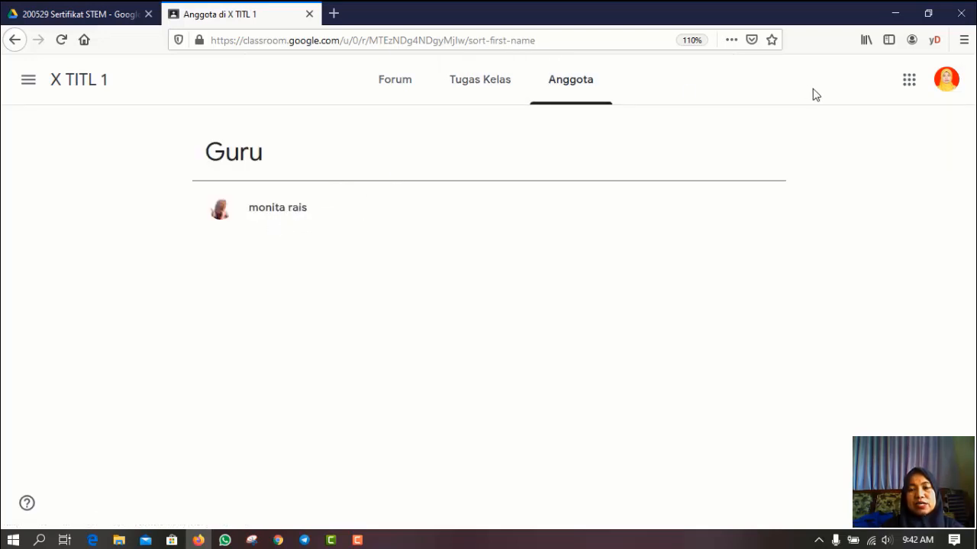
click(467, 91)
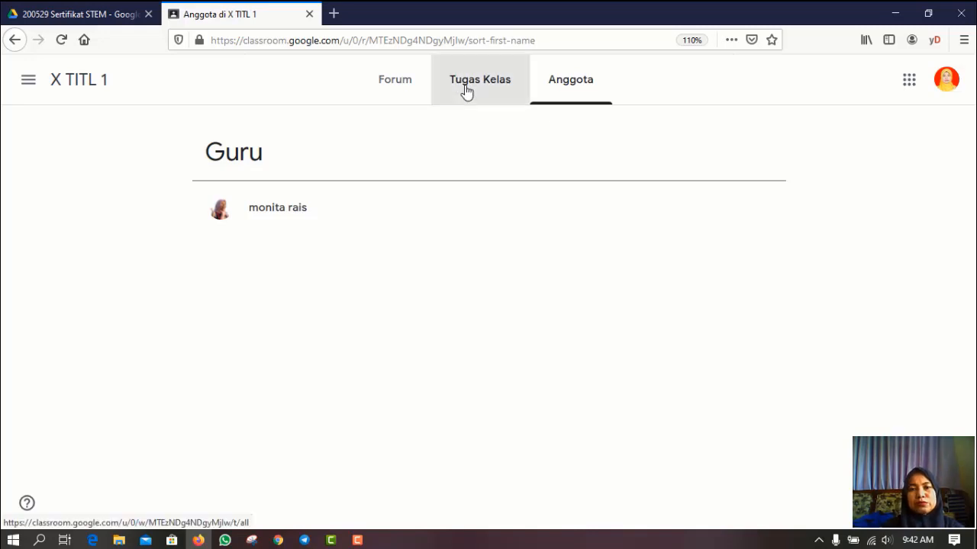
click(394, 90)
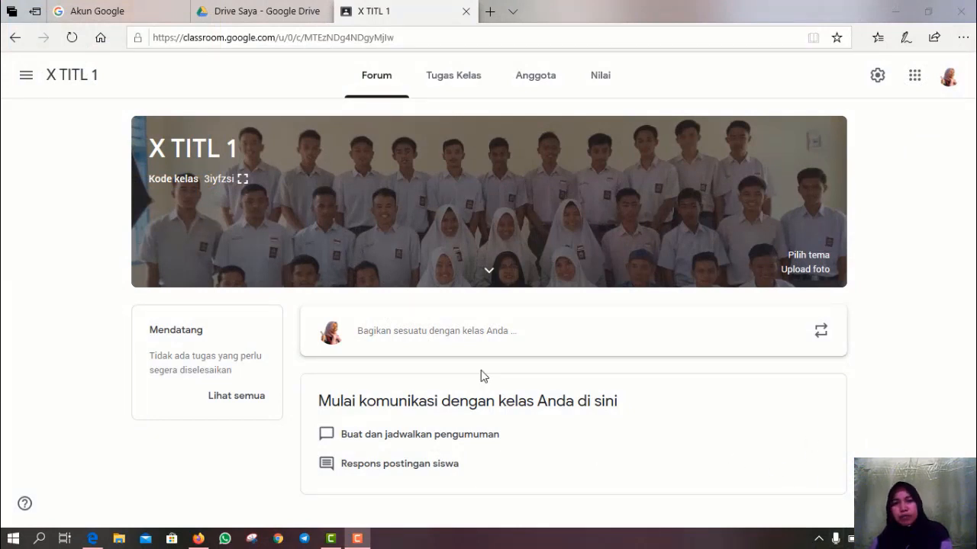
- Go to the Tugas Kelas page of X TITL 1 on the teacher account
click(448, 78)
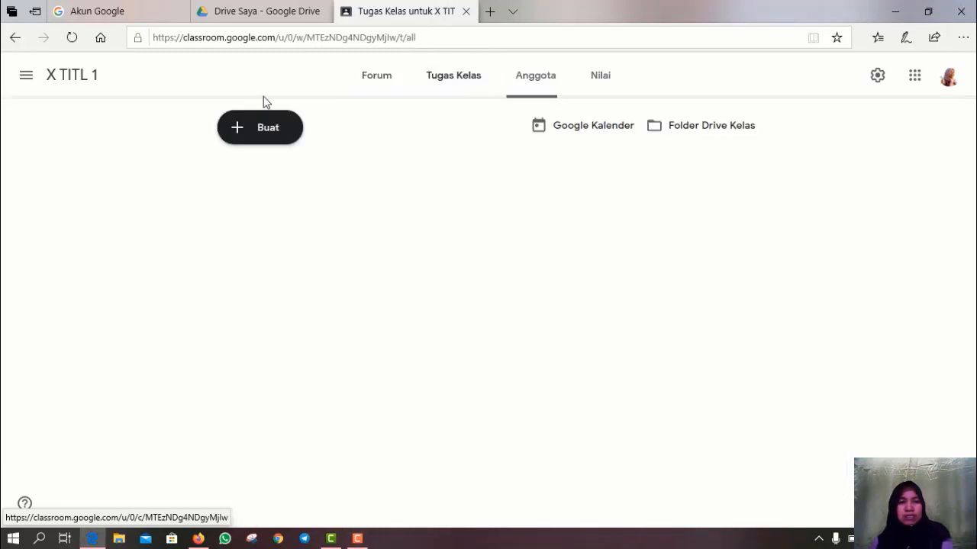
- Go back to Forum, then return to the empty Tugas Kelas page
click(374, 81)
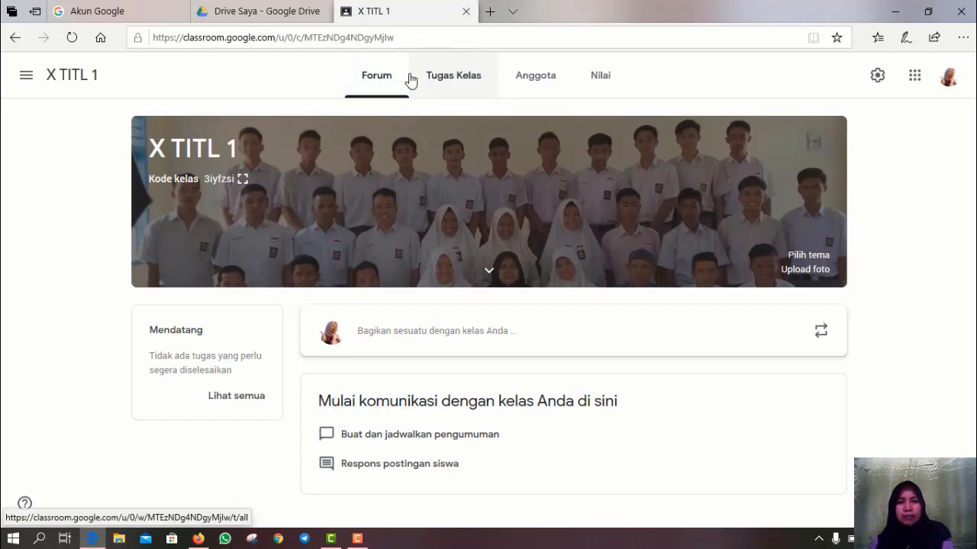
click(461, 86)
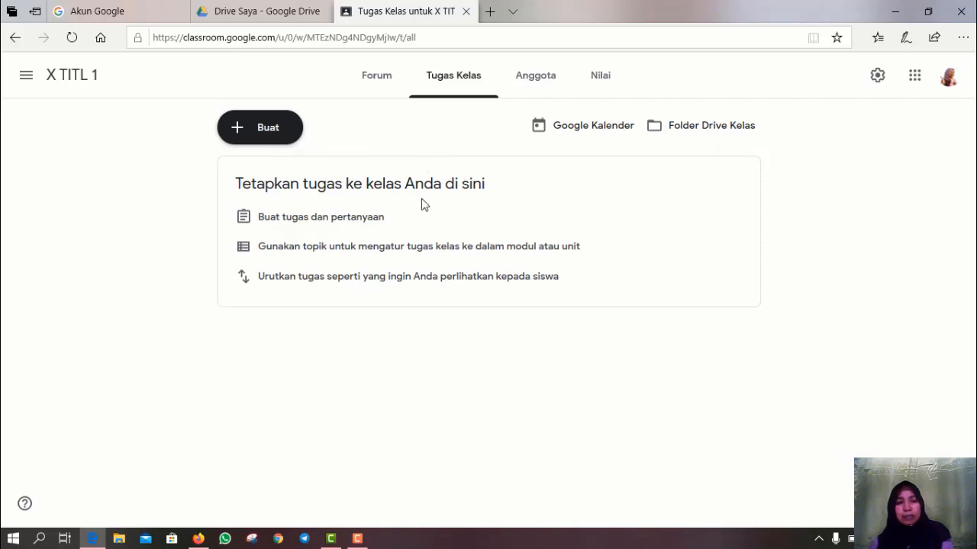
- Create the topics A. ABSENSI SISWA and B. MATERI
click(247, 135)
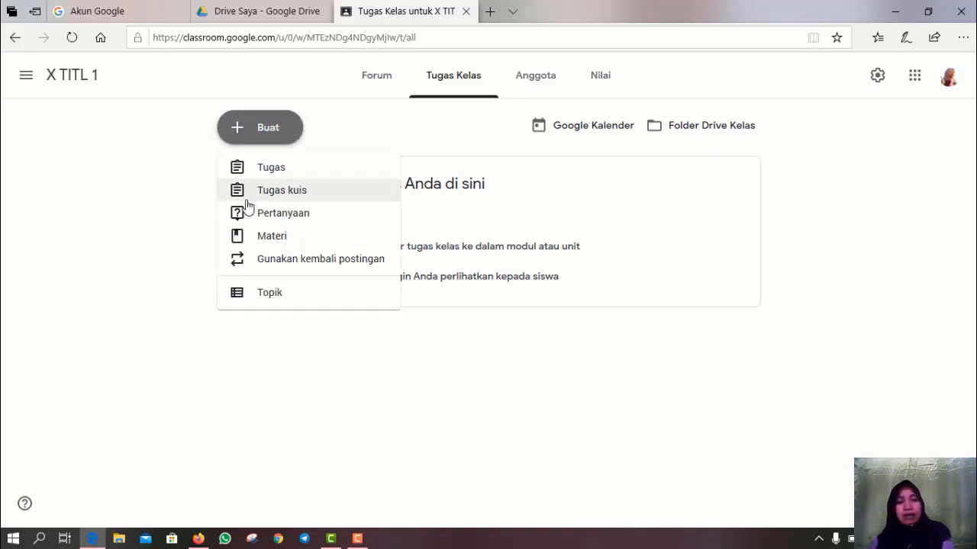
click(256, 295)
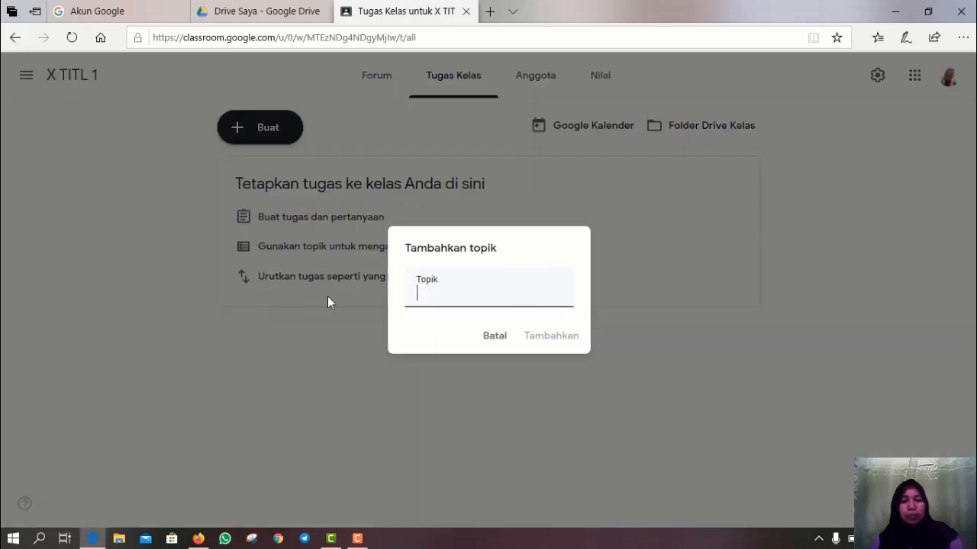
text(A)
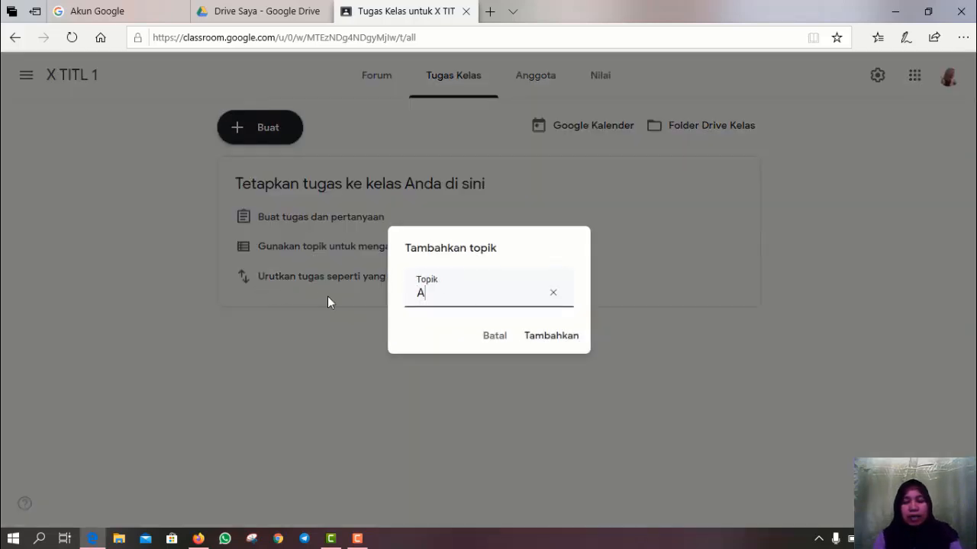
text(. a)
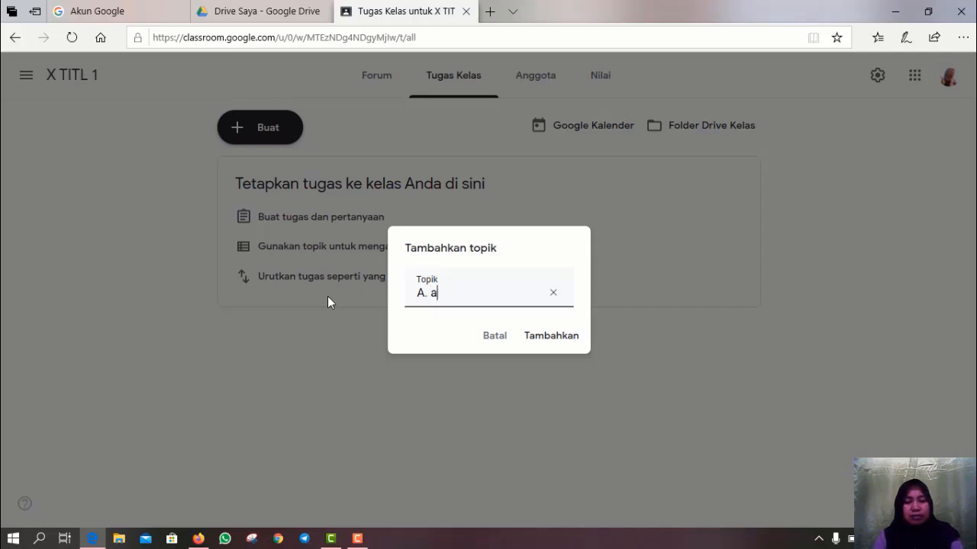
key(BackSpace)
text(ABSENSI)
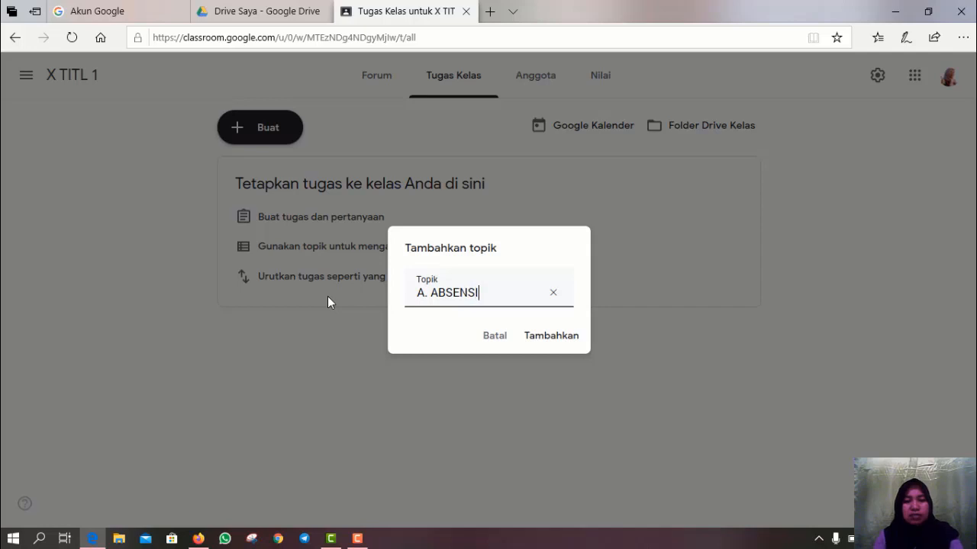
text( SIS)
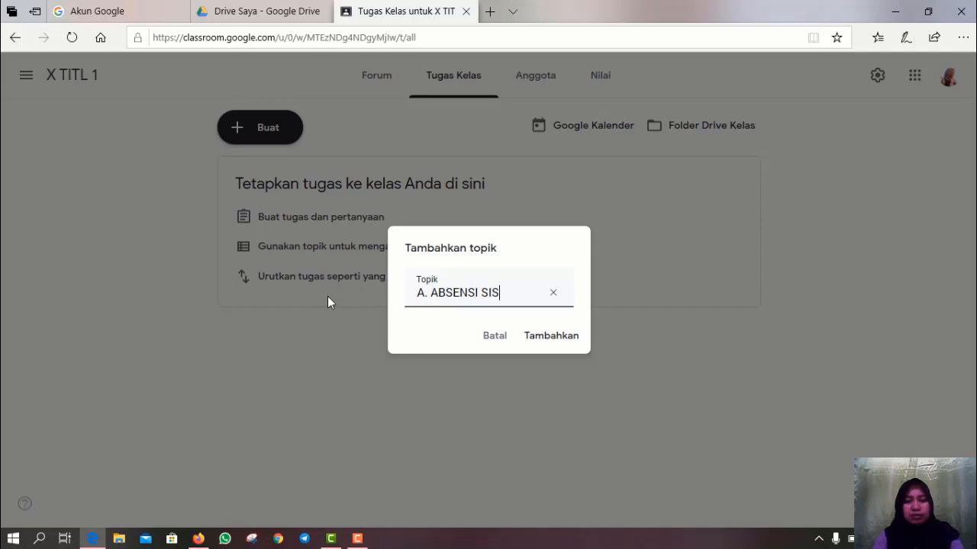
text(WA)
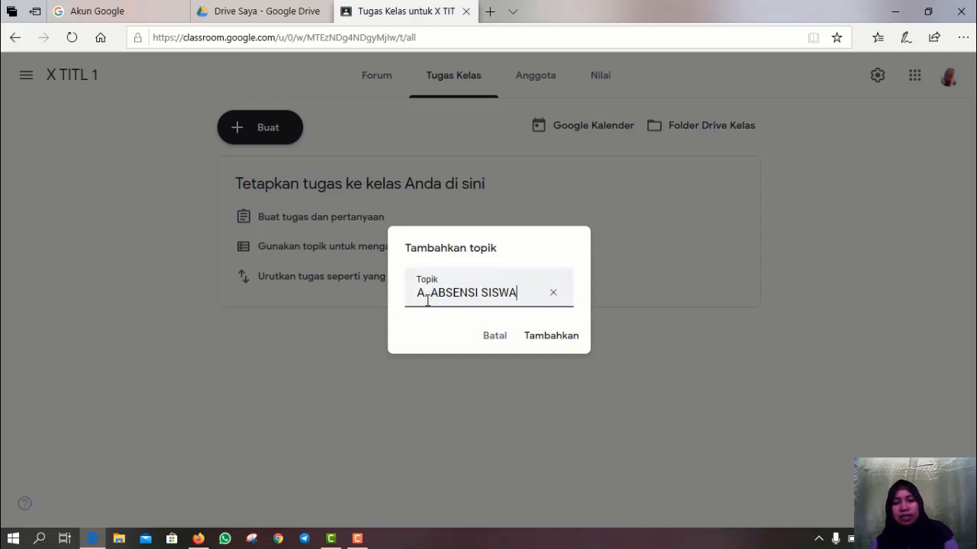
click(552, 338)
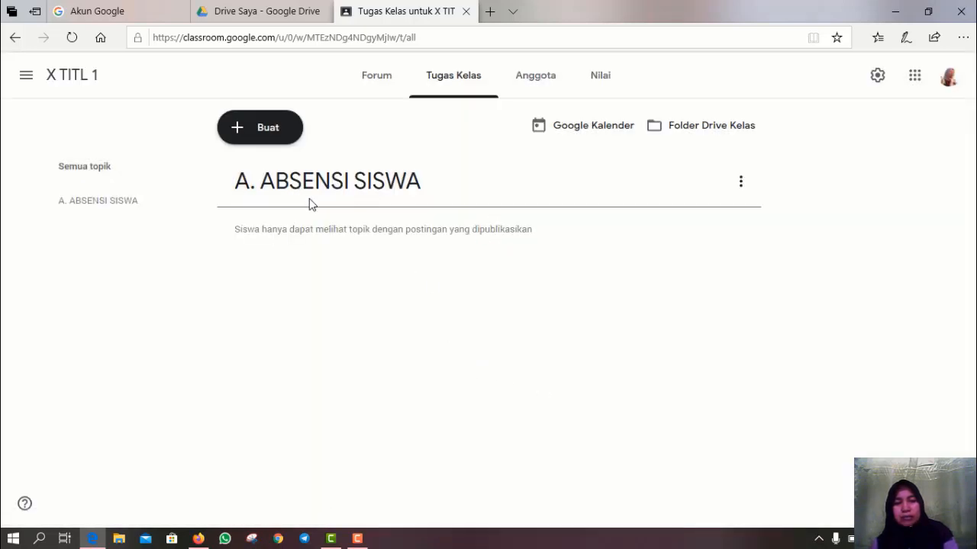
click(242, 131)
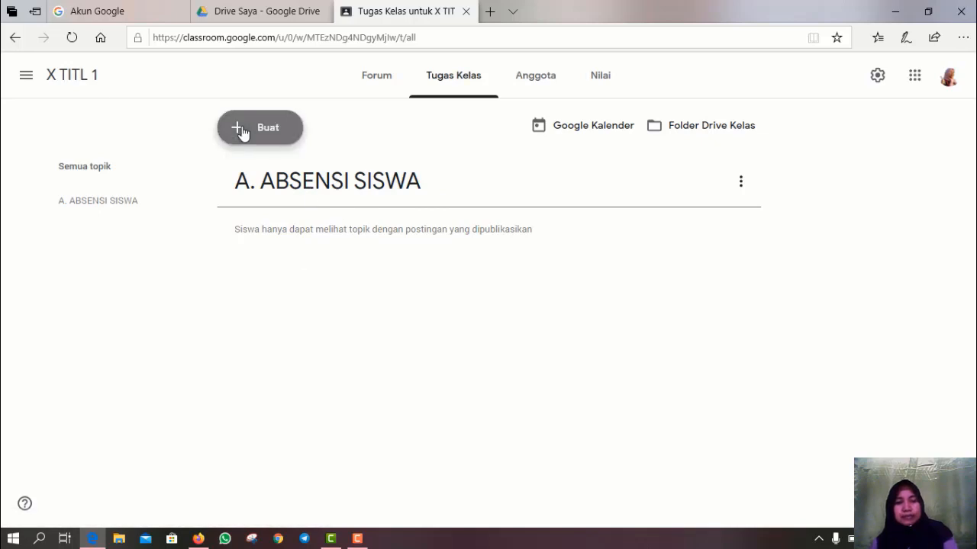
click(261, 297)
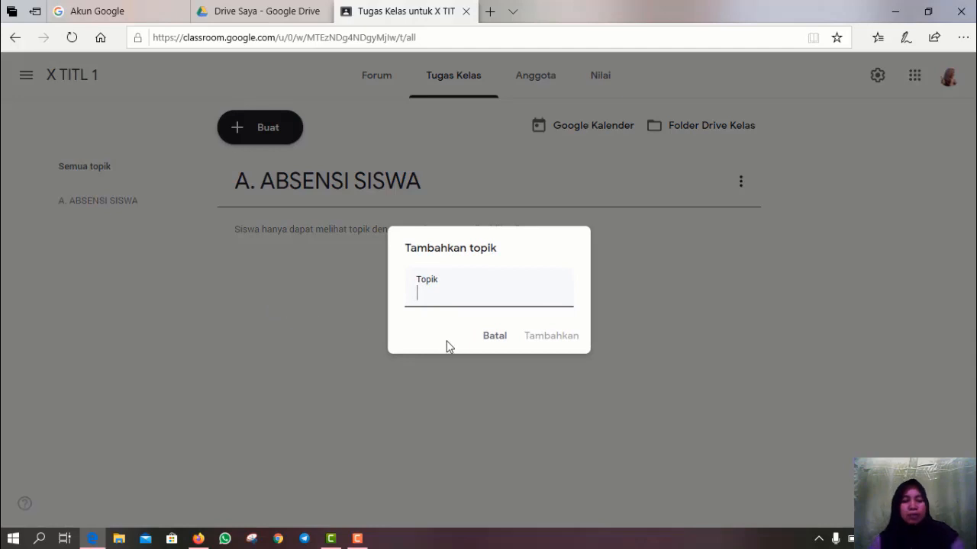
text(B.)
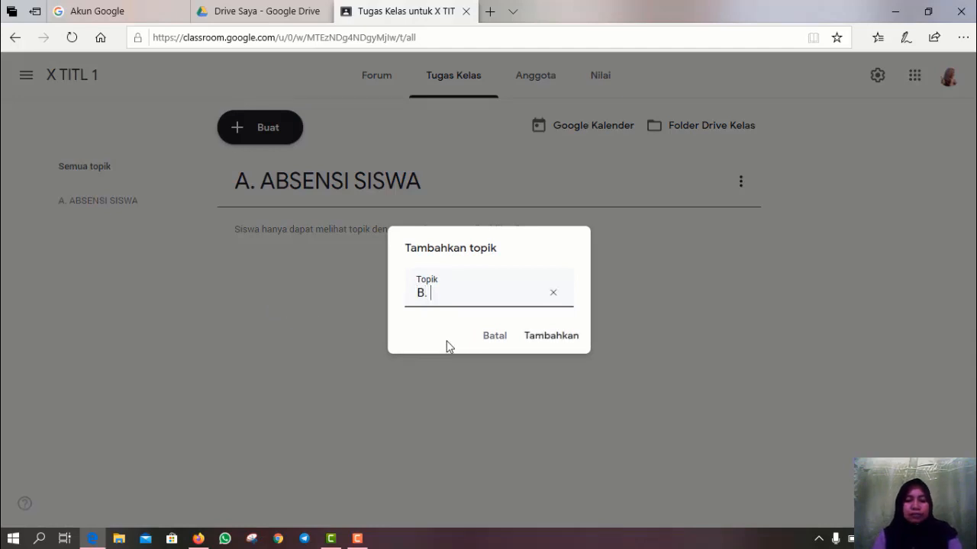
text( MATERI)
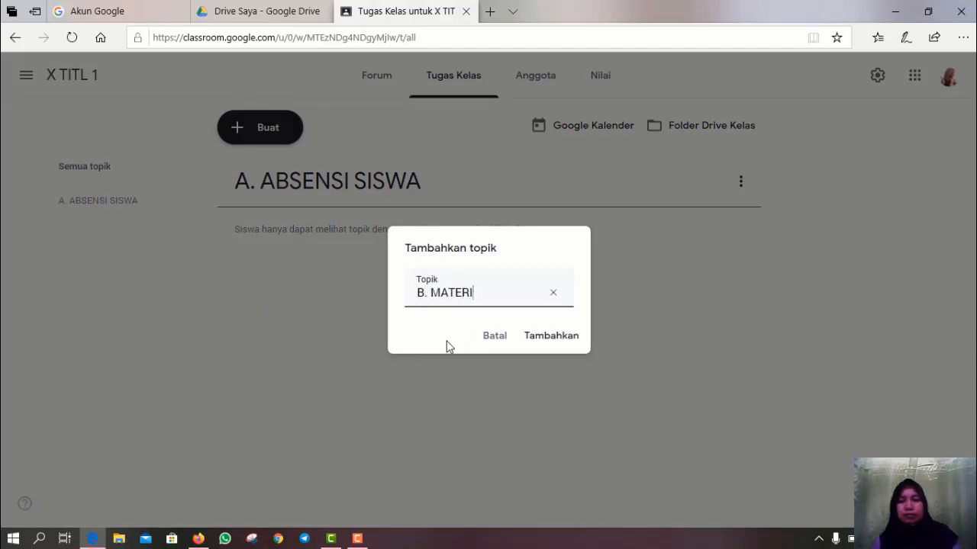
click(548, 337)
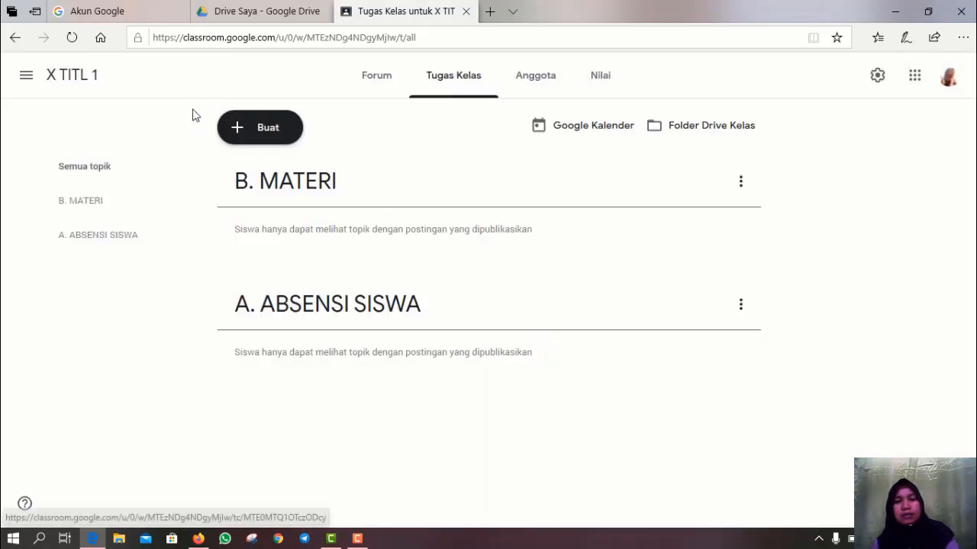
- Create the topics C. TUGAS and D. EVALUASI
click(244, 135)
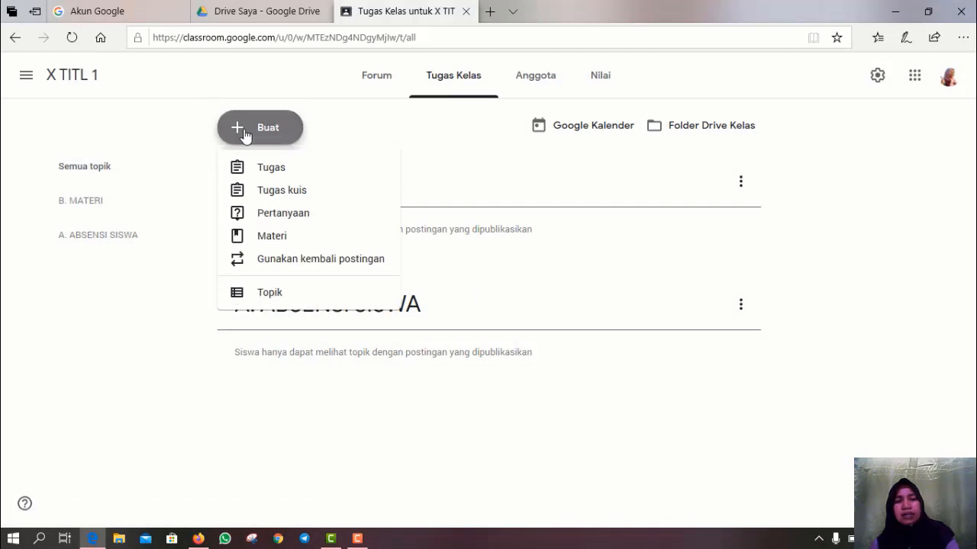
click(263, 293)
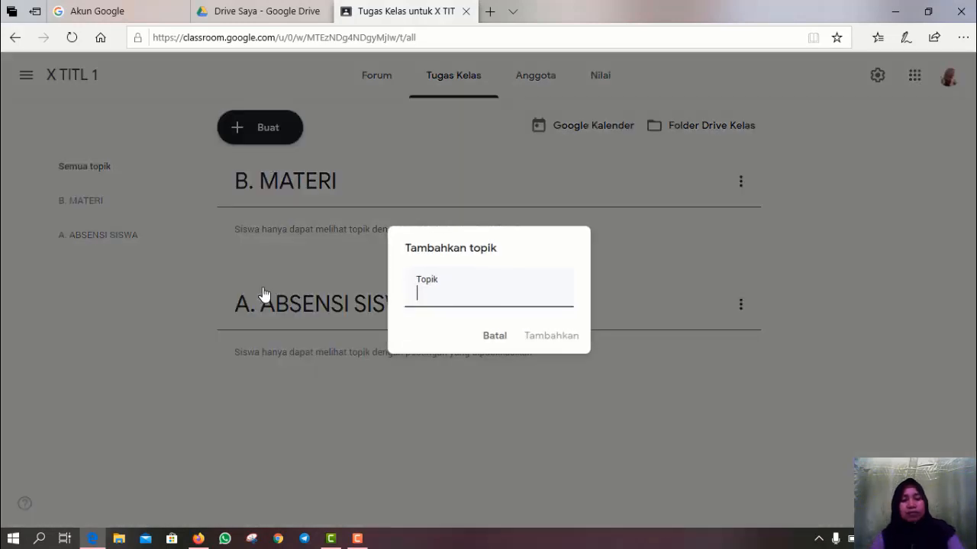
text(C.)
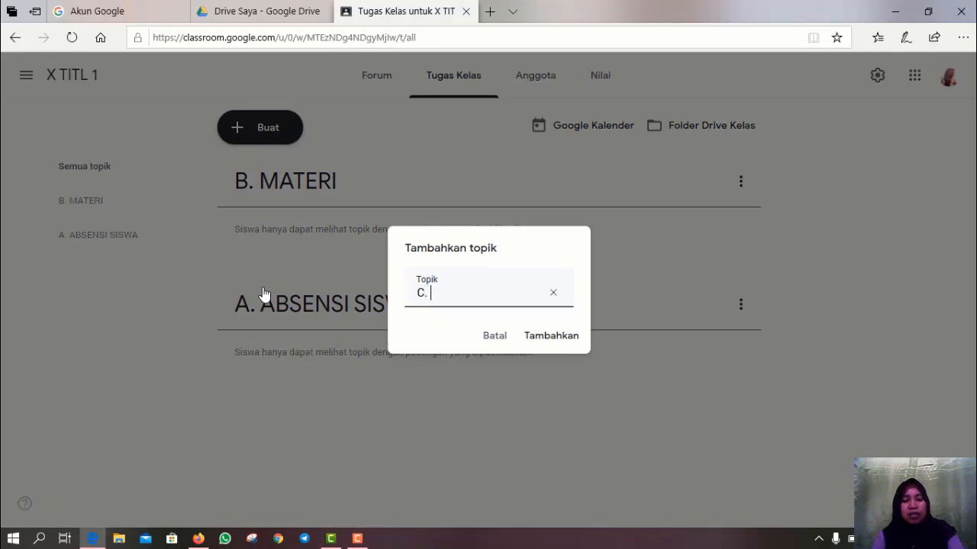
text( TUGAS)
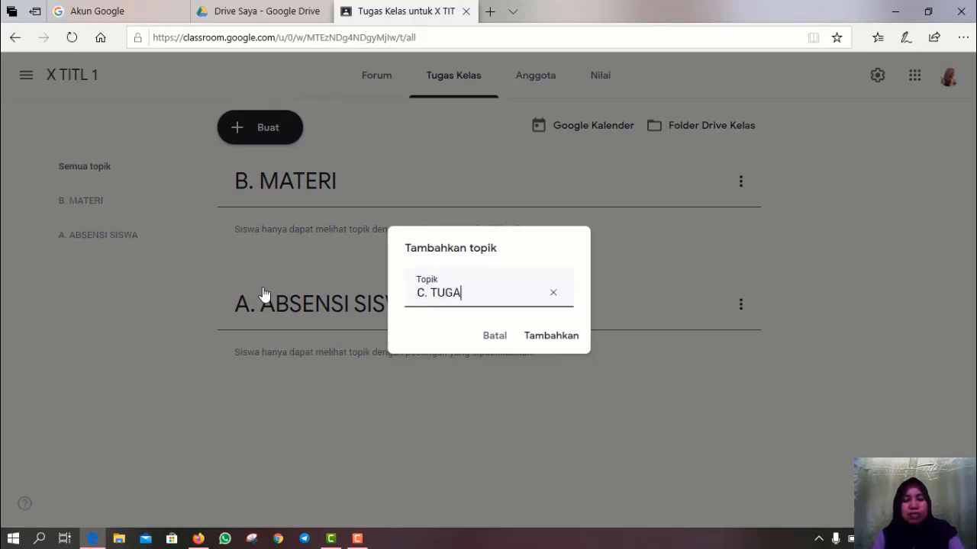
click(541, 343)
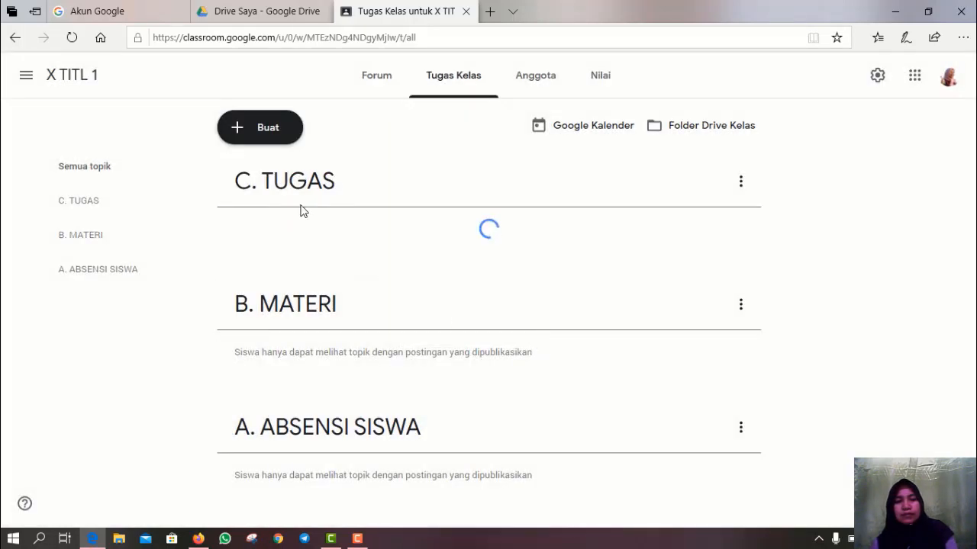
click(257, 128)
click(259, 292)
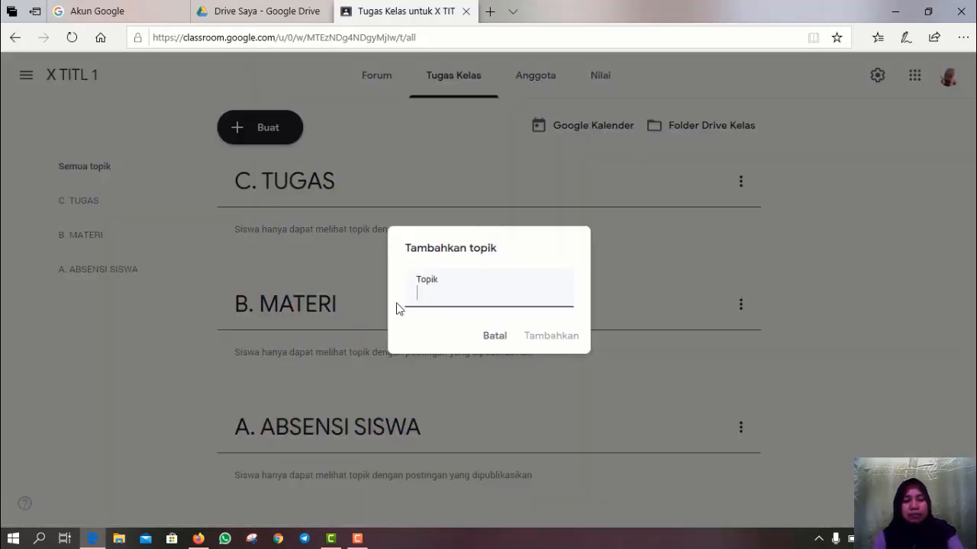
text(D. E)
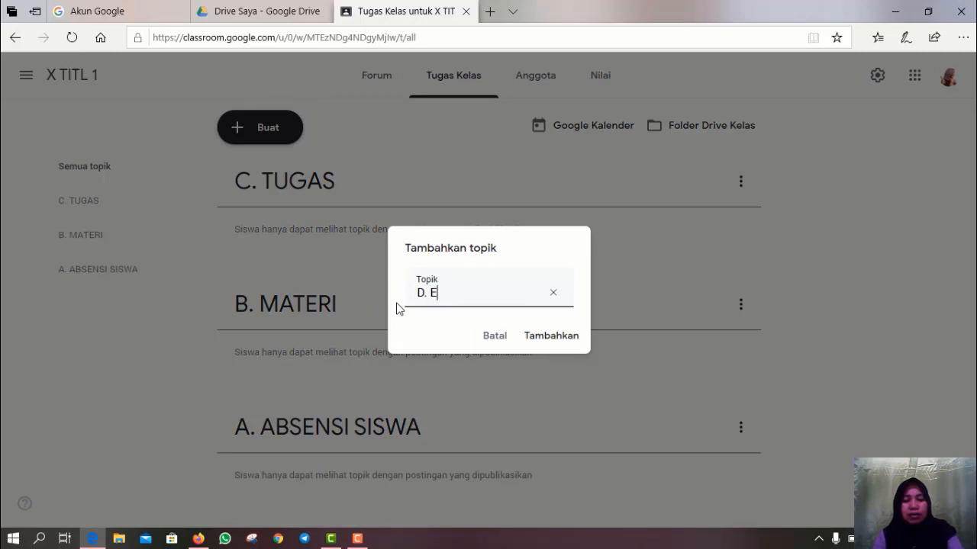
text(VALUASI)
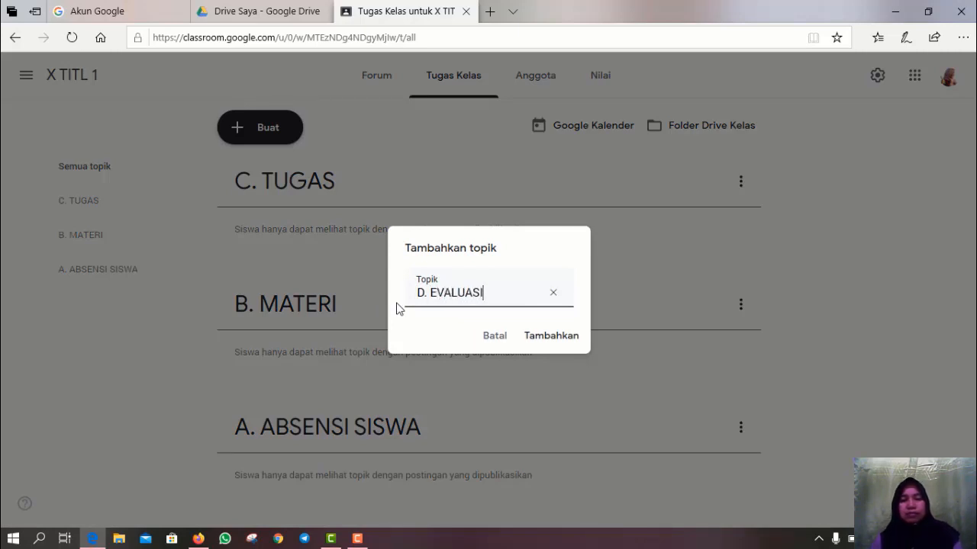
click(545, 340)
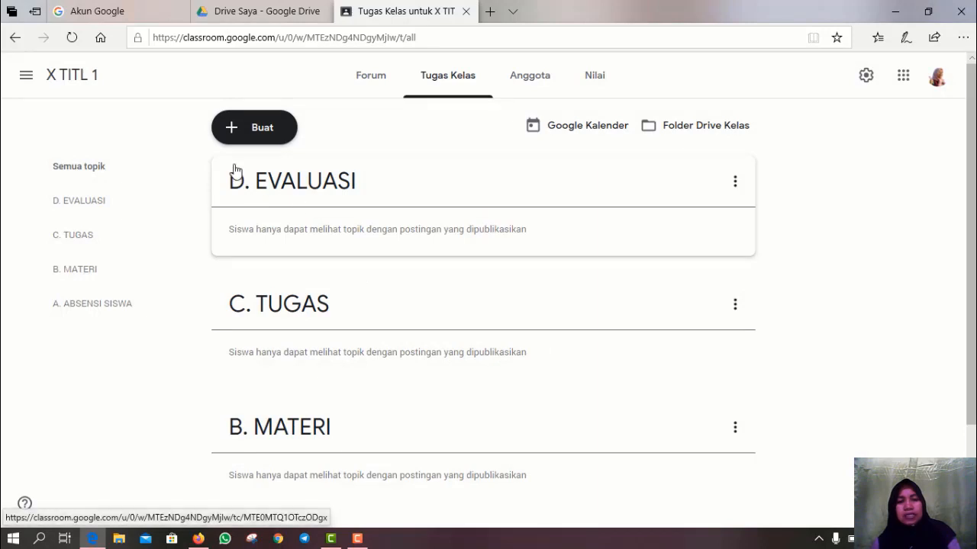
scroll(263, 174, down, 1)
scroll(262, 174, up, 1)
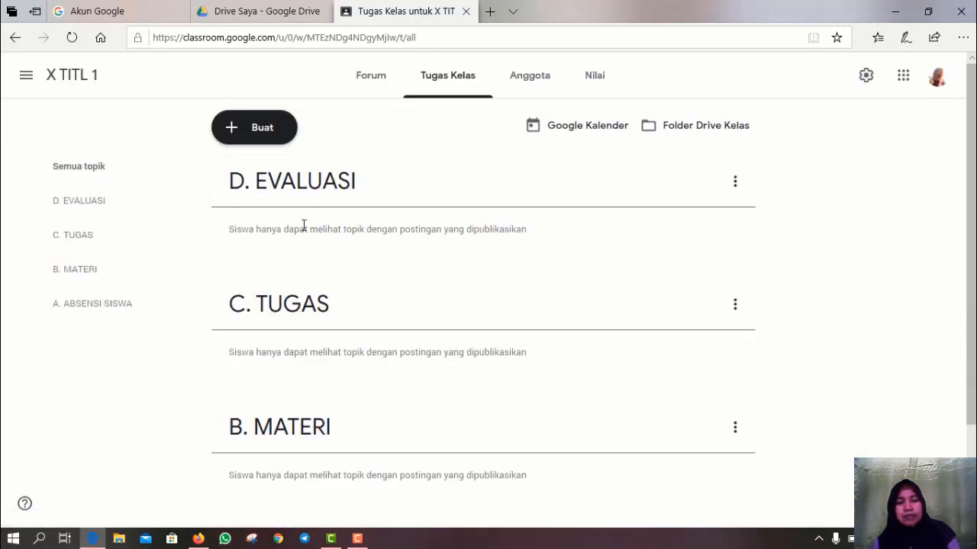
scroll(296, 229, down, 2)
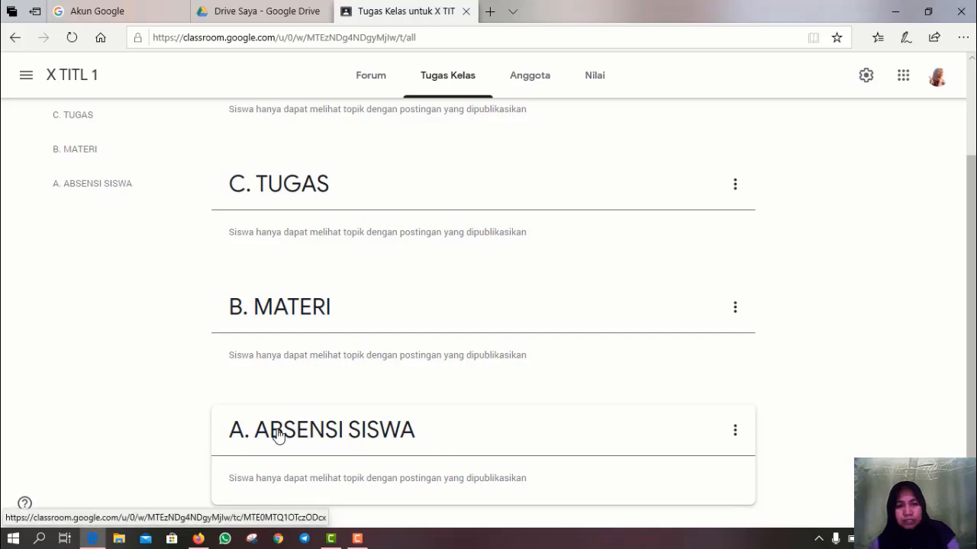
scroll(279, 436, up, 2)
scroll(278, 435, down, 2)
scroll(279, 435, up, 2)
scroll(278, 435, down, 1)
scroll(279, 435, down, 1)
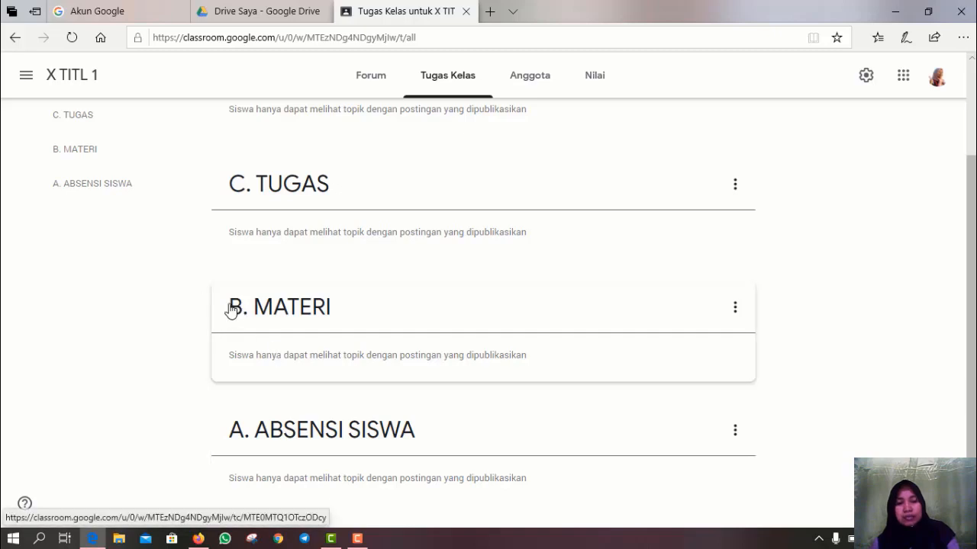
scroll(228, 322, up, 3)
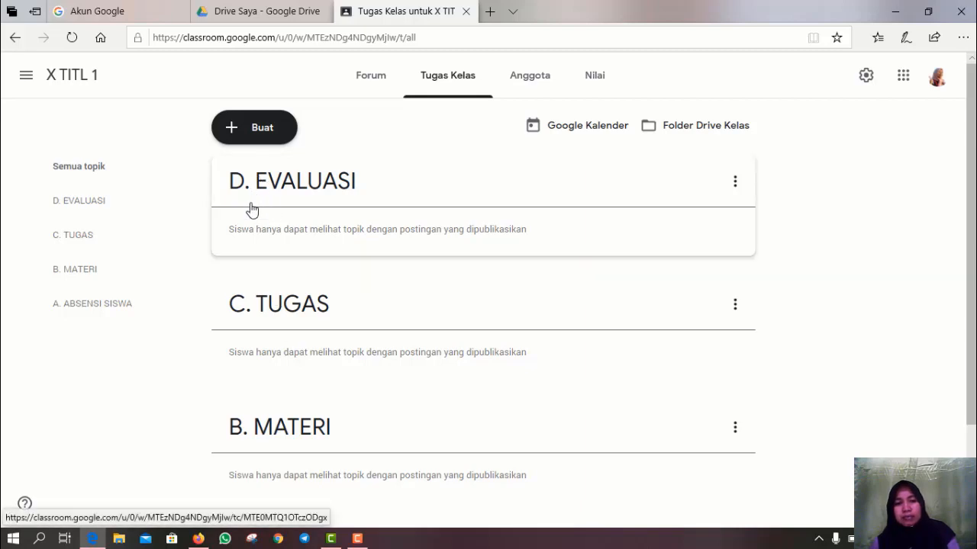
scroll(282, 299, down, 1)
scroll(282, 298, down, 1)
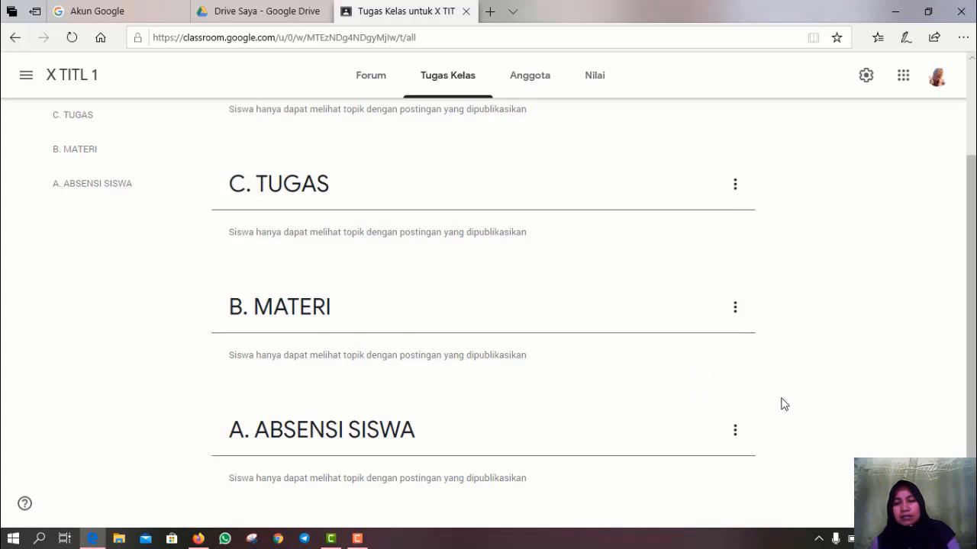
scroll(763, 398, up, 2)
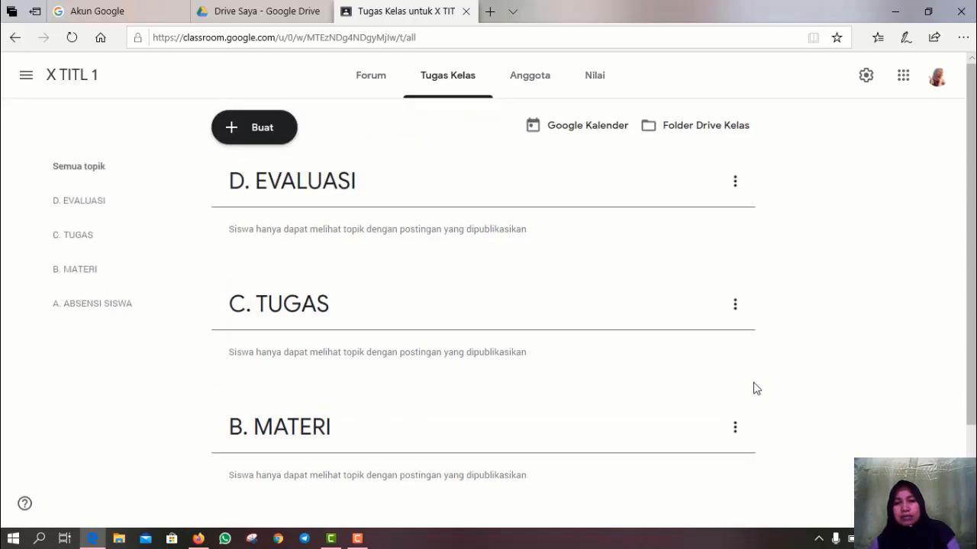
- Move D. EVALUASI down past C. TUGAS, B. MATERI and A. ABSENSI SISWA
click(736, 183)
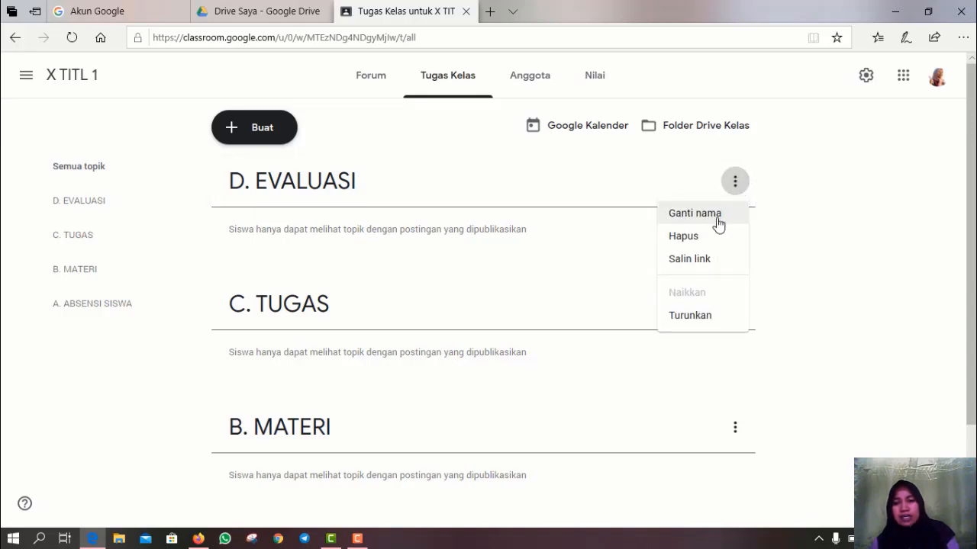
click(689, 316)
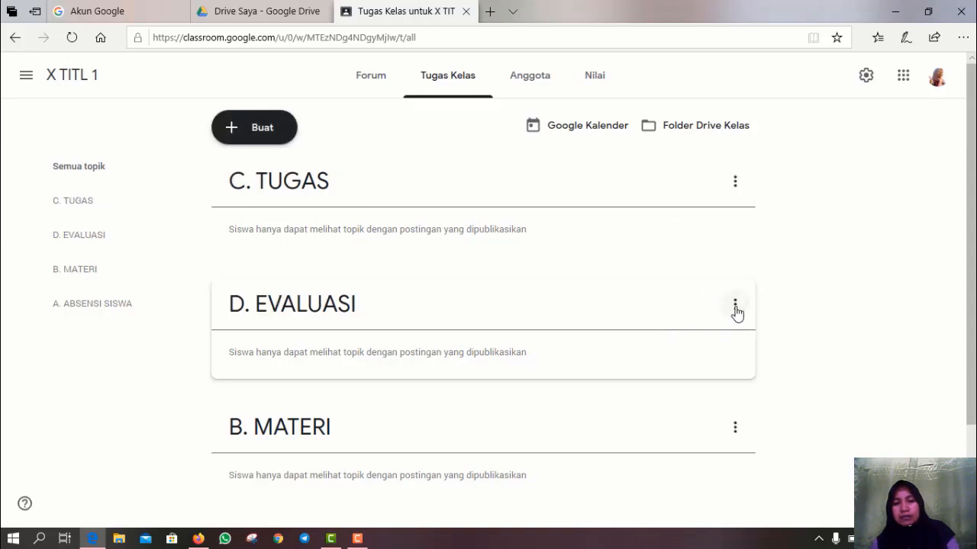
click(735, 311)
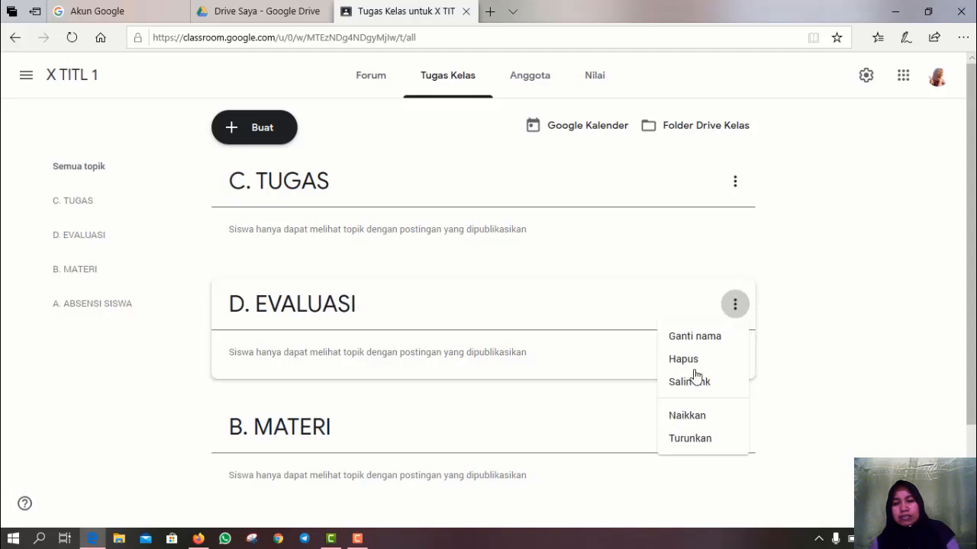
click(689, 439)
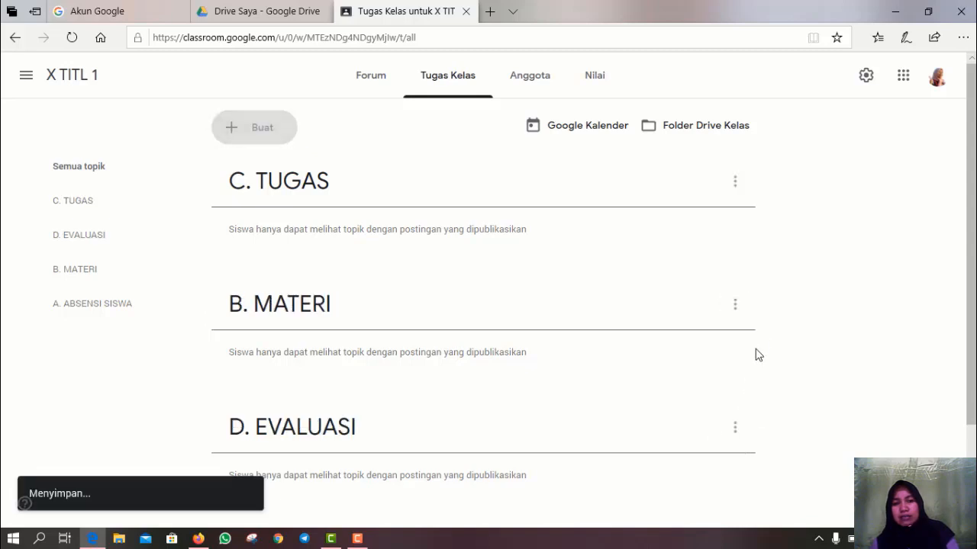
scroll(762, 422, down, 1)
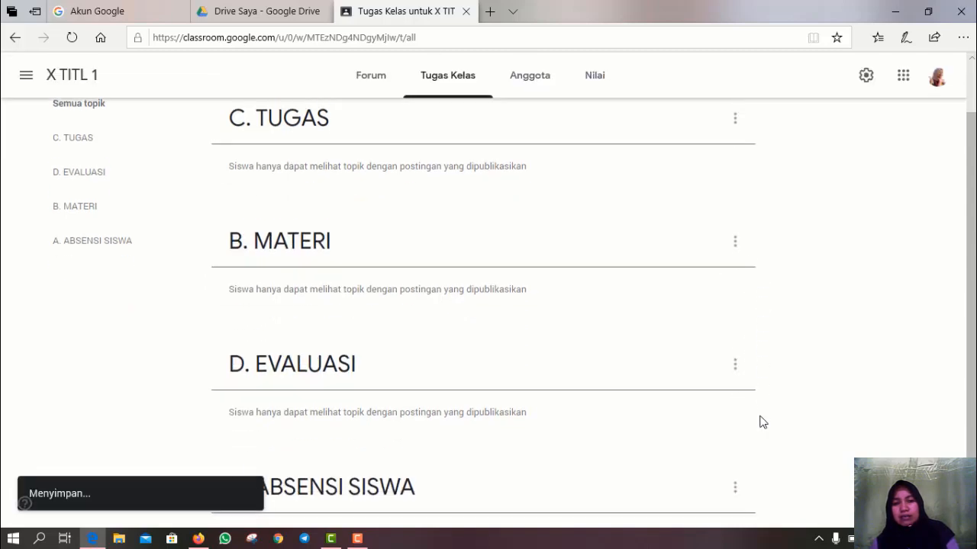
click(735, 355)
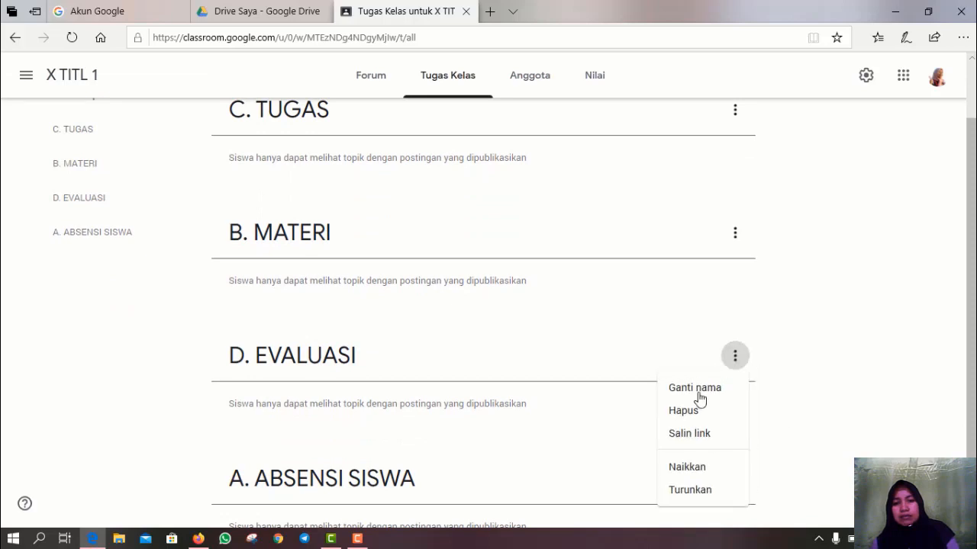
click(695, 496)
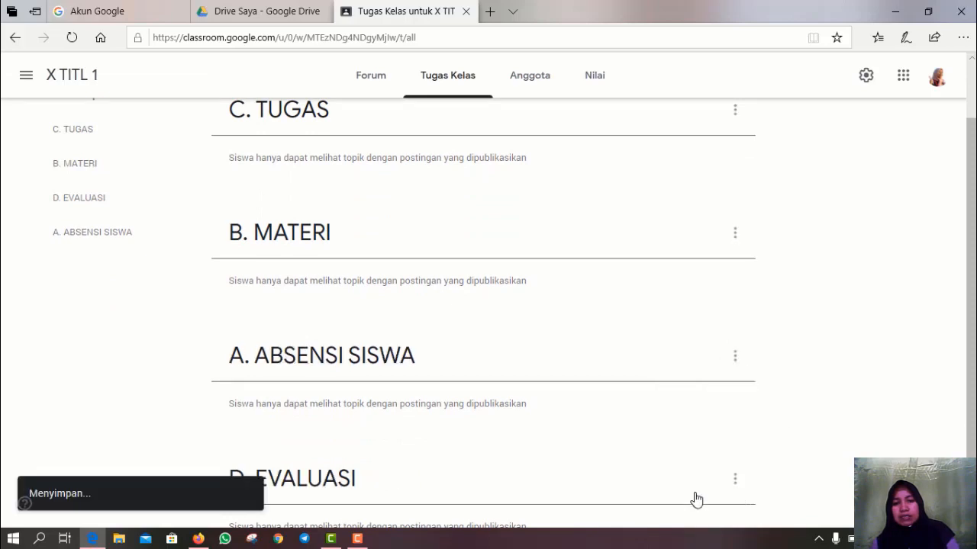
- Move A. ABSENSI SISWA up and C. TUGAS below B. MATERI, then check the order
click(737, 358)
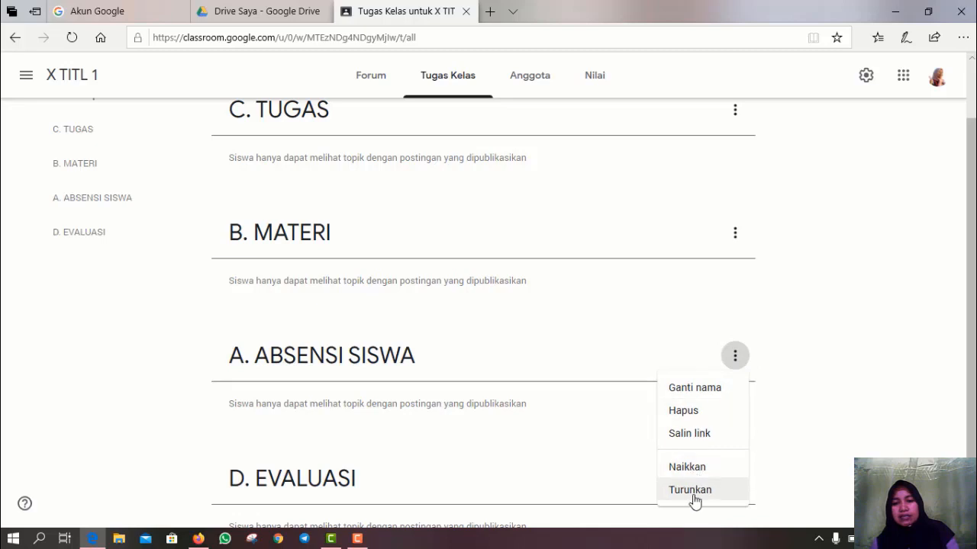
click(695, 468)
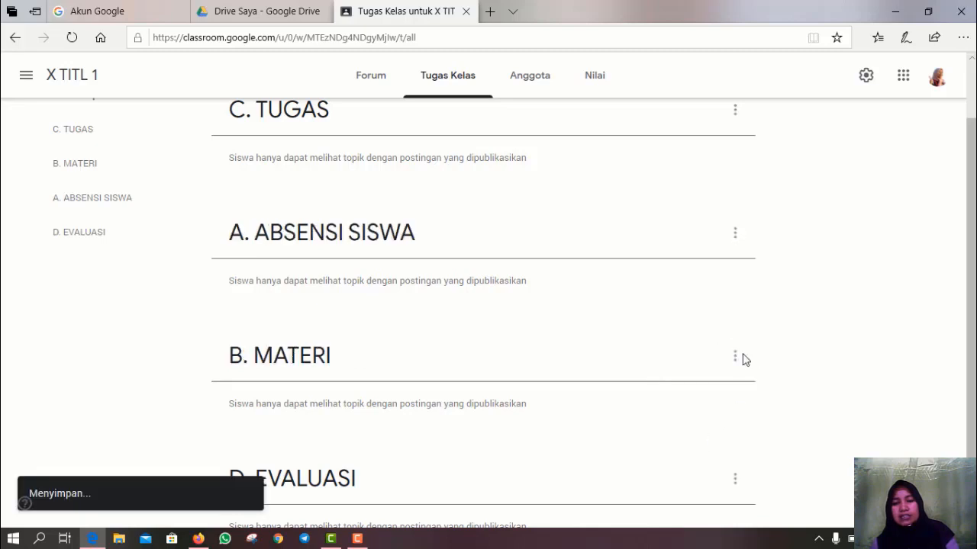
click(735, 114)
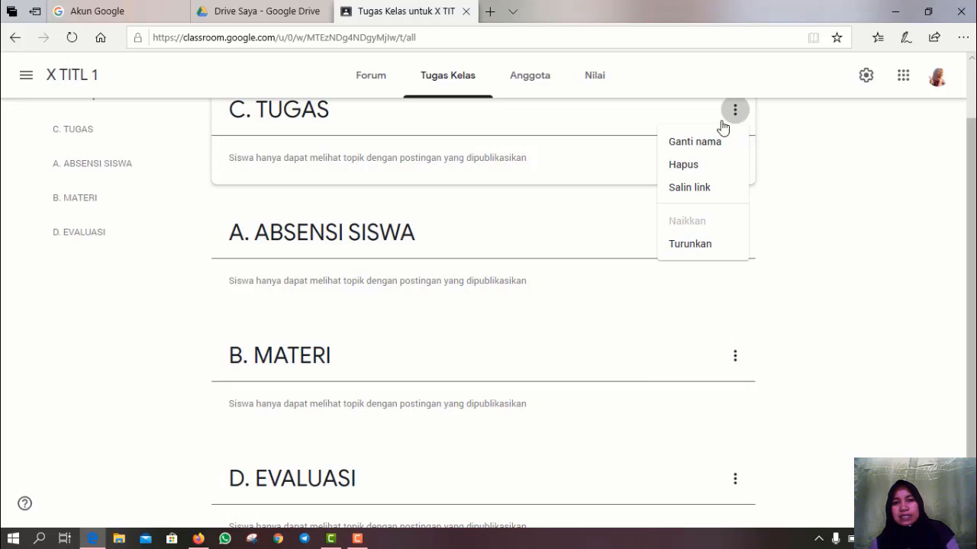
click(685, 249)
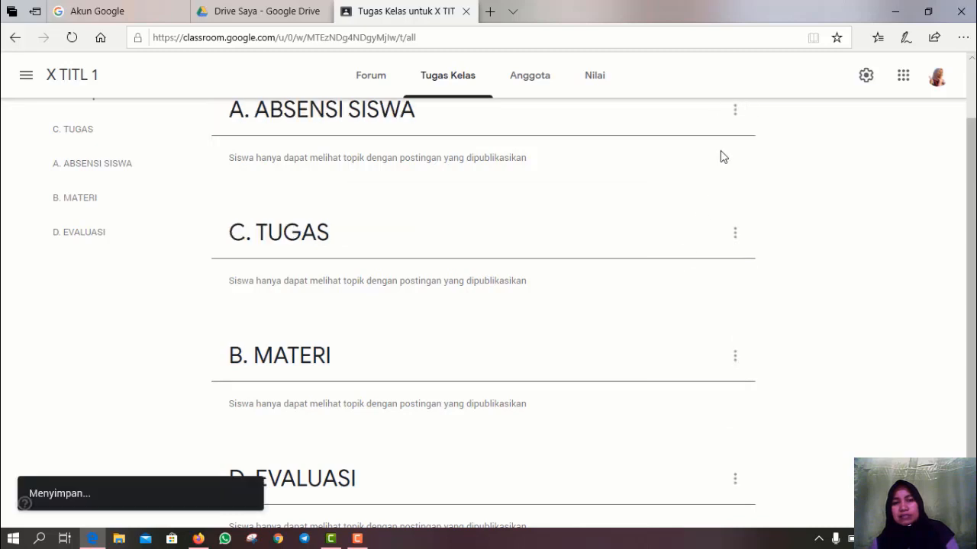
click(735, 235)
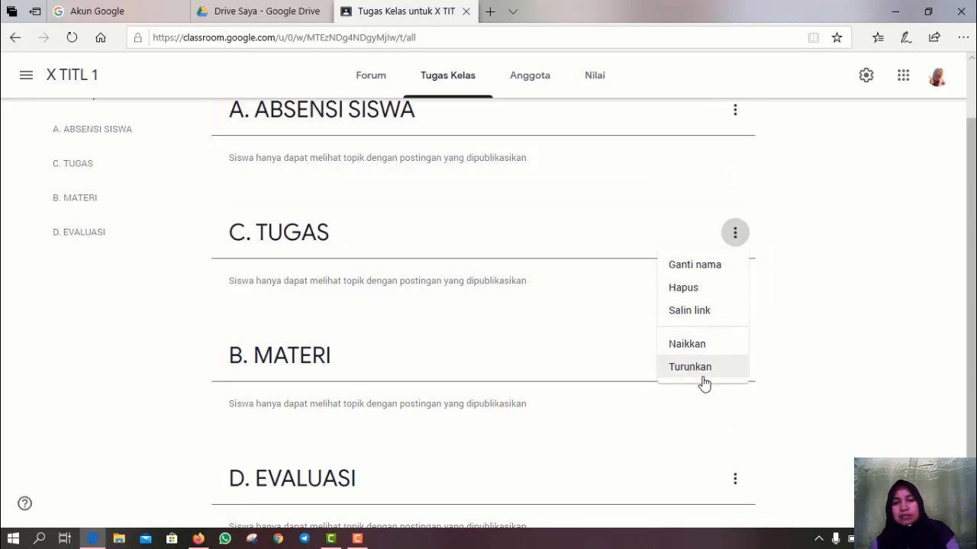
click(702, 376)
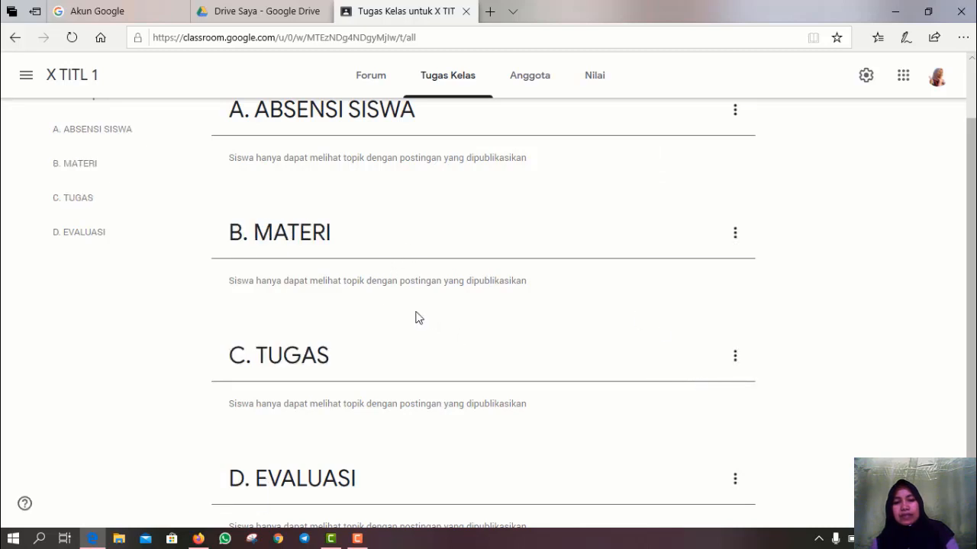
scroll(283, 184, up, 2)
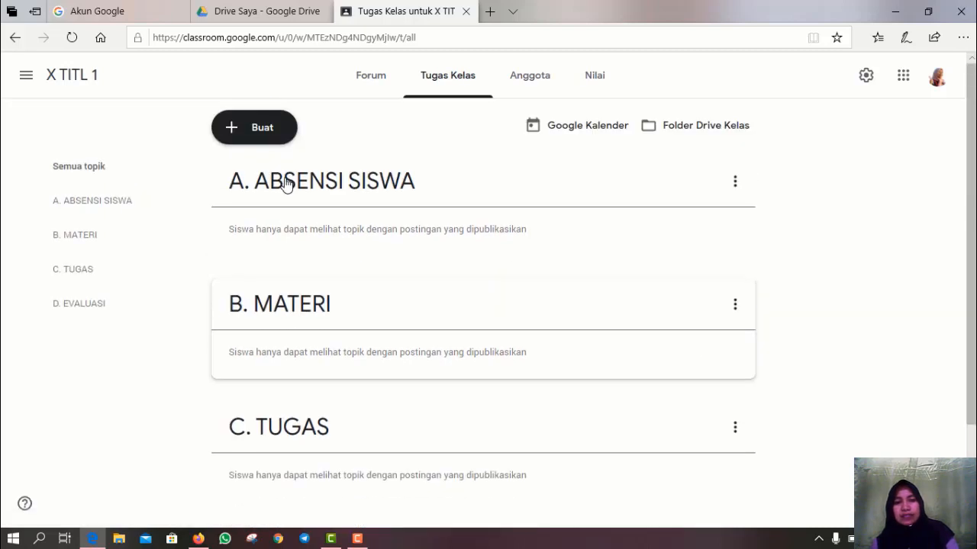
scroll(283, 229, down, 2)
scroll(283, 247, up, 2)
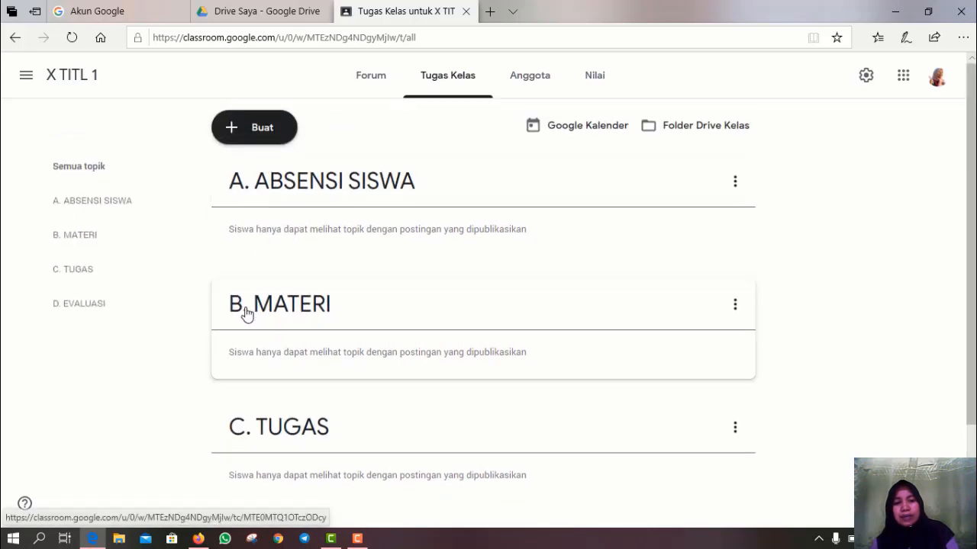
scroll(274, 385, down, 2)
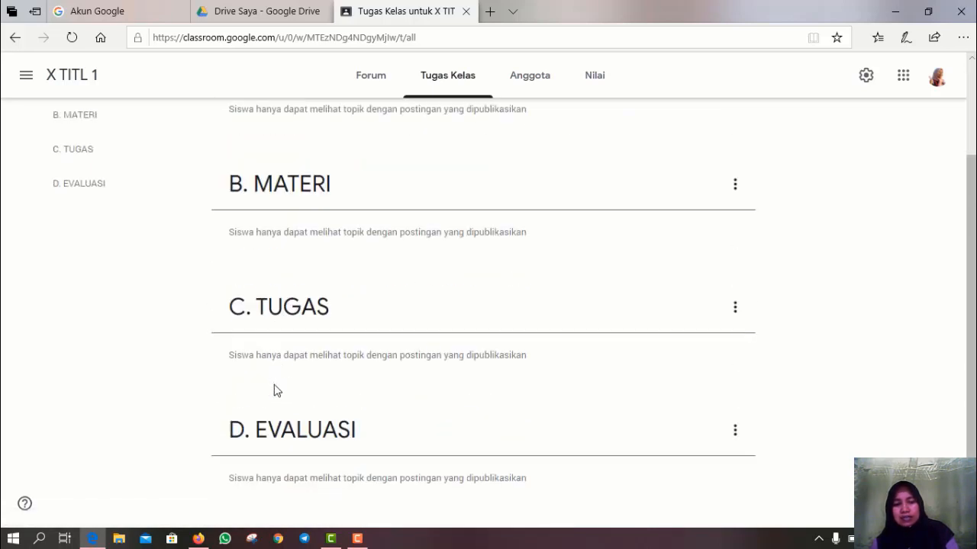
scroll(273, 374, up, 2)
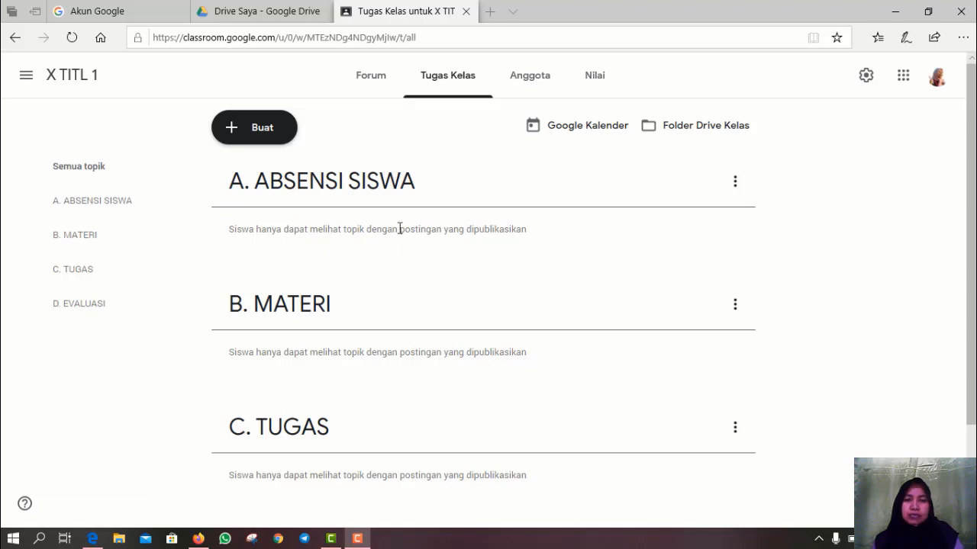
- From My Drive, create a new blank Google Form via Baru > Lainnya > Google Formulir
click(236, 19)
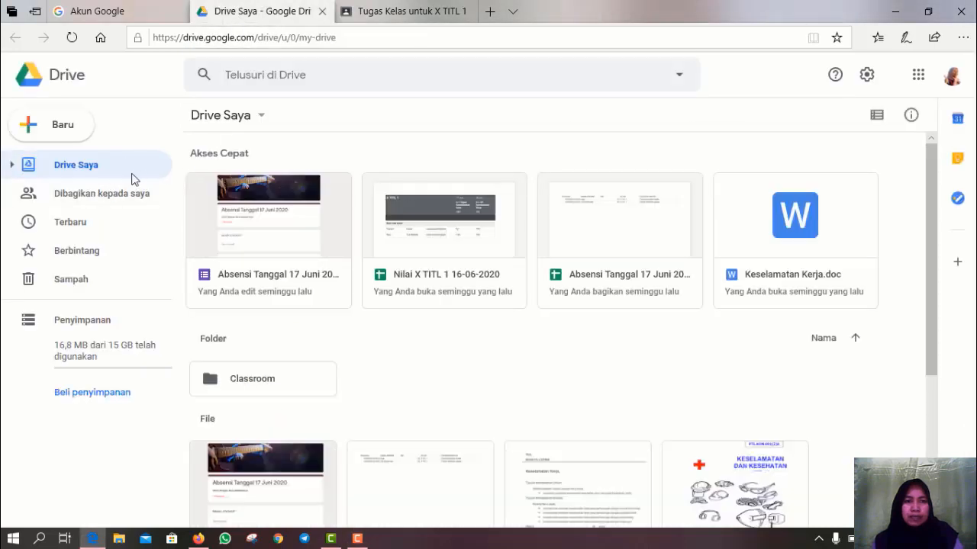
click(44, 130)
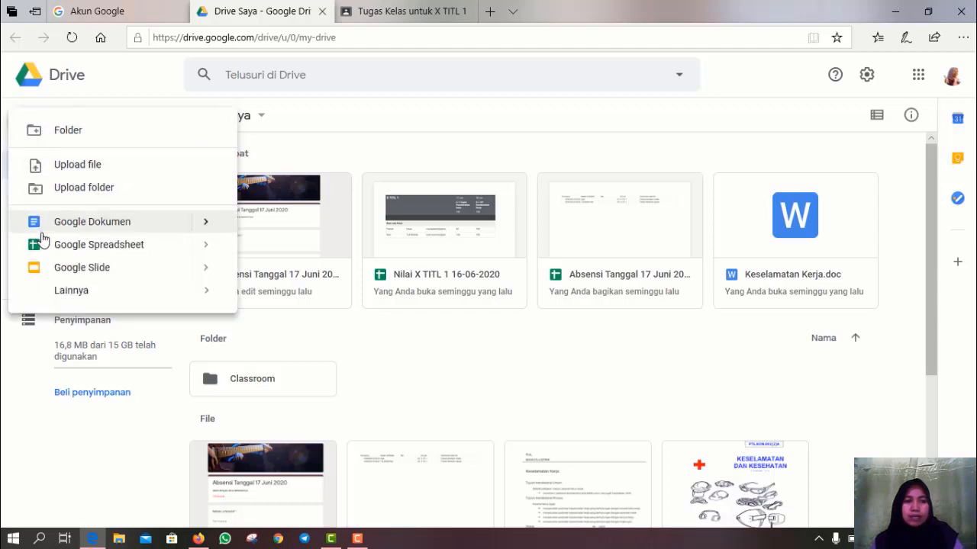
click(102, 70)
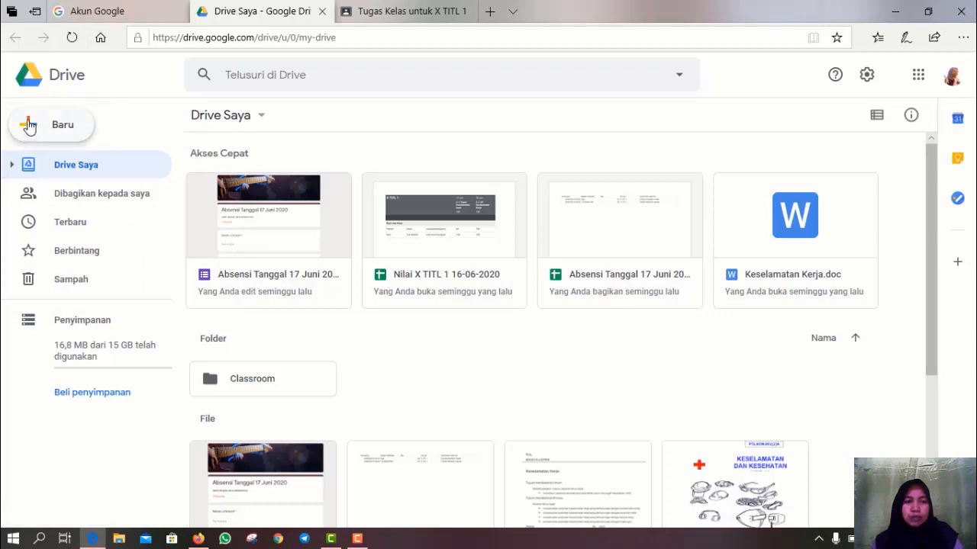
click(28, 126)
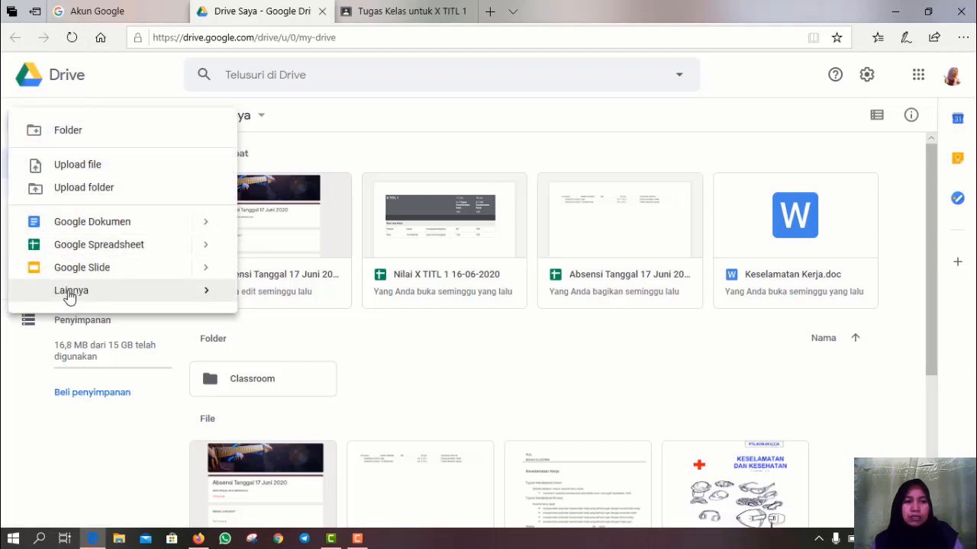
mouse_move(70, 293)
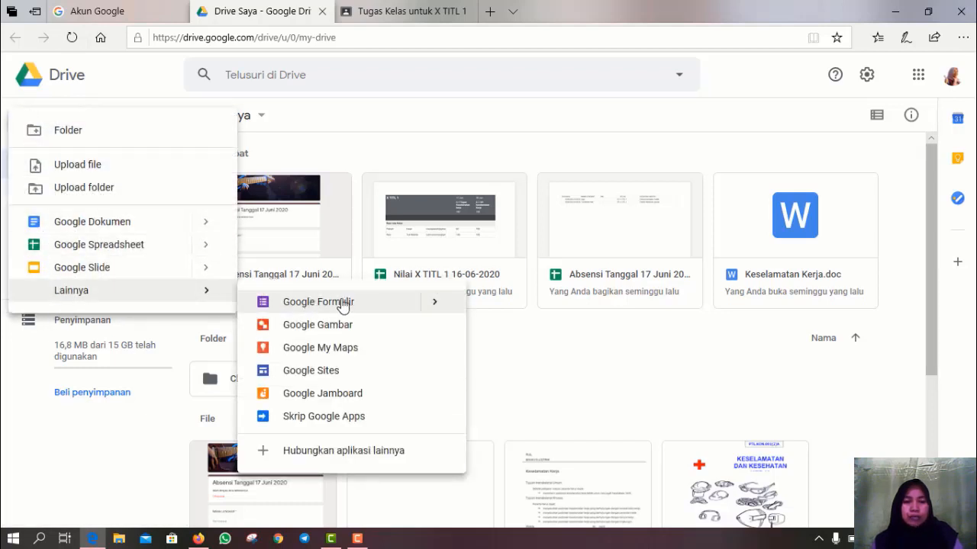
click(399, 308)
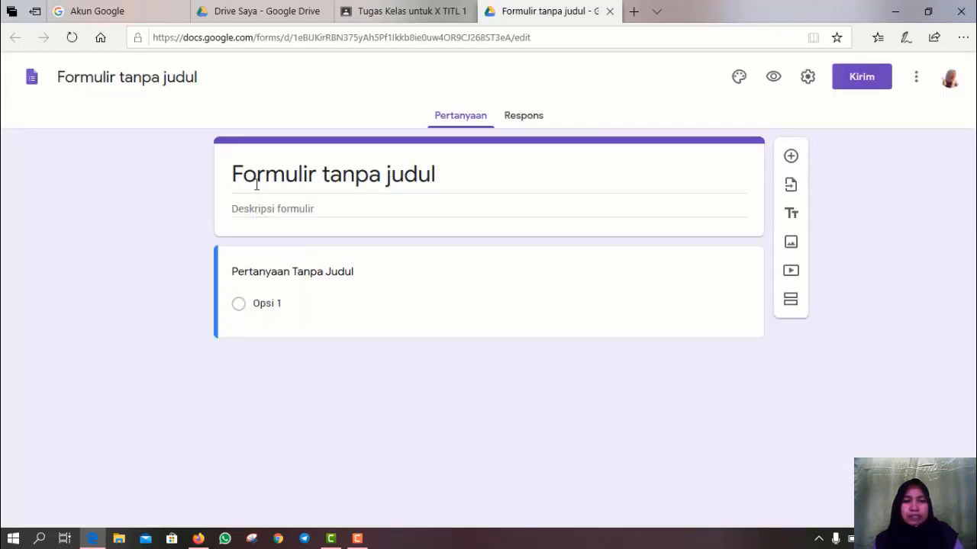
- Enter 'ABSEN PERTEMUAN TANGGAL 18 JUNI 2020' as the form title
click(254, 182)
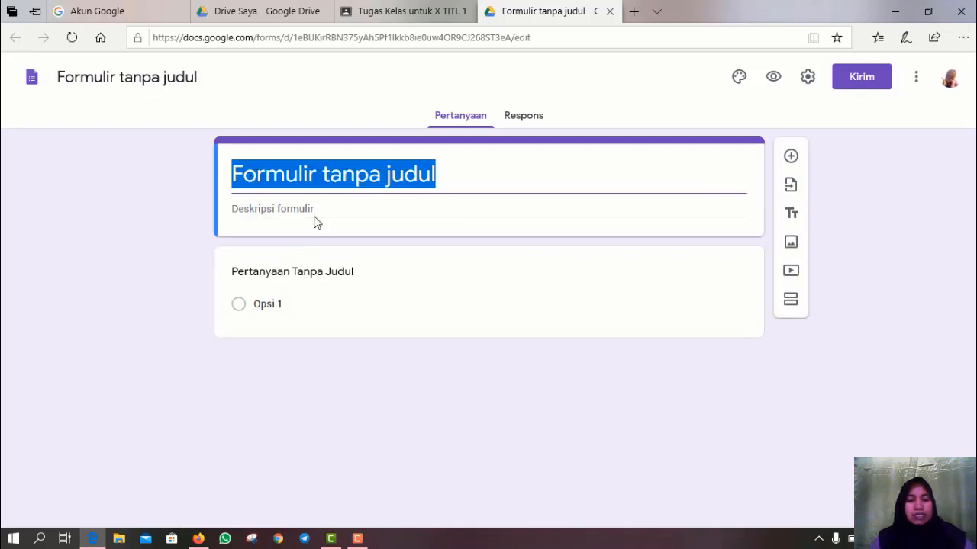
text(ABSEN)
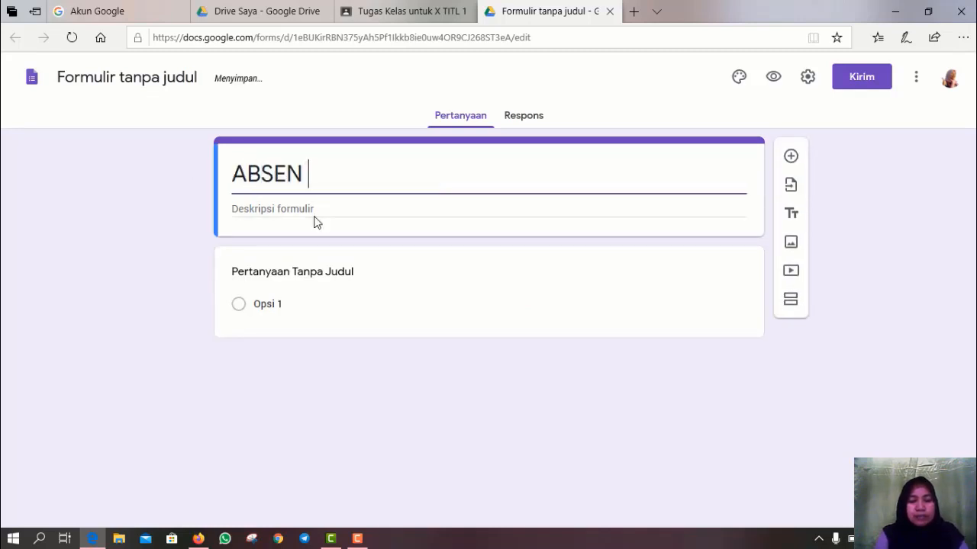
text( TANGGAL 1)
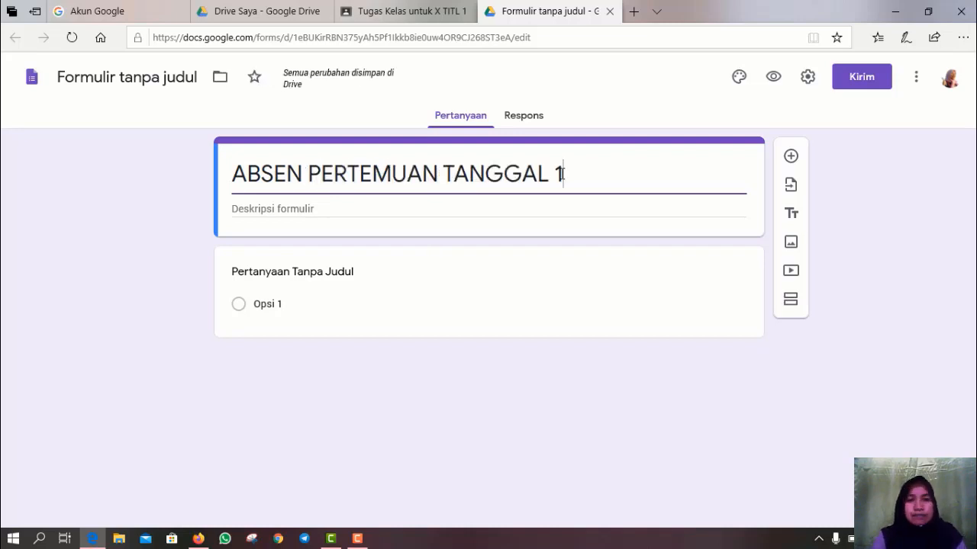
text(8 )
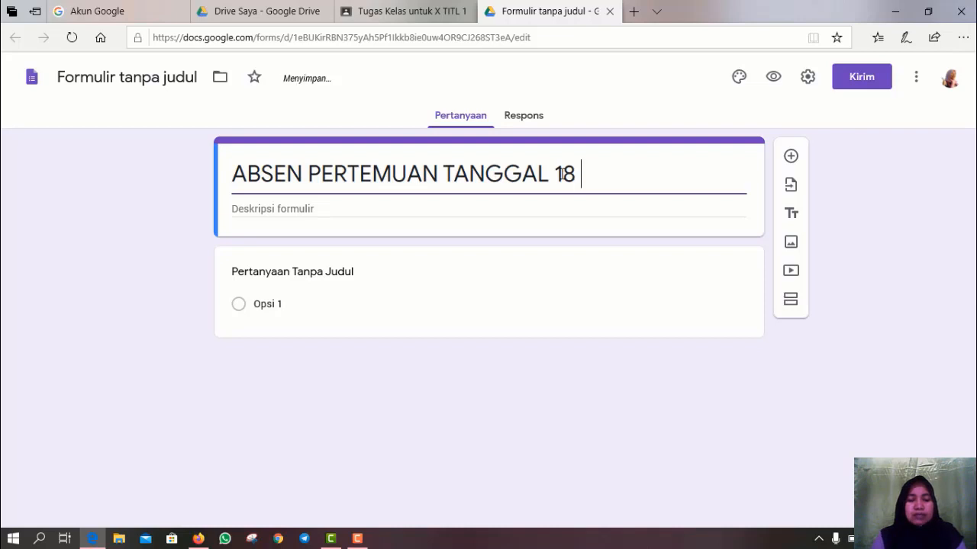
text(JUNI )
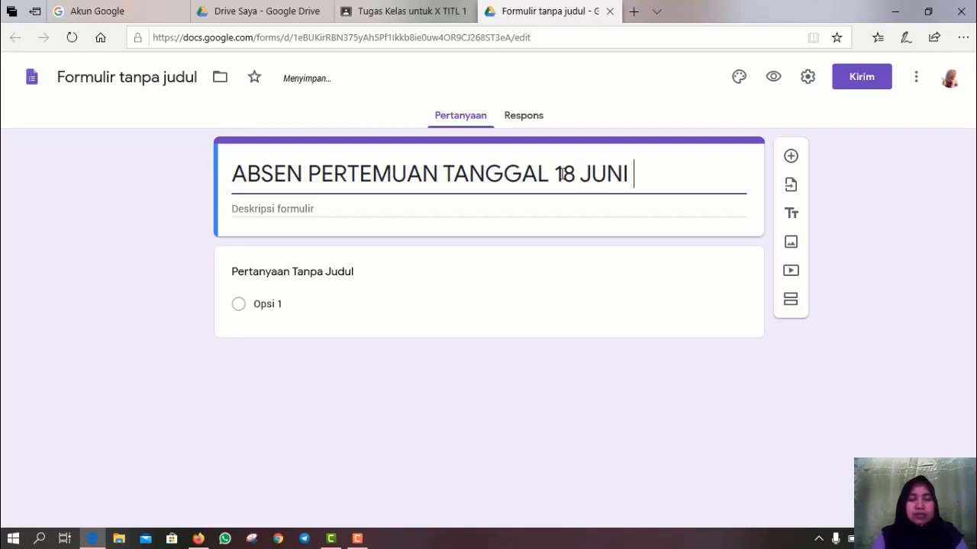
text(2020)
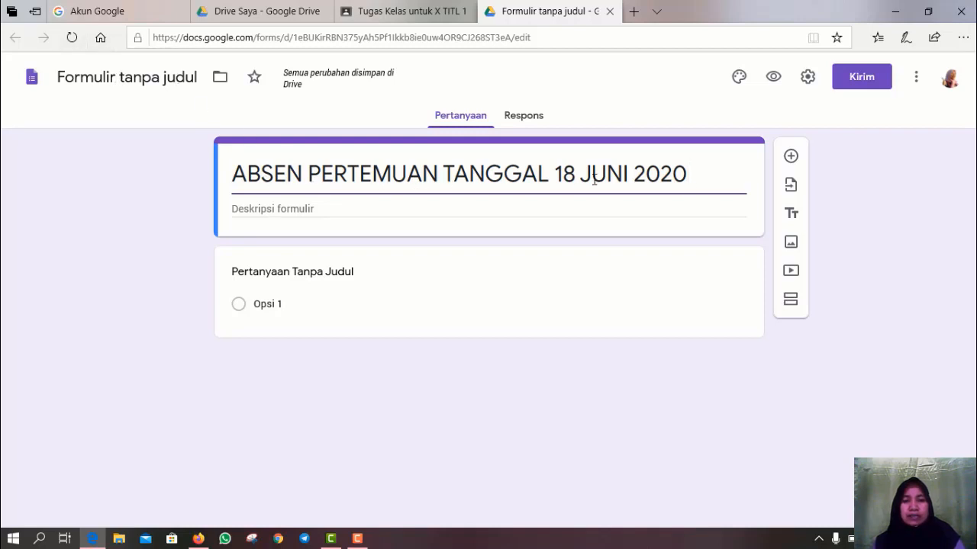
- Give the form file the same name as its title
click(107, 76)
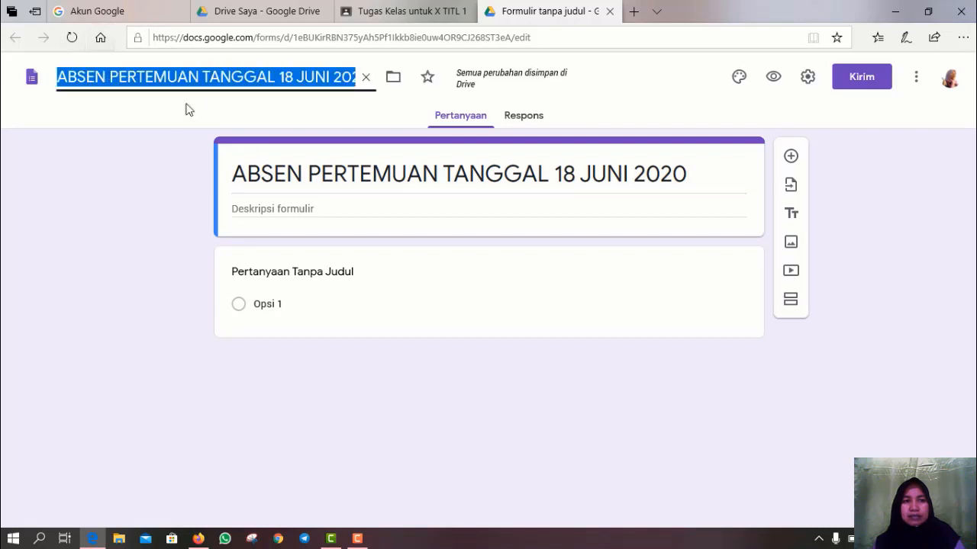
click(385, 174)
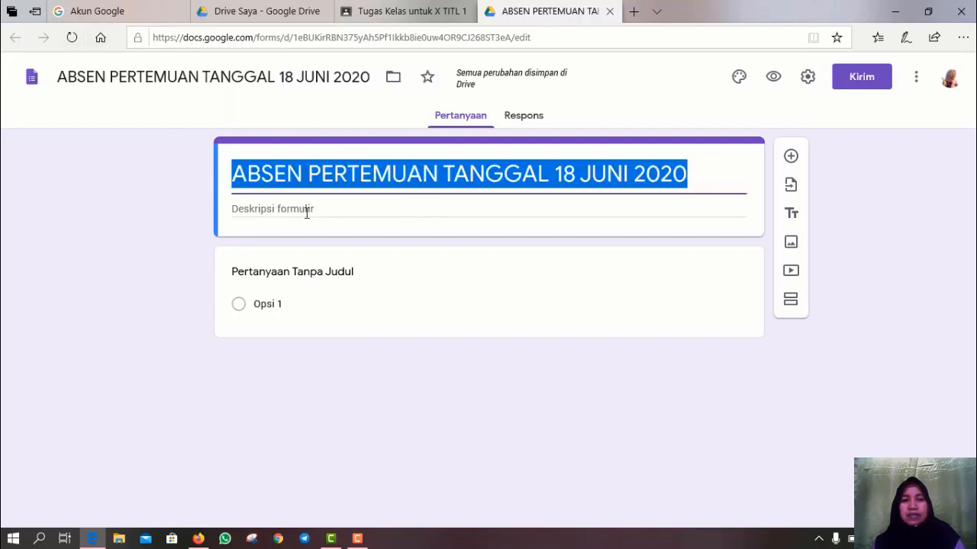
click(288, 212)
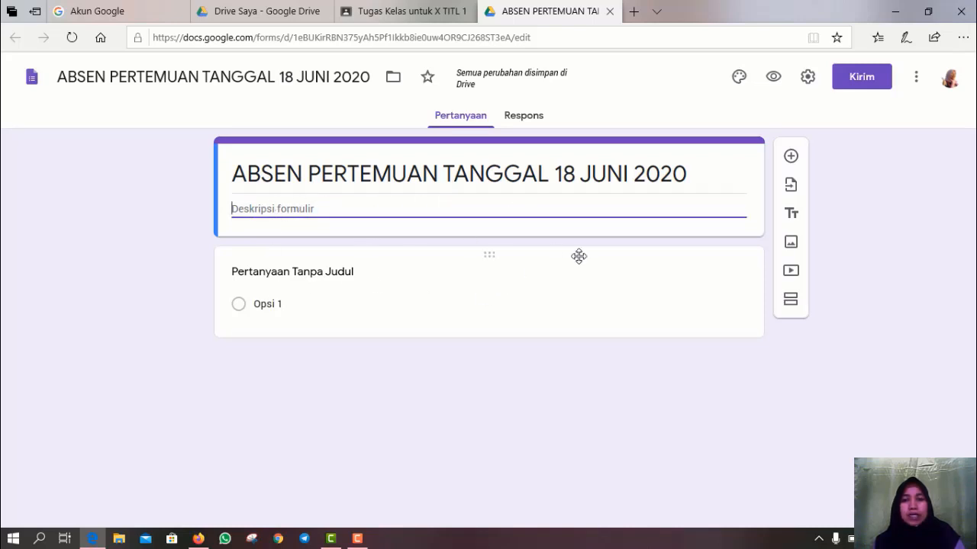
- Title the first question NAMA LENGKAP, make it required, and add a new question below
click(246, 271)
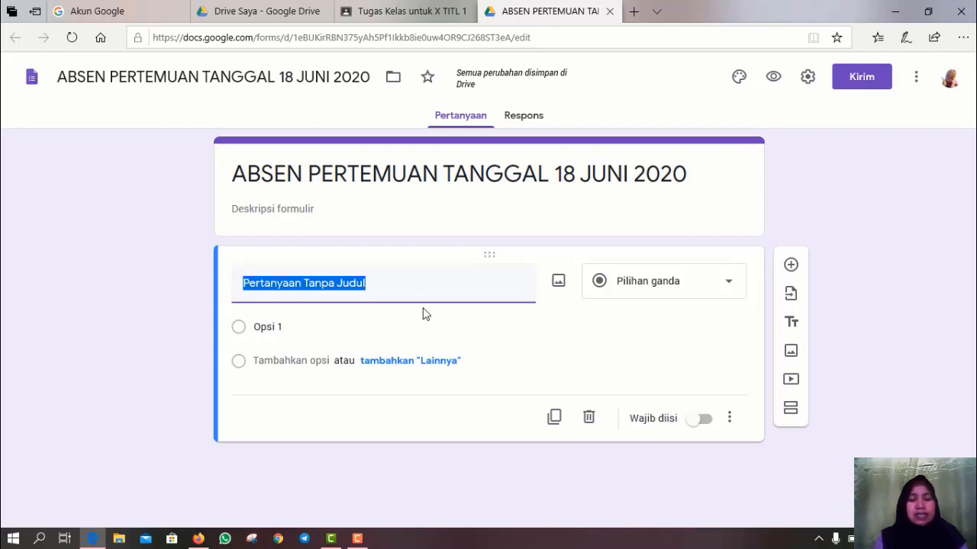
text(NAMA L)
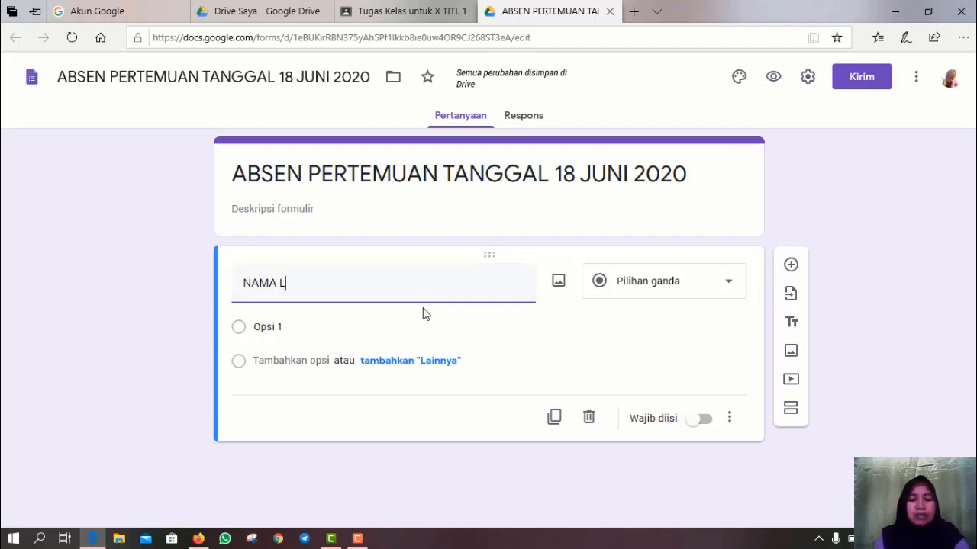
text(ENGKAP)
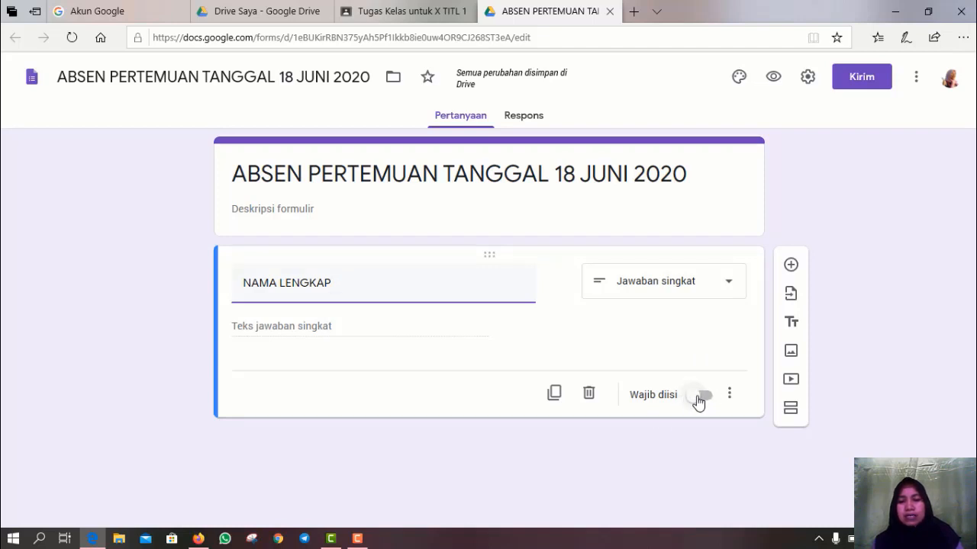
drag(698, 403, 715, 403)
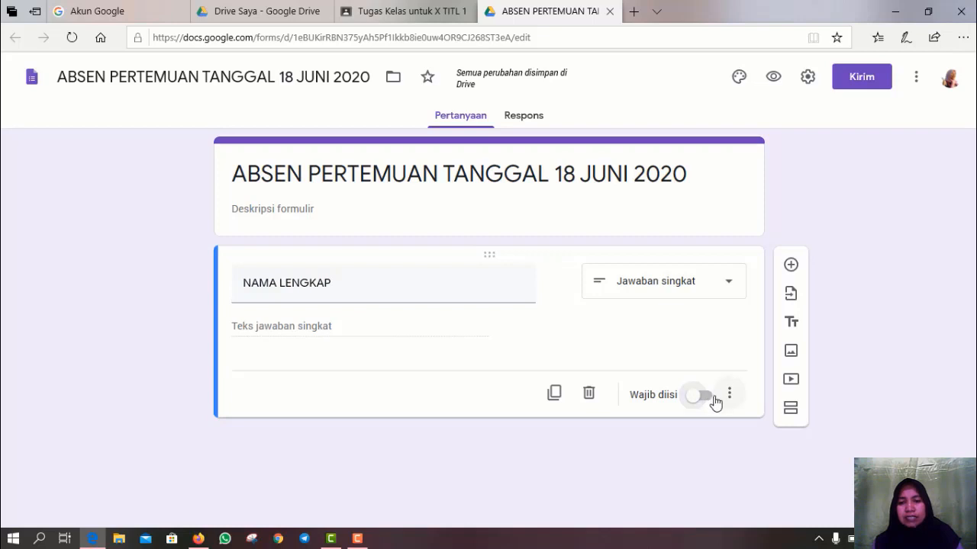
click(708, 404)
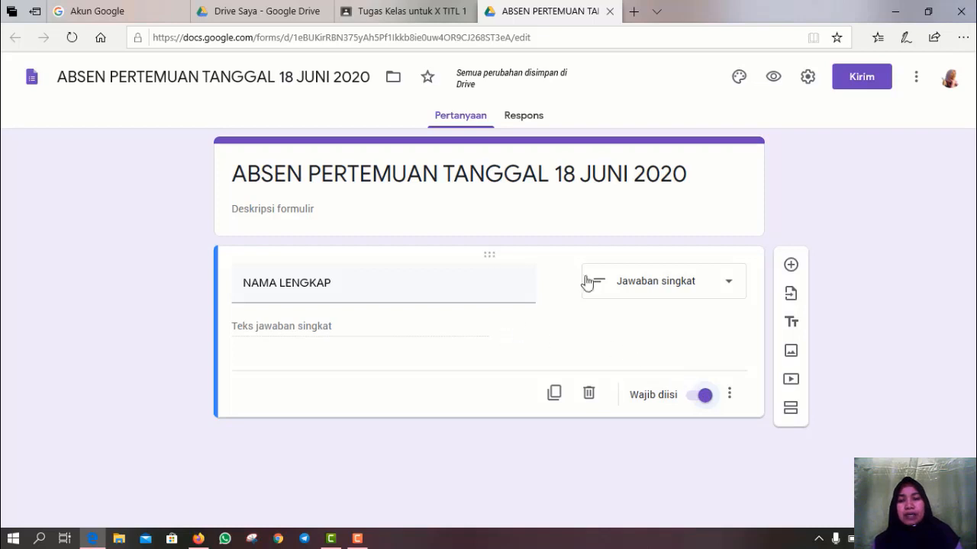
click(790, 265)
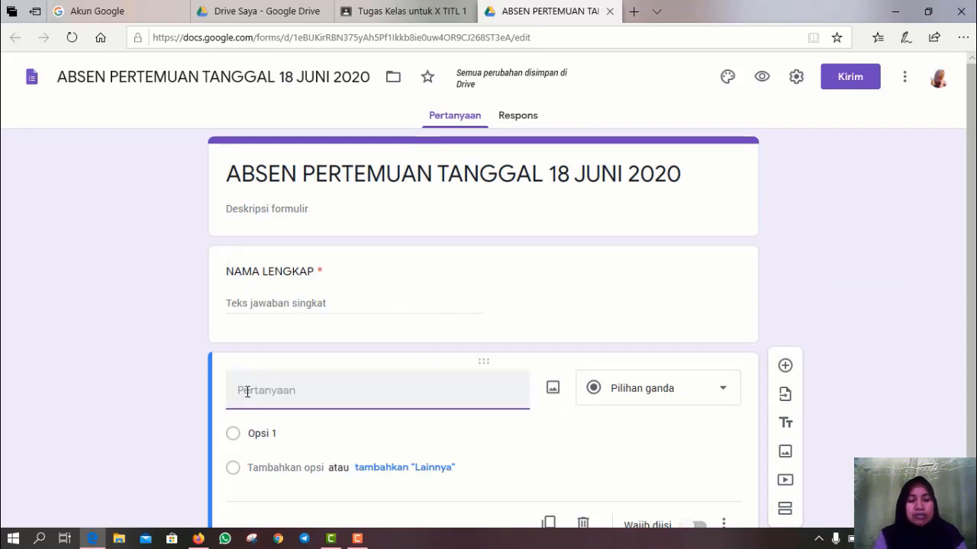
- Title the second question NIS and make it required
text(NIS)
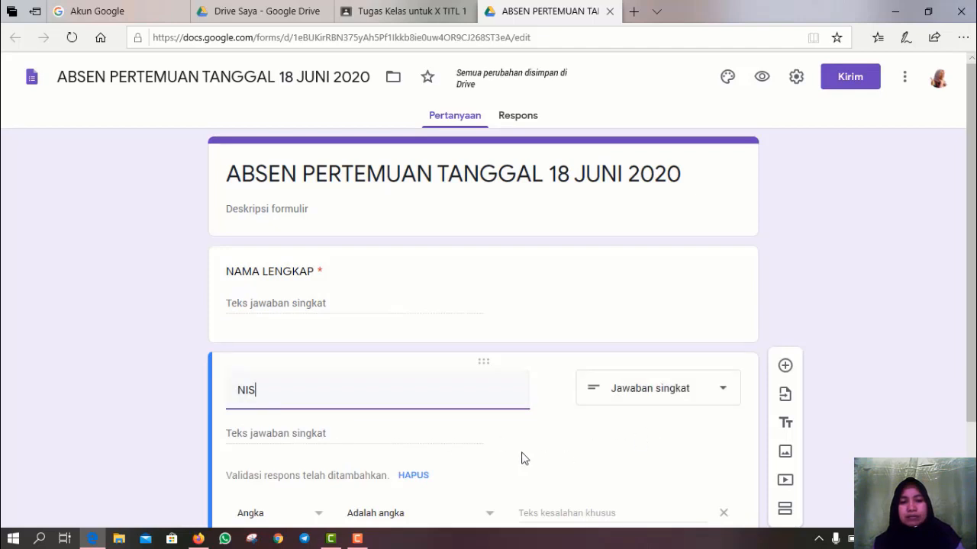
scroll(523, 458, down, 1)
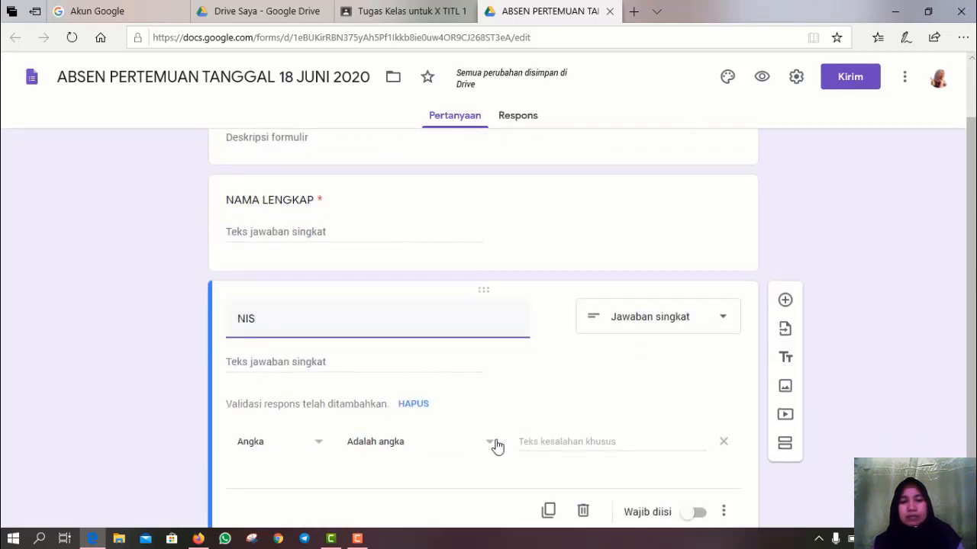
scroll(496, 446, down, 1)
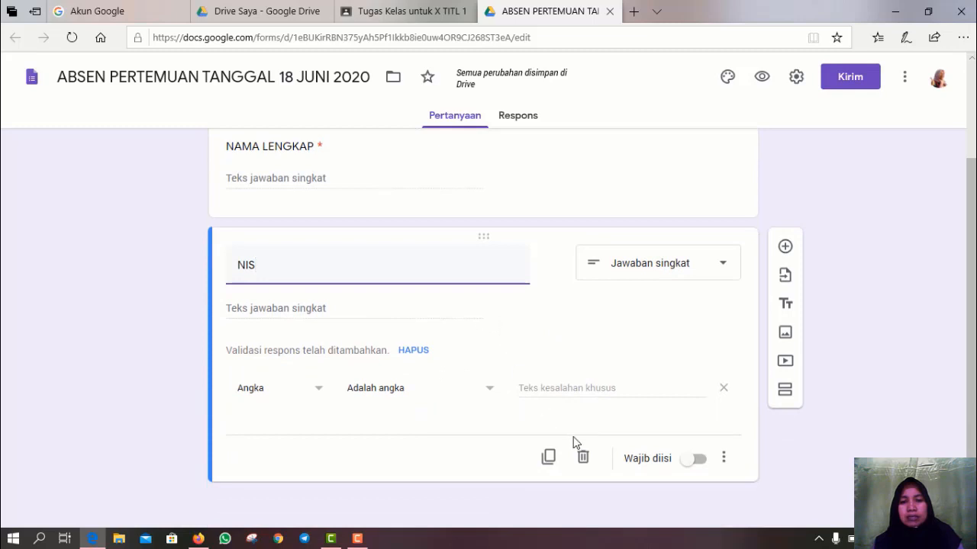
click(696, 461)
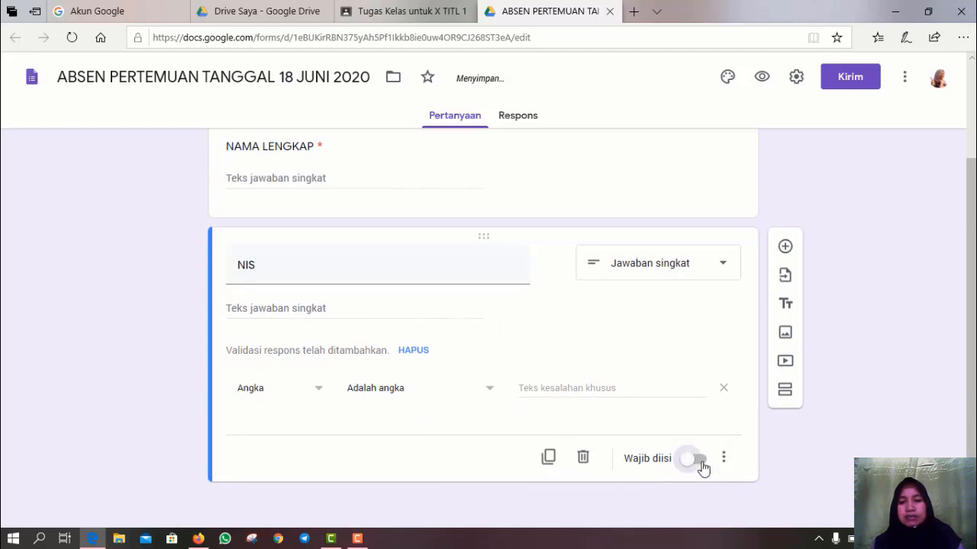
- Add a KEGIATAN HARI INI question and change it to checkboxes
click(784, 248)
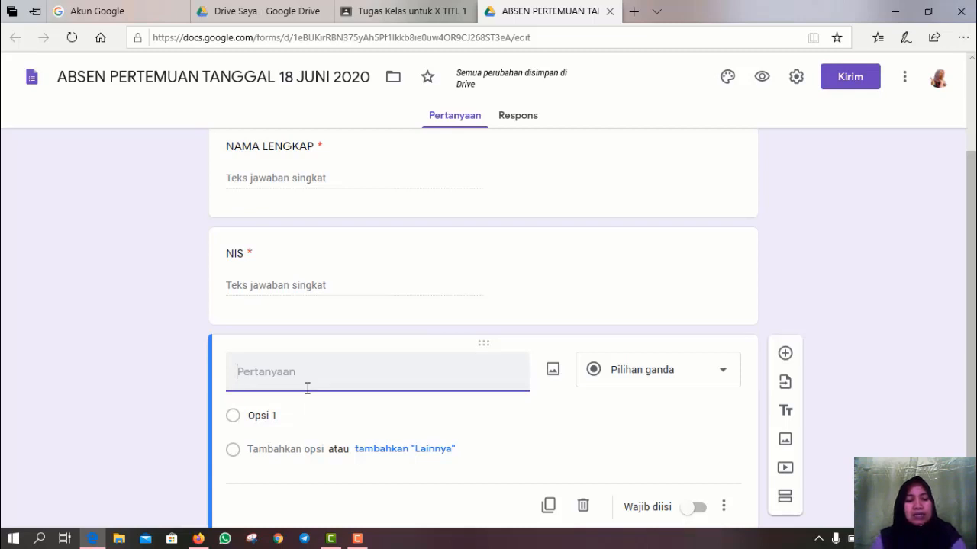
text(KEGIATAN)
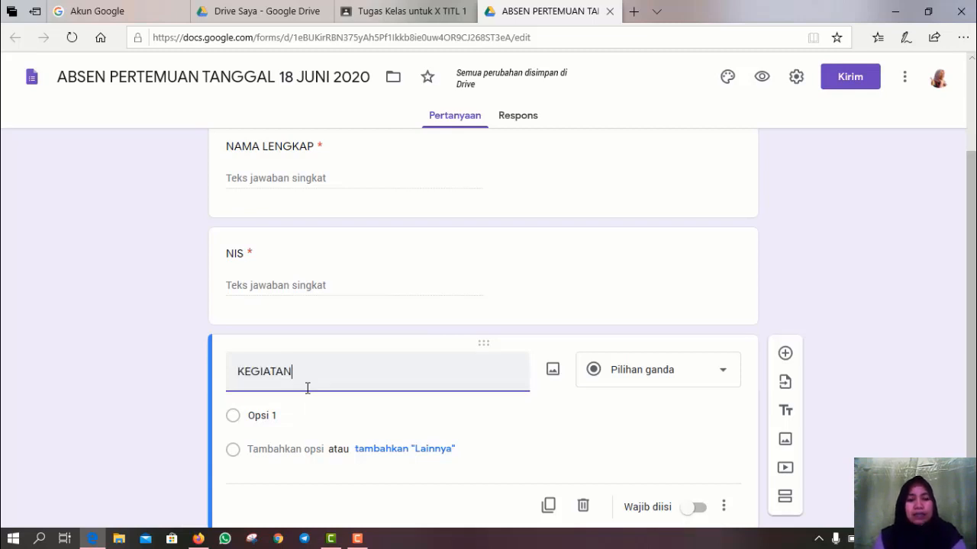
text( HAR)
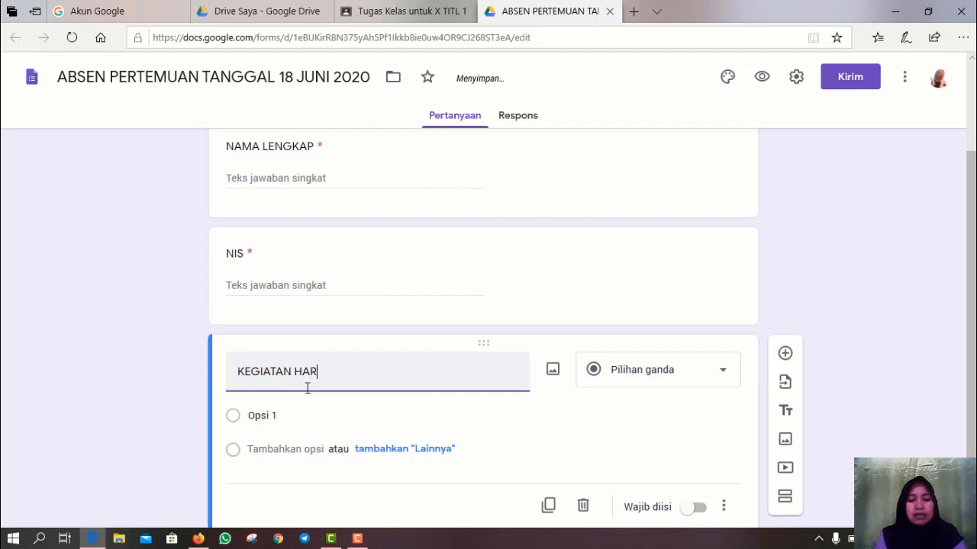
text(I INI)
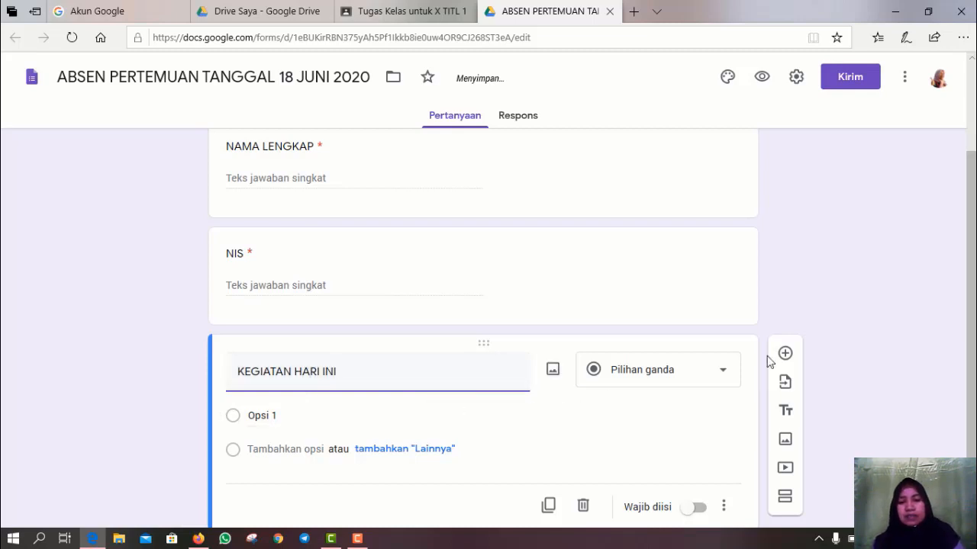
click(722, 372)
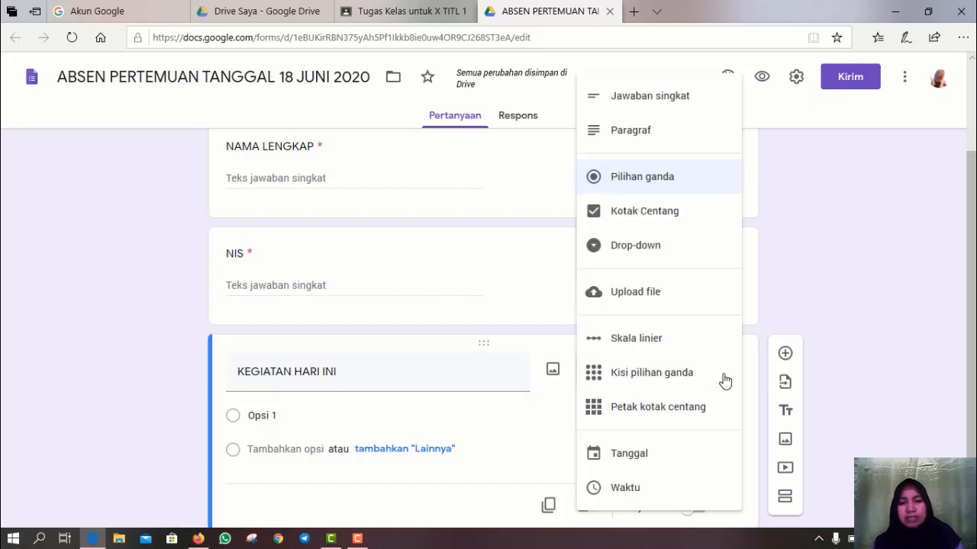
click(640, 217)
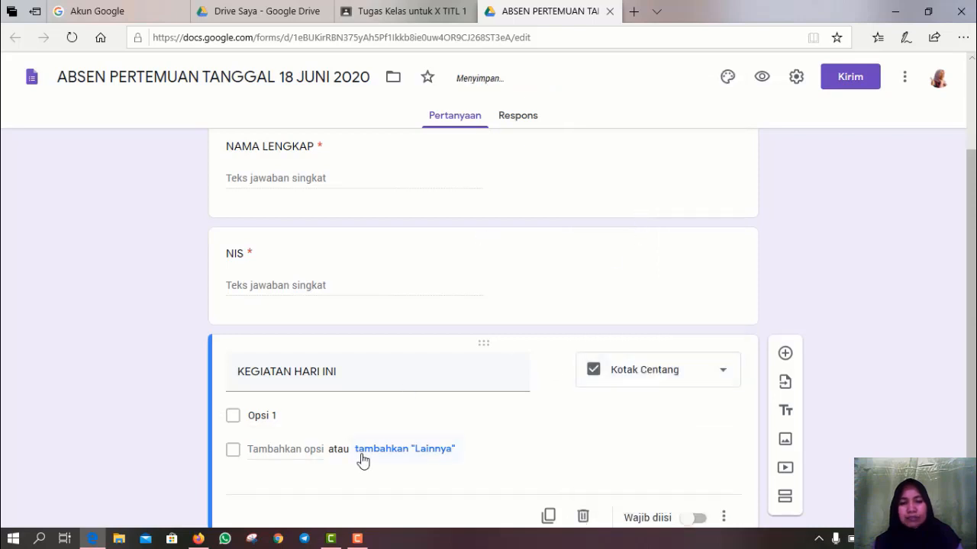
- Enter the first two checkbox options, a group discussion option and Diskusi Kelas
click(265, 417)
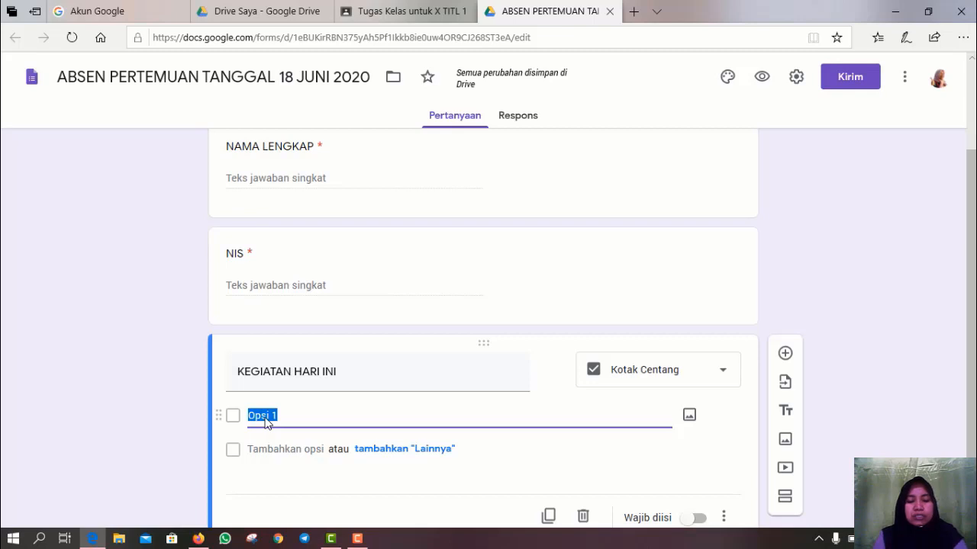
text(DIS)
key(BackSpace)
key(BackSpace)
key(BackSpace)
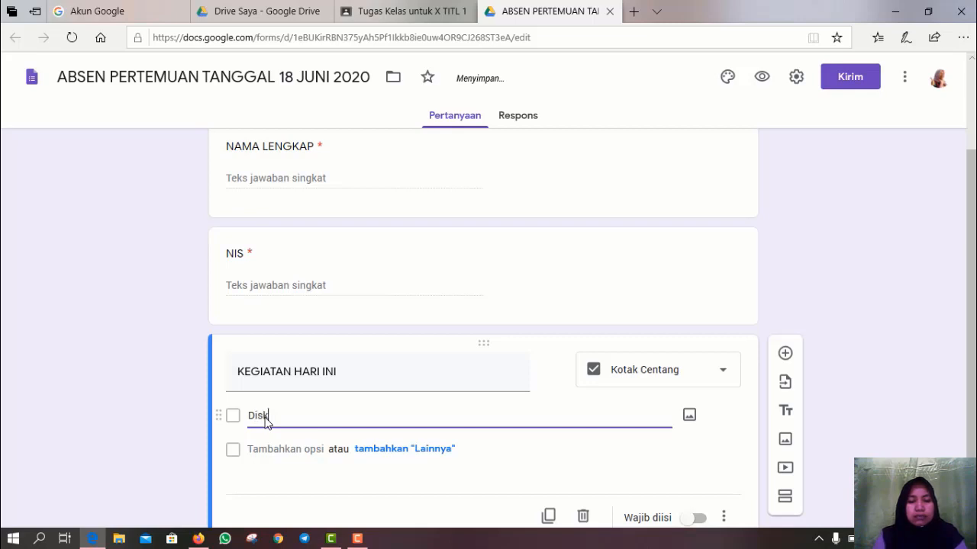
text(usi kelompok)
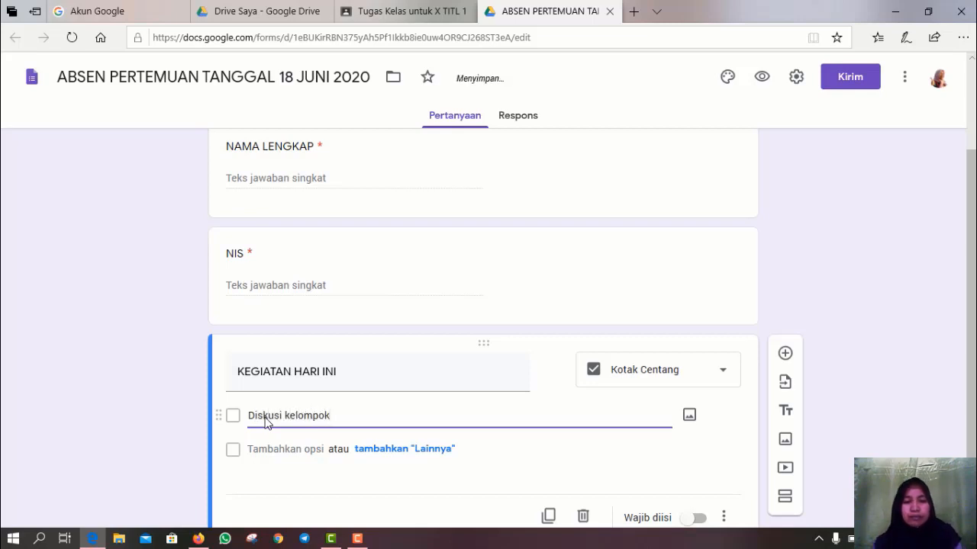
click(255, 450)
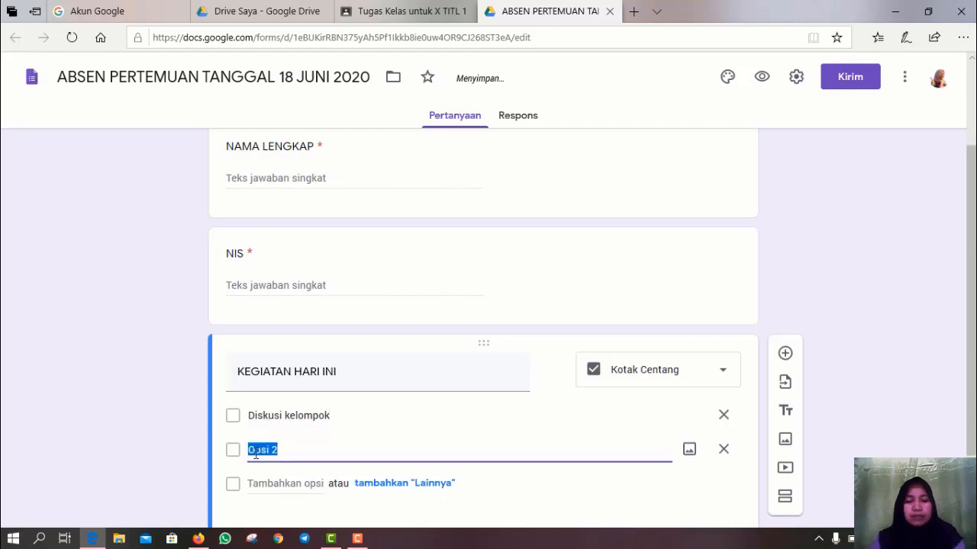
text(diskusi)
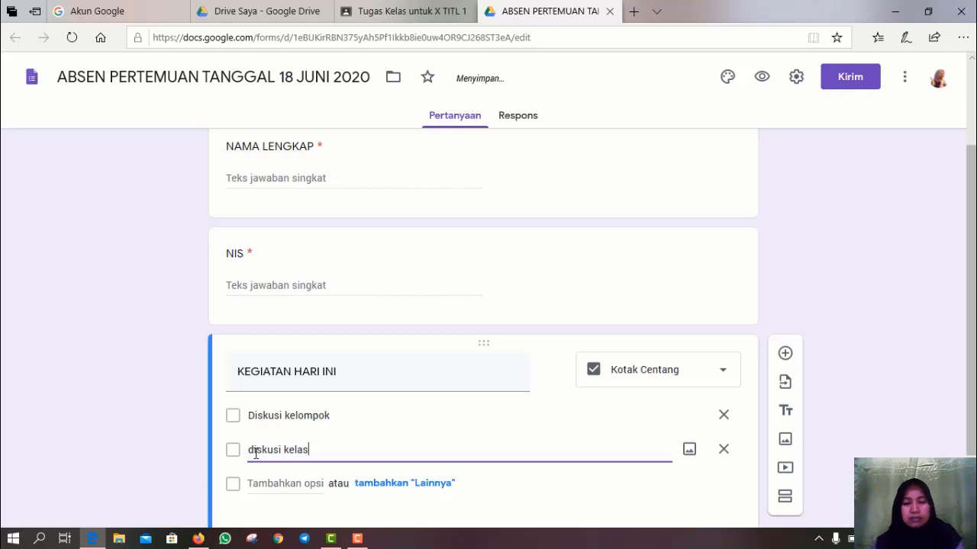
key(BackSpace)
key(BackSpace)
key(BackSpace)
key(BackSpace)
key(BackSpace)
key(BackSpace)
key(BackSpace)
key(BackSpace)
key(BackSpace)
key(BackSpace)
key(BackSpace)
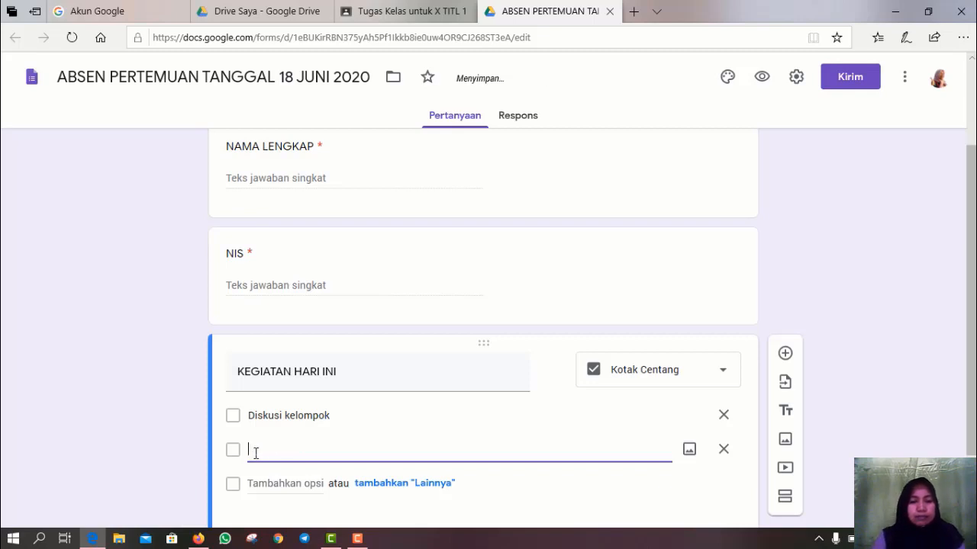
text(D)
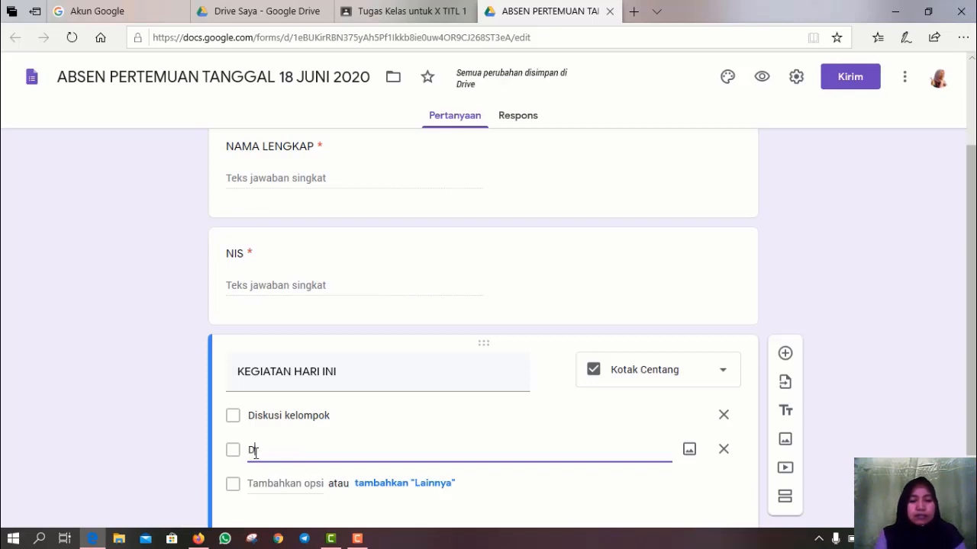
text(iskusi K)
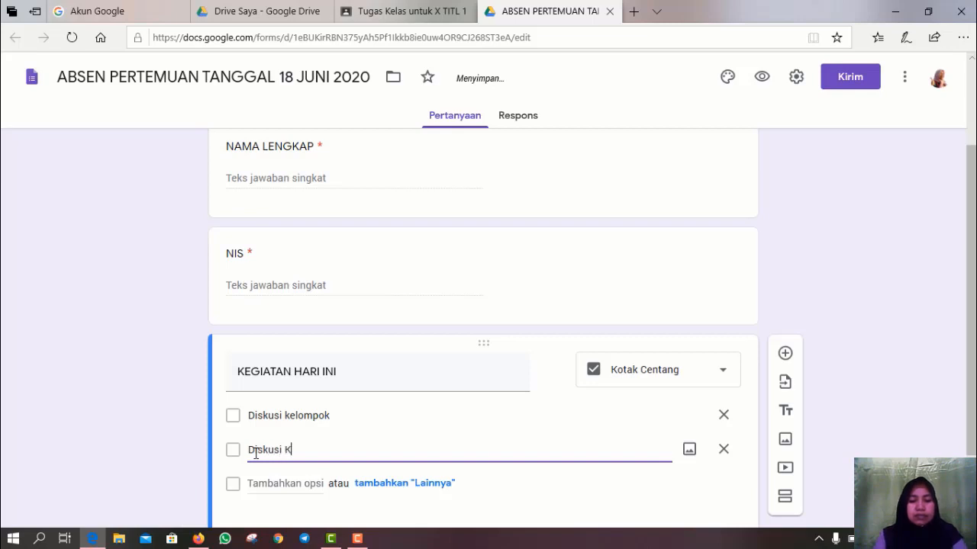
text(elas)
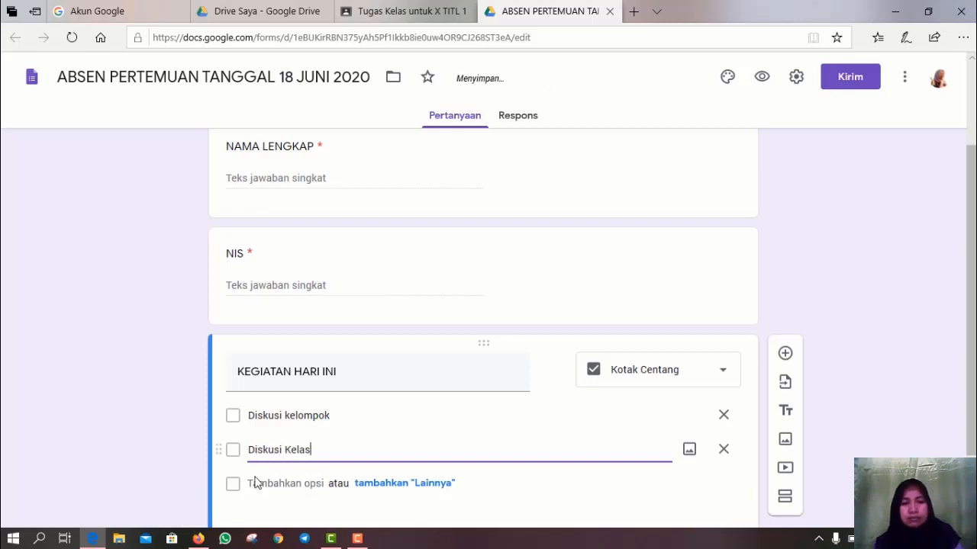
- Add the options Praktik, Penyelesaian Laporan Praktik and Presentasi
click(256, 482)
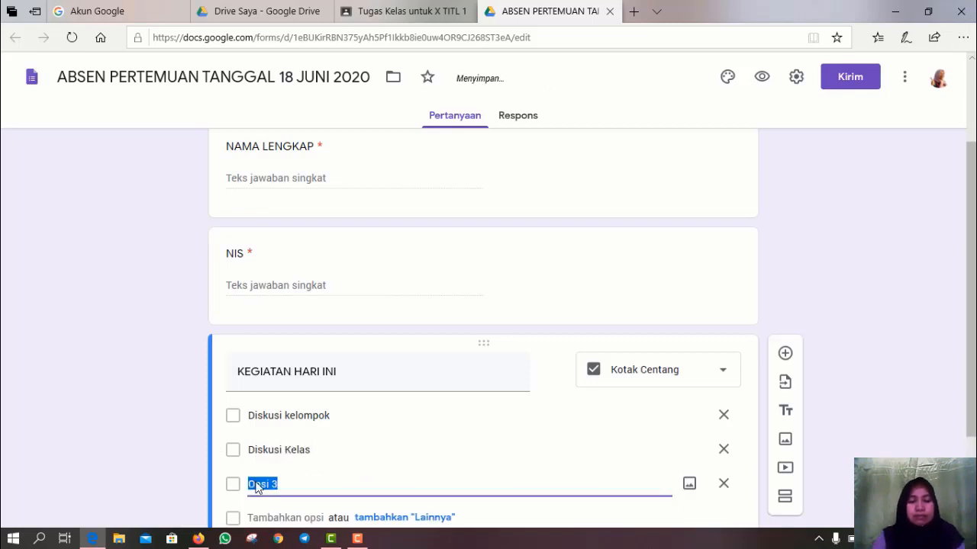
text(P)
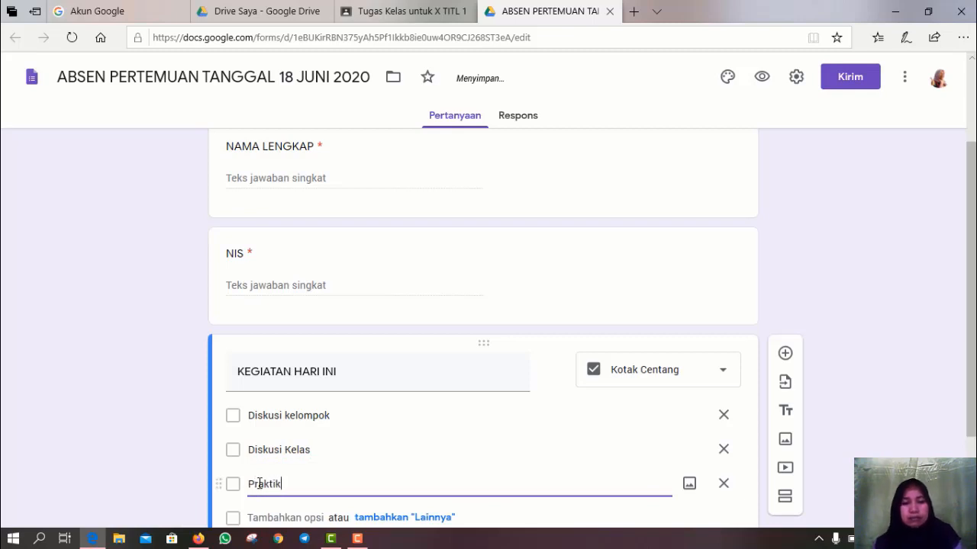
text(raktik)
click(254, 517)
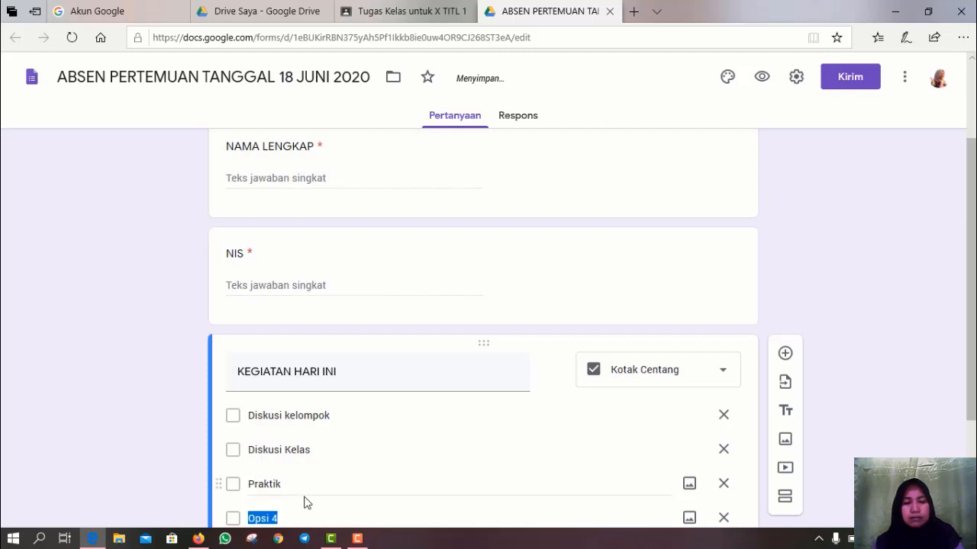
text(Penyelesaian)
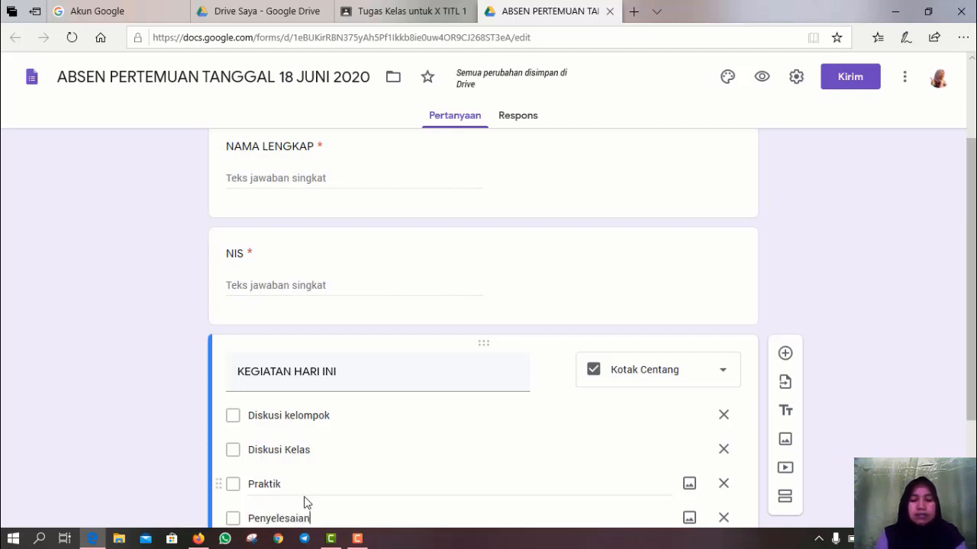
text( Laporan Prak)
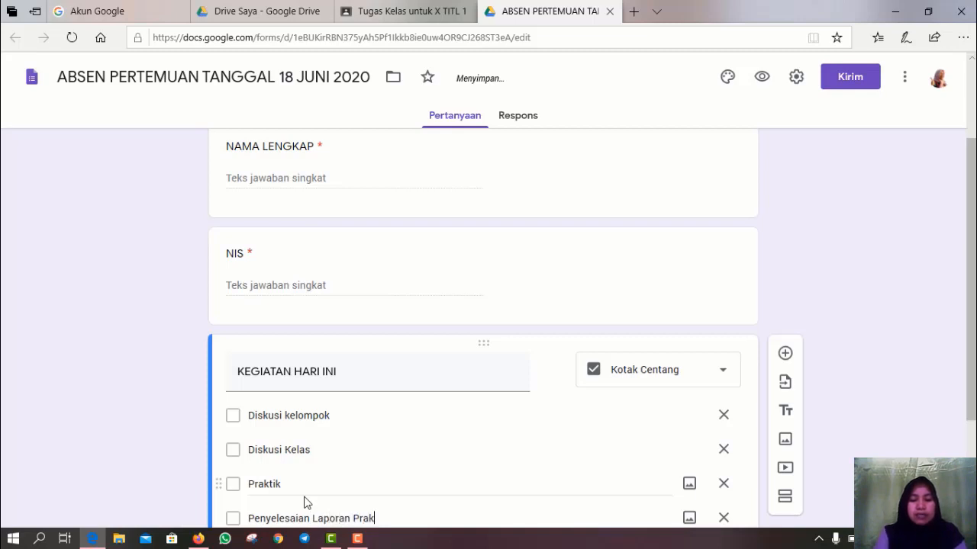
text(tik)
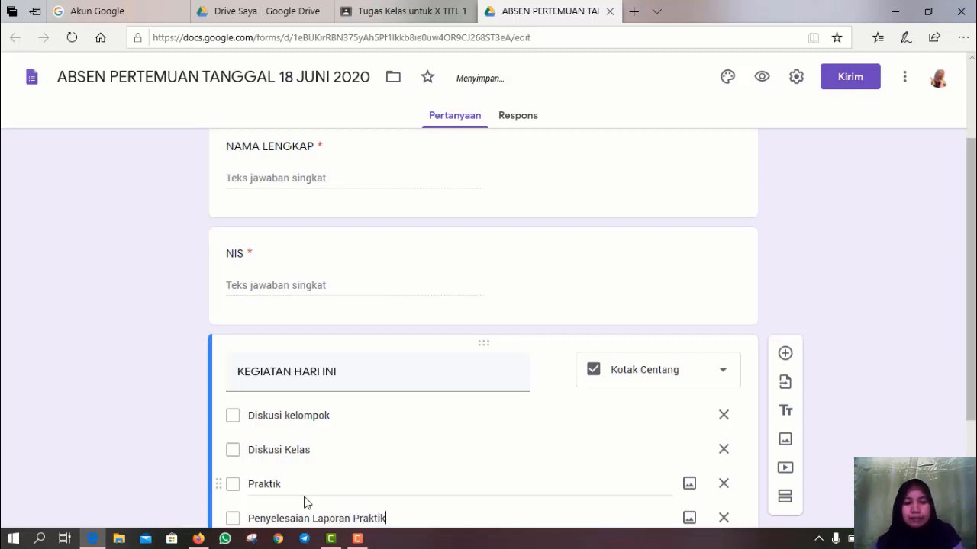
scroll(302, 504, down, 1)
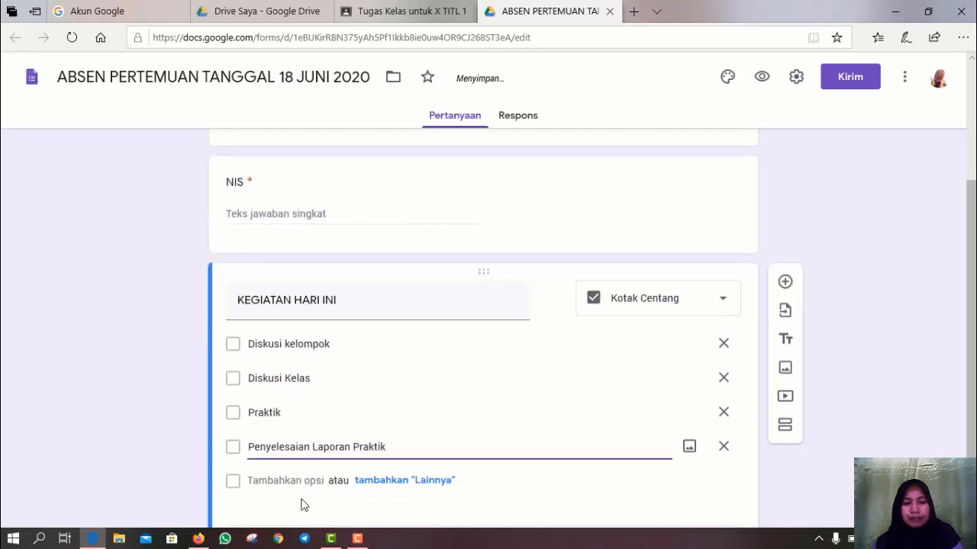
click(256, 484)
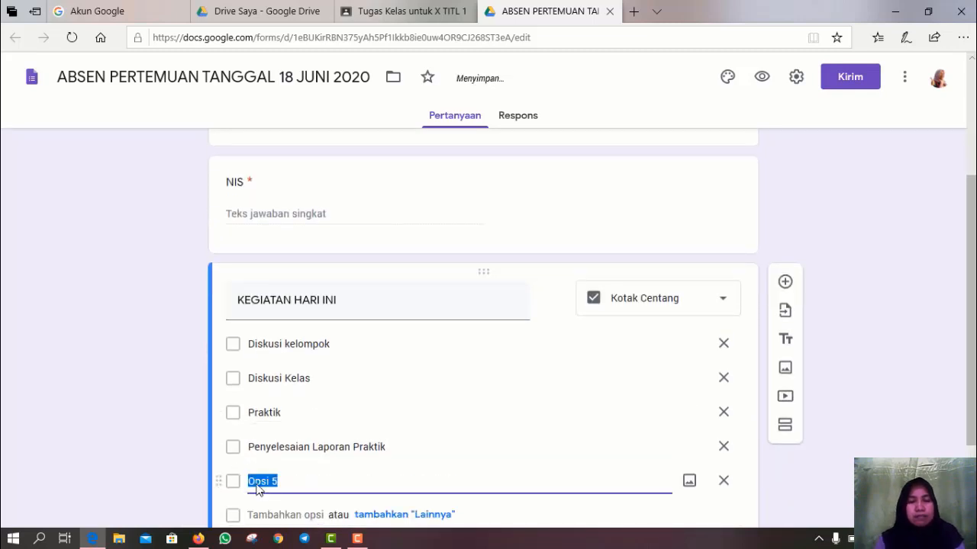
text(P)
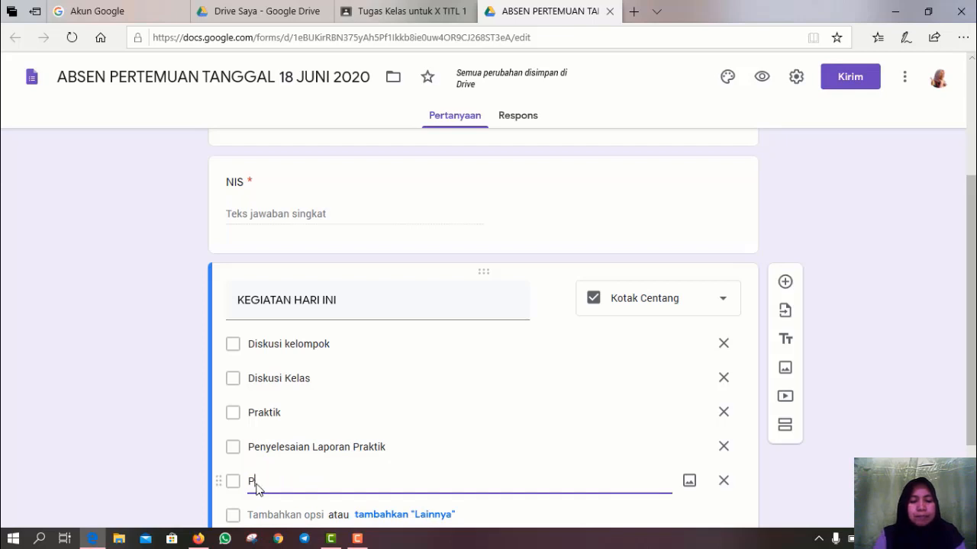
text(resentasi)
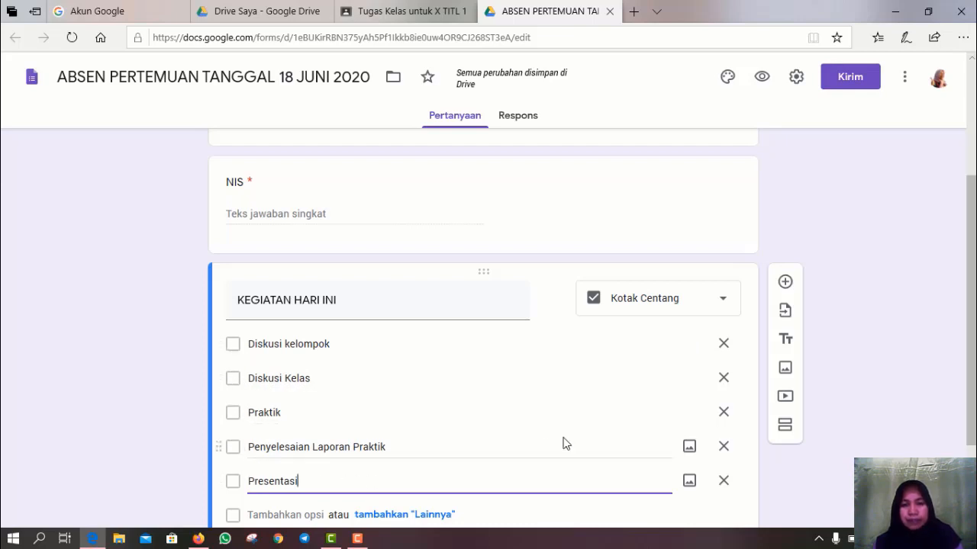
scroll(552, 436, down, 2)
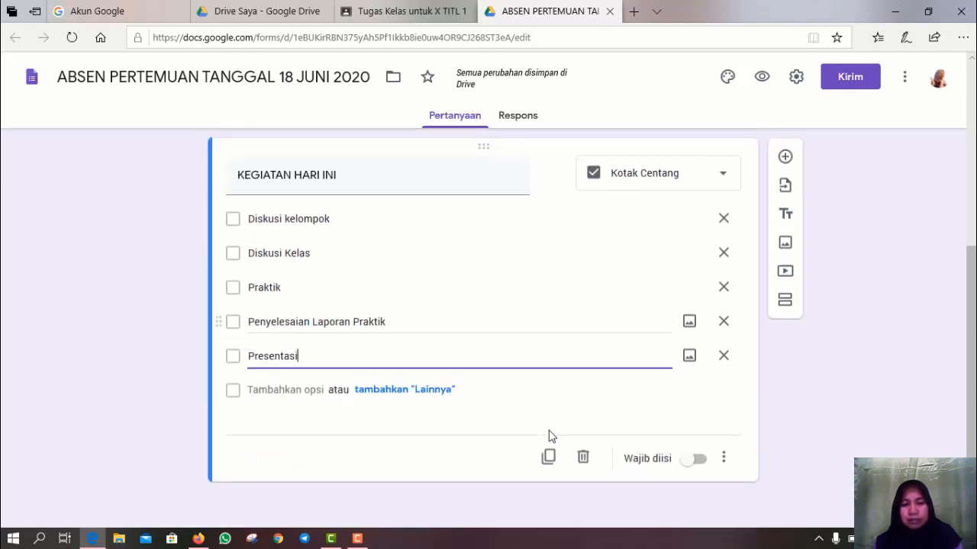
- Mark KEGIATAN HARI INI as required, then select the NIS question card for editing
click(698, 461)
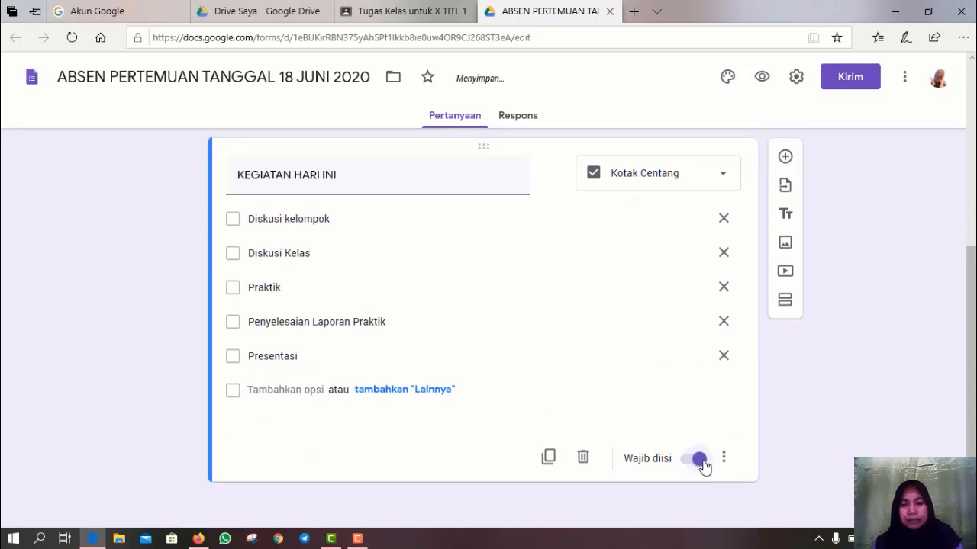
scroll(419, 424, up, 4)
scroll(425, 420, down, 3)
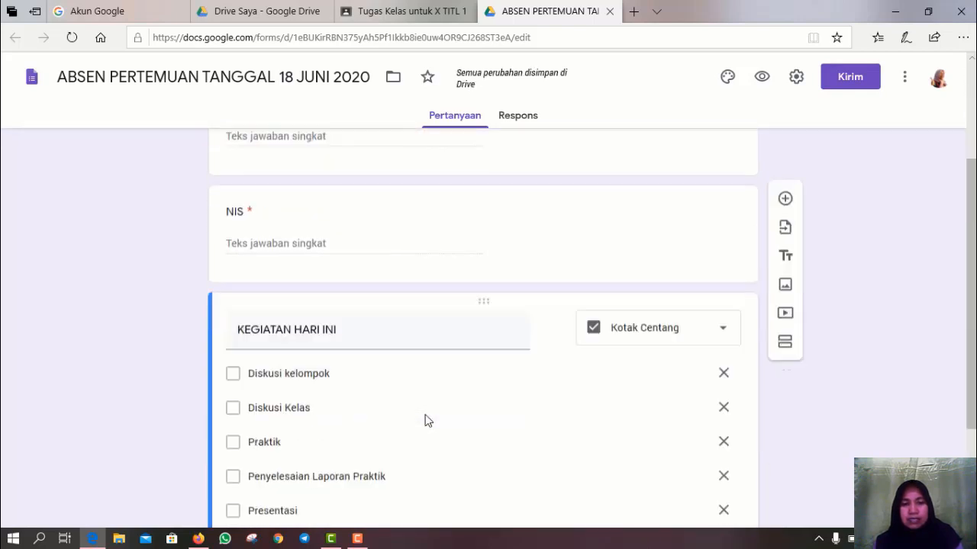
scroll(428, 419, down, 1)
scroll(427, 419, up, 5)
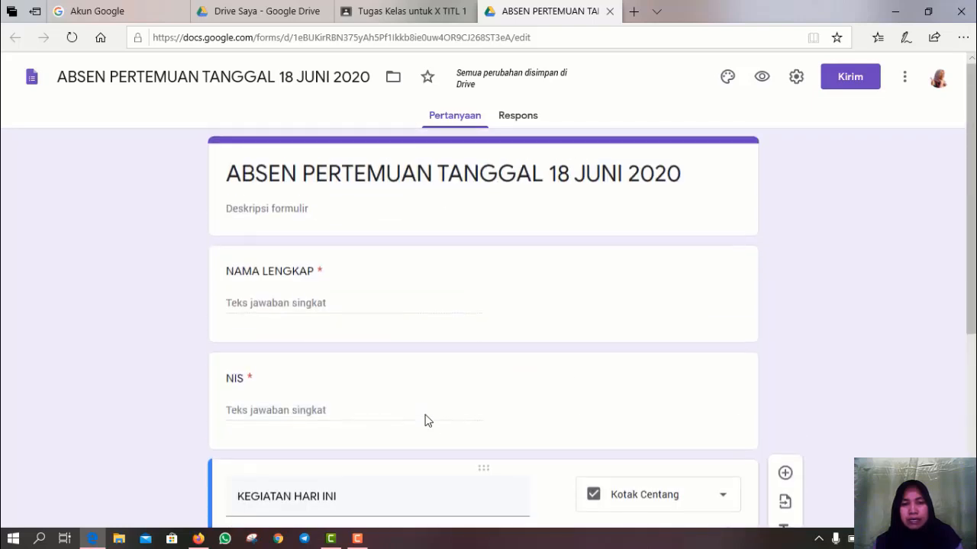
scroll(427, 420, down, 4)
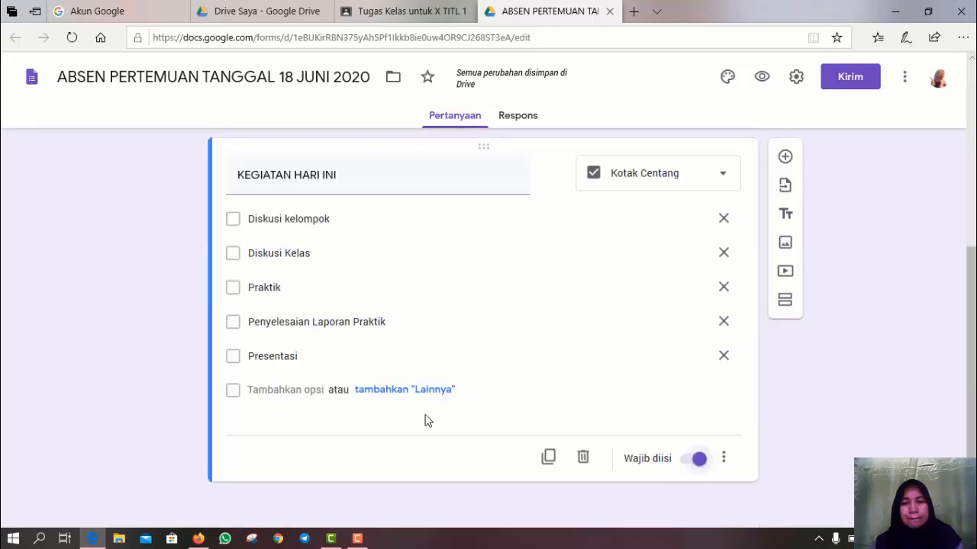
scroll(427, 421, up, 4)
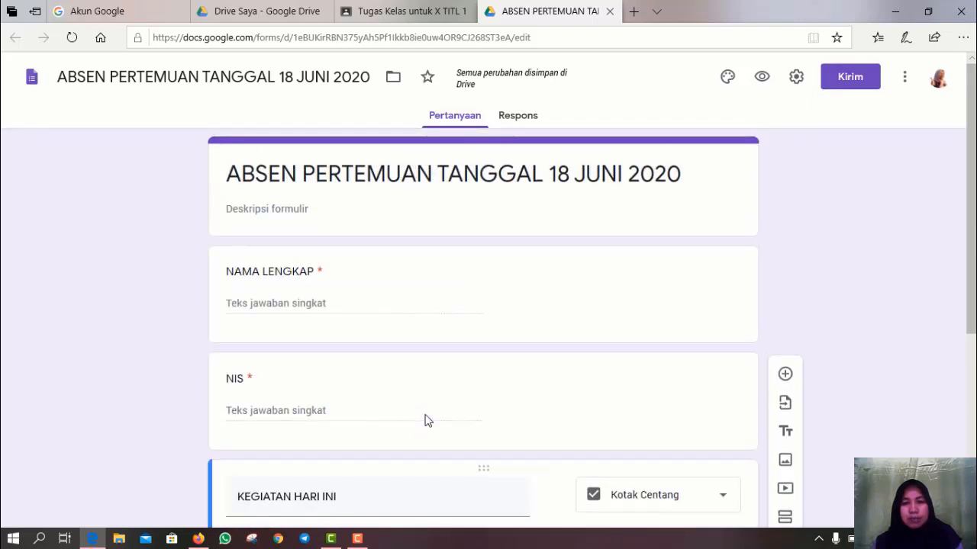
scroll(428, 421, down, 1)
scroll(428, 420, up, 1)
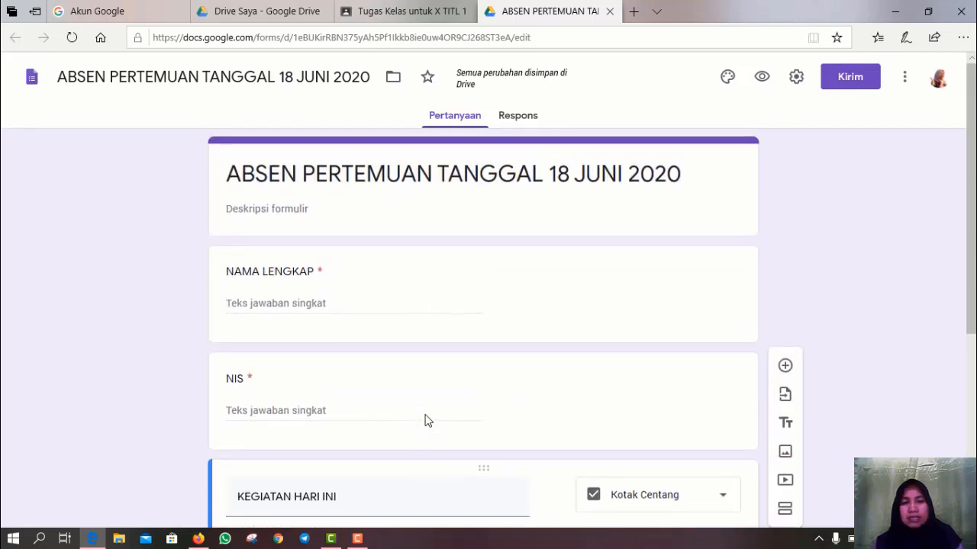
scroll(475, 385, down, 2)
scroll(473, 385, up, 1)
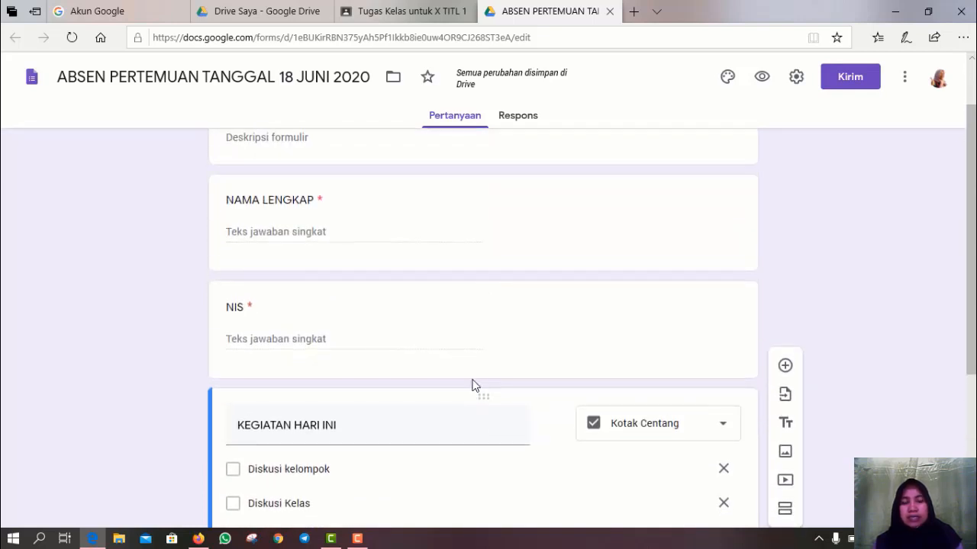
scroll(471, 385, up, 1)
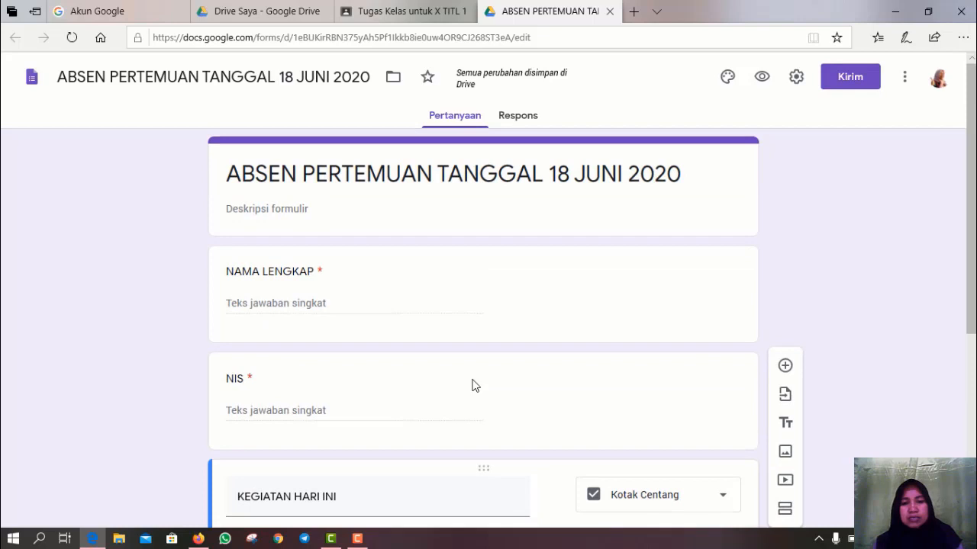
scroll(472, 386, down, 3)
scroll(471, 378, up, 2)
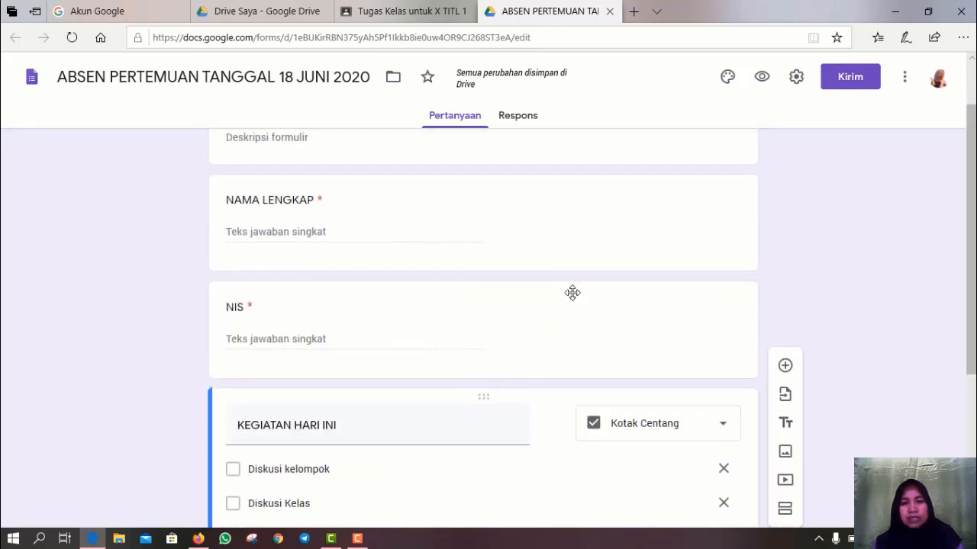
click(578, 315)
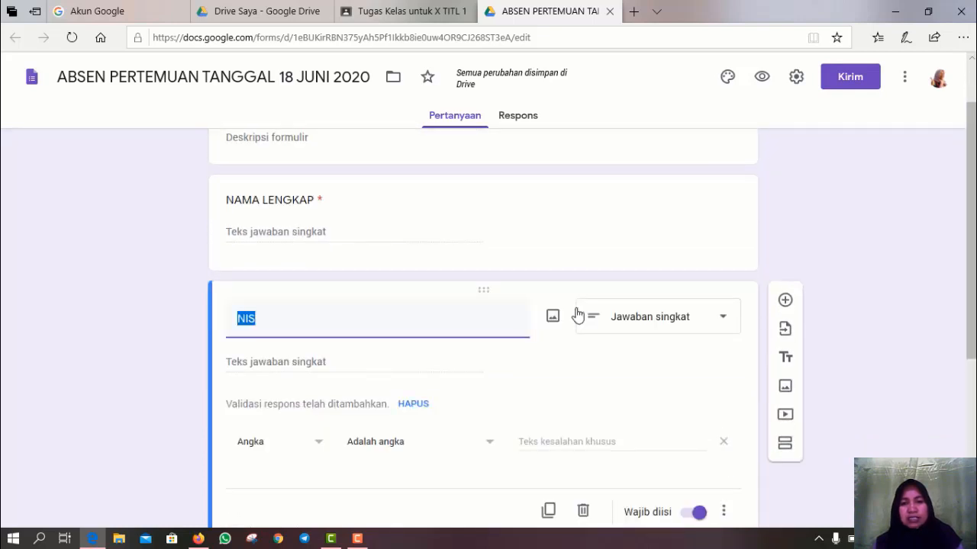
scroll(615, 424, down, 2)
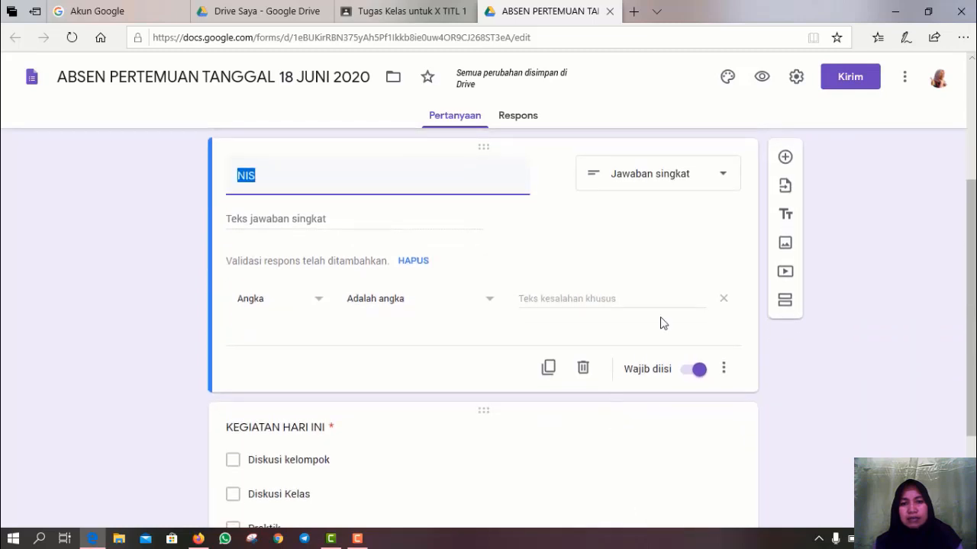
- Add a Jenis Kelamin question below NIS and make it a drop-down
click(788, 163)
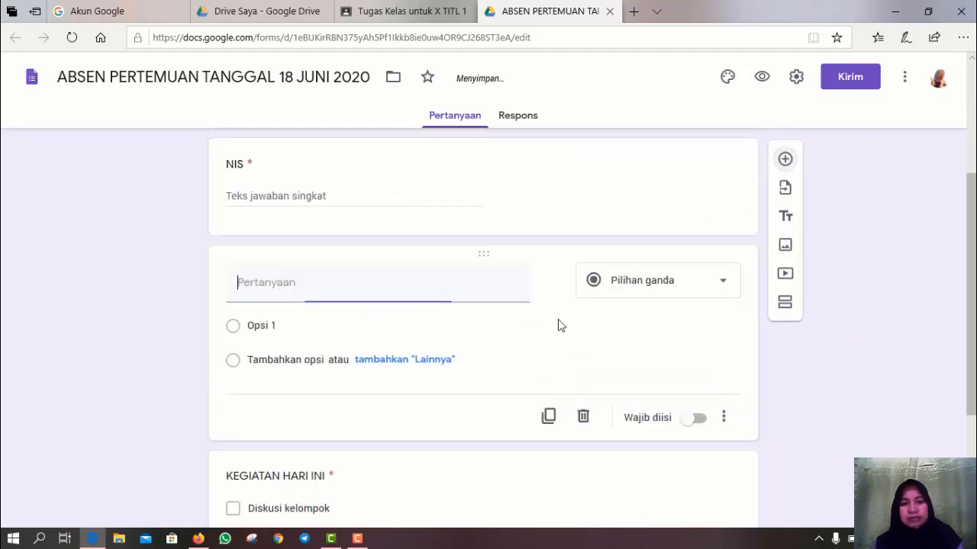
text(Jeniskelamin)
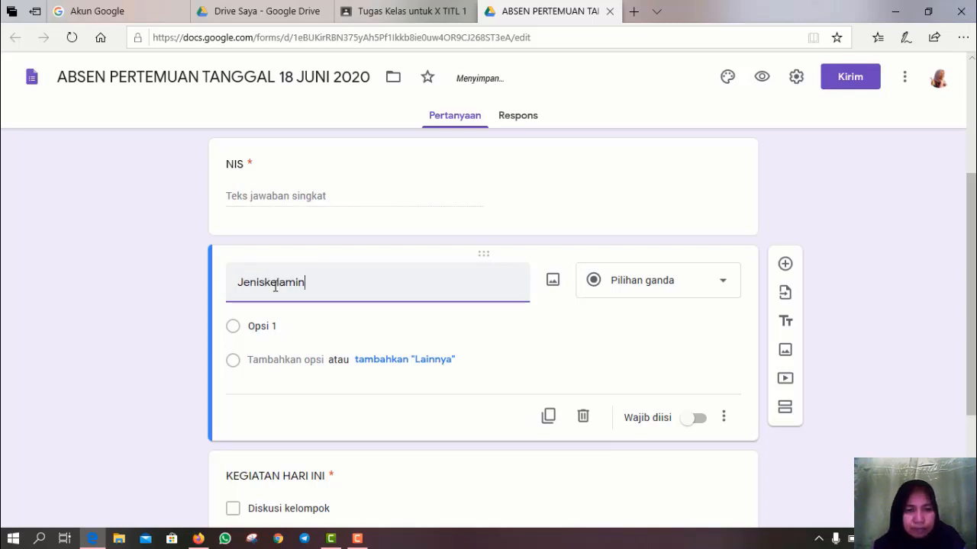
key(BackSpace)
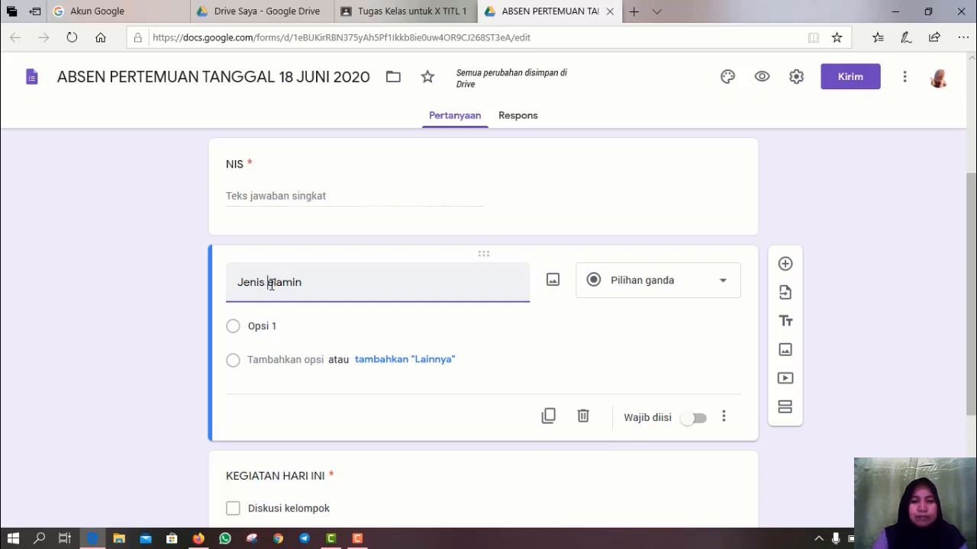
text(K)
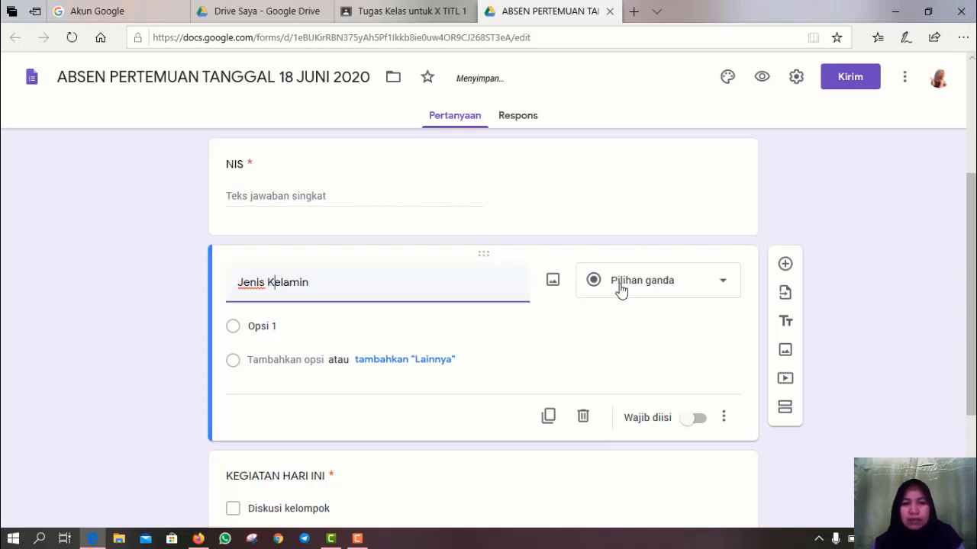
click(720, 284)
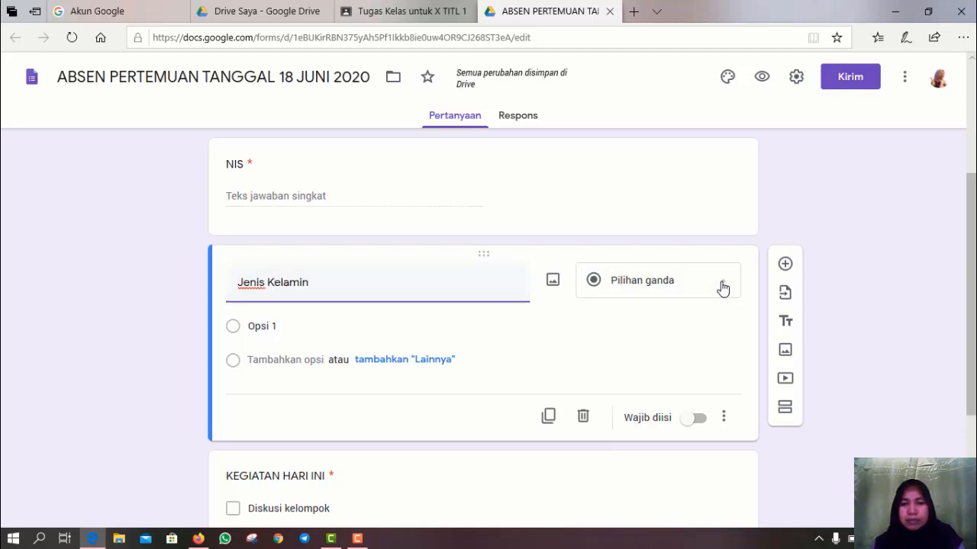
click(632, 246)
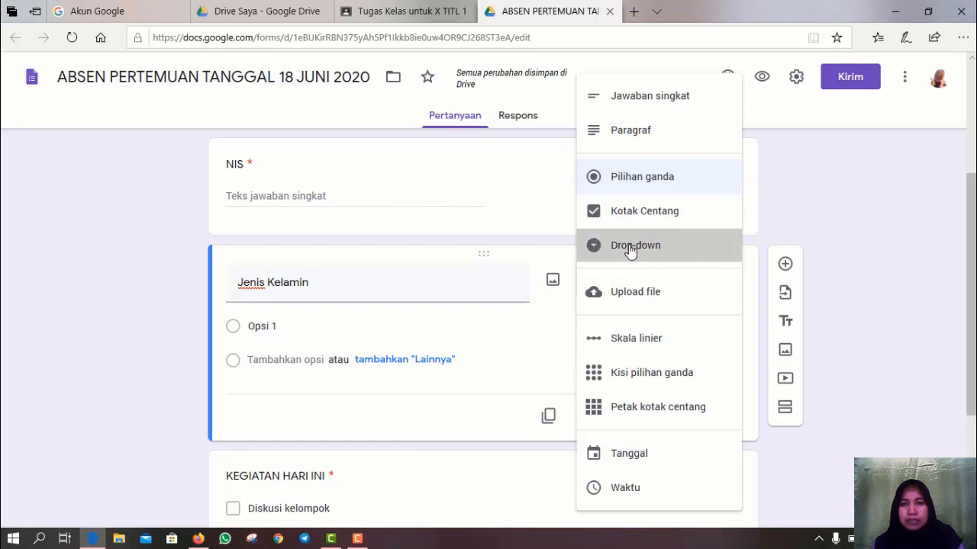
- Fill in the drop-down options Laki-laki and Perempuan
click(291, 326)
text(Lak)
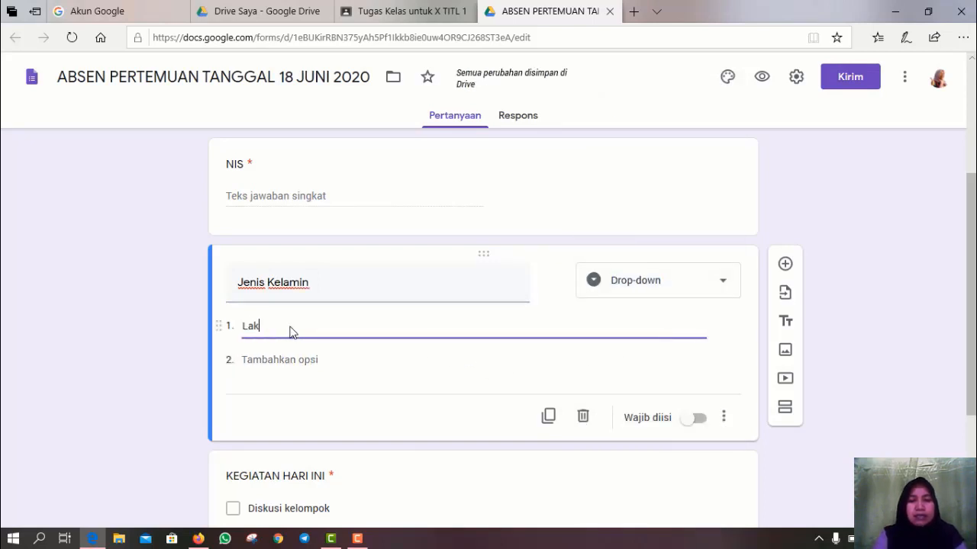
text(i-laki)
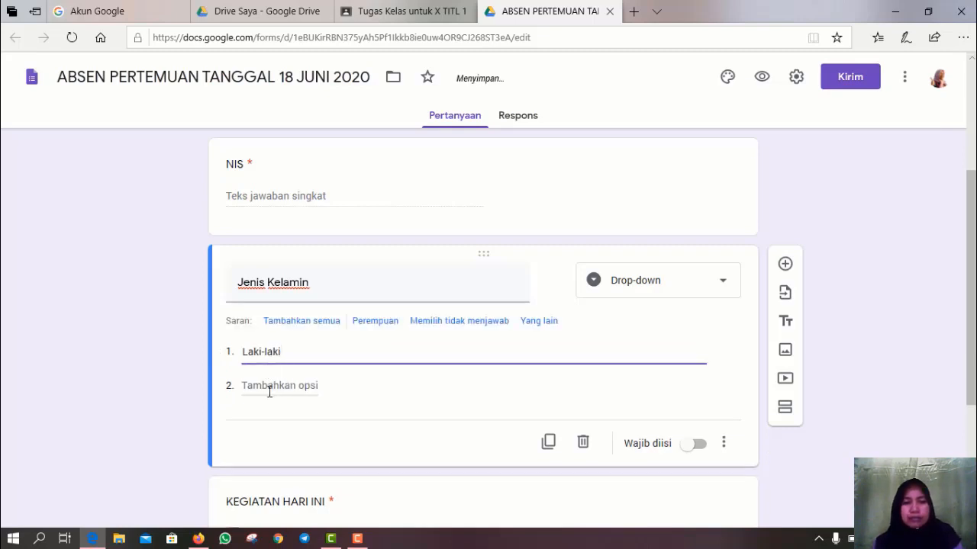
click(270, 387)
text(Pe)
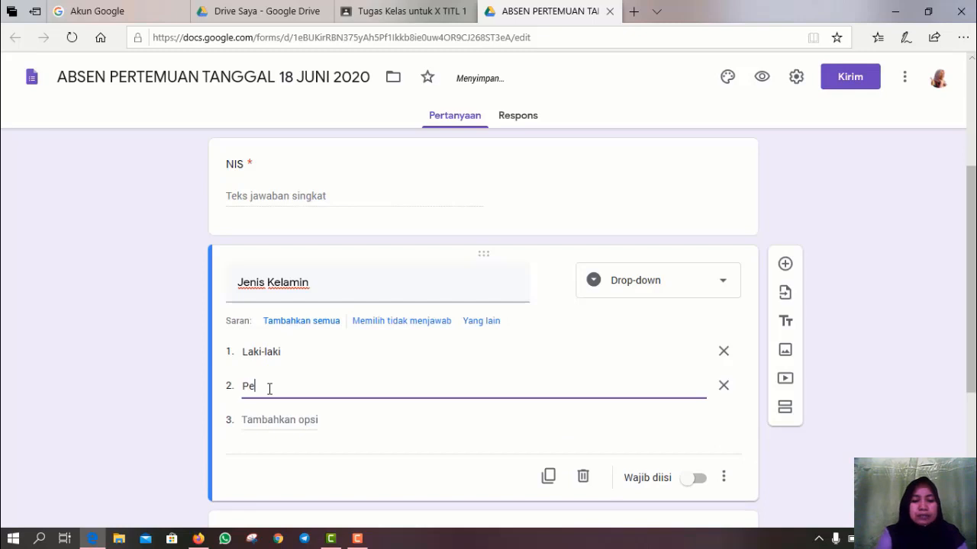
text(rempuan)
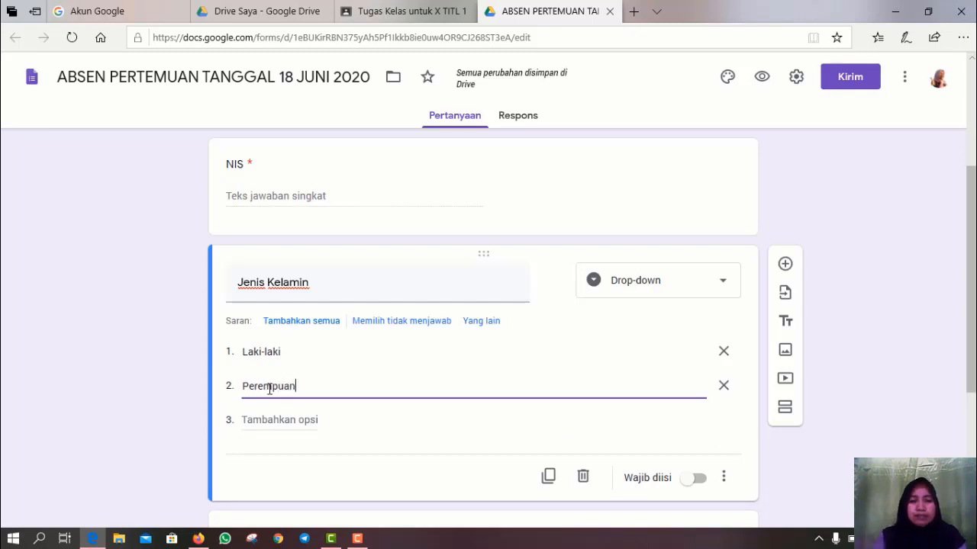
click(359, 421)
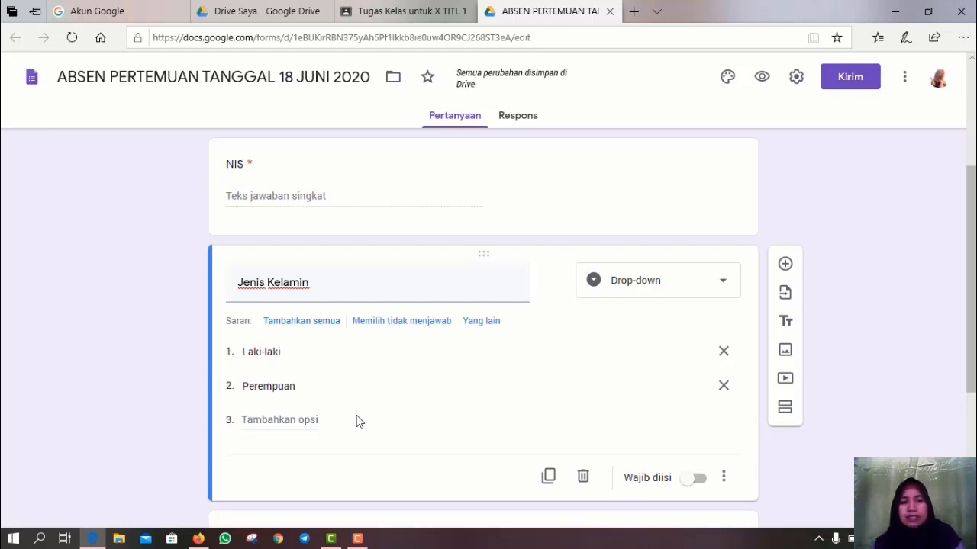
scroll(505, 335, down, 3)
scroll(505, 336, up, 4)
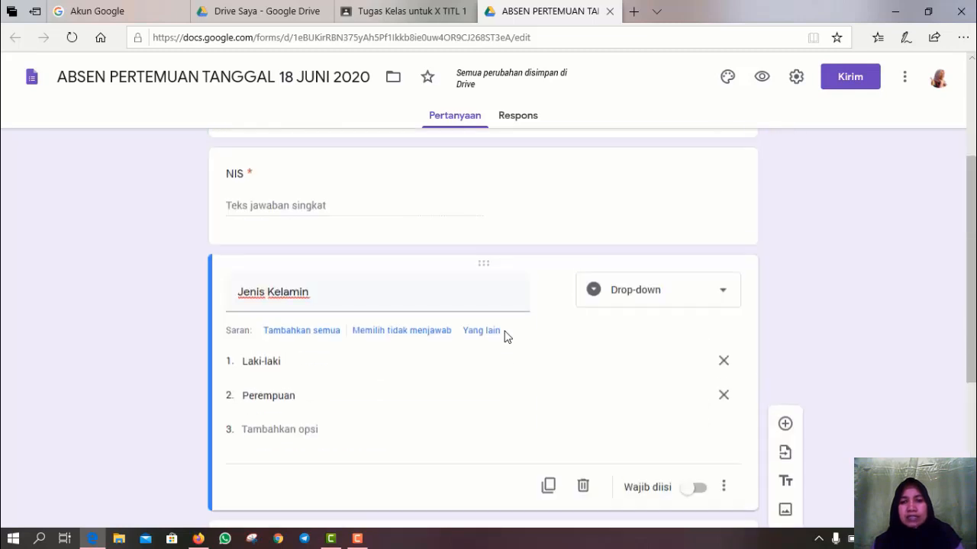
scroll(505, 336, up, 3)
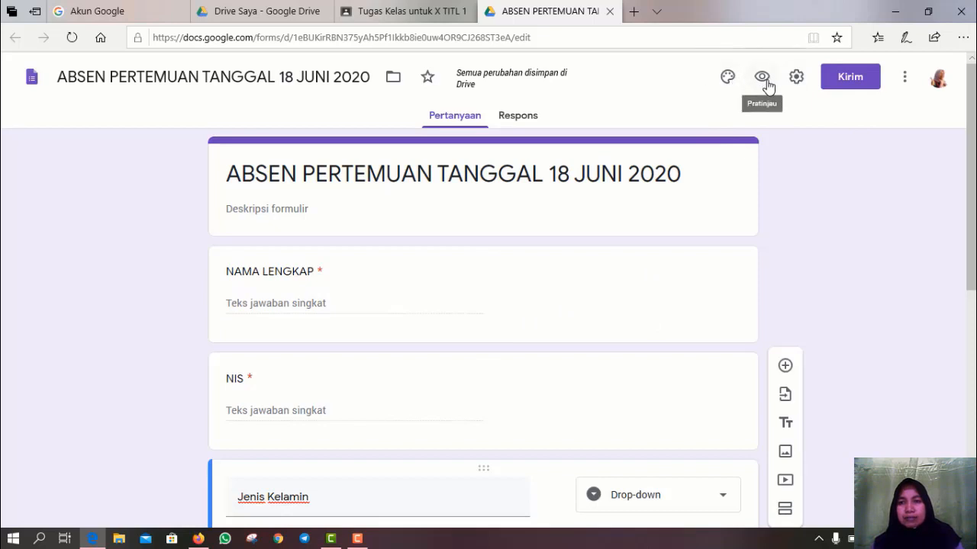
- From the theme header images, pick the neckties picture in the Ilustrasi category
click(729, 80)
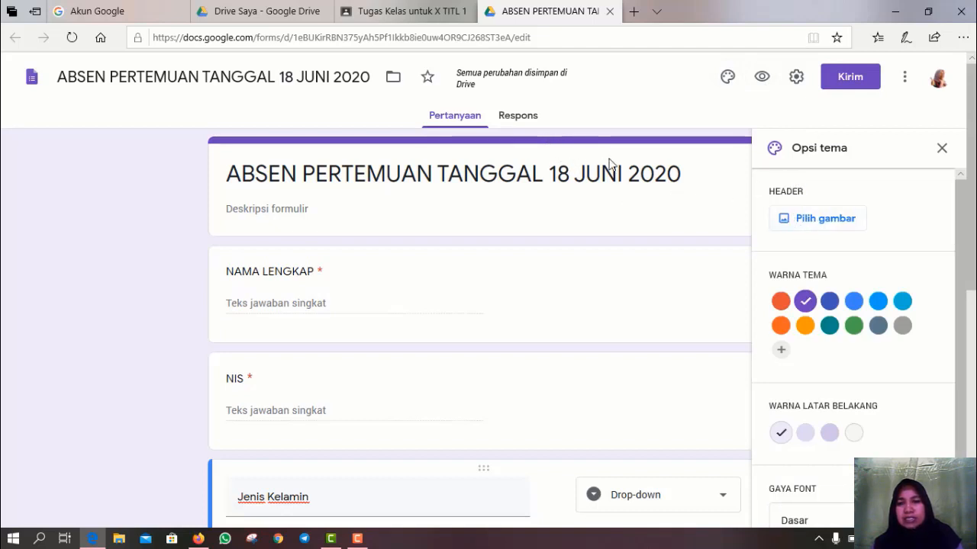
click(819, 223)
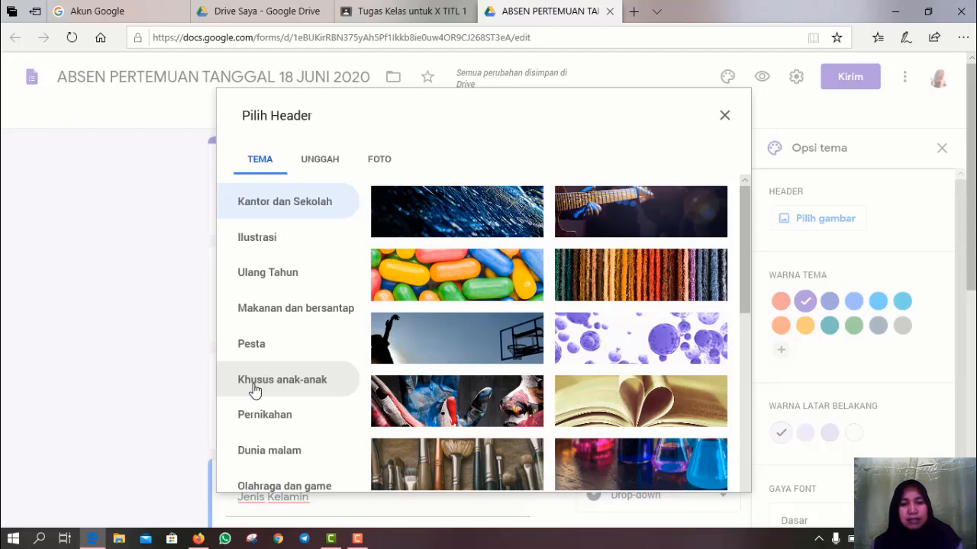
scroll(465, 361, down, 3)
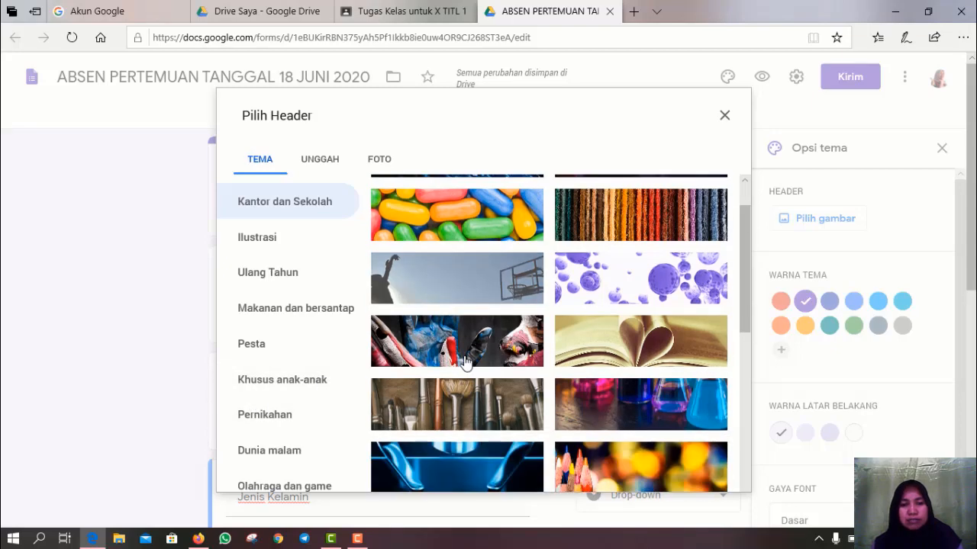
scroll(465, 362, down, 10)
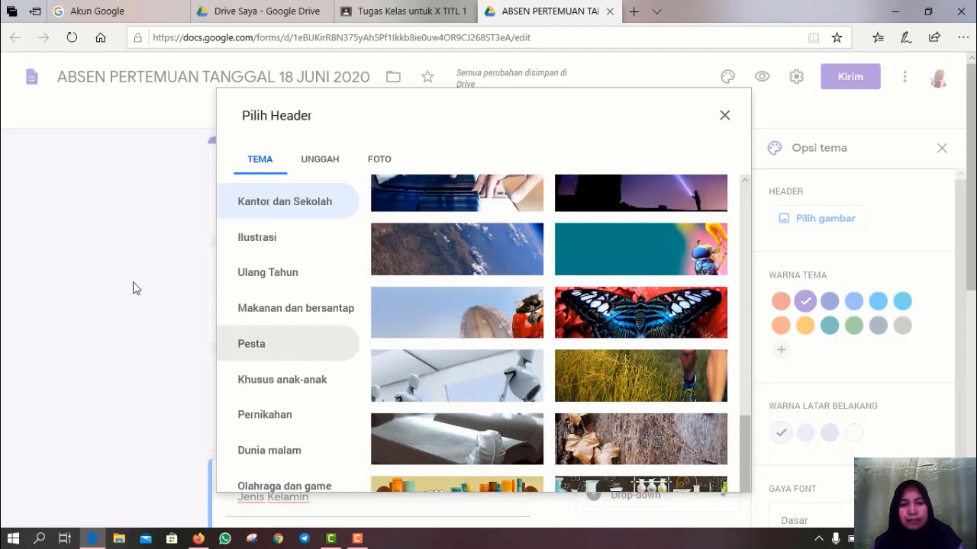
scroll(333, 414, down, 1)
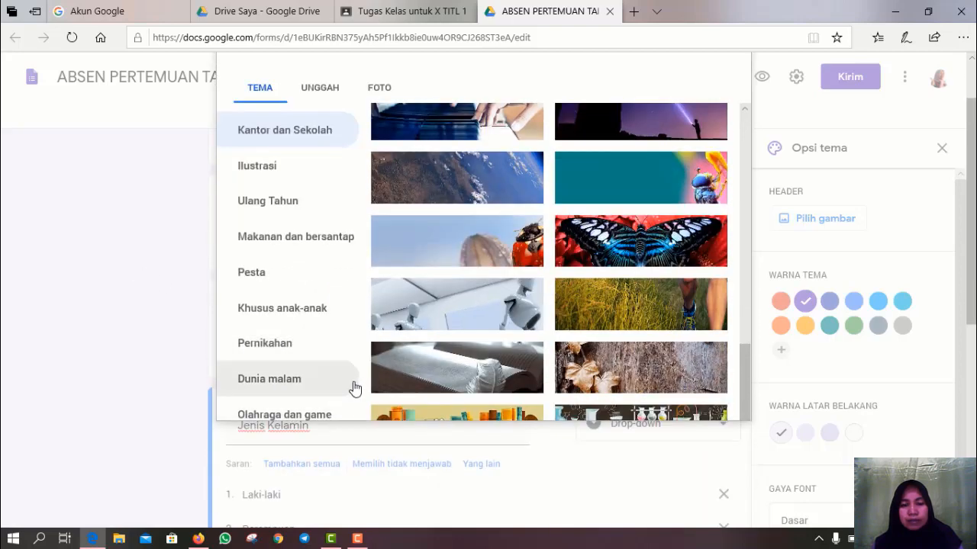
scroll(396, 346, down, 4)
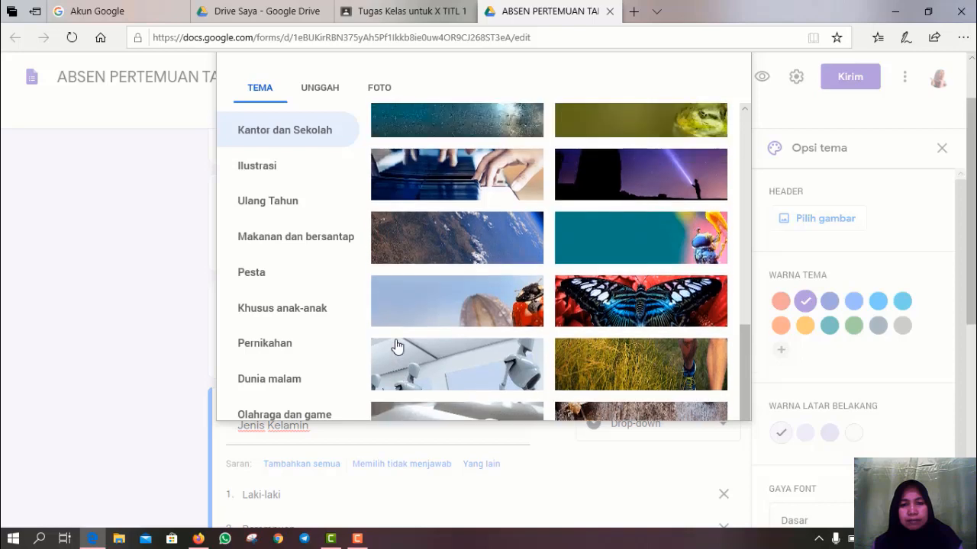
scroll(396, 346, up, 2)
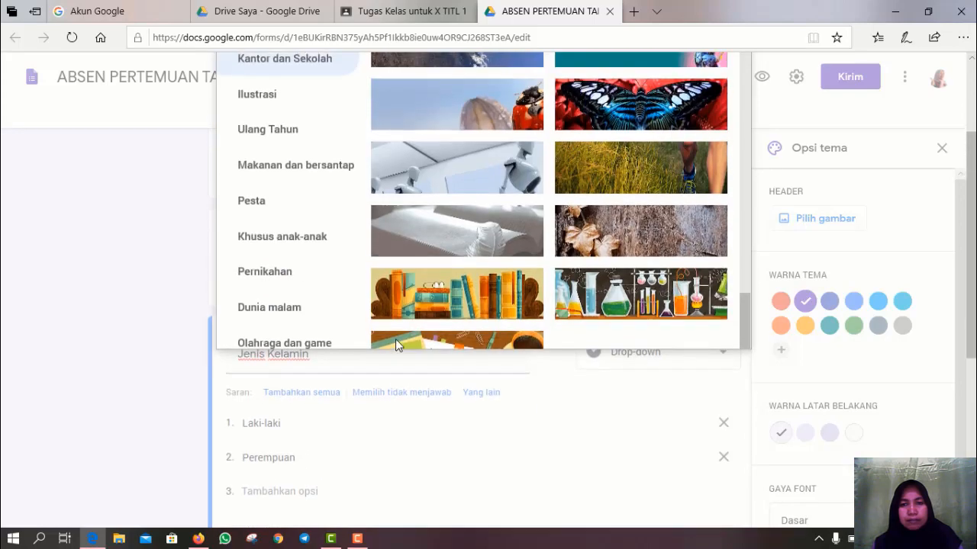
scroll(498, 219, up, 5)
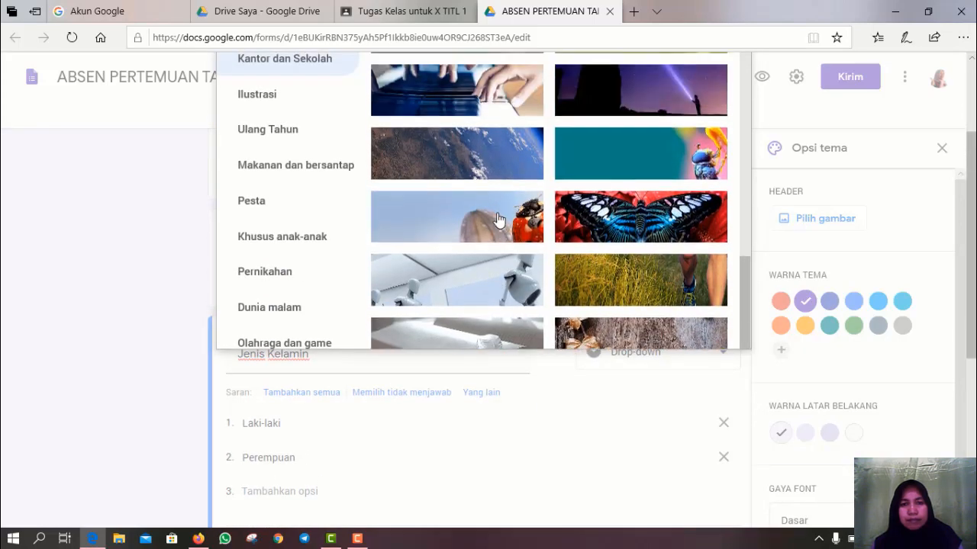
scroll(498, 220, up, 5)
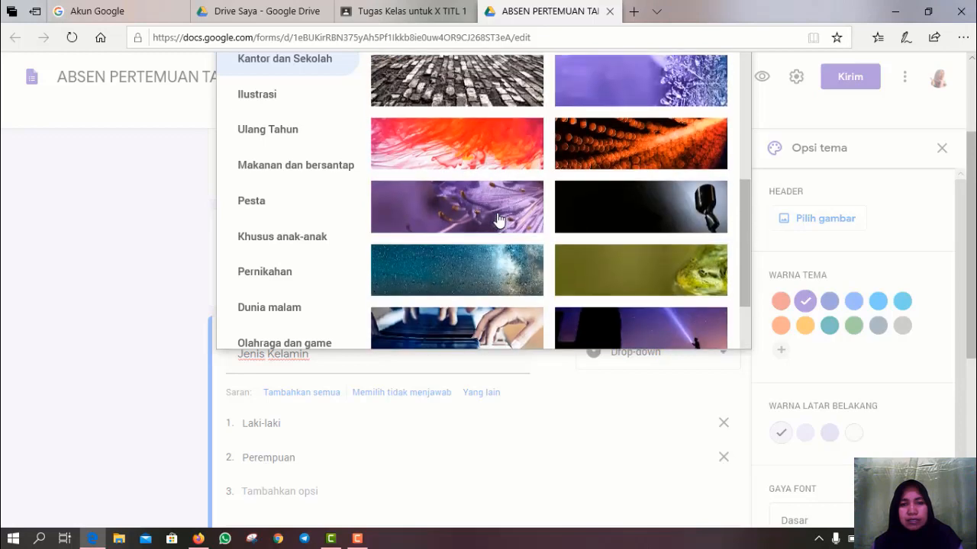
scroll(497, 220, up, 5)
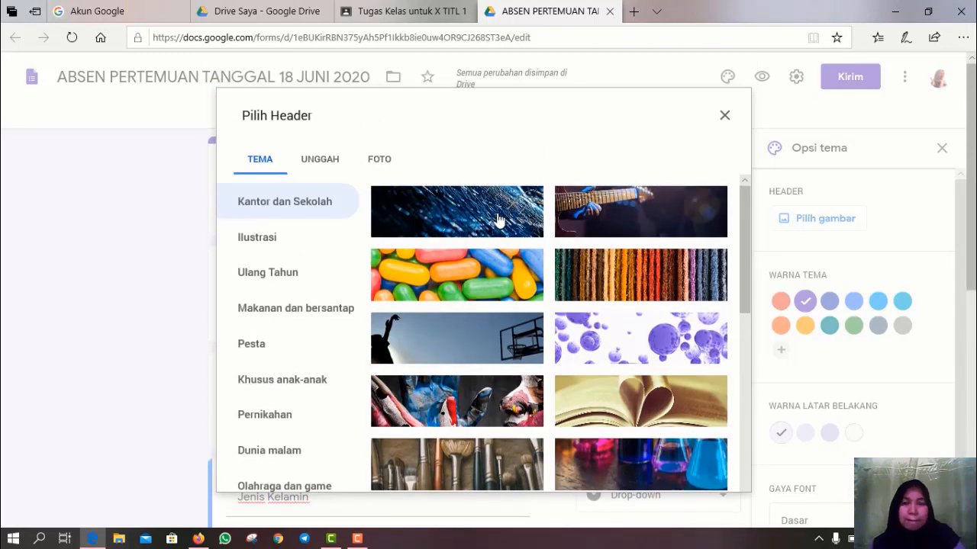
click(270, 241)
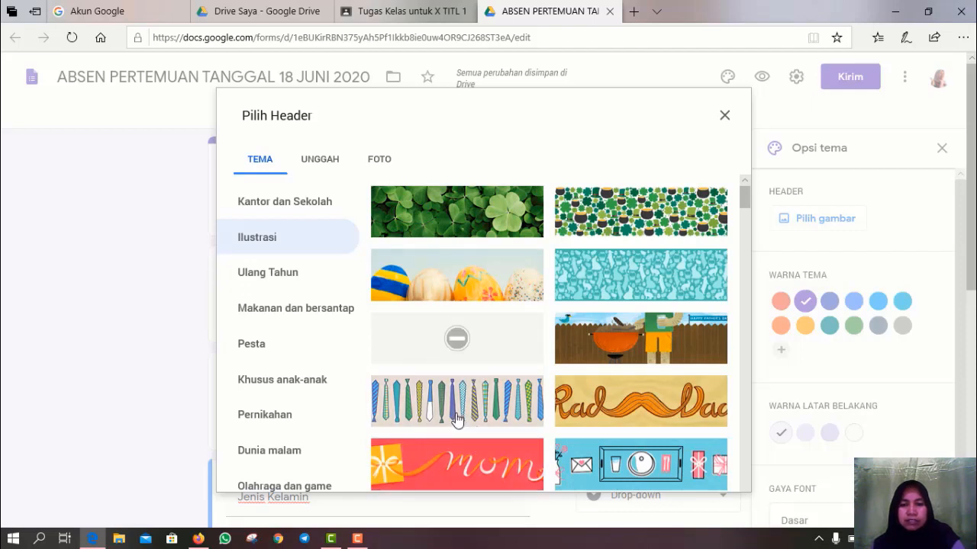
click(501, 400)
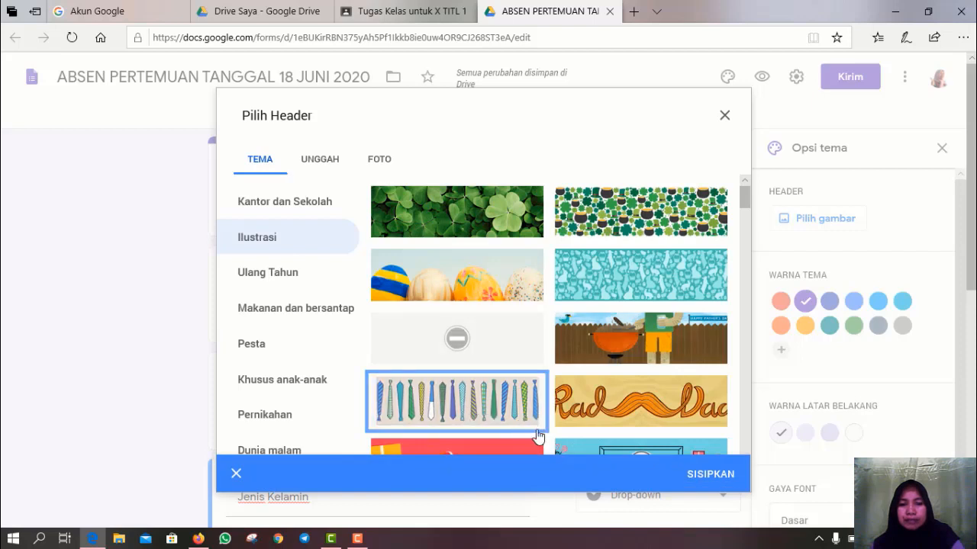
- Insert the neckties header and set a custom deep red theme colour #b81111
click(711, 476)
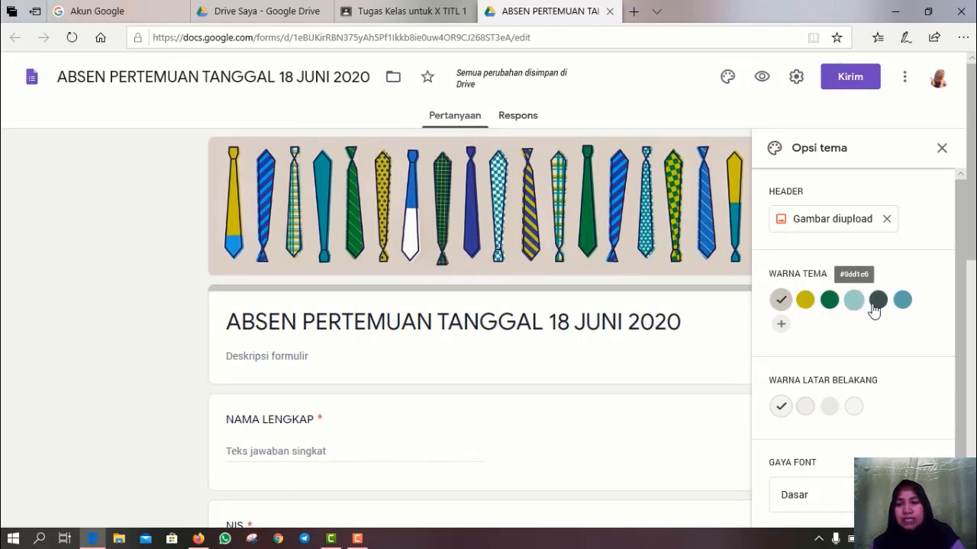
click(831, 302)
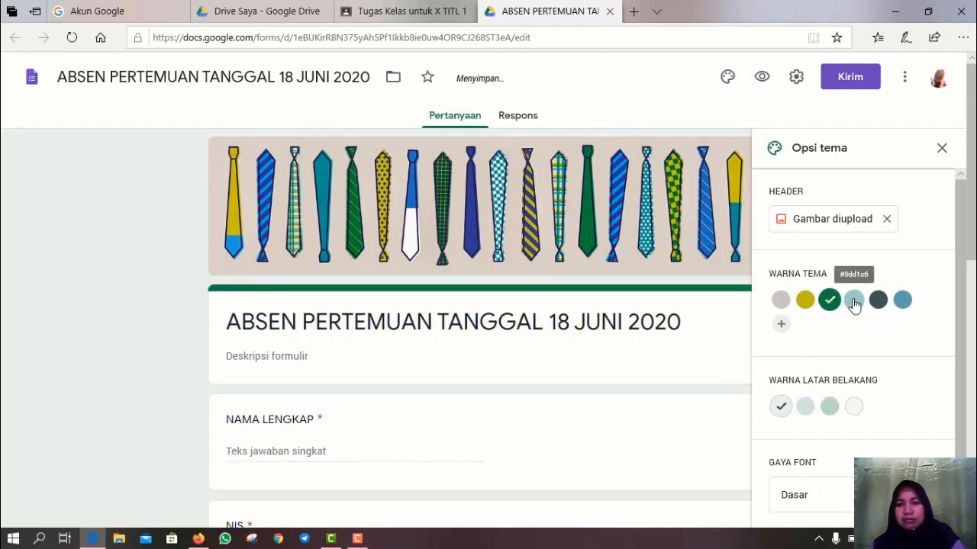
click(854, 301)
click(878, 302)
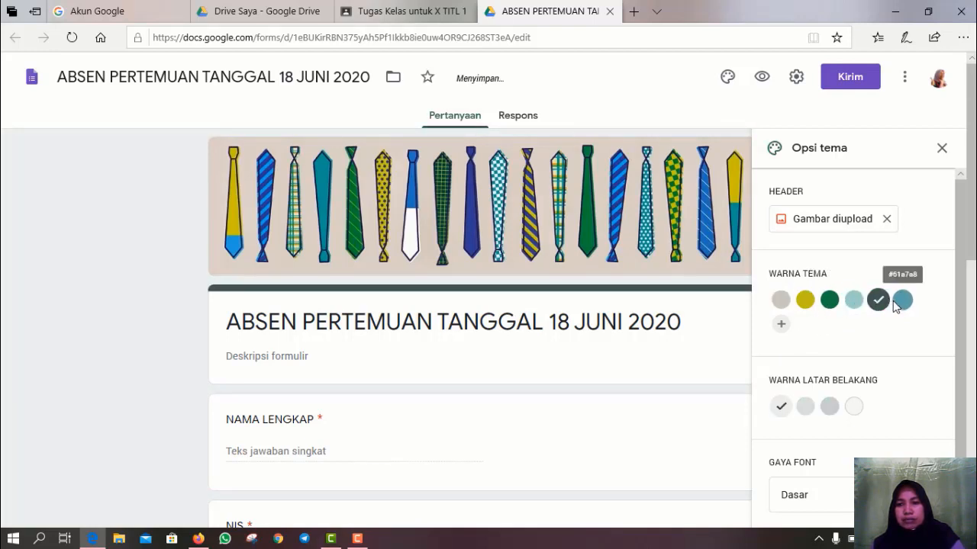
click(900, 301)
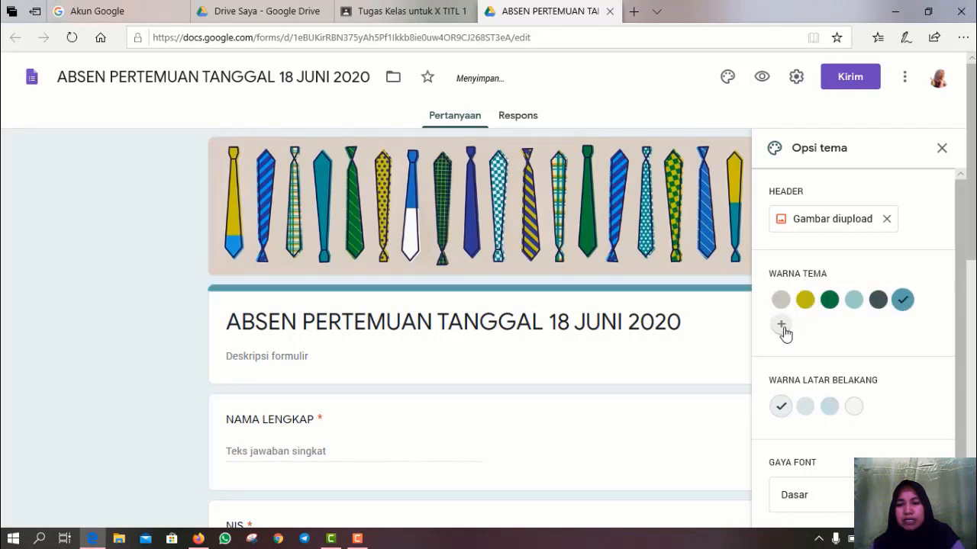
click(781, 325)
click(894, 311)
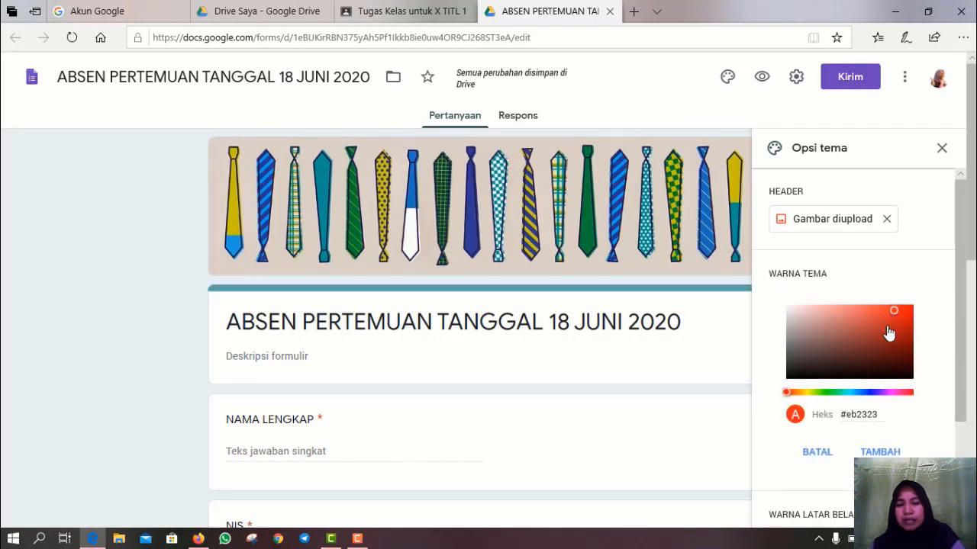
click(901, 326)
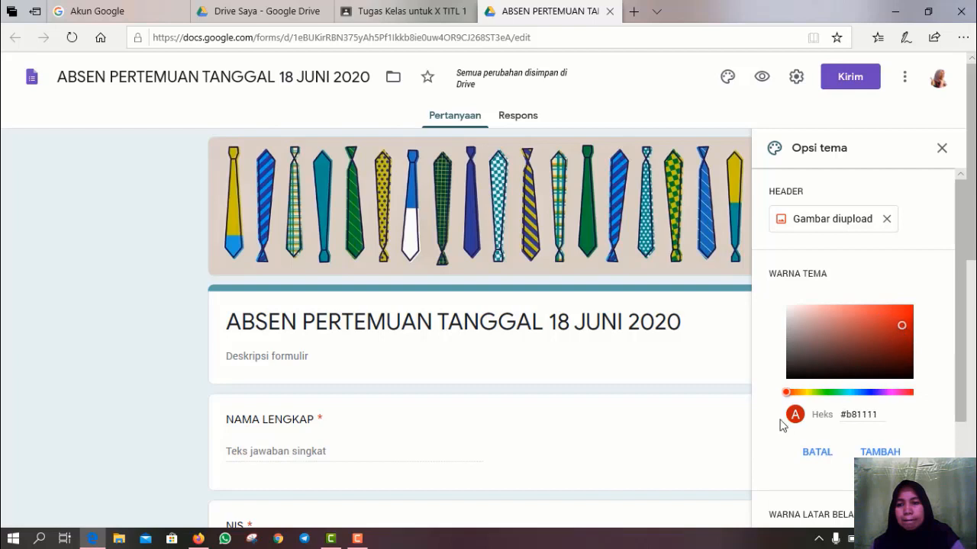
scroll(857, 281, down, 2)
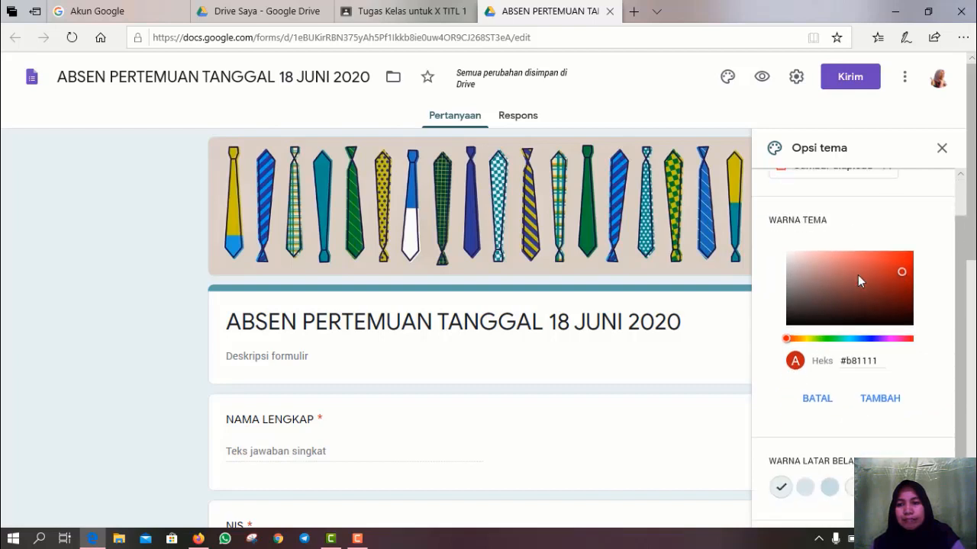
click(879, 313)
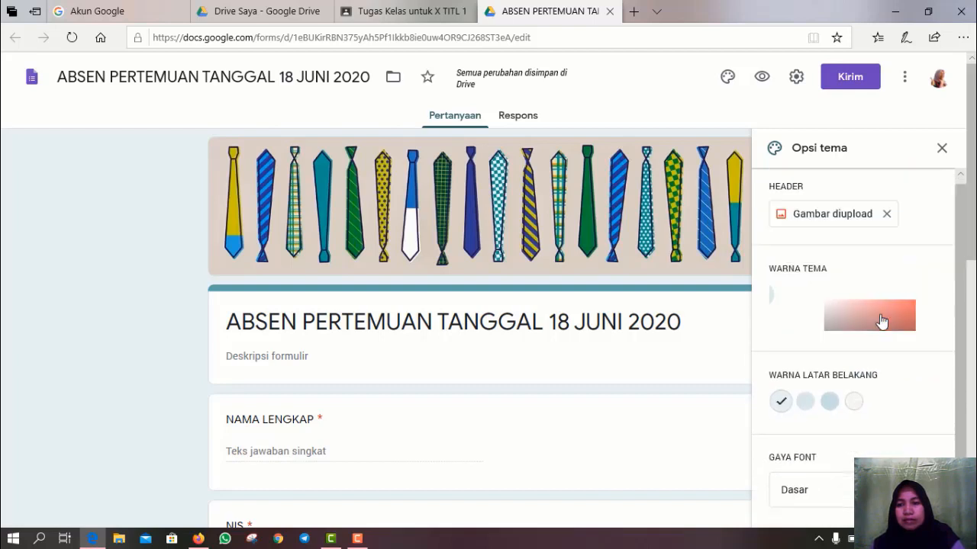
- Set the form background to the light pink swatch
scroll(850, 342, down, 1)
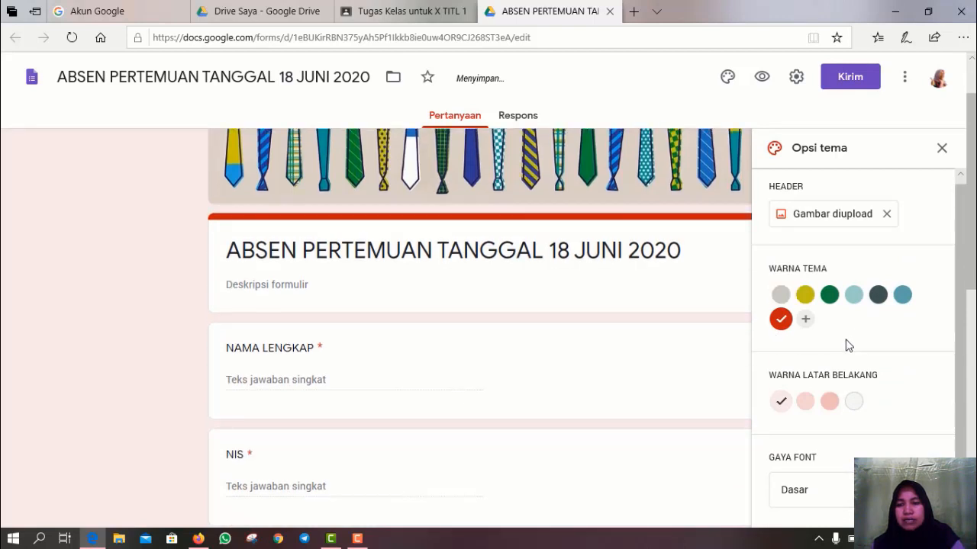
click(831, 411)
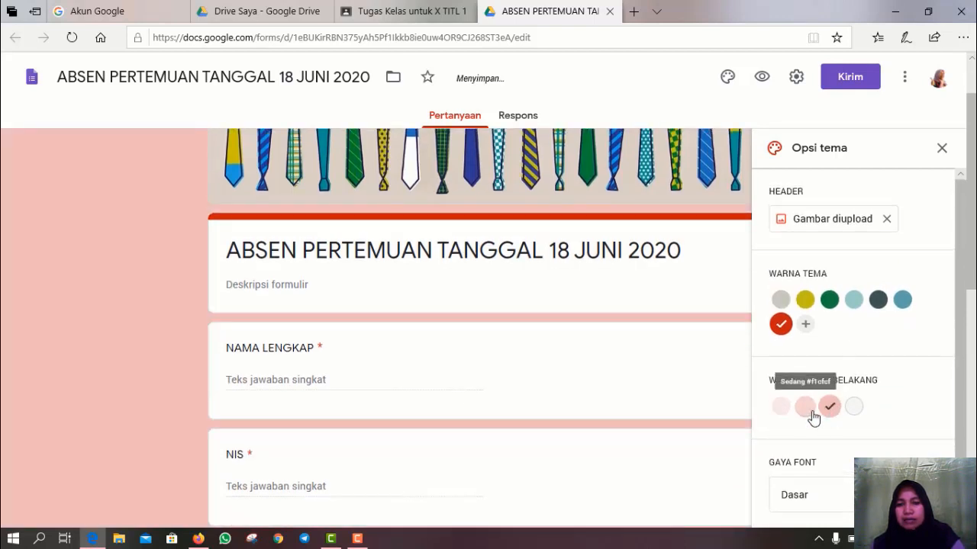
click(805, 409)
scroll(803, 431, down, 1)
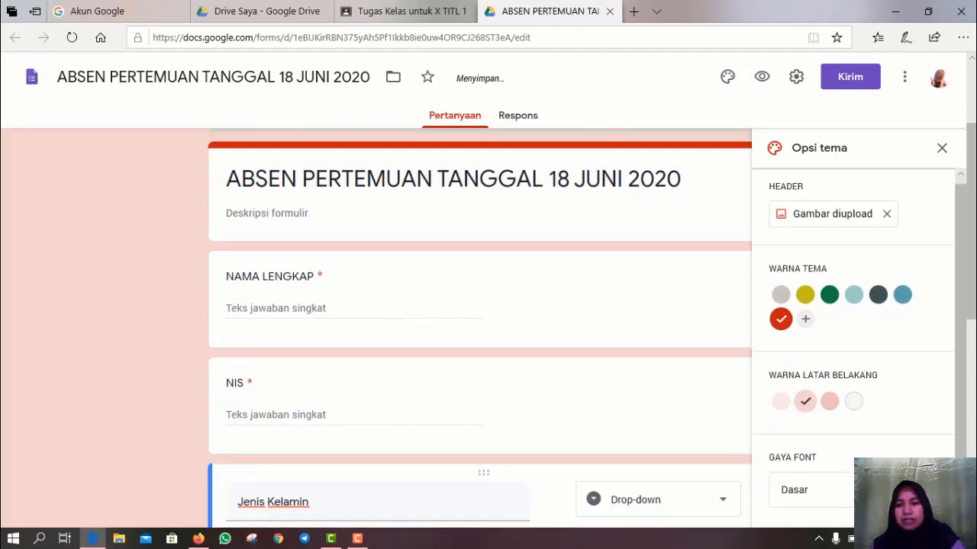
- Switch the form's font style to Lucu and close the theme panel
click(809, 492)
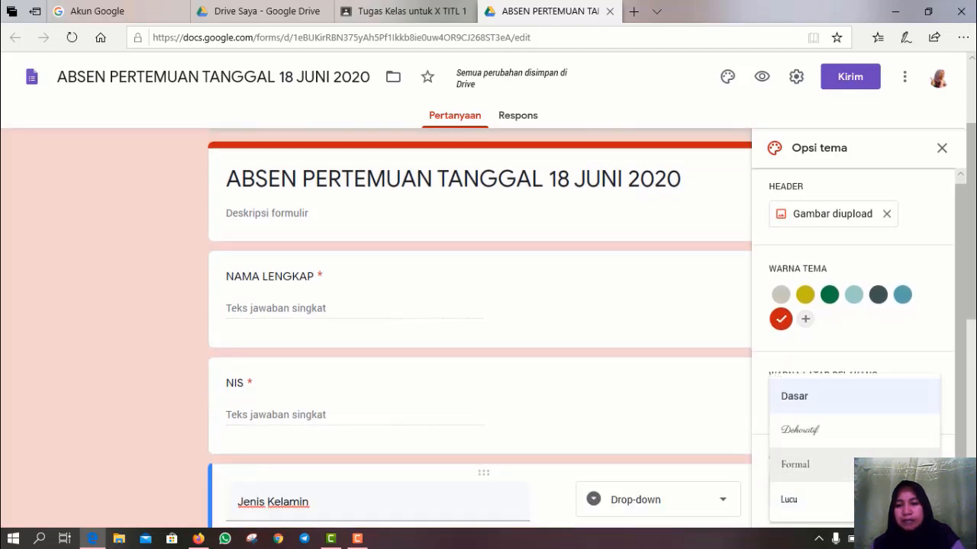
click(804, 503)
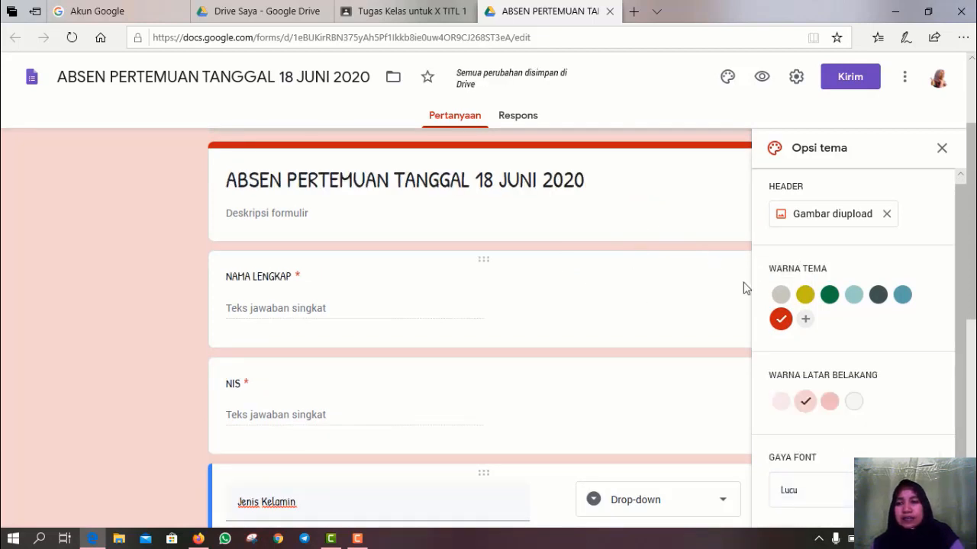
click(942, 150)
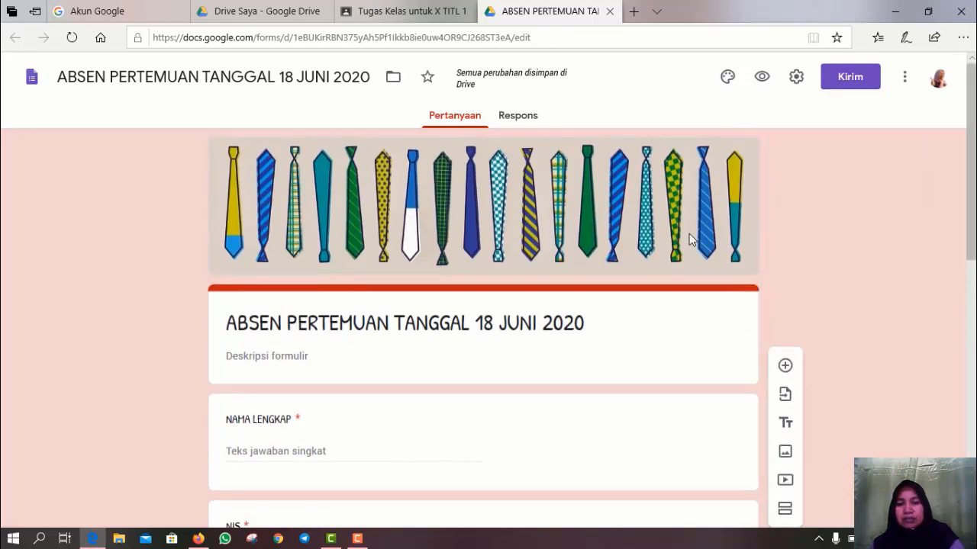
- Bring up the form's Setelan dialog
scroll(689, 252, down, 4)
scroll(689, 237, down, 4)
scroll(689, 234, up, 4)
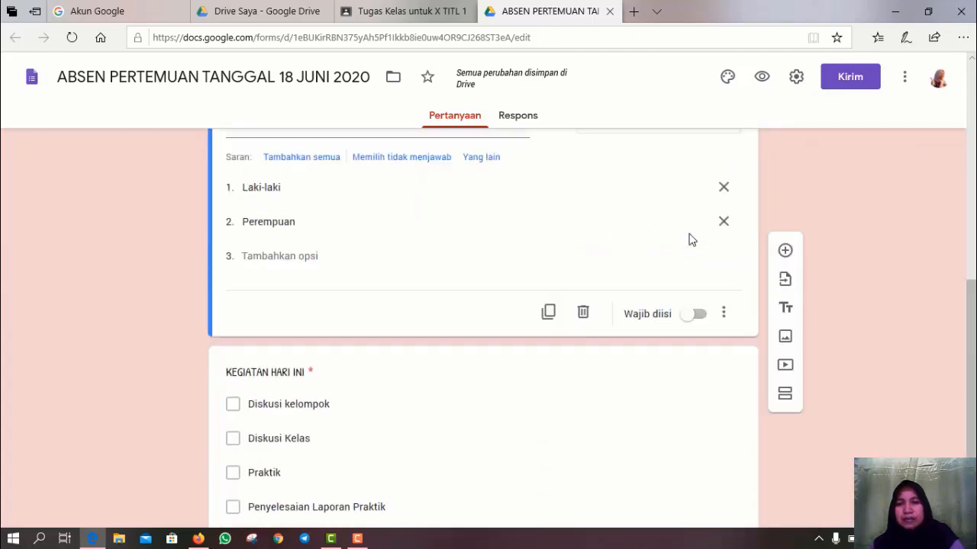
scroll(689, 234, up, 5)
click(796, 77)
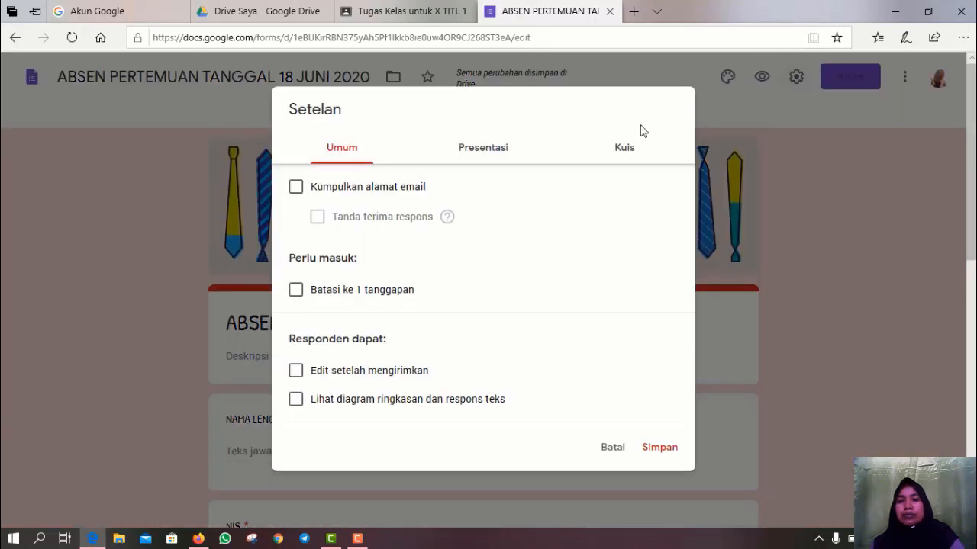
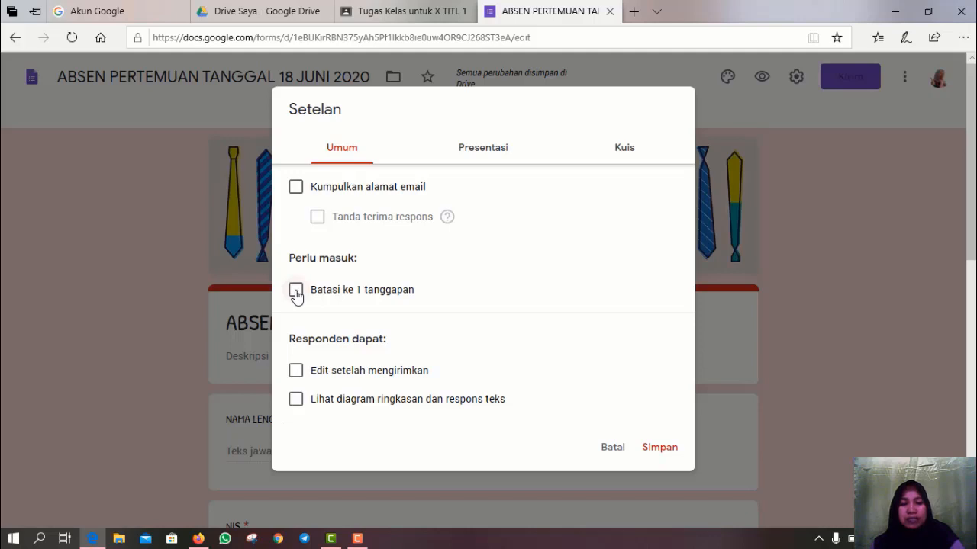
- Tick 'Batasi ke 1 tanggapan' and 'Edit setelah mengirimkan', then show the Presentasi settings
click(295, 292)
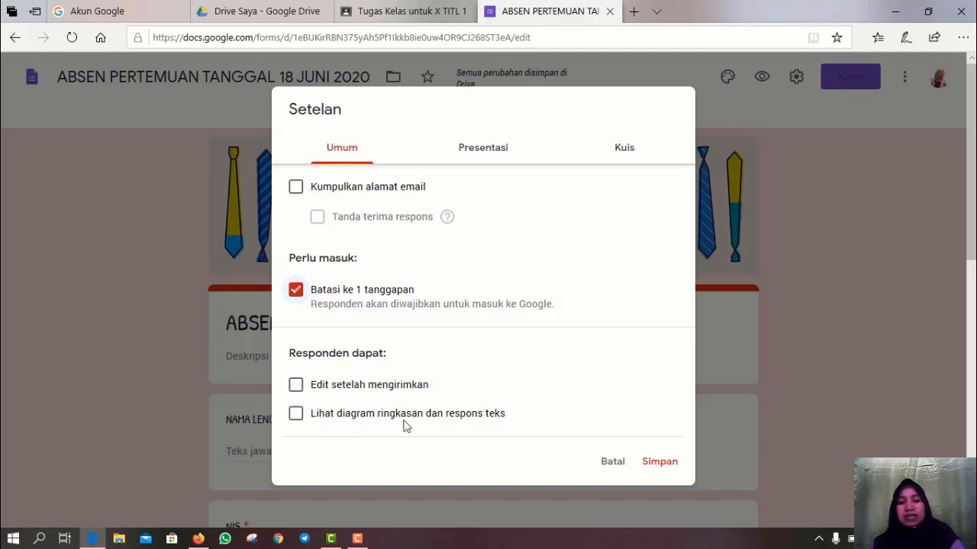
click(295, 389)
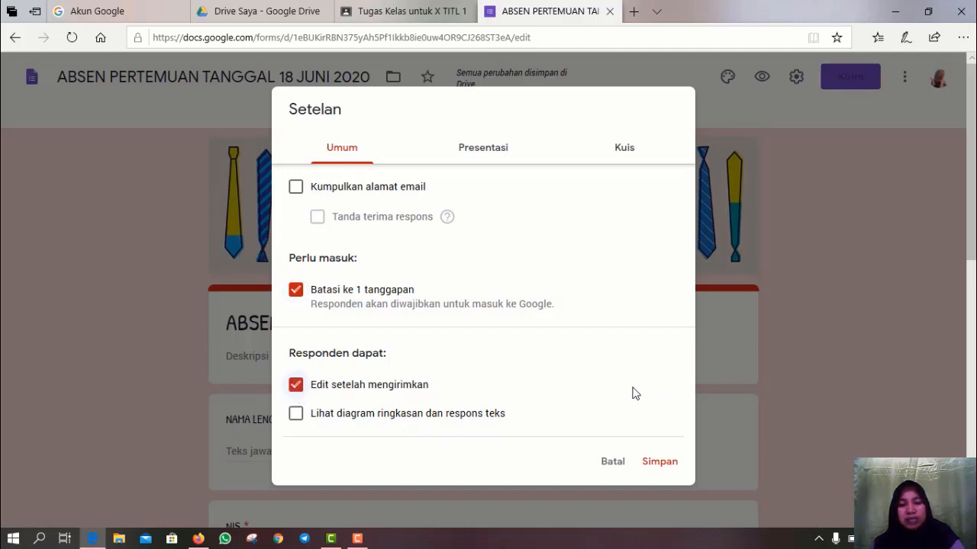
click(493, 150)
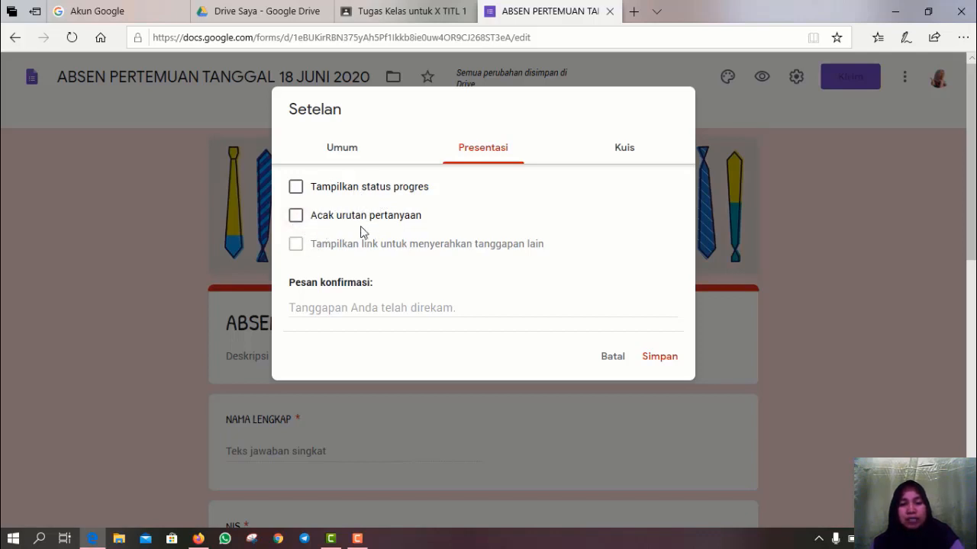
- Set the confirmation message to 'TERIMAKASIH TELAH MENGISI ABSEN HARI INI' and save the settings
click(323, 309)
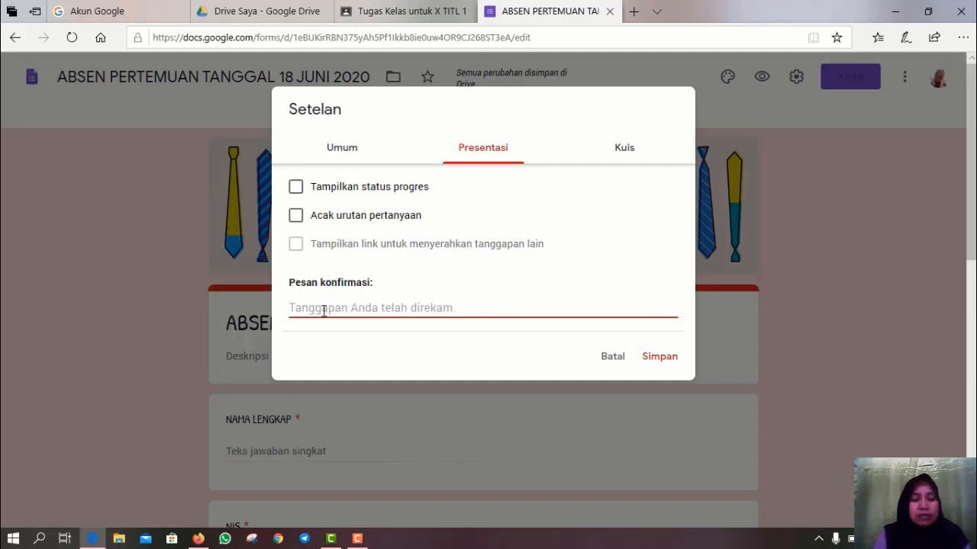
text(TERIMAKASIH TEL)
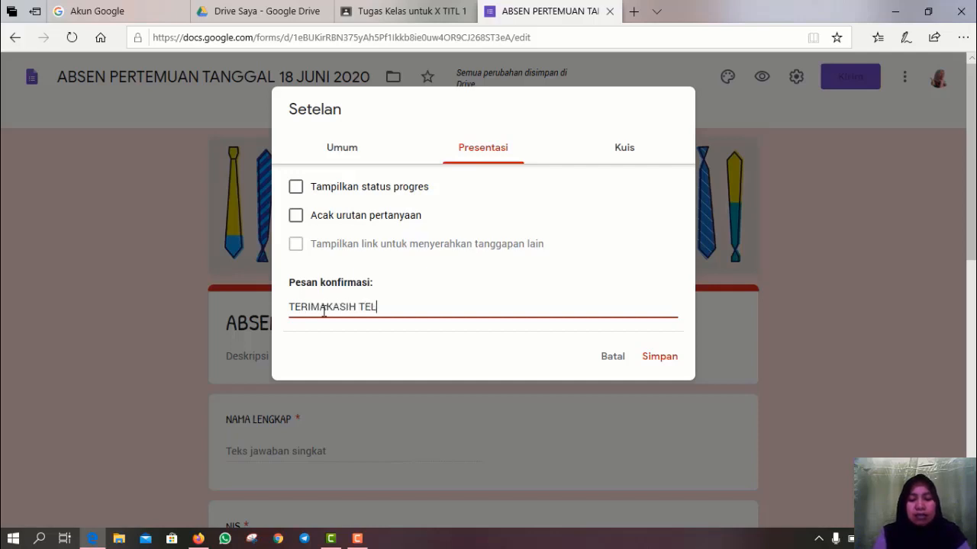
text(AH MENGISI ABSEN HARI INI)
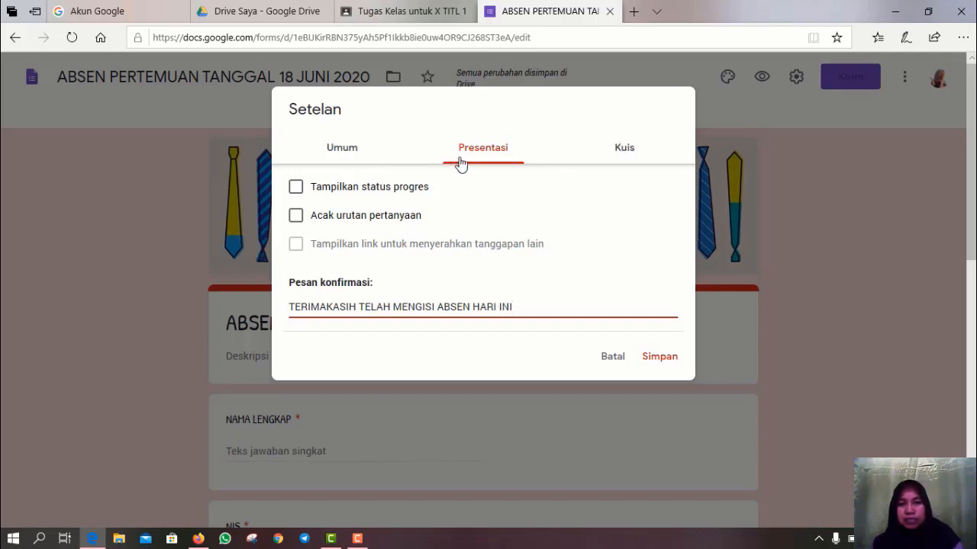
click(625, 156)
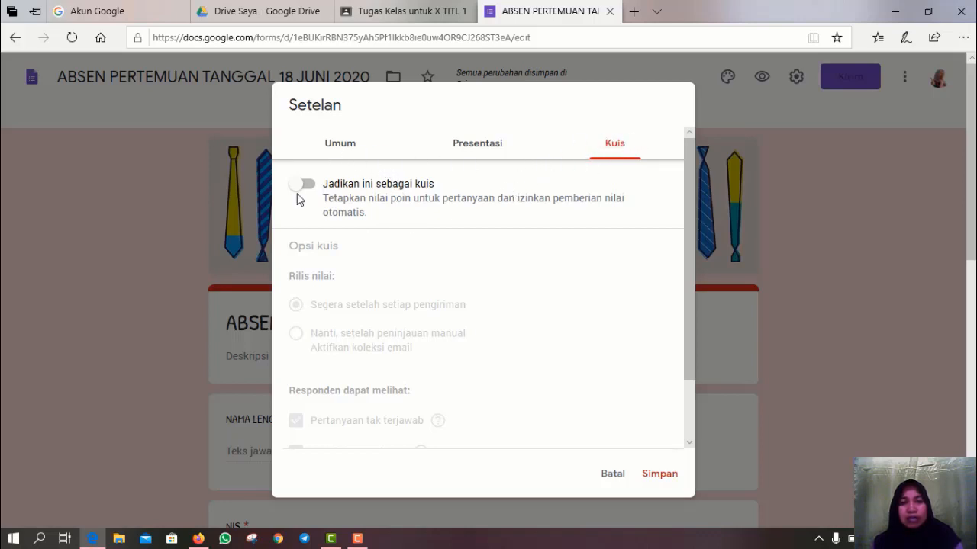
click(471, 145)
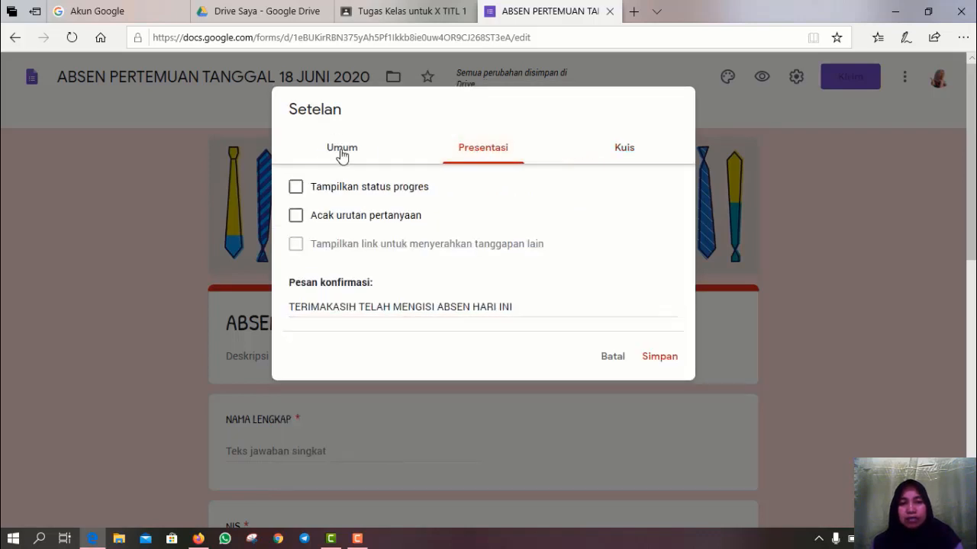
click(342, 152)
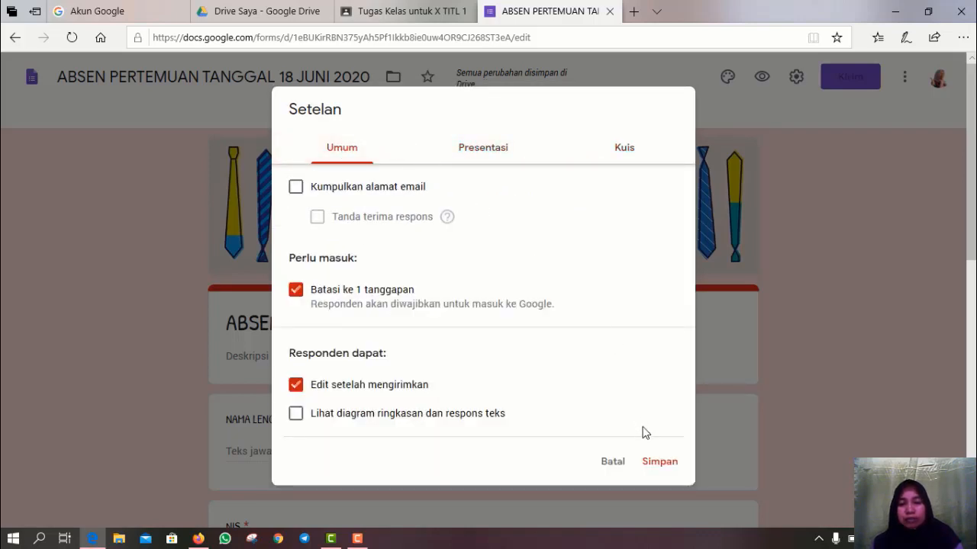
click(656, 469)
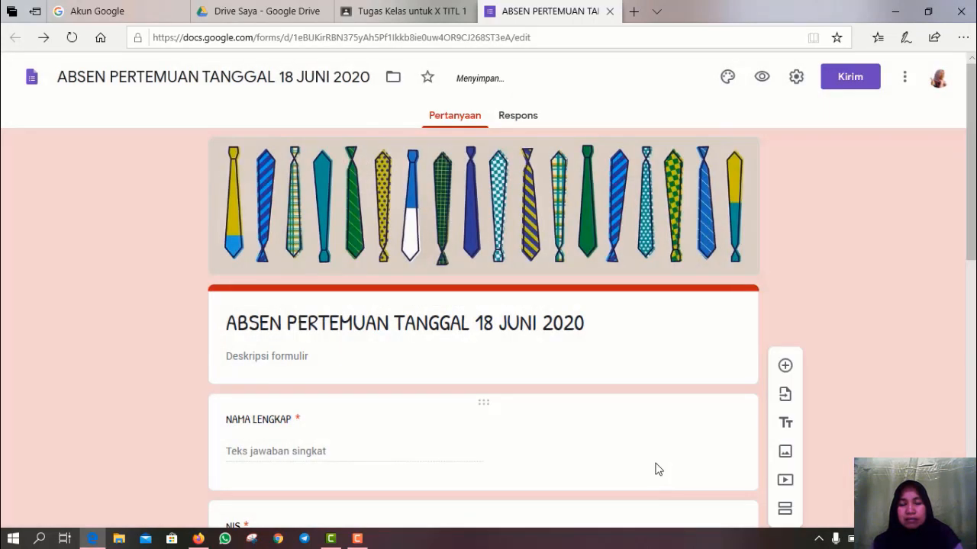
- Preview the form and answer with name MONITA, NIS 123 and gender Perempuan
click(763, 78)
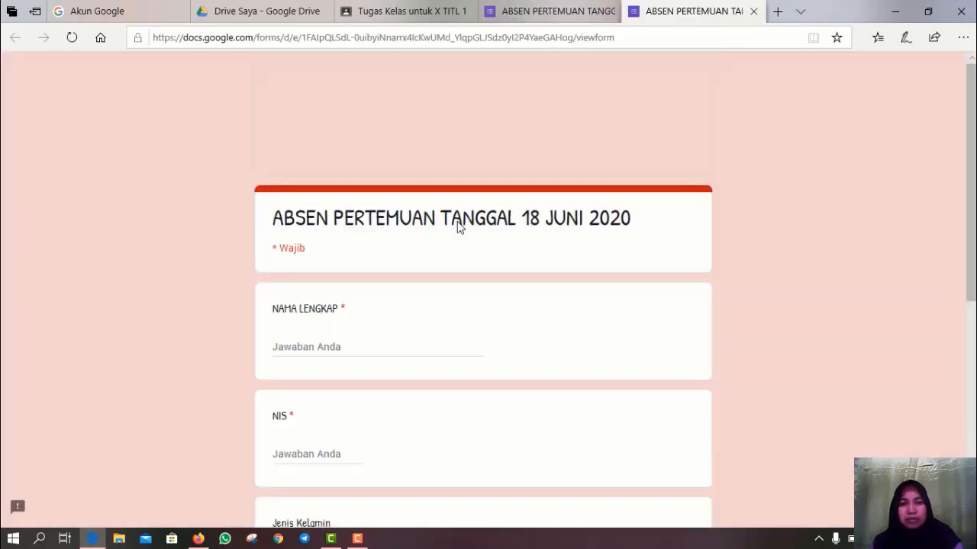
click(298, 347)
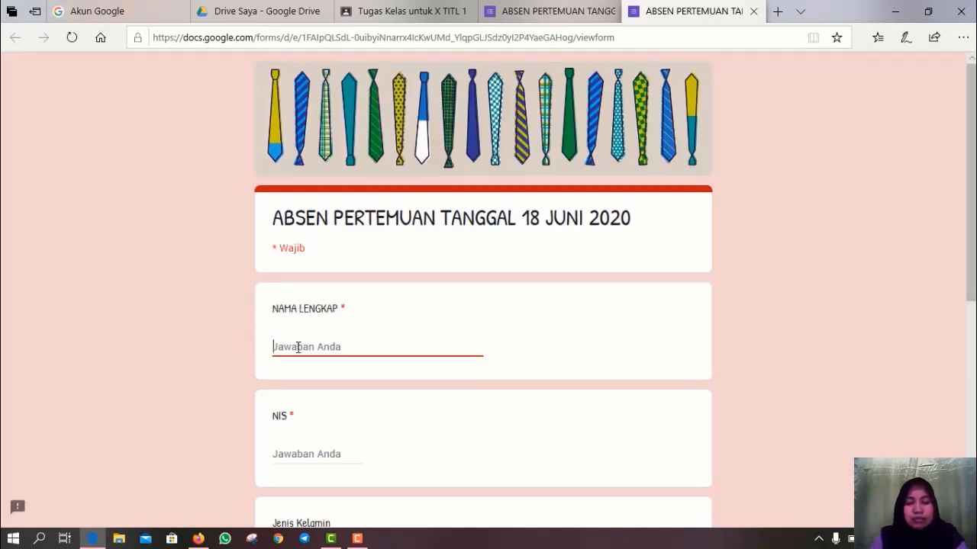
text(MONITA)
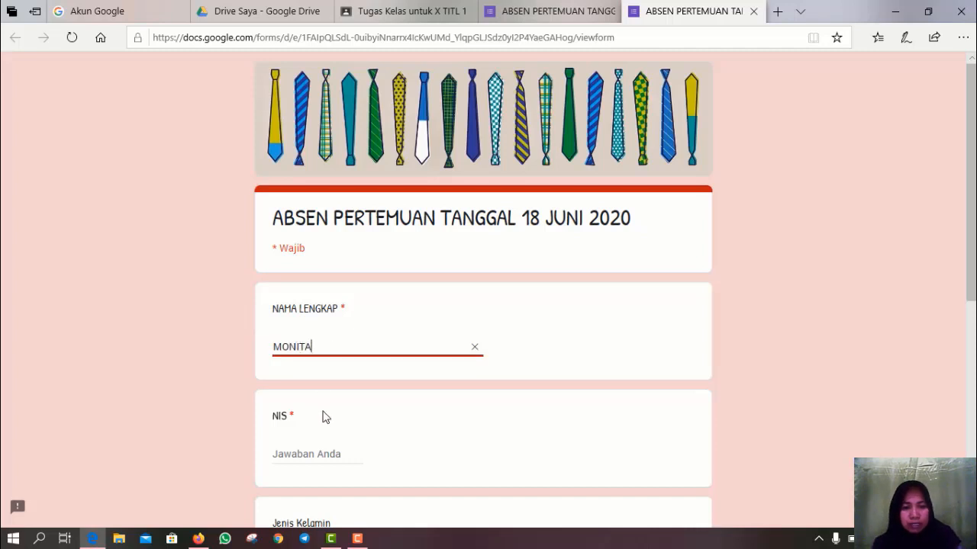
click(282, 455)
text(123)
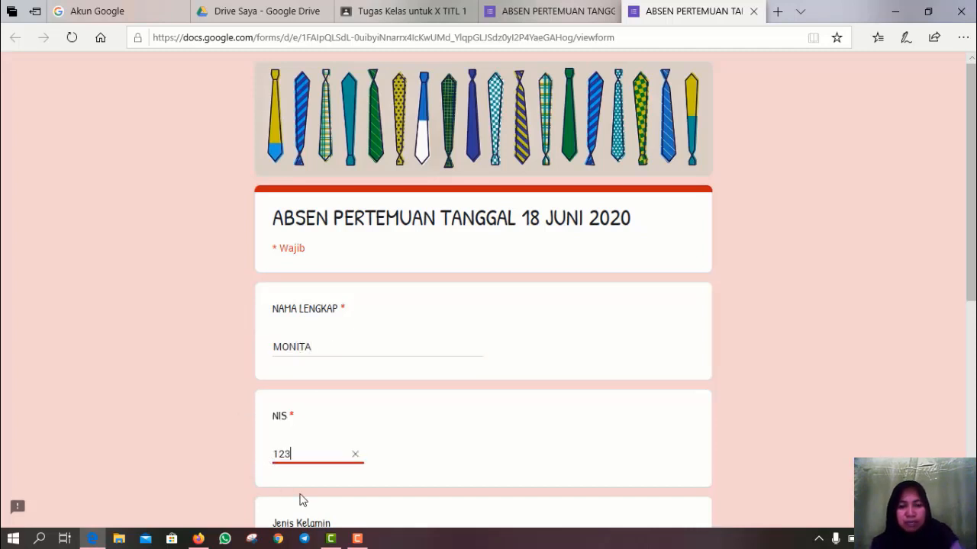
scroll(301, 499, down, 3)
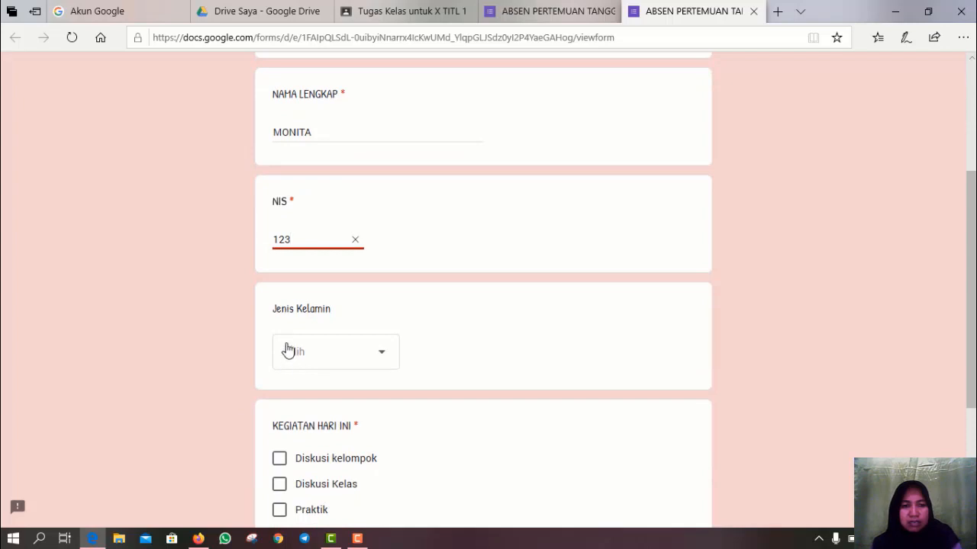
click(383, 359)
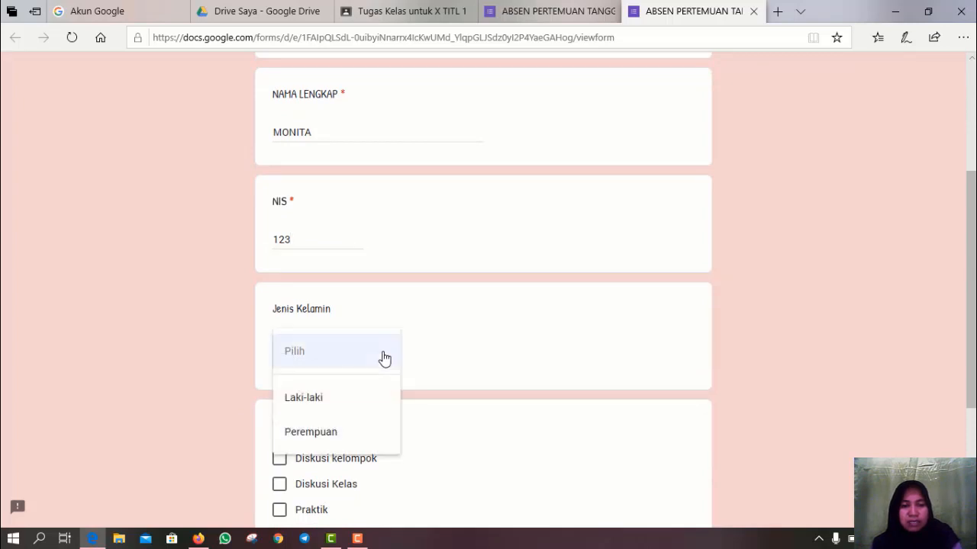
click(345, 435)
- Tick Penyelesaian Laporan Praktik, submit the test response, and return to the editor
scroll(497, 420, down, 3)
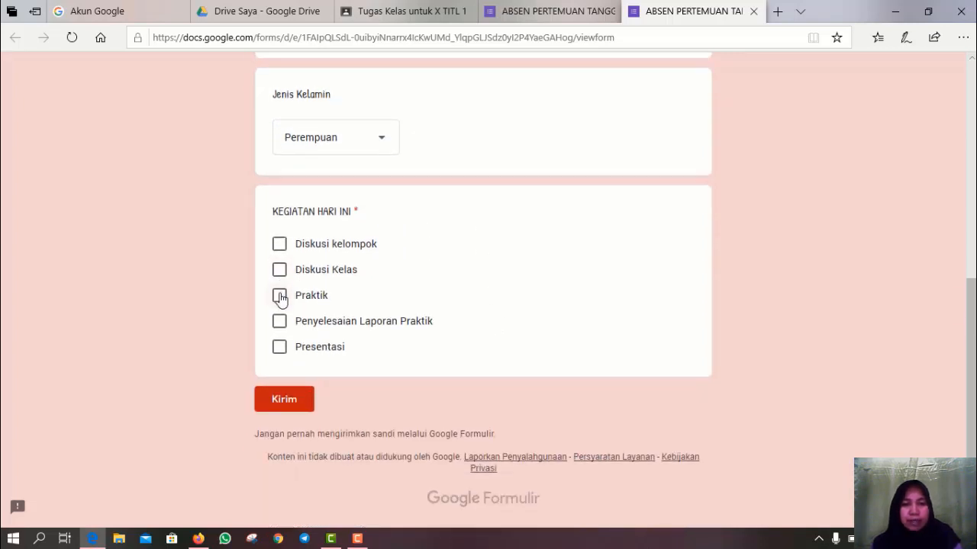
click(278, 321)
click(282, 402)
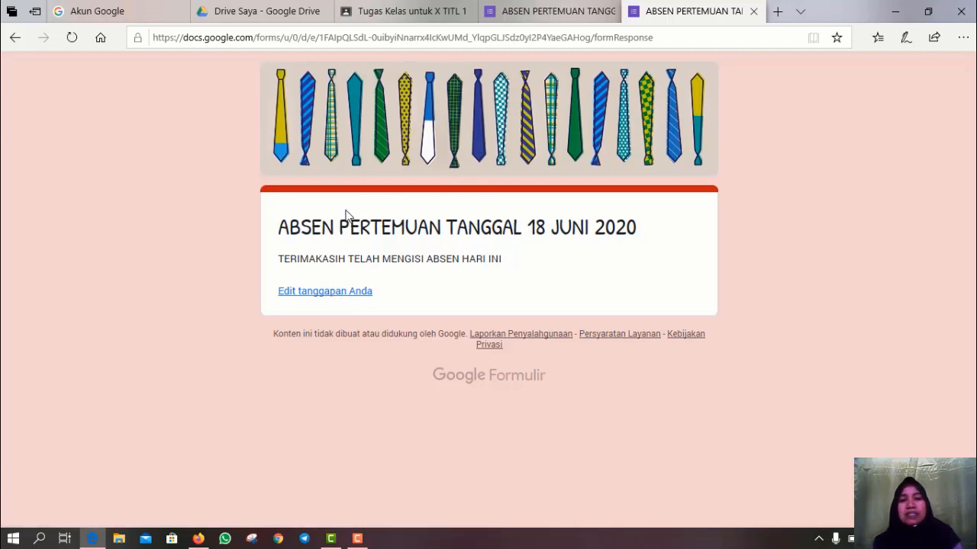
click(547, 6)
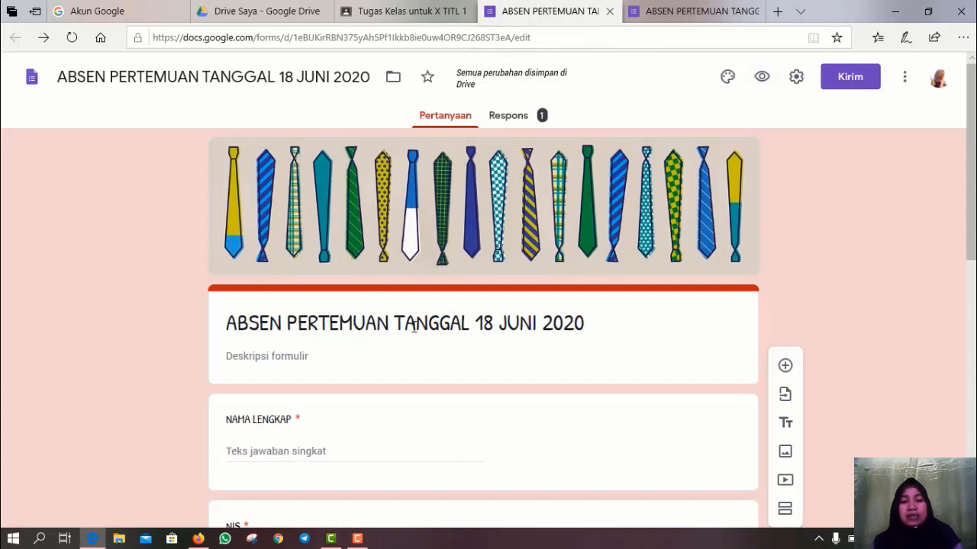
- Copy the form's editing URL from the address bar and open a new browser tab
scroll(413, 327, down, 2)
scroll(413, 327, up, 2)
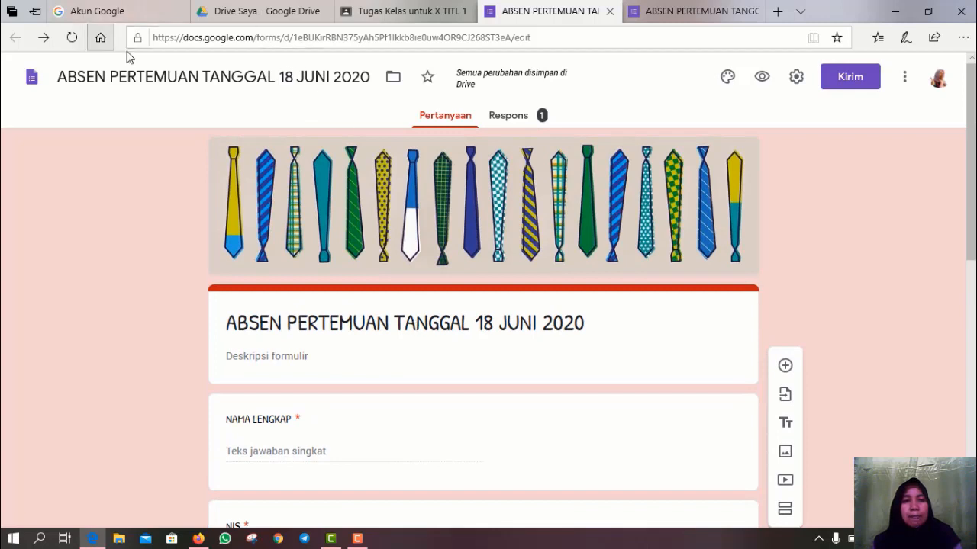
click(154, 37)
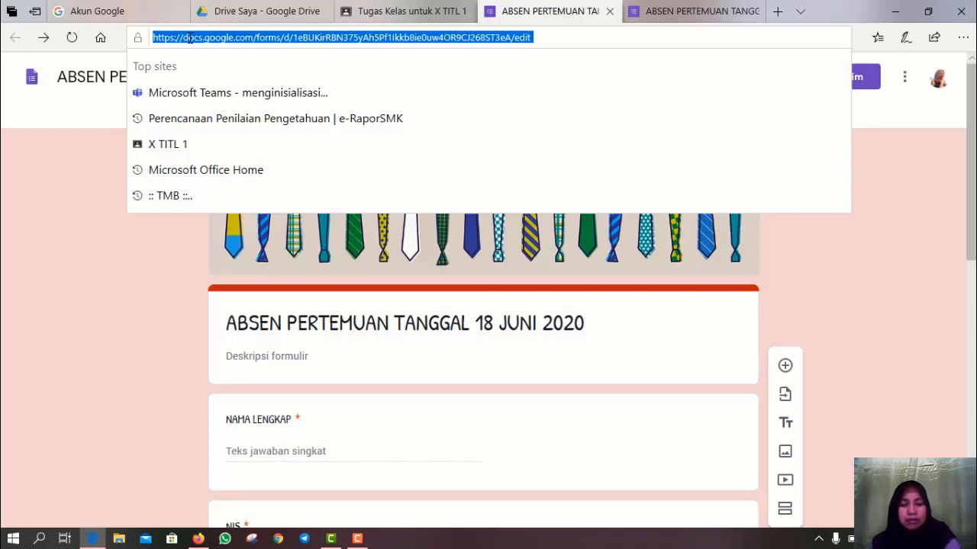
click(778, 11)
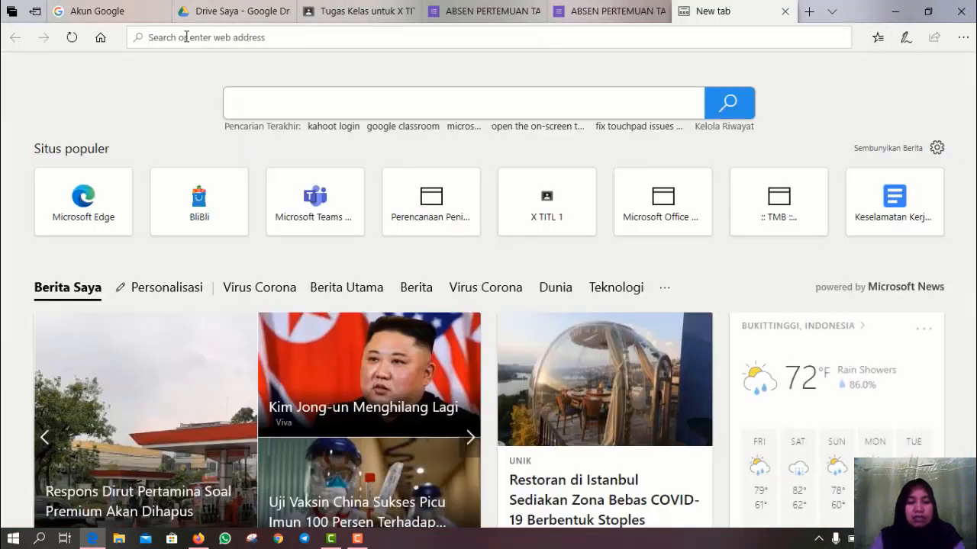
text(gg.gg)
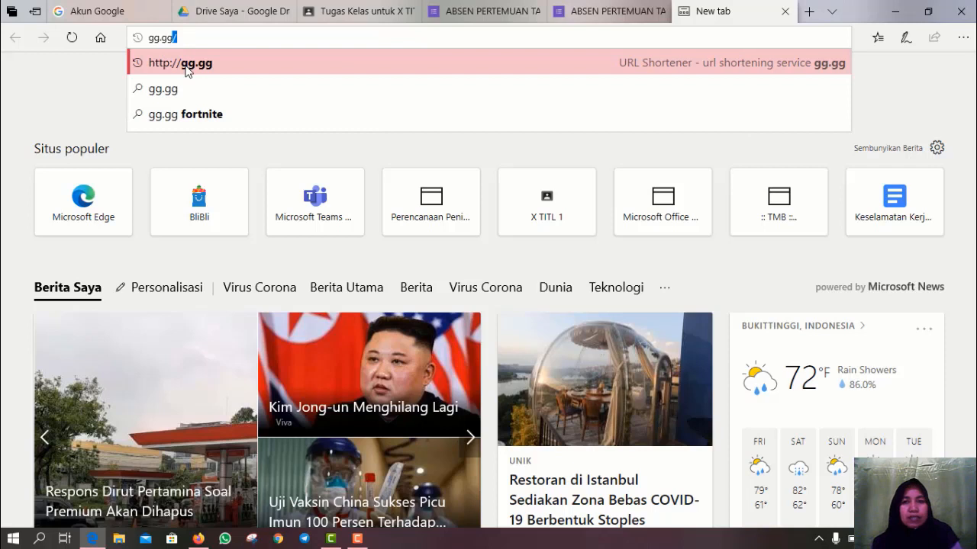
click(186, 66)
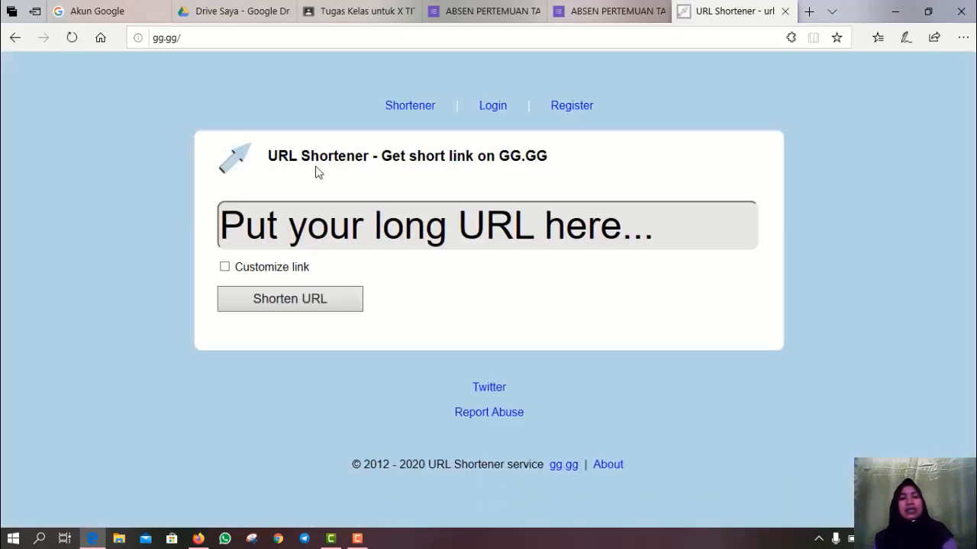
click(228, 223)
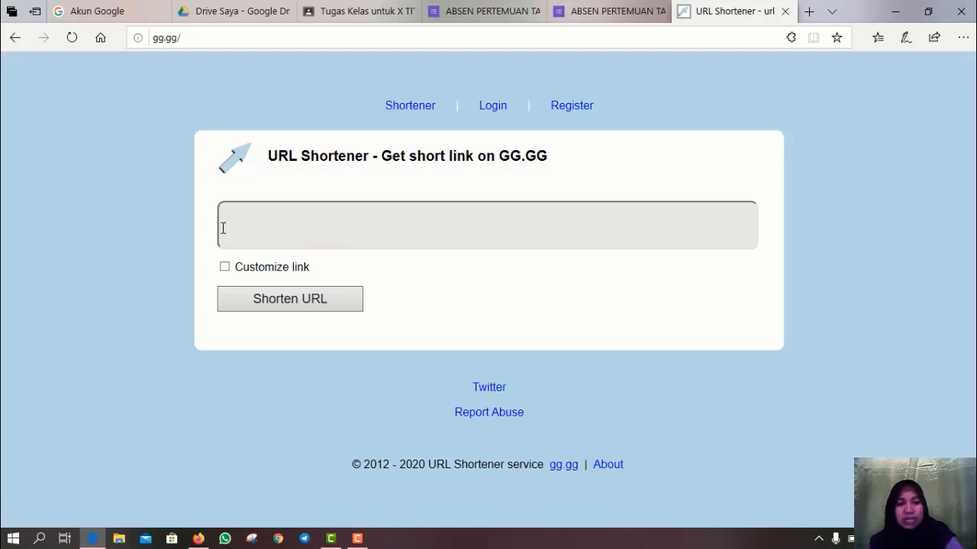
key(ctrl+v)
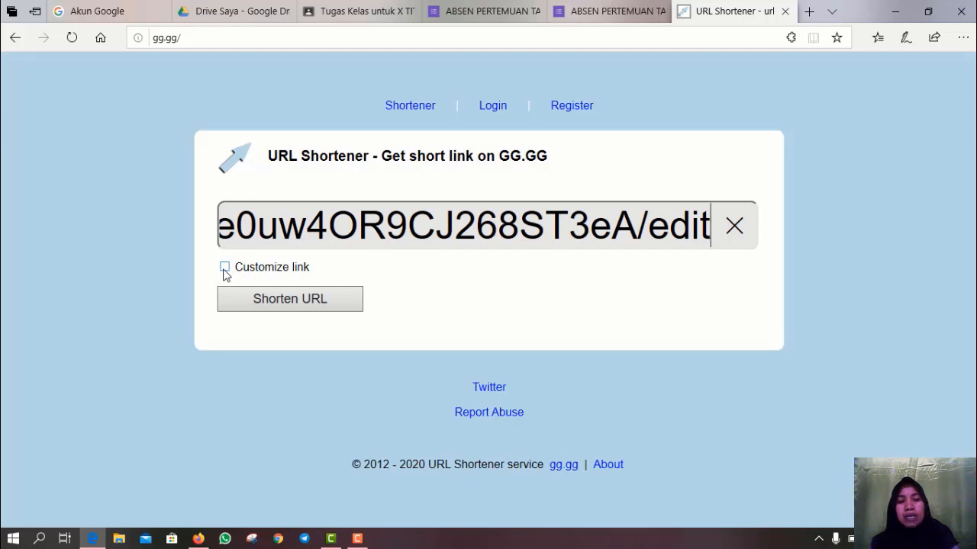
click(259, 304)
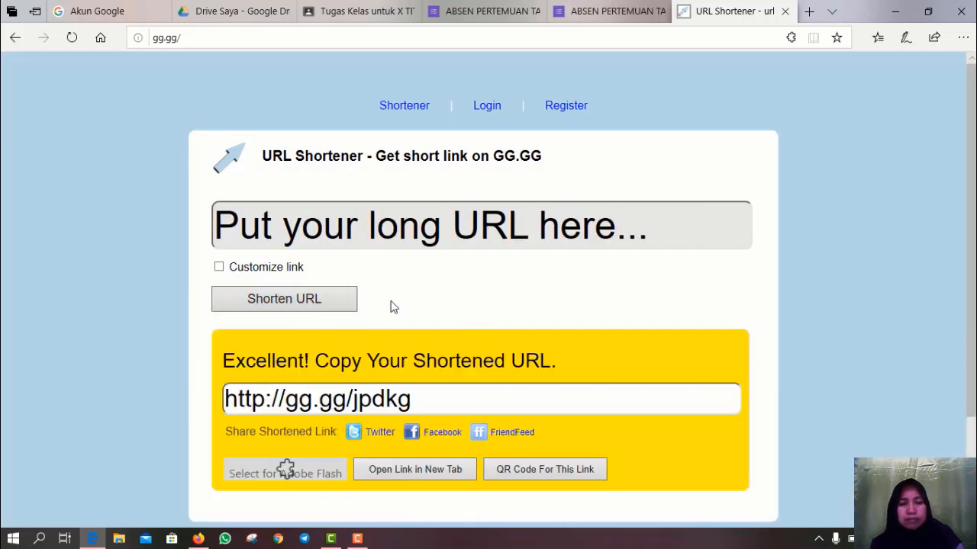
scroll(393, 305, down, 2)
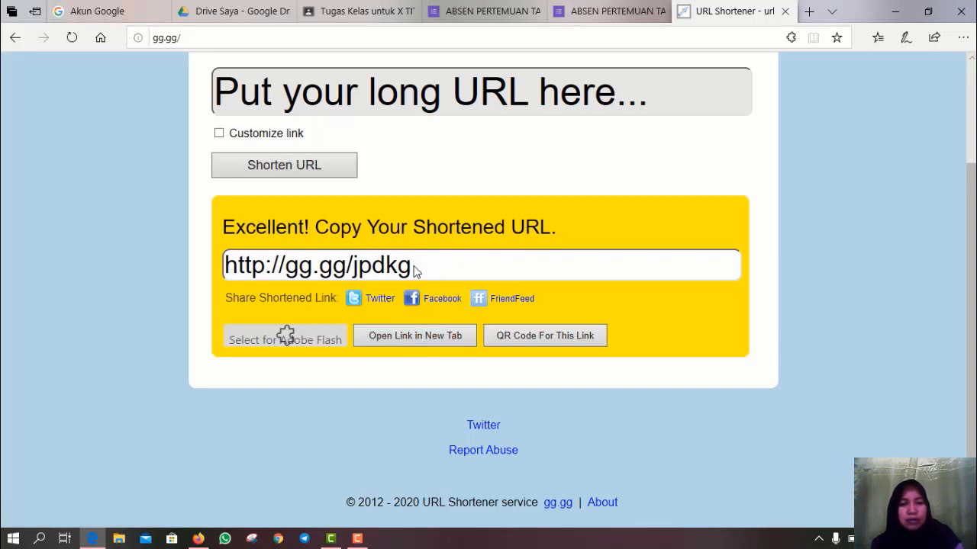
drag(412, 267, 141, 284)
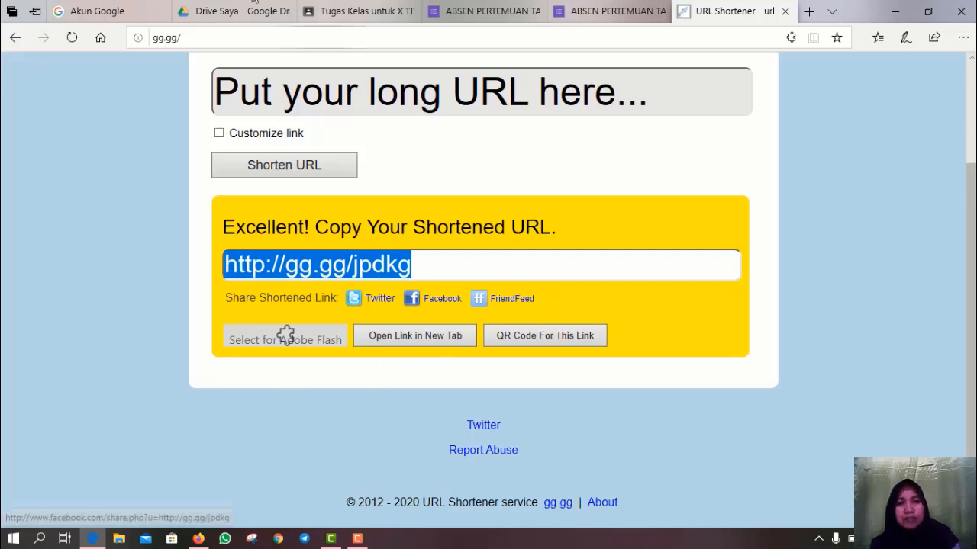
- Start a new material post on the class work page, filed under topic A. ABSENSI SISWA
click(352, 17)
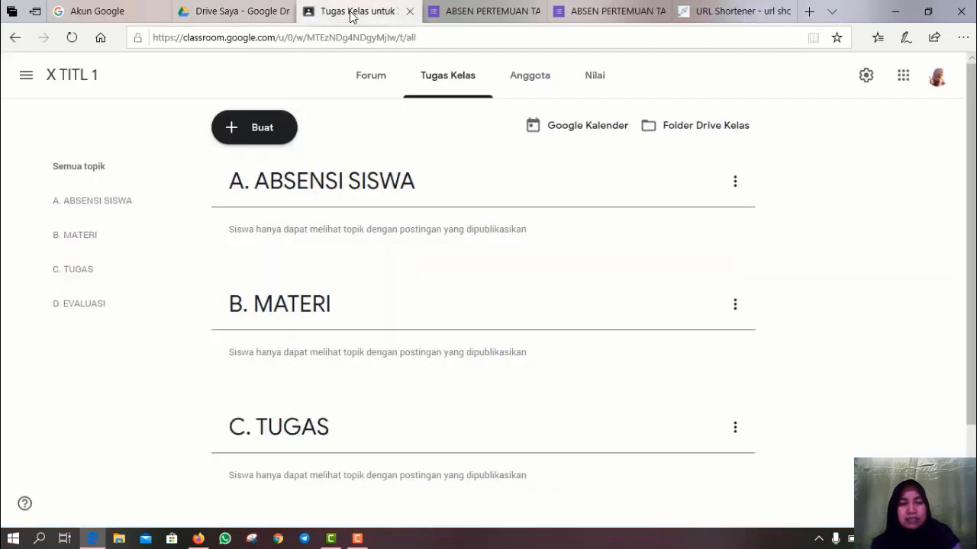
click(240, 136)
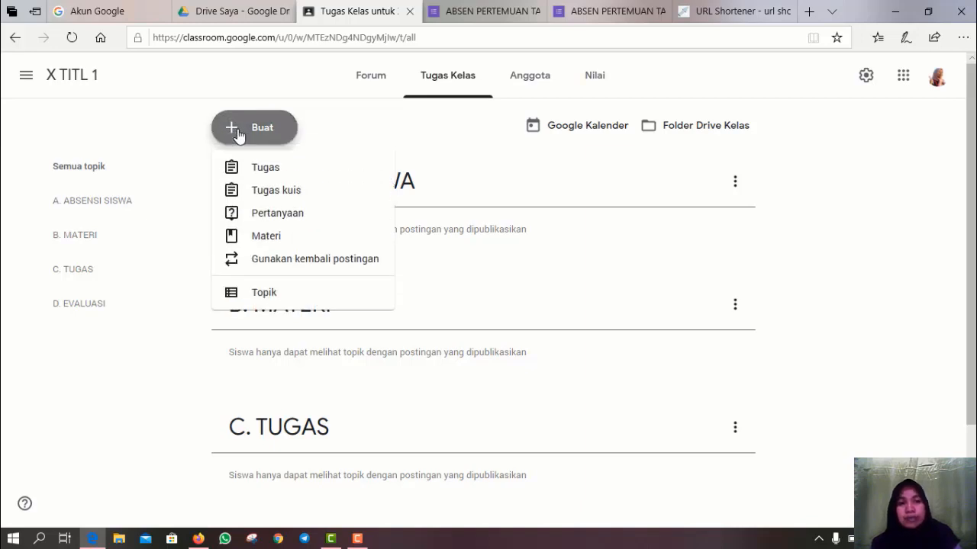
click(249, 240)
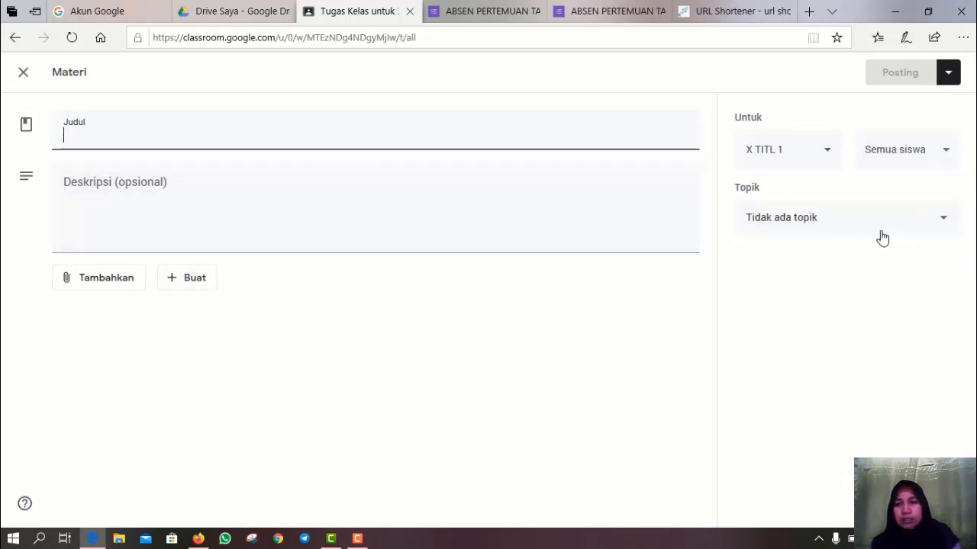
click(943, 220)
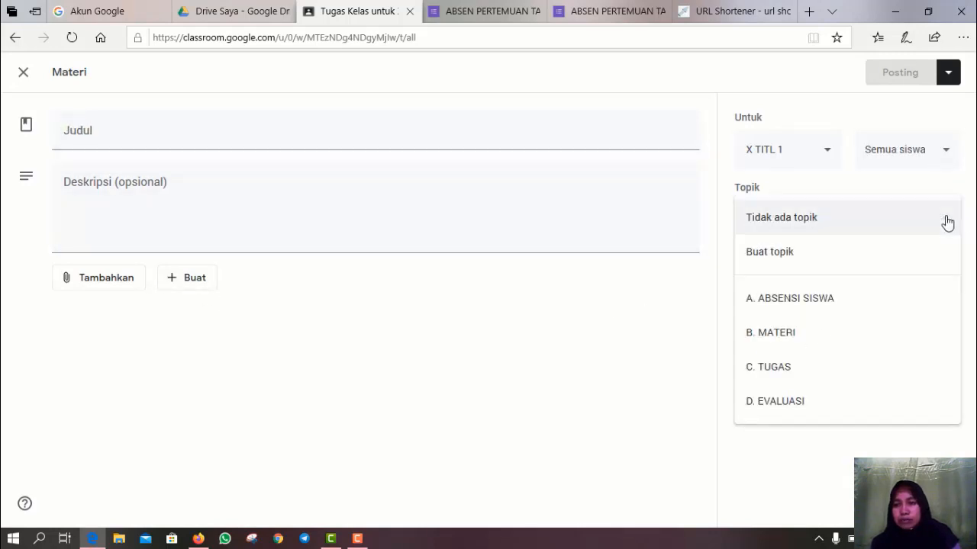
click(827, 303)
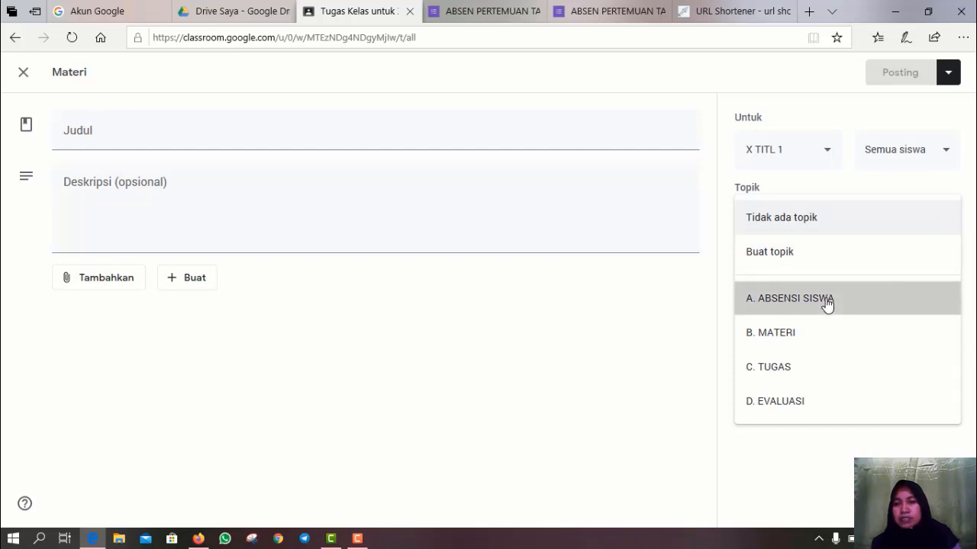
- Keep the post addressed to class X TITL 1 and all students
click(828, 157)
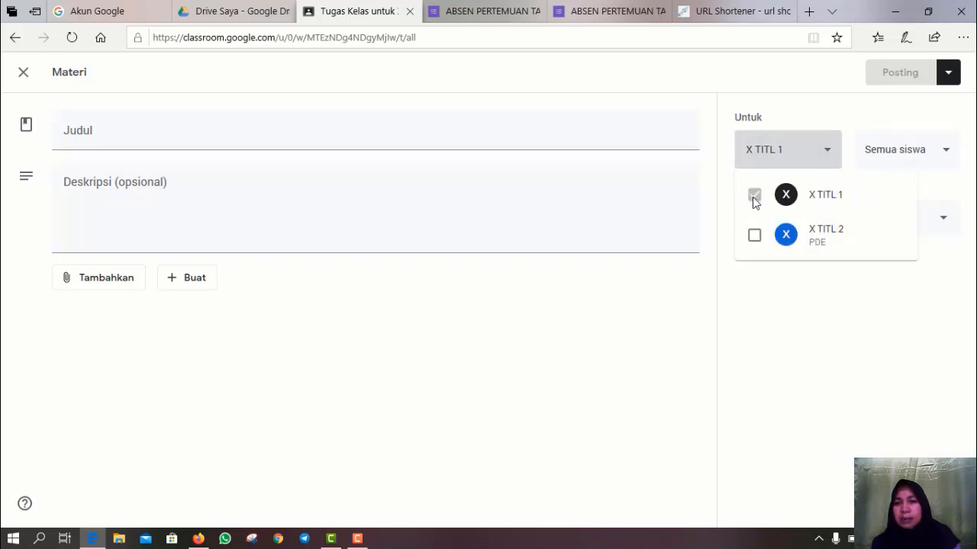
click(954, 156)
click(949, 152)
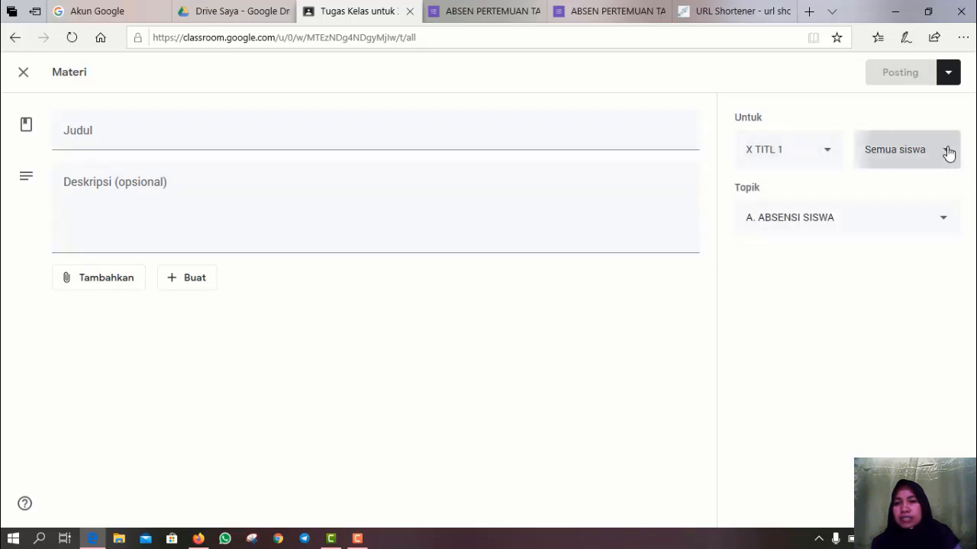
click(949, 153)
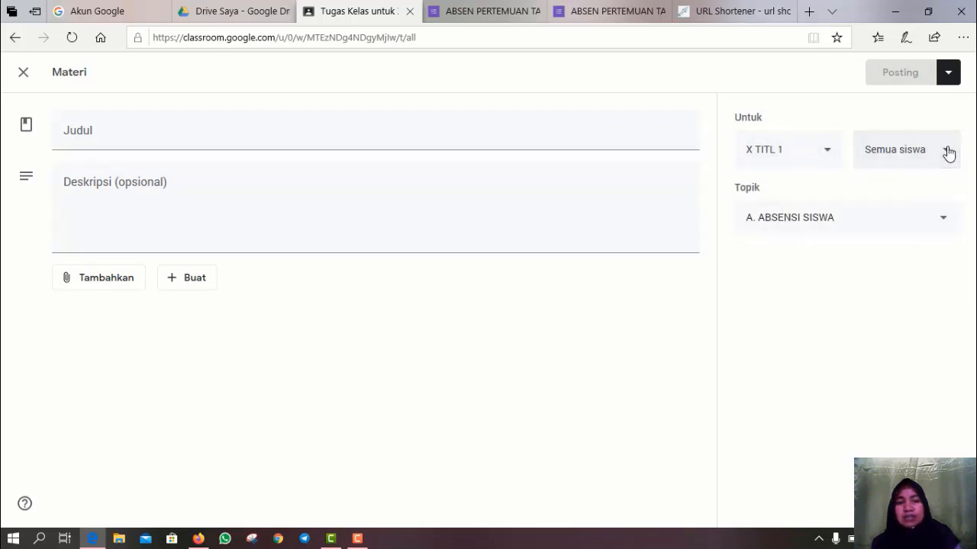
- Title the post 'ABSEN KEGIATAN PEMBELAJARAN 18 JUNI 2020'
click(141, 126)
mouse_move(90, 6)
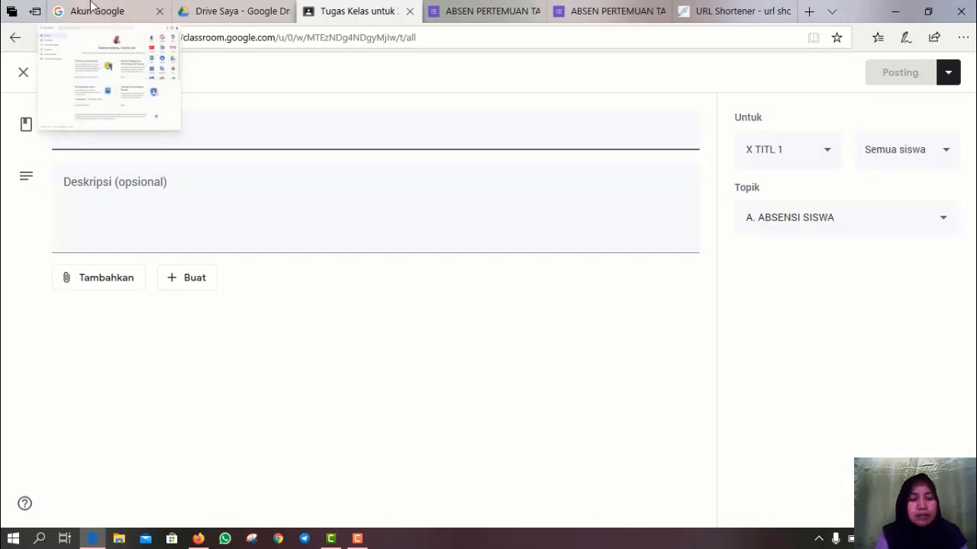
text(A)
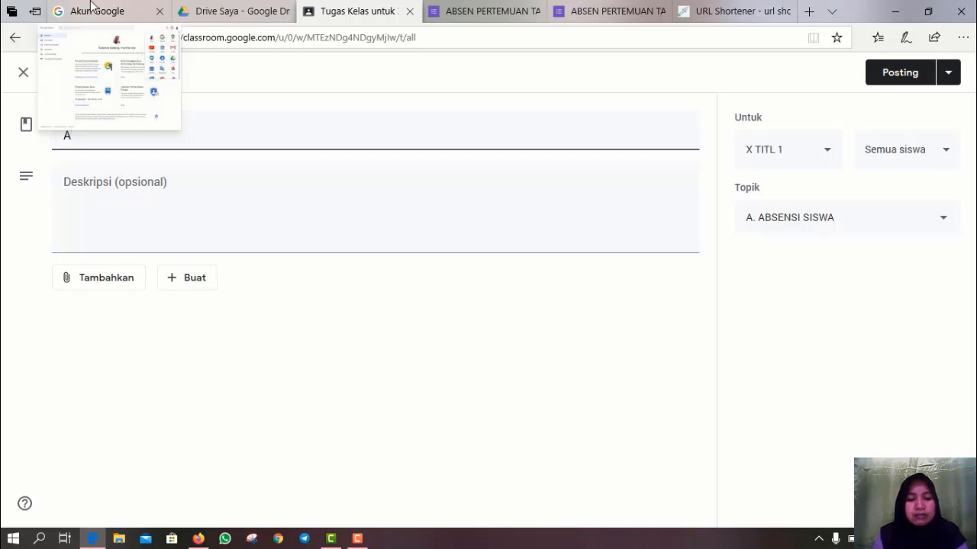
text(BSEN )
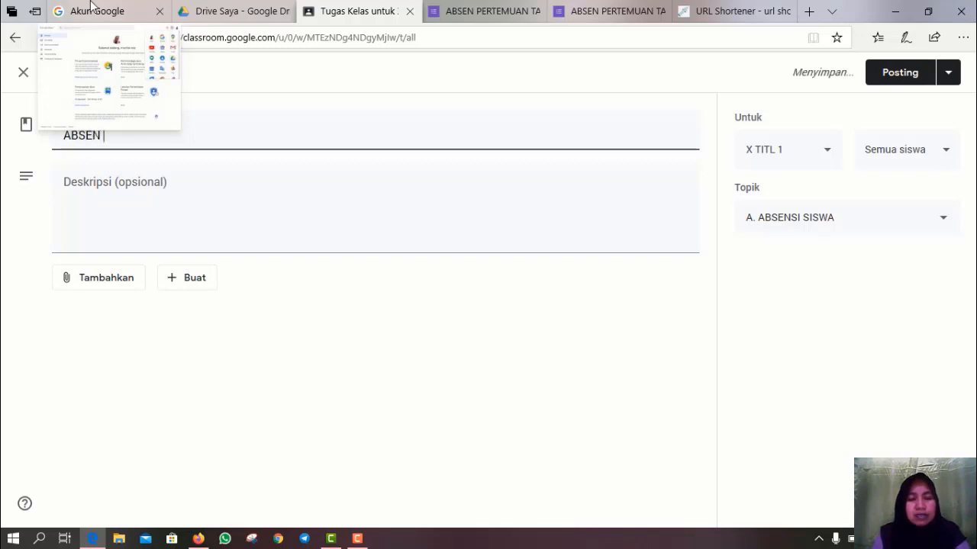
text(18 JUN)
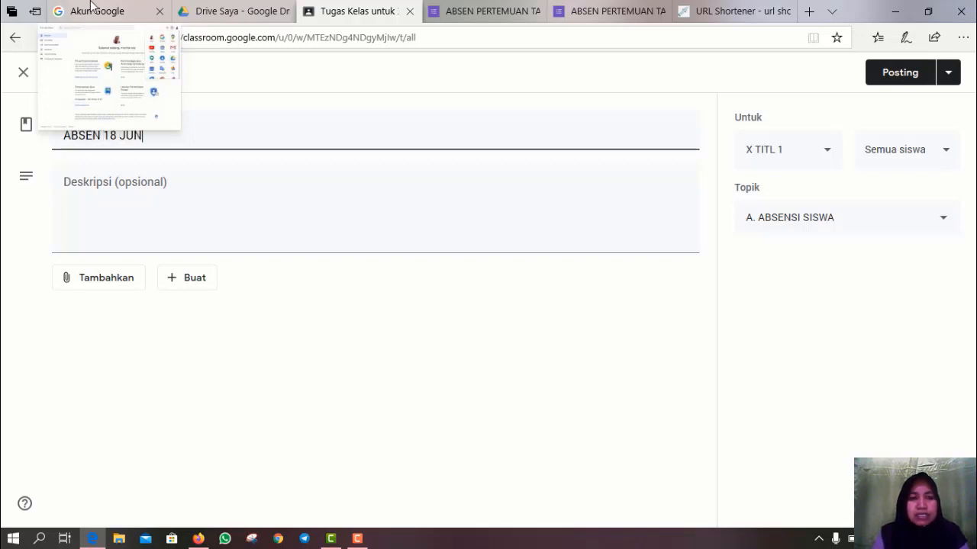
text(I 2020)
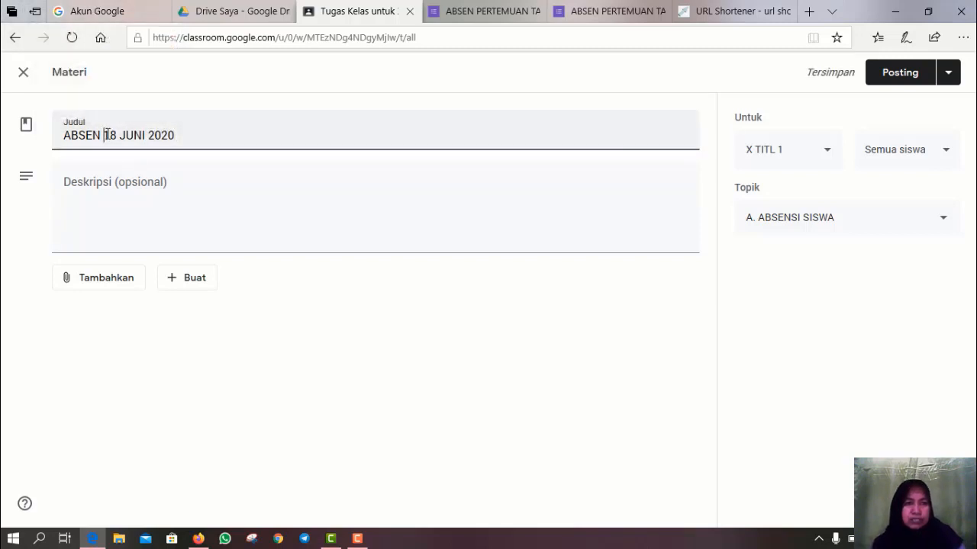
text(KEG)
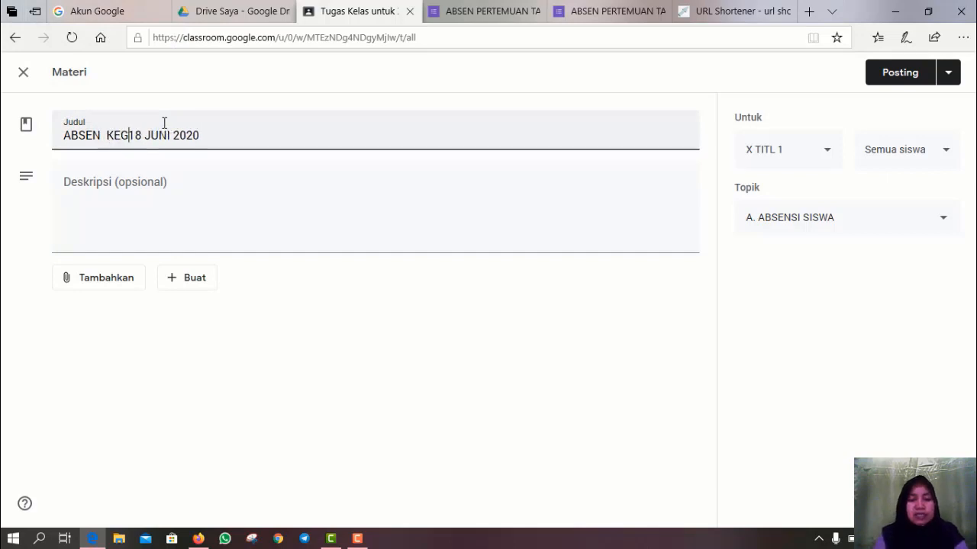
text(IATAN PE)
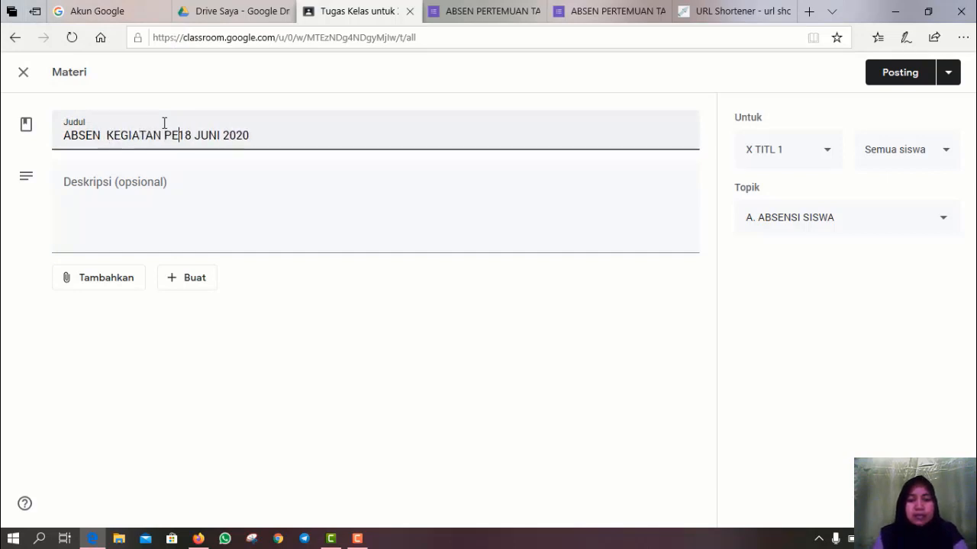
text(MBELAJARAN)
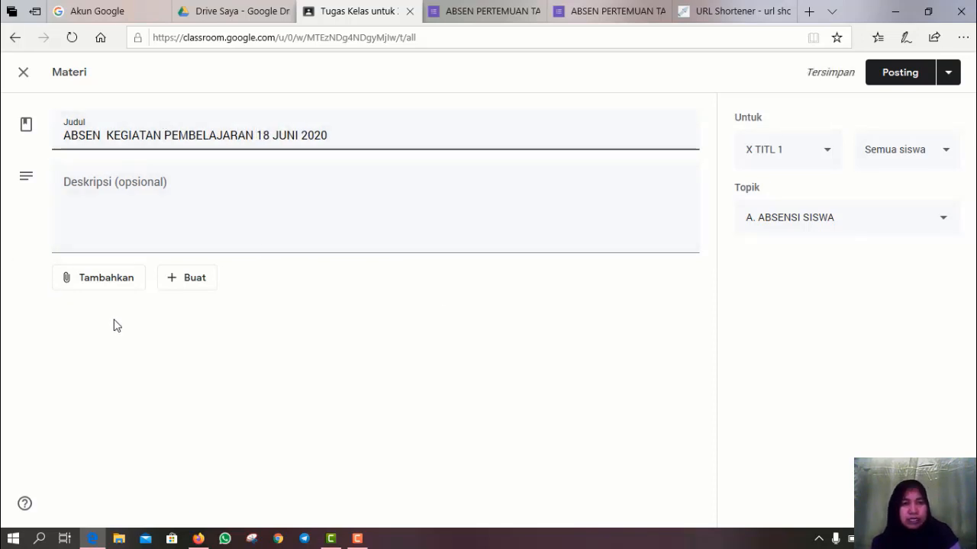
click(75, 207)
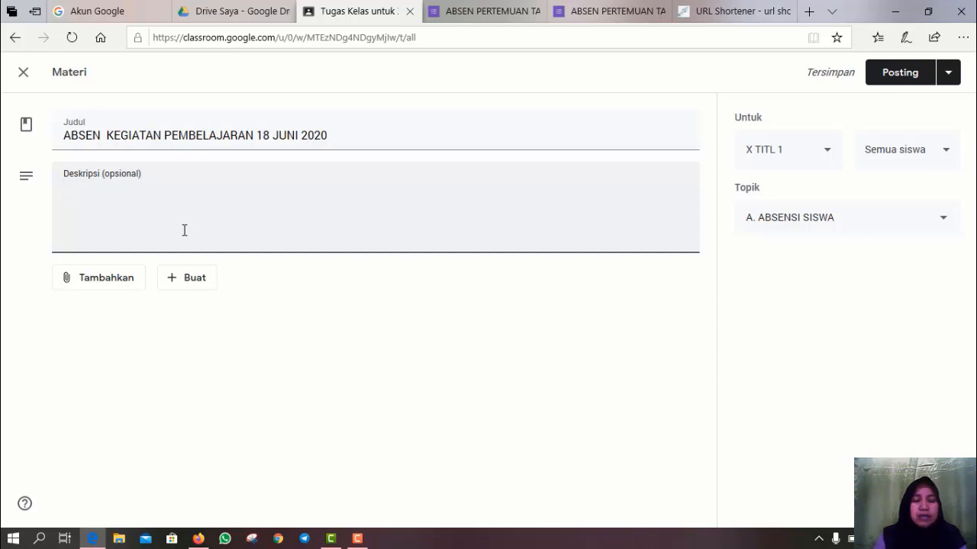
- Write the description: fill attendance once per session, and fix wrong data via edit tanggapan
text(Isilah)
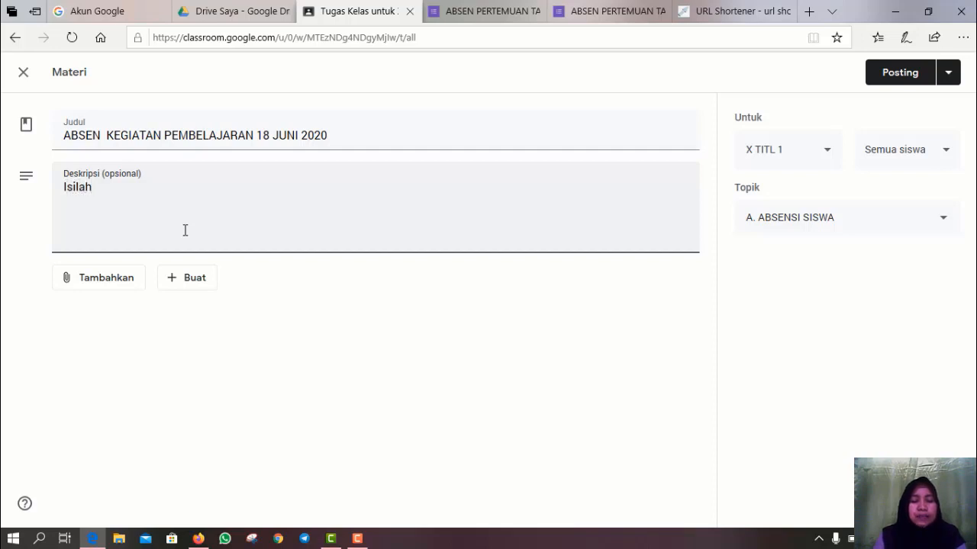
text( absen )
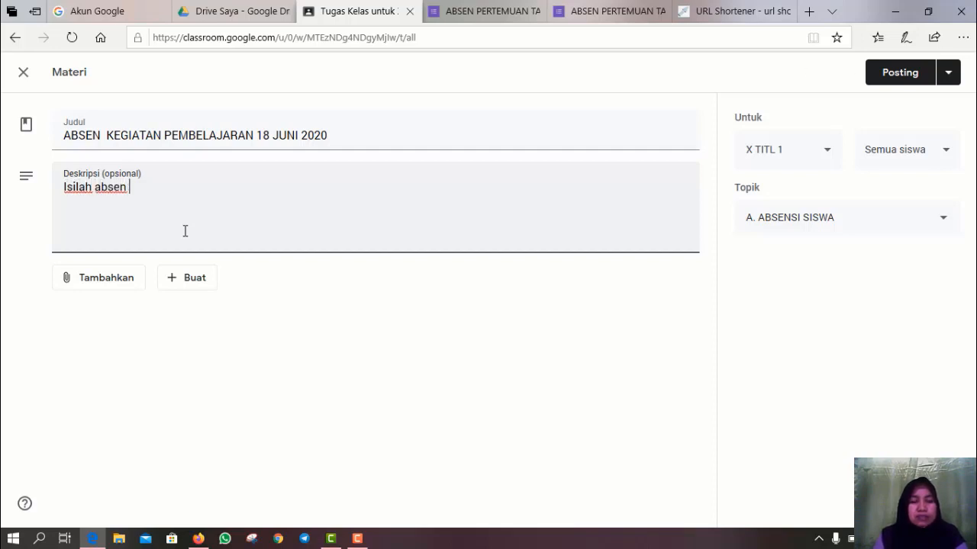
text(setia)
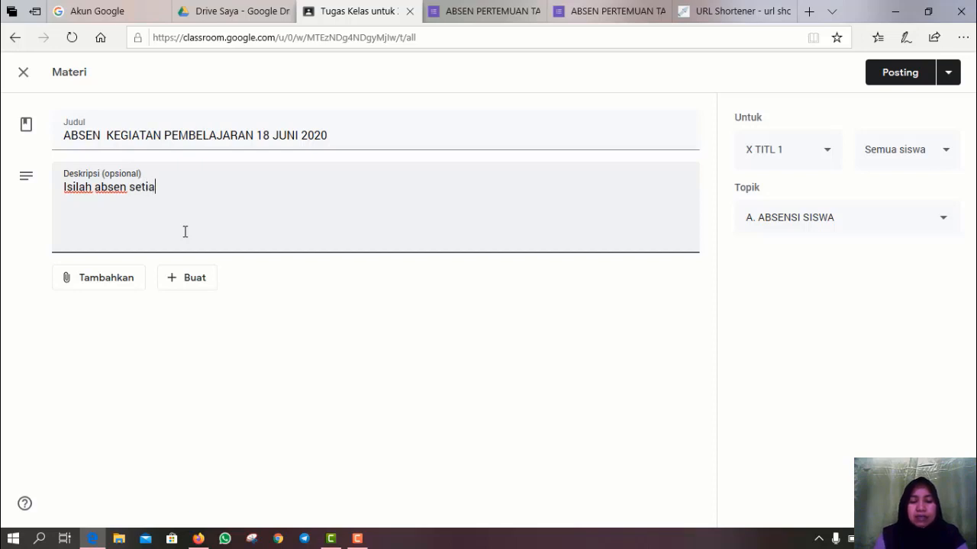
text(p mengik)
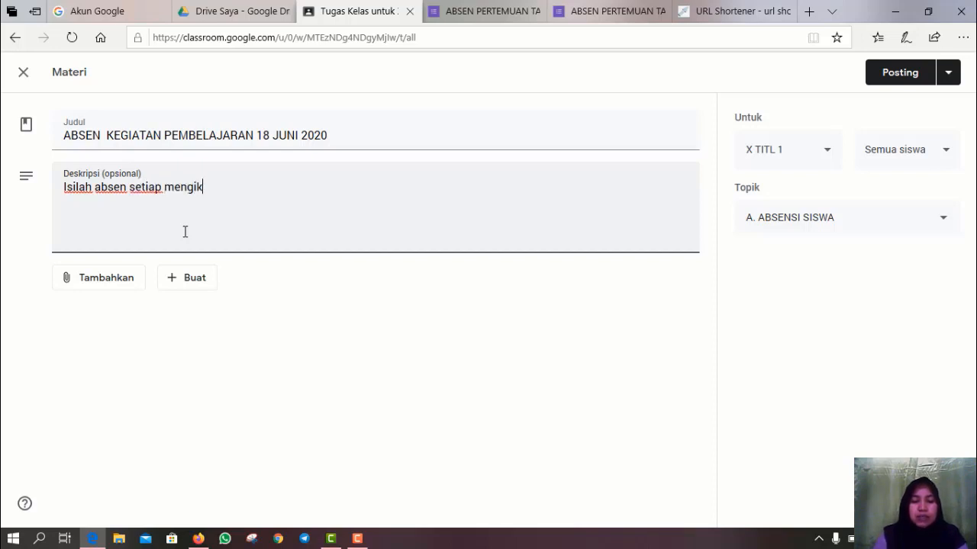
text(uti kegiatan, )
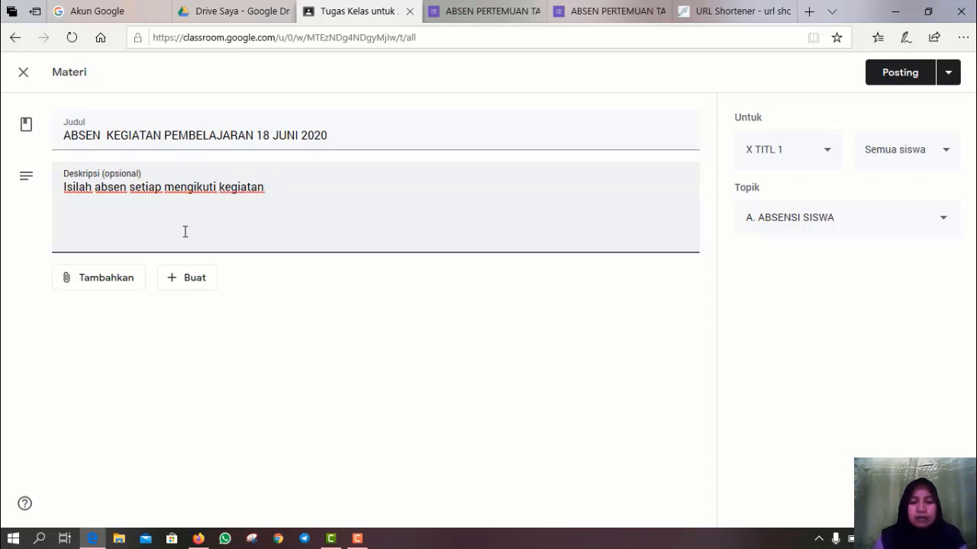
text(pengi)
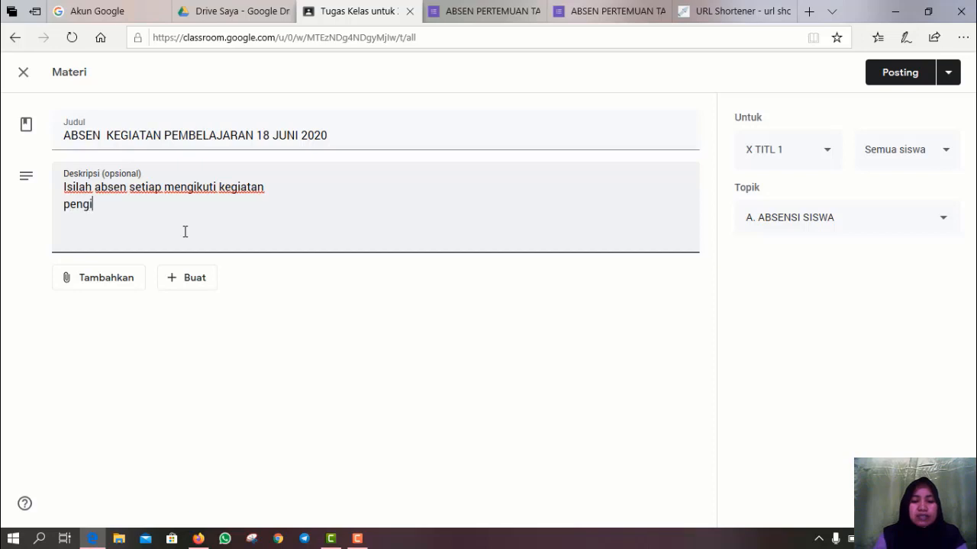
text(sisn han)
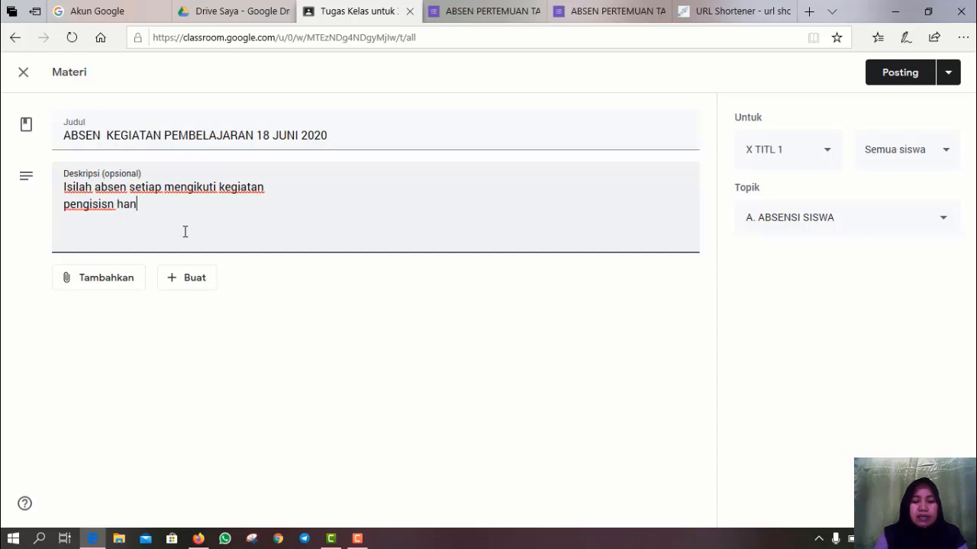
text(ya bisa)
key(BackSpace)
key(BackSpace)
text(as dilakukan 1)
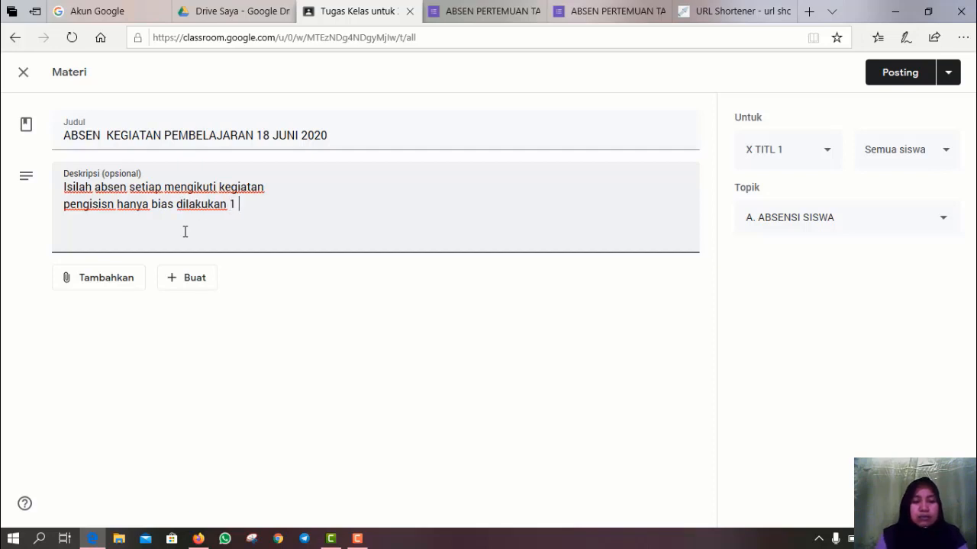
text( kali)
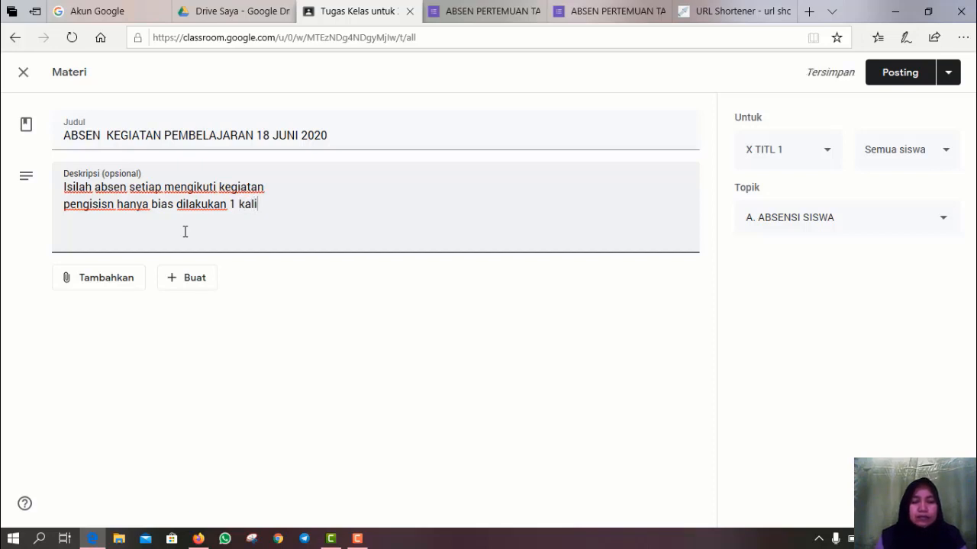
key(Return)
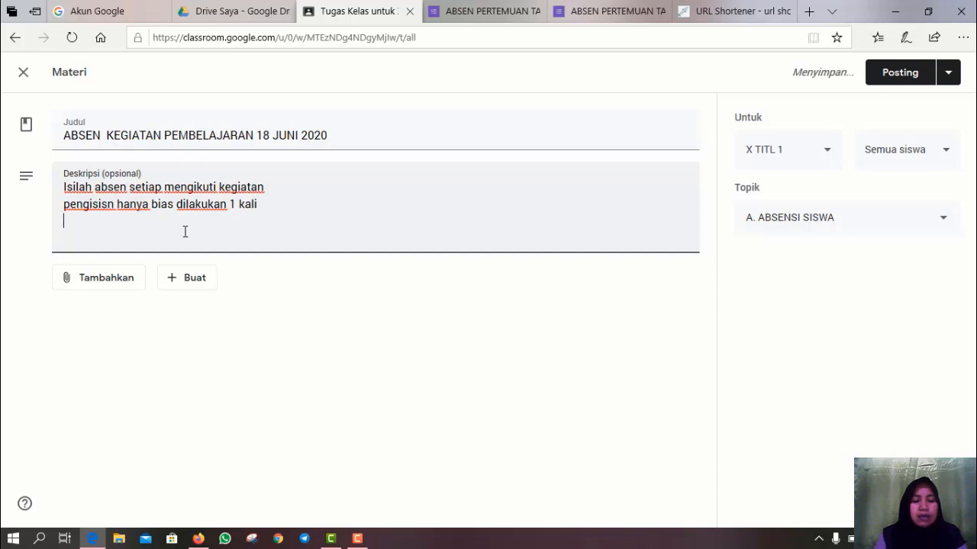
text(Apabila )
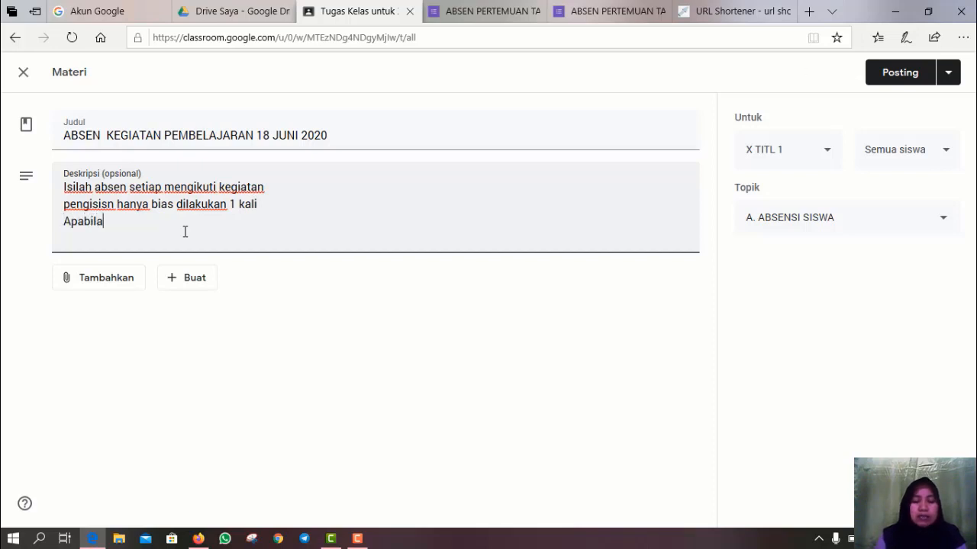
text(data yan)
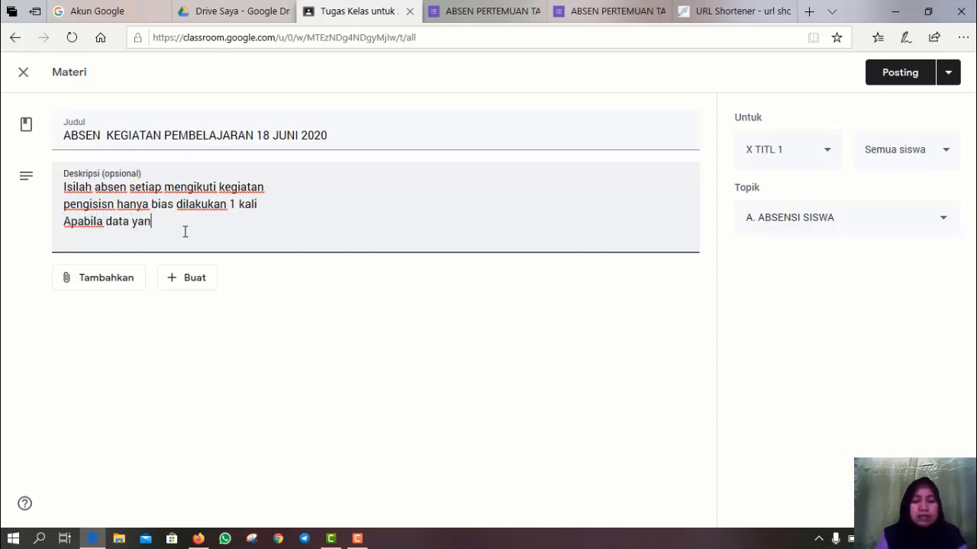
text(g didi)
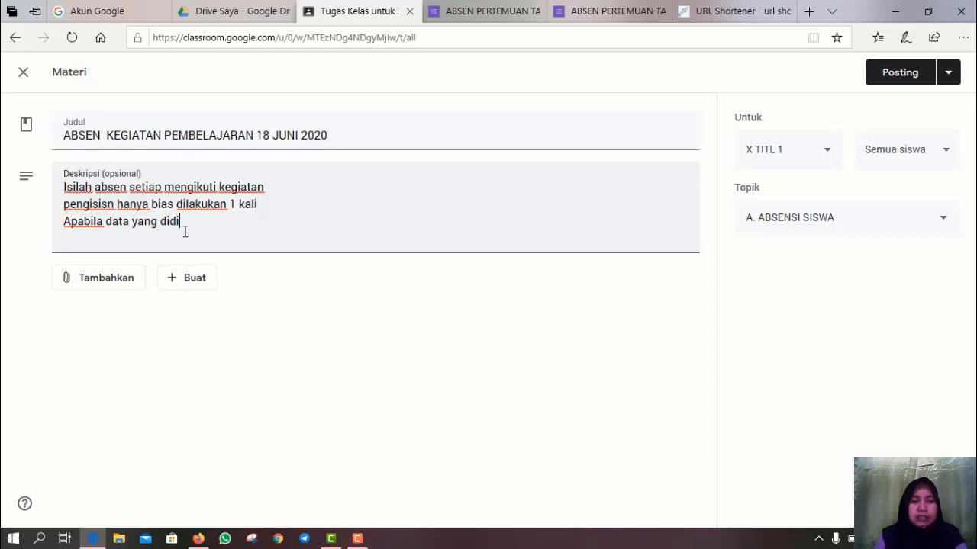
key(BackSpace)
key(BackSpace)
key(BackSpace)
key(BackSpace)
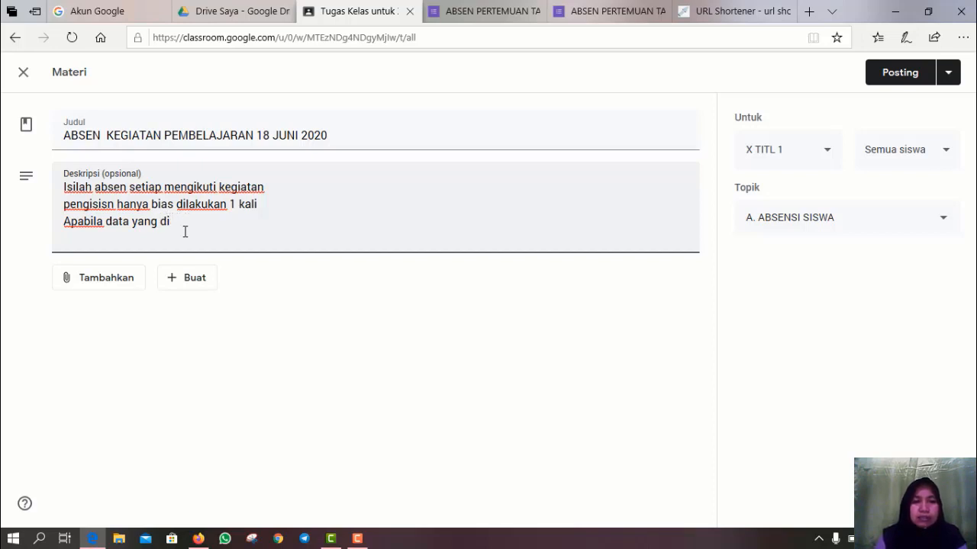
text(isikan salah atau)
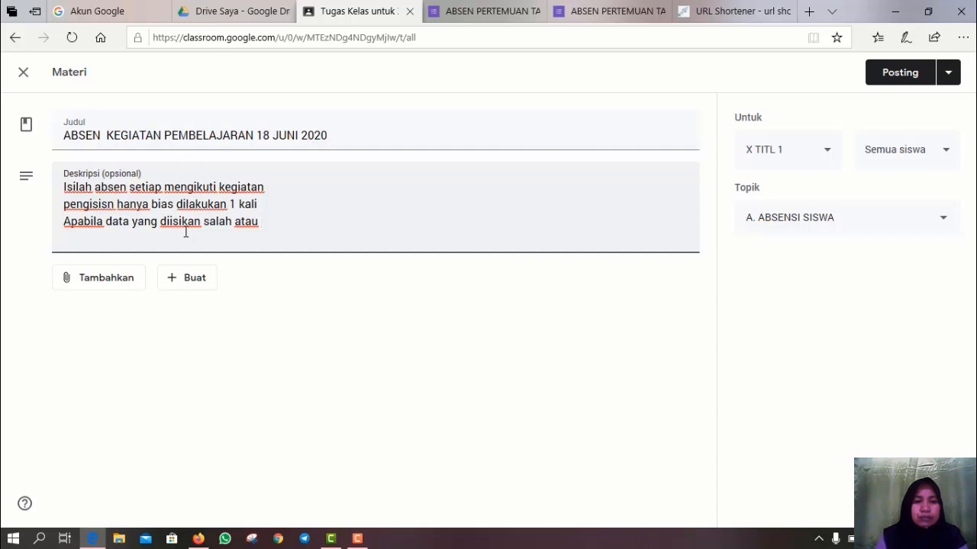
text( kuaran)
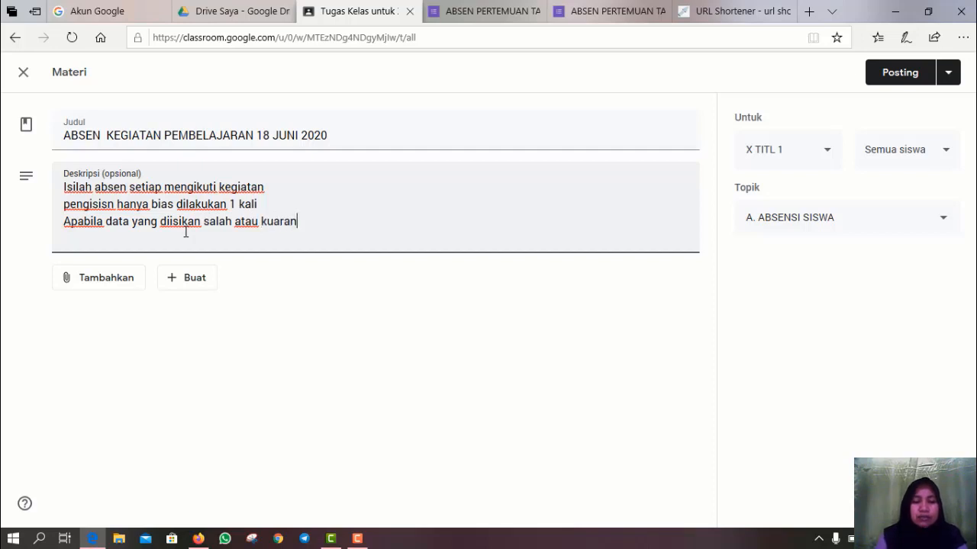
text(g tepat )
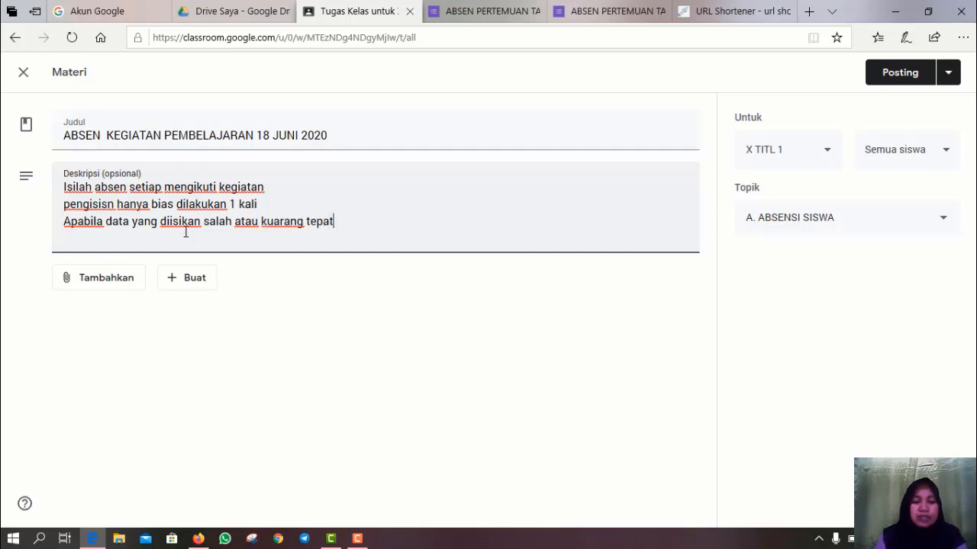
text(silahka)
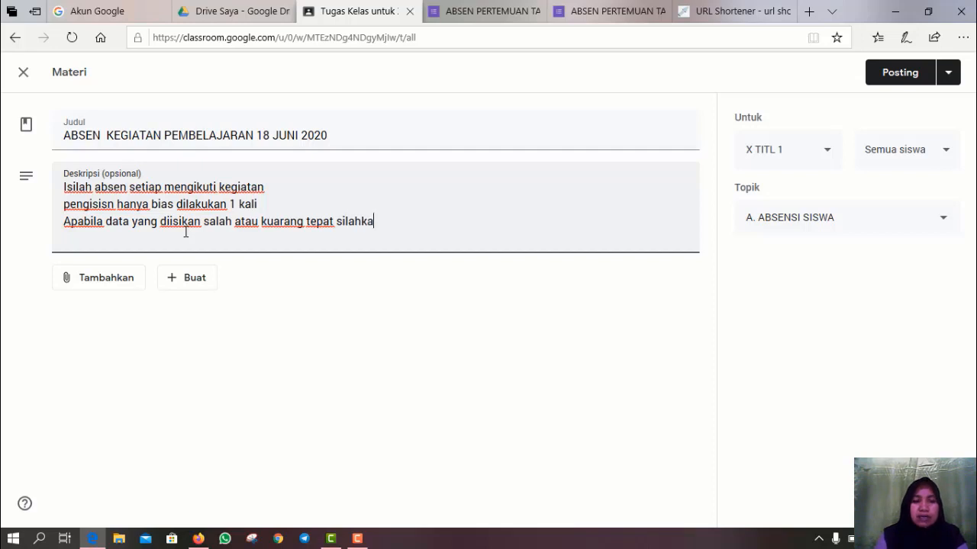
text(n perba)
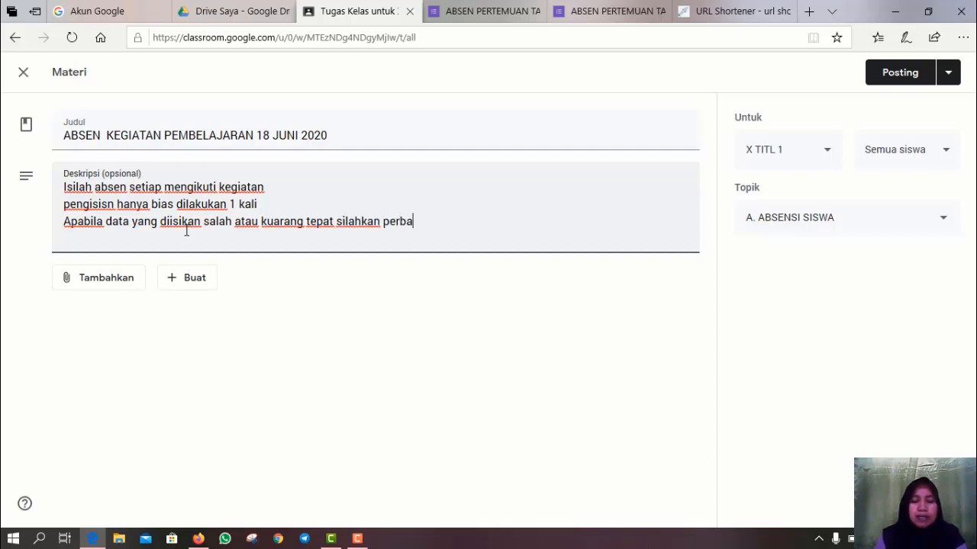
text(iki r)
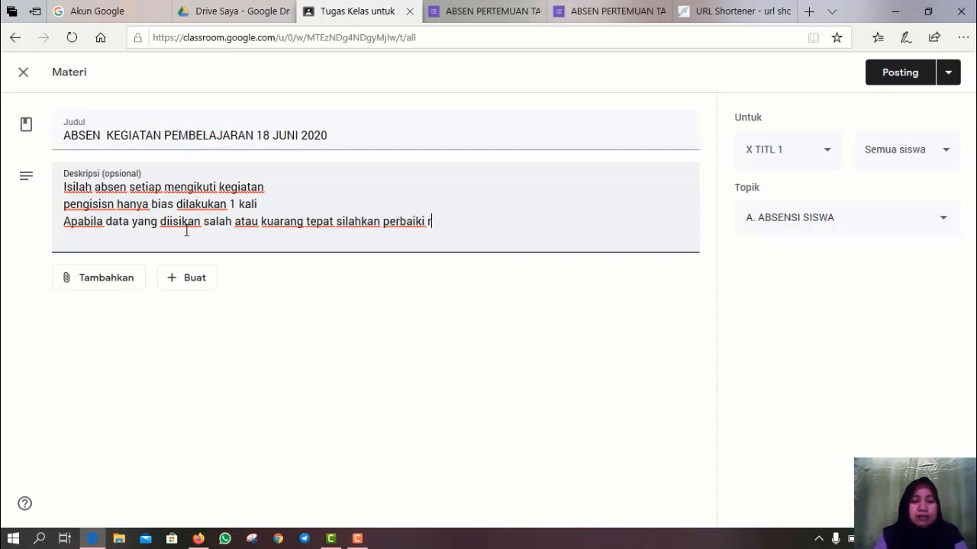
text(es)
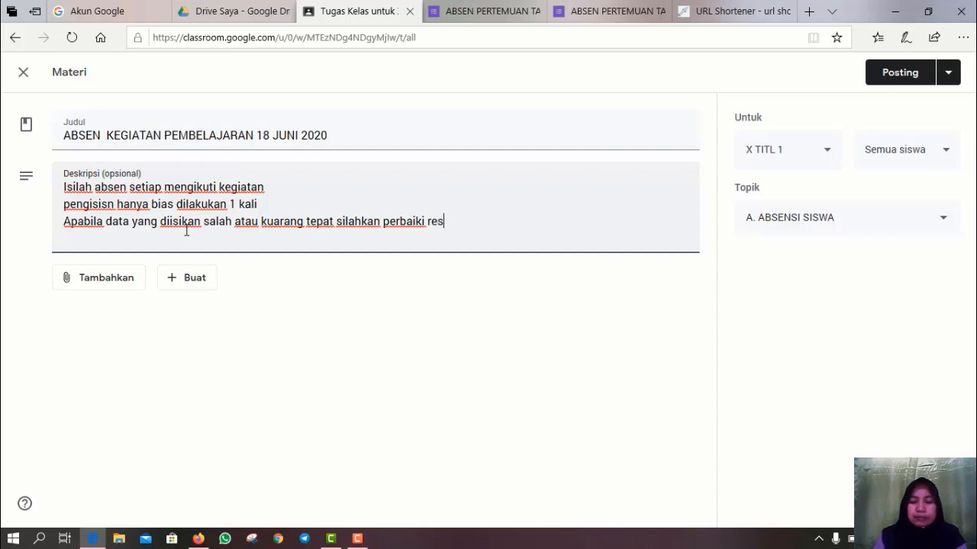
text(opon)
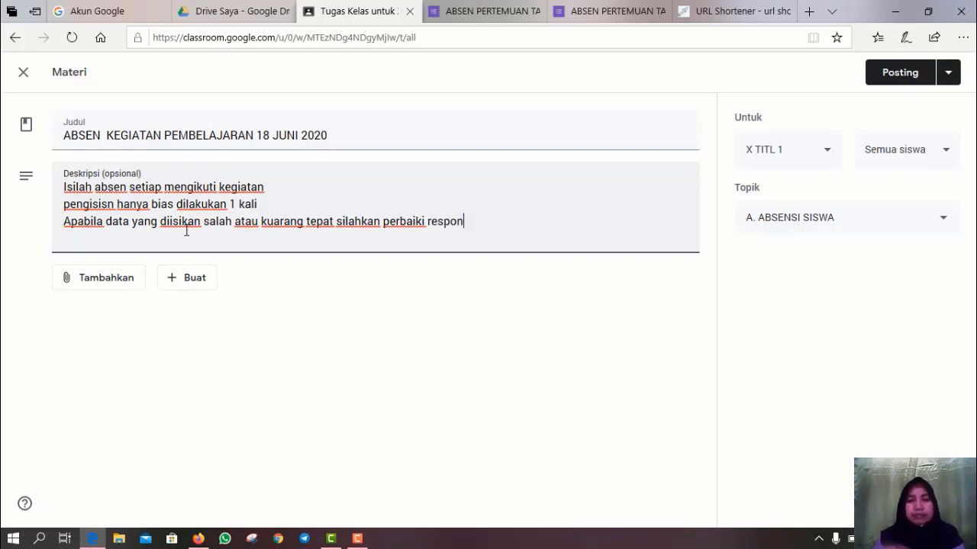
text(nya di)
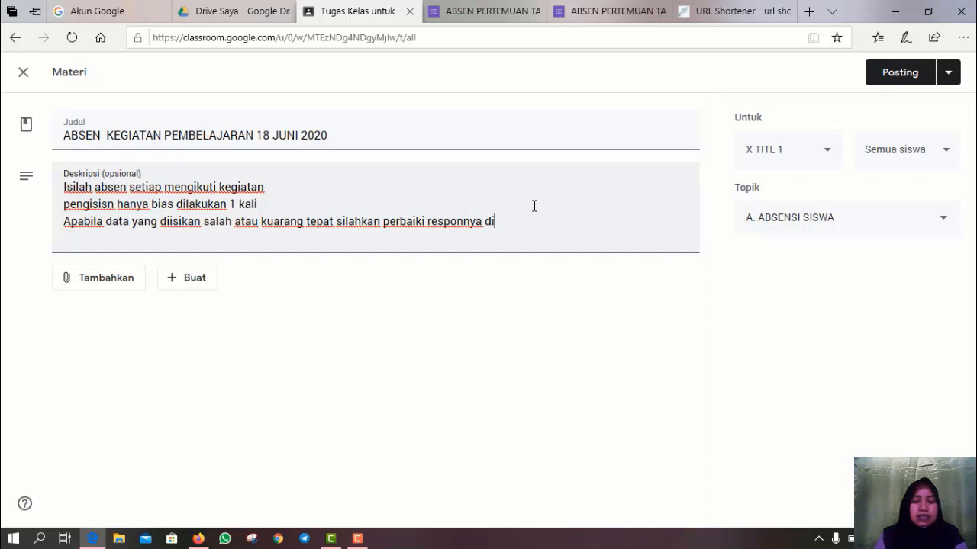
text( edit tanggapan.)
text(K)
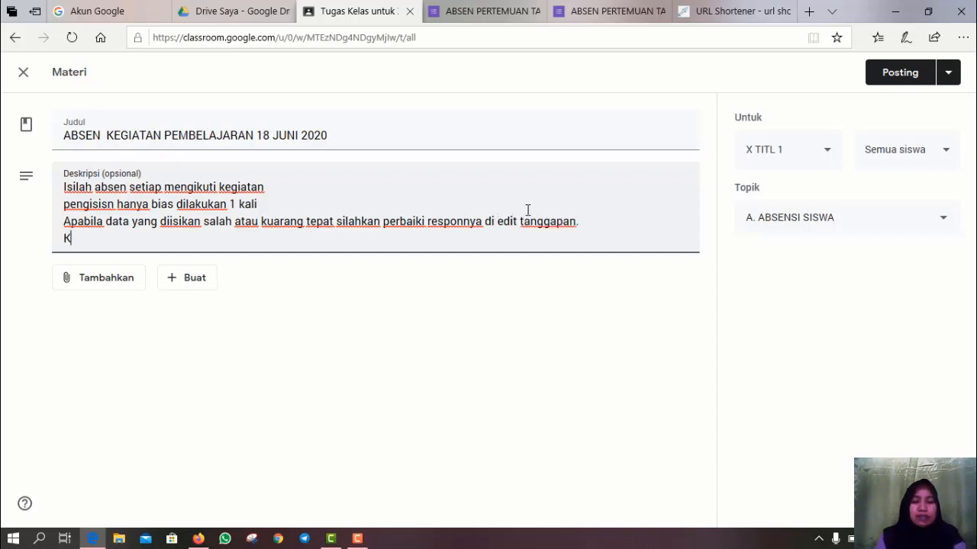
text(egiatan h)
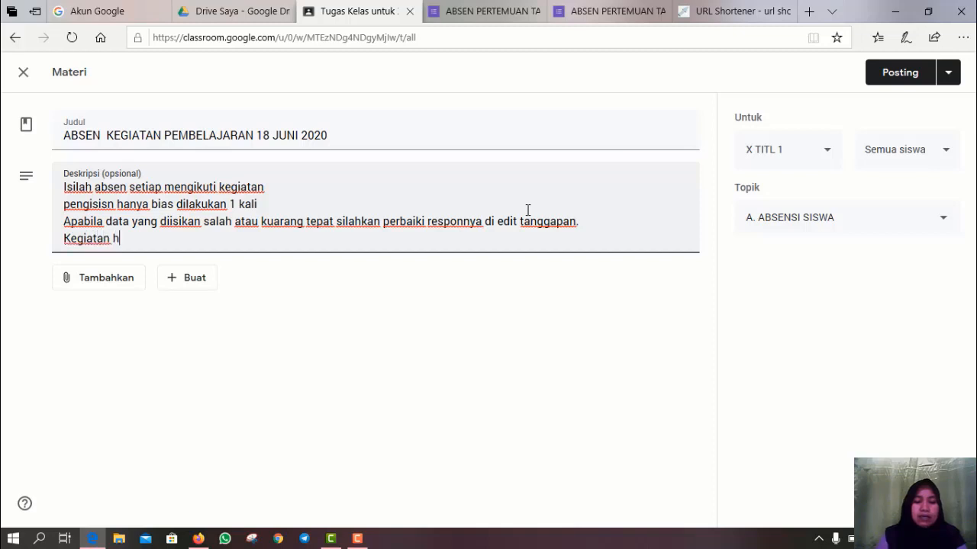
text(ari ini adalah)
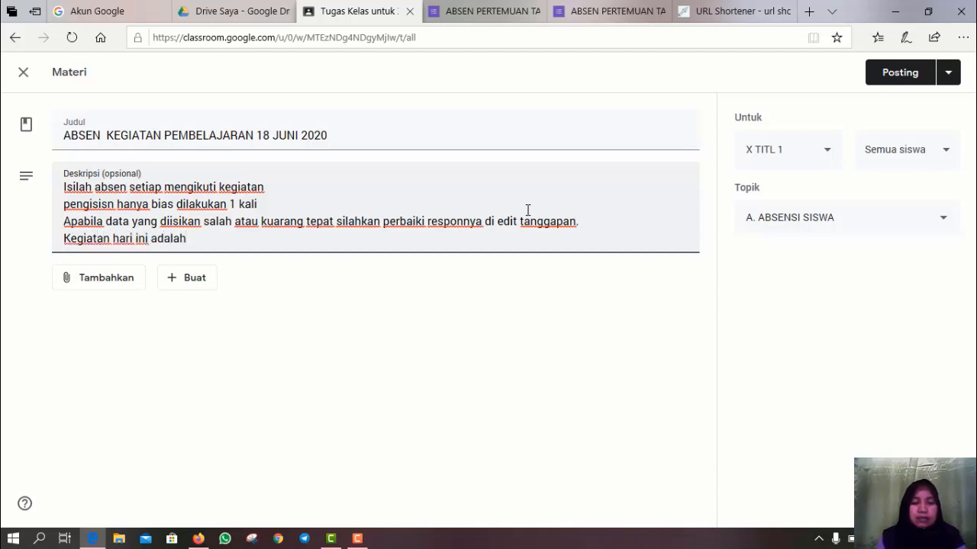
text( didk)
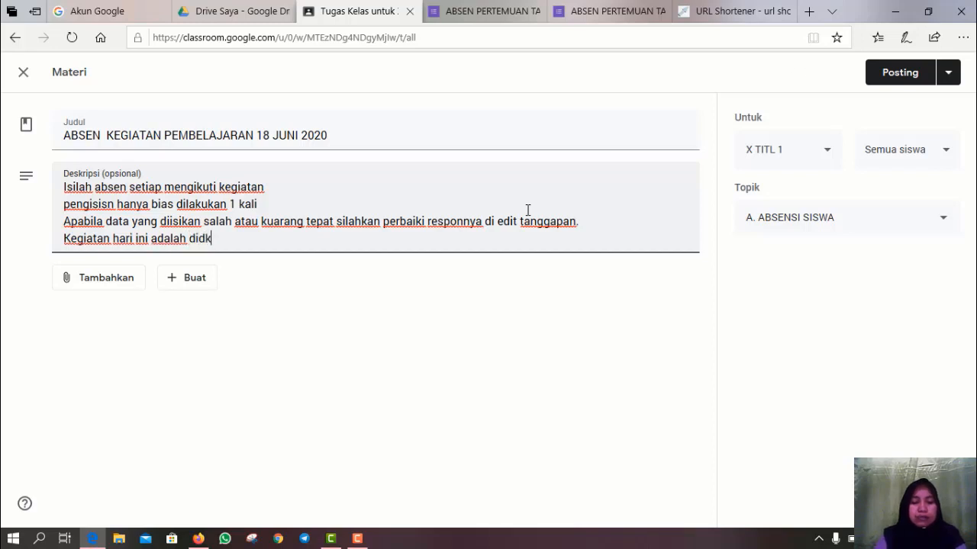
text(usi kelom)
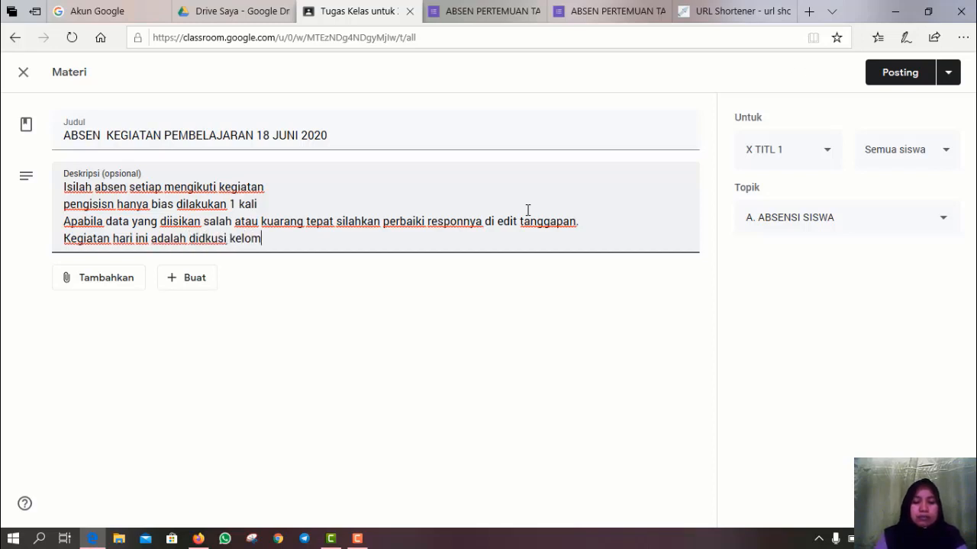
text(pok dan )
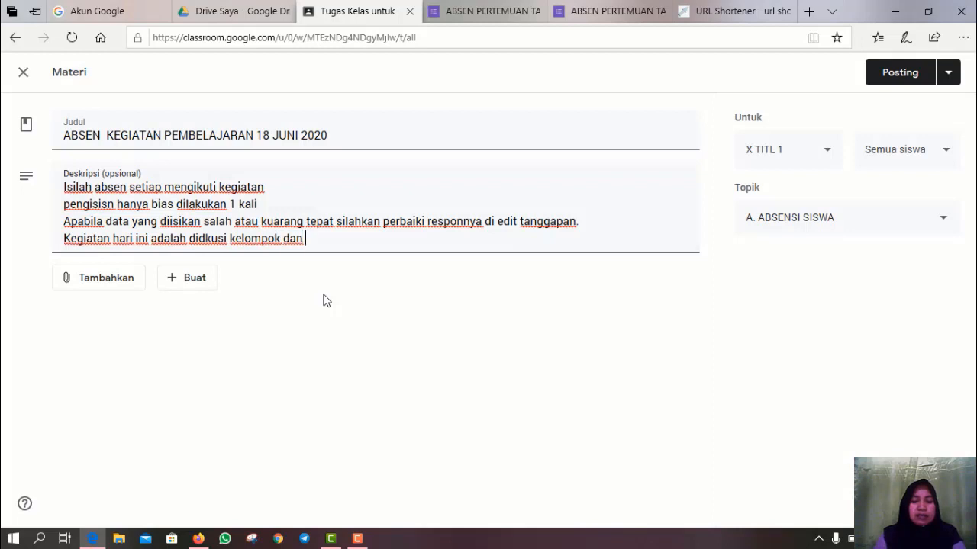
text(presentasi)
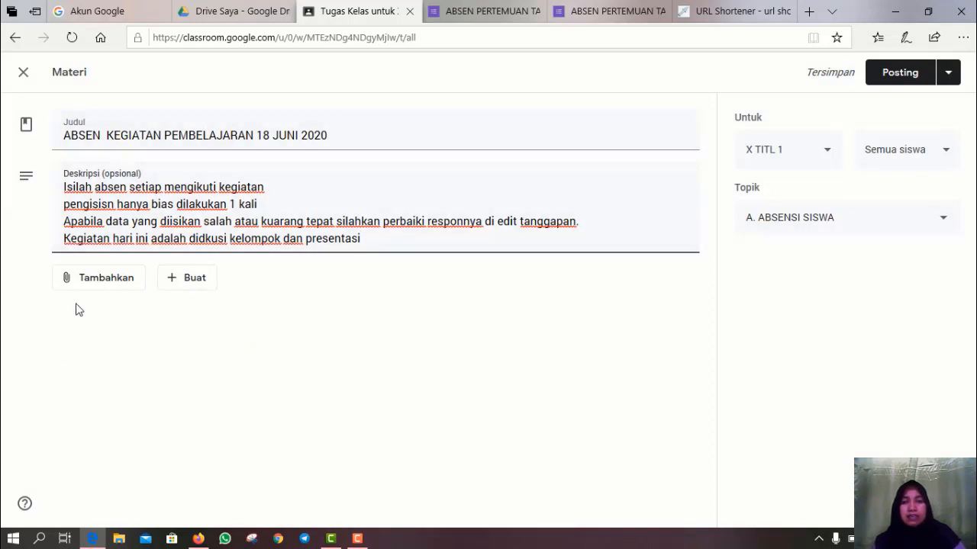
click(111, 281)
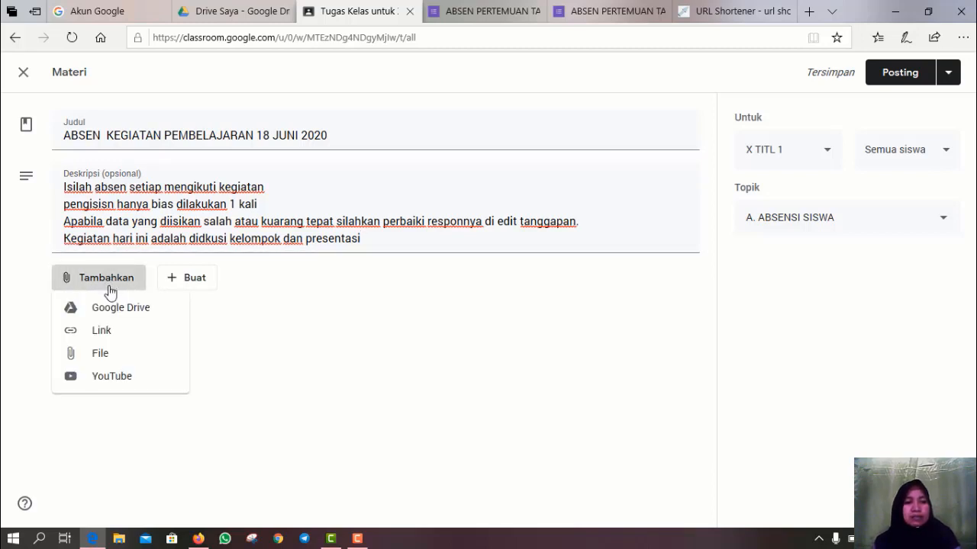
click(101, 331)
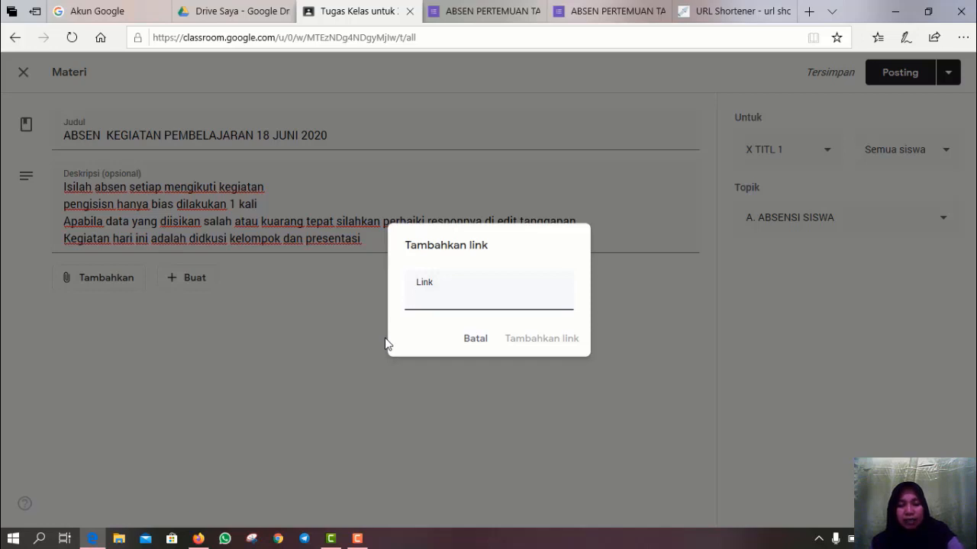
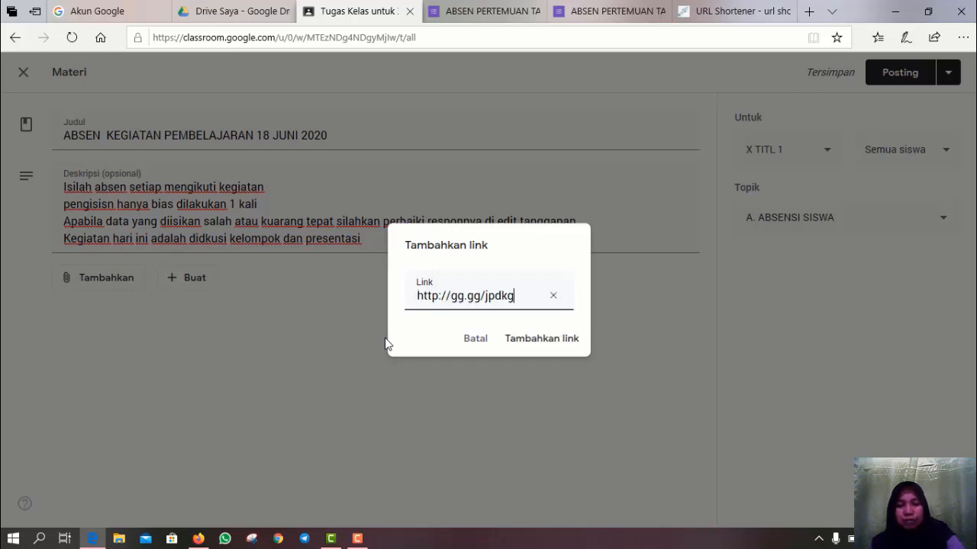
click(543, 340)
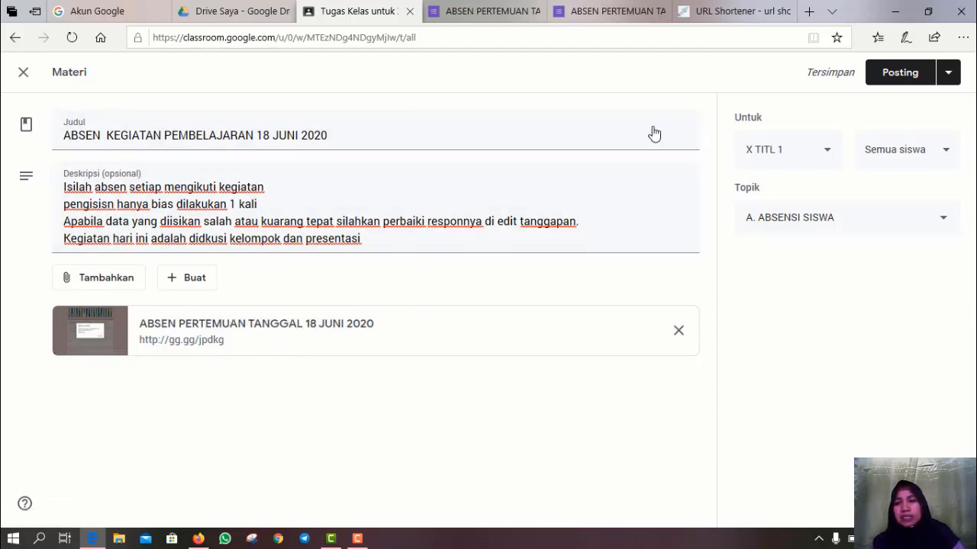
- Post the attendance material and open its options menu in the class work list
click(892, 78)
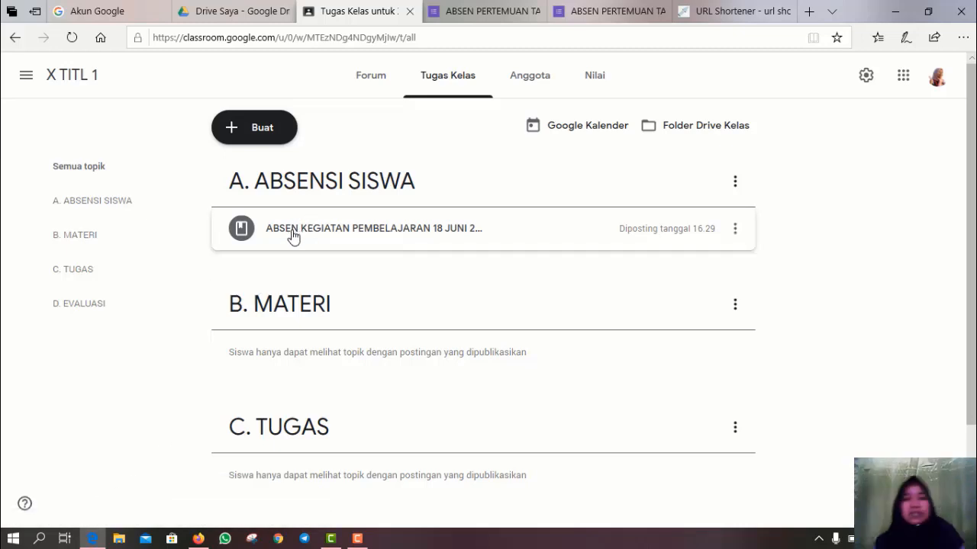
click(735, 229)
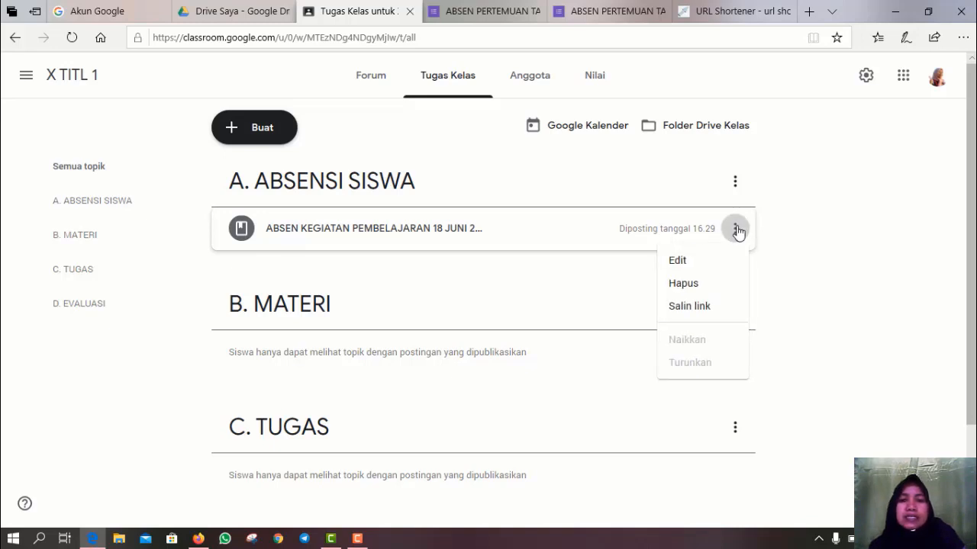
- Retitle the post 'A.1 ABSEN KEGIATAN PEMBELAJARAN 18 JUNI 2020' and save it
click(687, 265)
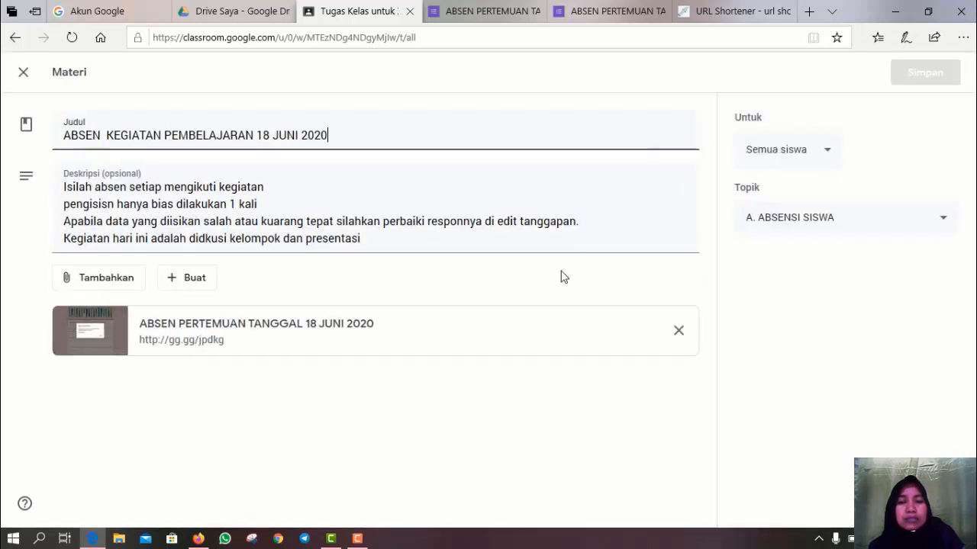
click(65, 137)
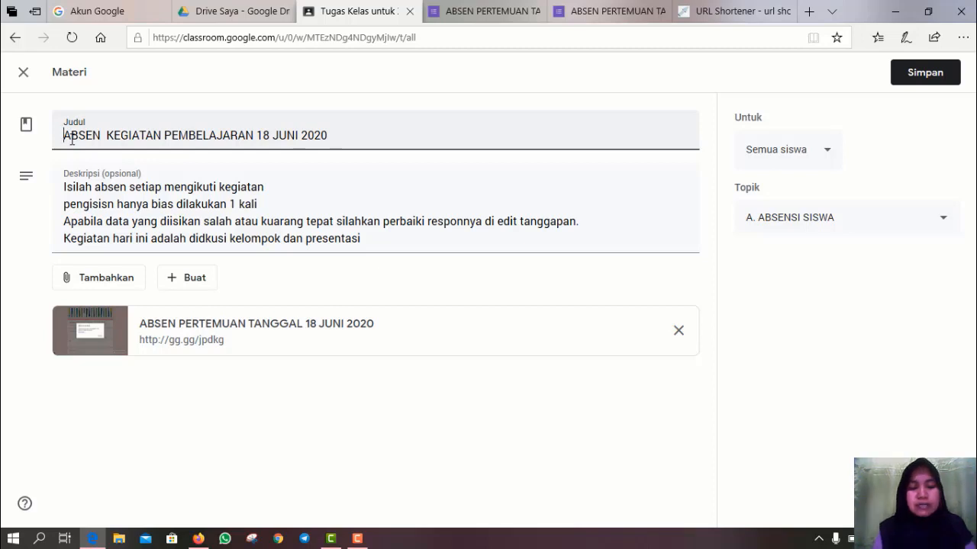
text(A)
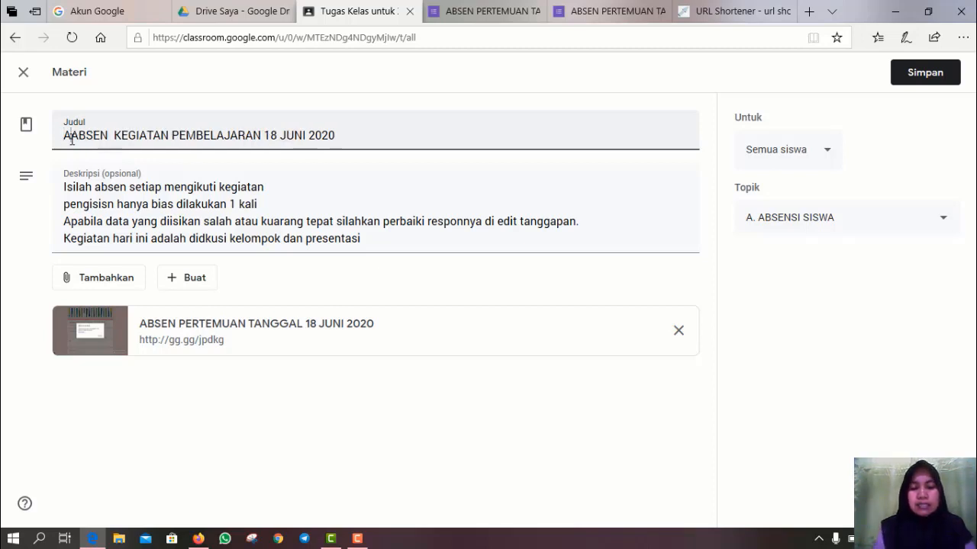
text(.1)
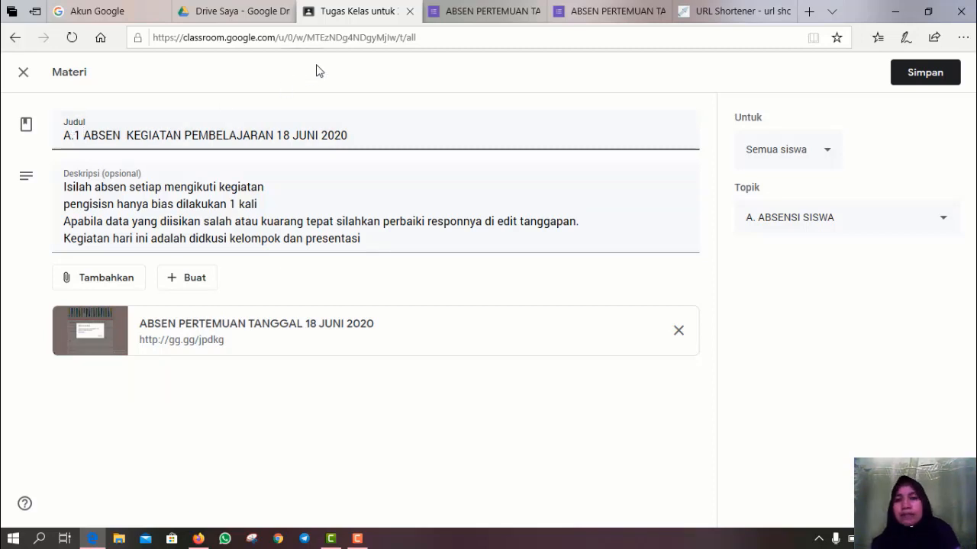
click(907, 77)
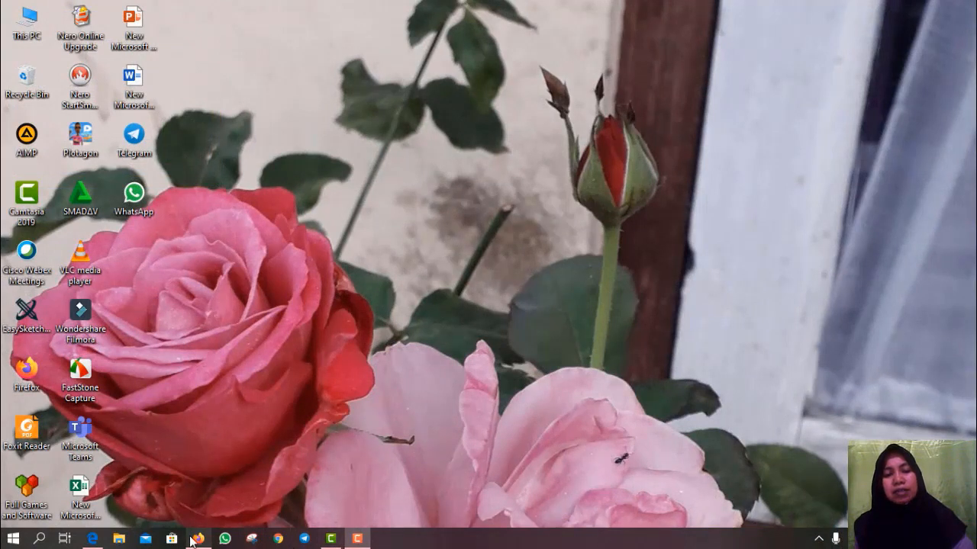
- Open X TITL 1's Tugas Kelas list in Firefox and expand the A.1 ABSEN attendance post
click(197, 538)
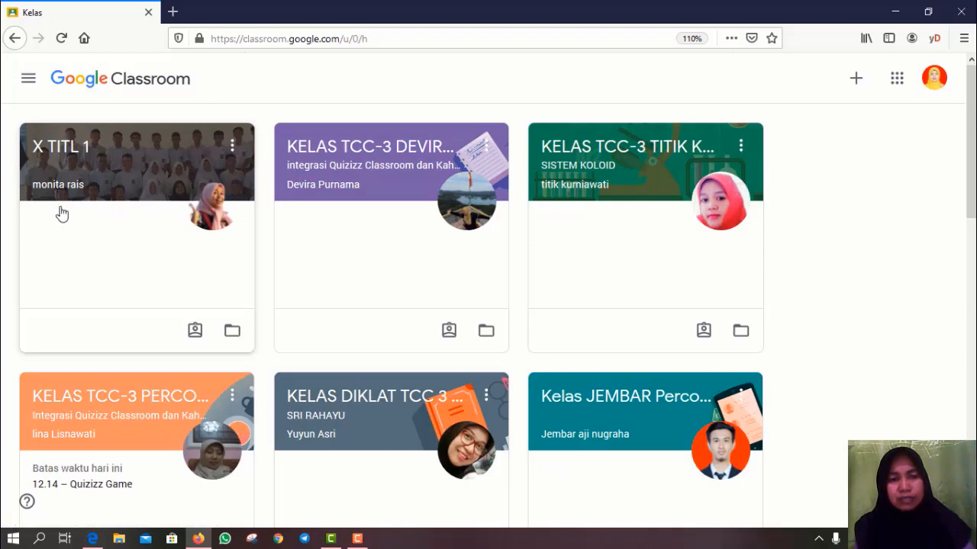
click(126, 184)
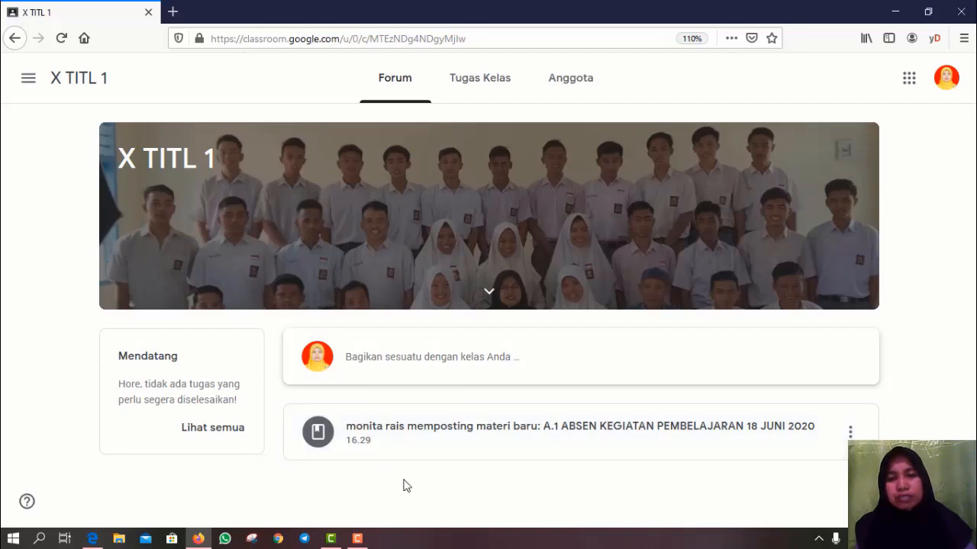
click(489, 87)
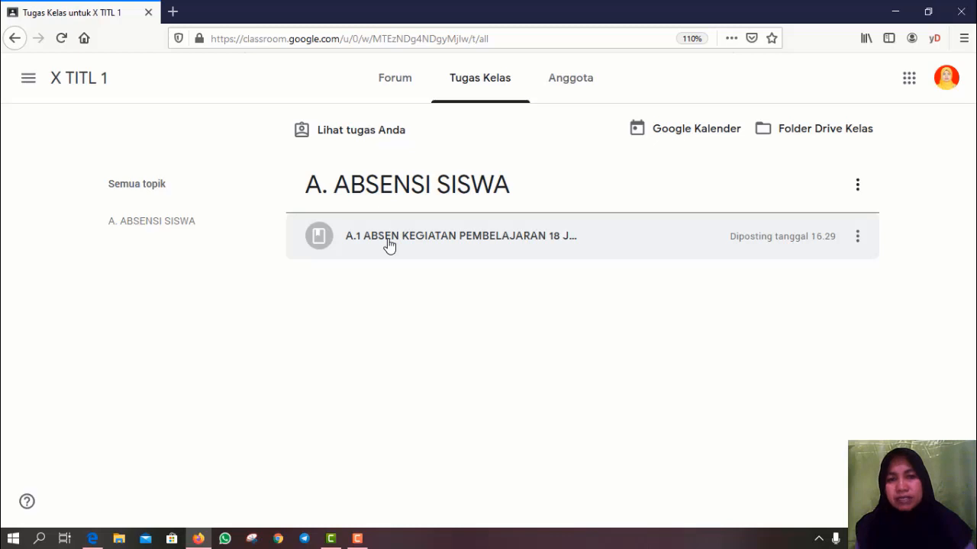
click(389, 245)
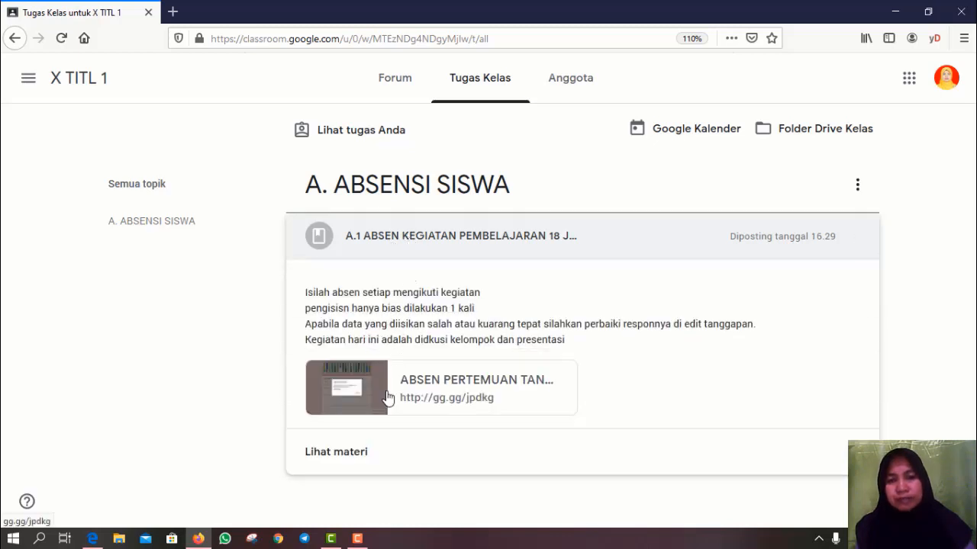
- Open the attendance form link and fill in the student's name and NIS
click(437, 393)
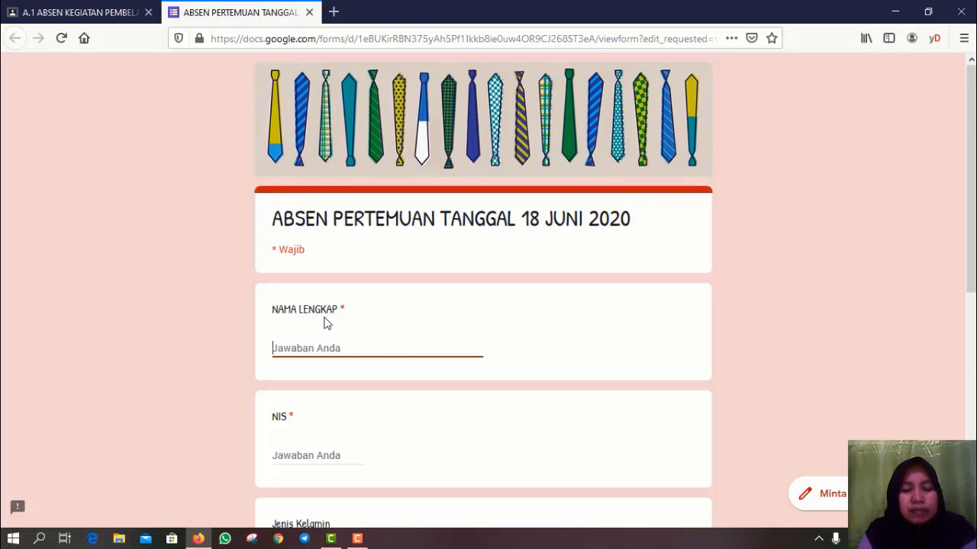
text(RAIS)
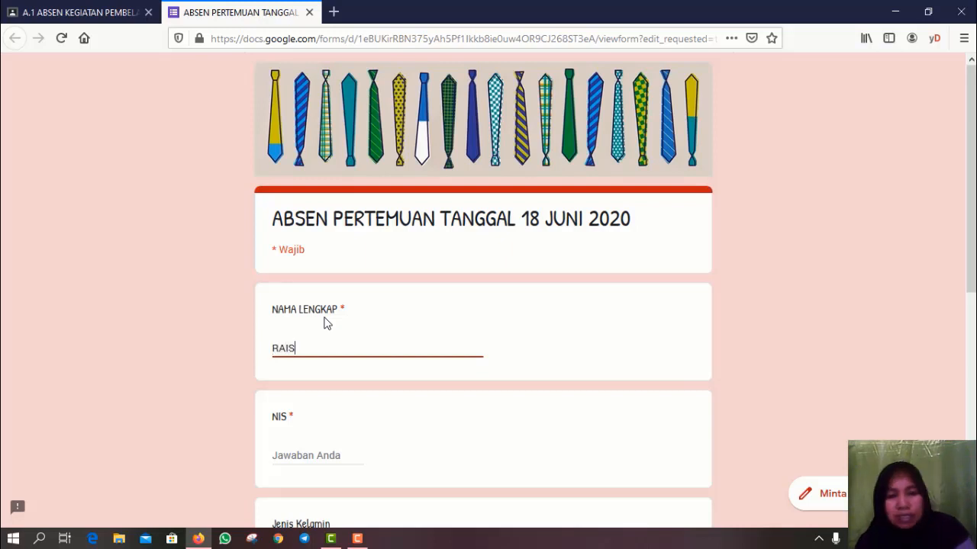
click(296, 462)
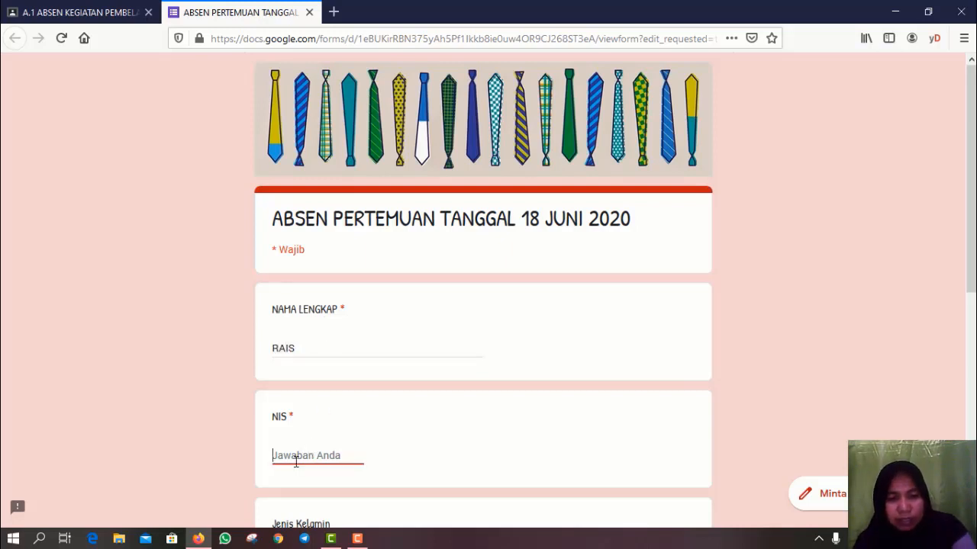
text(234)
- Choose Perempuan for Jenis Kelamin, tick Diskusi kelompok and Presentasi, and submit the form
scroll(395, 416, down, 3)
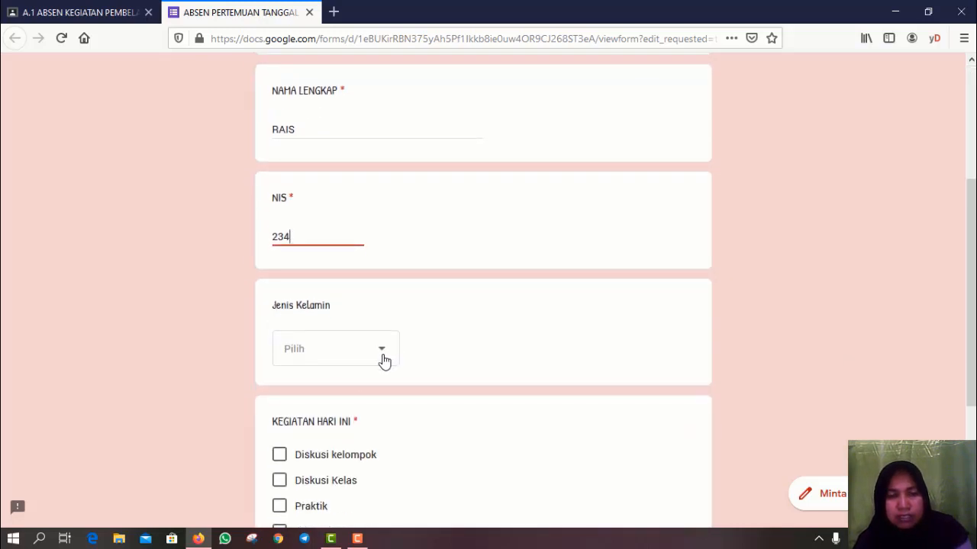
click(382, 359)
click(319, 430)
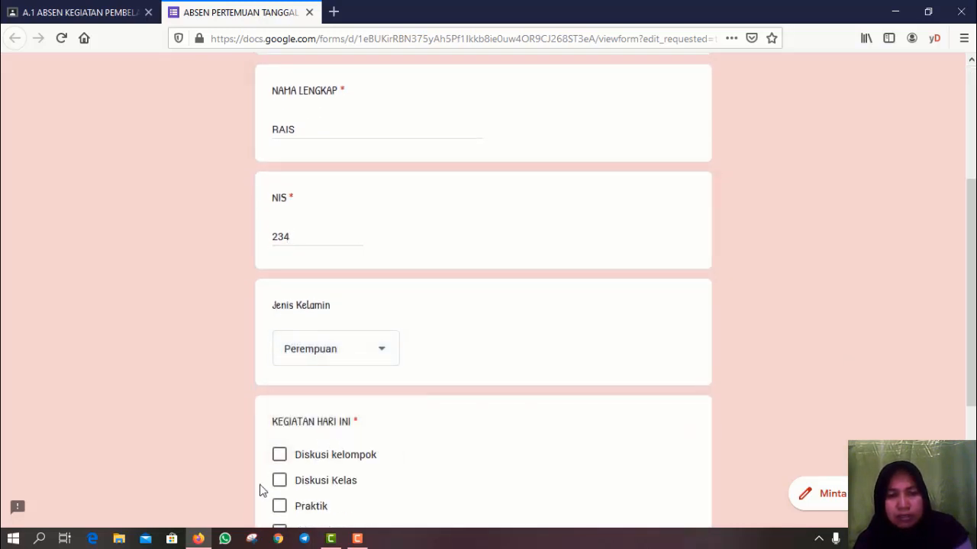
scroll(364, 453, up, 3)
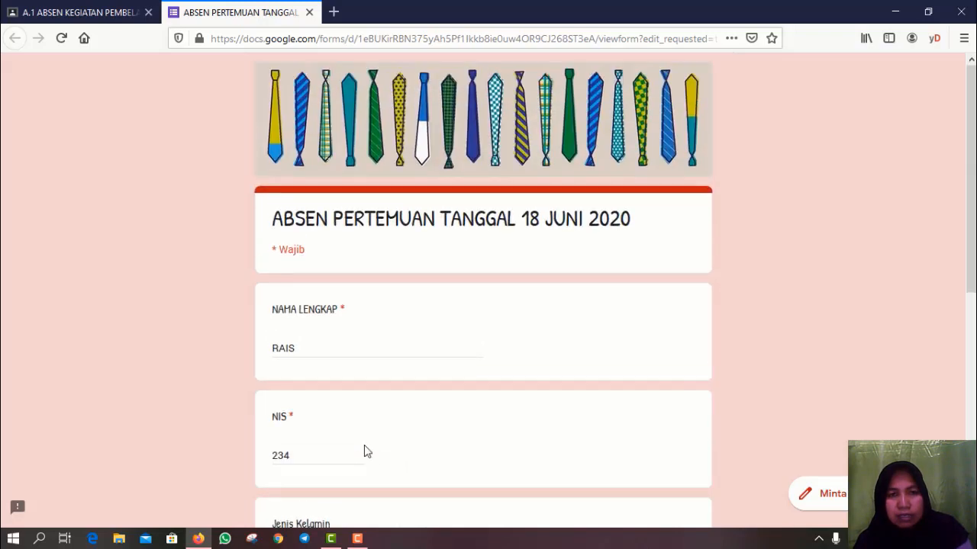
scroll(364, 452, down, 5)
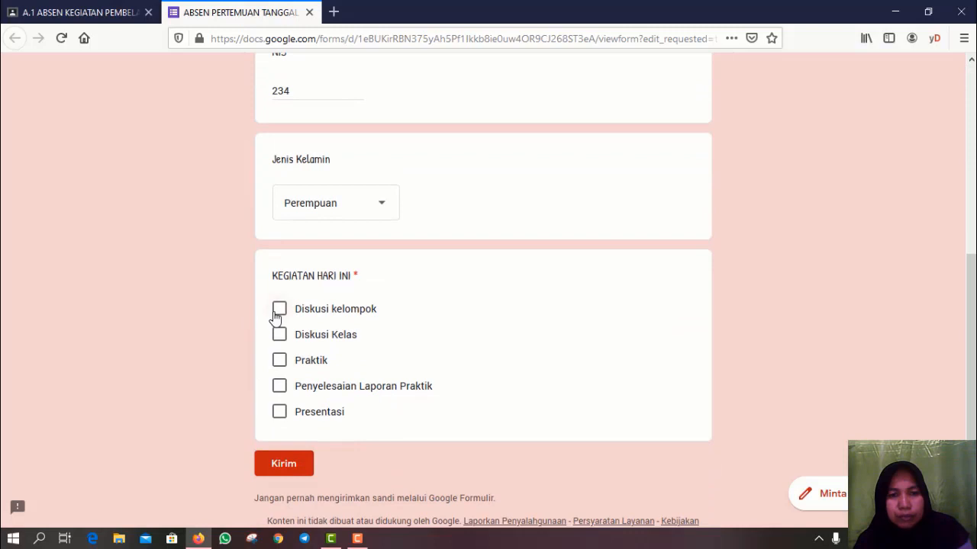
click(279, 310)
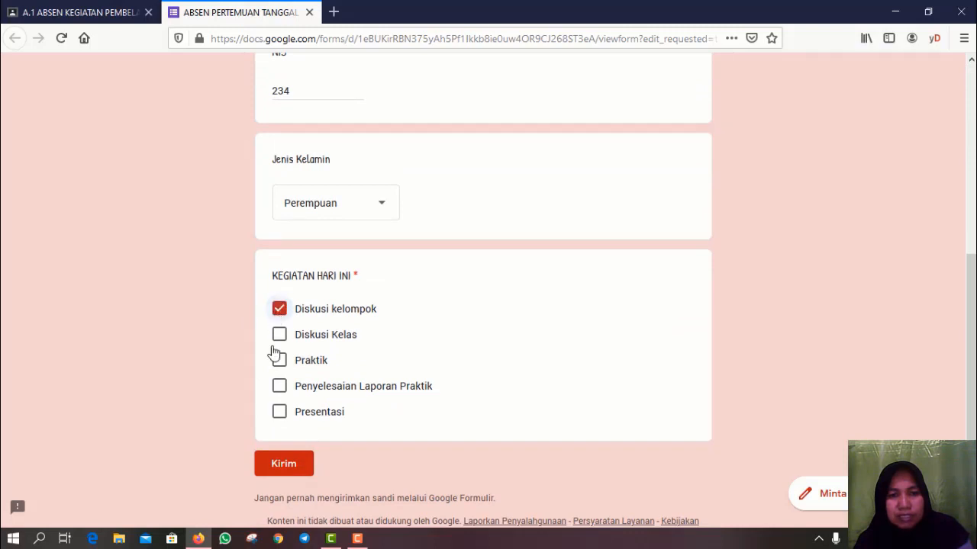
click(279, 417)
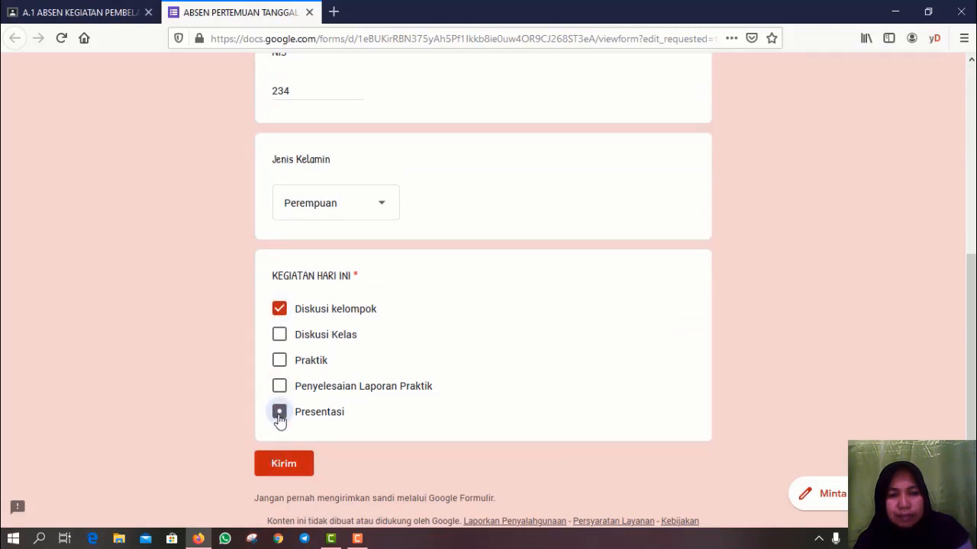
click(284, 464)
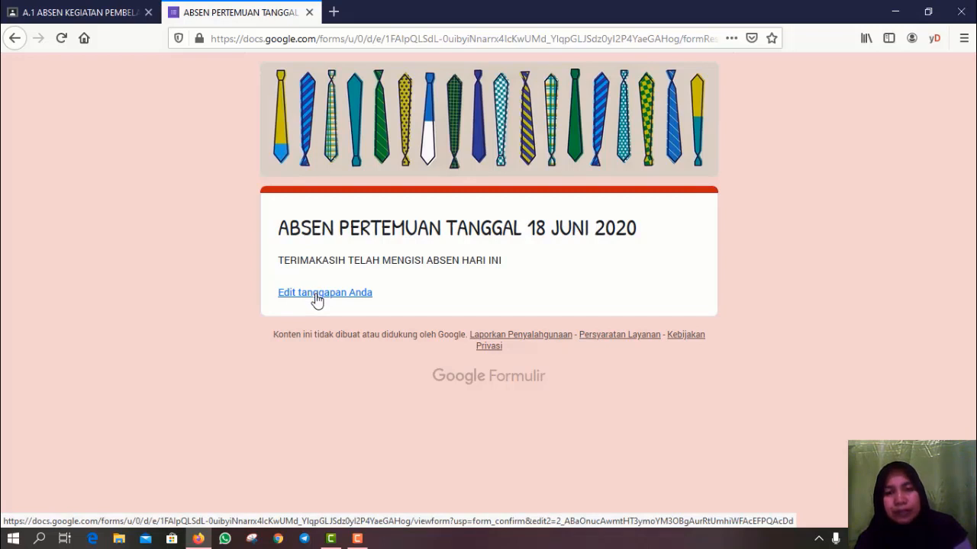
- Reopen the response with 'Edit tanggapan Anda' and resubmit it with Kirim unchanged
click(317, 293)
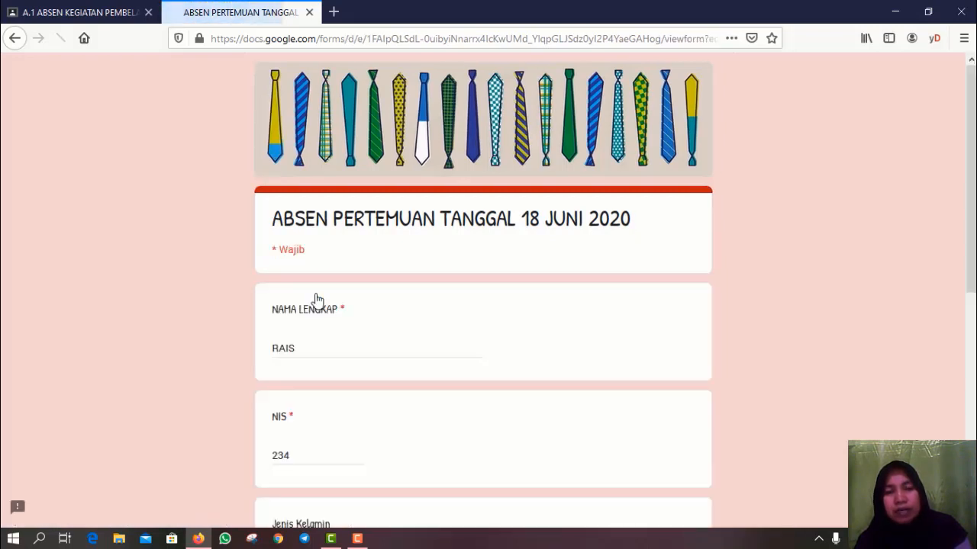
scroll(352, 370, down, 6)
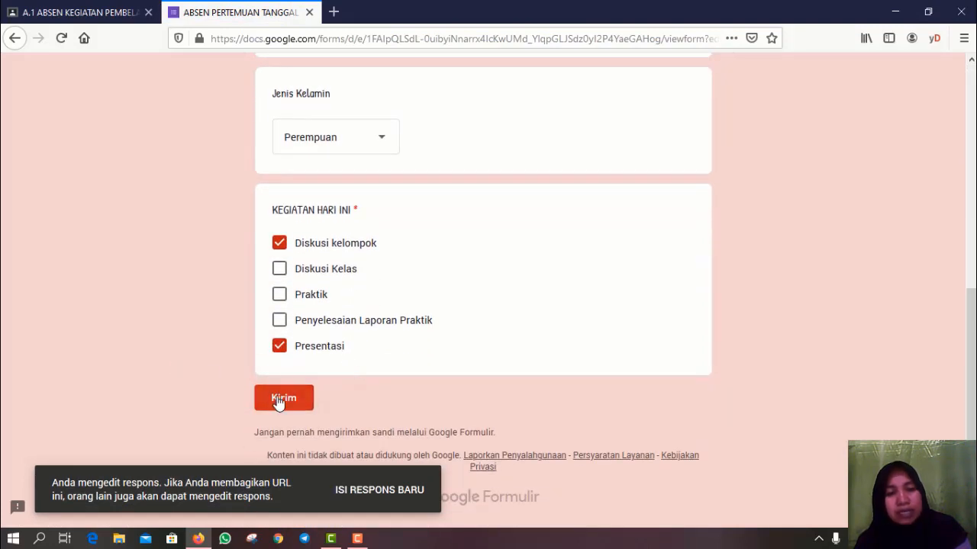
click(281, 398)
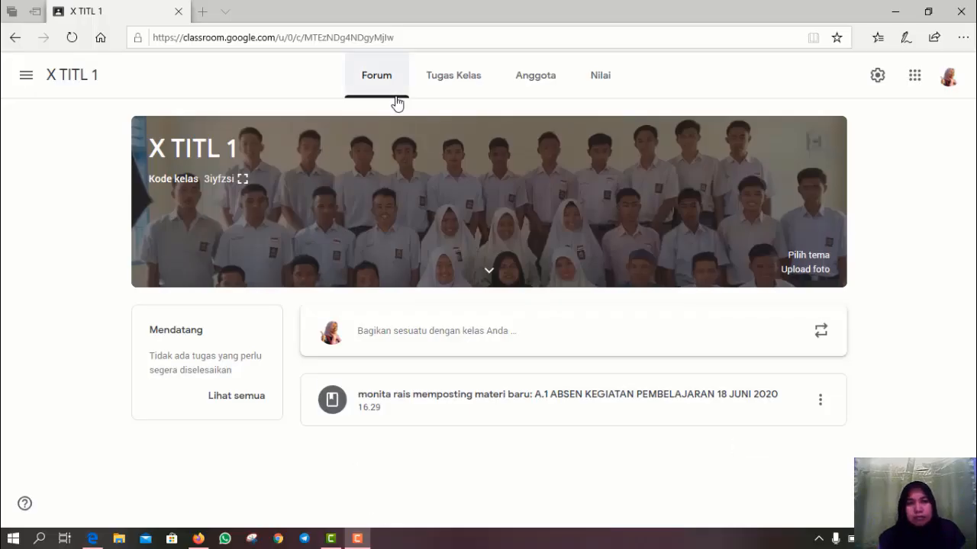
- From X TITL 1's Tugas Kelas page, create a new Materi post via Buat
click(453, 77)
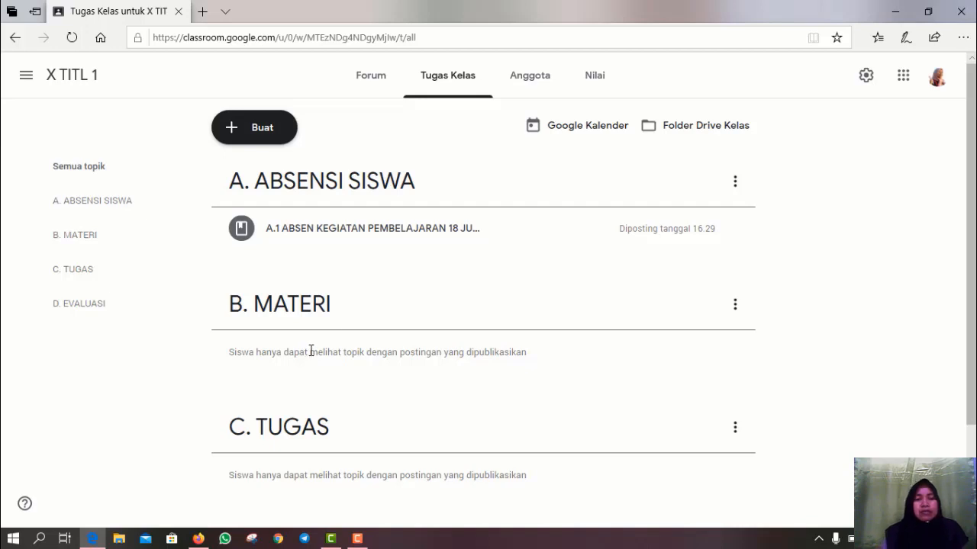
click(249, 131)
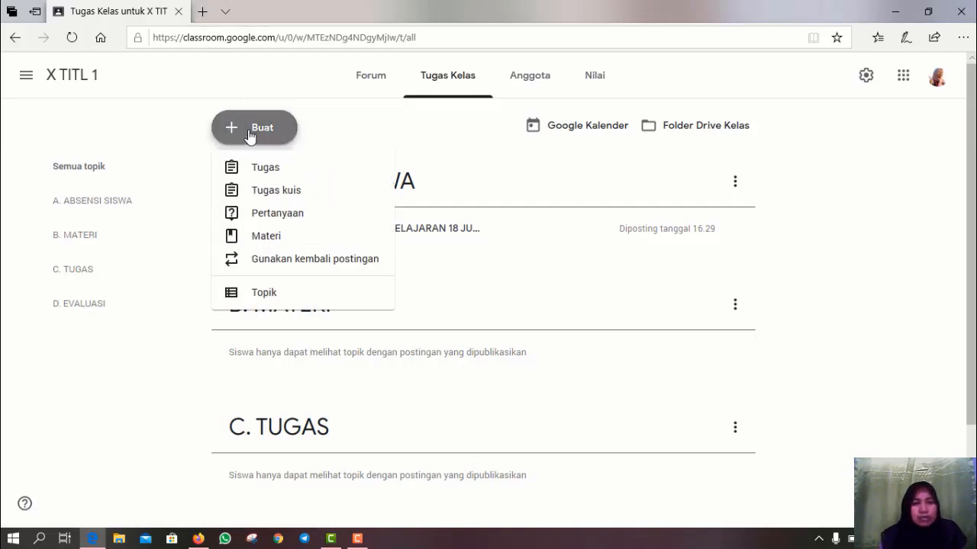
click(244, 242)
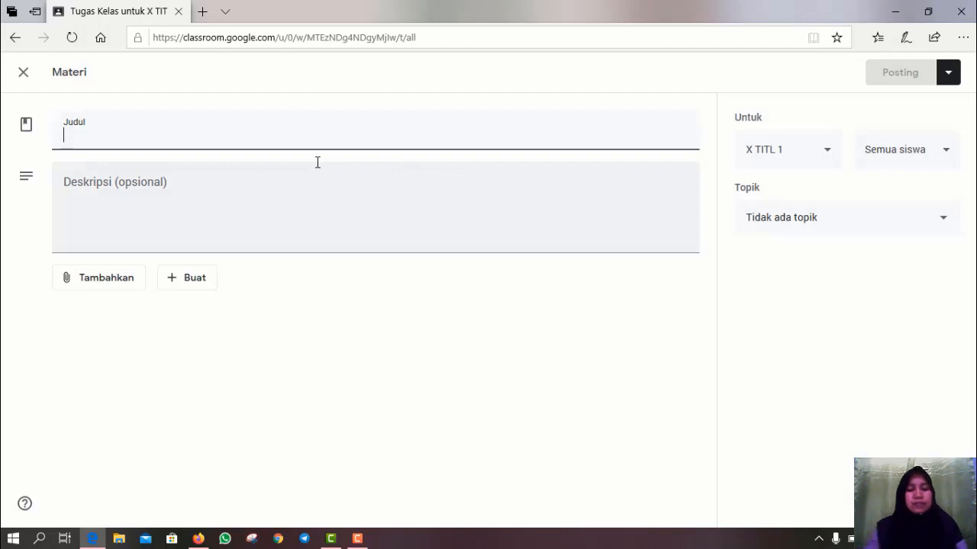
- Title the new material 'B.1 KESELAMATAN KERJA'
text(b)
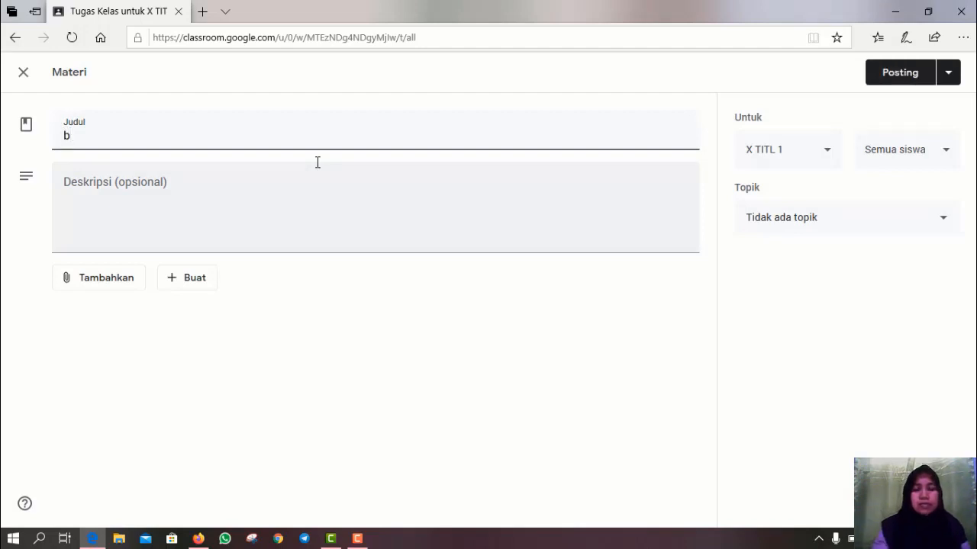
key(BackSpace)
text(B. KESELAMA)
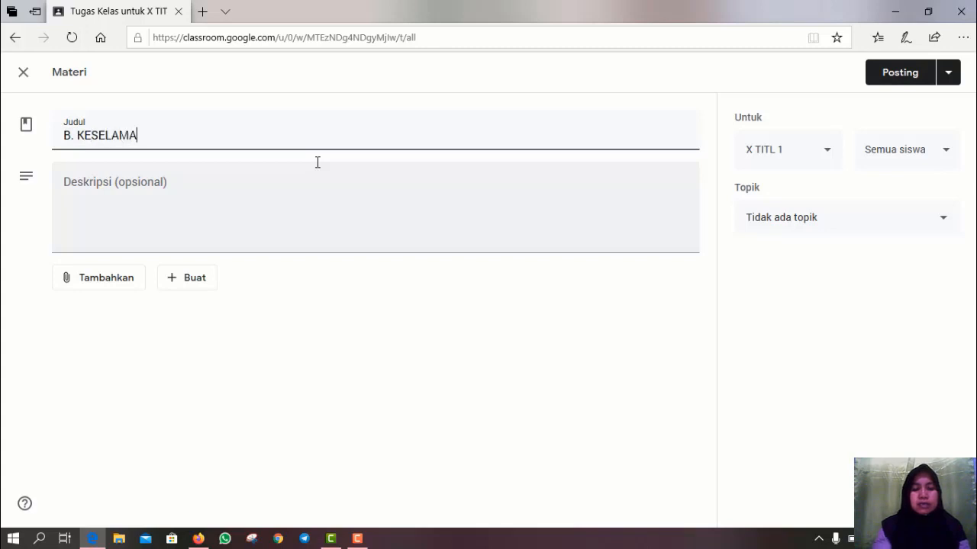
text(TAN KERJ)
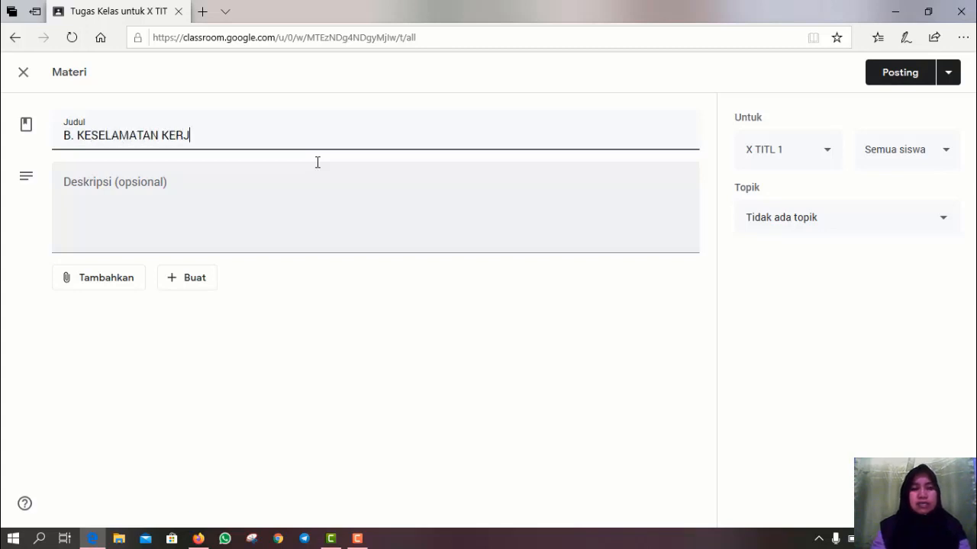
text(A)
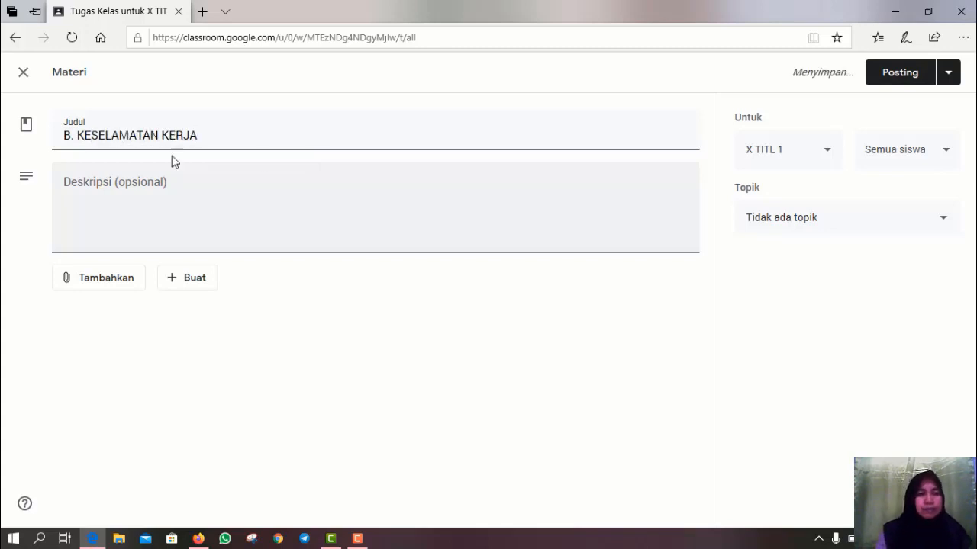
click(76, 135)
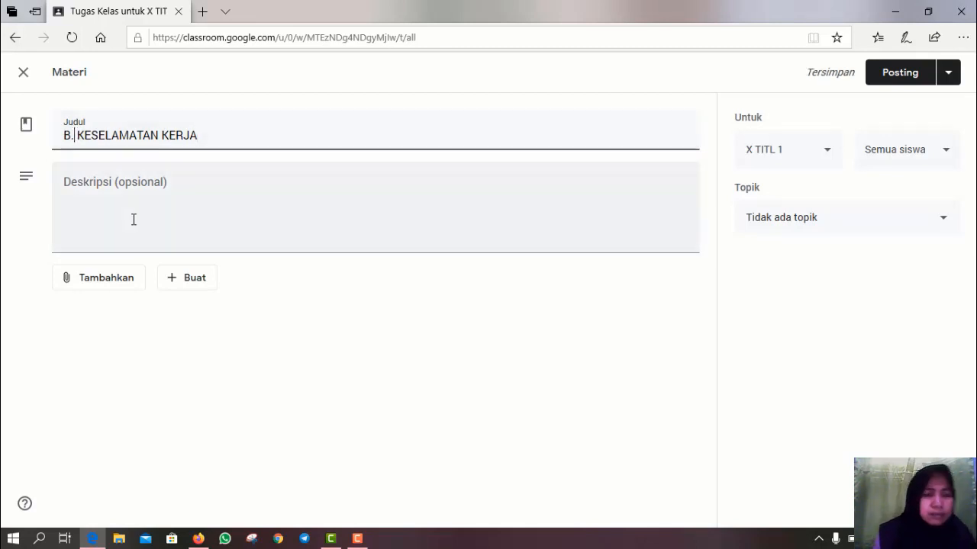
text(1)
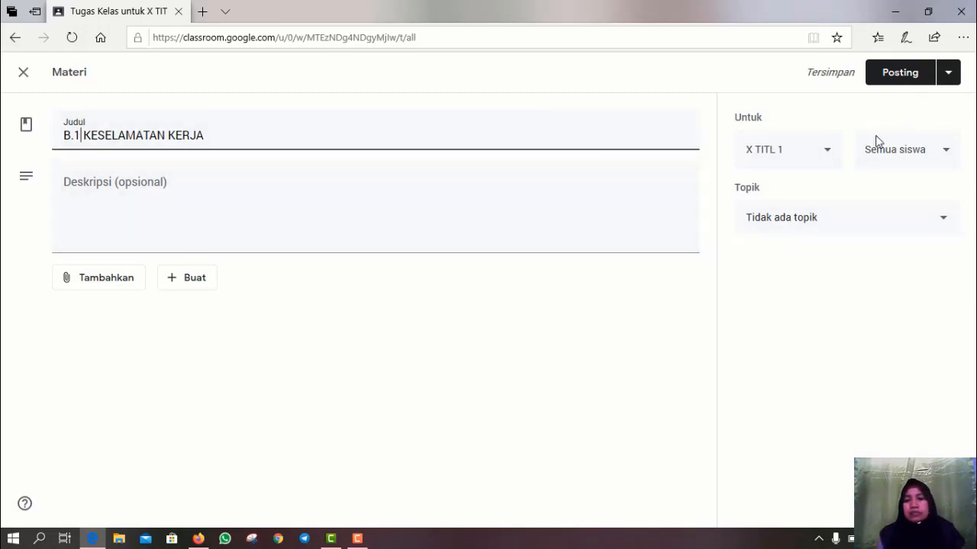
- File the material under the B. MATERI topic
click(945, 220)
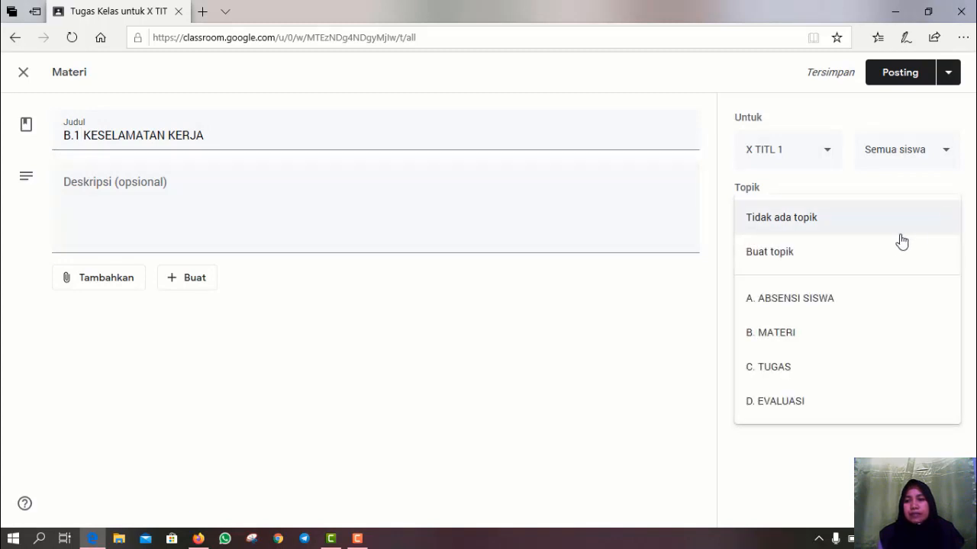
click(829, 329)
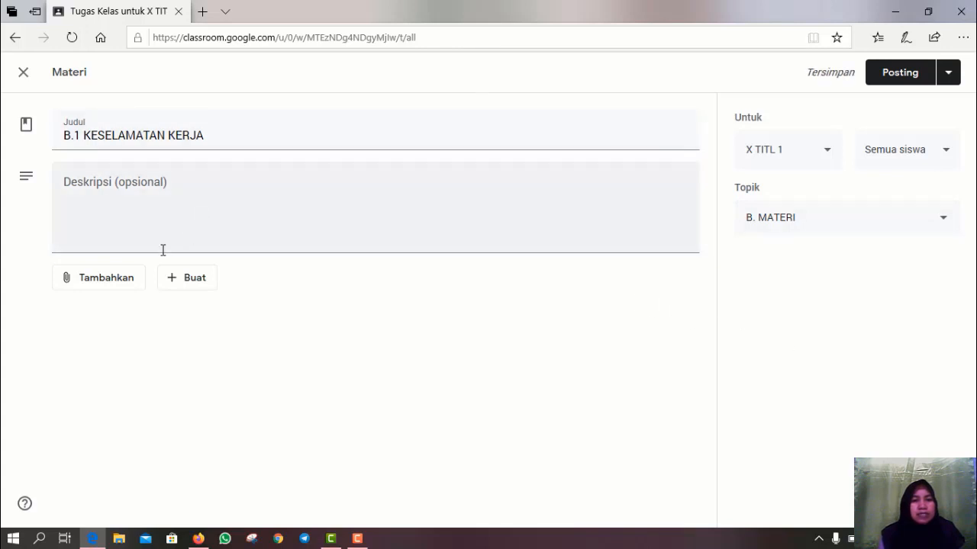
click(136, 229)
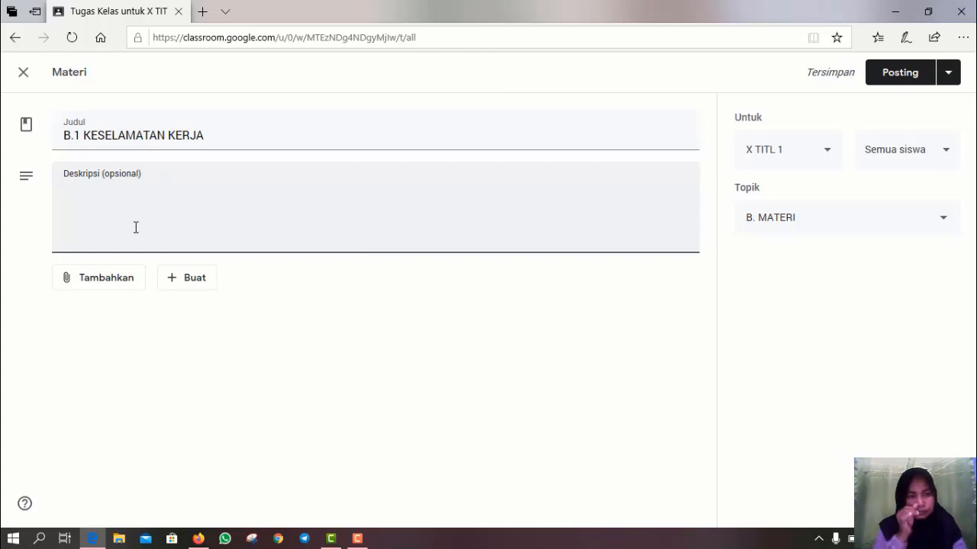
- Type the description lines from 'Silahkan mempelajari materi…' through 'Screenshoot vidio yang ditampilan'
text(Sl)
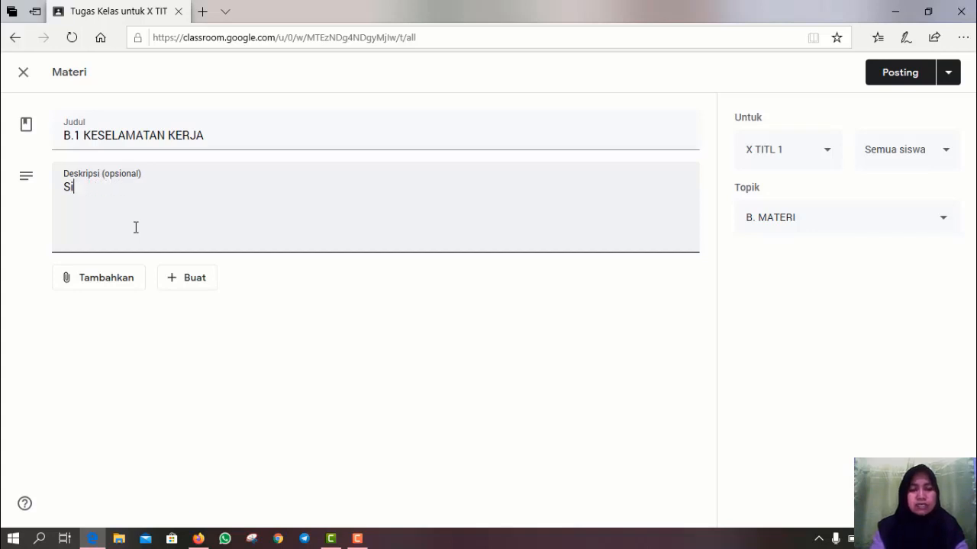
text(lahkan mem)
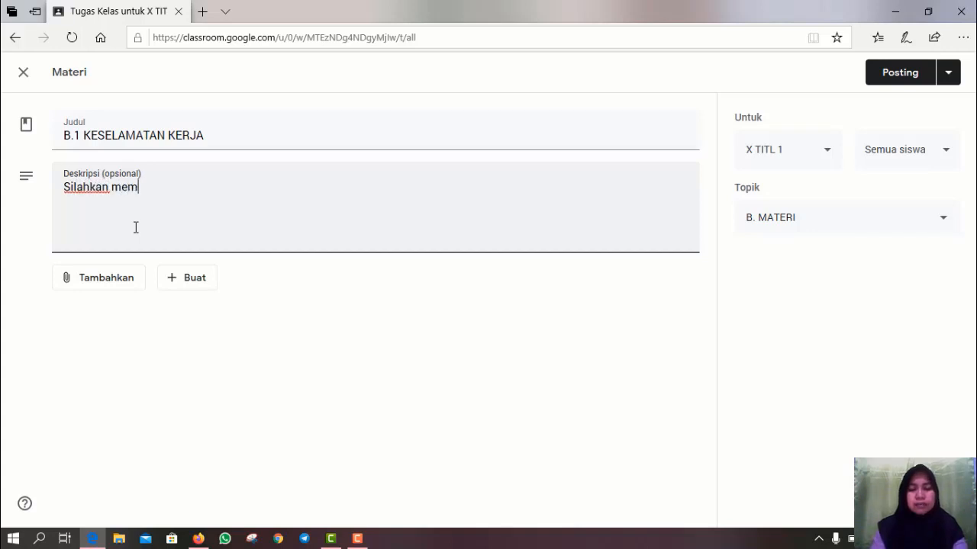
text(pela)
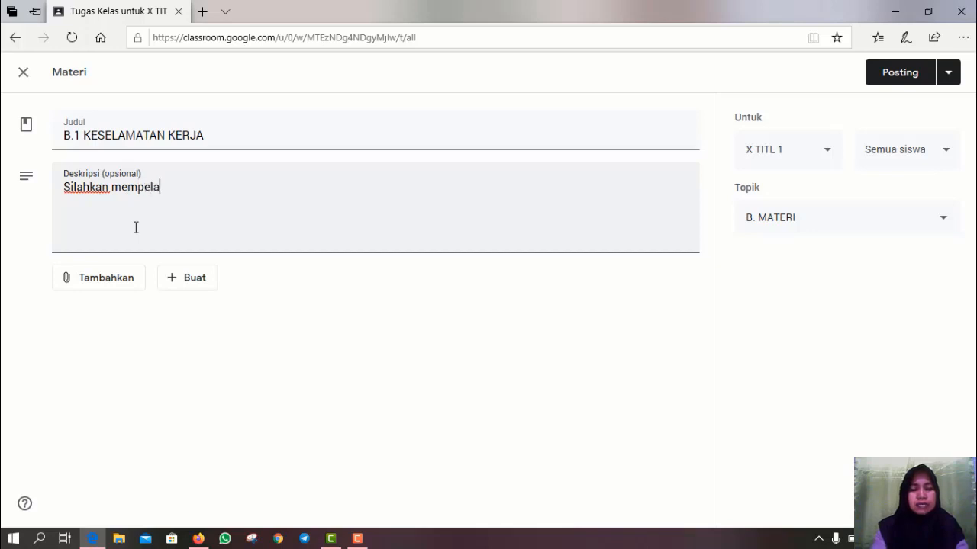
text(jari ma)
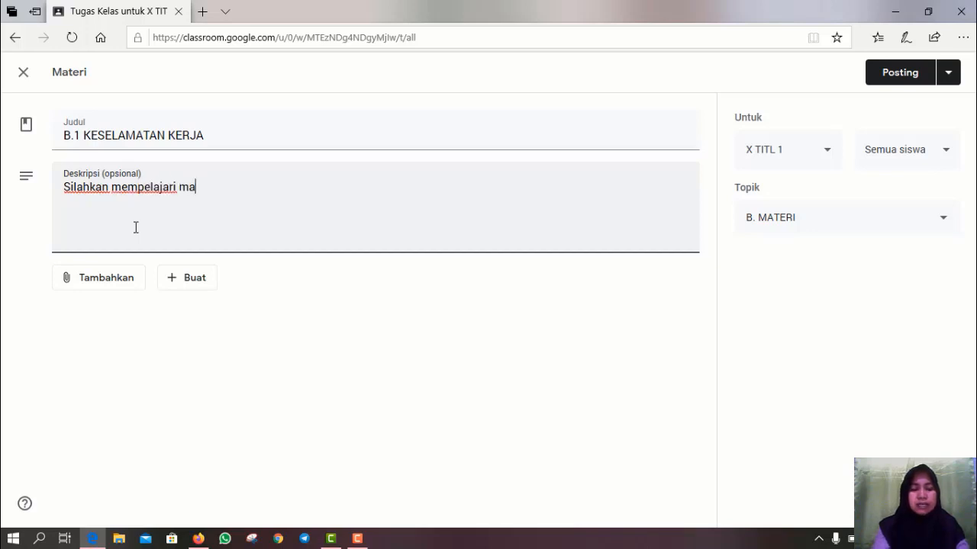
text(teri yang ibuk)
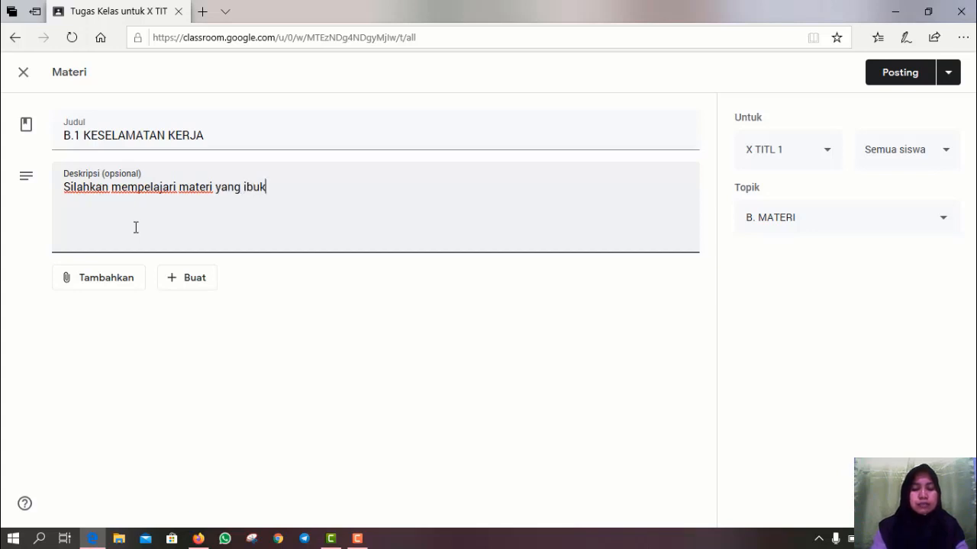
text( bagi)
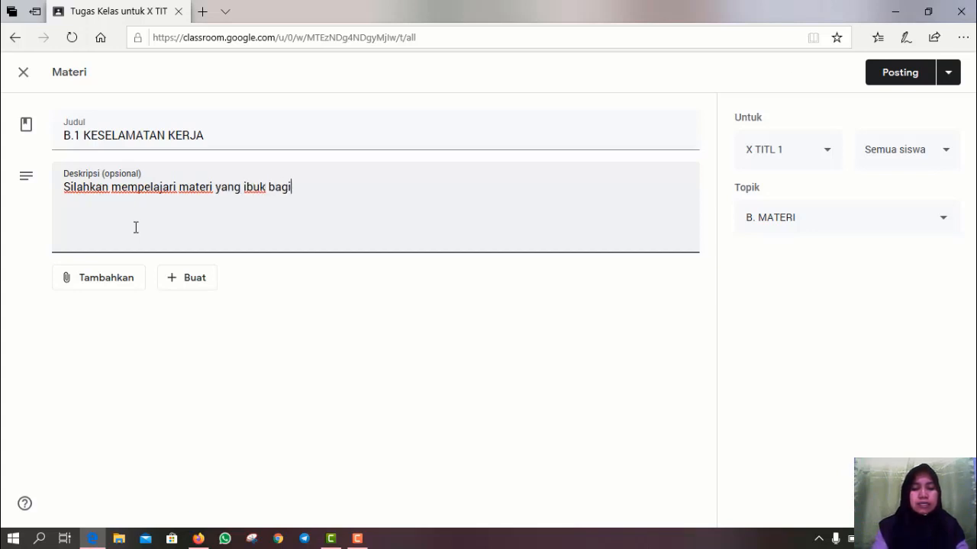
text(ka)
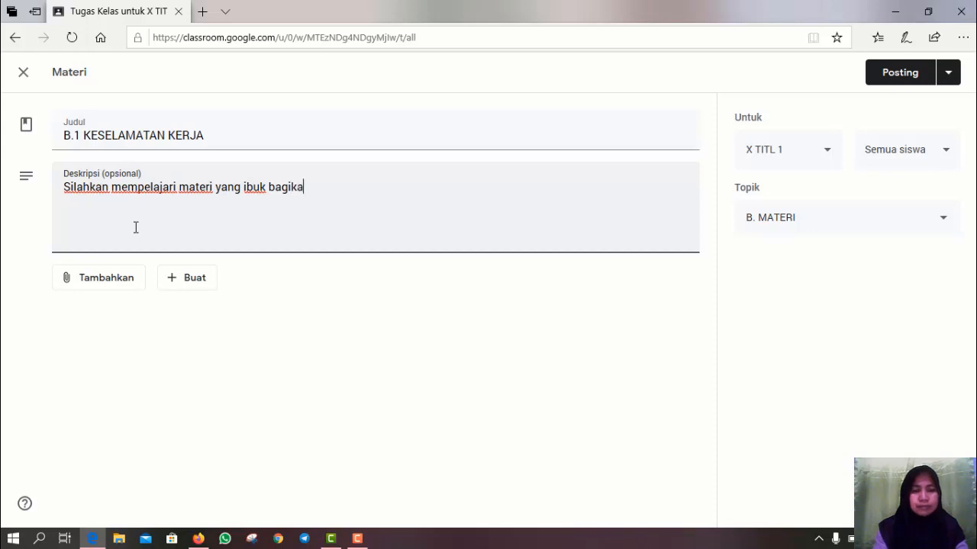
text(n dibawah i)
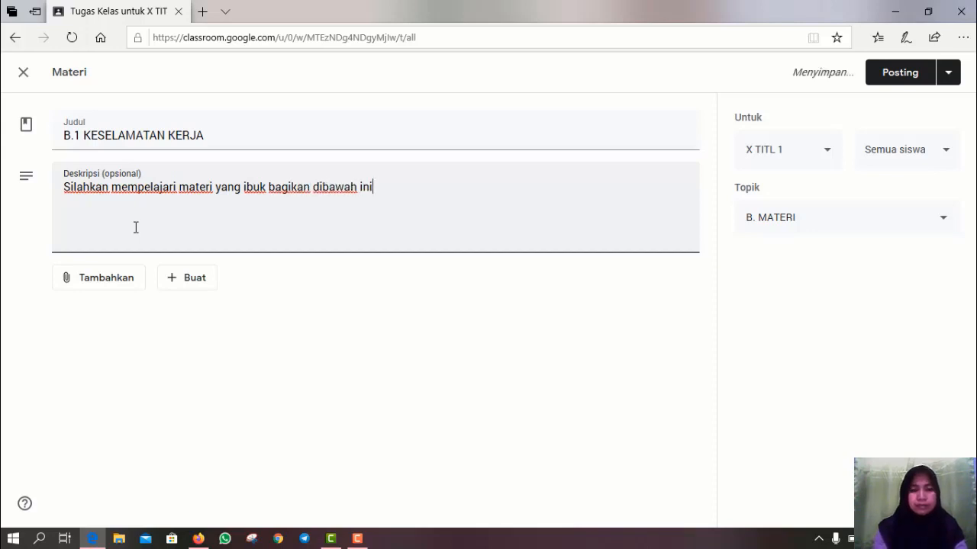
text(ni.)
key(Return)
text(ambil kesimpulanya)
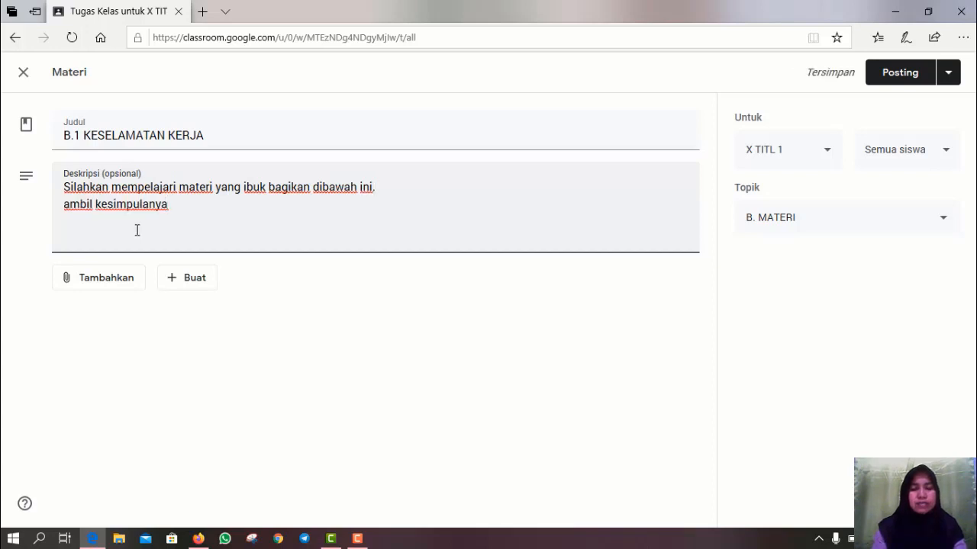
text(,)
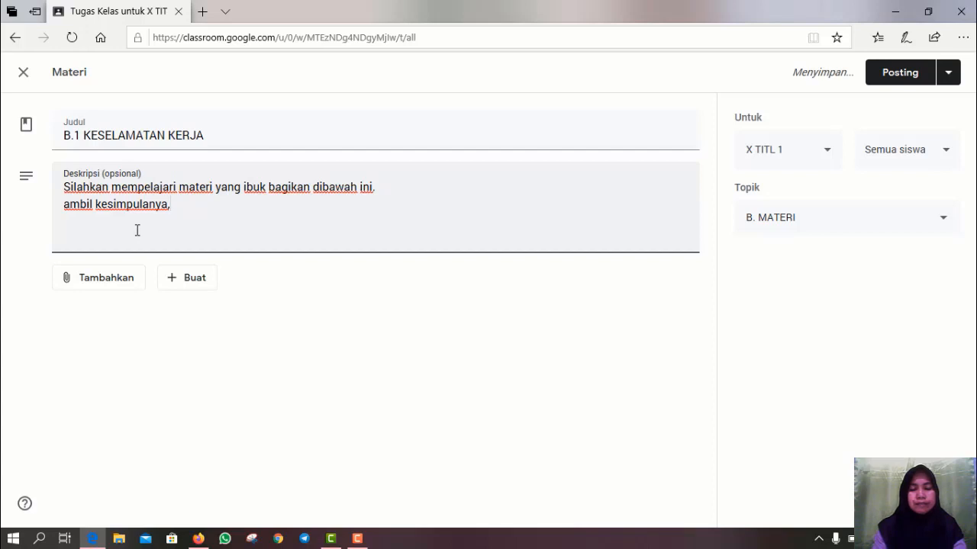
key(Return)
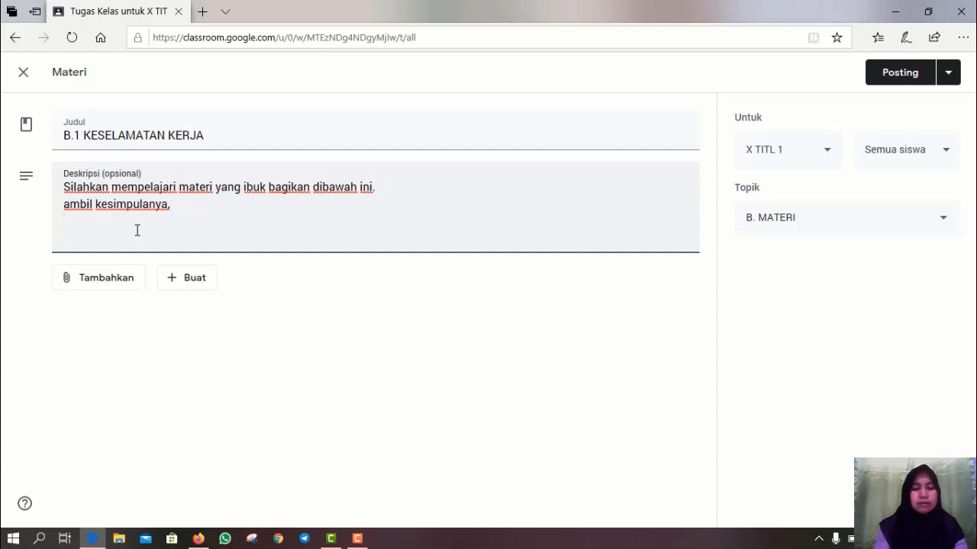
text(tul)
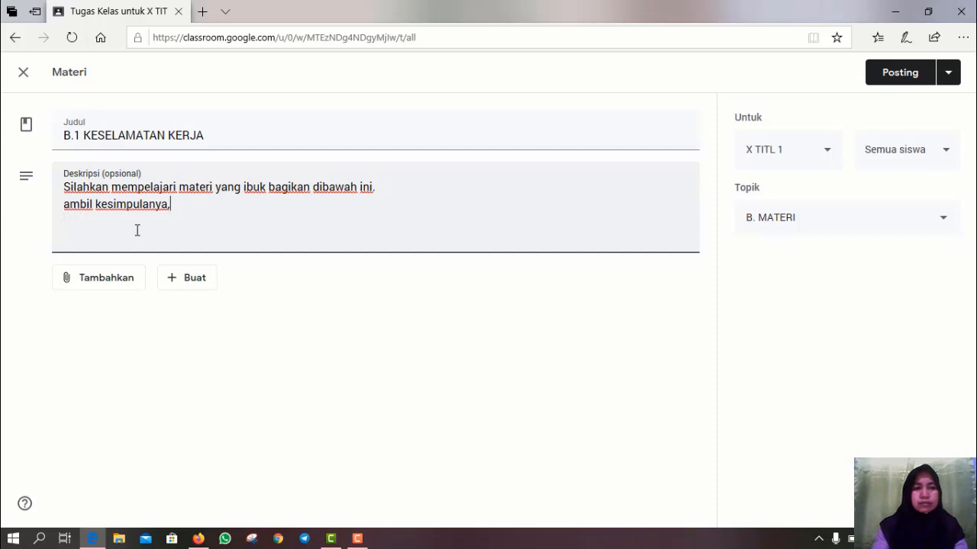
text(t)
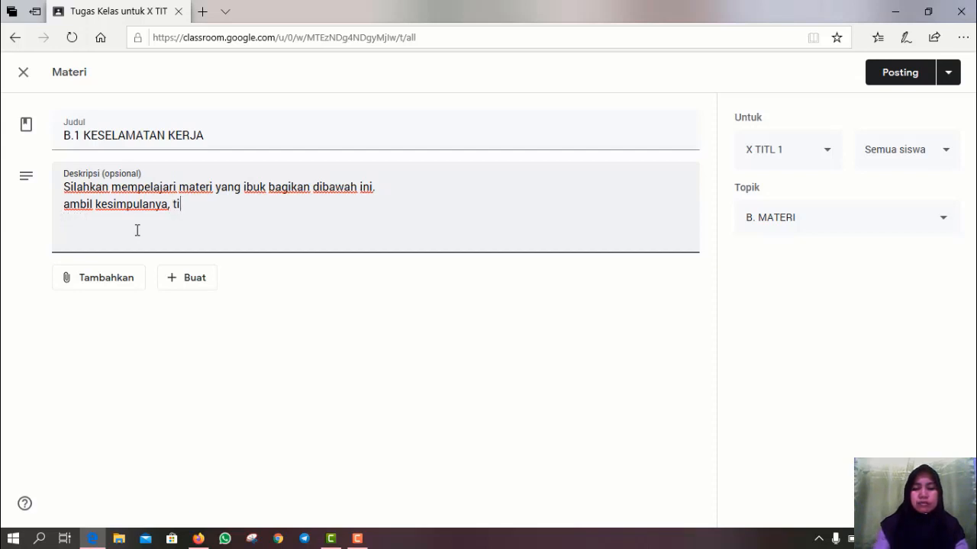
text(uliskan)
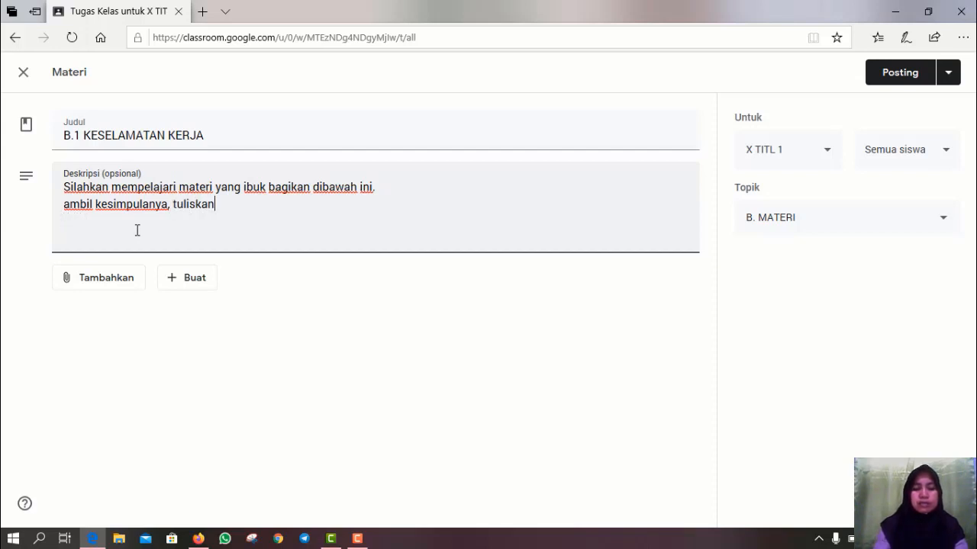
text( dalam ke)
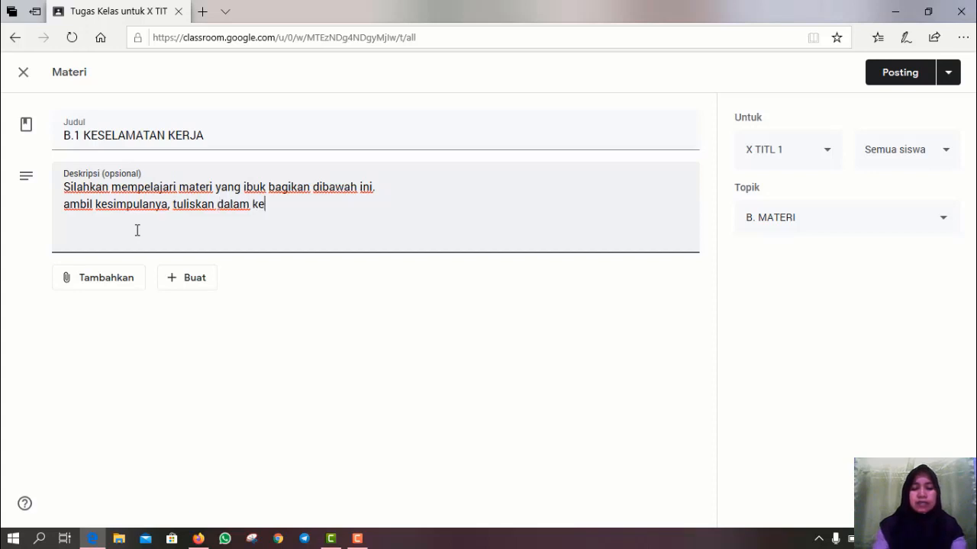
text(rtas H)
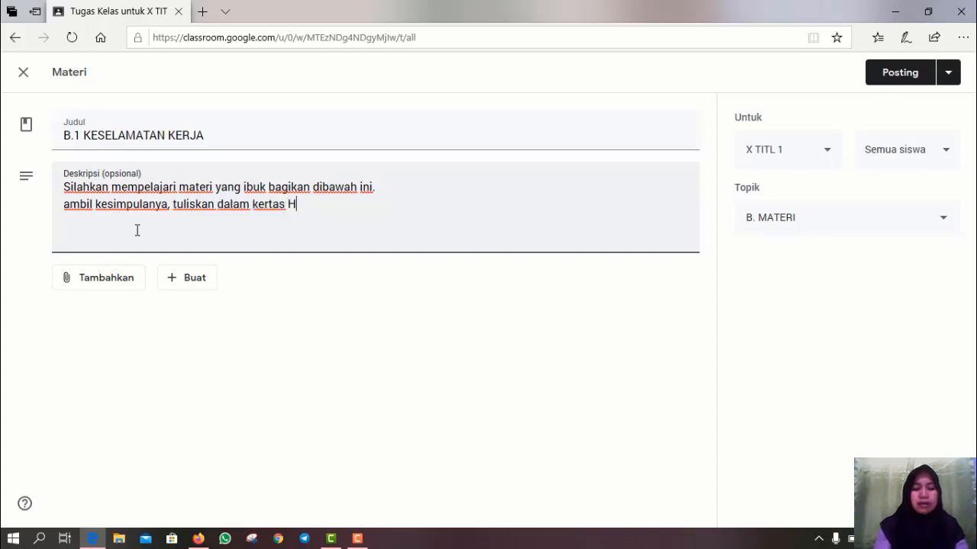
text(VS A4)
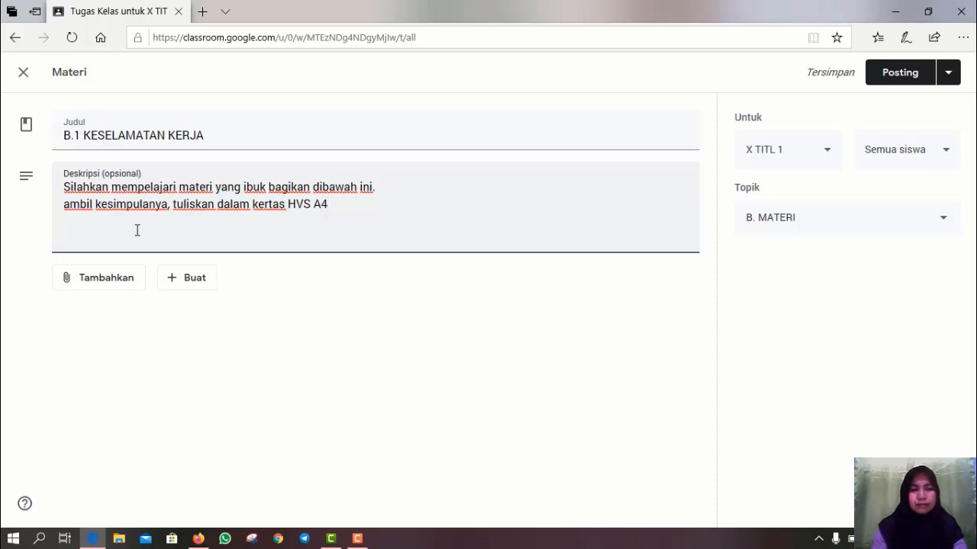
key(Return)
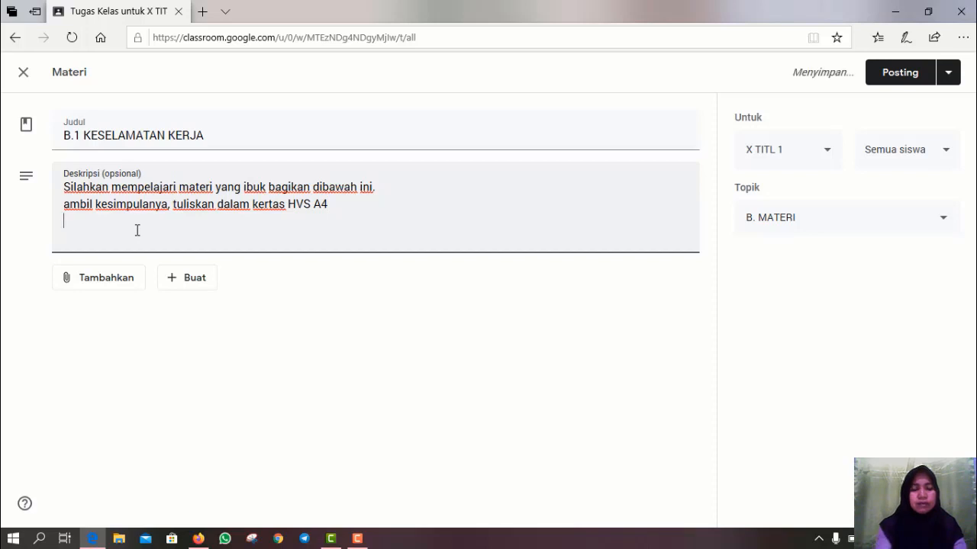
text(Scr)
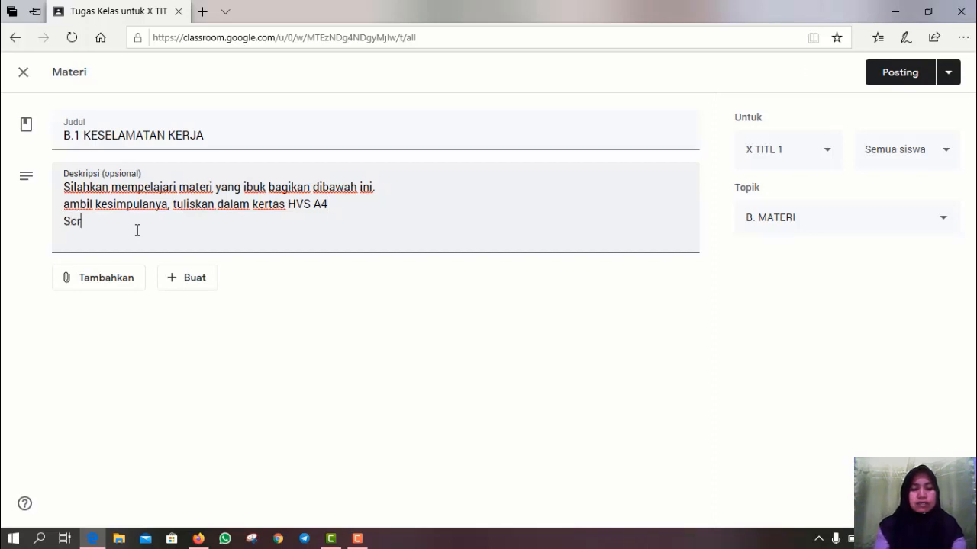
text(eensh)
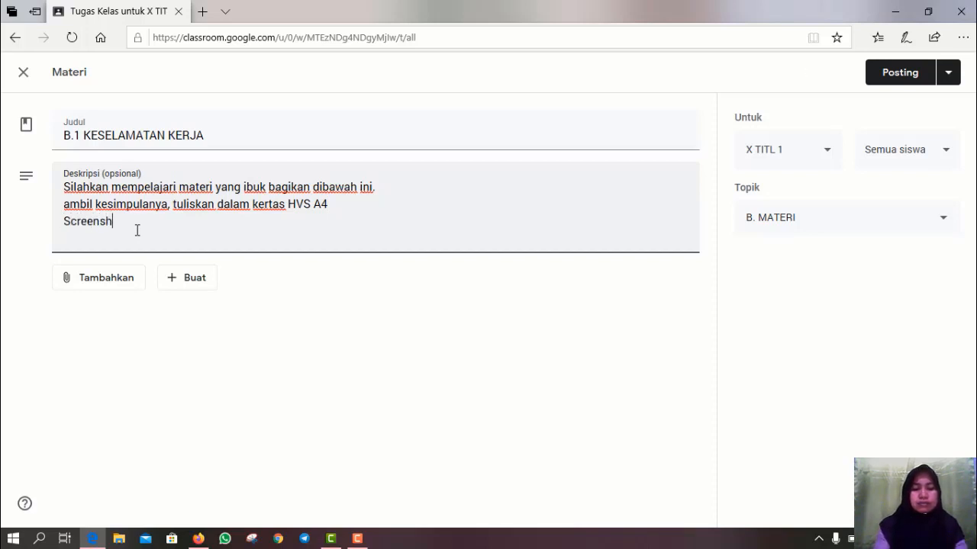
text(oot )
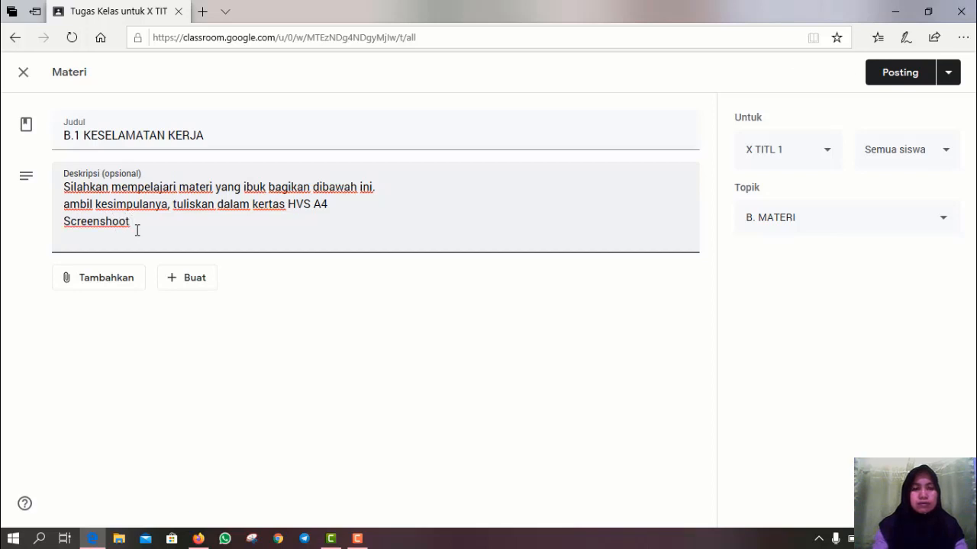
text(vid)
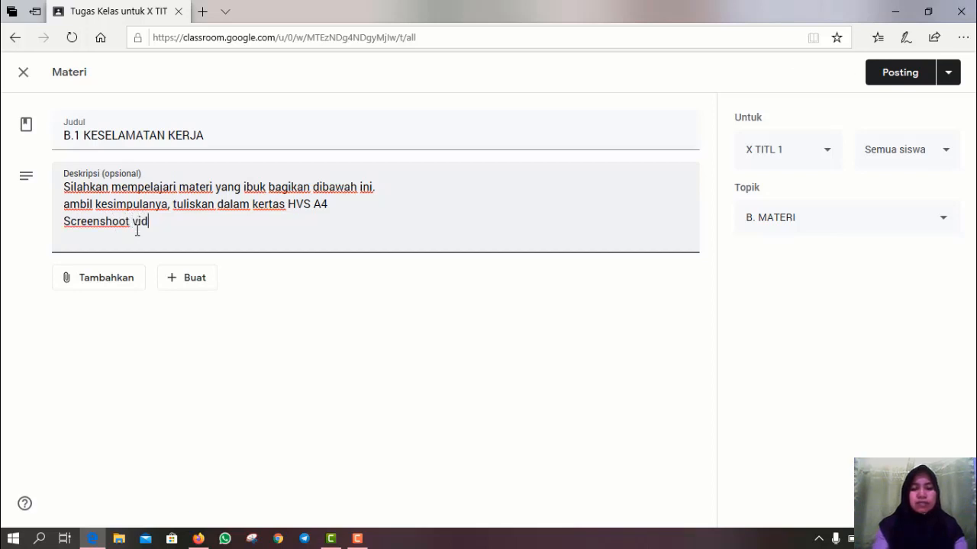
text(io yang d)
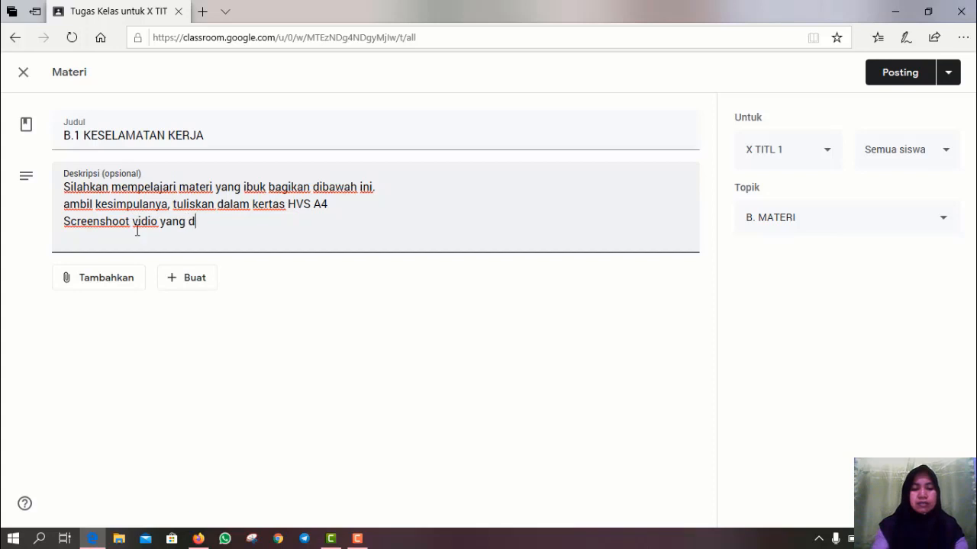
text(itamp)
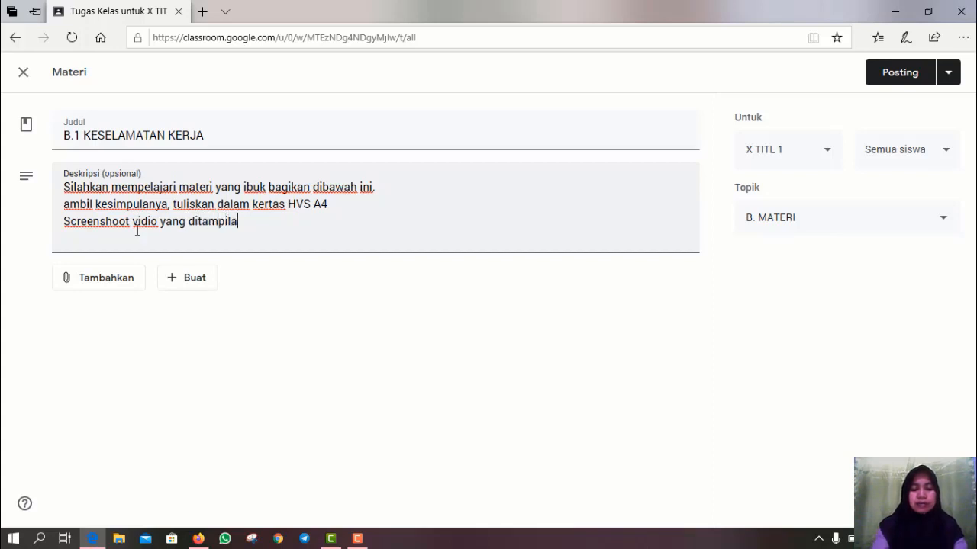
text(ilan)
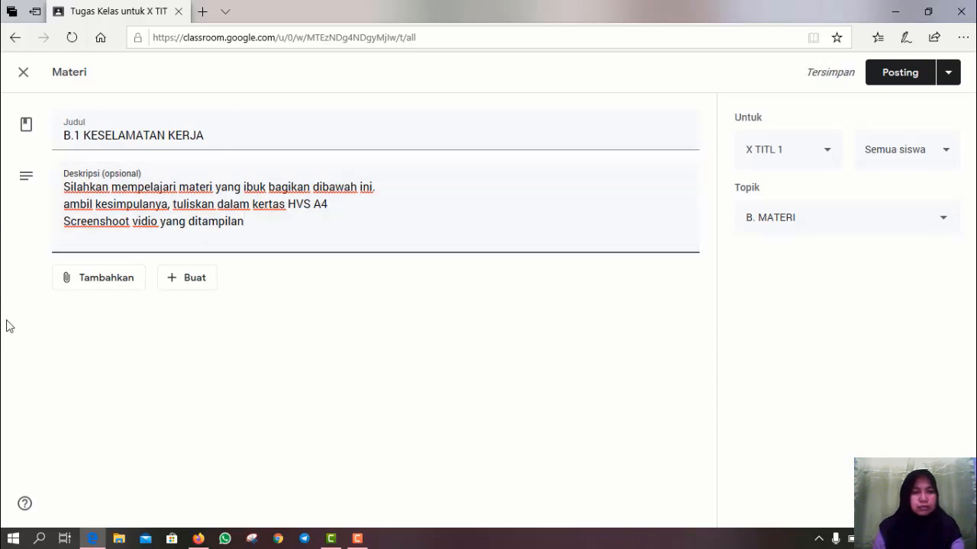
- Add the line 'Tonton vidio dari youtube yang ada pada Link dibawah' above the screenshot line
click(61, 222)
text(tonton)
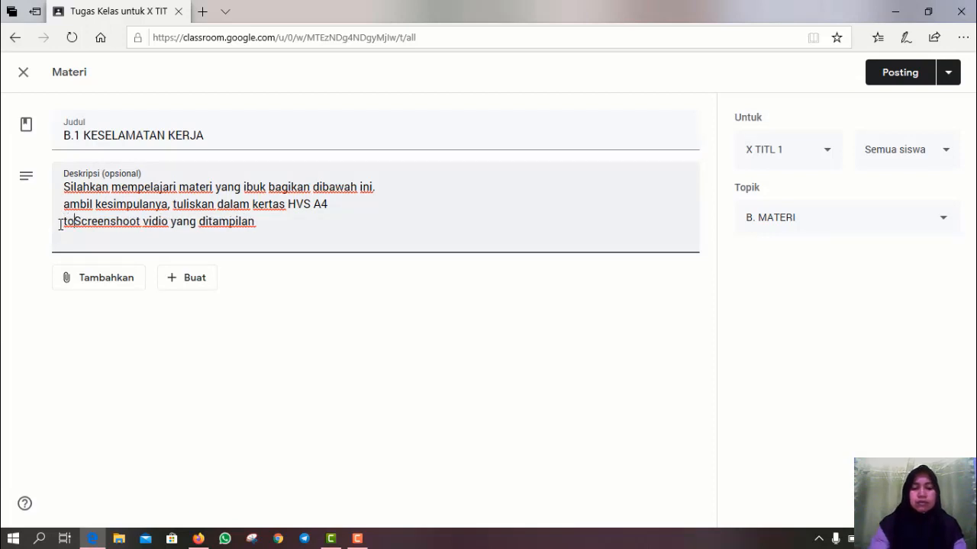
text( vi)
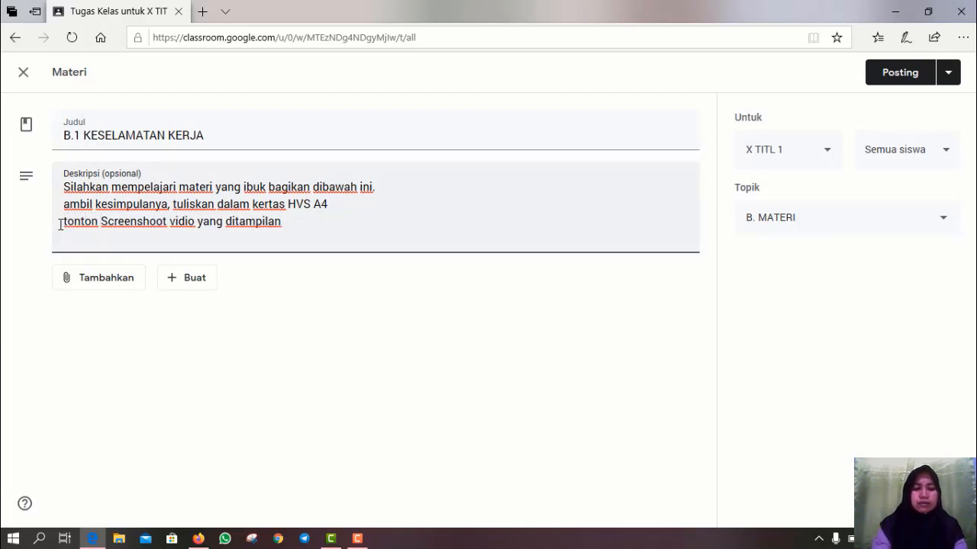
text(dio )
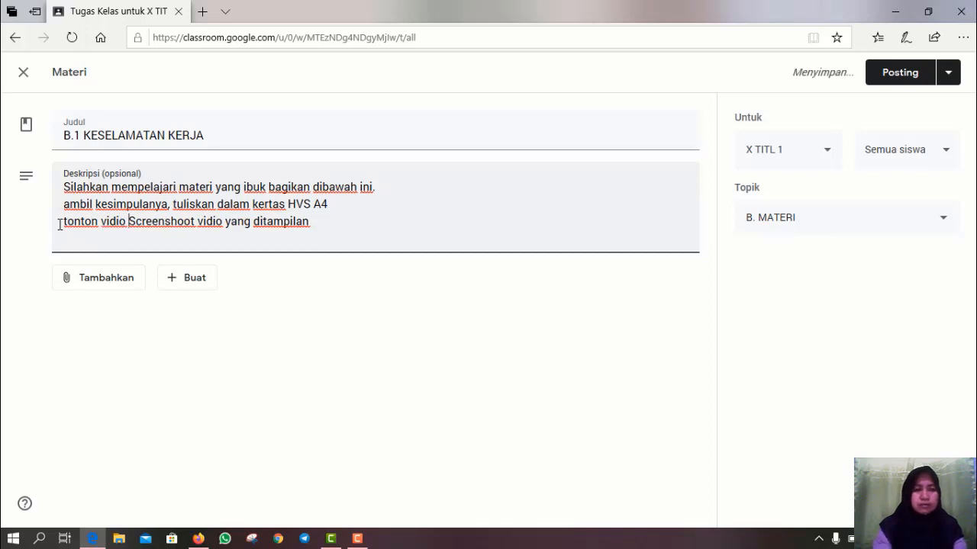
text( dari )
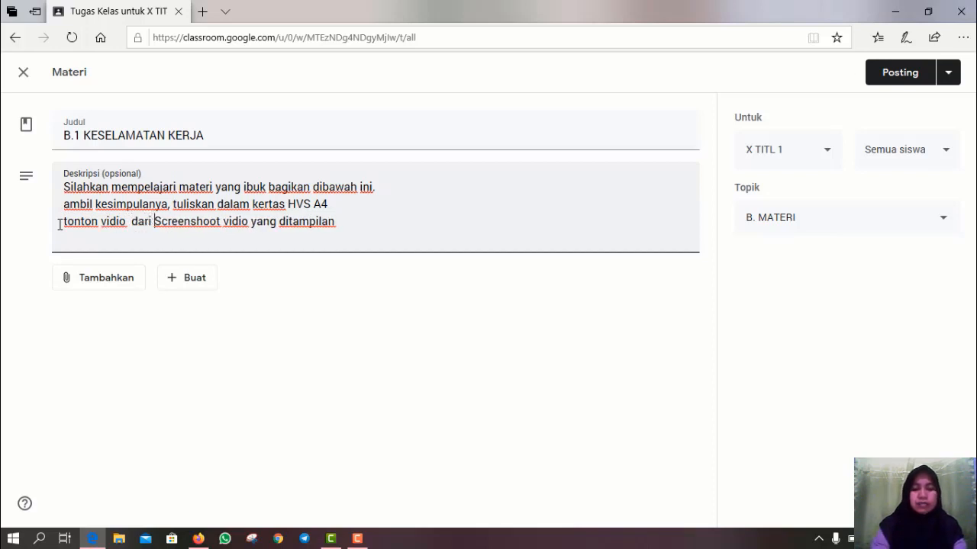
text(youtube)
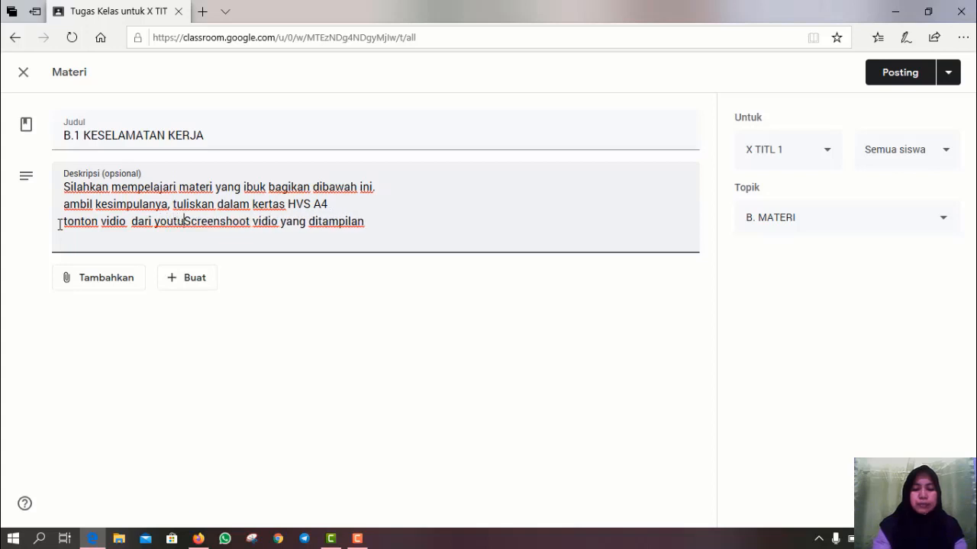
text( yang)
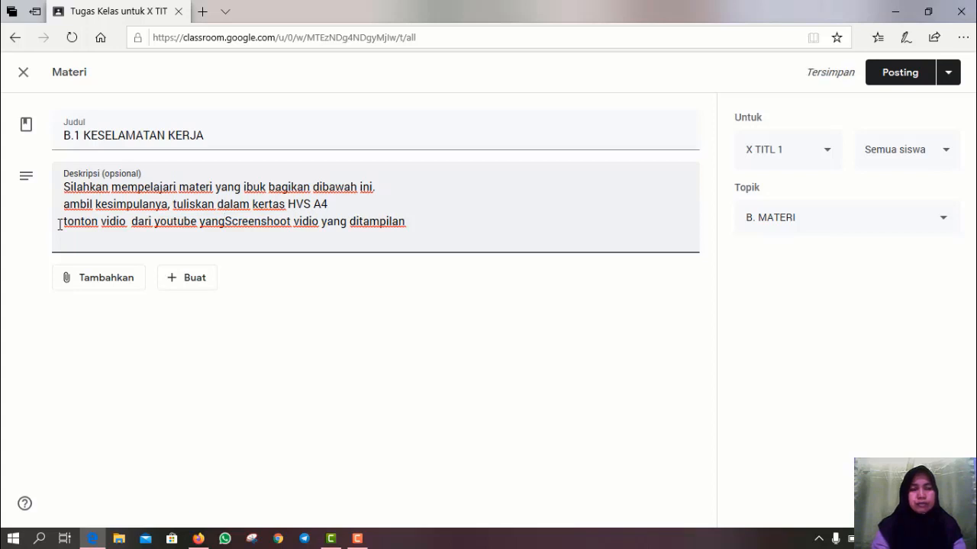
text(ada)
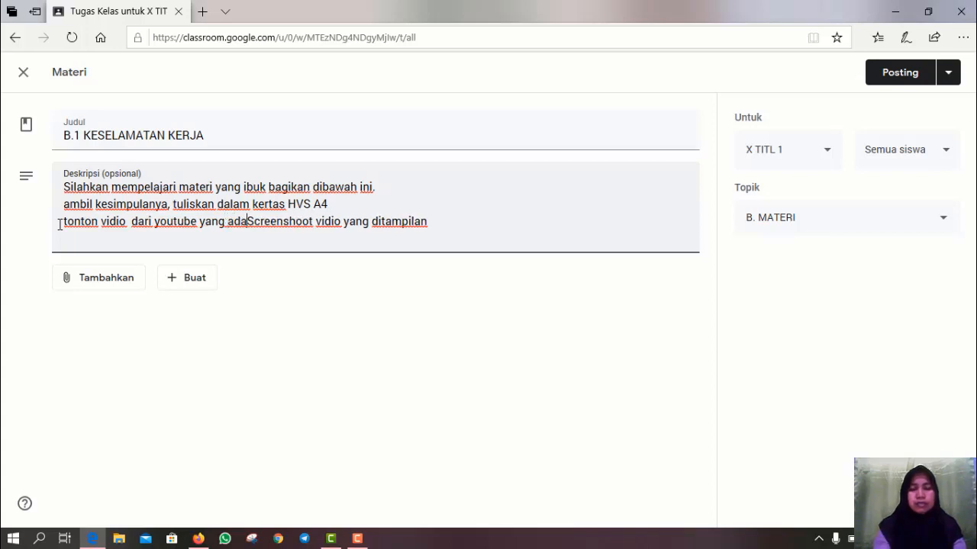
text( pada L)
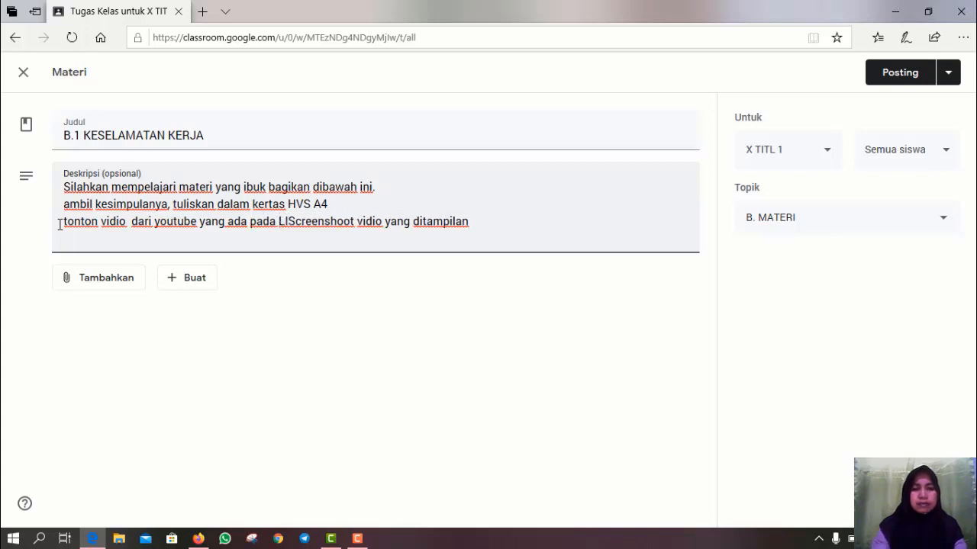
text(ink )
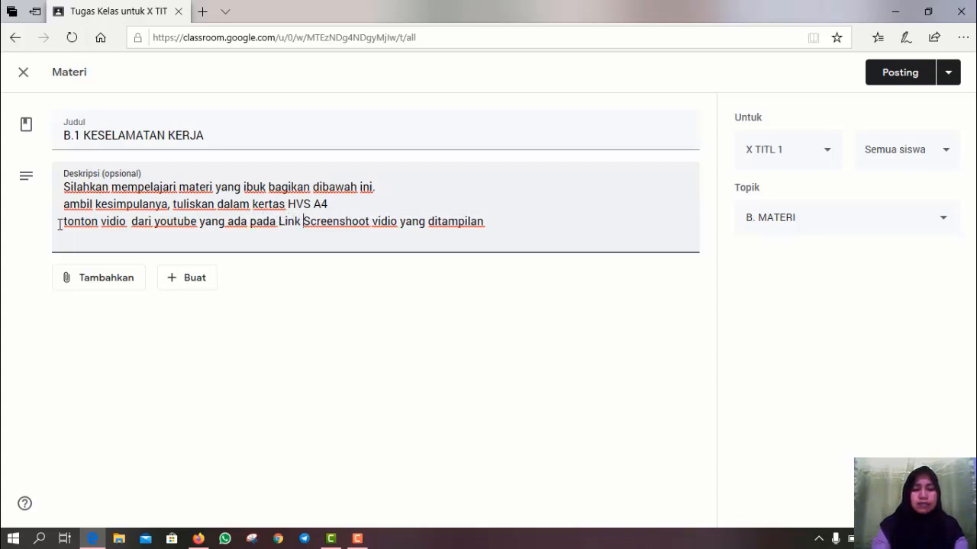
text(dibawah)
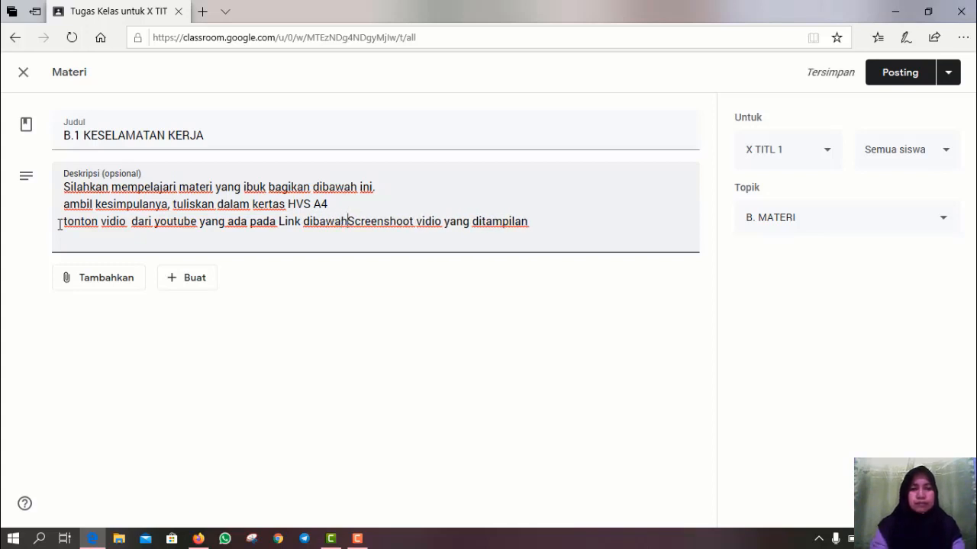
key(Return)
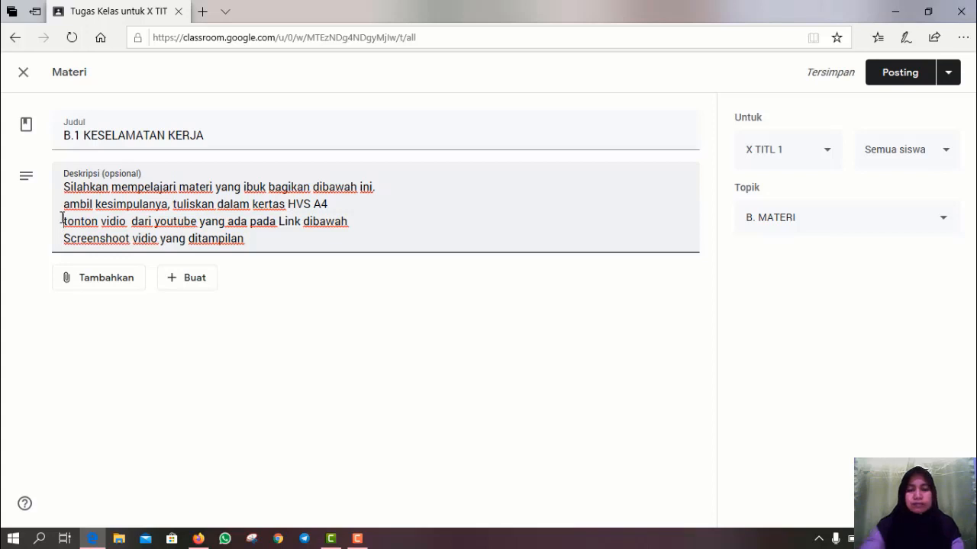
click(62, 221)
text(T)
key(Delete)
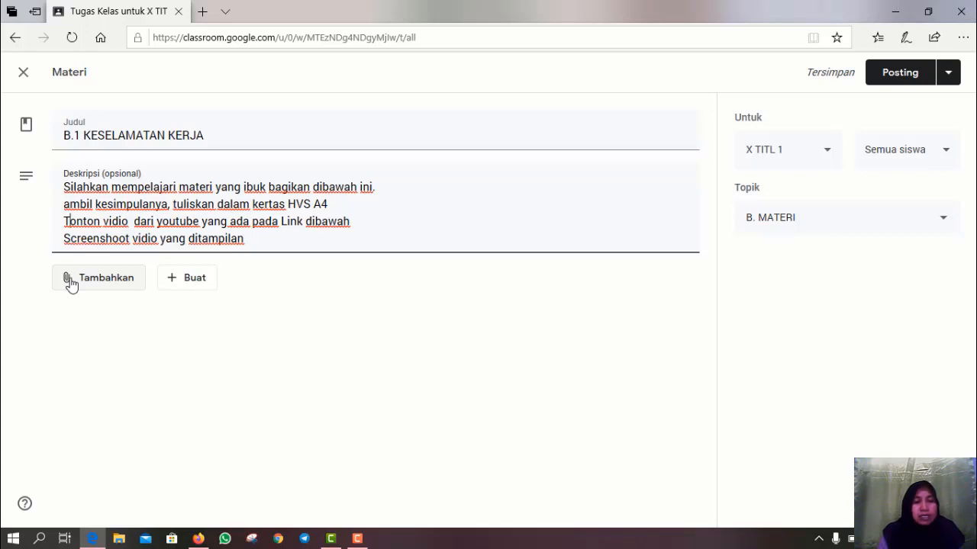
- Choose Google Drive from the Tambahkan attachment menu to bring up the file picker
click(71, 284)
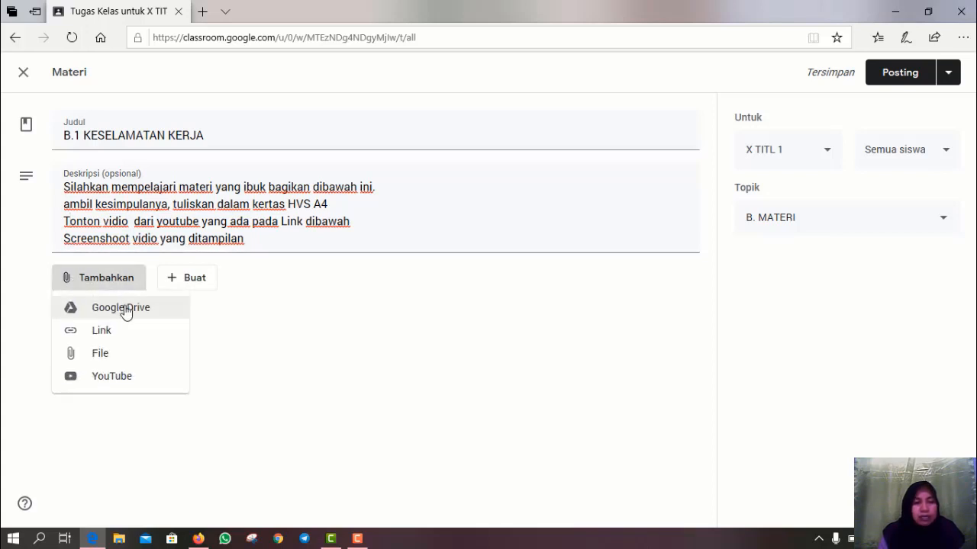
click(203, 291)
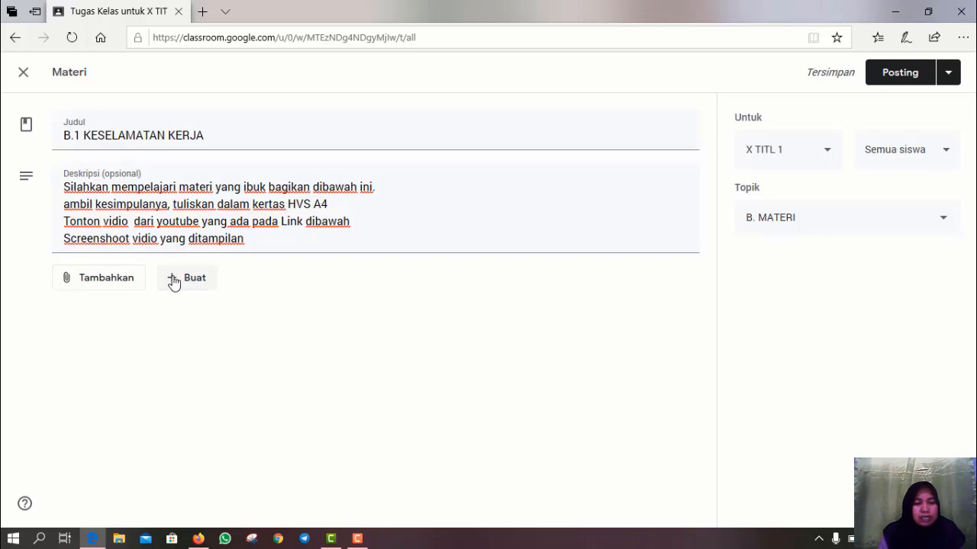
click(174, 280)
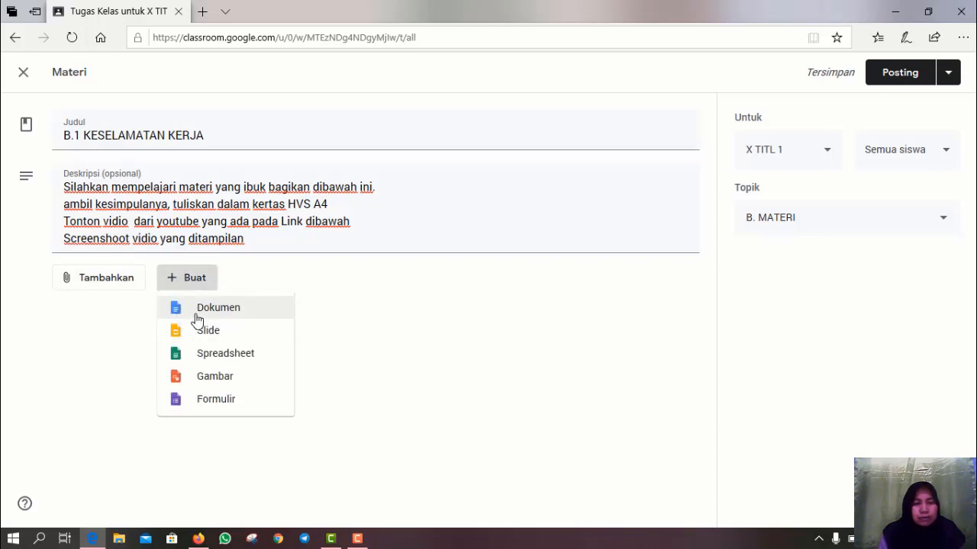
click(96, 286)
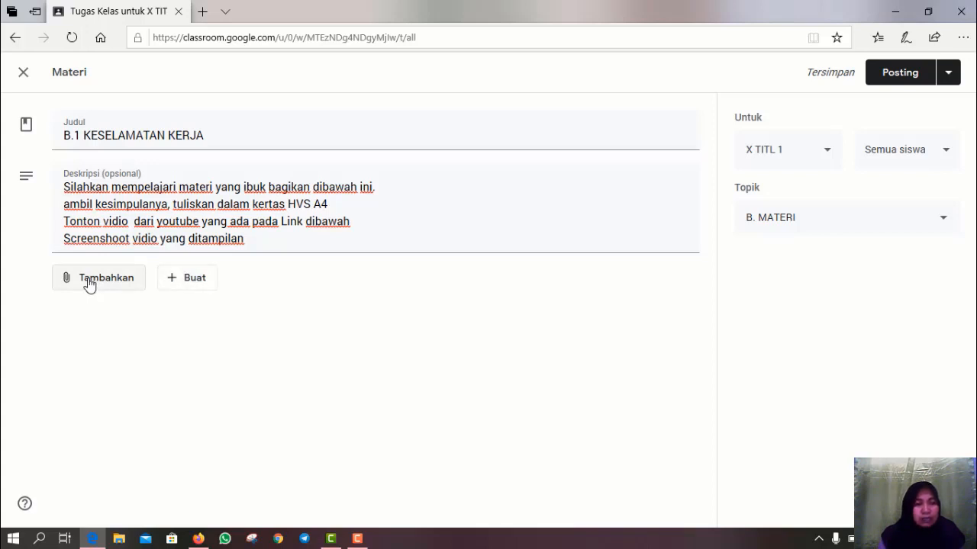
click(68, 286)
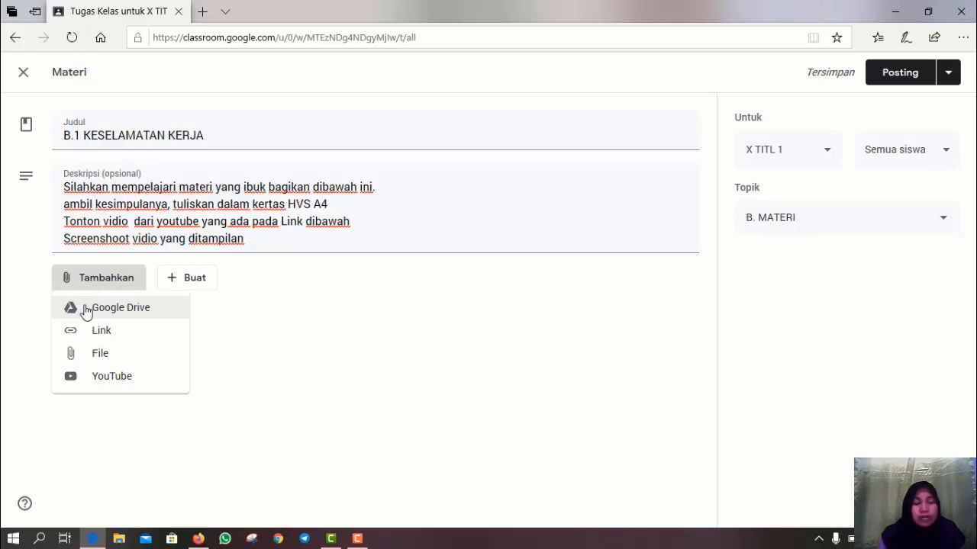
click(86, 309)
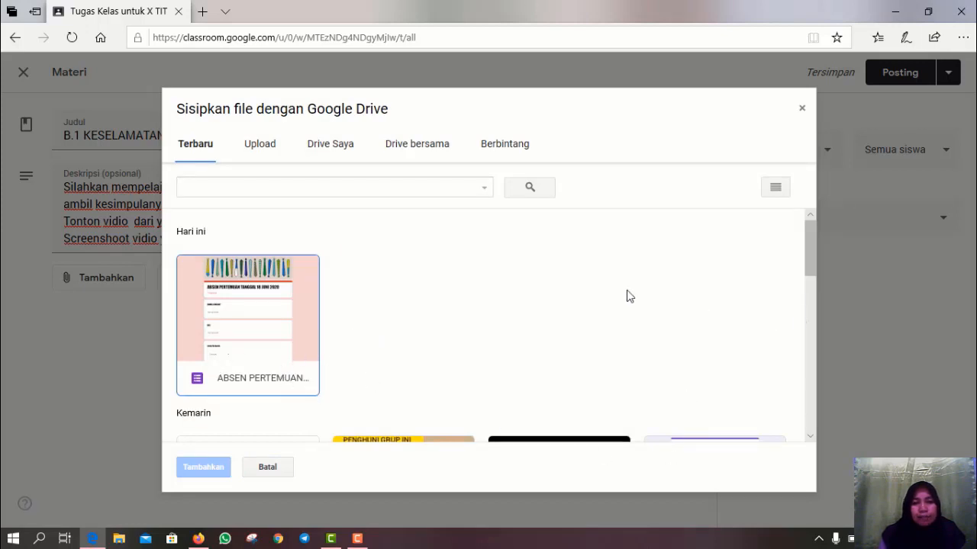
- Attach KESELAMATAN KERJA.doc from the Drive picker's Terbaru files to the material
scroll(654, 222, down, 3)
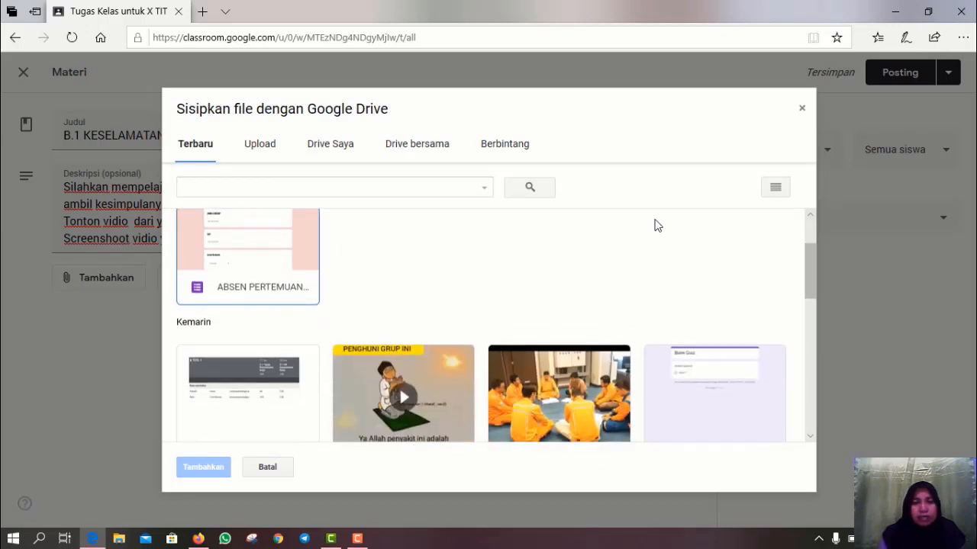
scroll(653, 223, down, 3)
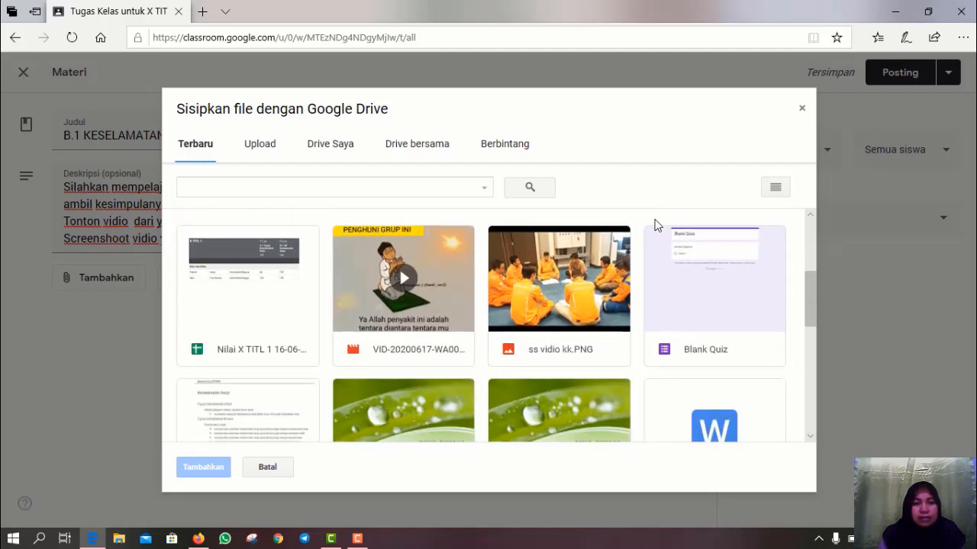
scroll(658, 224, down, 1)
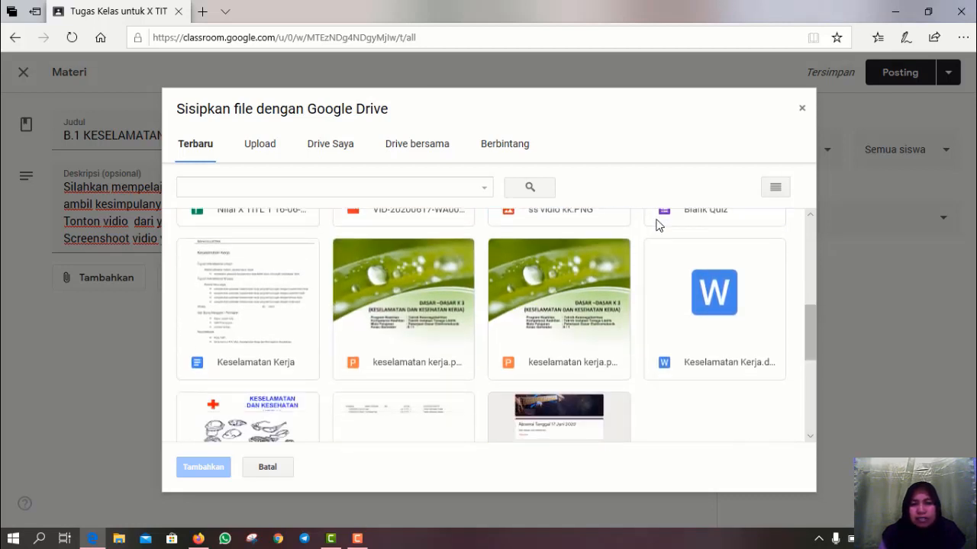
scroll(724, 332, down, 1)
scroll(725, 332, down, 1)
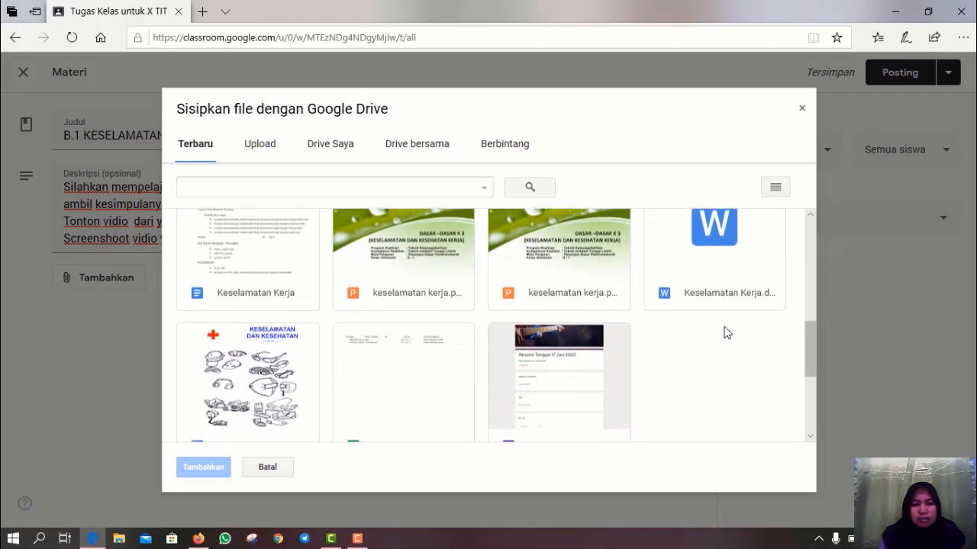
scroll(497, 340, down, 2)
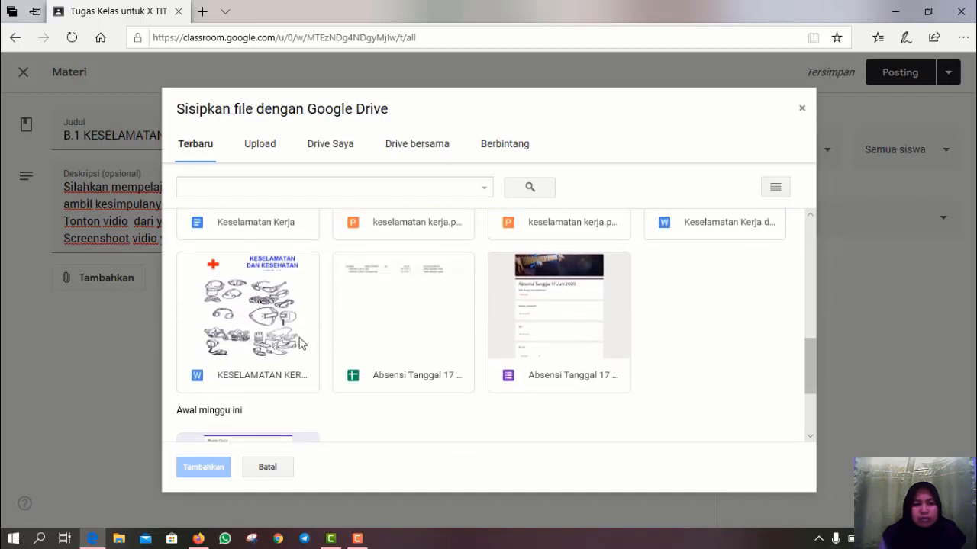
click(262, 303)
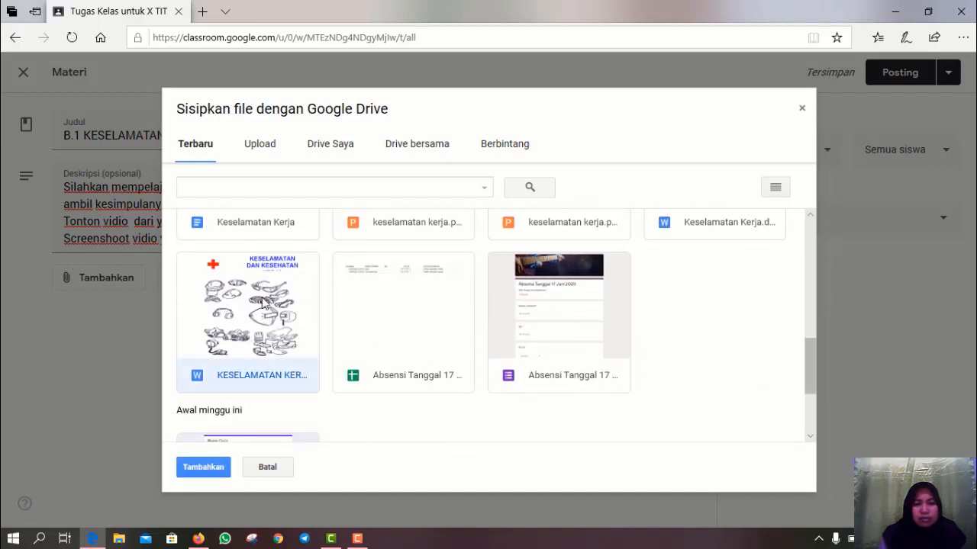
click(219, 470)
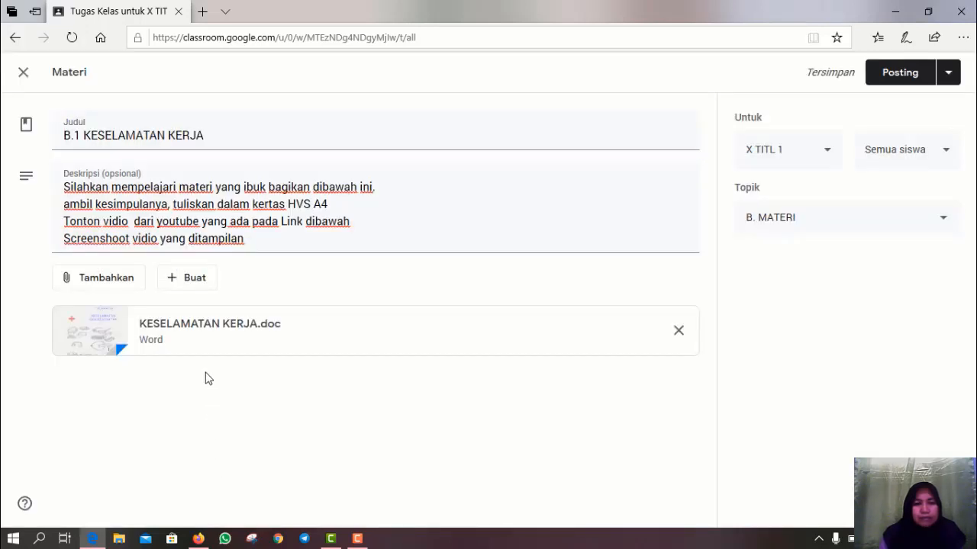
click(95, 288)
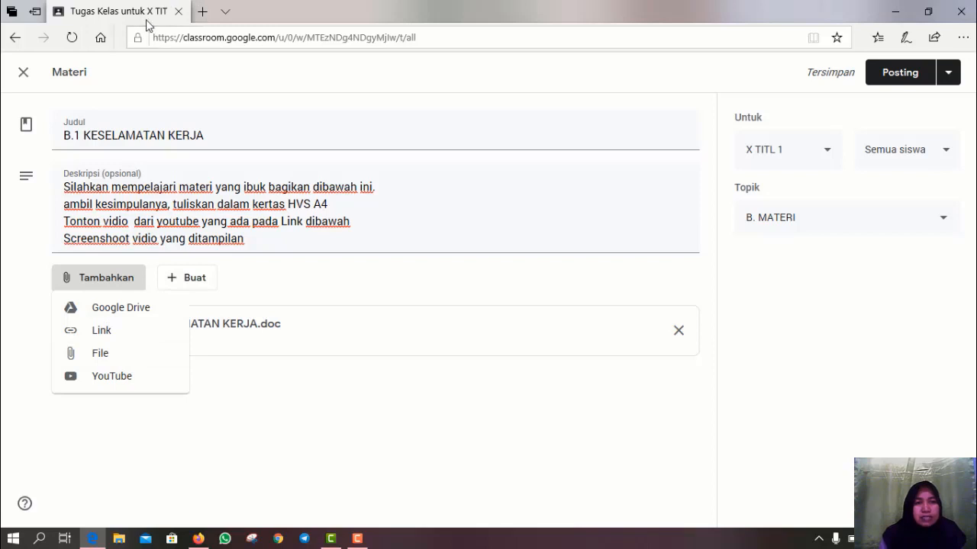
- Search 'keselamatan kerja' in a new Edge tab and copy the first result's link
click(204, 12)
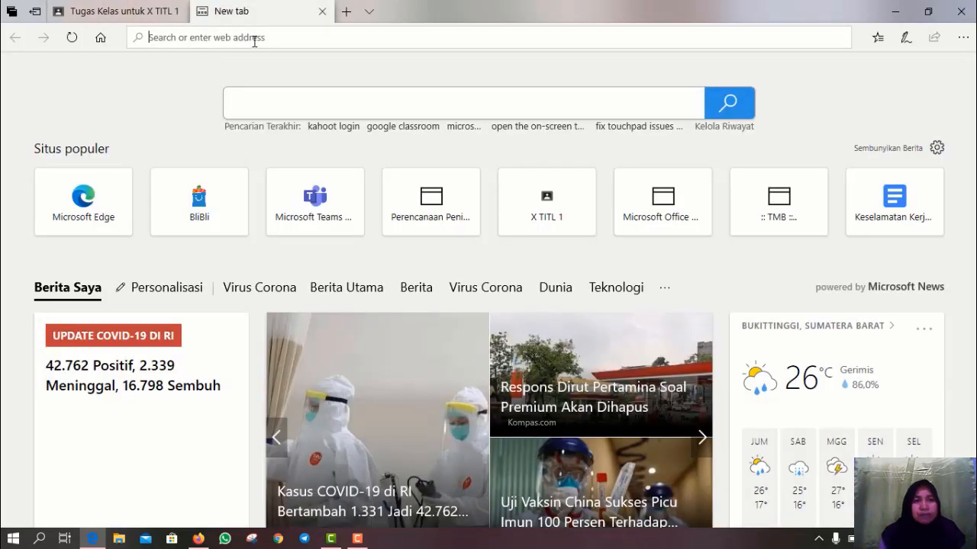
text(kesel)
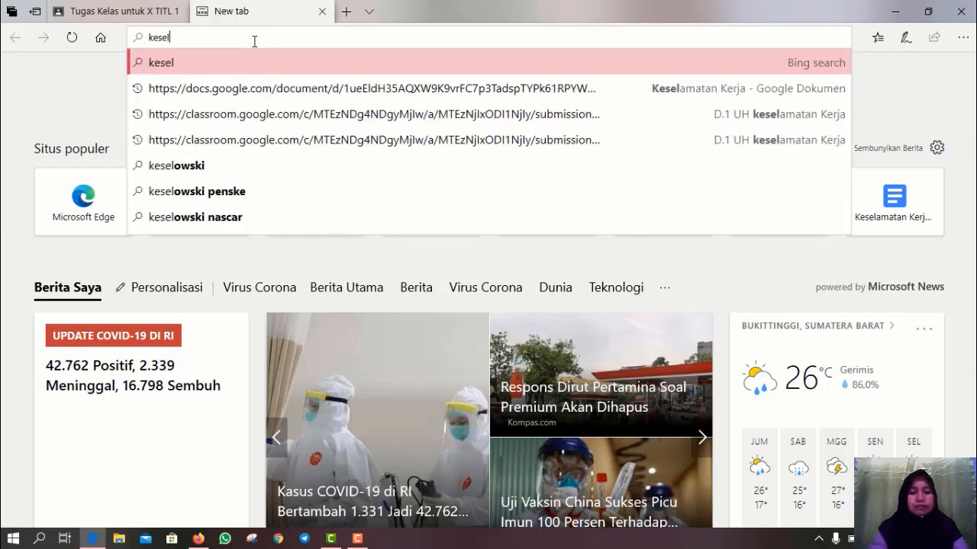
text(amatan kerja)
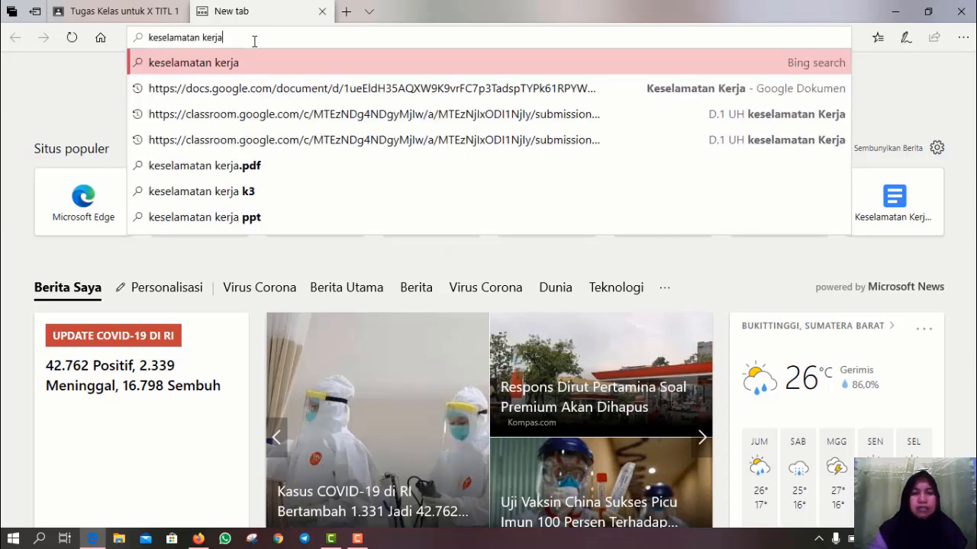
key(Return)
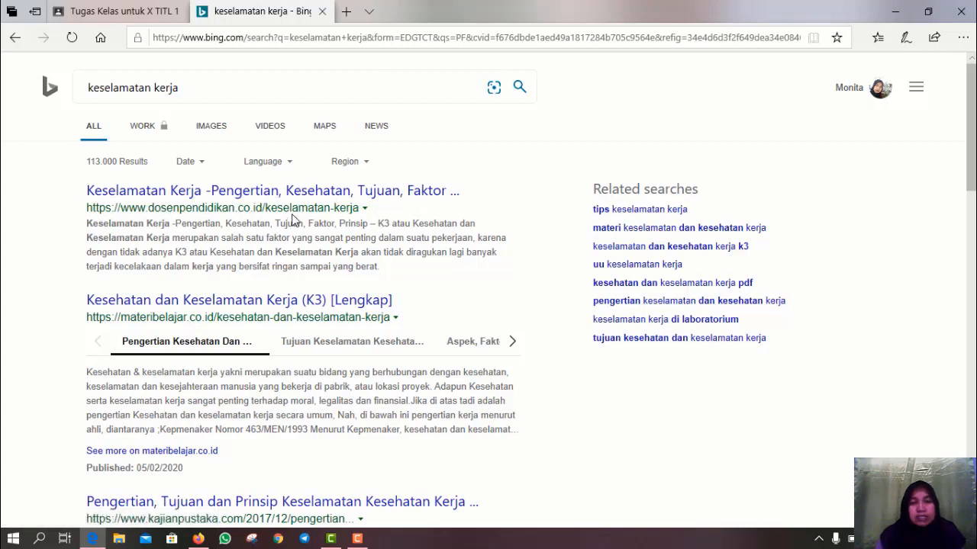
right_click(220, 196)
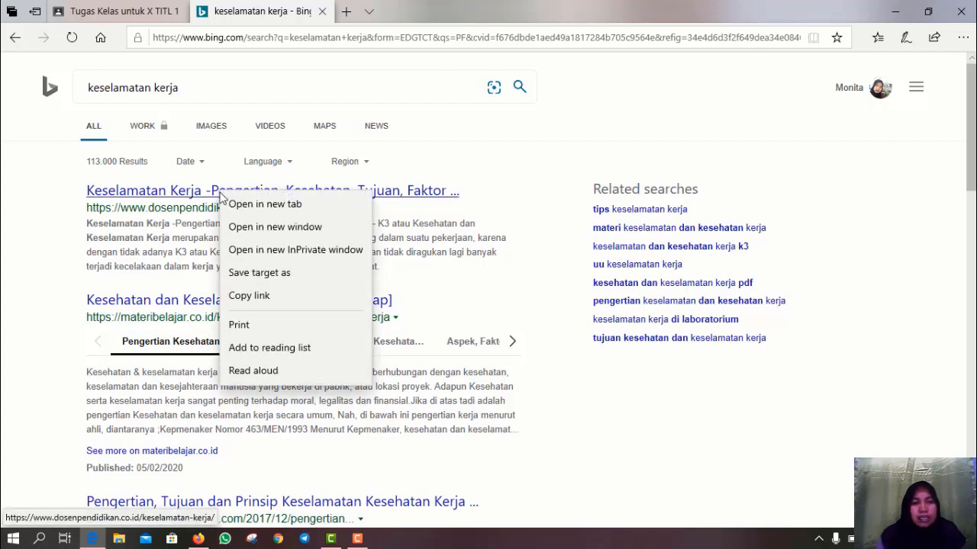
click(243, 296)
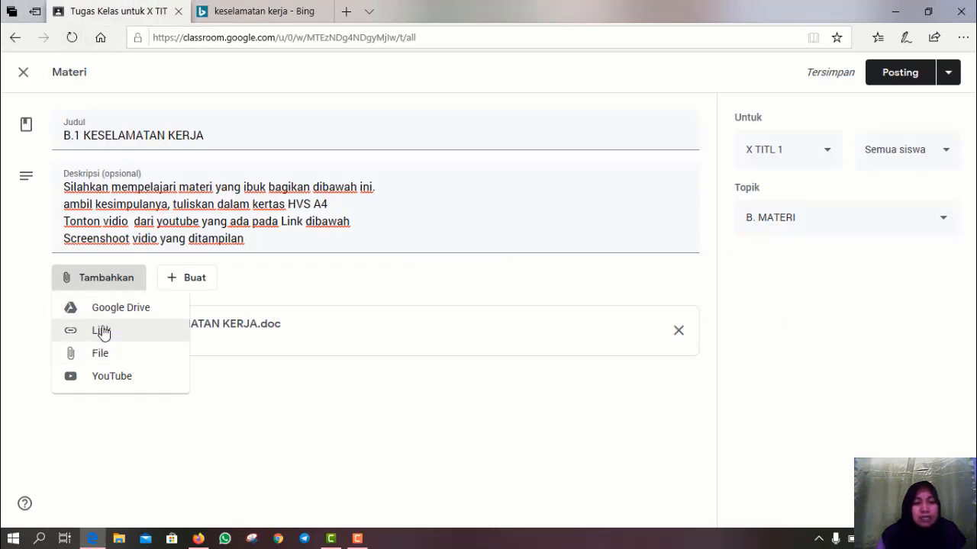
- Attach the copied dosenpendidikan.co.id Keselamatan Kerja URL to the material as a link
click(103, 332)
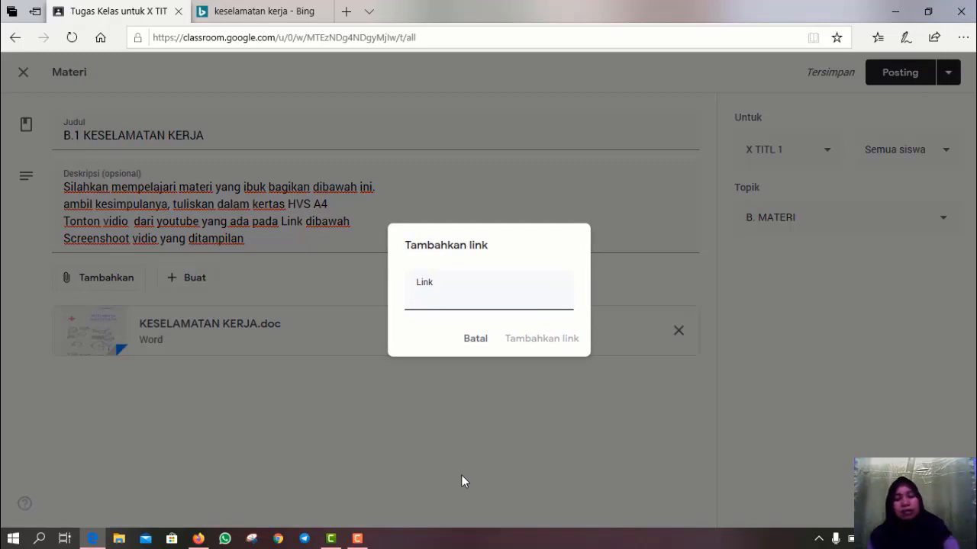
key(ctrl+v)
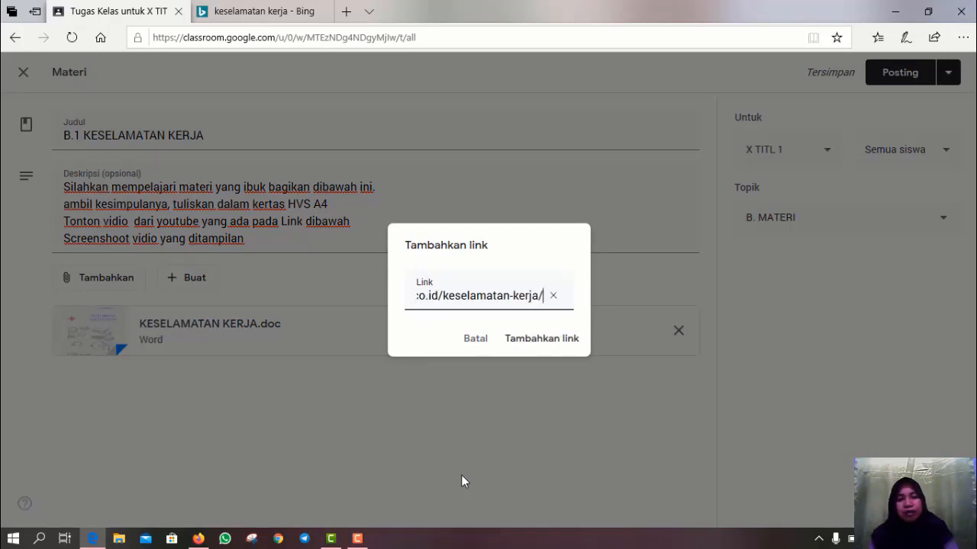
click(563, 347)
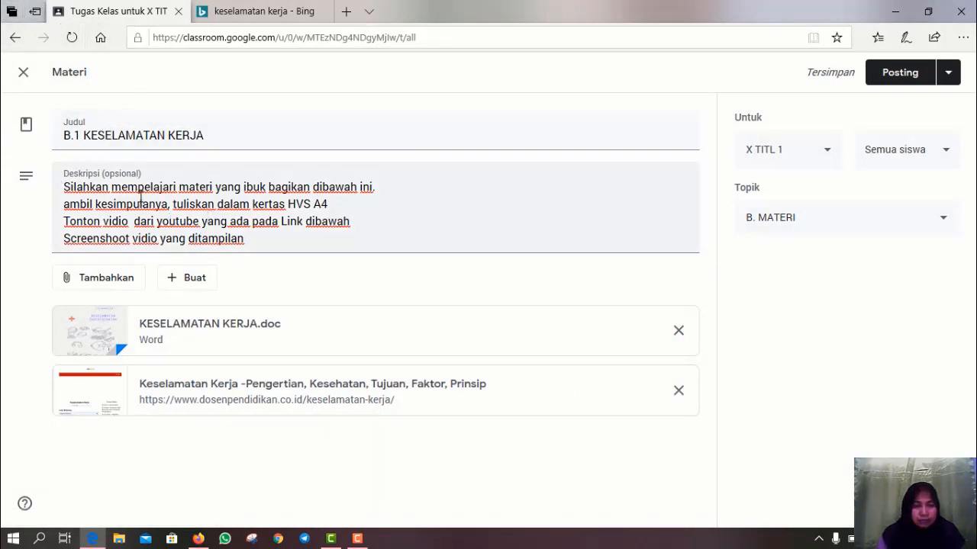
click(105, 279)
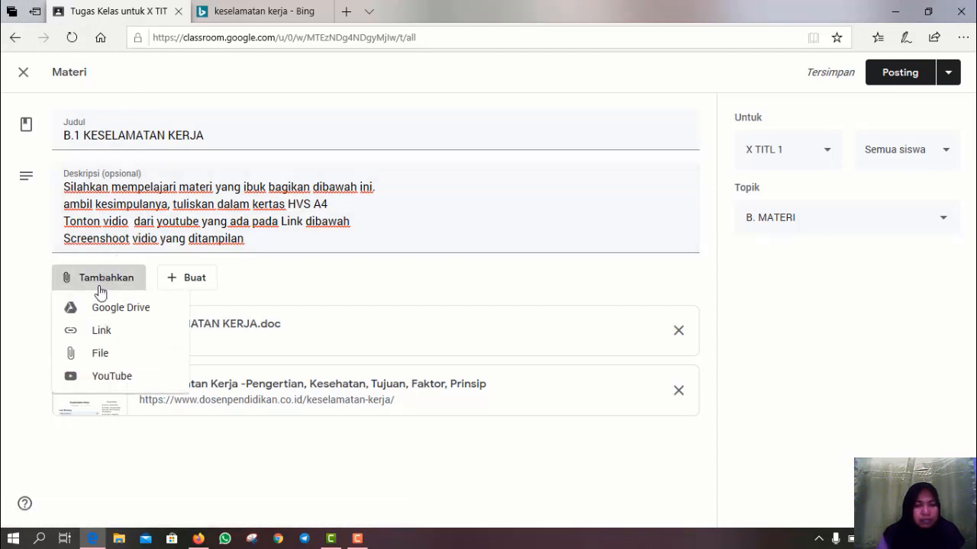
- Upload keselamatan kerja.pptx from the power point folder and attach it to the material
click(81, 358)
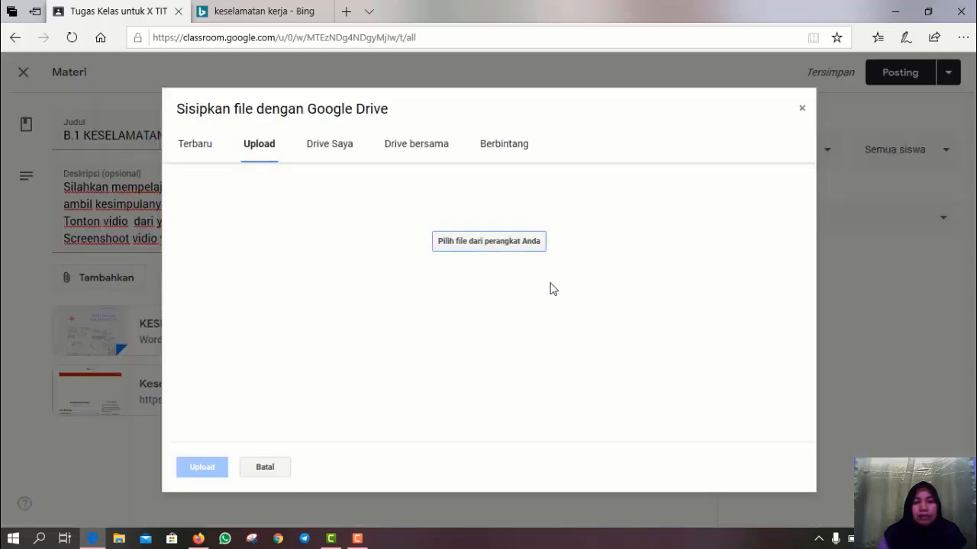
click(516, 252)
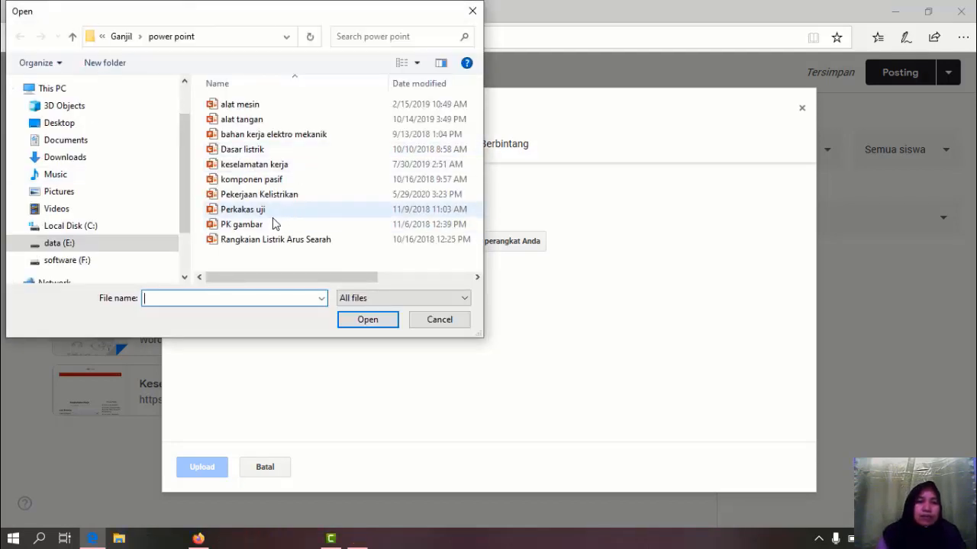
click(260, 170)
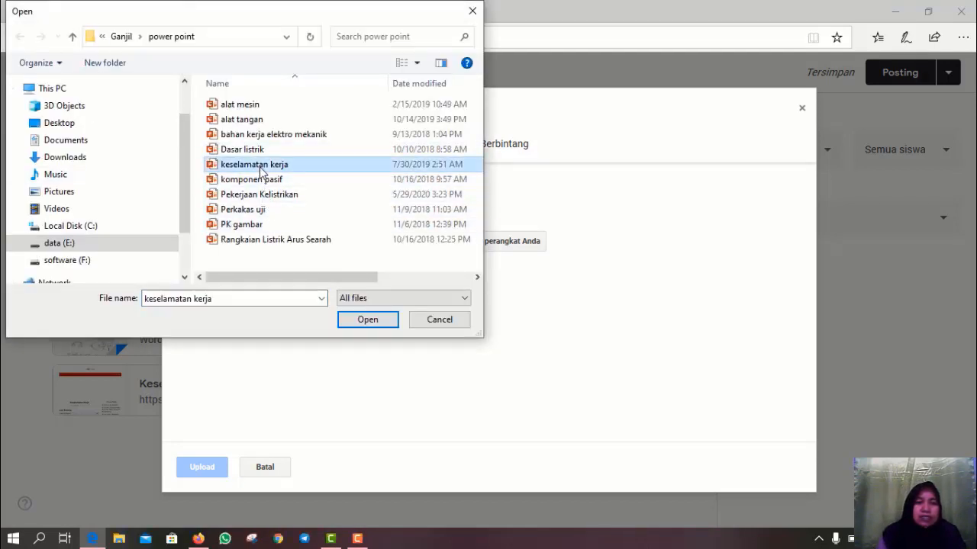
click(358, 320)
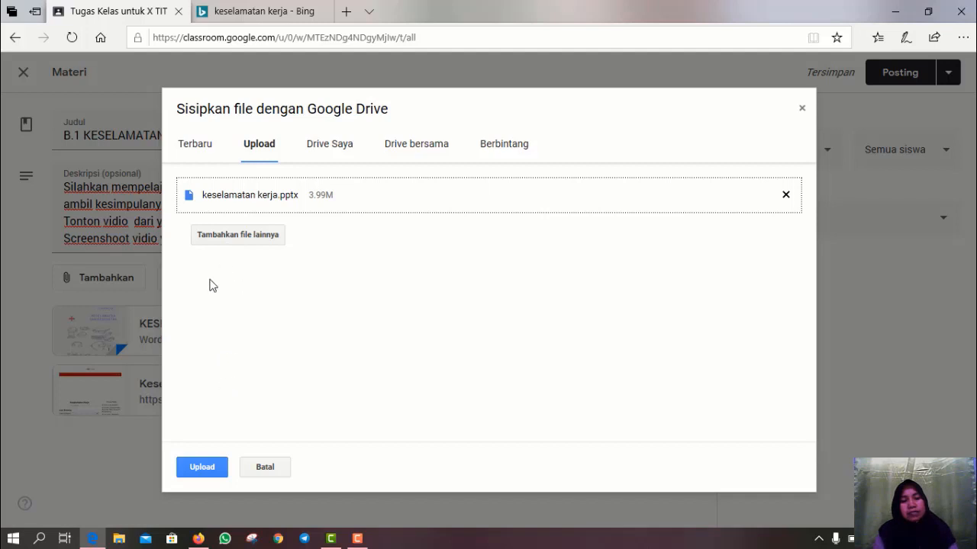
click(202, 467)
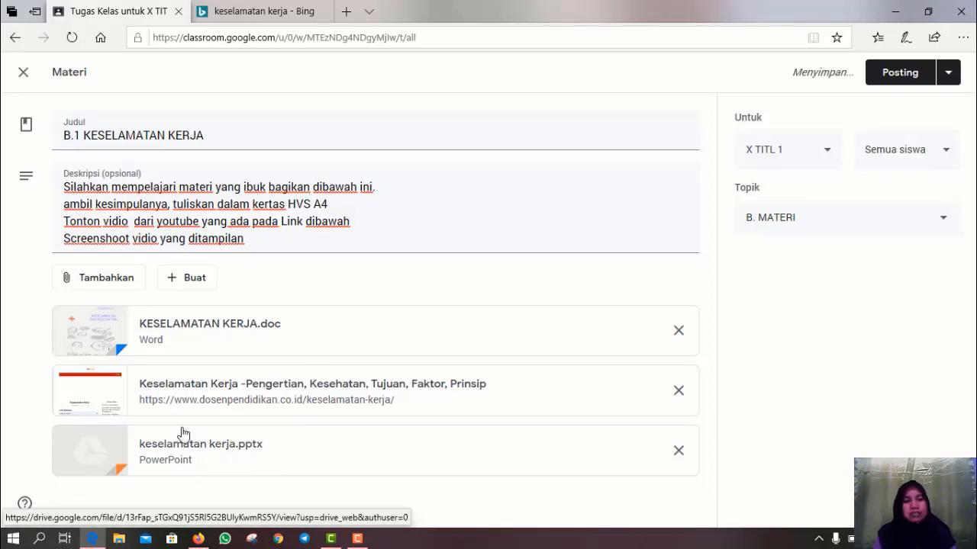
- Search YouTube by the channel's name and attach the 'Rambu Keselamatan kerja part I' video
click(105, 286)
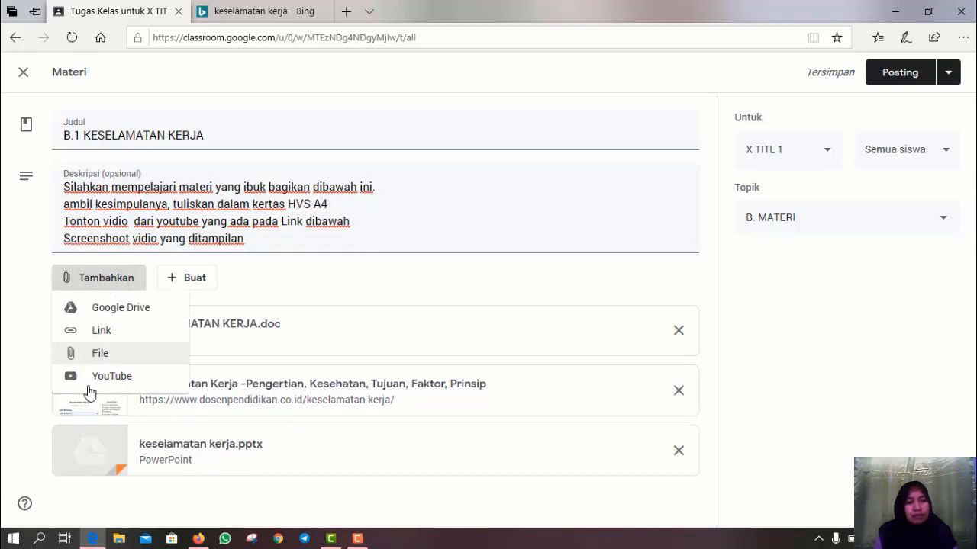
click(94, 378)
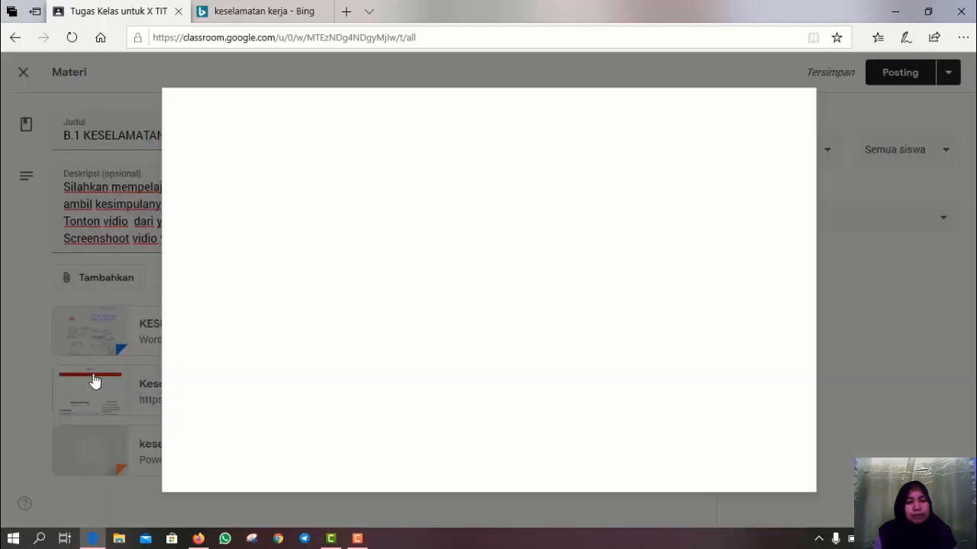
click(269, 190)
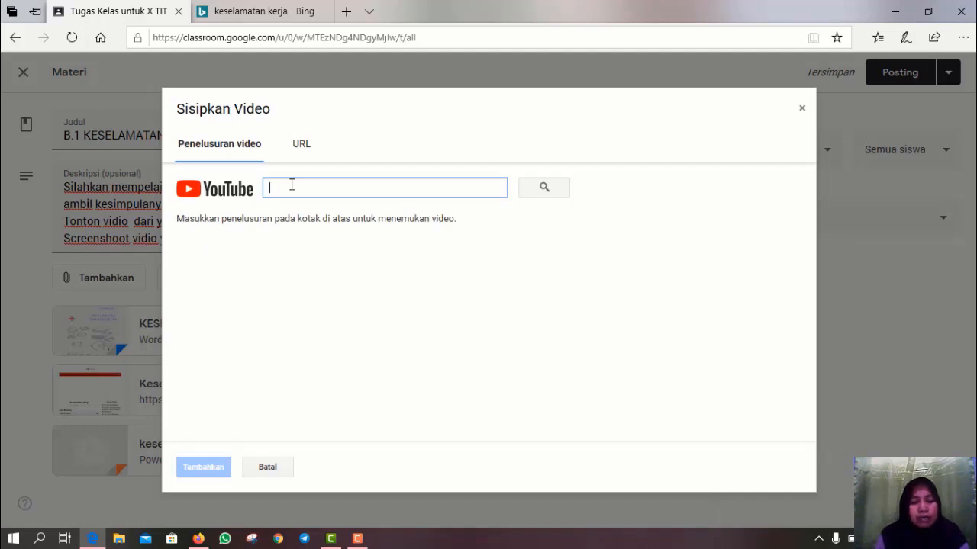
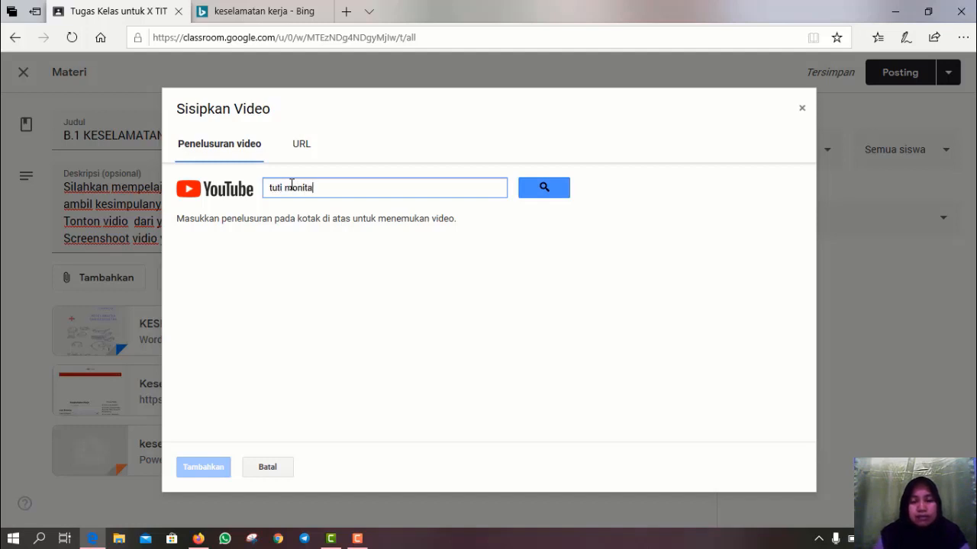
key(Return)
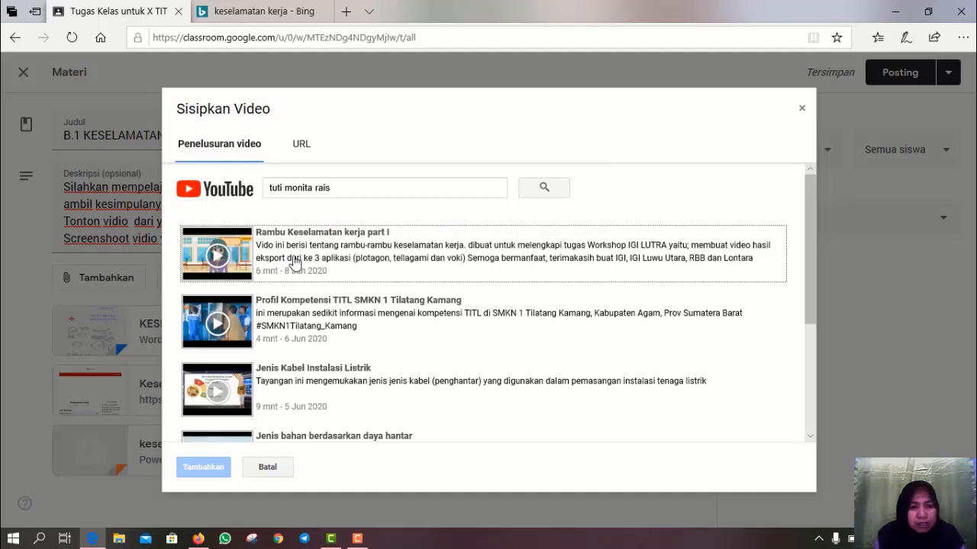
click(294, 262)
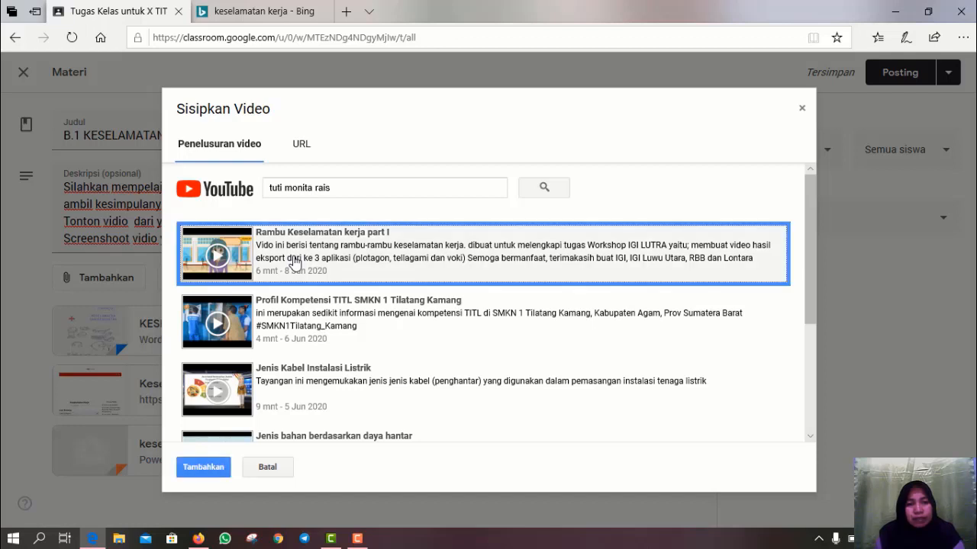
click(202, 470)
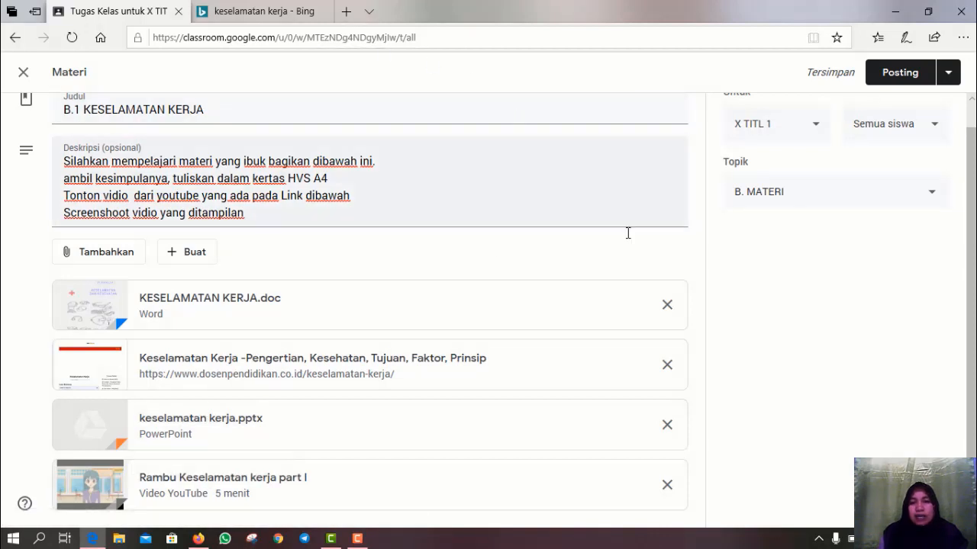
- Also share the material with X TITL 2, then post B.1 KESELAMATAN KERJA
click(818, 130)
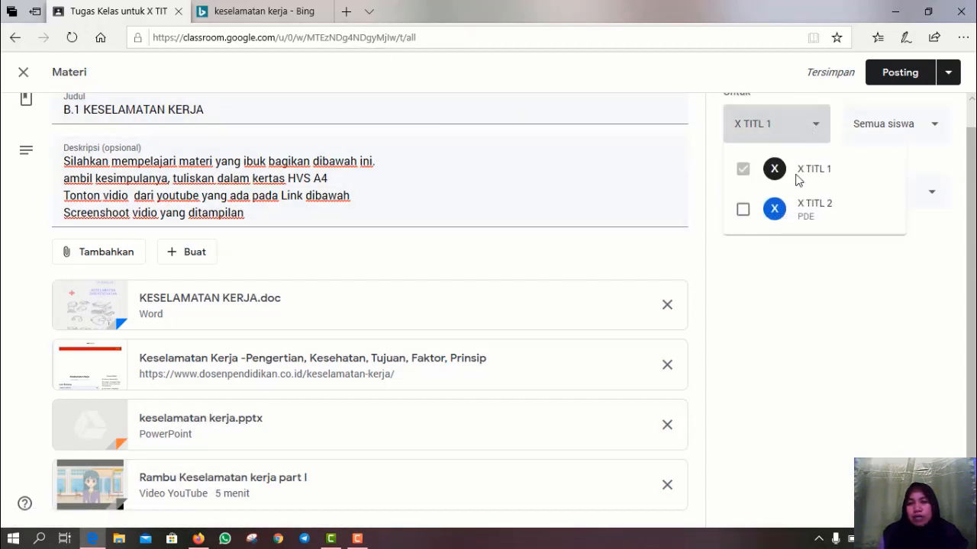
click(743, 212)
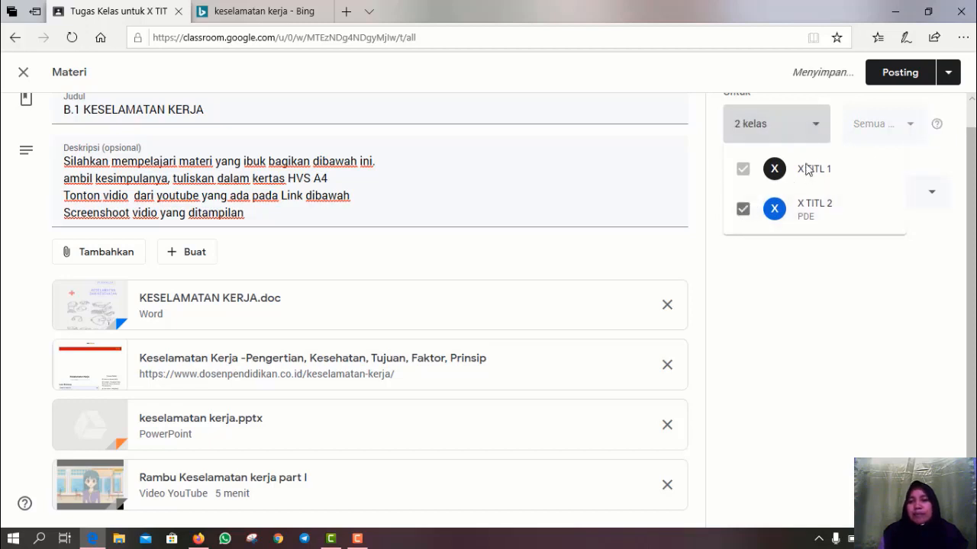
click(918, 132)
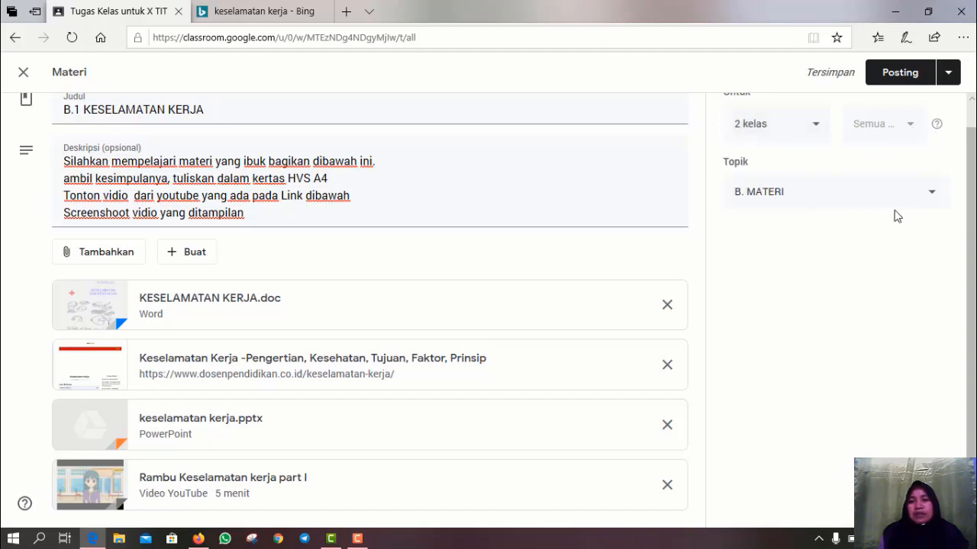
click(905, 80)
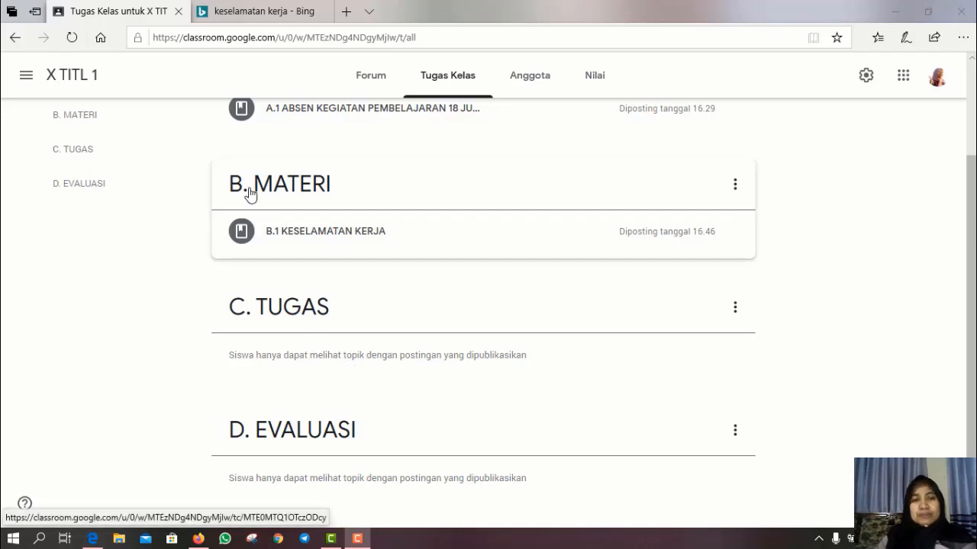
- From the Tugas Kelas page, create a new blank Tugas via Buat
click(428, 79)
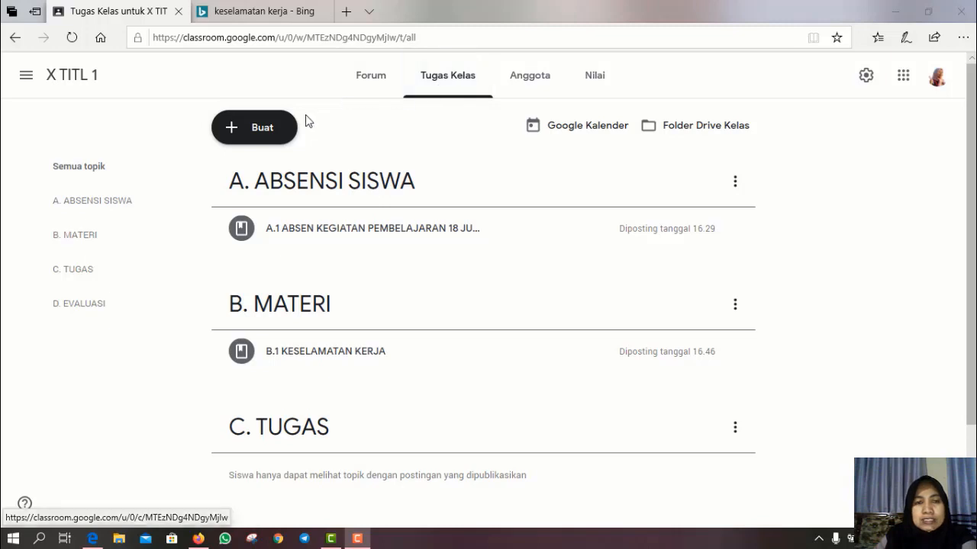
click(236, 134)
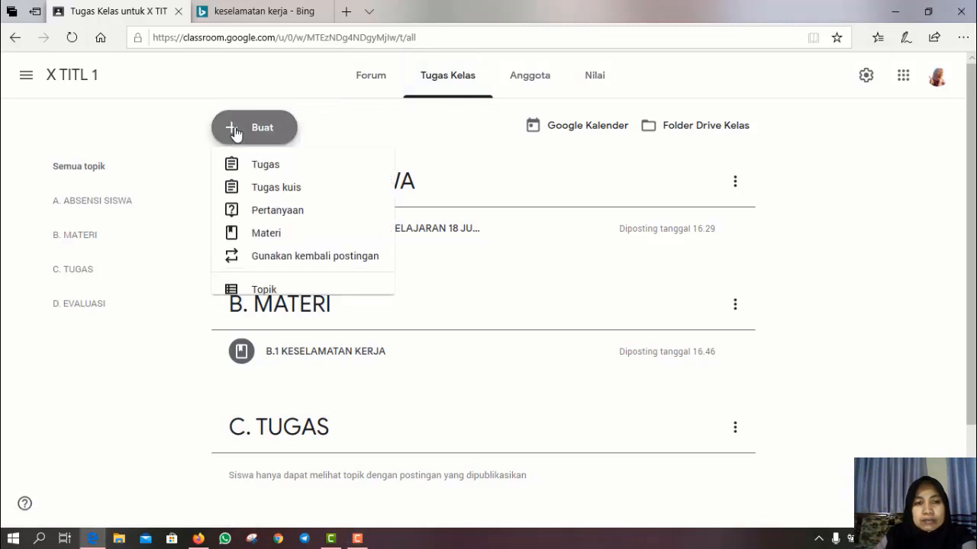
click(250, 179)
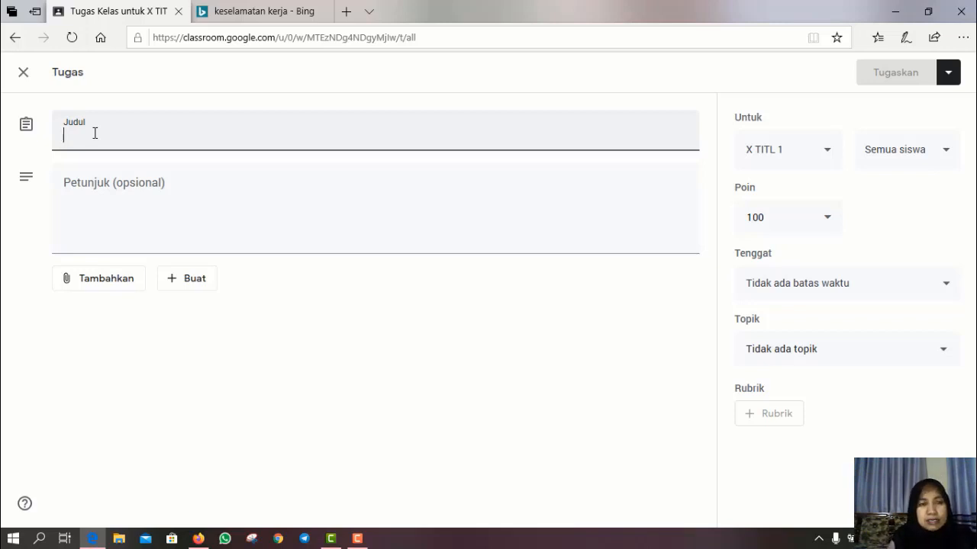
- Title the assignment 'C.1 TUGAS KESELAMATAN KERJA' and keep it for X TITL 1 at 100 points
text(C)
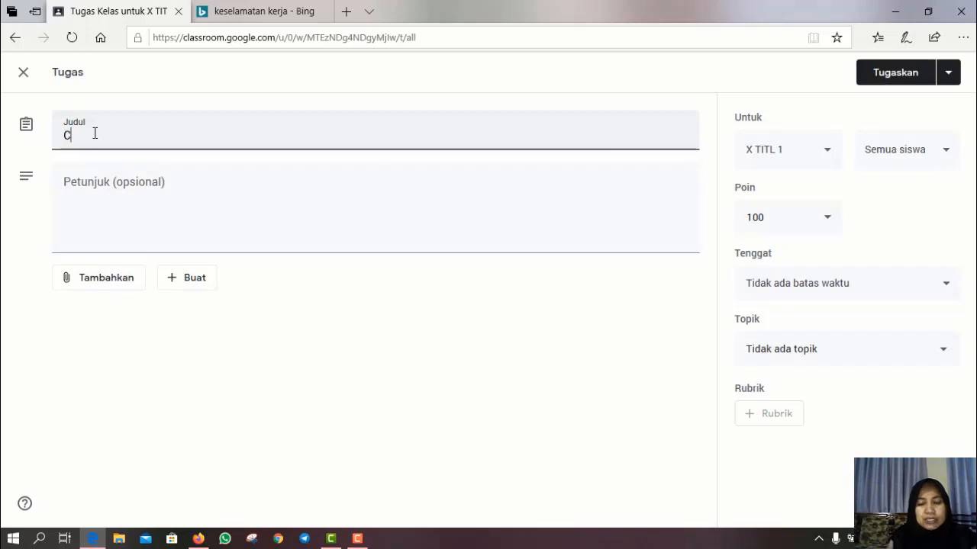
text(.)
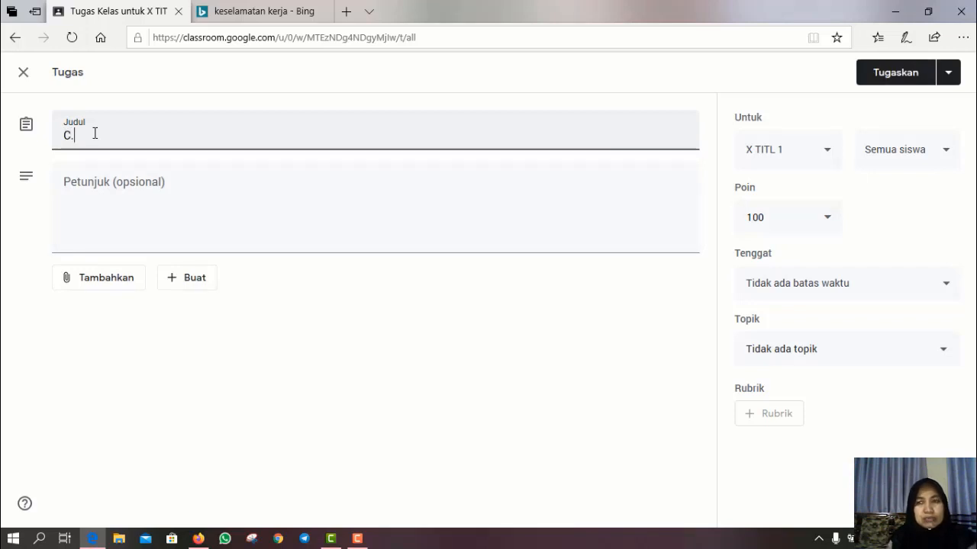
text(1 )
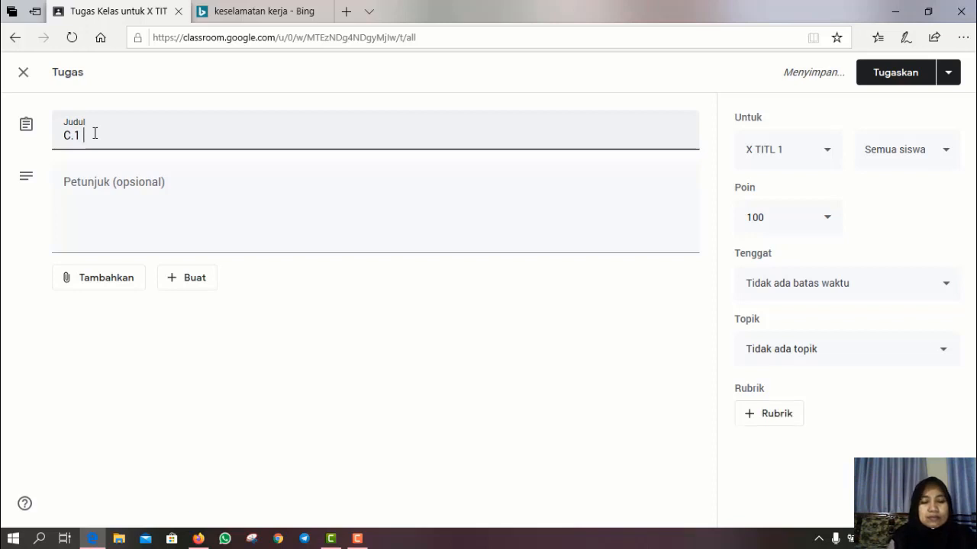
text(TU)
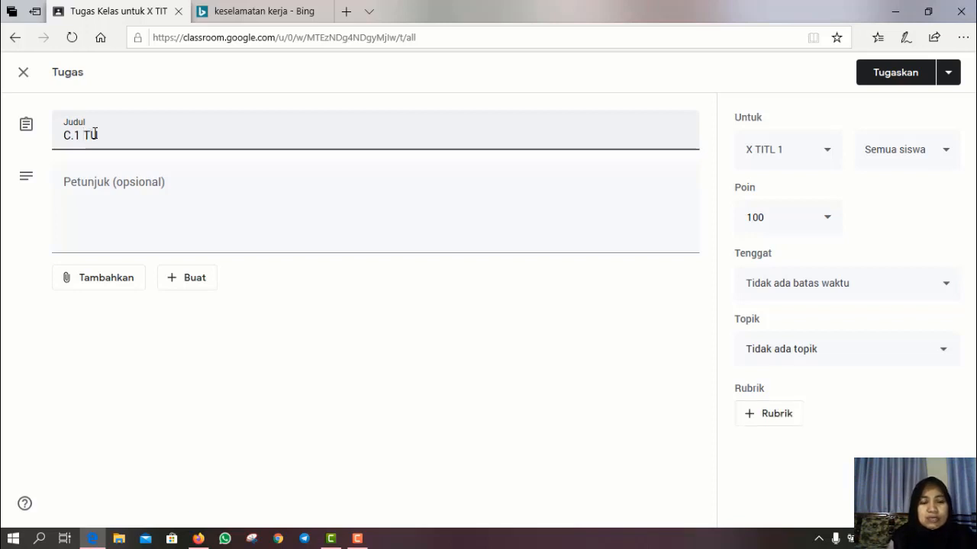
text(GAS KESE)
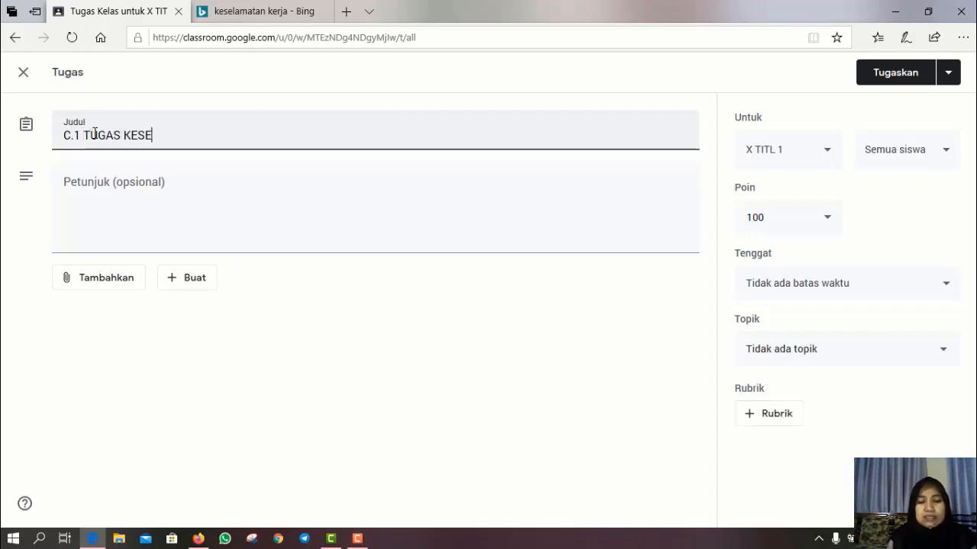
text(LAMATAN K)
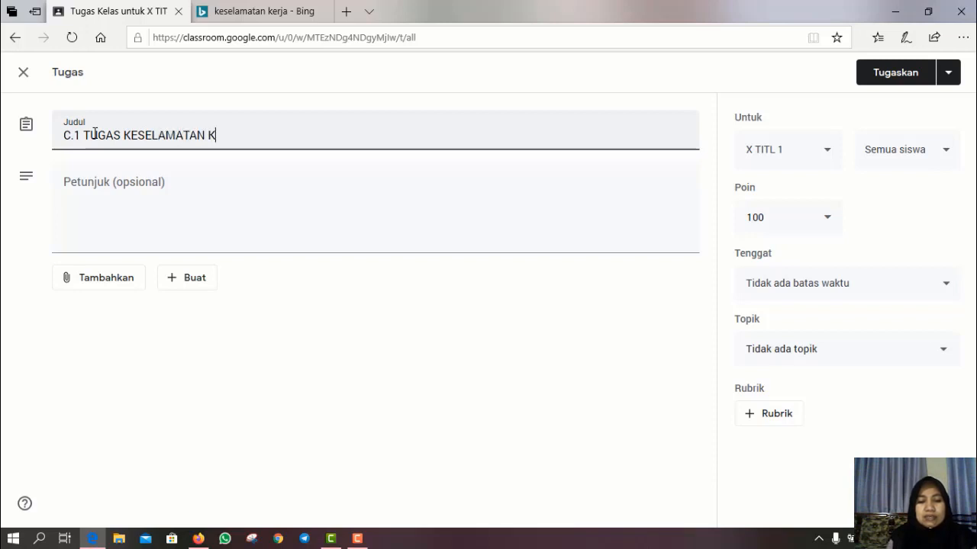
text(ERJA)
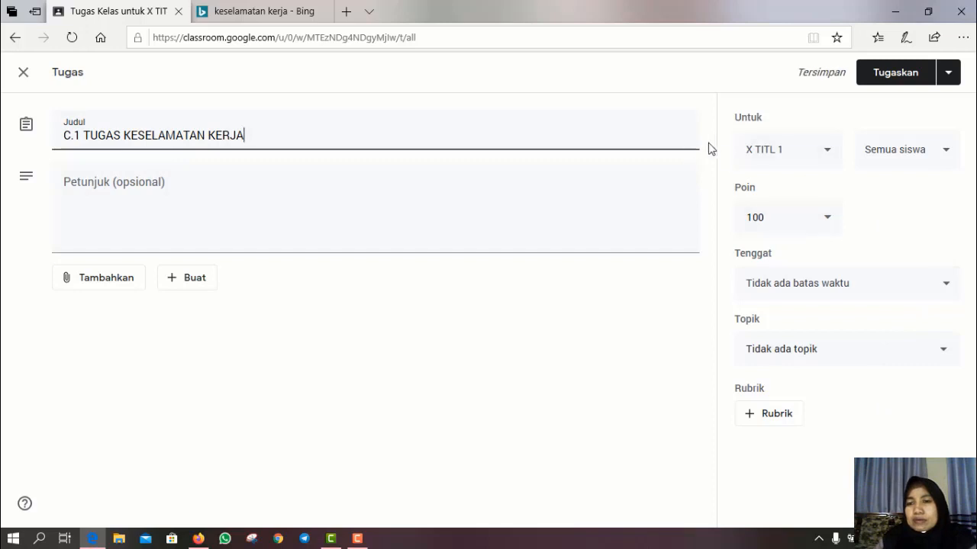
click(830, 222)
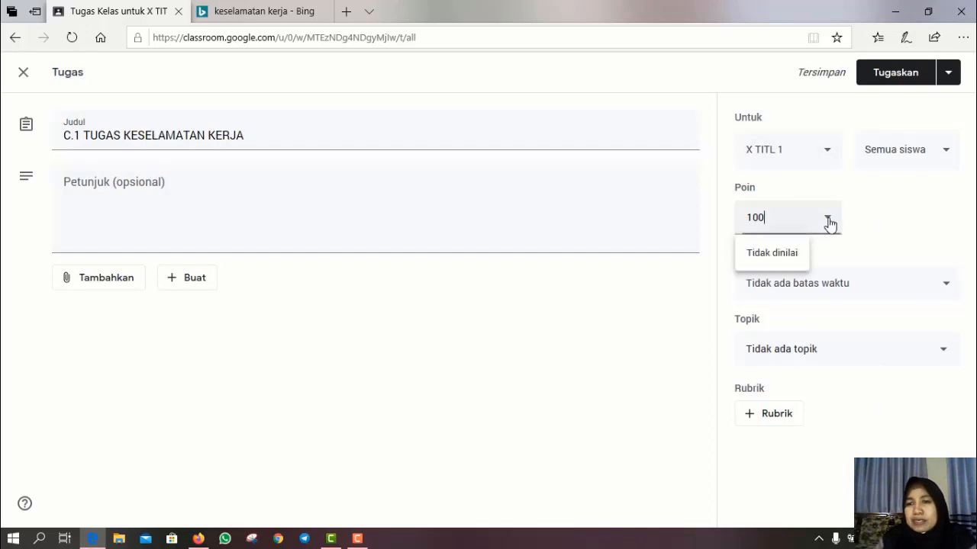
click(829, 224)
click(830, 154)
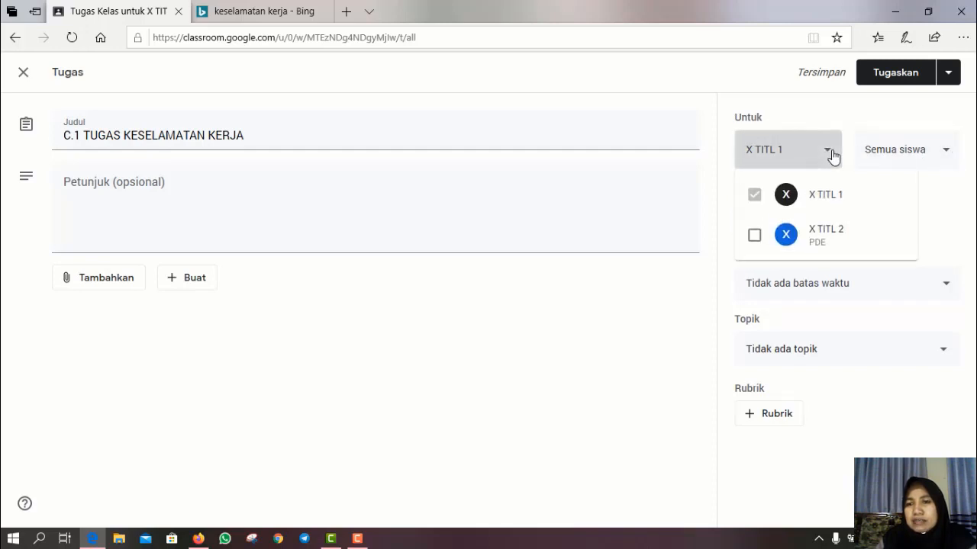
click(832, 156)
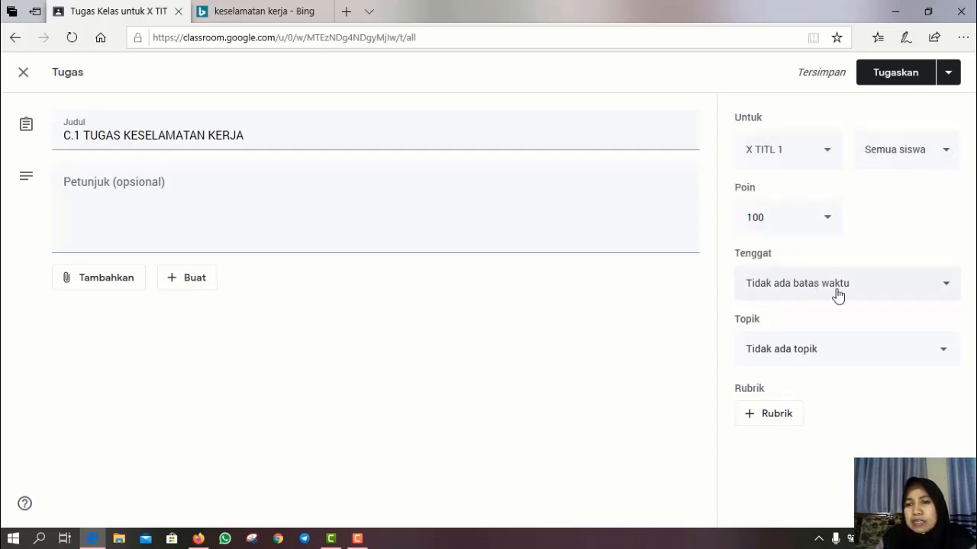
- Set the assignment due date to Saturday 20 June 2020 at 10:30
click(946, 290)
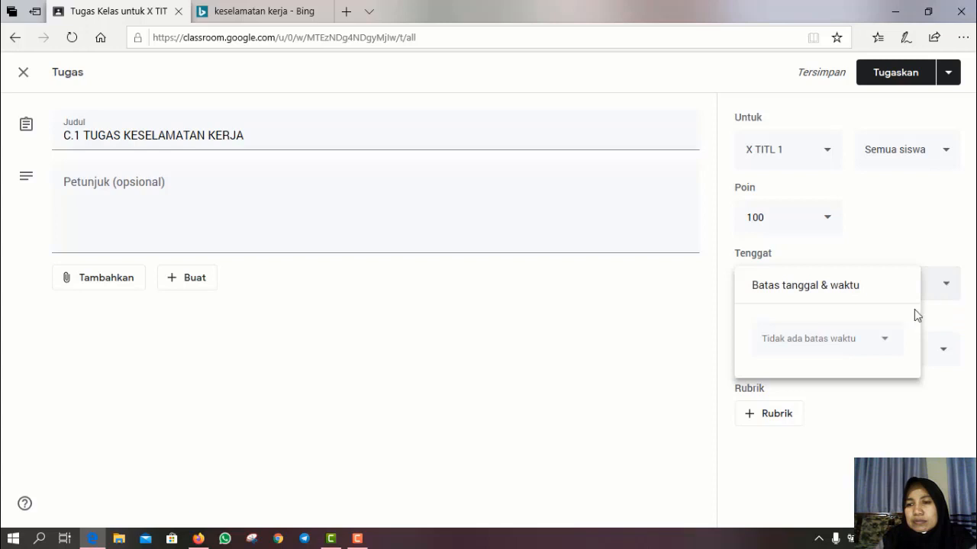
click(885, 340)
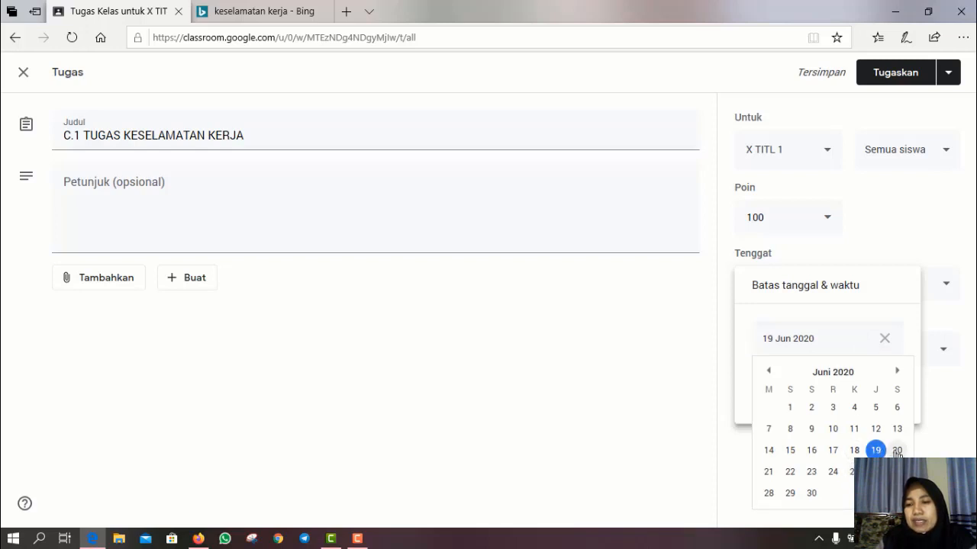
click(899, 452)
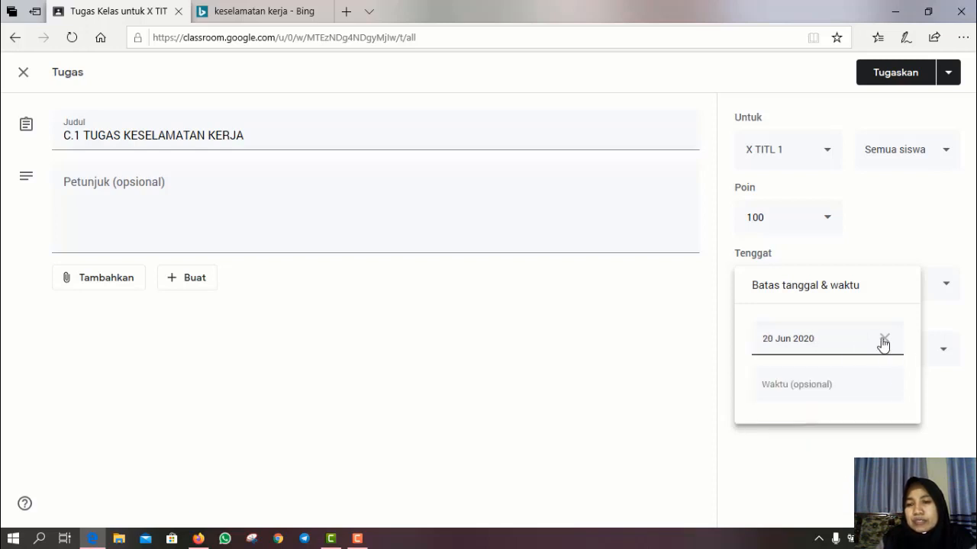
click(818, 393)
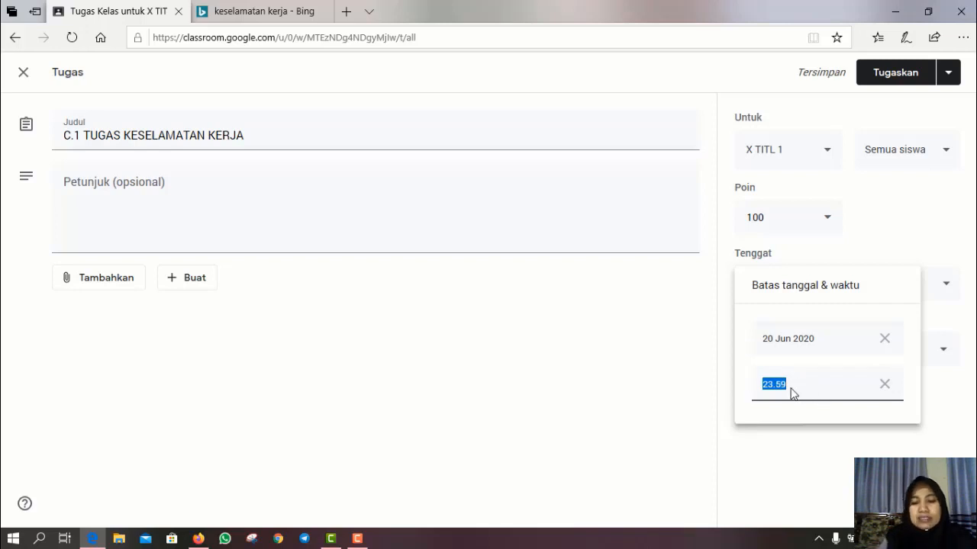
text(10)
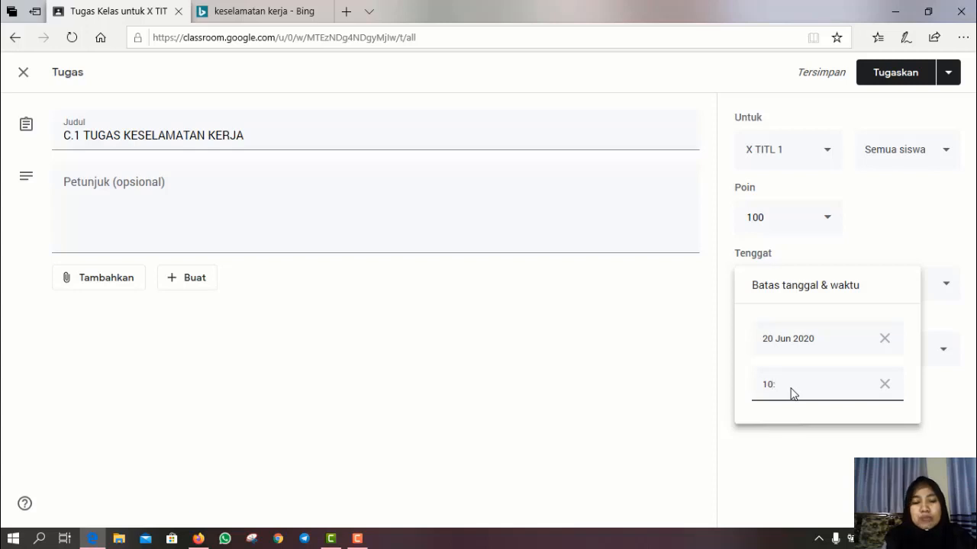
text(:30)
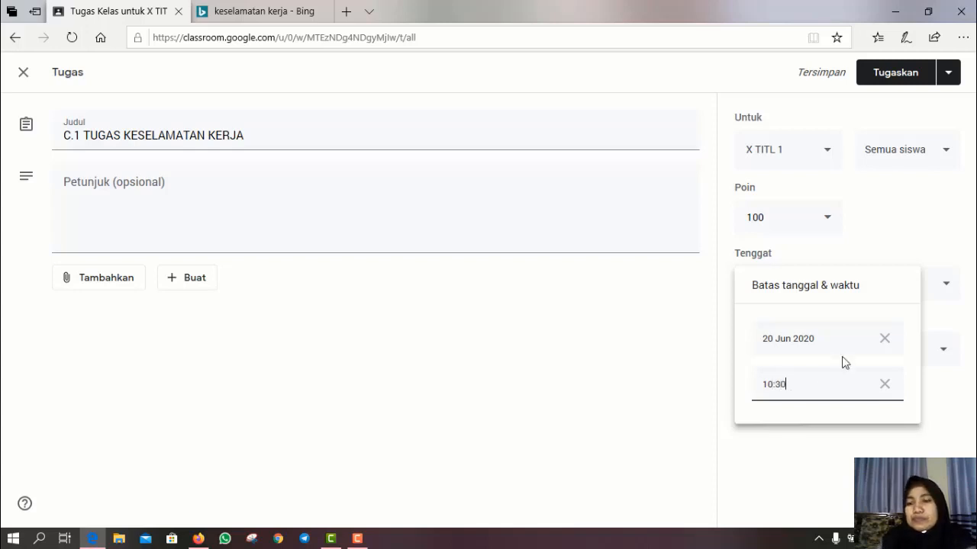
click(874, 451)
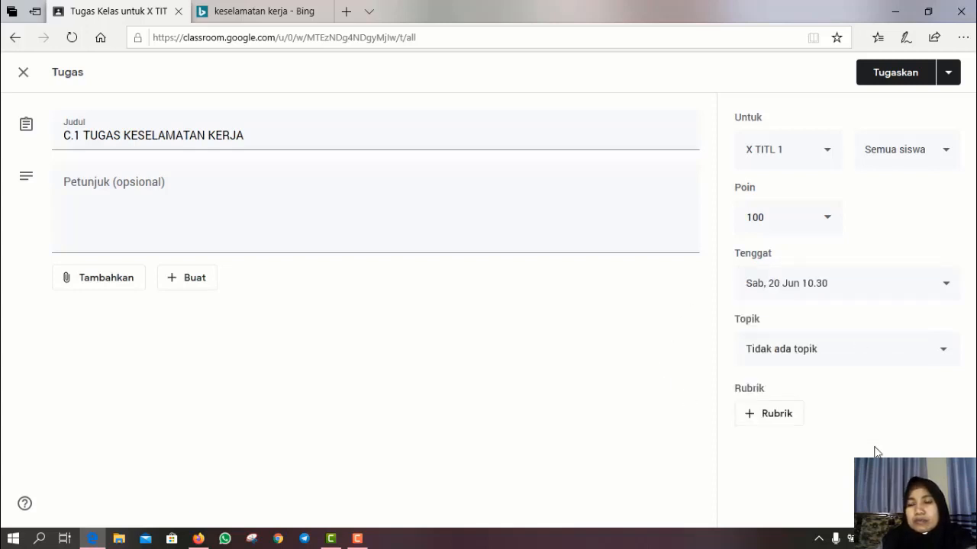
- File the assignment under the C. TUGAS topic
click(946, 352)
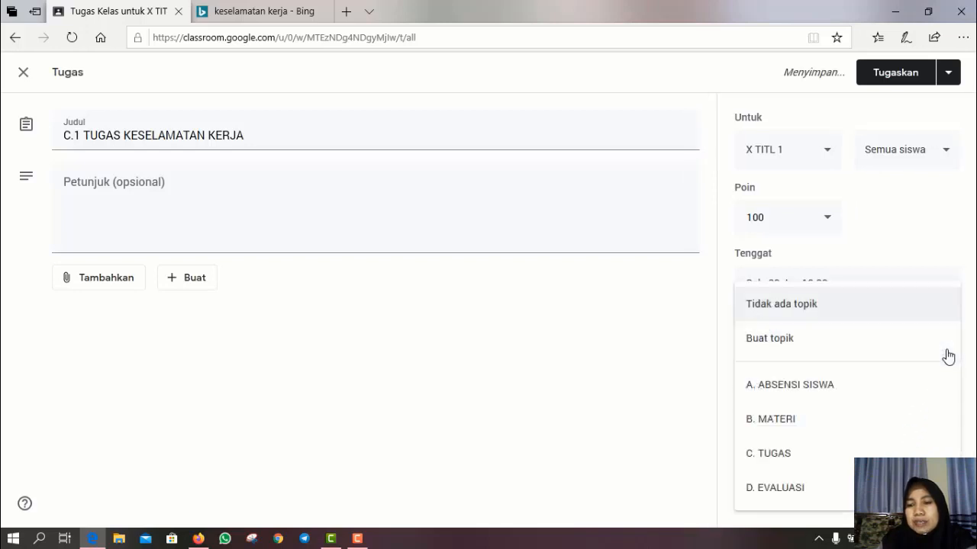
click(800, 466)
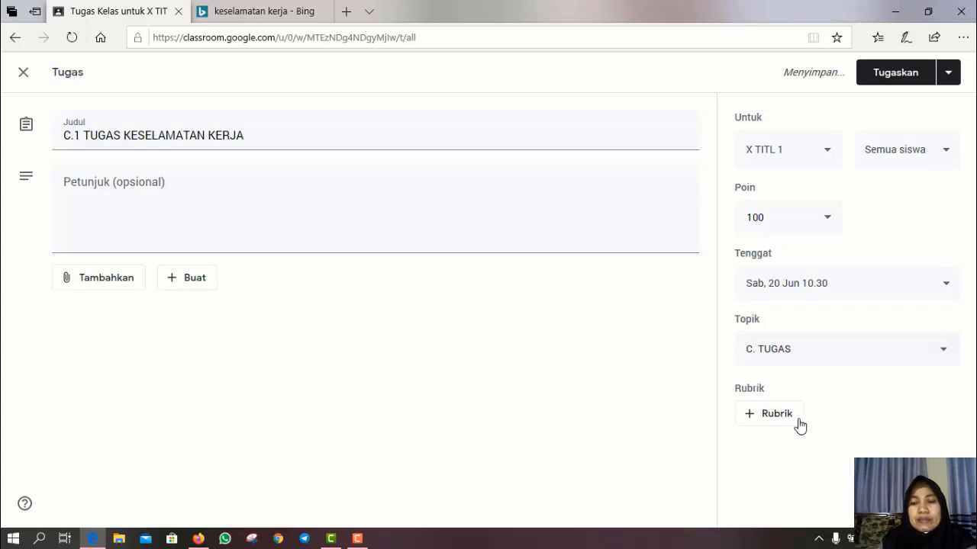
click(71, 206)
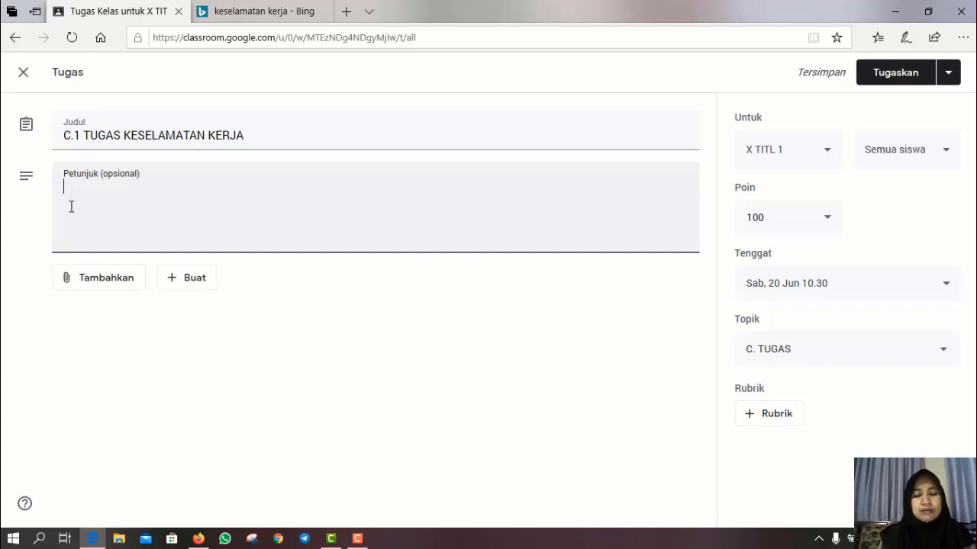
- Write the instruction 'Foto kesimpulan materikeselamatan kerja' in Petunjuk
text(FOTO)
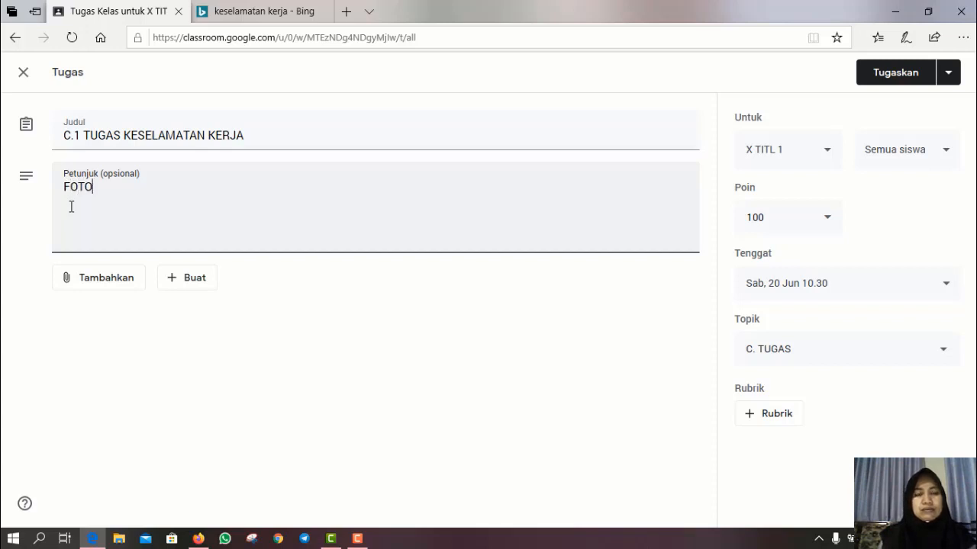
key(BackSpace)
key(BackSpace)
key(BackSpace)
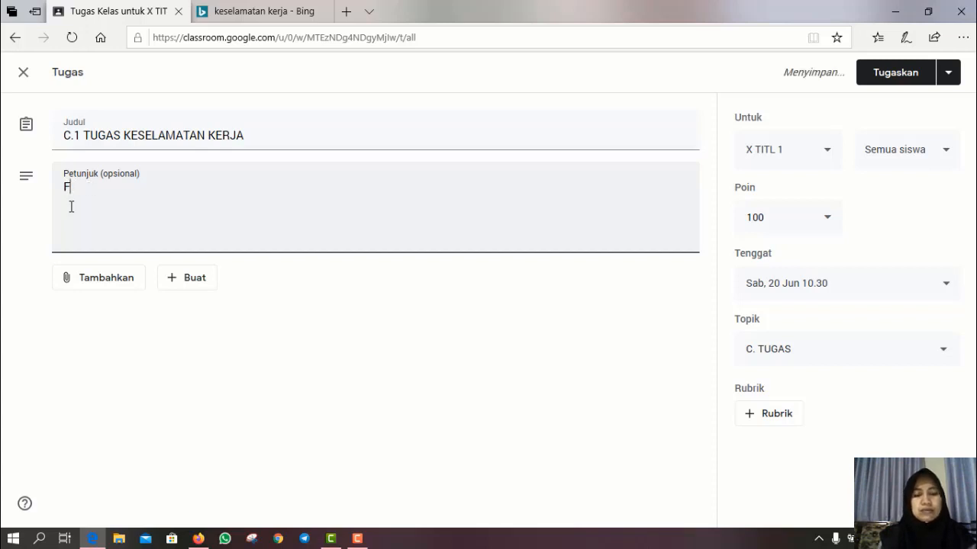
text(oto ke)
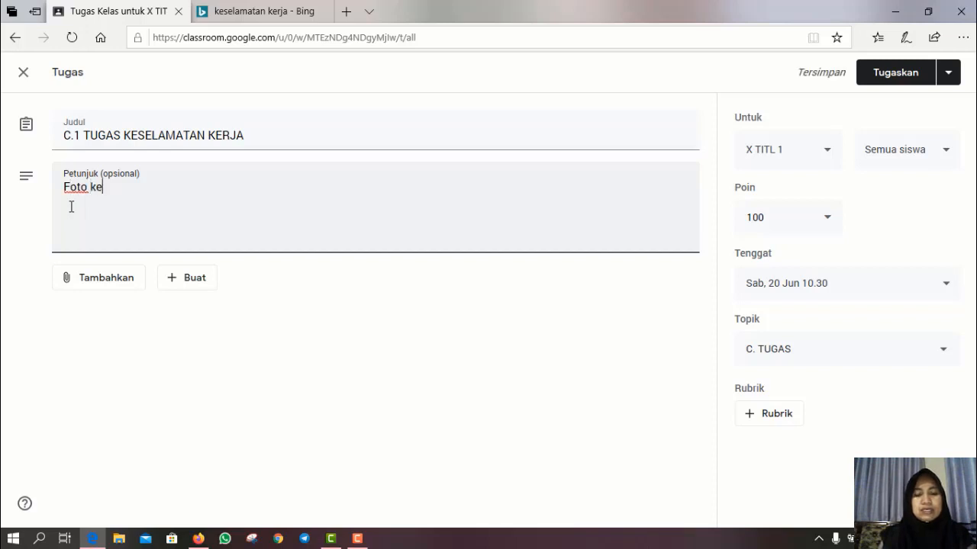
text(simpula)
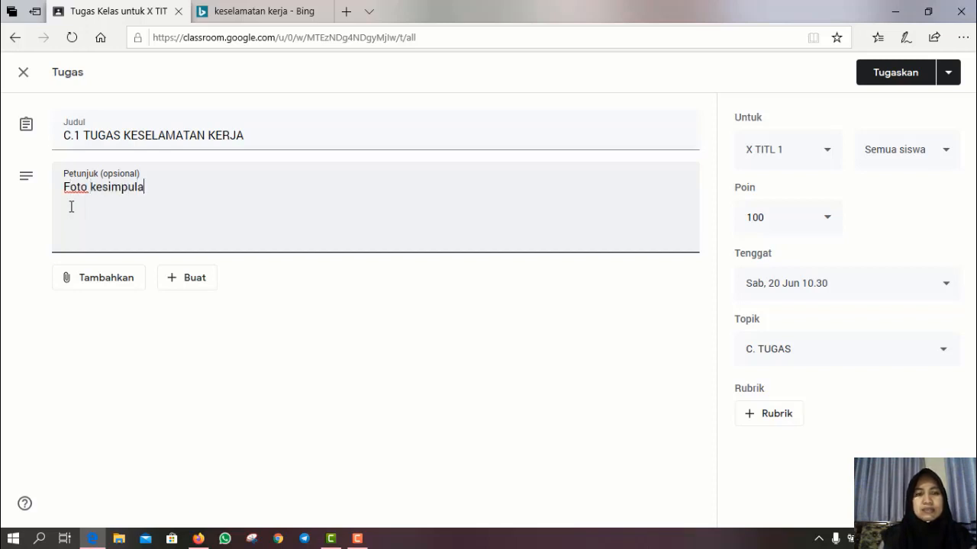
text(m)
key(BackSpace)
key(BackSpace)
text(n )
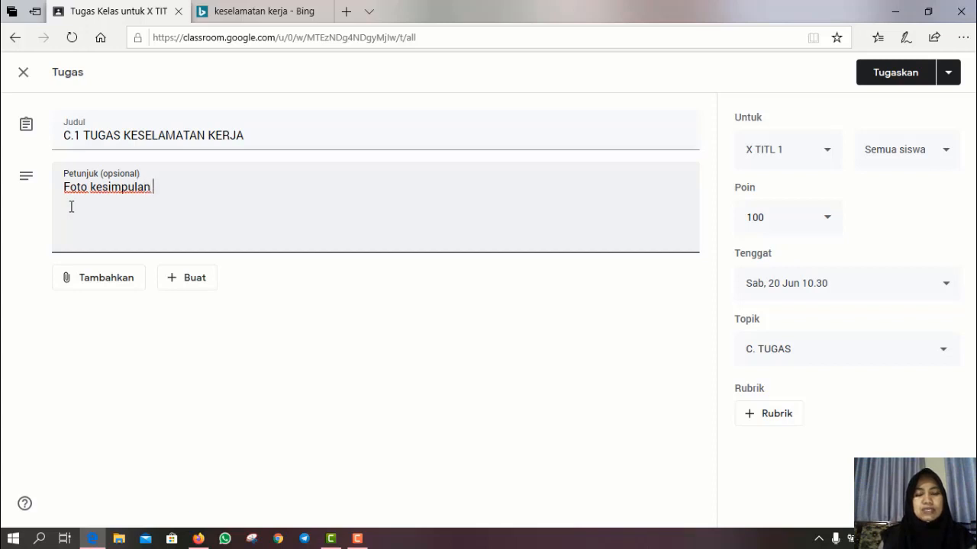
text(materi)
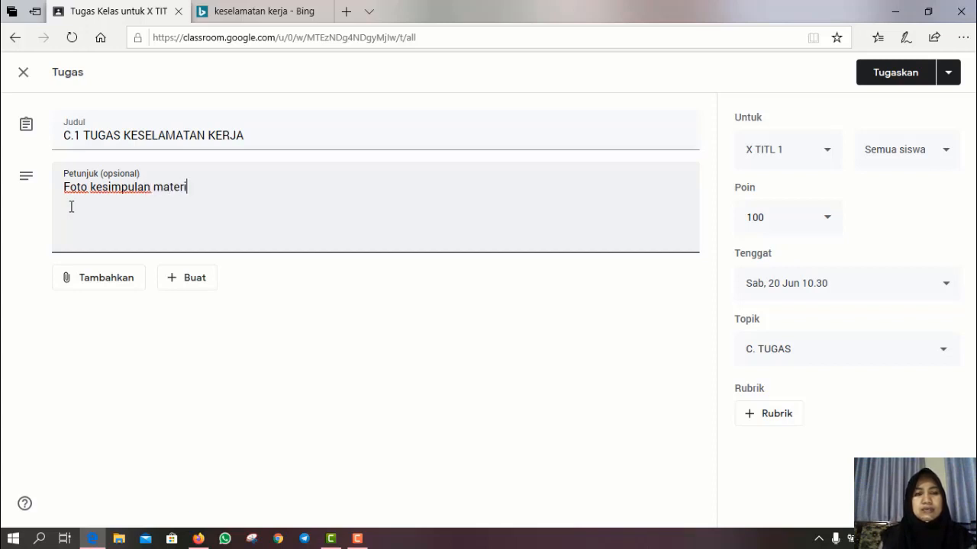
text(ke)
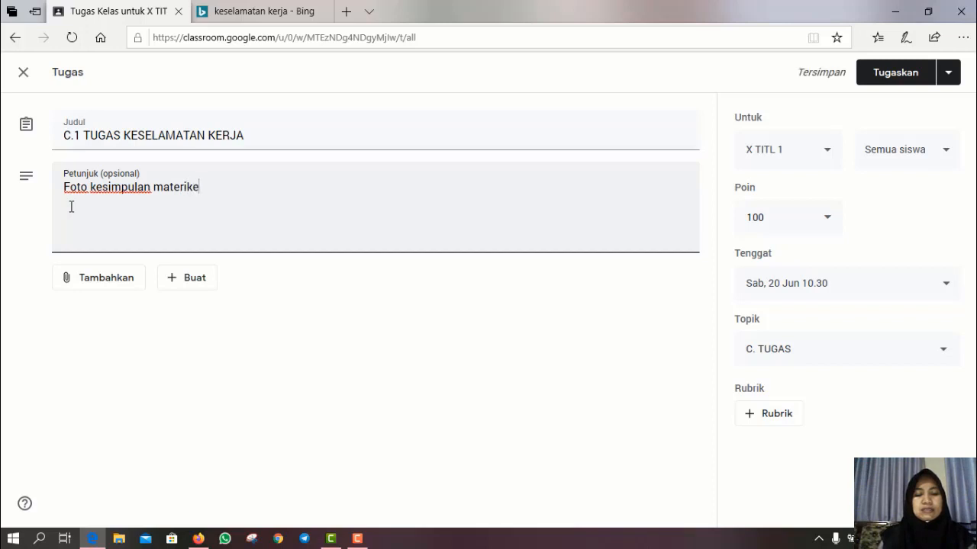
text(selamatan )
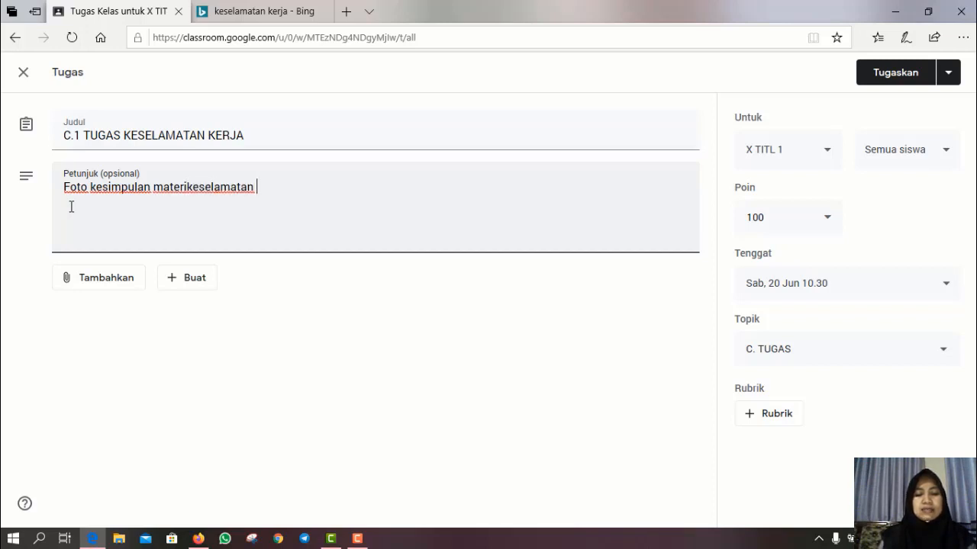
text(kerja)
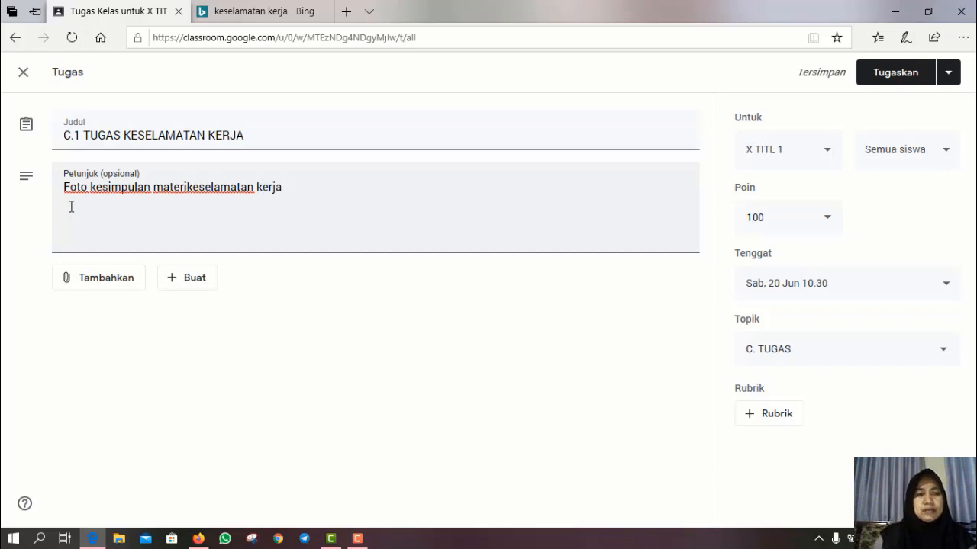
- Number it '1.' and add a second item '2. Screenshoot vidio keselamatan kerja'
click(63, 188)
text(1.)
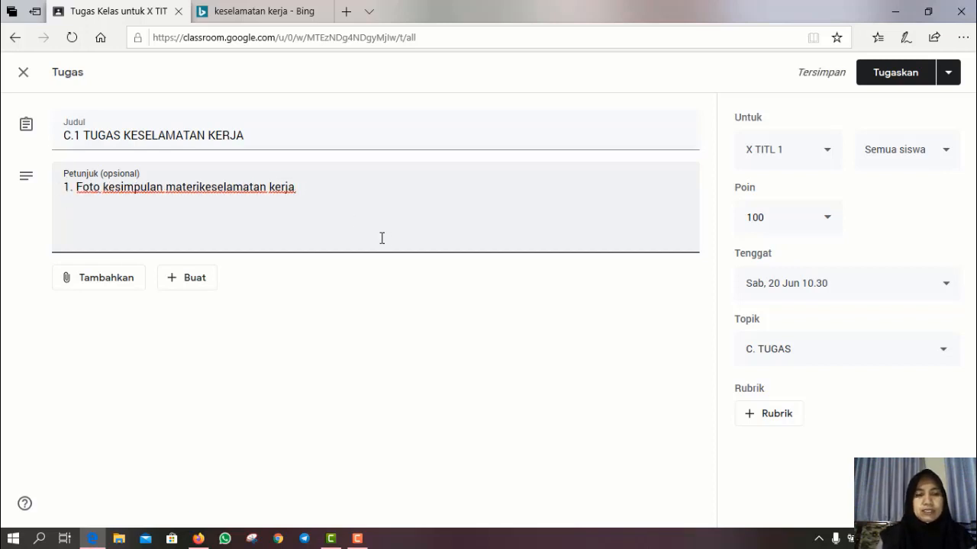
key(Return)
text(2.)
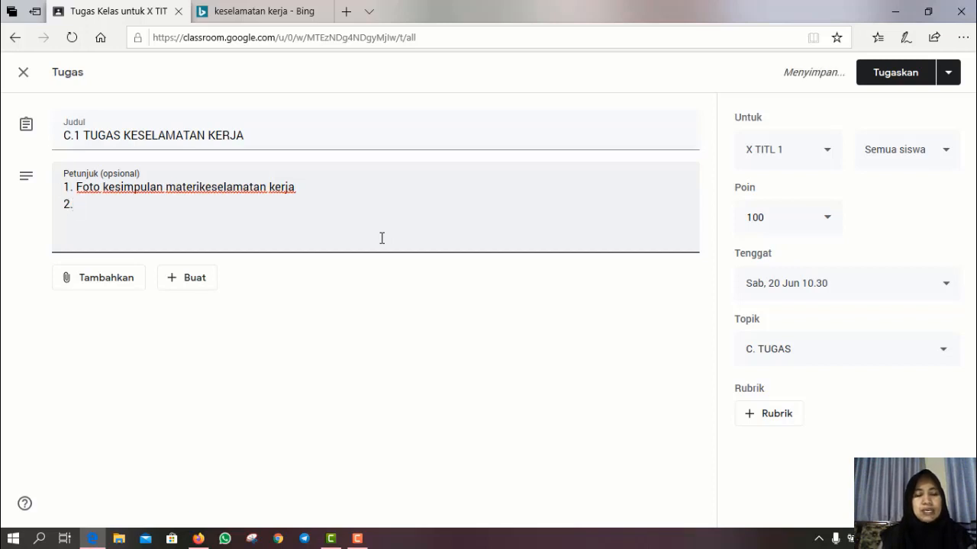
text( Scr)
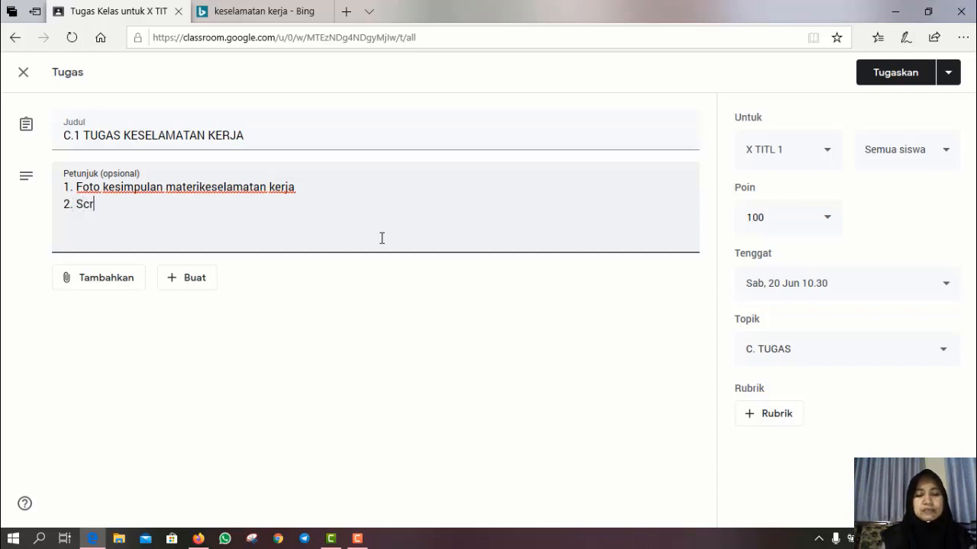
text(eenshoo)
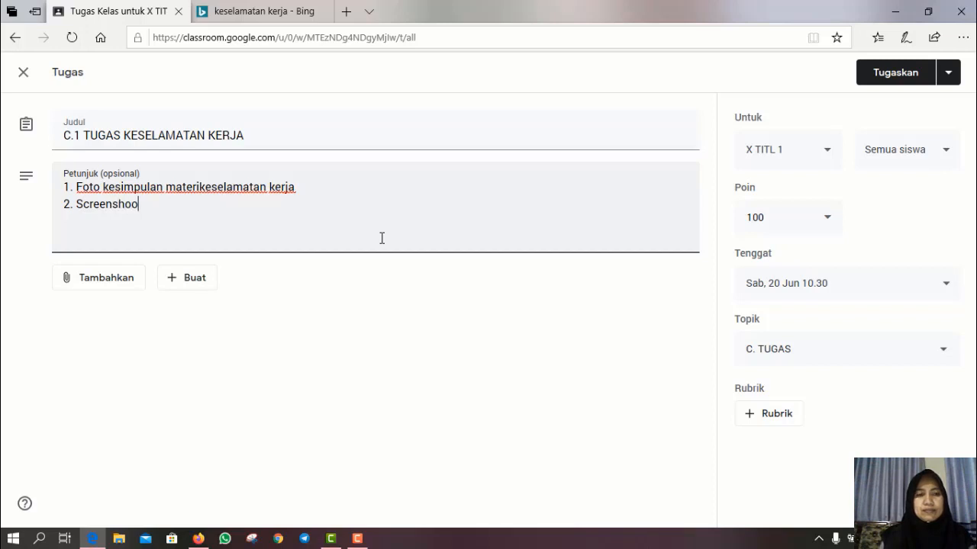
text(t vo)
key(BackSpace)
key(BackSpace)
text(vi)
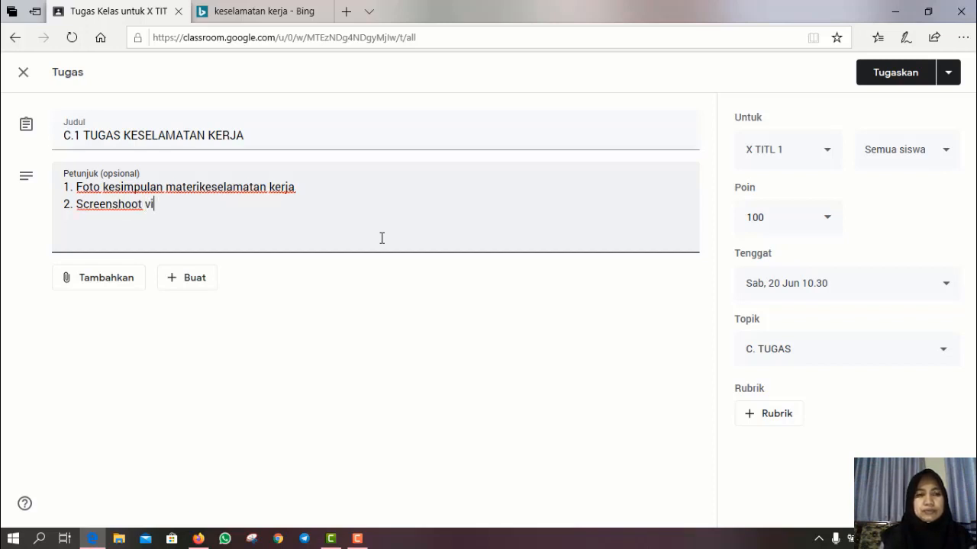
text(dio k)
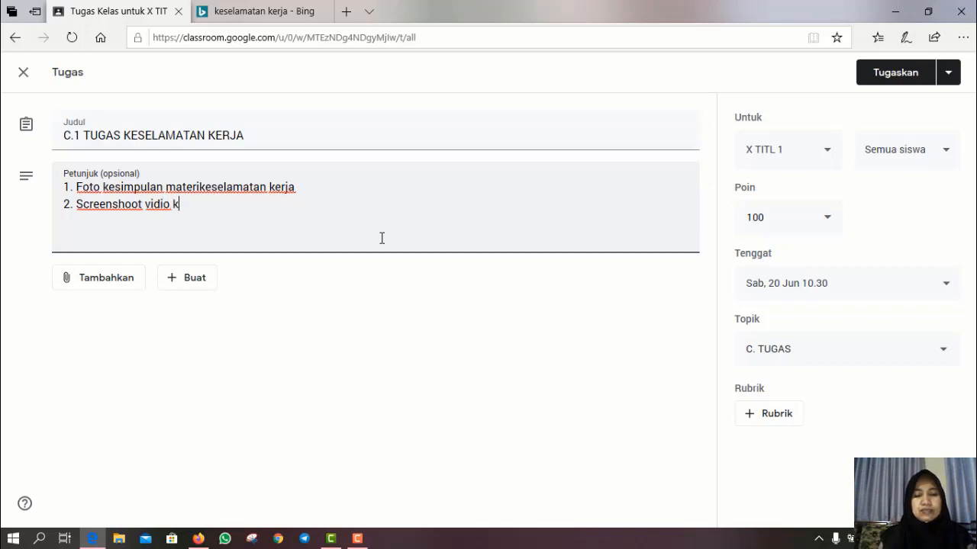
text(eselamatan)
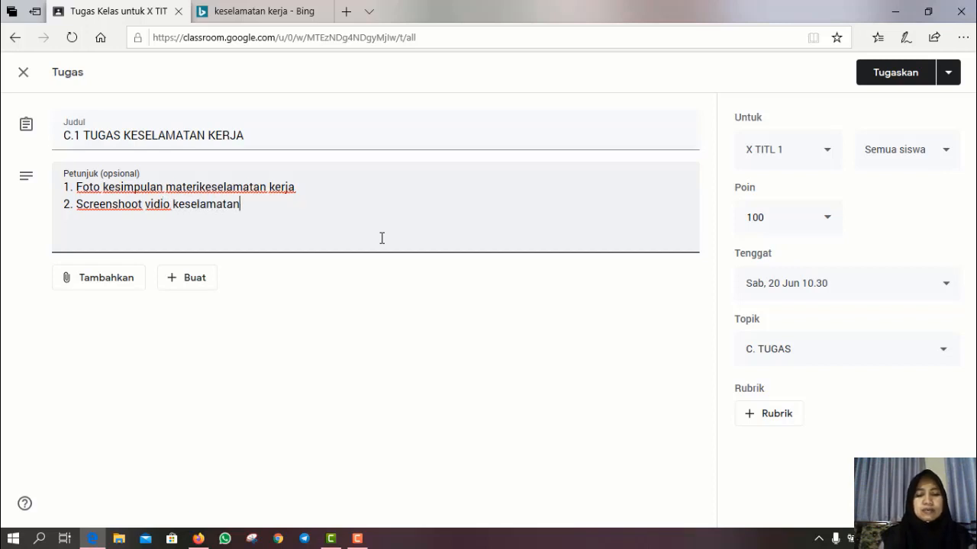
text( kerja)
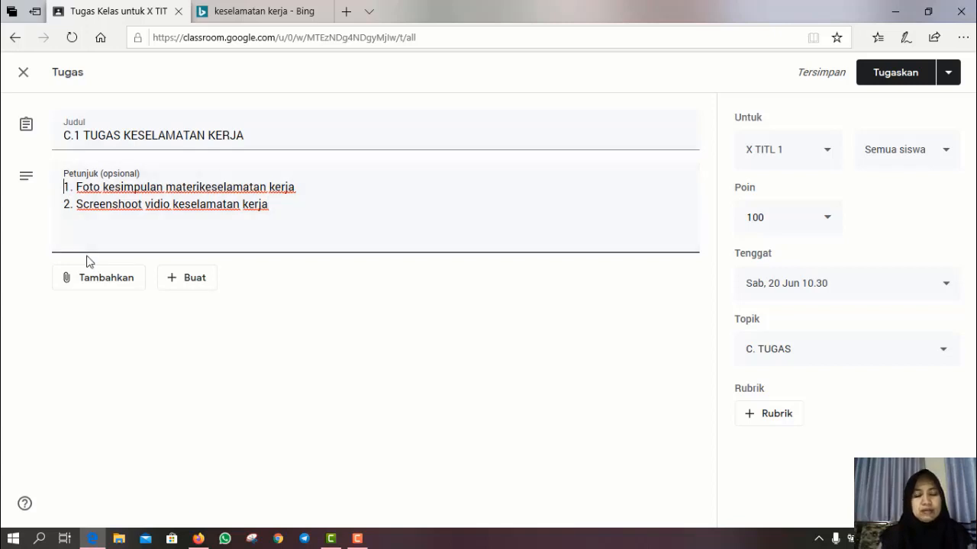
- Add intro line 'berdasarakan meteri keselamatan kerja silahkan kirimkan tugas berikut pada kantong tugas' and mark item 1 '(tulis tangan)'
text(berdasarak)
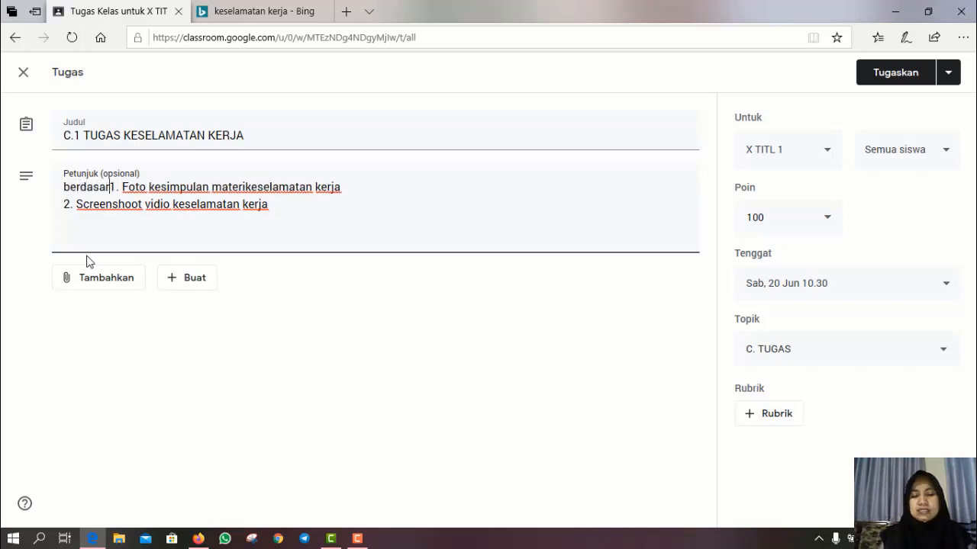
text(an meter)
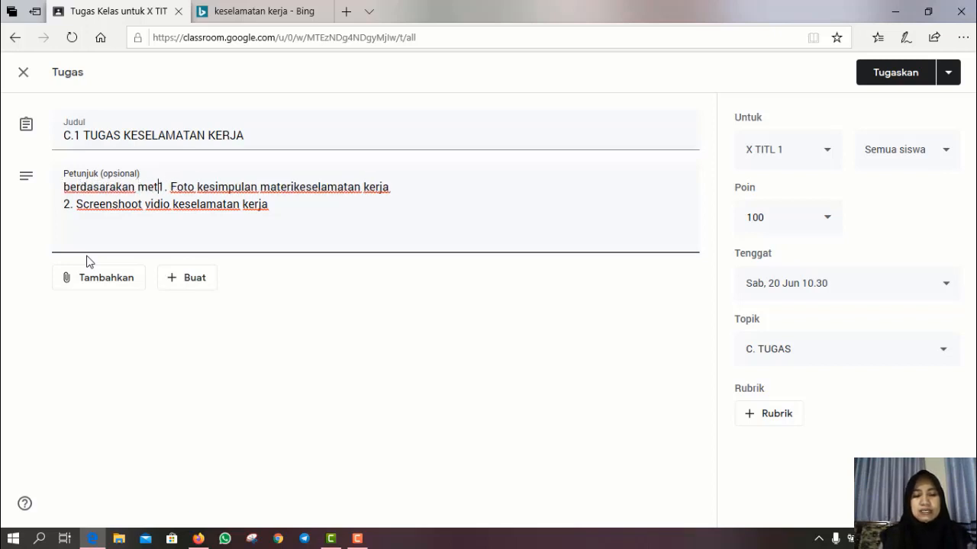
text(i)
key(Return)
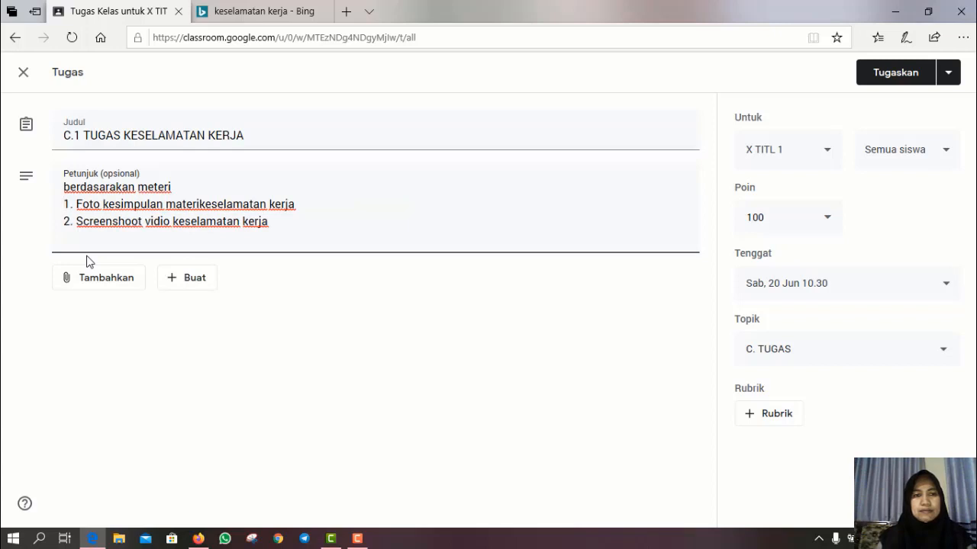
click(175, 188)
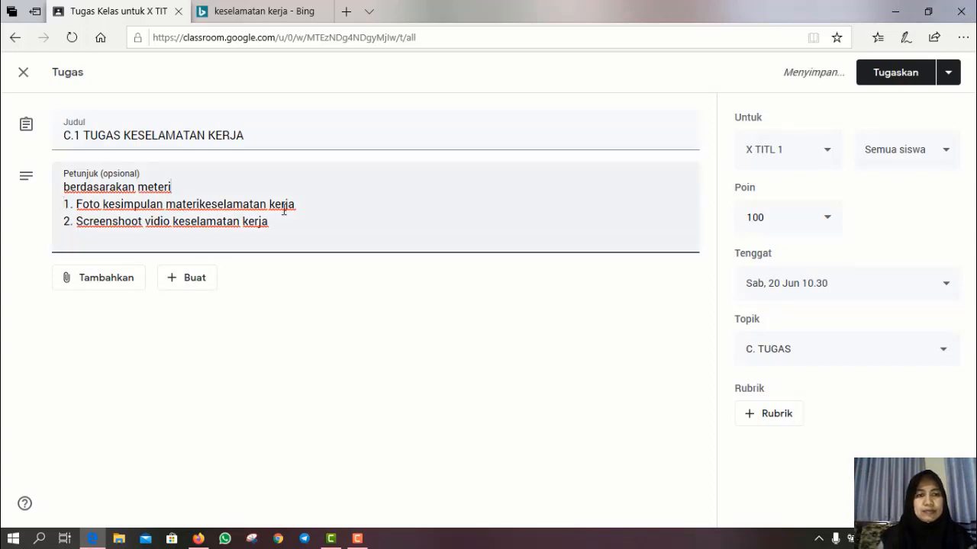
text(kese)
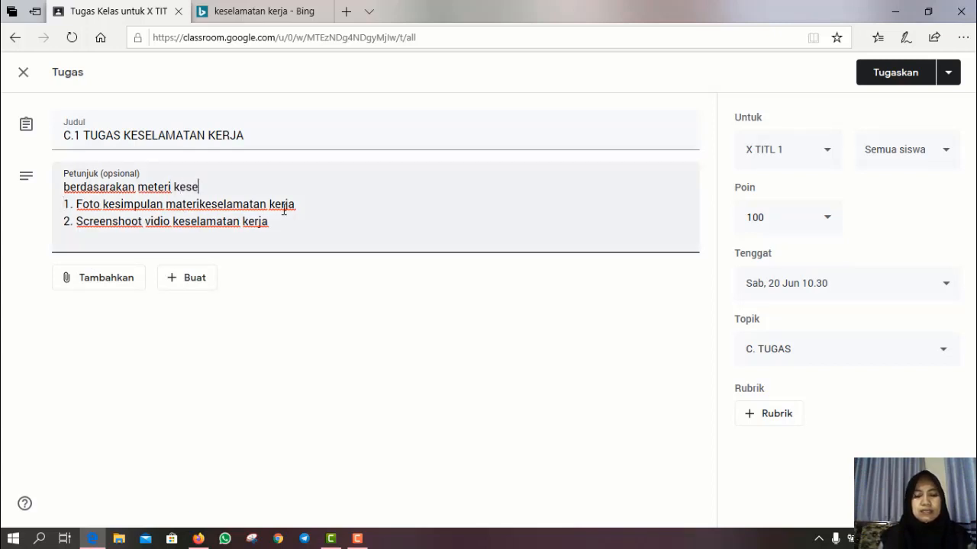
text(lamatan ke)
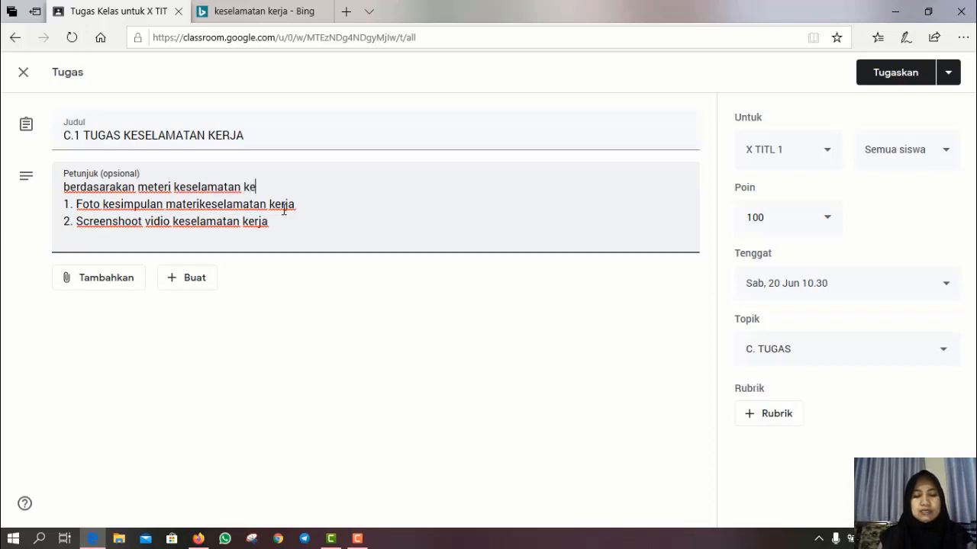
text(rja )
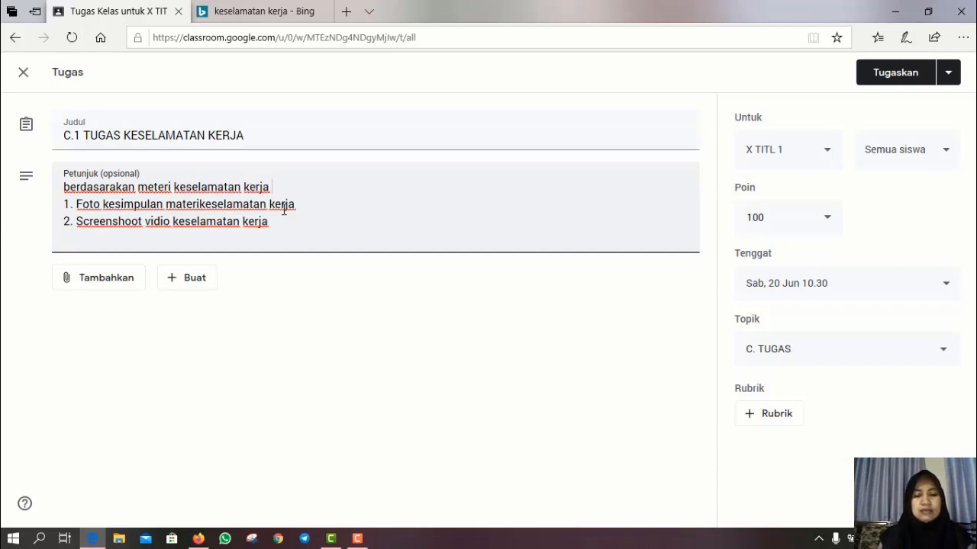
text(silahkan )
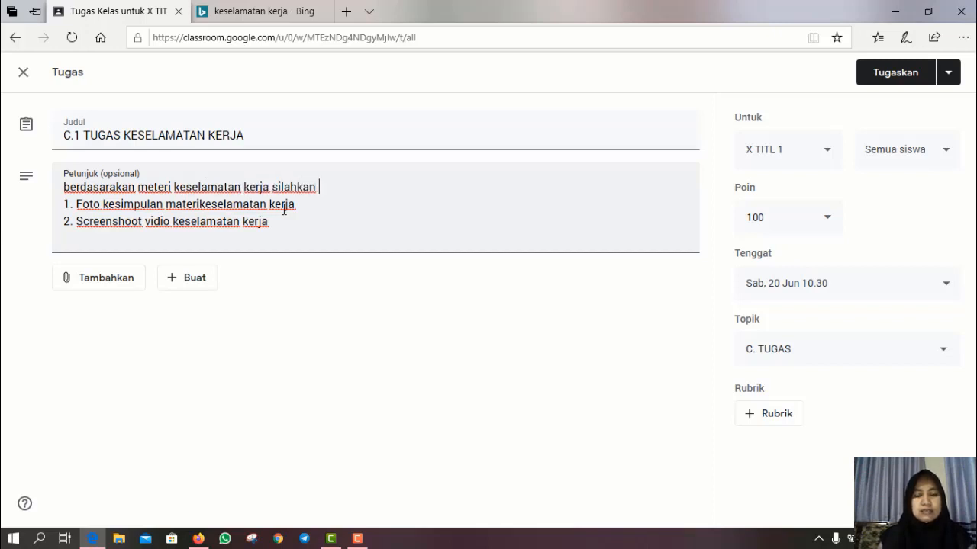
text(kir)
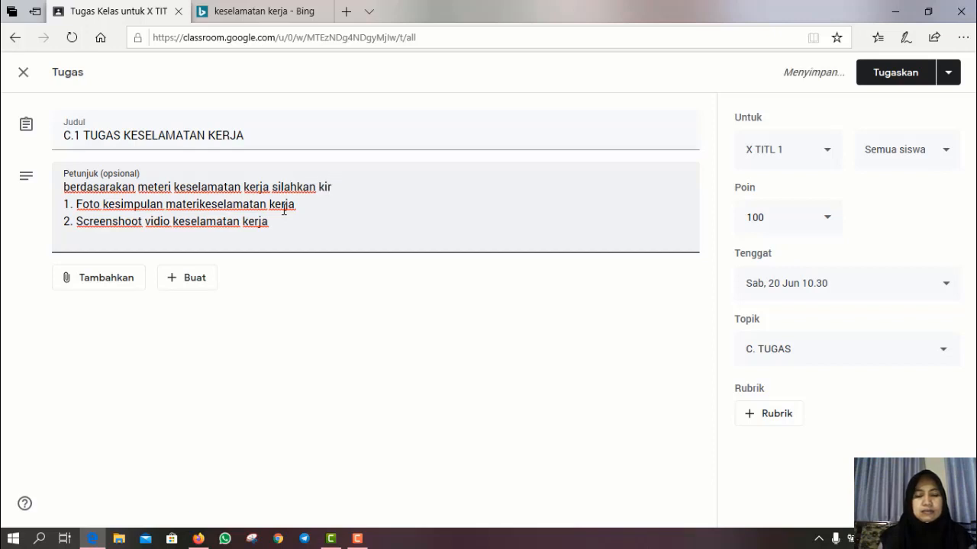
text(imka)
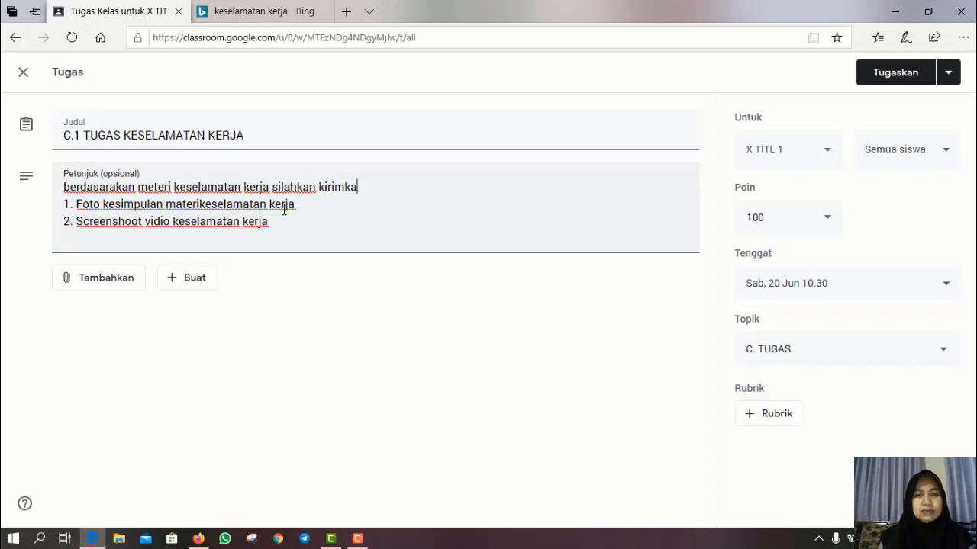
text(n tu)
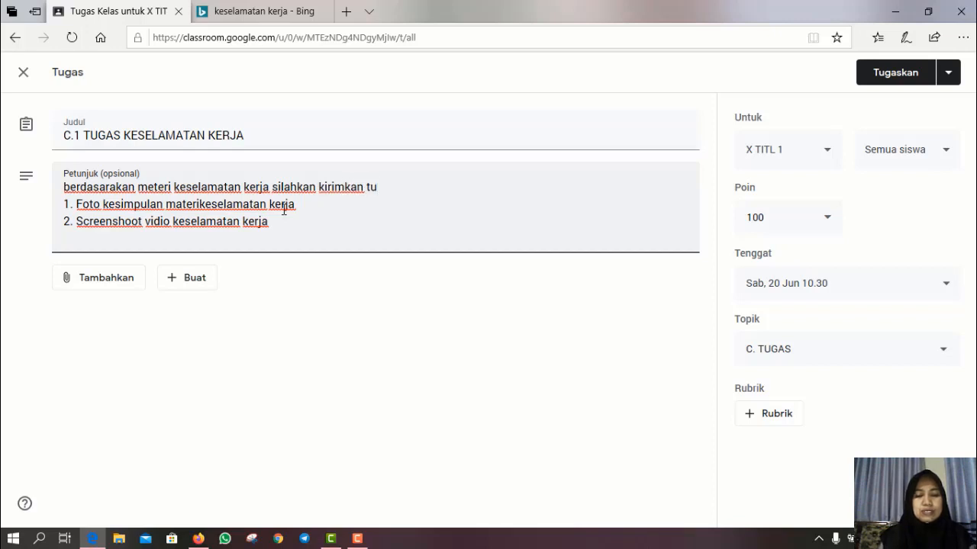
text(gas be)
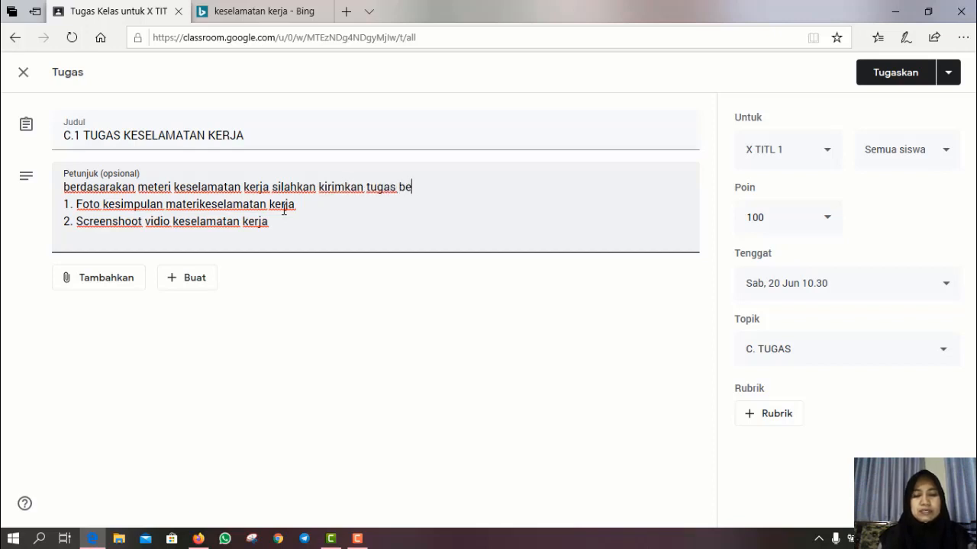
text(rikut )
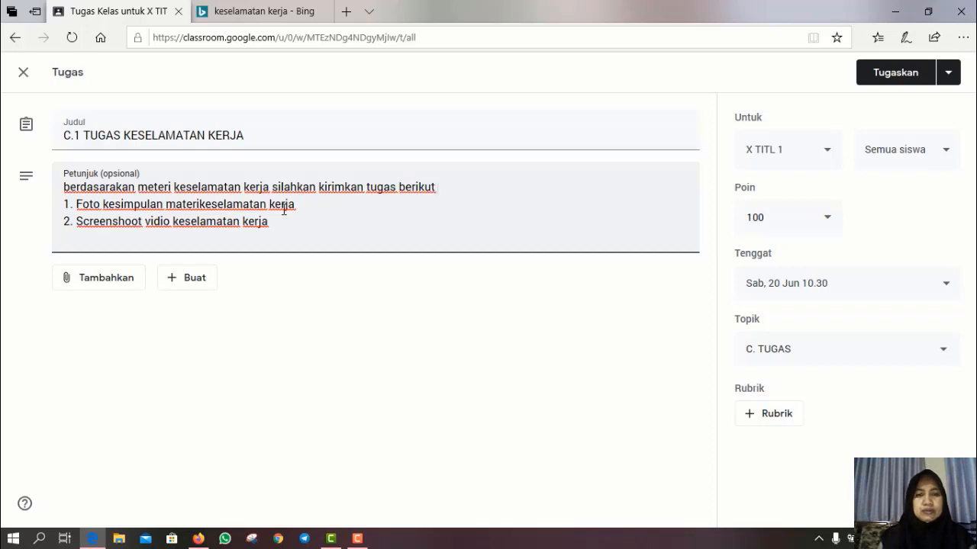
text(pada )
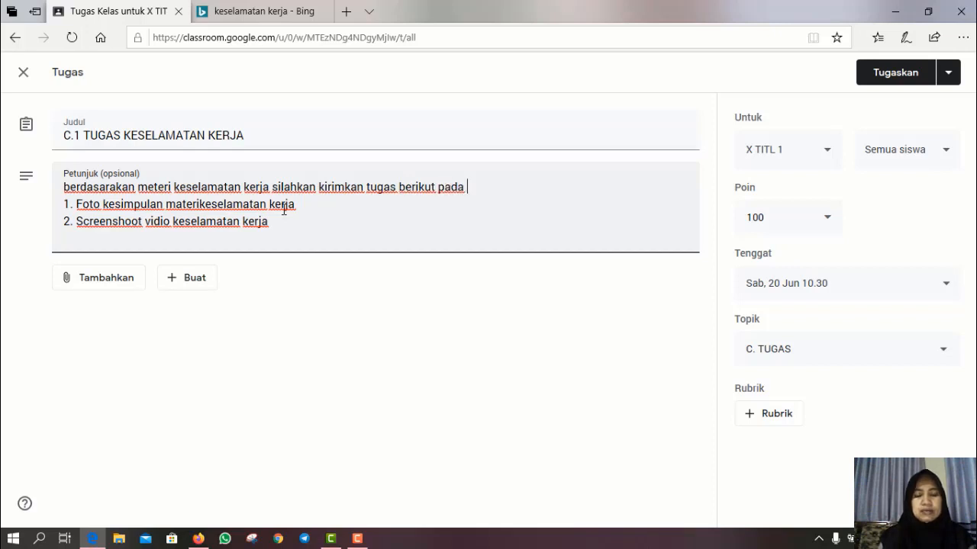
text(kantong )
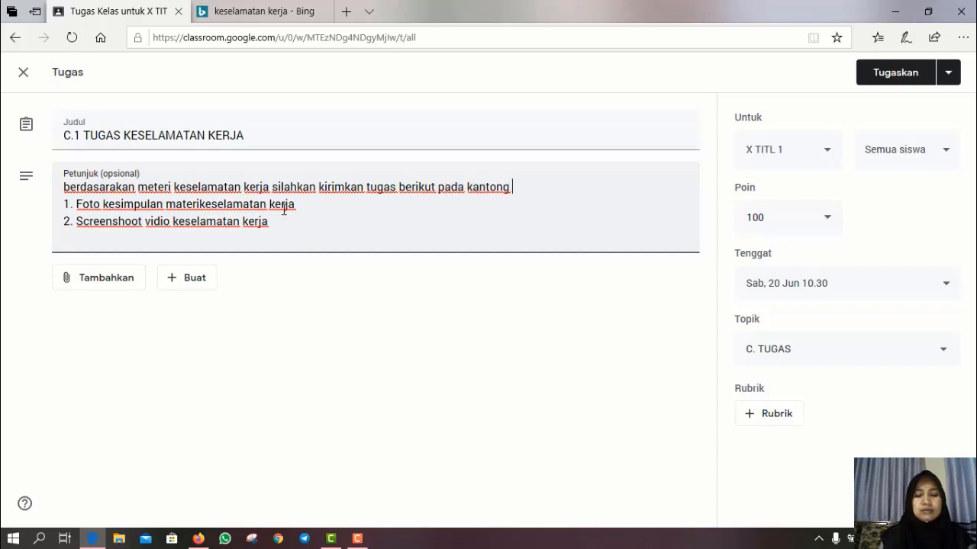
text(tusa)
key(BackSpace)
key(BackSpace)
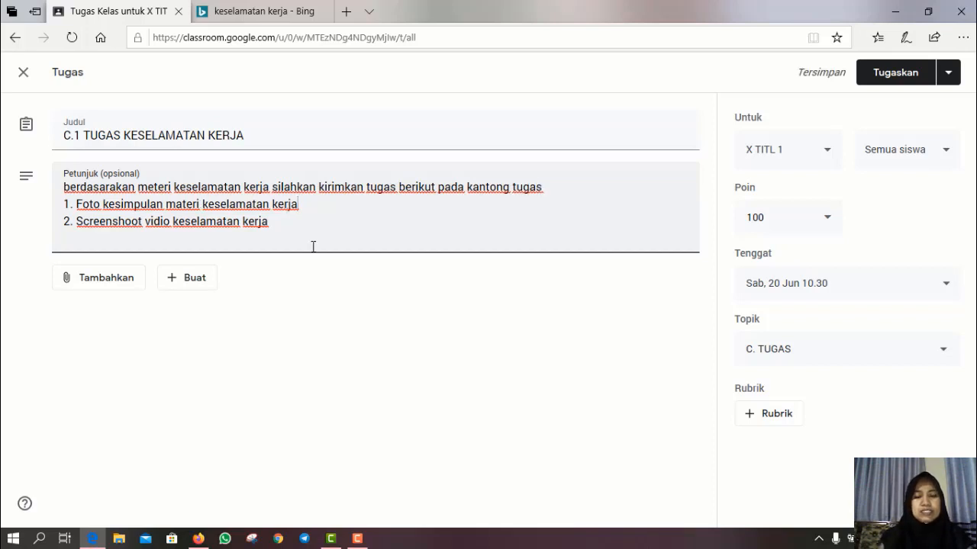
text(()
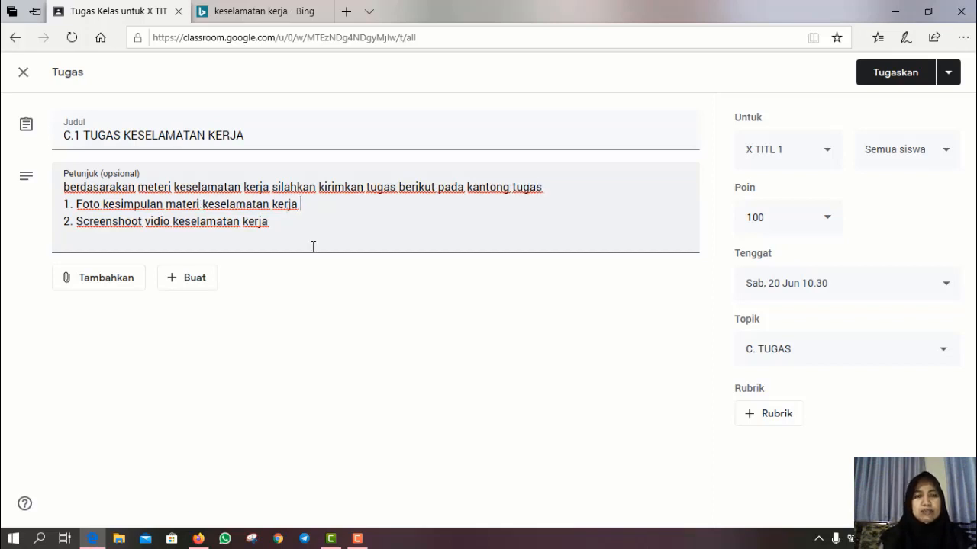
text(li)
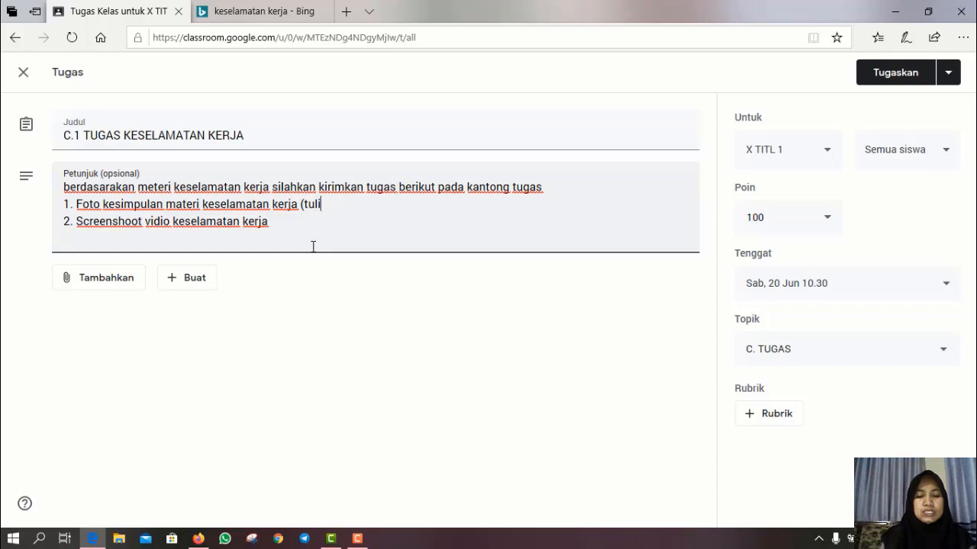
text(s tangan)
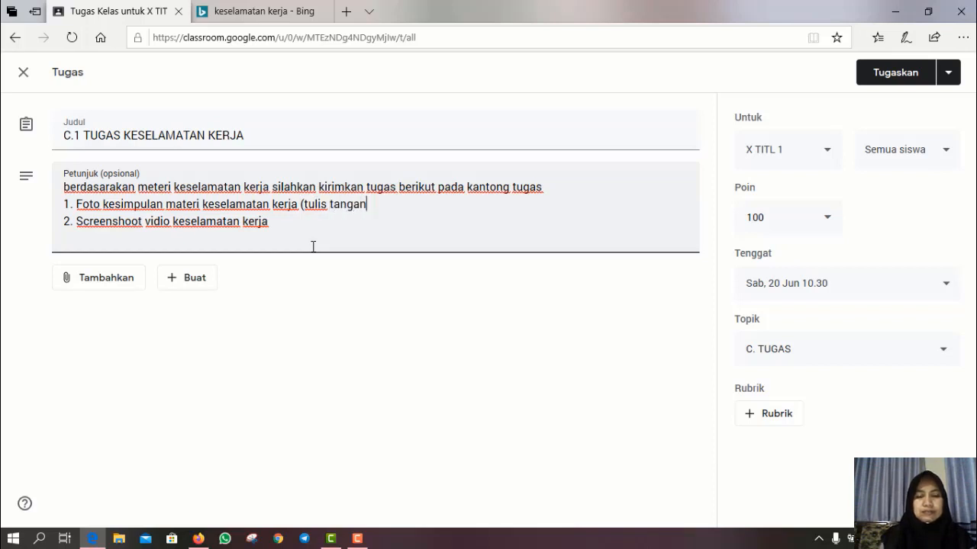
text())
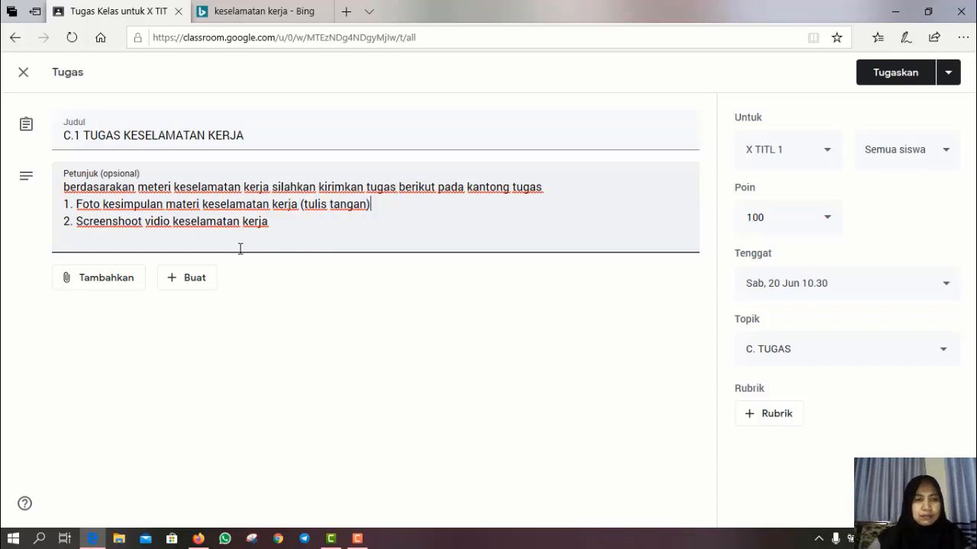
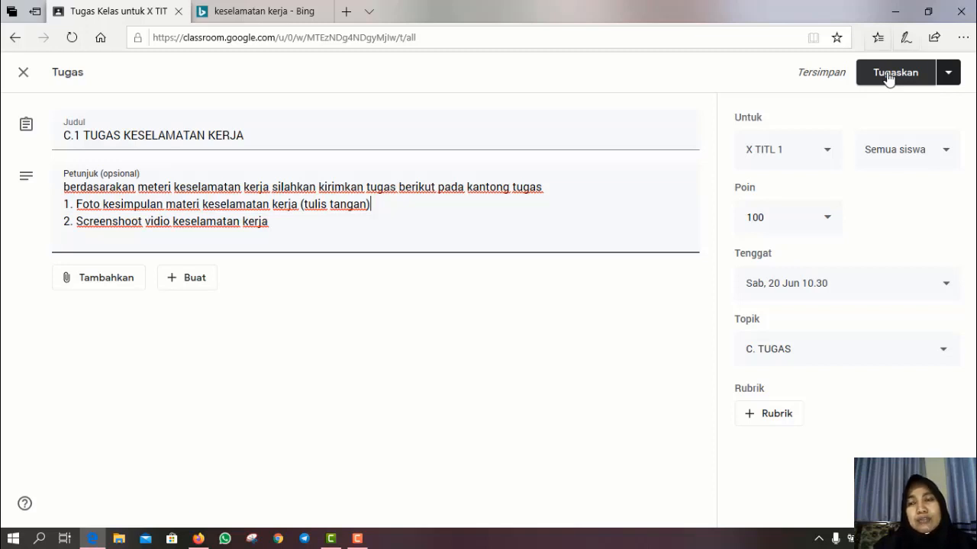
- Publish C.1 TUGAS KESELAMATAN KERJA and confirm it is listed under C. TUGAS, due 20 Jun 10.30
click(888, 77)
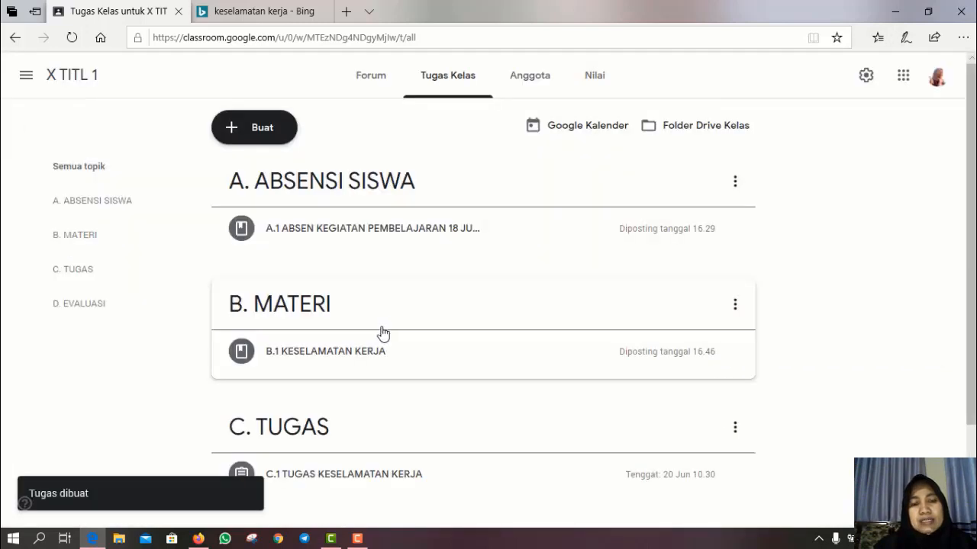
scroll(511, 343, down, 2)
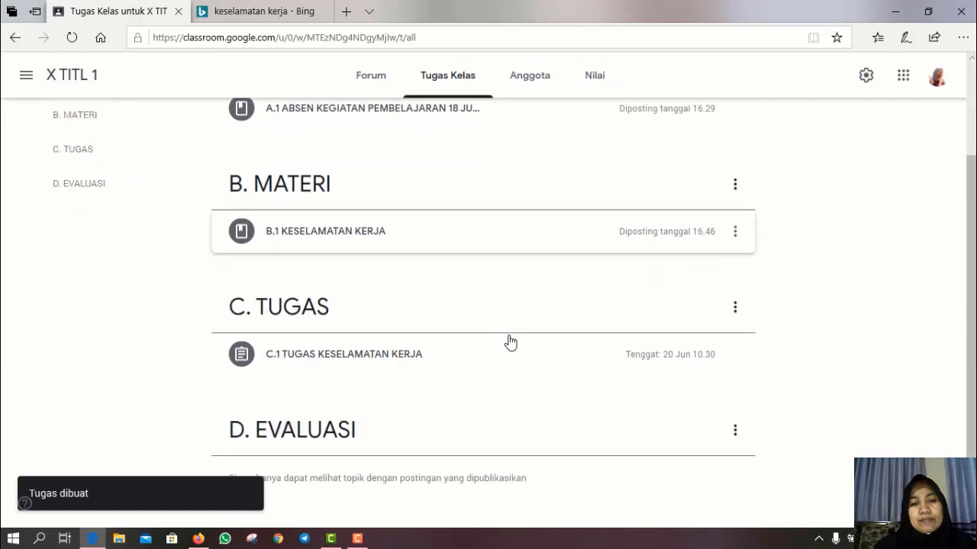
scroll(511, 343, up, 1)
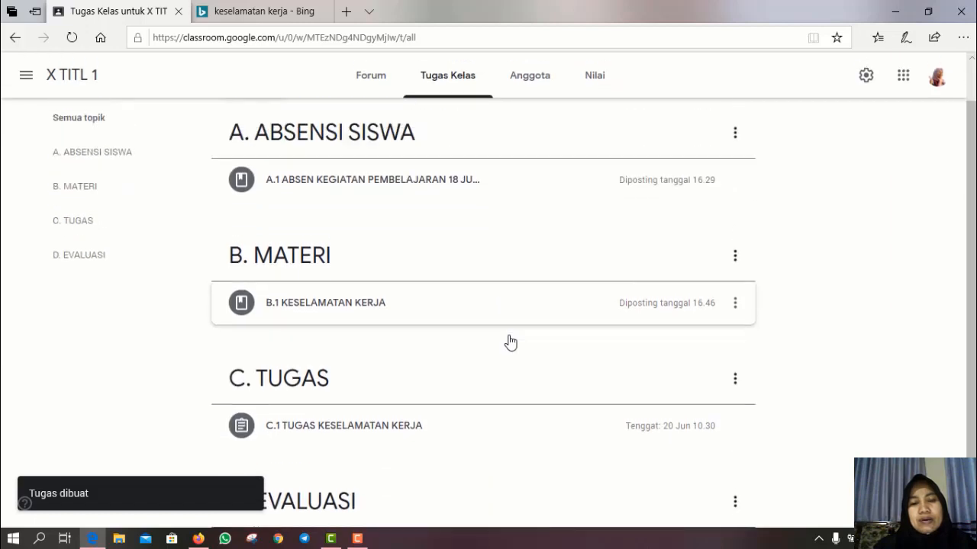
scroll(509, 342, down, 1)
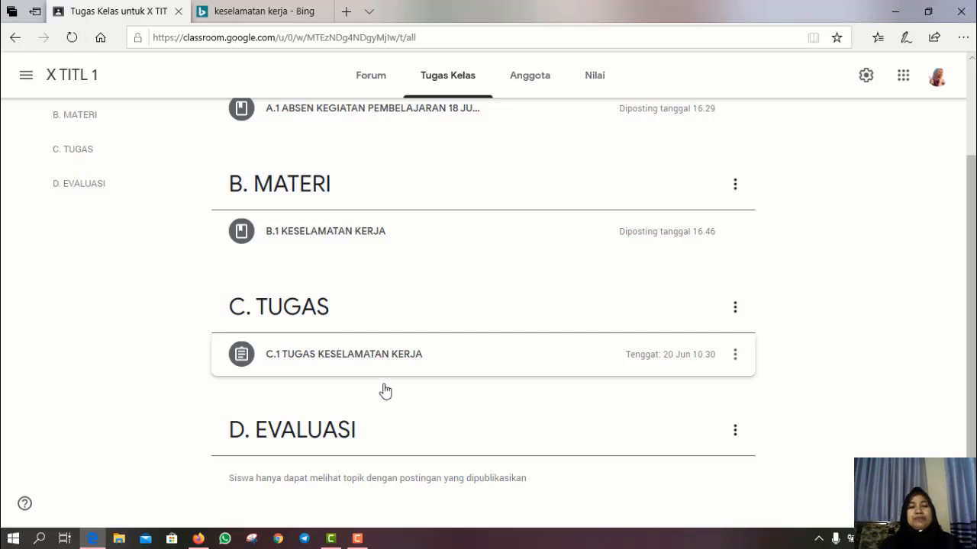
scroll(483, 454, up, 1)
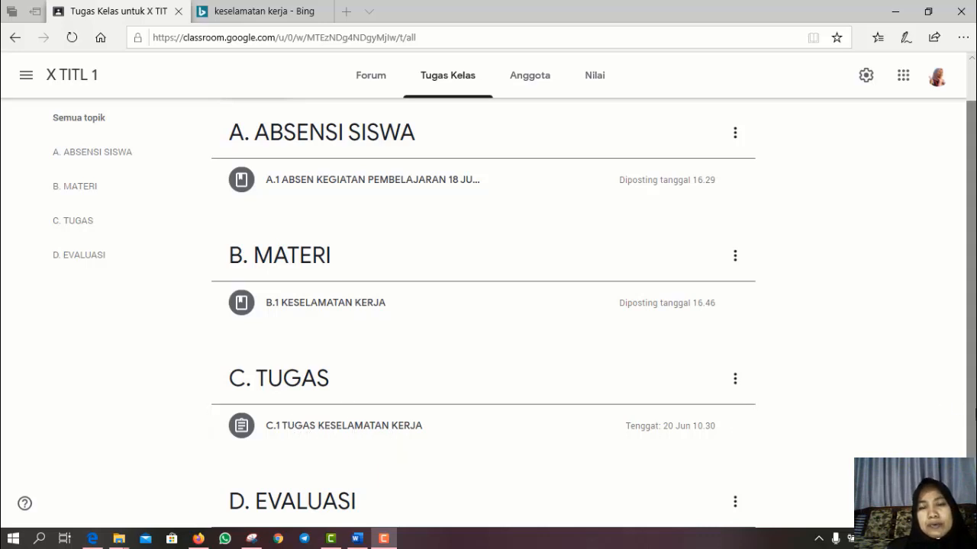
scroll(483, 313, up, 1)
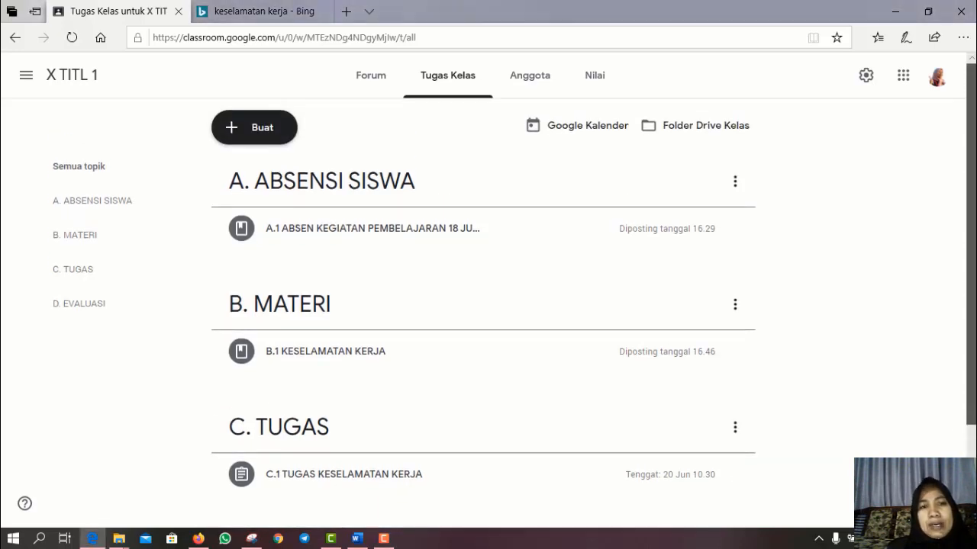
- Create a new Pertanyaan post for X TITL 1 under the C. TUGAS topic, with an empty question field
click(233, 133)
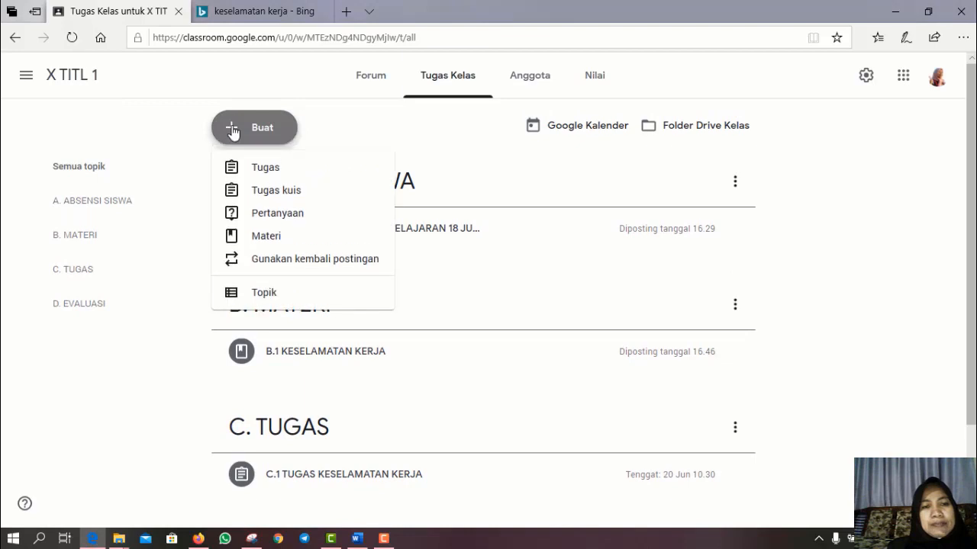
click(269, 218)
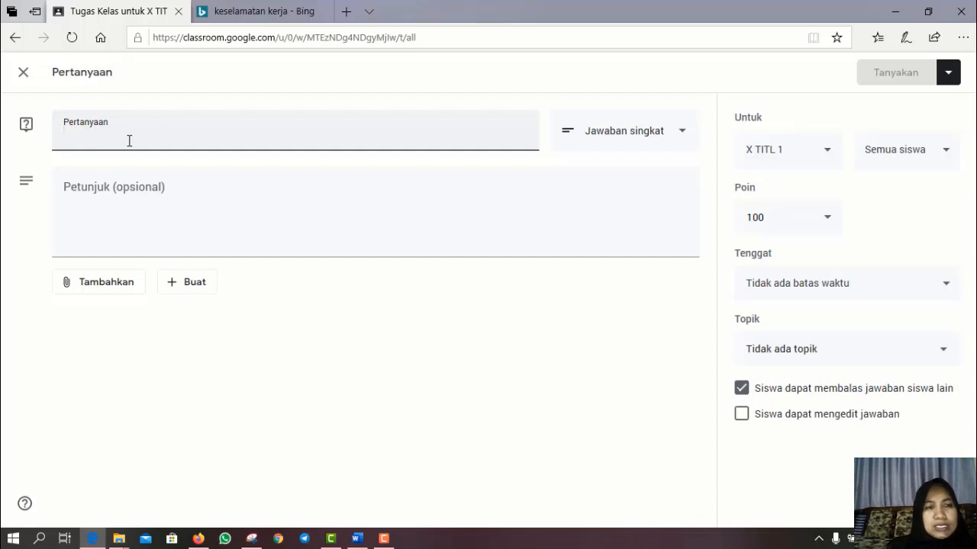
text(C)
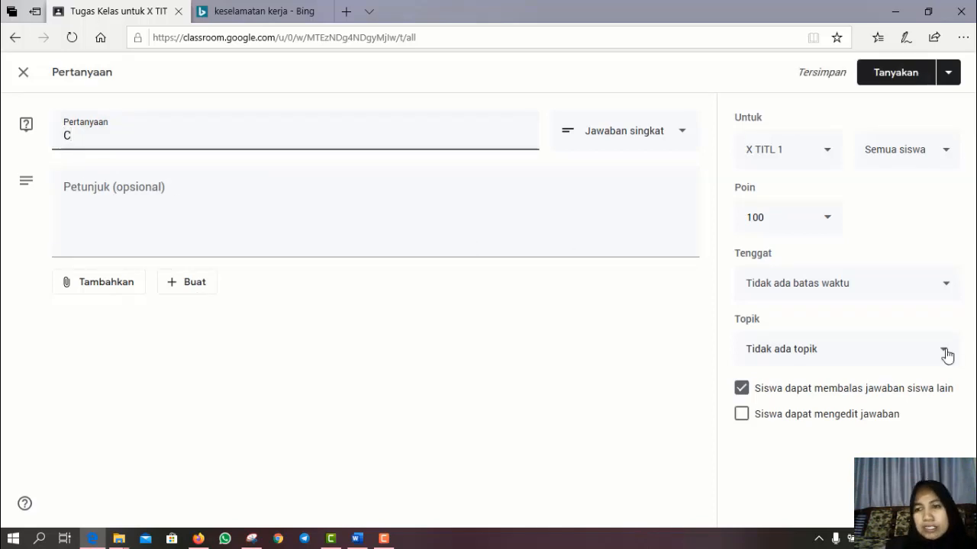
click(943, 352)
click(793, 462)
key(BackSpace)
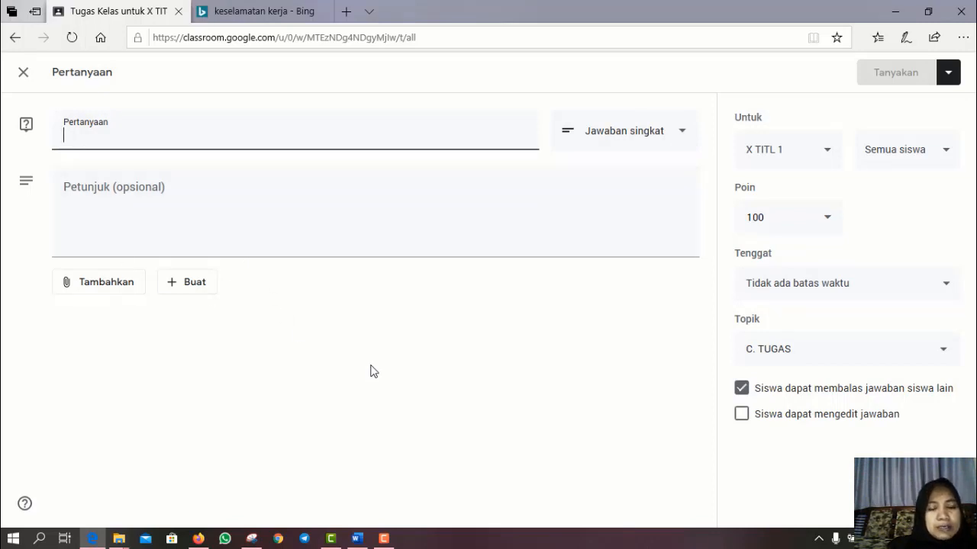
- Enter the question 'Undang-undang yang mengatur dan menjadi dasar keselamatan kerja adalah ....' with instructions 'jawablah dengan tepat pertanyaan tersebut'
text(Undang-u)
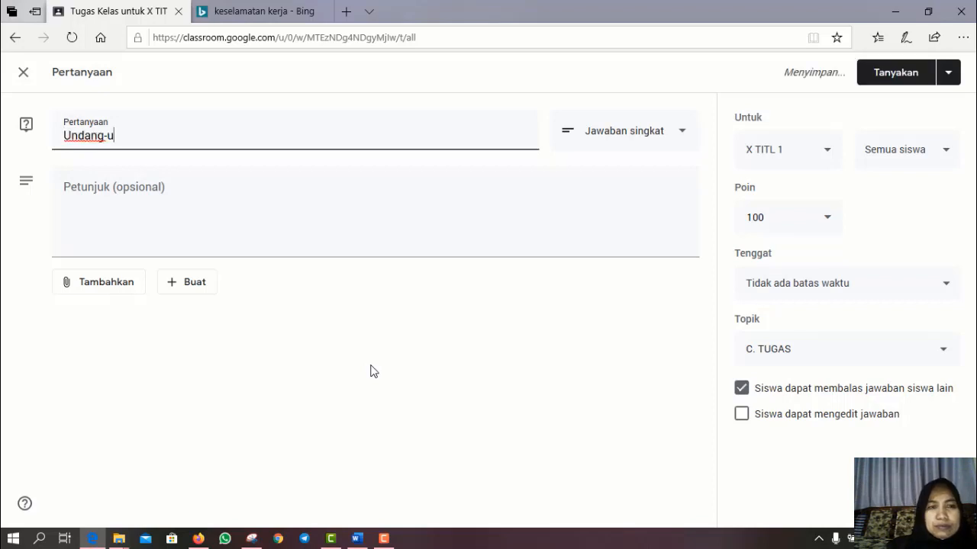
text(ndang )
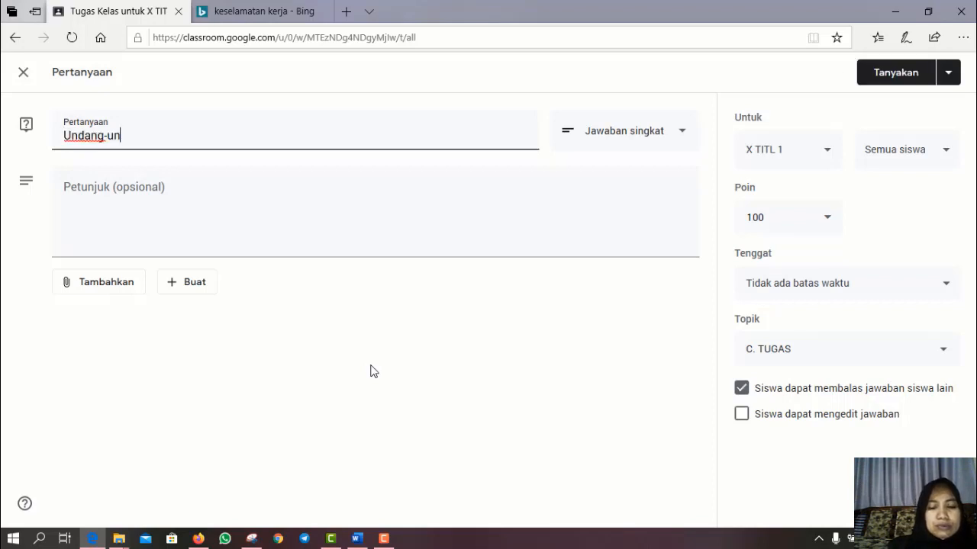
text(yang mengat)
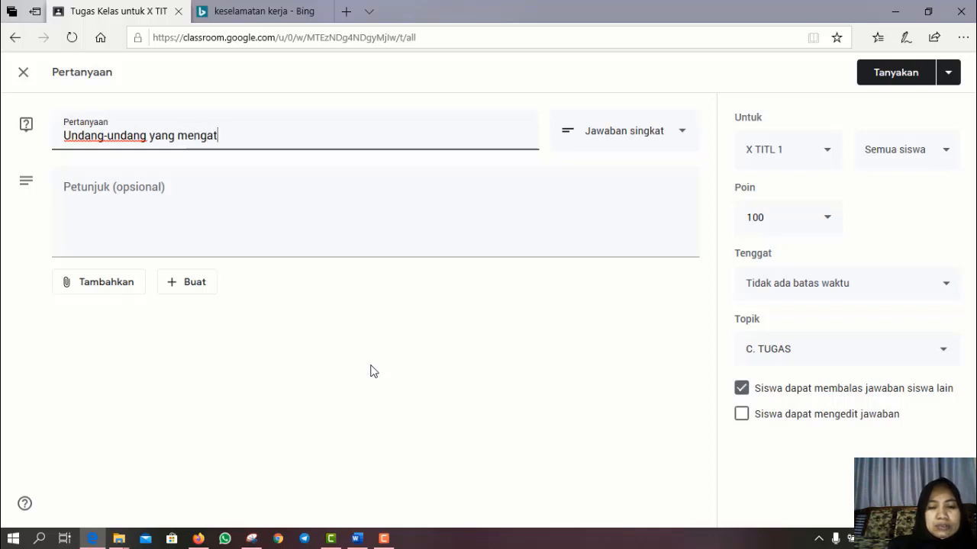
text(ur)
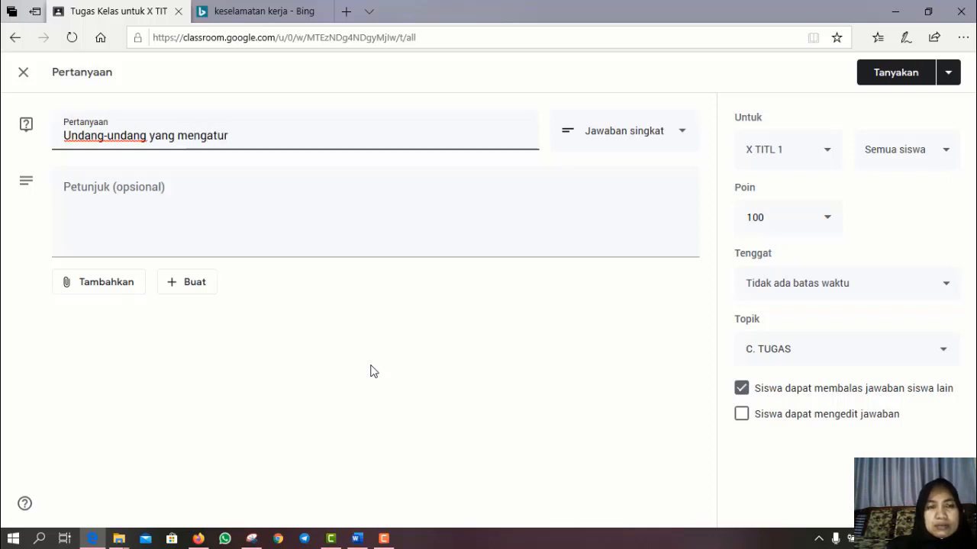
text( d)
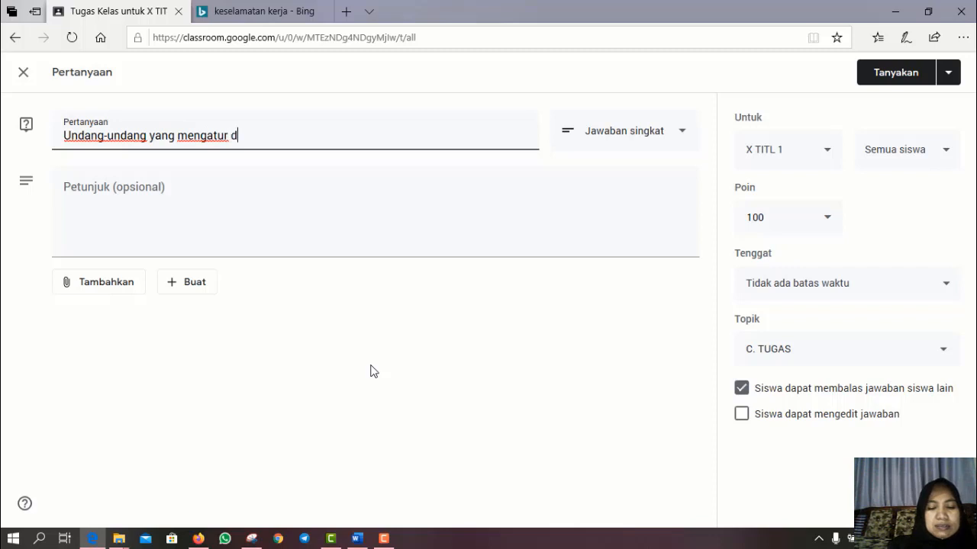
text(an men)
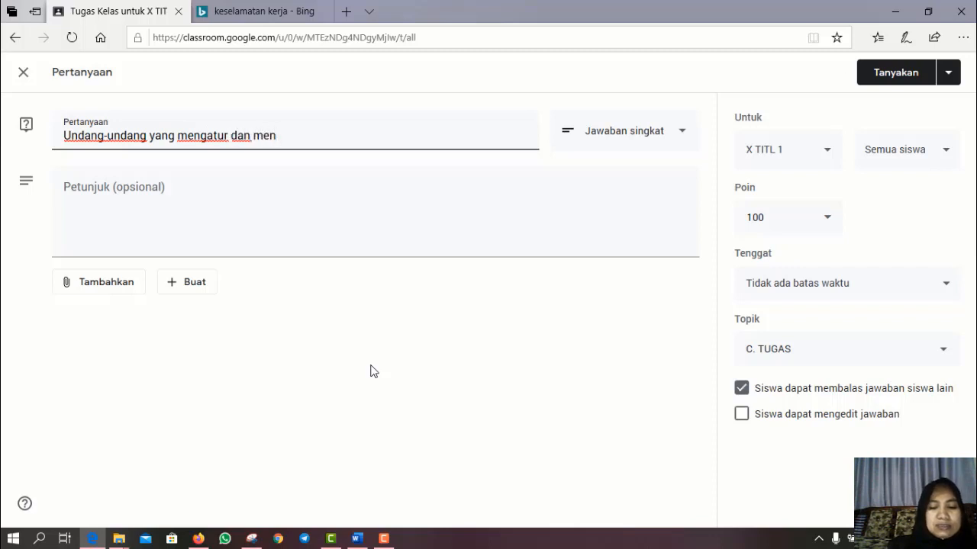
text(jadi das)
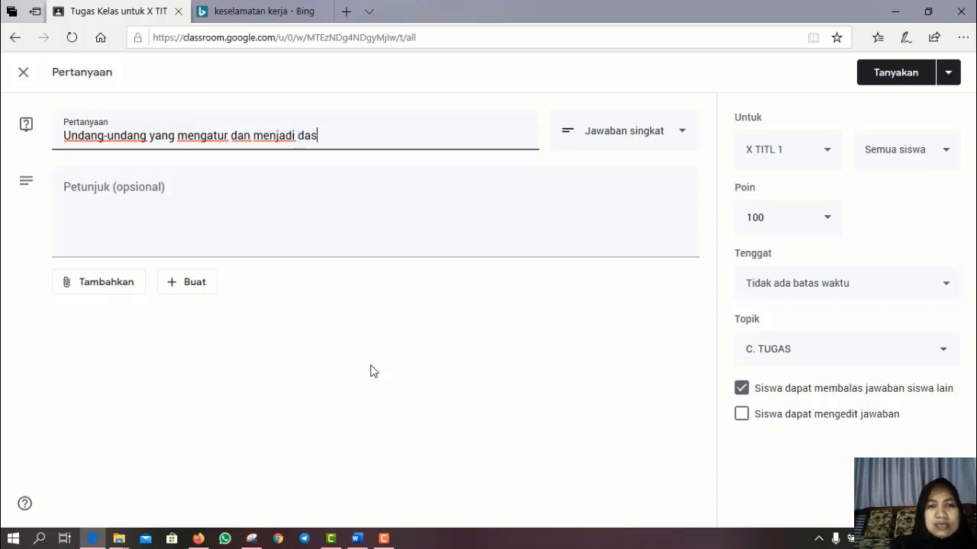
text(ar kese)
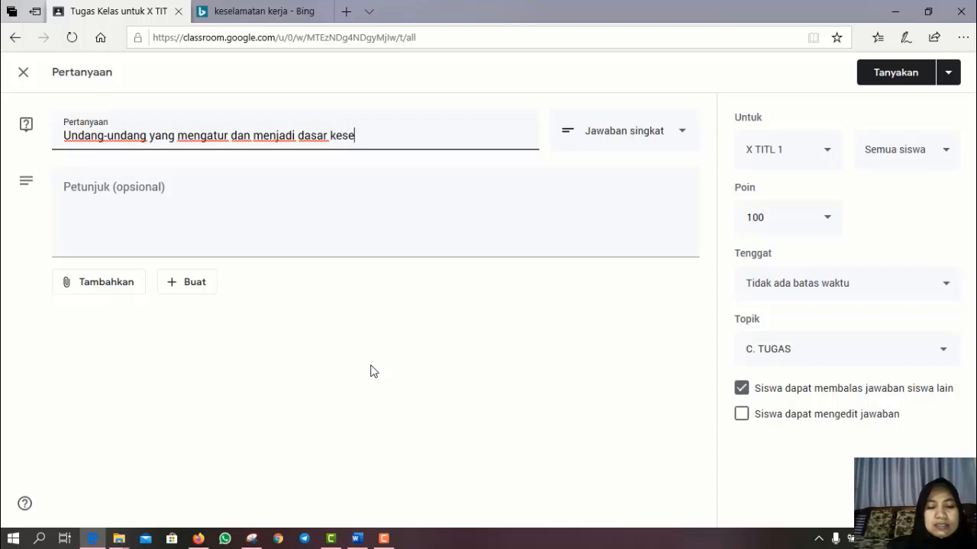
text(lamatan )
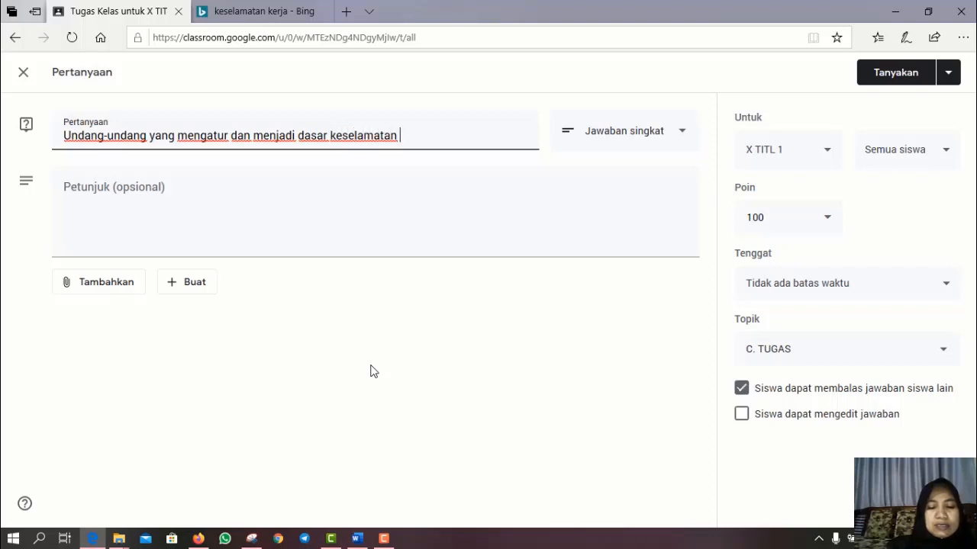
text(kerja adalah)
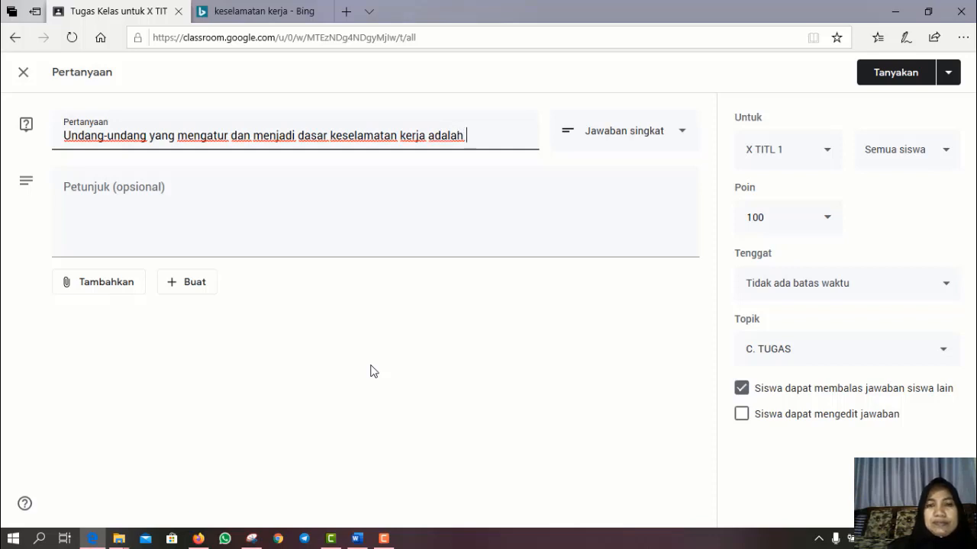
text( ....)
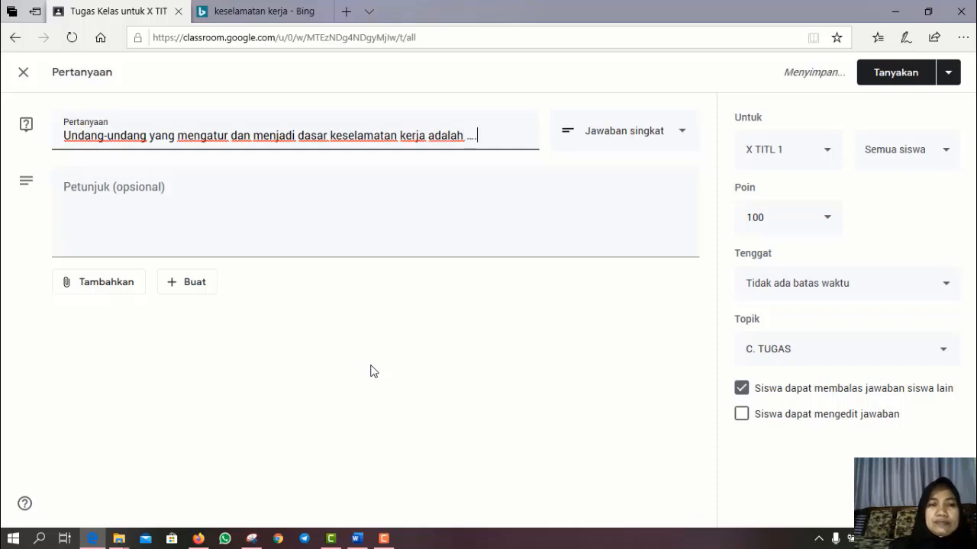
click(82, 211)
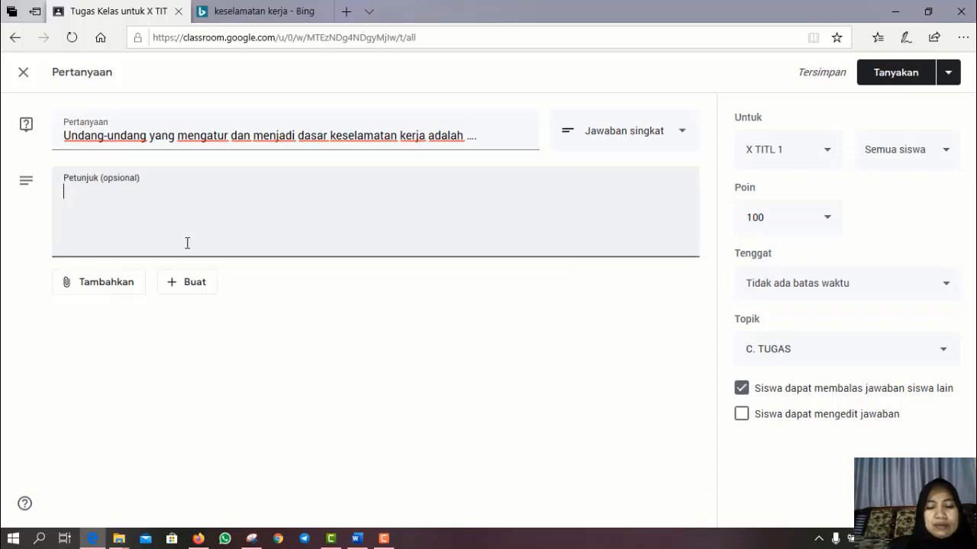
text(jawab)
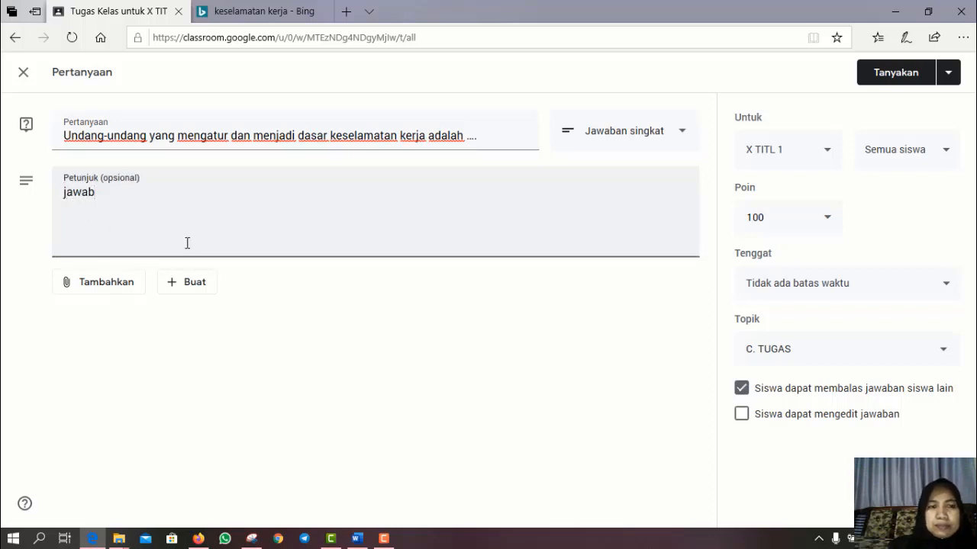
text(lah dengnan)
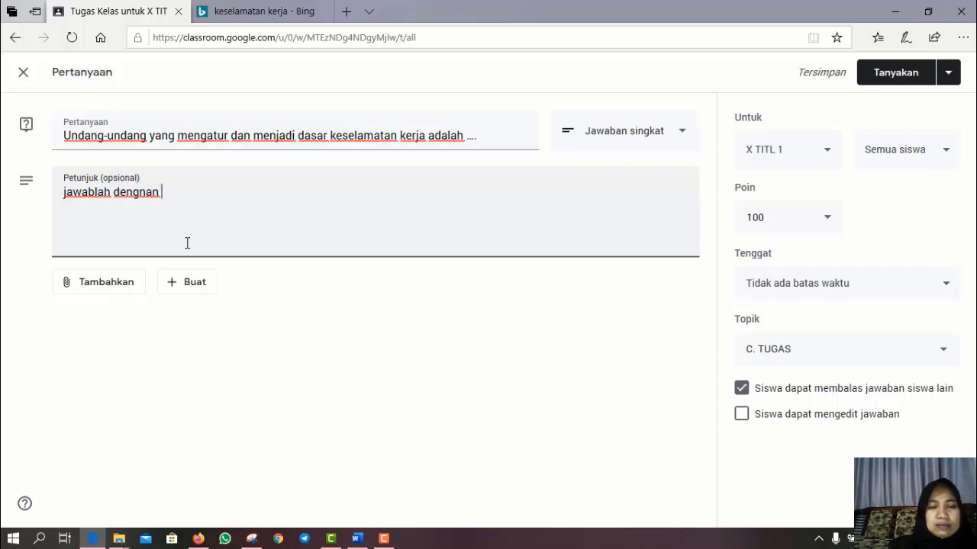
key(BackSpace)
key(BackSpace)
key(BackSpace)
key(BackSpace)
text(a)
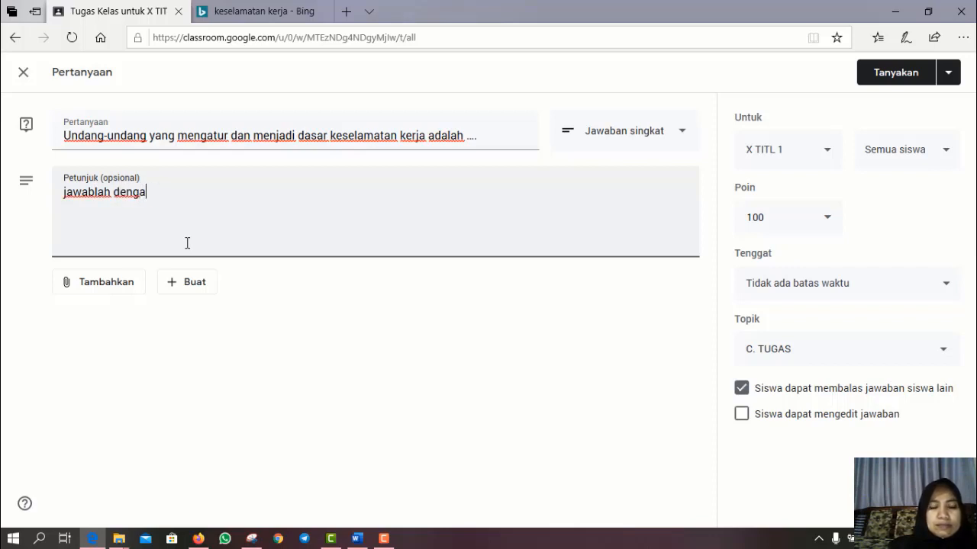
text(n tepat)
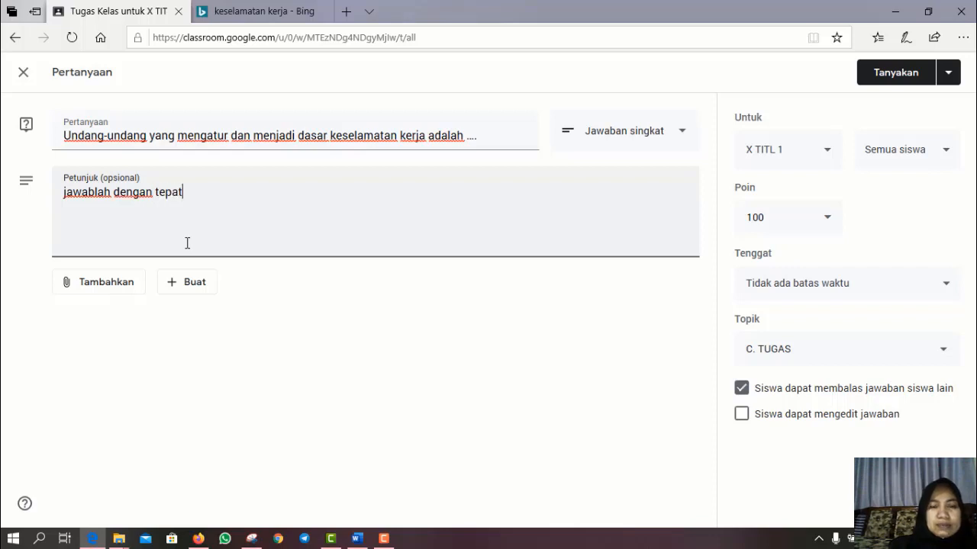
text( pertanya)
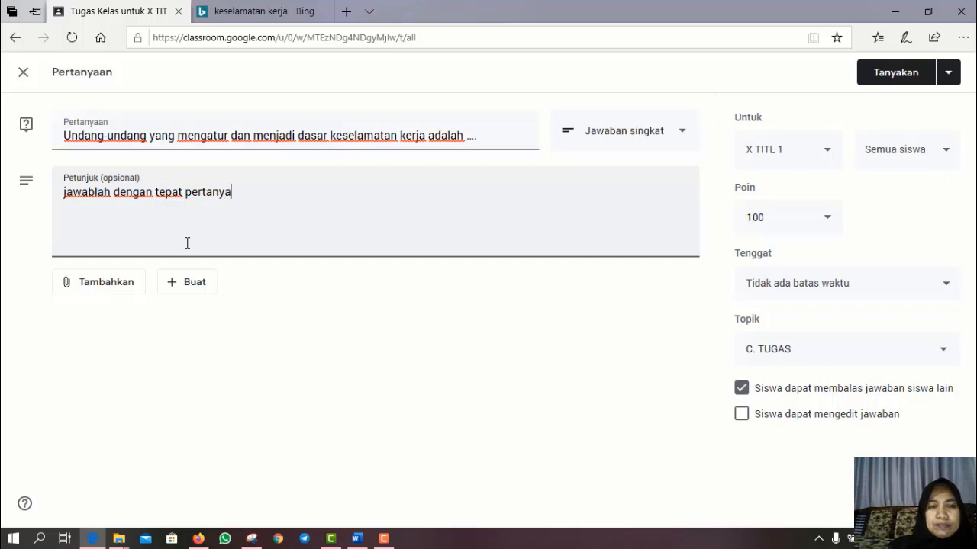
text(an)
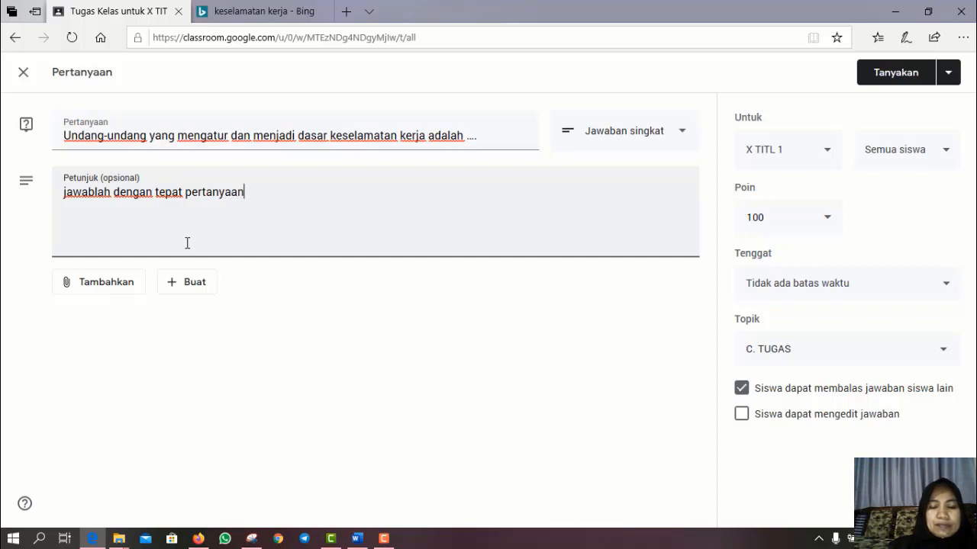
text( tersebut)
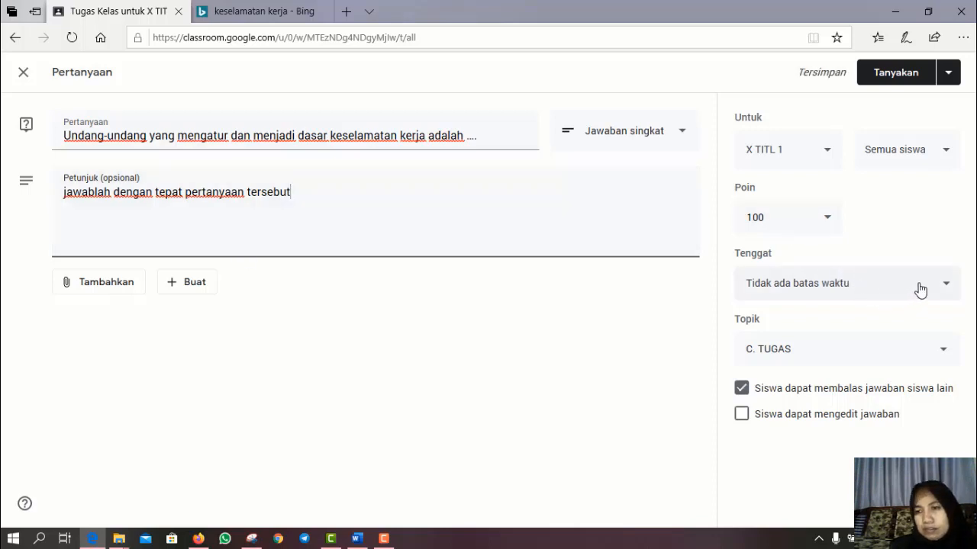
- Set the question's deadline to Saturday 20 June at 10.00
click(946, 287)
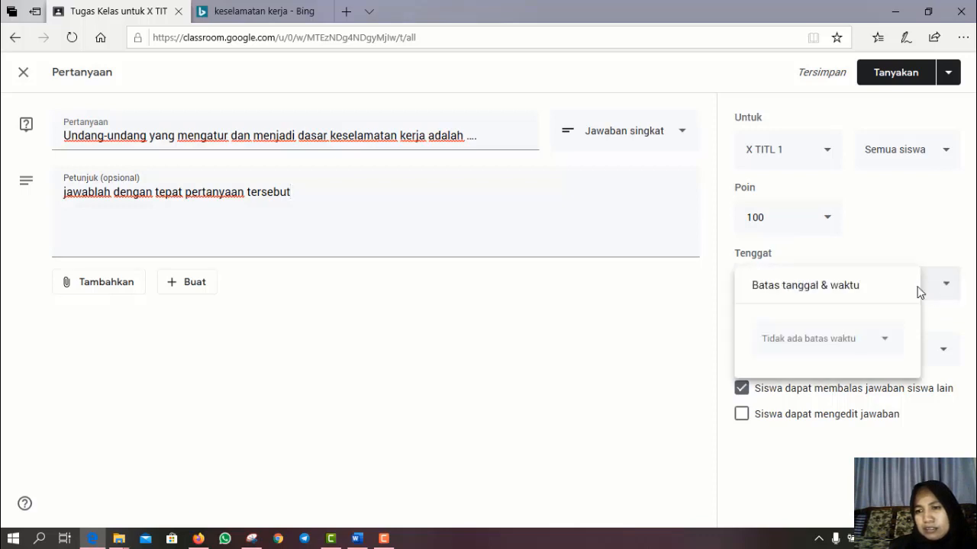
click(884, 346)
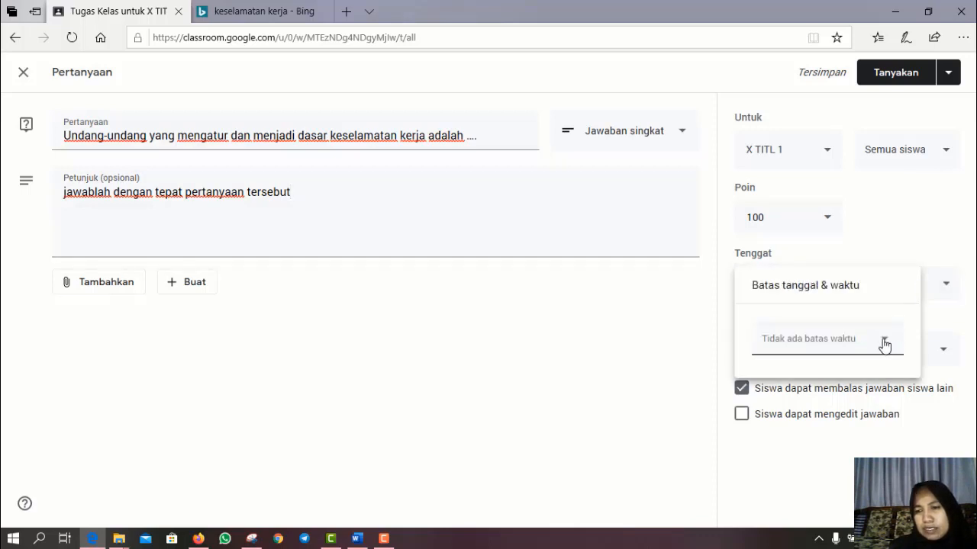
click(884, 346)
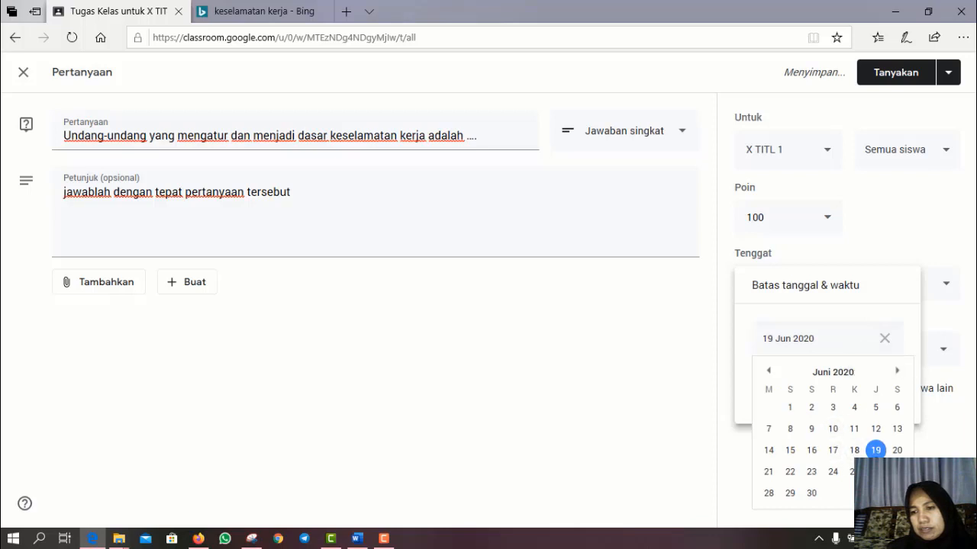
click(896, 450)
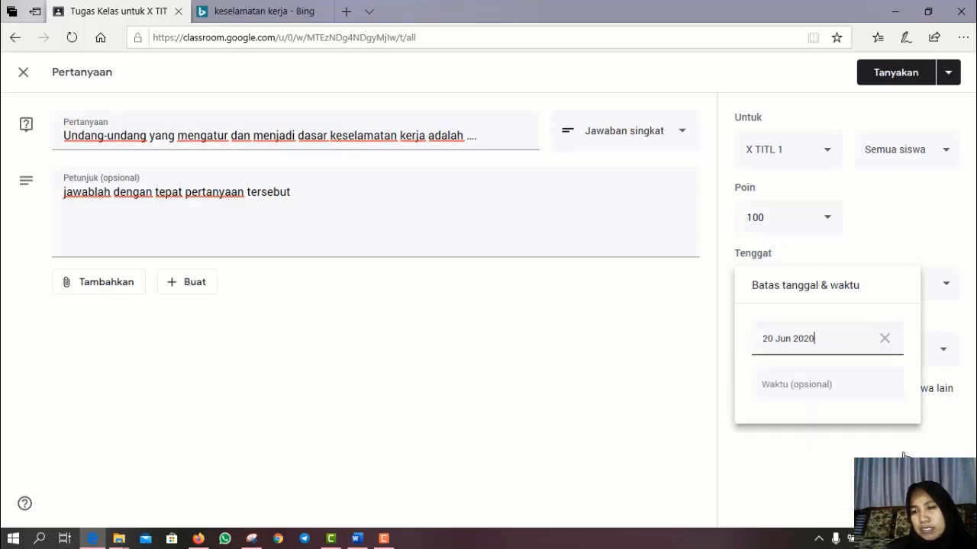
click(842, 395)
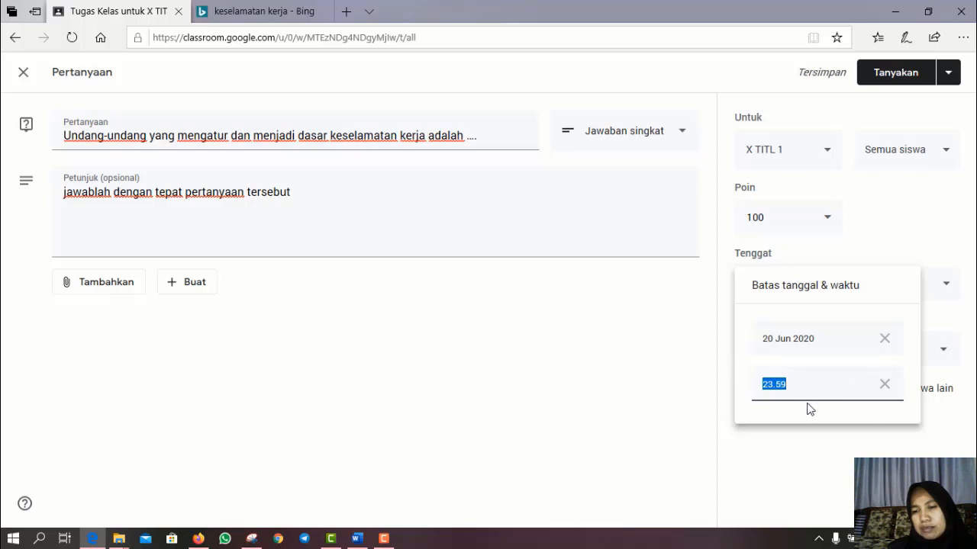
text(10)
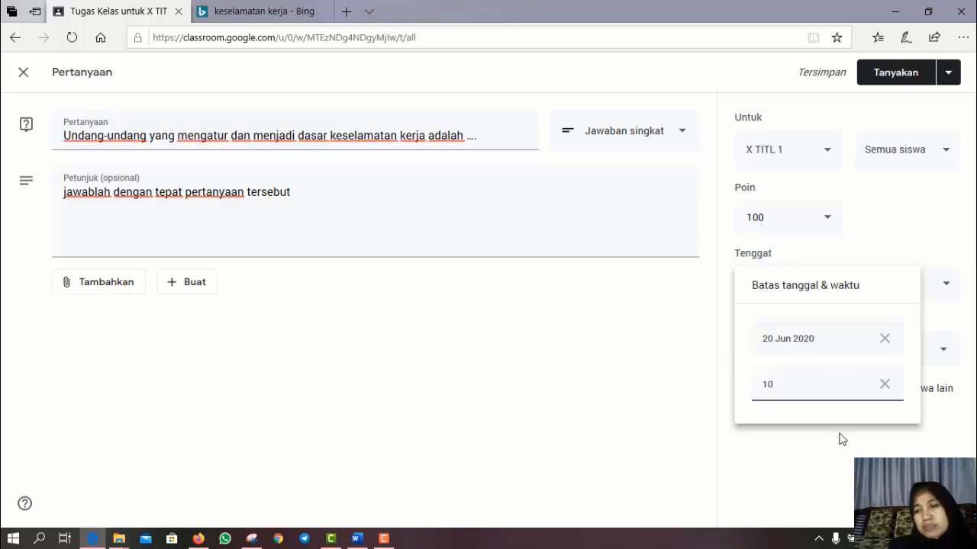
click(897, 451)
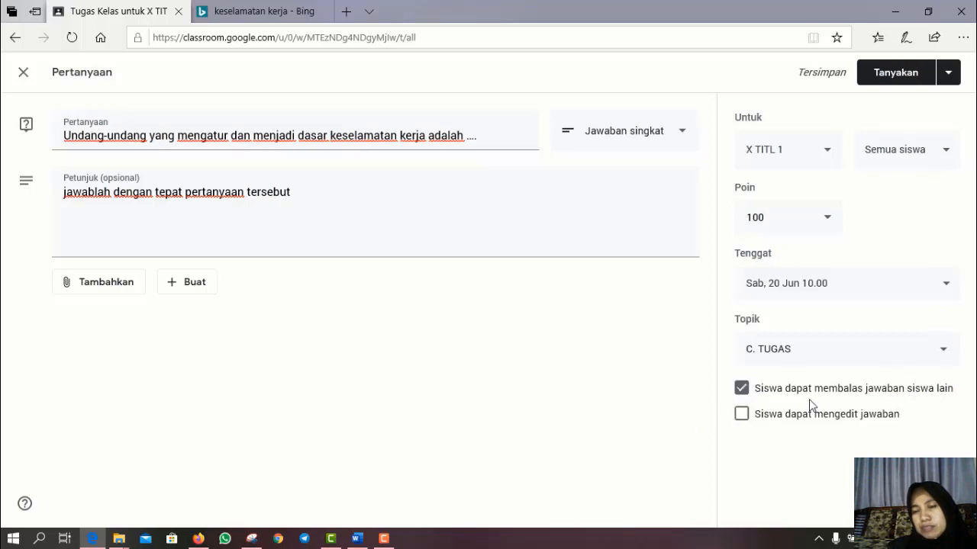
- Turn off replies to other students' answers, keep Jawaban singkat, and post the question
click(743, 390)
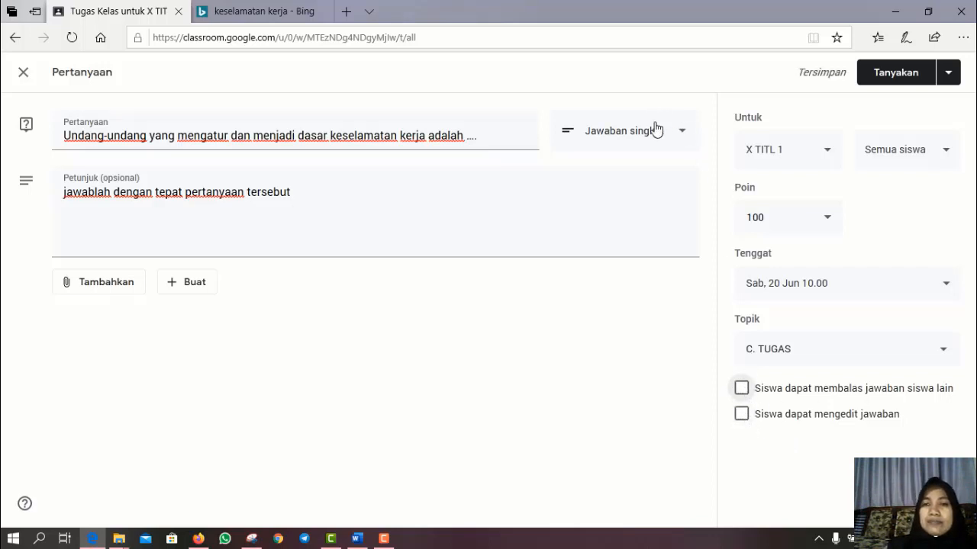
click(684, 133)
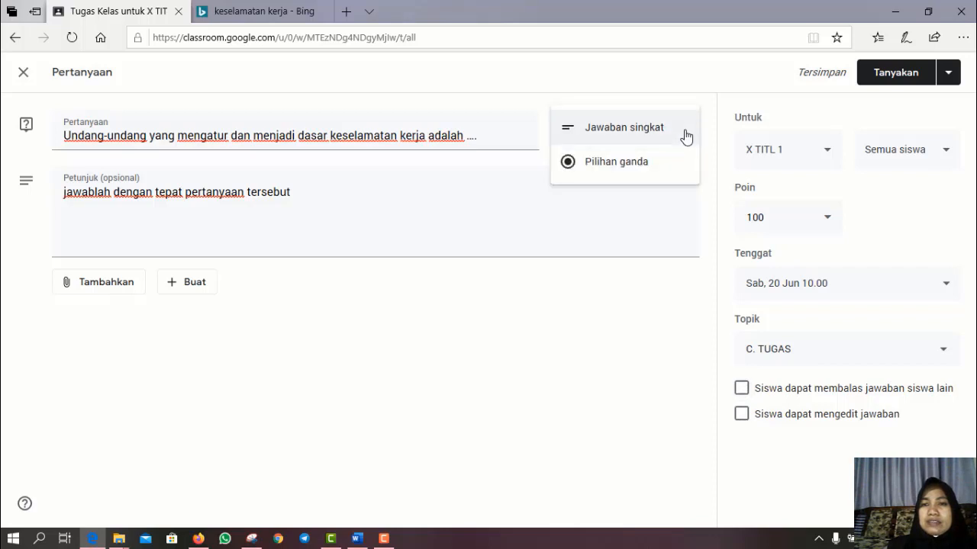
click(684, 135)
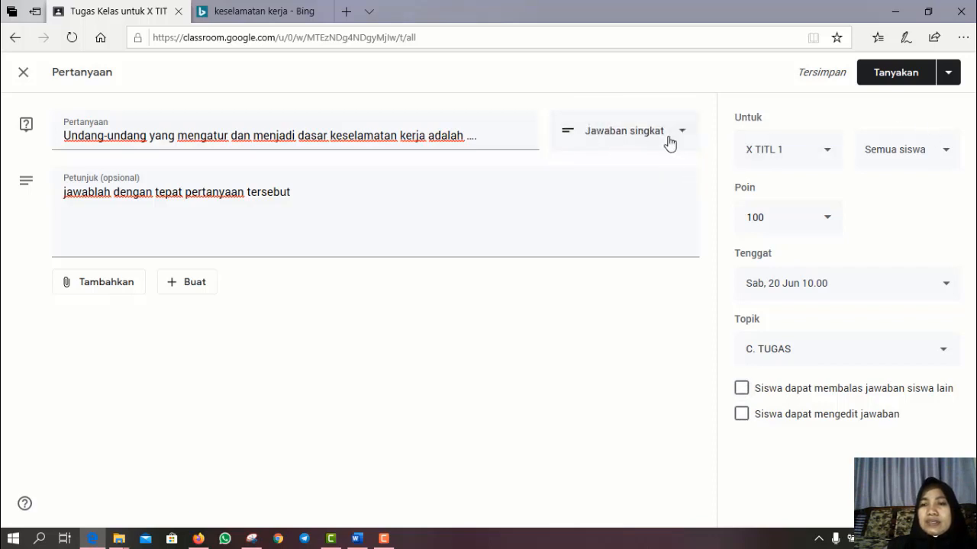
click(686, 135)
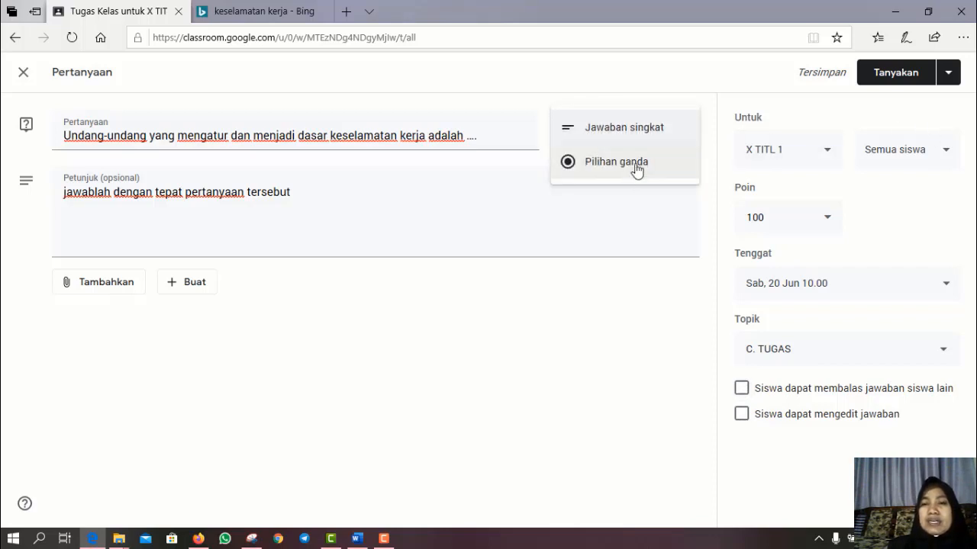
click(627, 135)
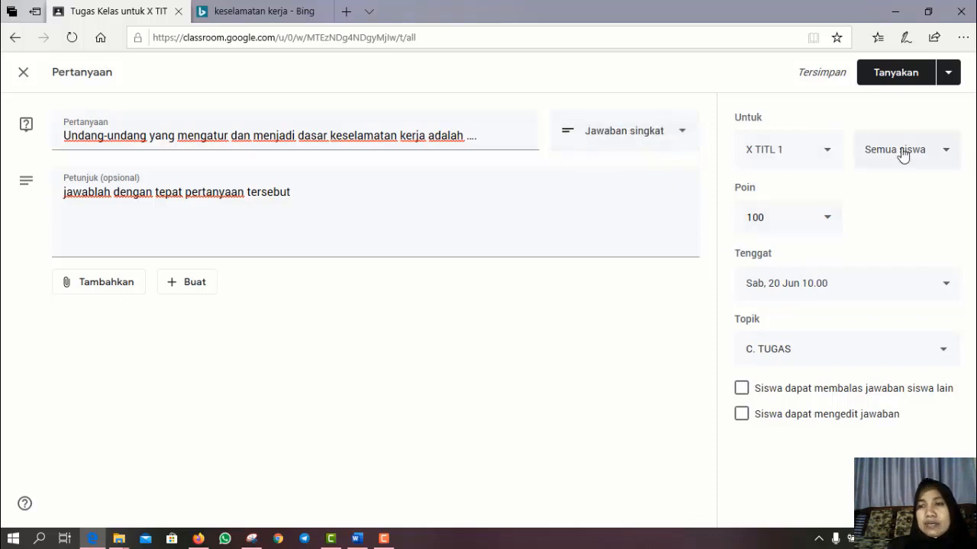
click(883, 81)
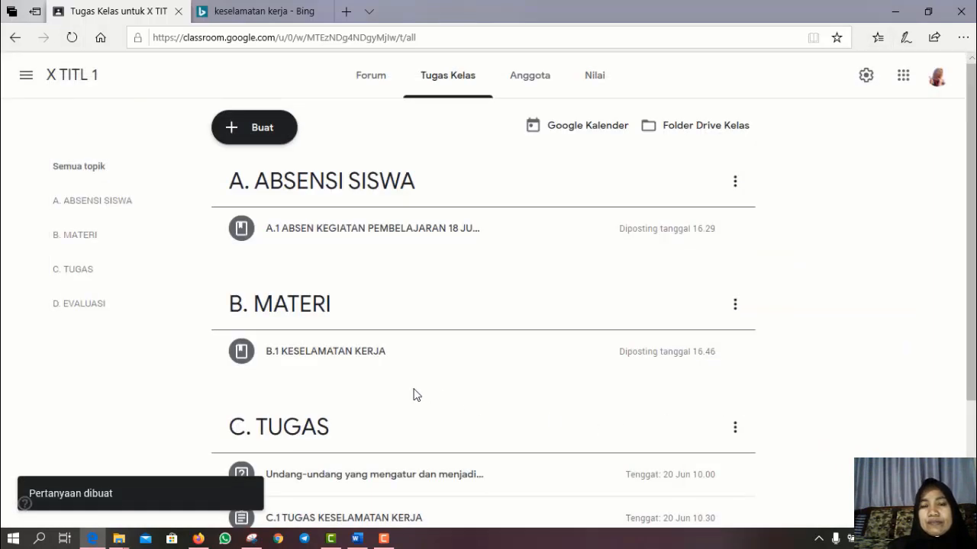
scroll(406, 398, down, 2)
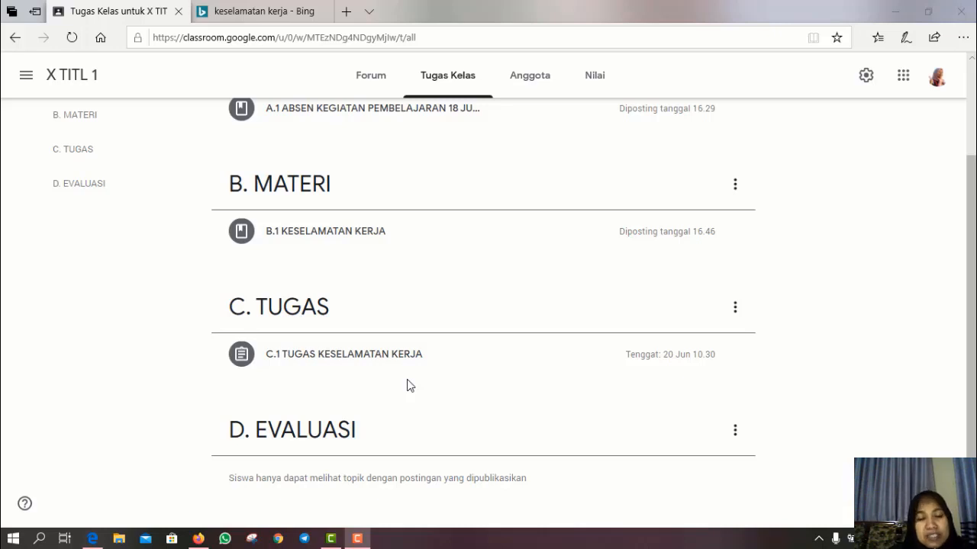
- In the student's Firefox, go to Tugas Kelas and expand C.1 TUGAS KESELAMATAN KERJA to read its instructions
click(196, 540)
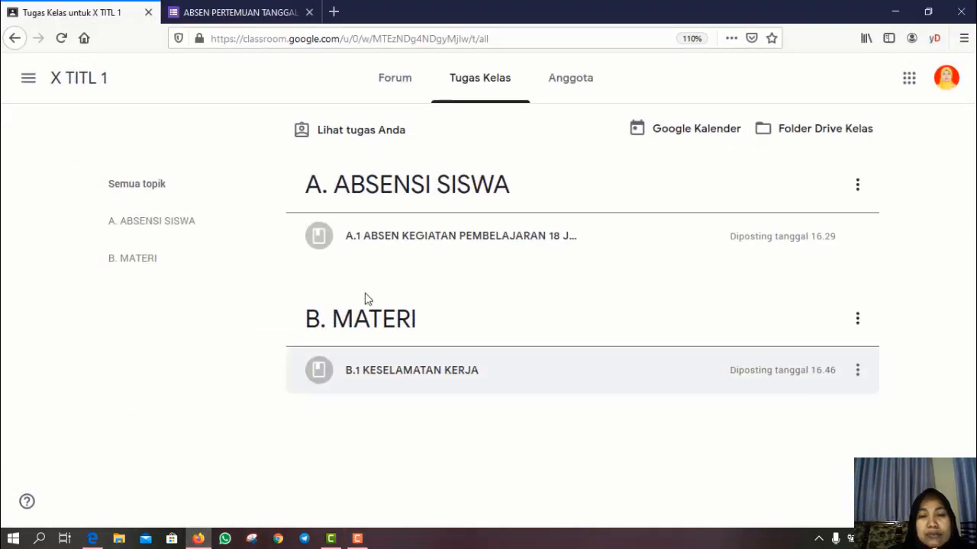
click(386, 82)
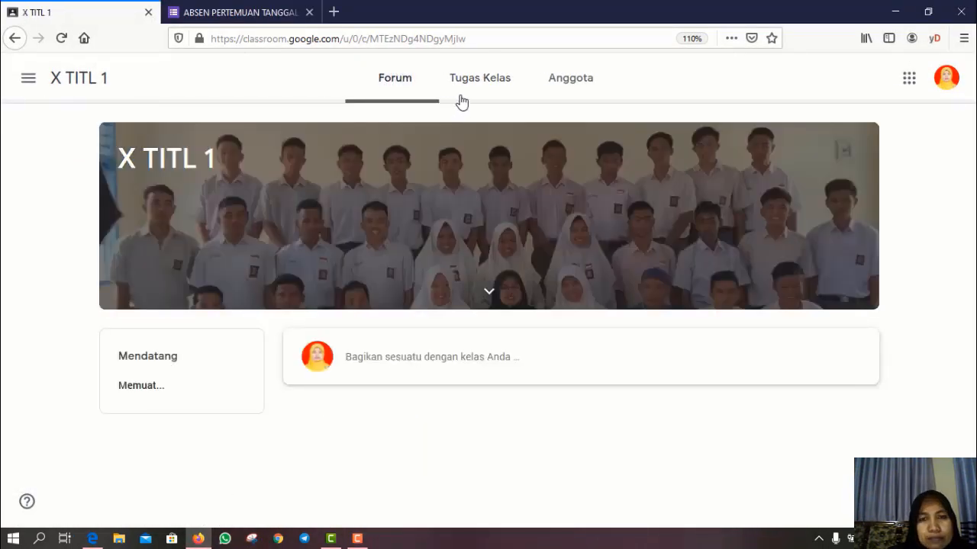
click(464, 85)
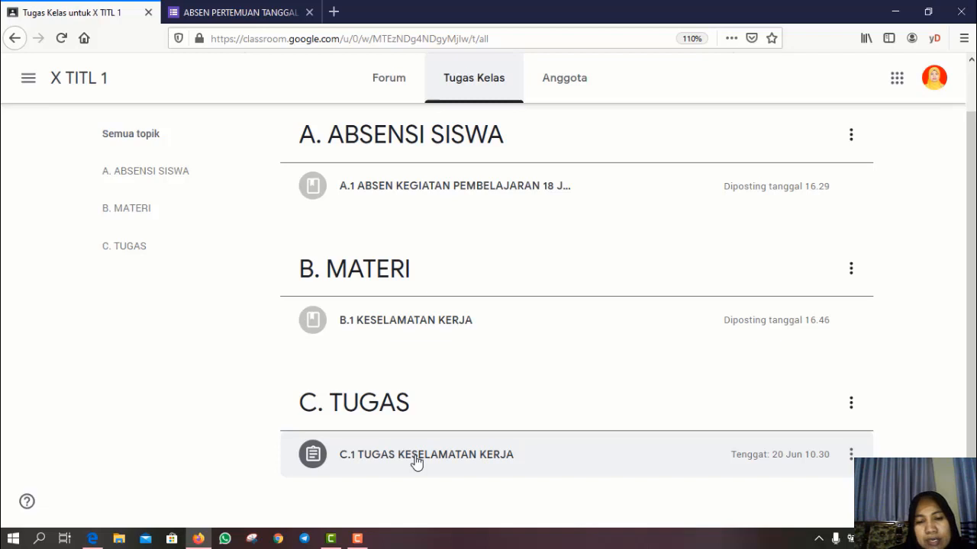
click(416, 462)
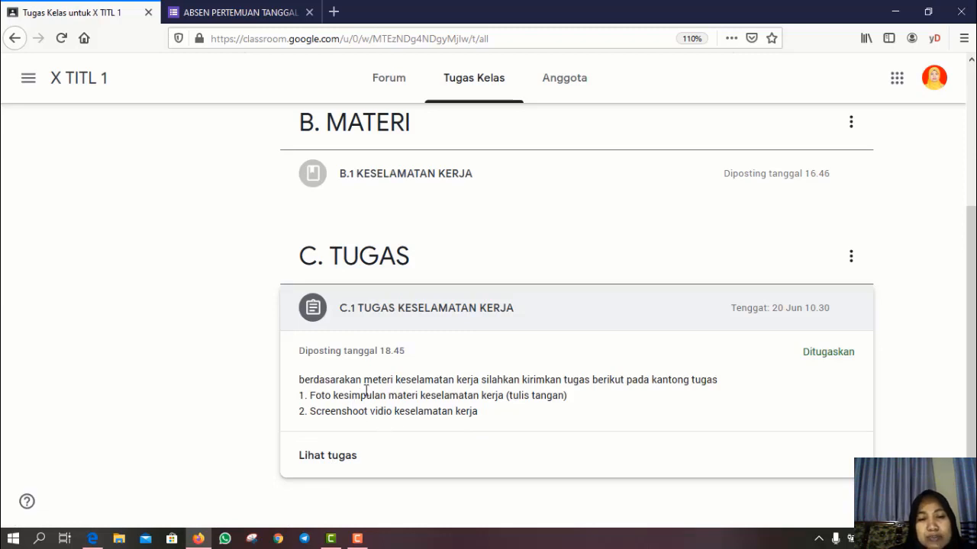
scroll(366, 391, up, 2)
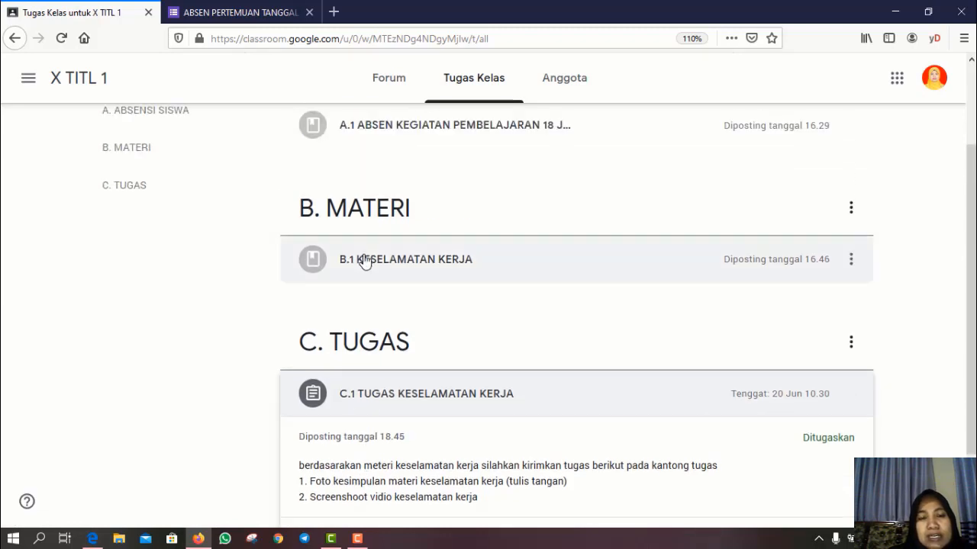
- Expand the B.1 KESELAMATAN KERJA material and scroll to its Rambu Keselamatan kerja video attachment
click(365, 260)
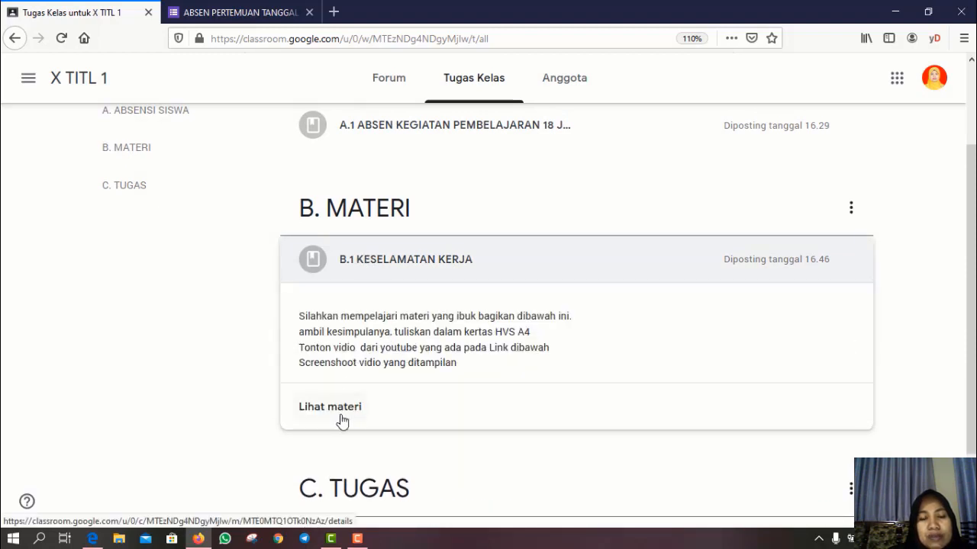
scroll(494, 422, down, 1)
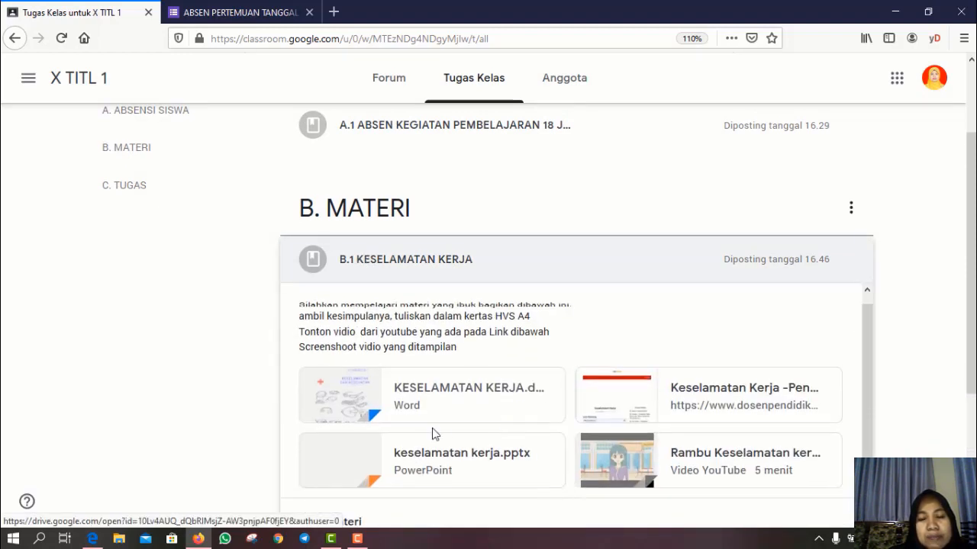
scroll(463, 419, down, 4)
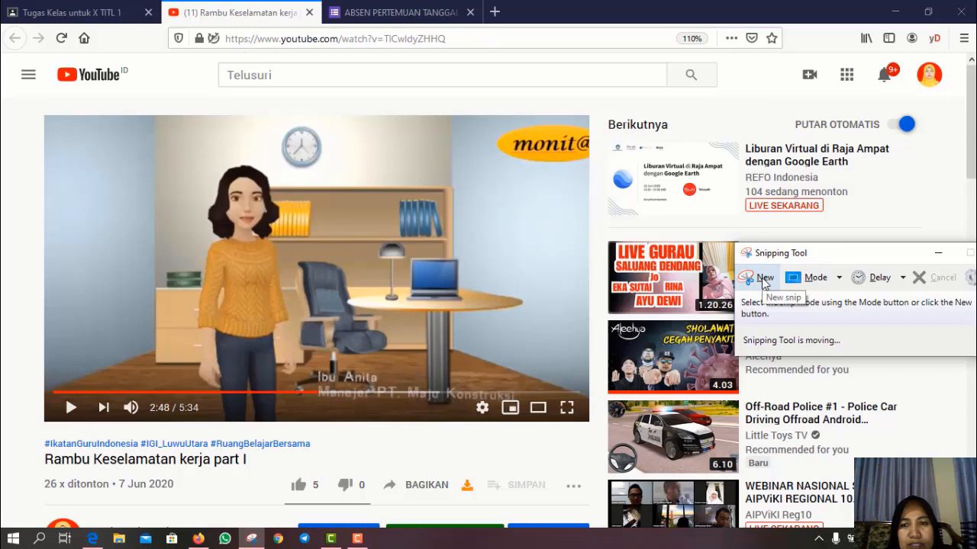
- Snip a rectangle covering the YouTube video player plus its title and stats
click(765, 280)
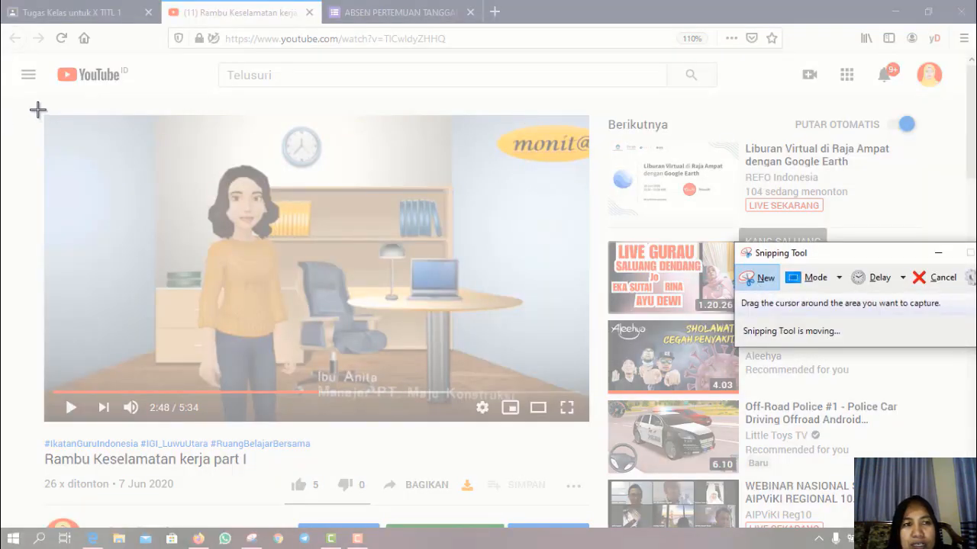
drag(35, 109, 594, 431)
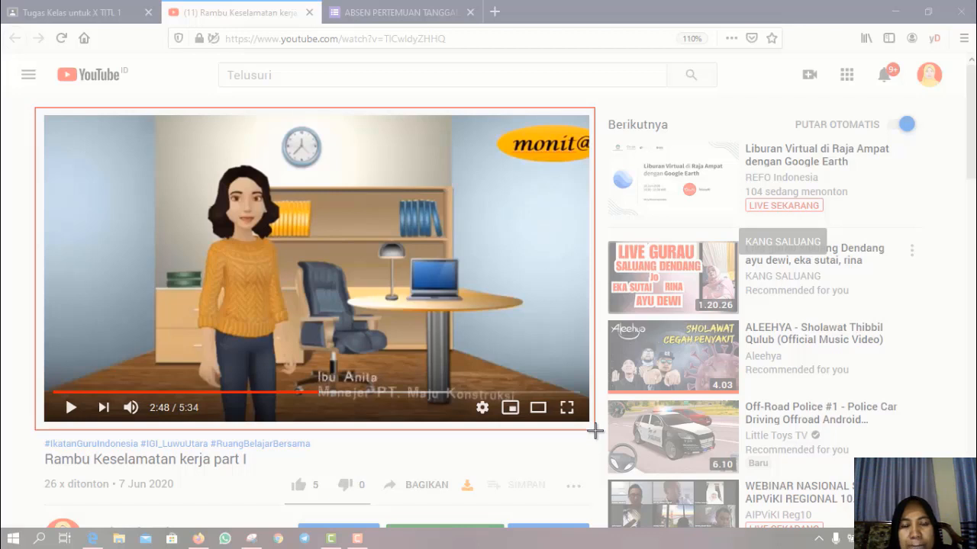
drag(594, 431, 603, 497)
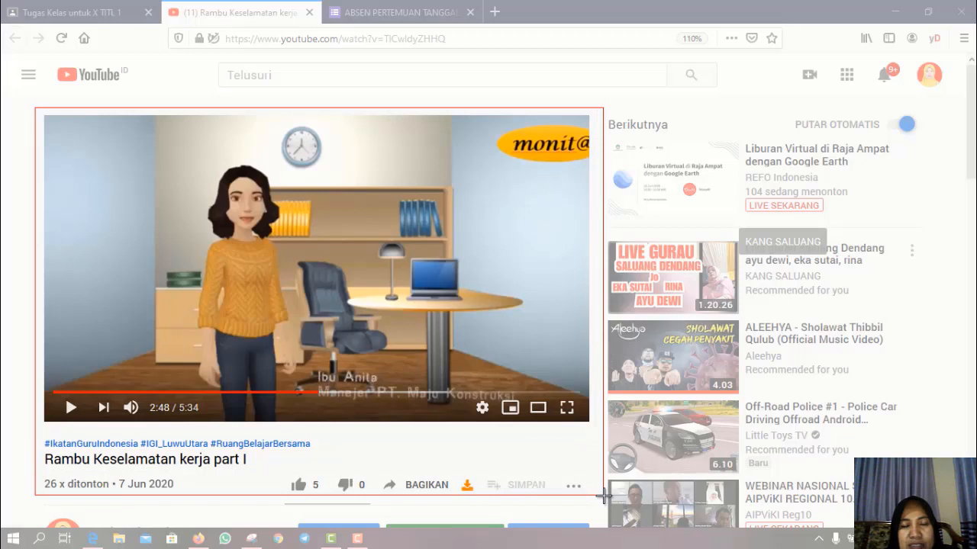
drag(602, 496, 602, 497)
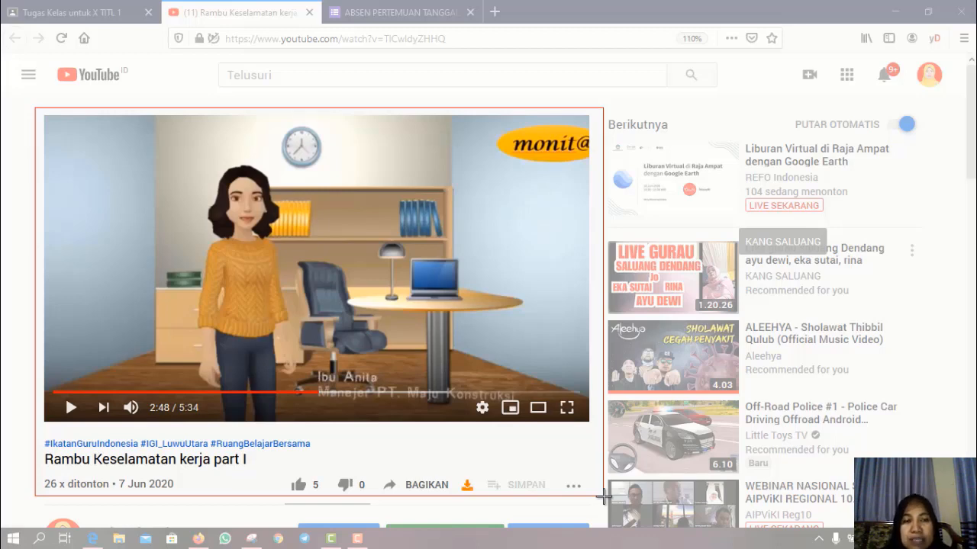
drag(603, 496, 603, 496)
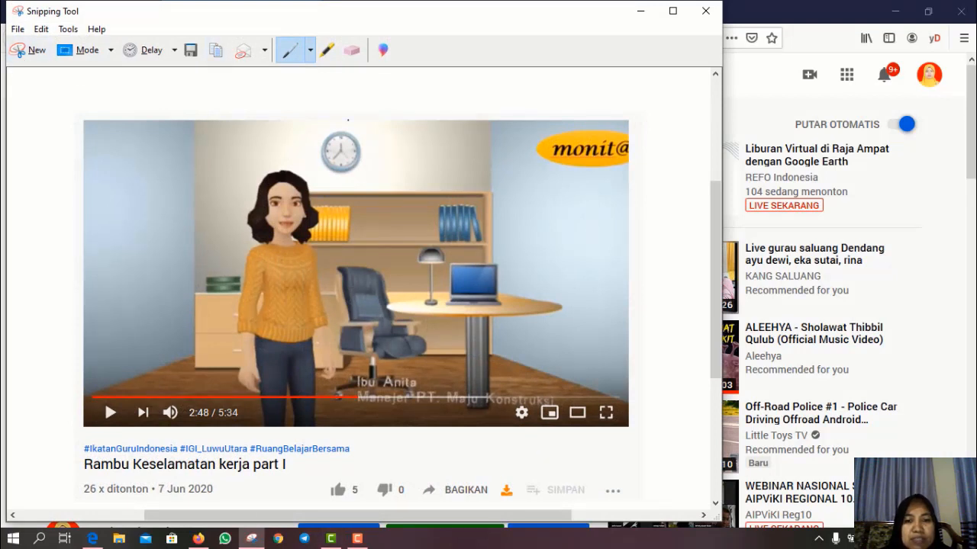
- Save the snip as a PNG image in the chosen folder
click(190, 53)
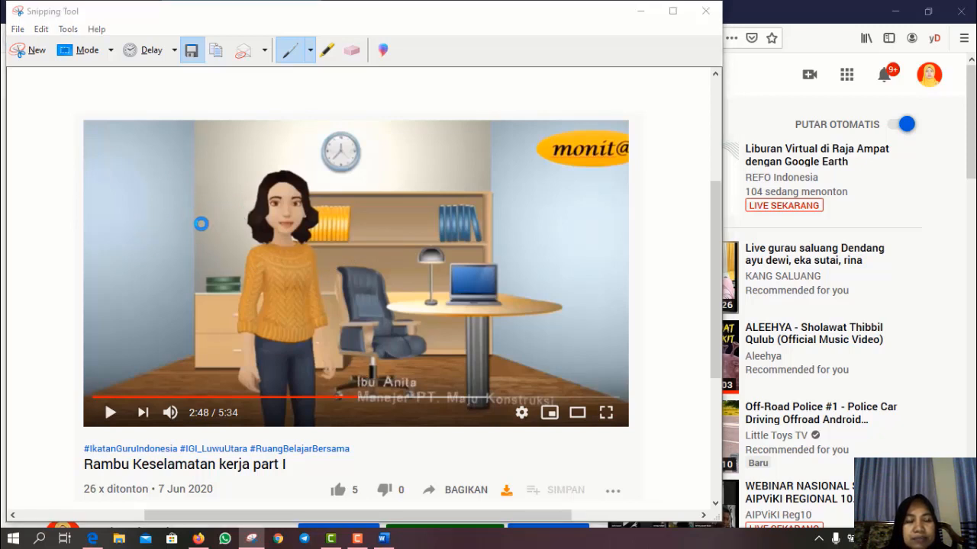
key(ctrl+s)
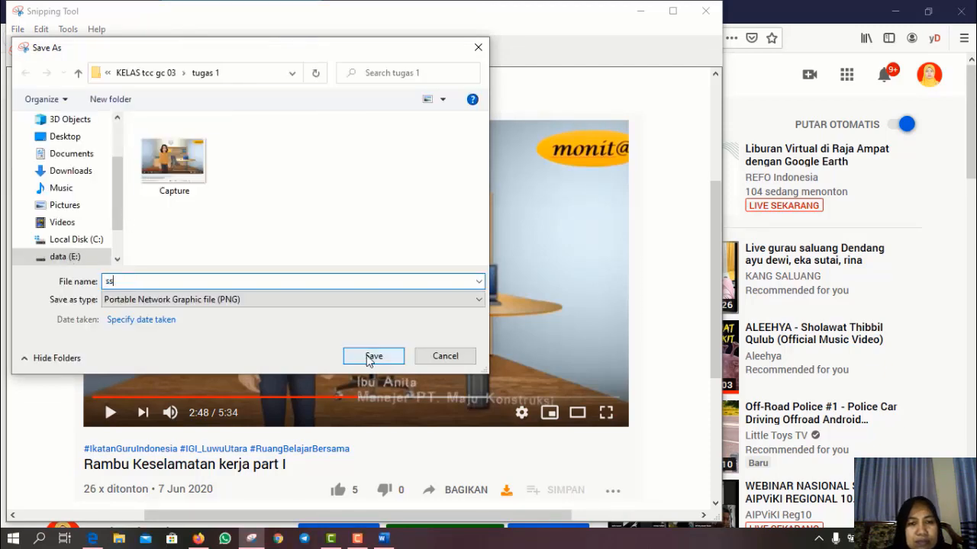
click(373, 356)
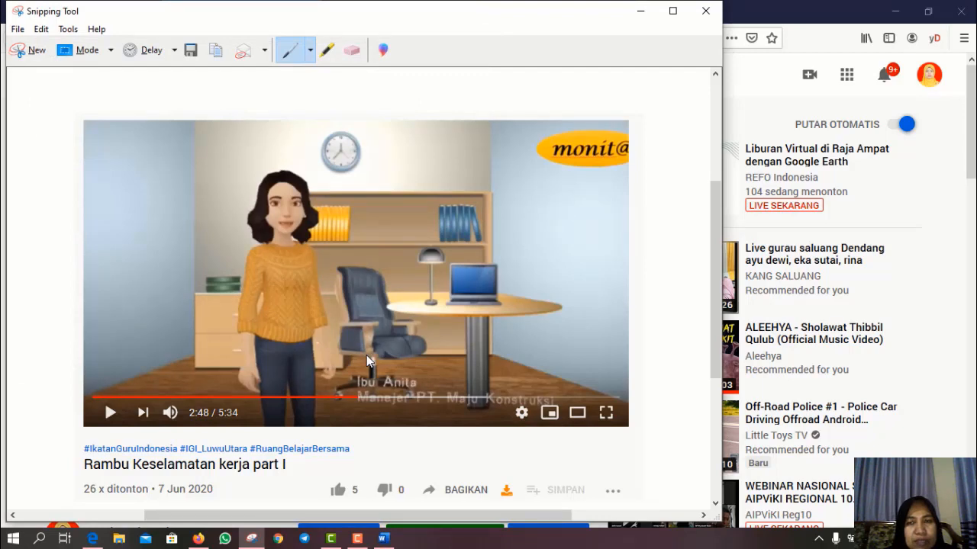
click(638, 10)
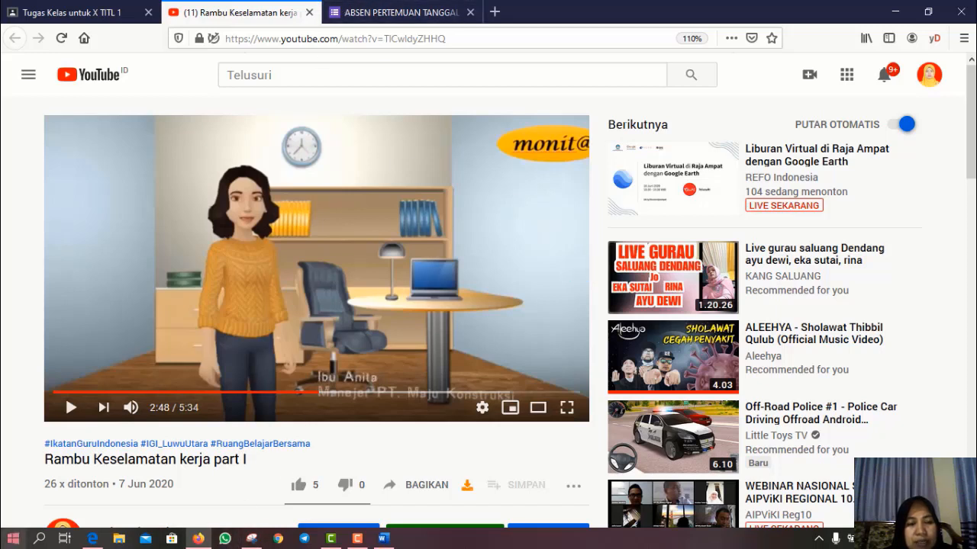
- Check the Capture screenshot is in data (E:) > tugas 1, then return to Tugas Kelas in Firefox
click(121, 539)
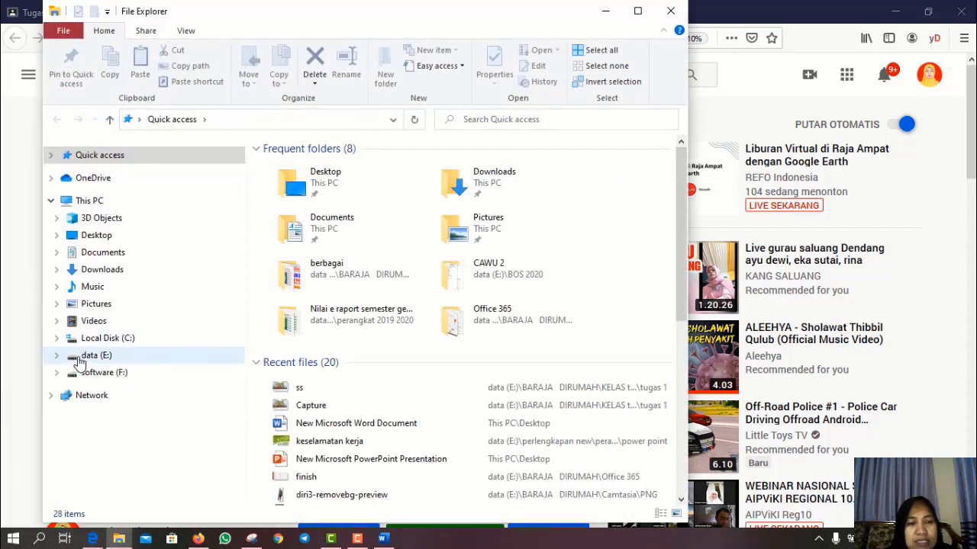
click(90, 357)
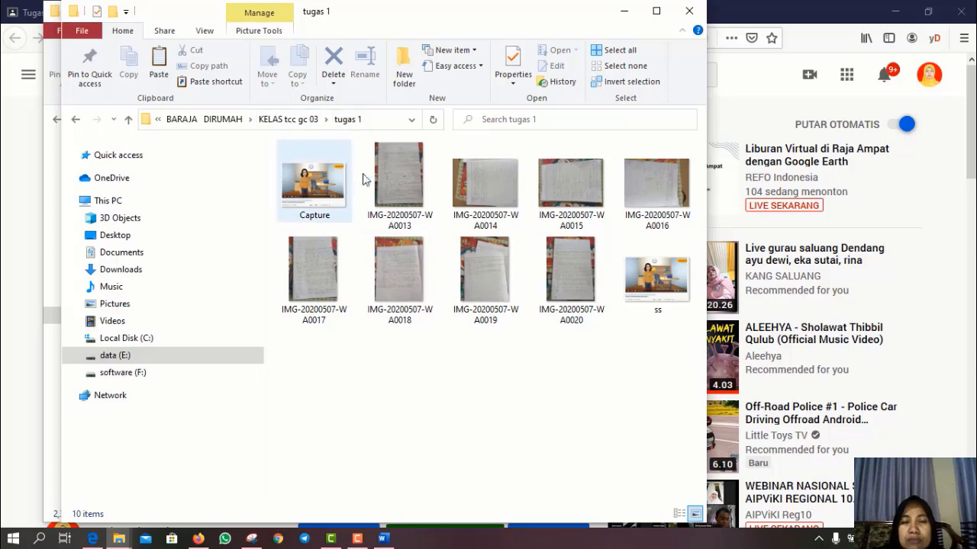
click(619, 14)
click(605, 12)
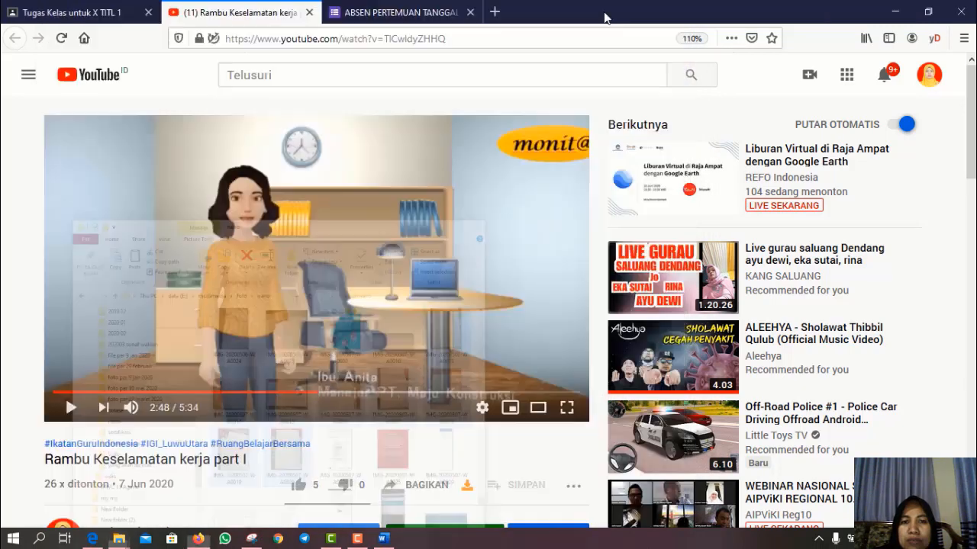
click(82, 15)
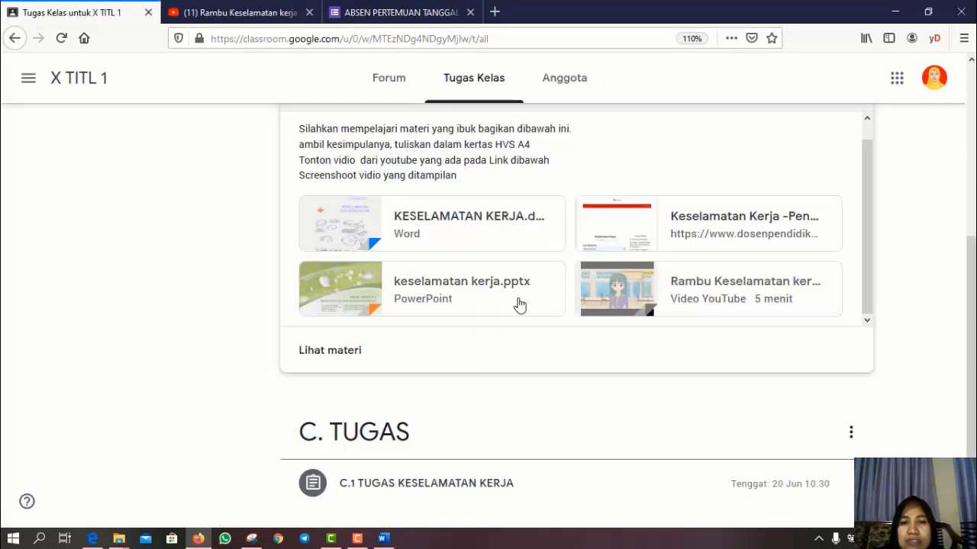
- Open the C.1 TUGAS KESELAMATAN KERJA assignment page and choose to add a File to the work
scroll(488, 469, down, 1)
click(412, 456)
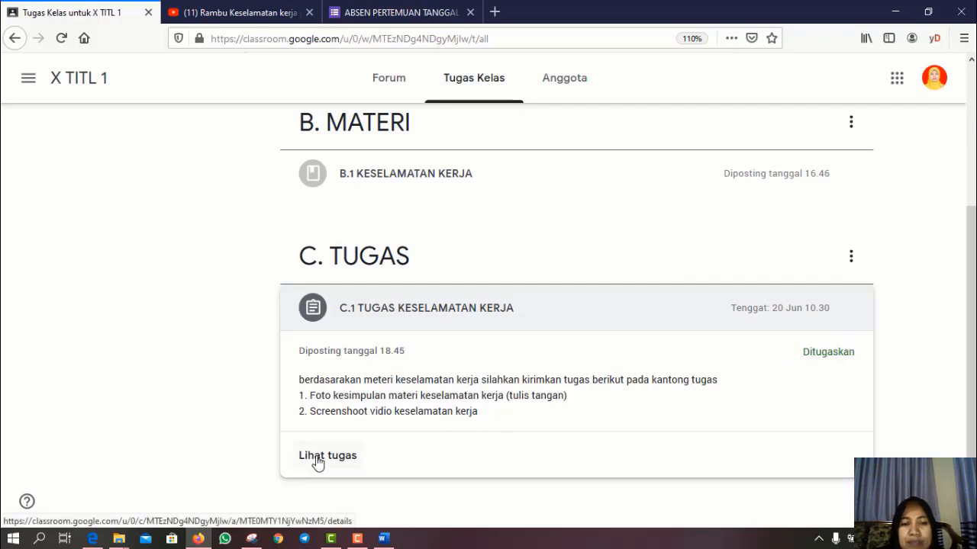
click(317, 458)
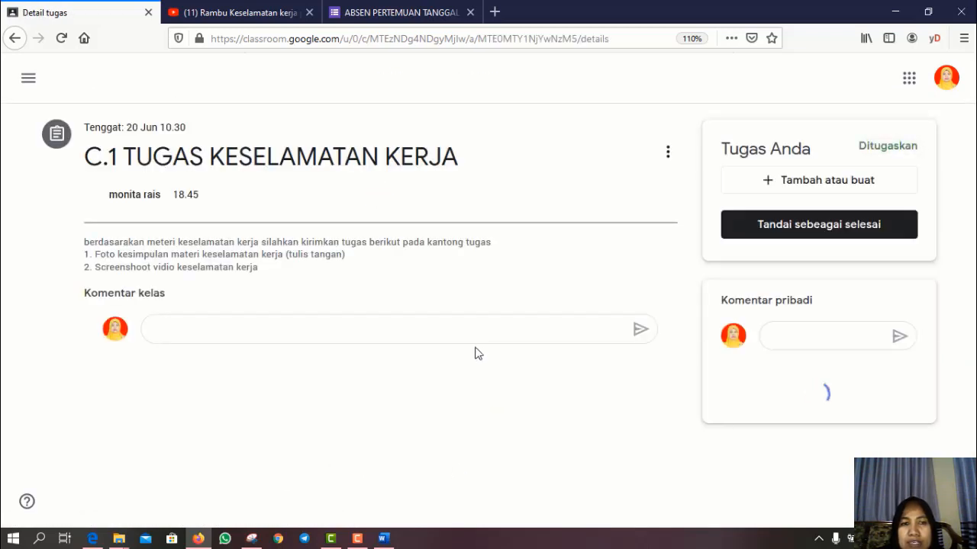
click(207, 343)
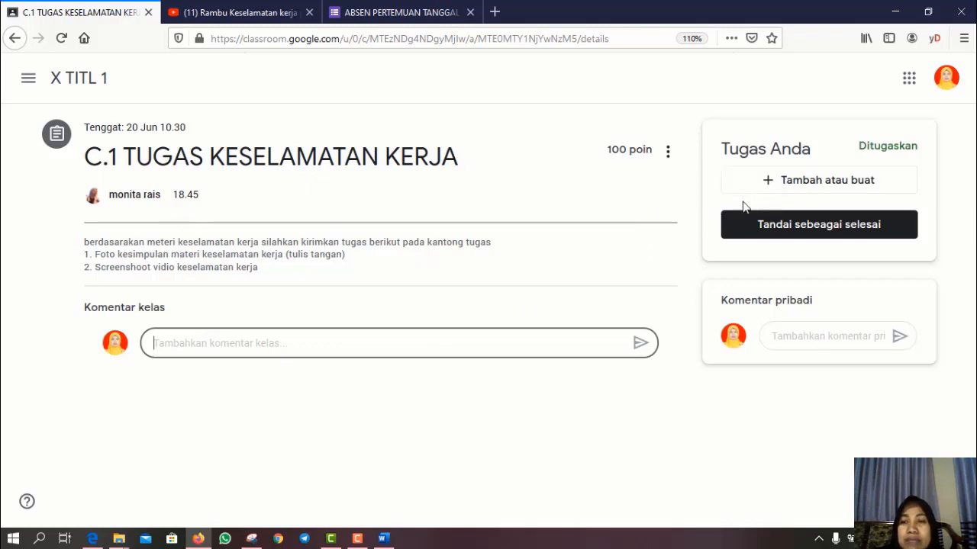
click(784, 184)
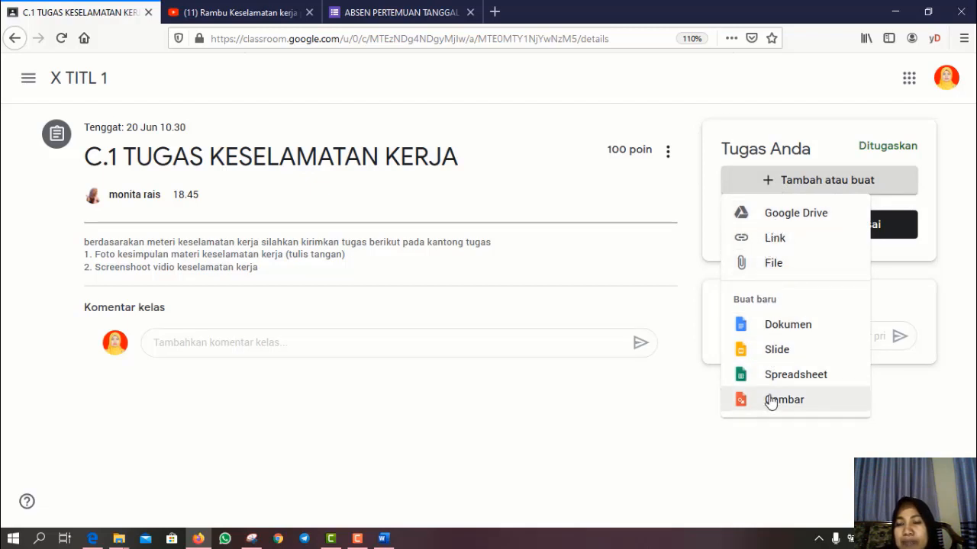
click(772, 266)
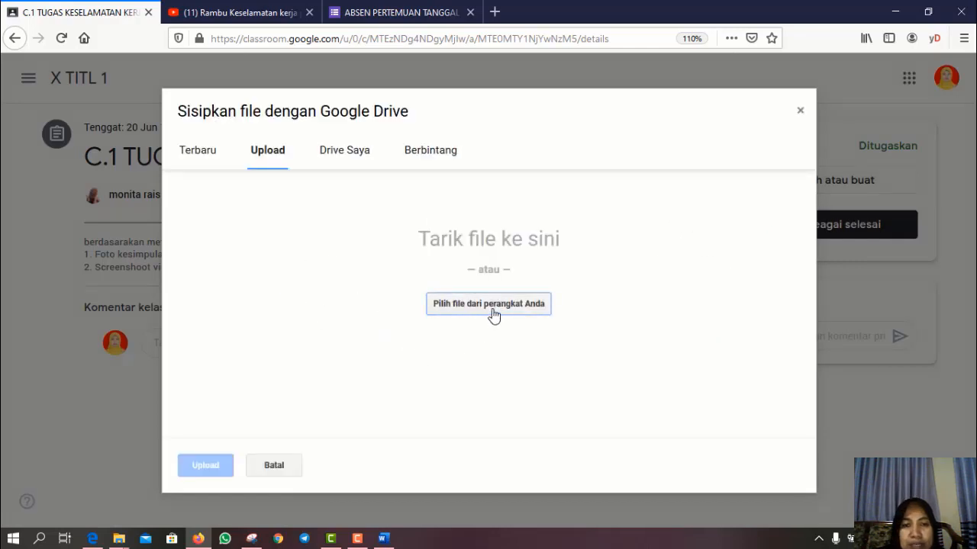
- Upload photos IMG-20200507-WA0014 through WA0017 from the tugas 1 folder to the C.1 work
click(489, 305)
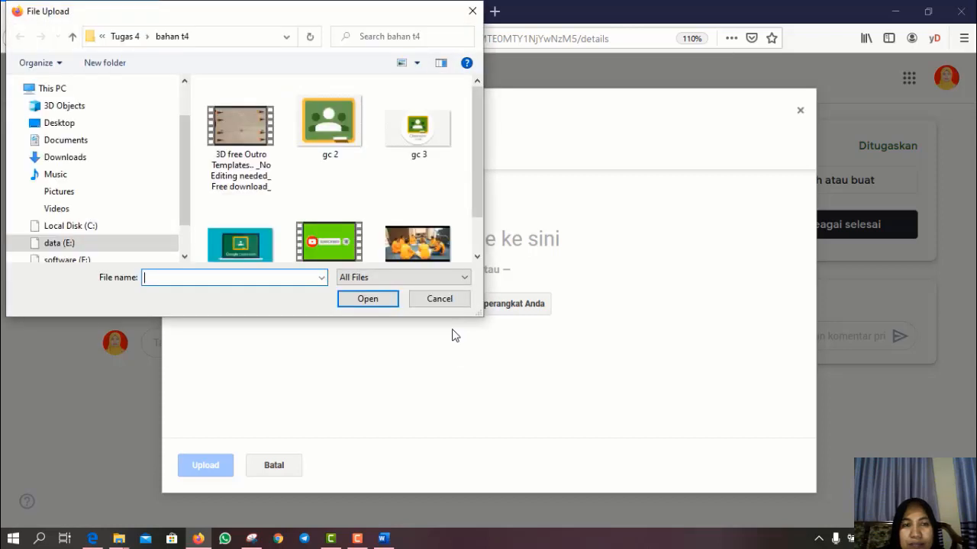
click(129, 41)
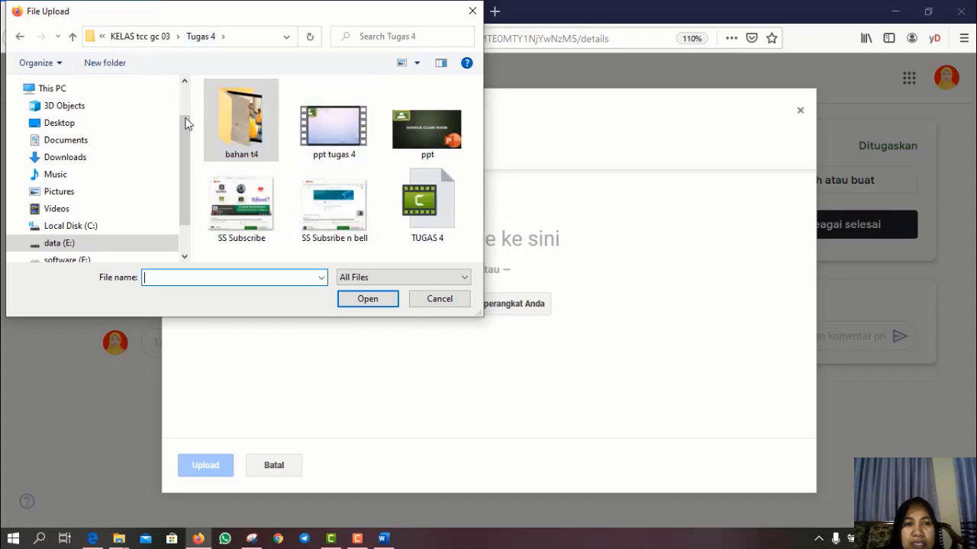
double_click(245, 126)
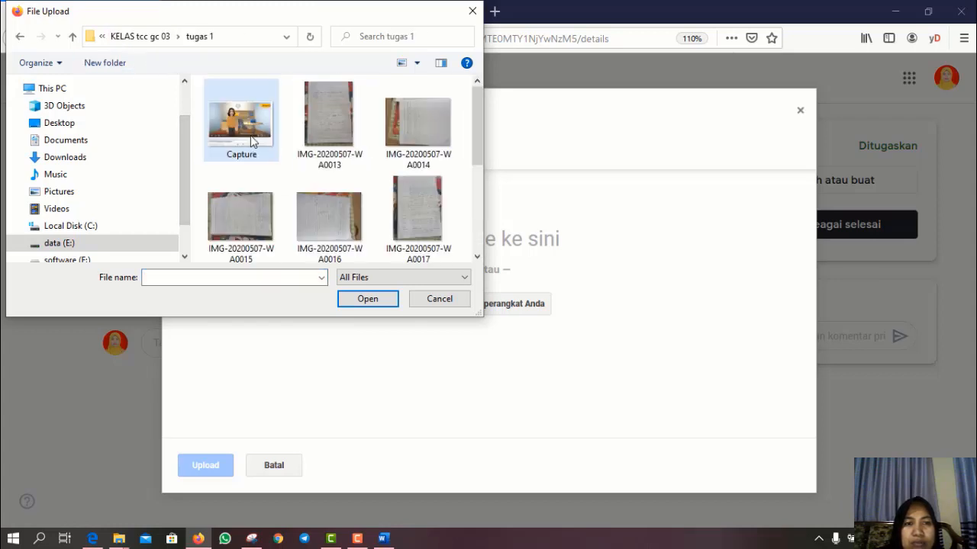
click(420, 136)
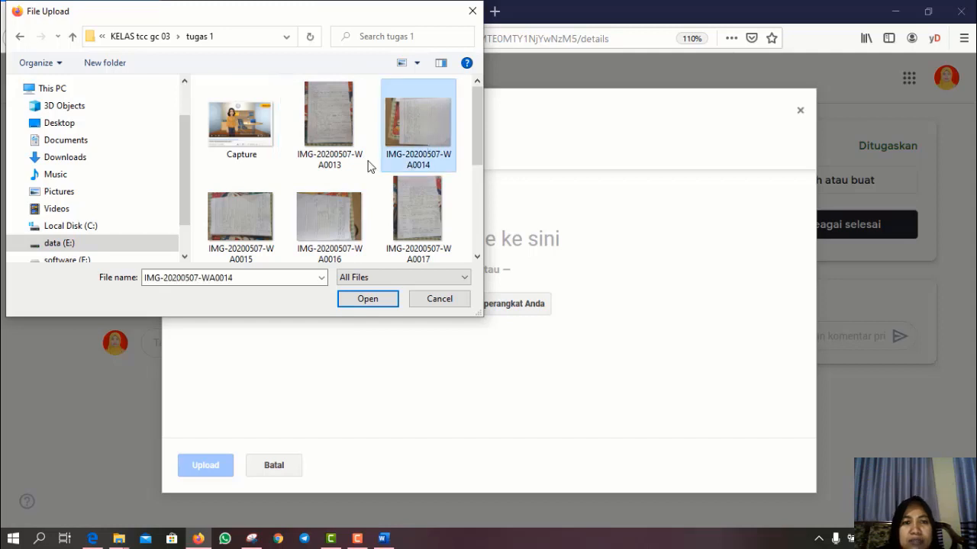
ctrl+click(267, 220)
ctrl+click(336, 223)
ctrl+click(420, 221)
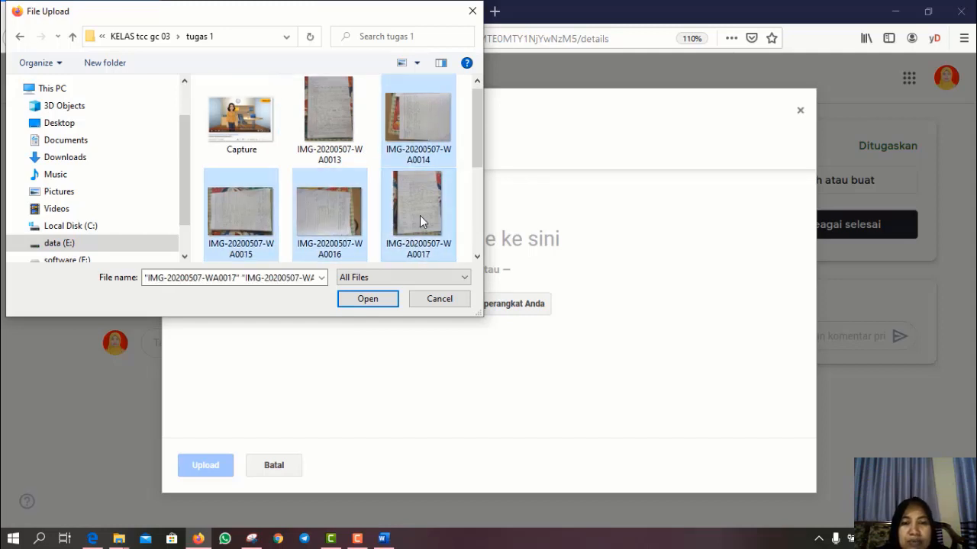
click(367, 299)
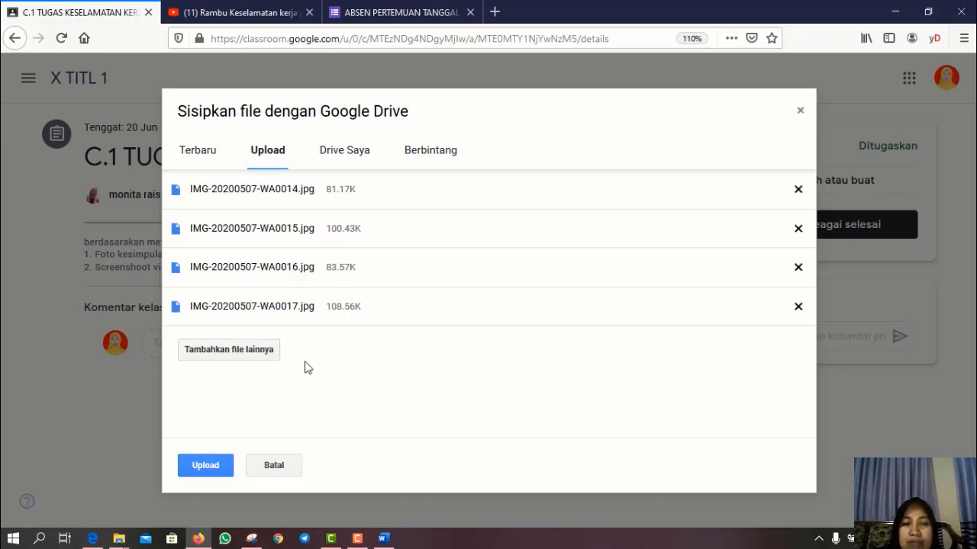
click(205, 467)
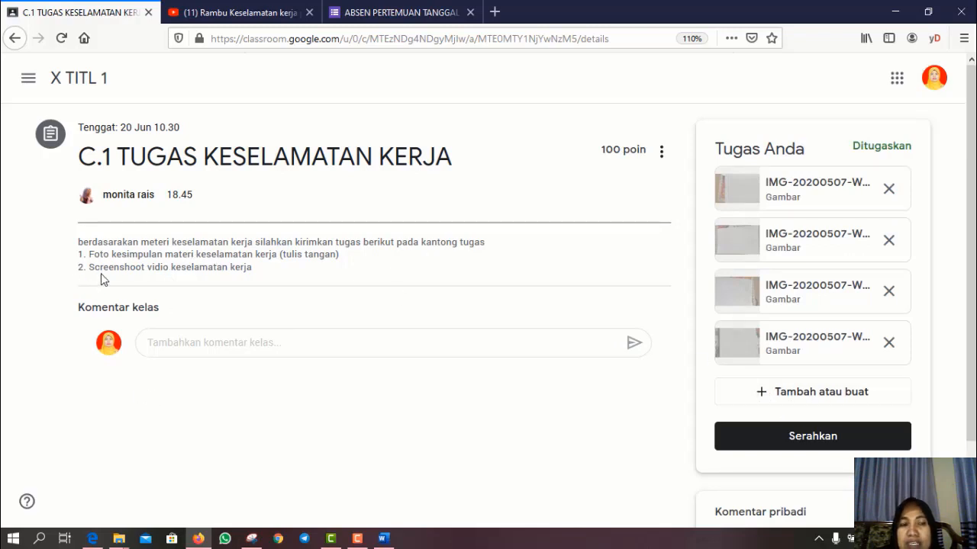
- Upload the screenshot ss.PNG from the computer as another file on the C.1 work
click(801, 397)
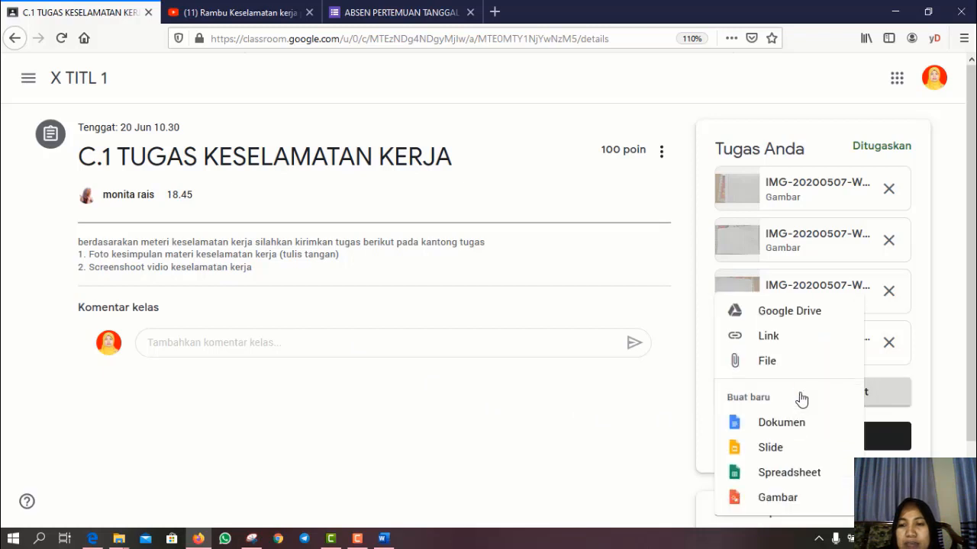
click(735, 360)
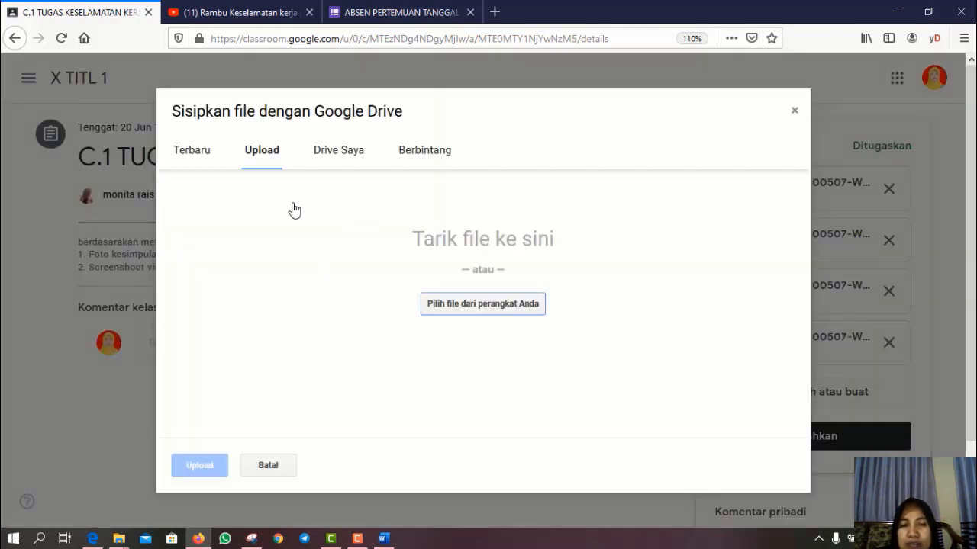
click(457, 301)
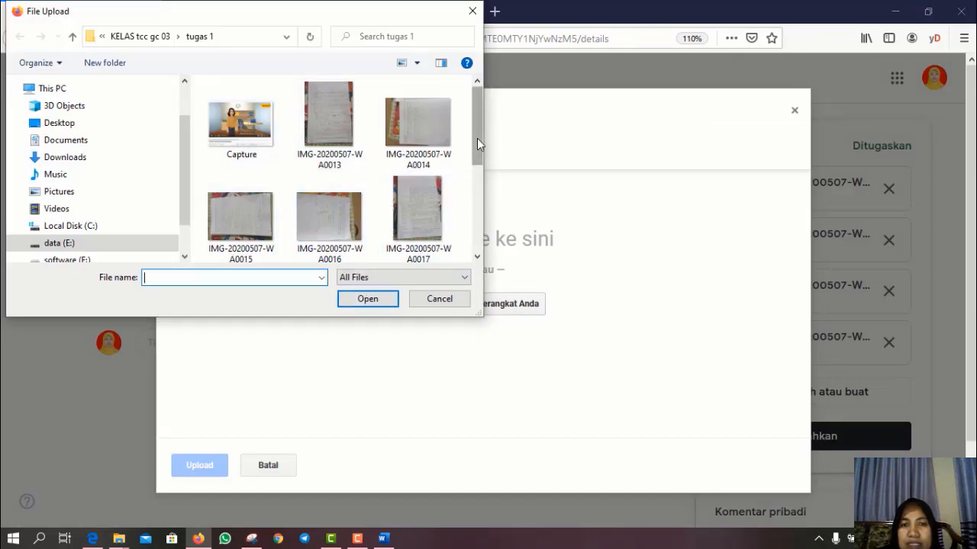
drag(477, 139, 476, 248)
click(245, 227)
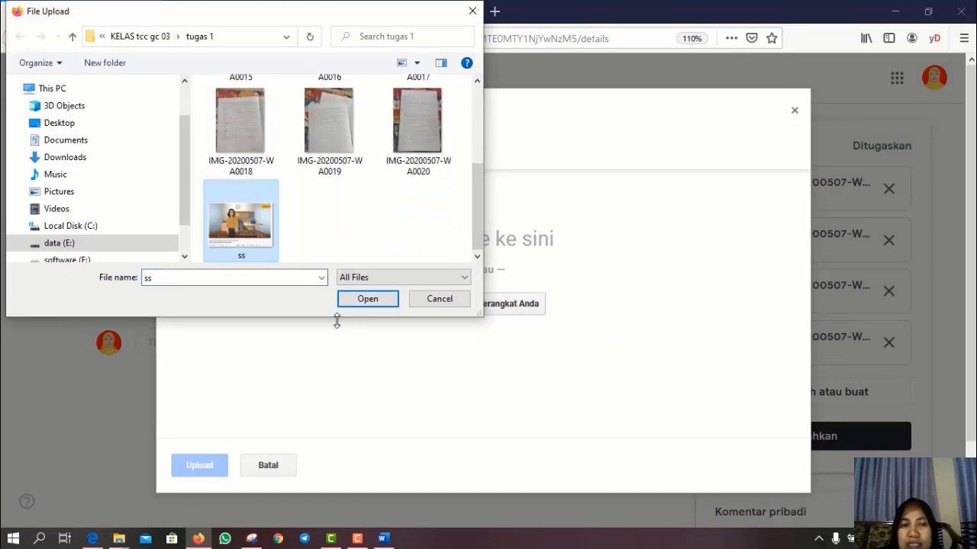
click(368, 298)
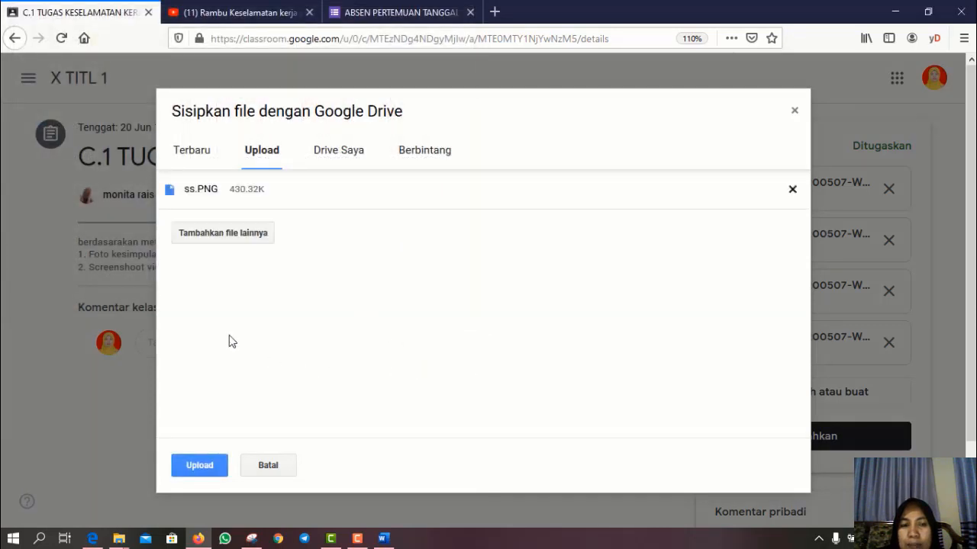
click(199, 466)
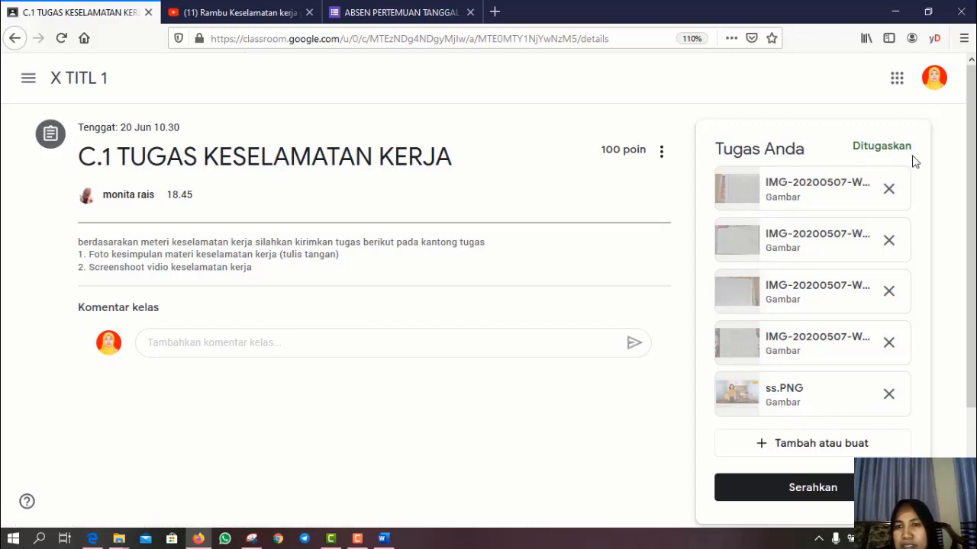
- Hand in the C.1 work with five attachments, then return to the X TITL 1 class in Firefox
click(783, 489)
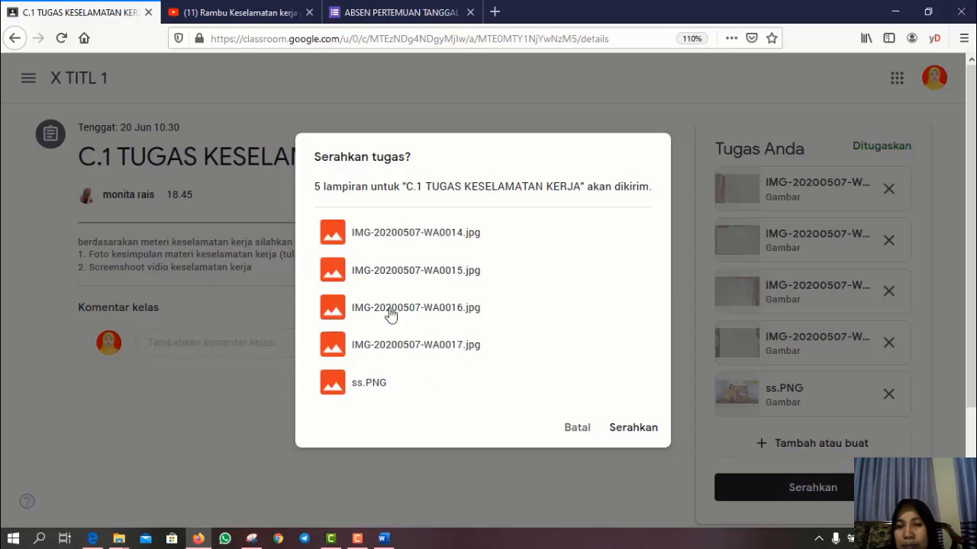
click(630, 433)
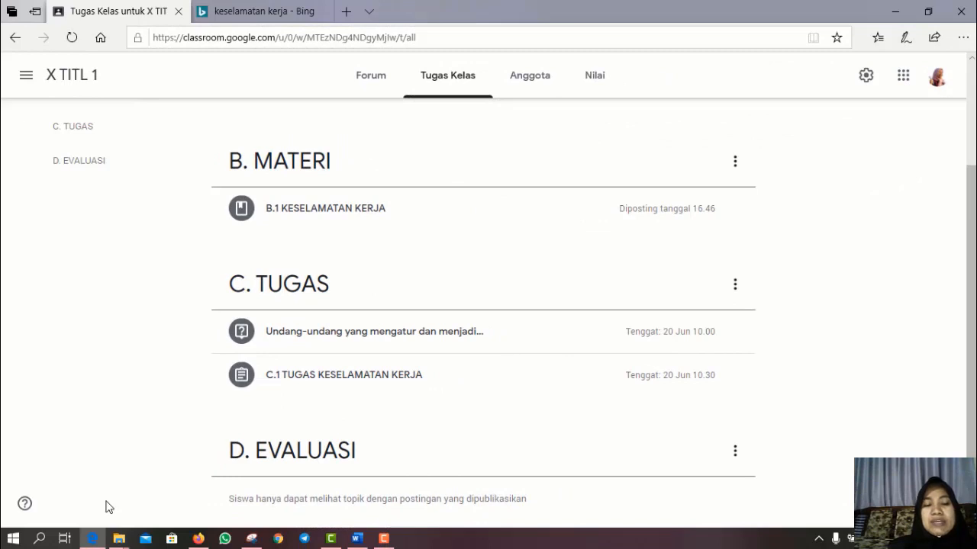
click(199, 538)
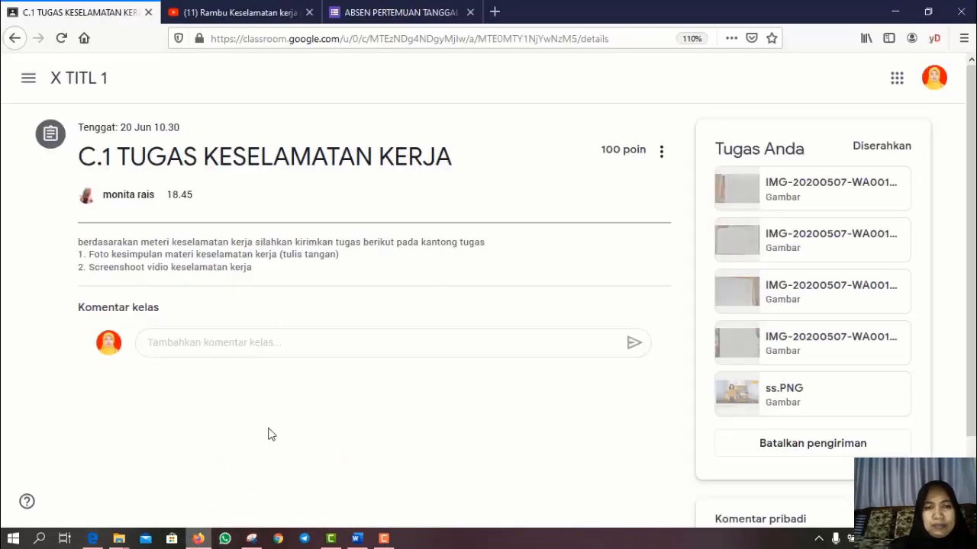
click(81, 80)
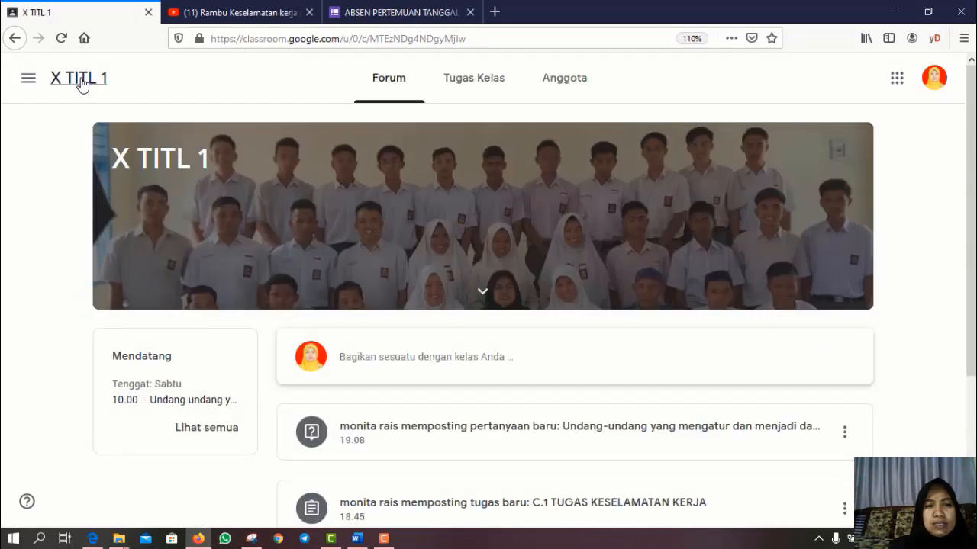
- Show the X TITL 1 Tugas Kelas list and expand the Undang-undang work-safety question
click(478, 91)
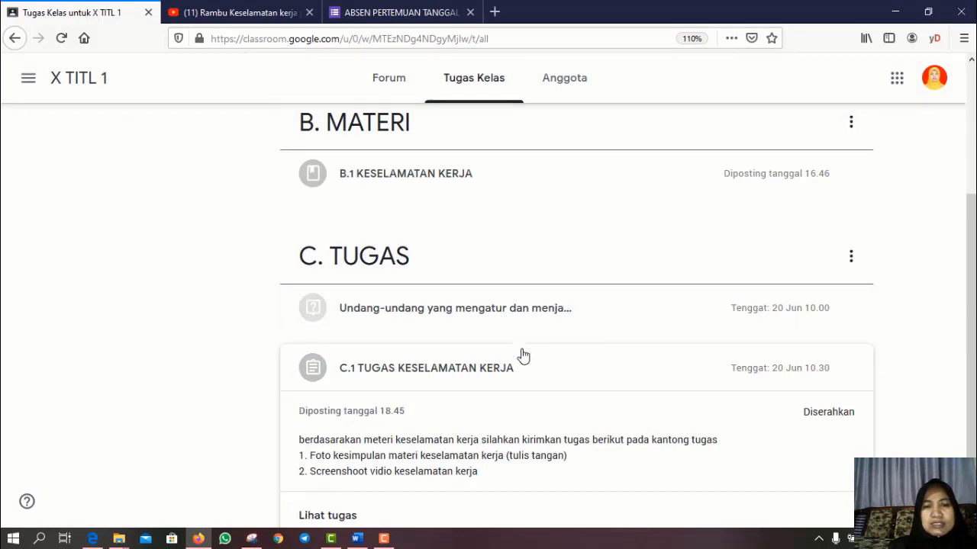
scroll(527, 404, down, 1)
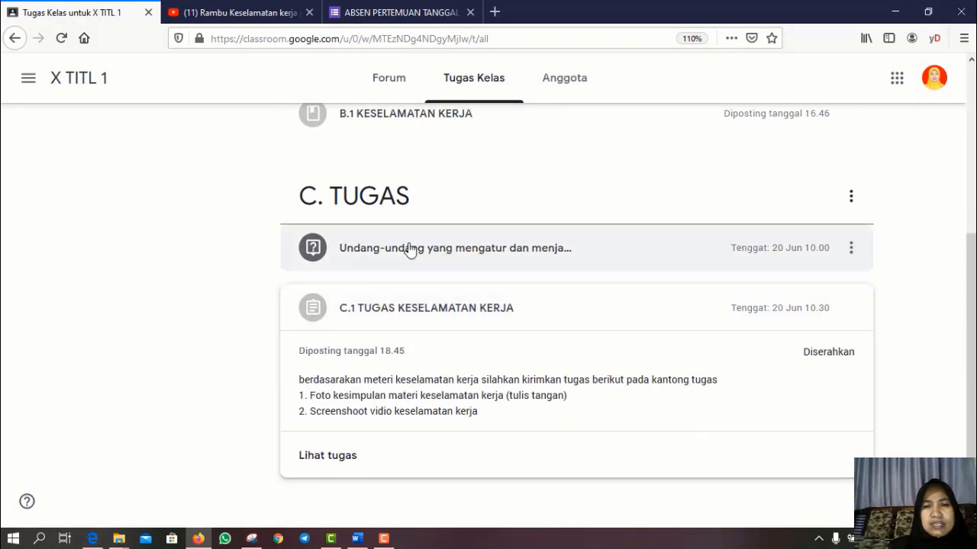
scroll(373, 354, up, 3)
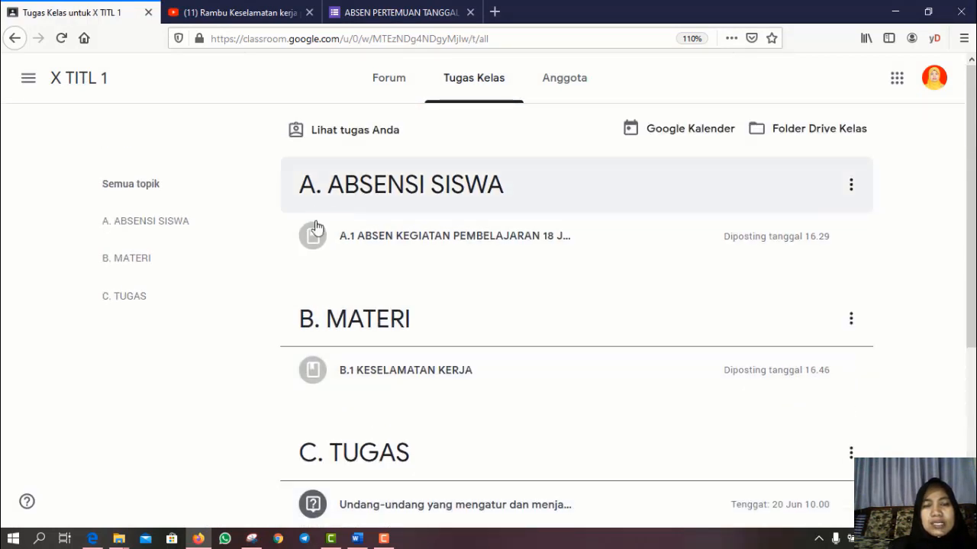
scroll(317, 359, down, 3)
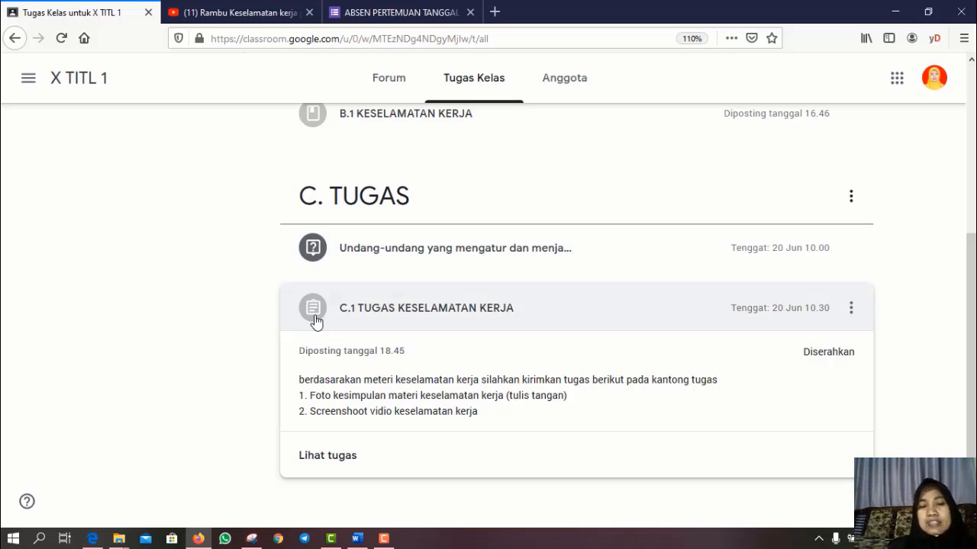
click(407, 257)
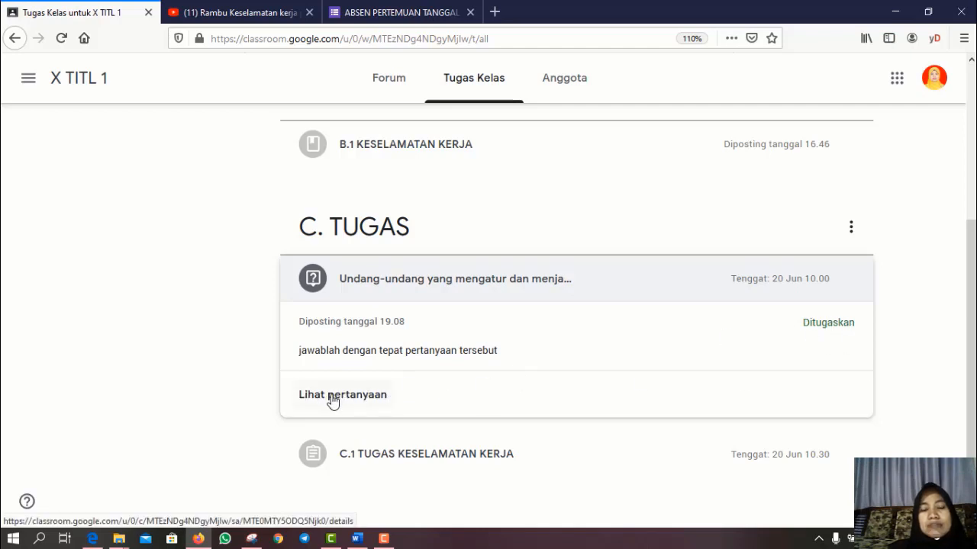
- Answer the law question with 'undang-undang nomor 1 tahun 1970' and submit it
click(333, 402)
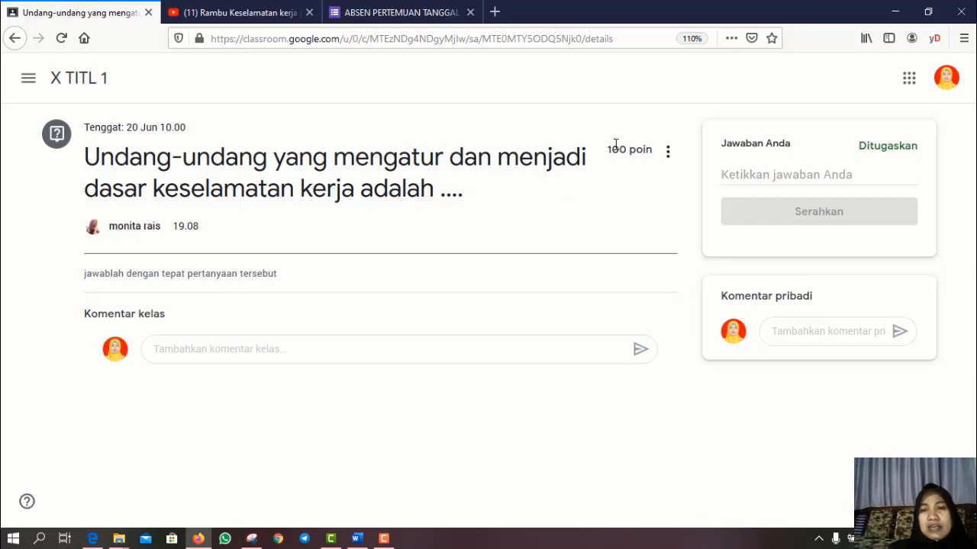
click(728, 178)
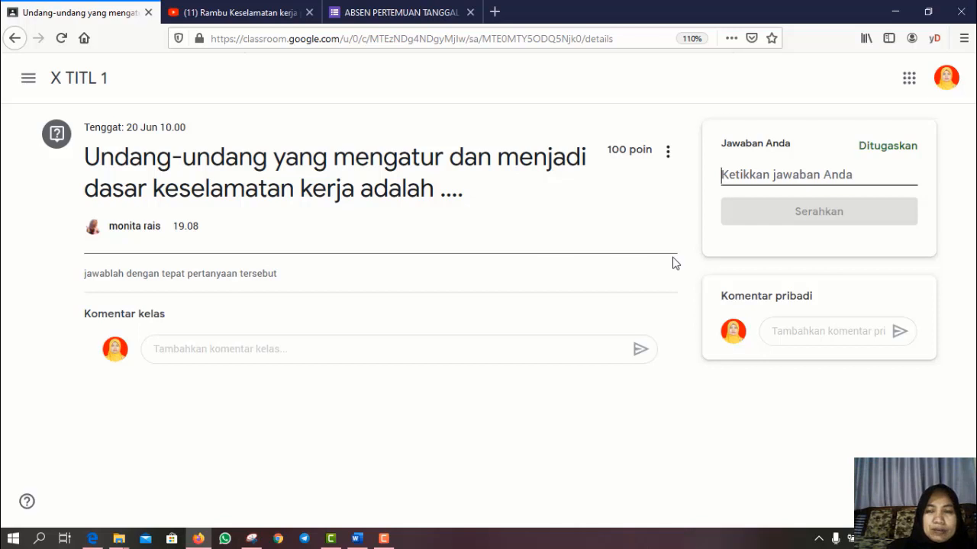
text(unda)
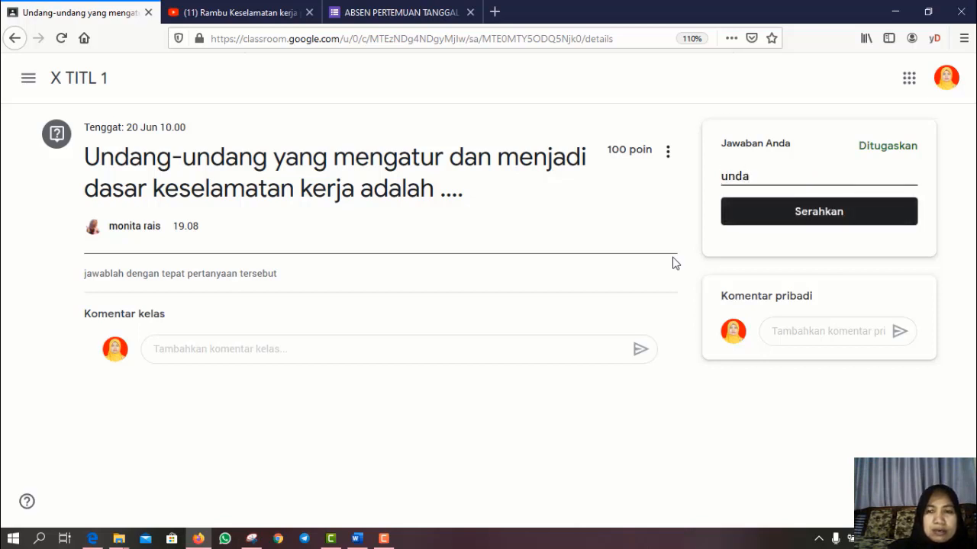
text(ng u)
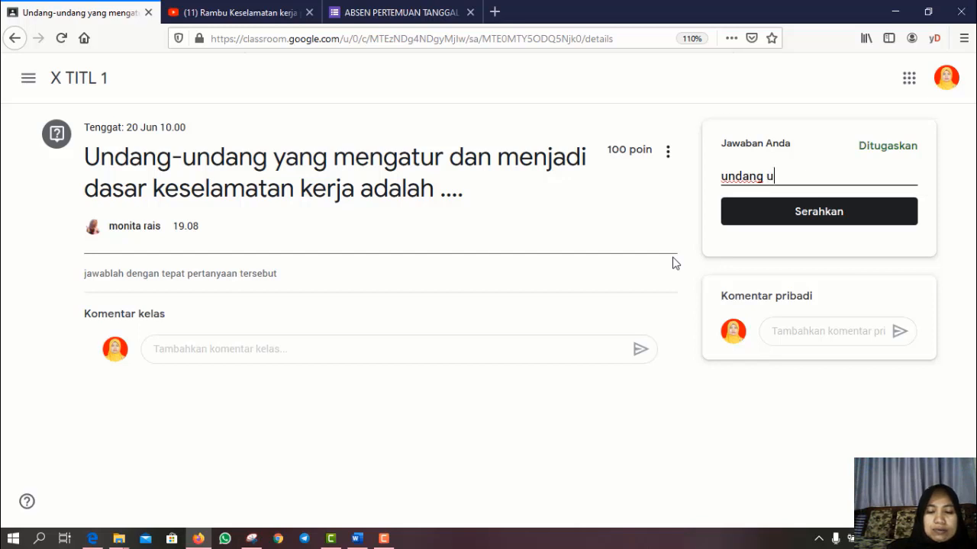
text(nadang)
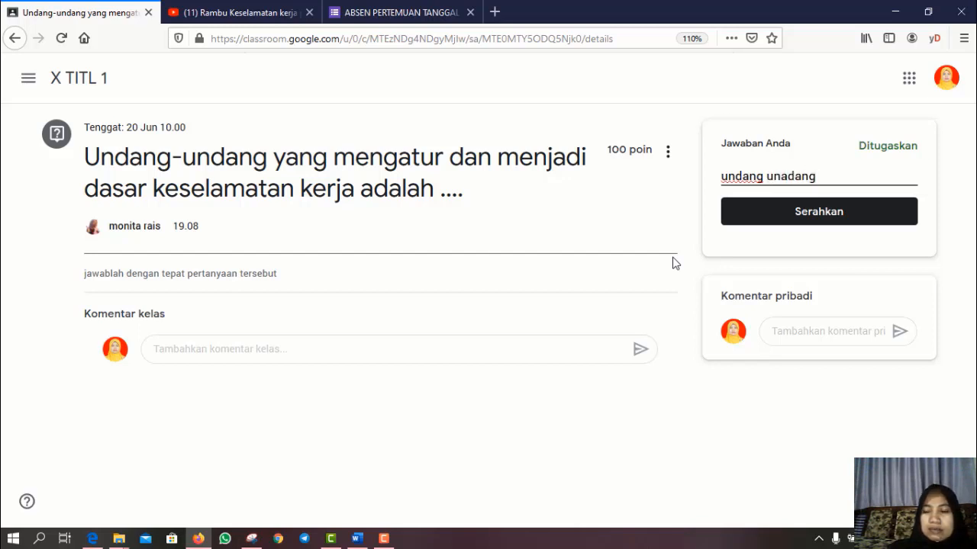
key(BackSpace)
key(BackSpace)
key(BackSpace)
key(BackSpace)
key(BackSpace)
key(BackSpace)
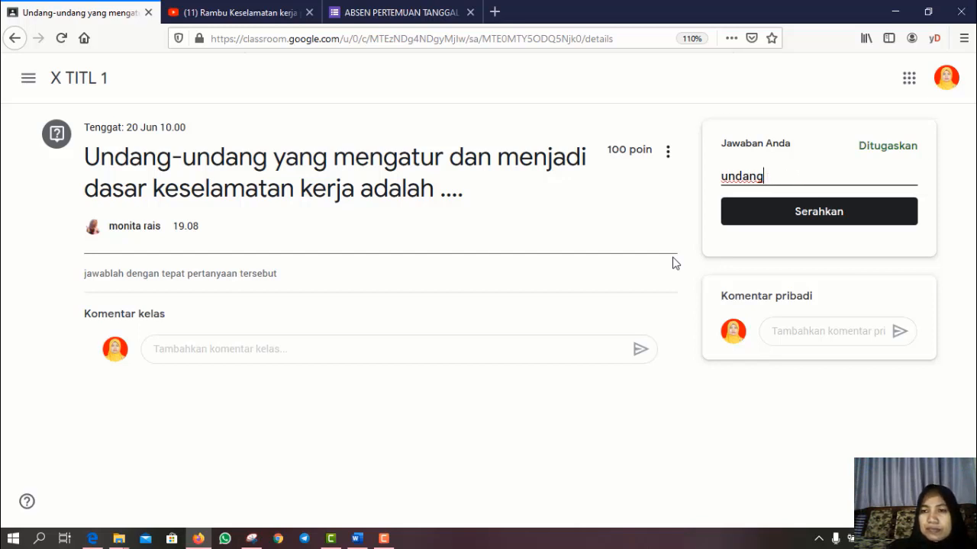
text(-u)
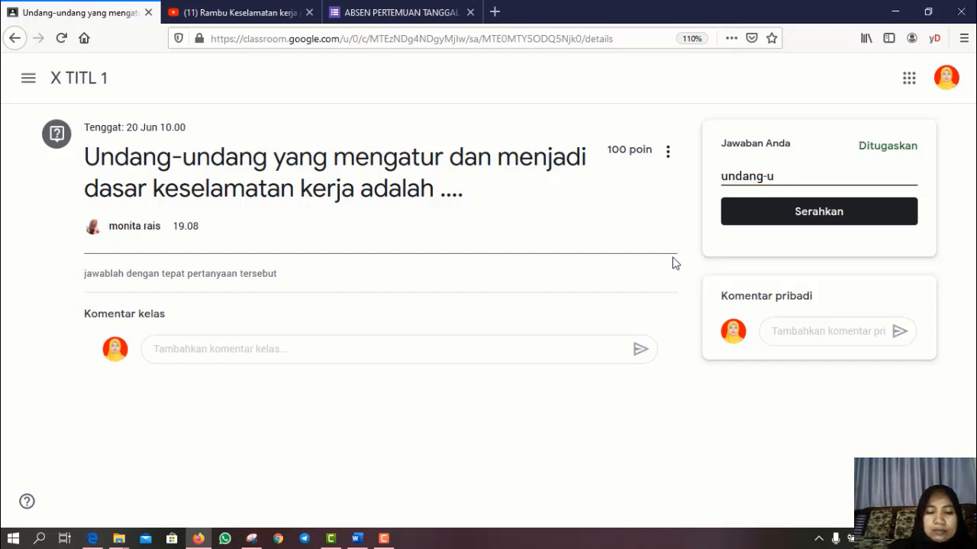
text(ndang)
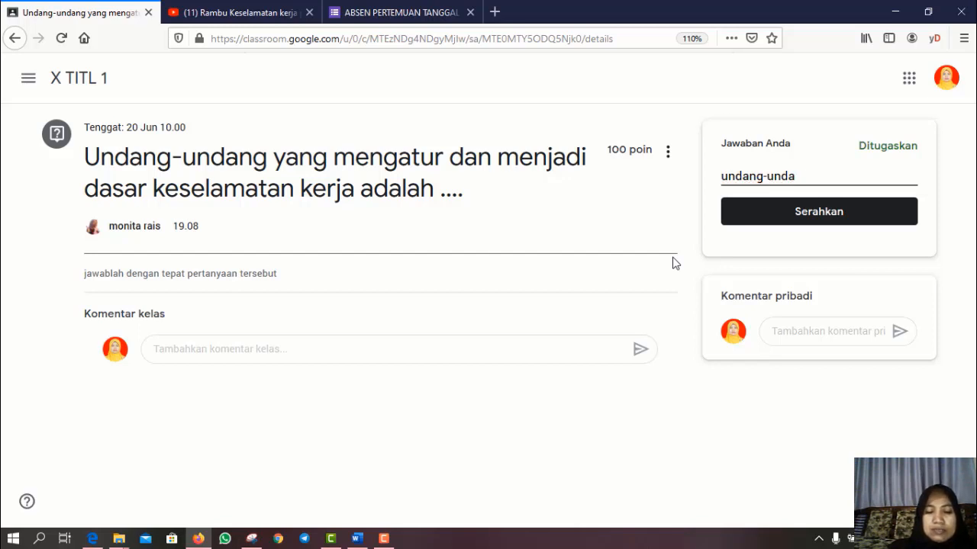
text( no)
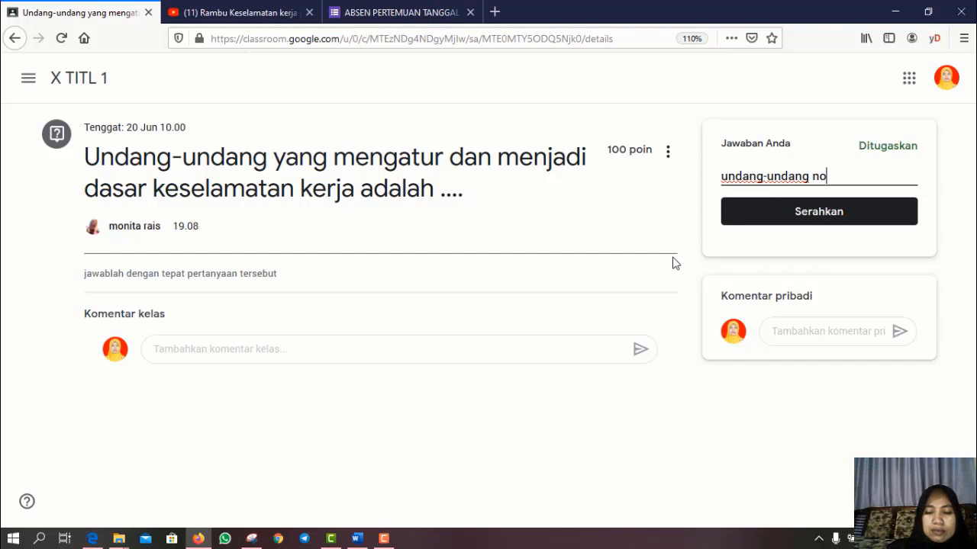
text(mor )
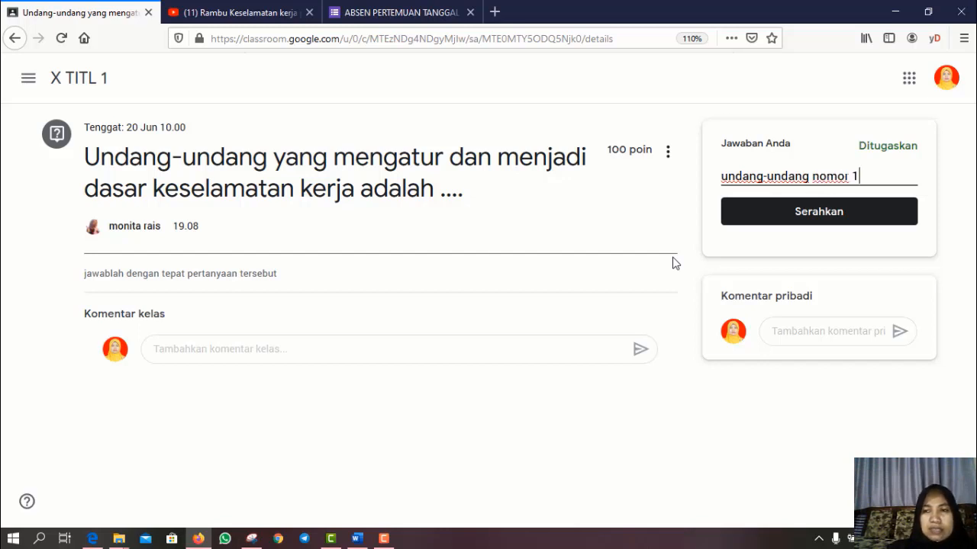
text(1 tahun)
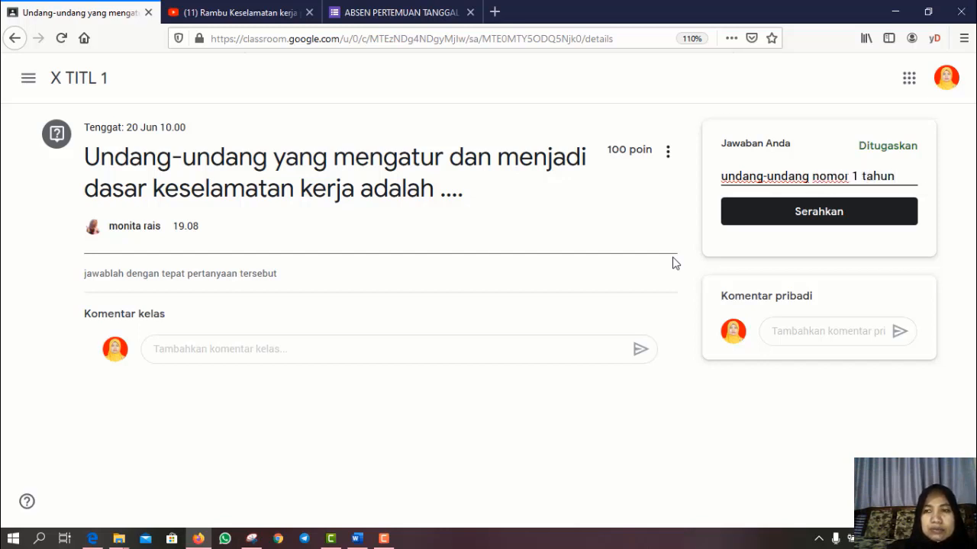
text( 1970)
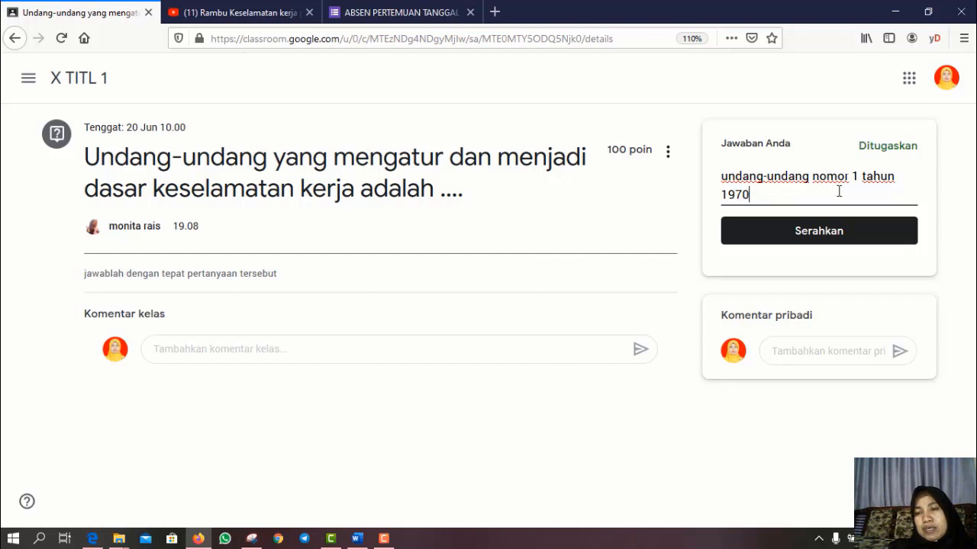
click(803, 237)
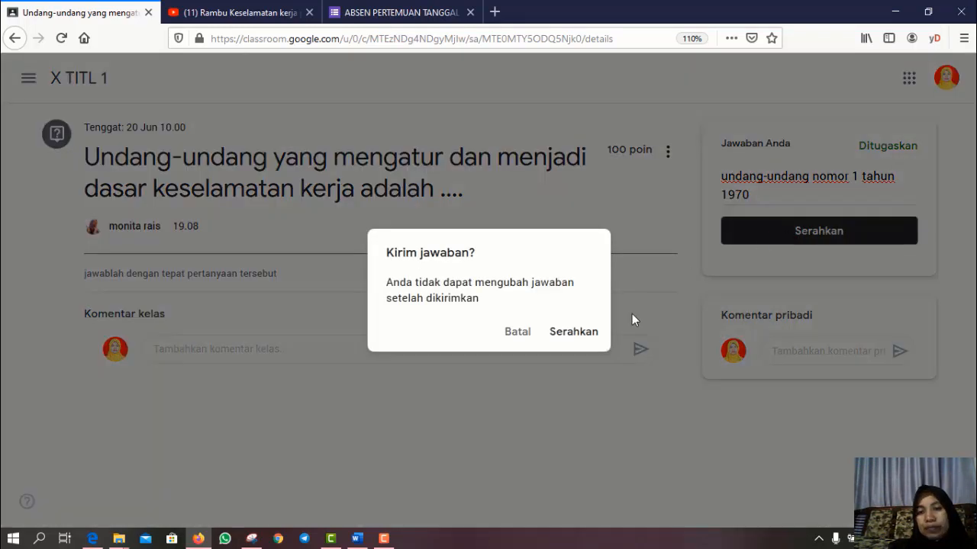
click(571, 336)
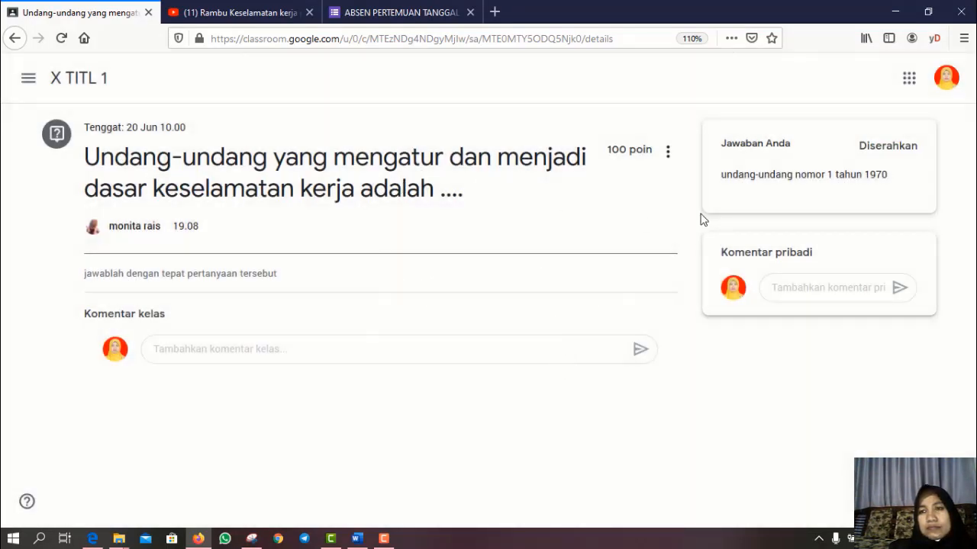
- Go back to X TITL 1 and view its Tugas Kelas list with the question marked Diserahkan
click(77, 84)
scroll(347, 320, down, 1)
scroll(347, 320, down, 2)
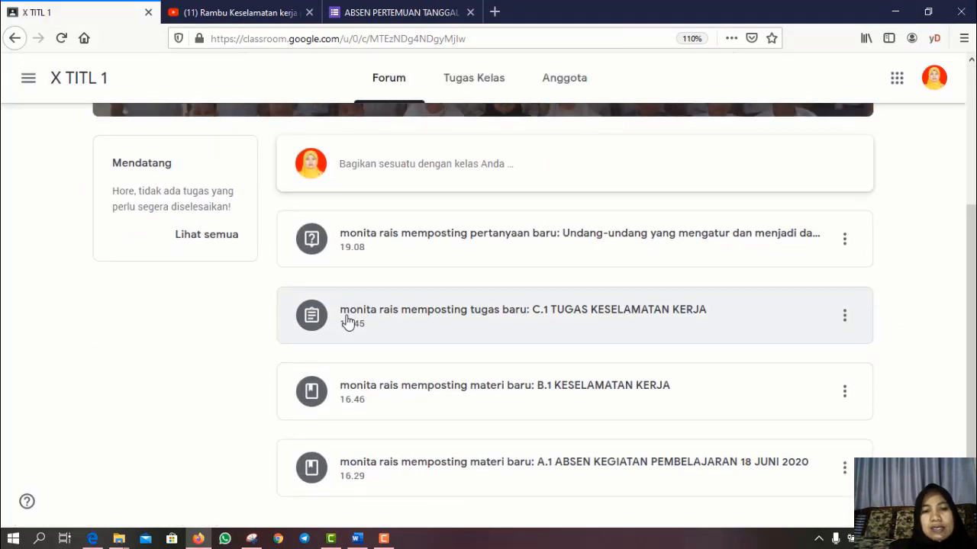
click(492, 80)
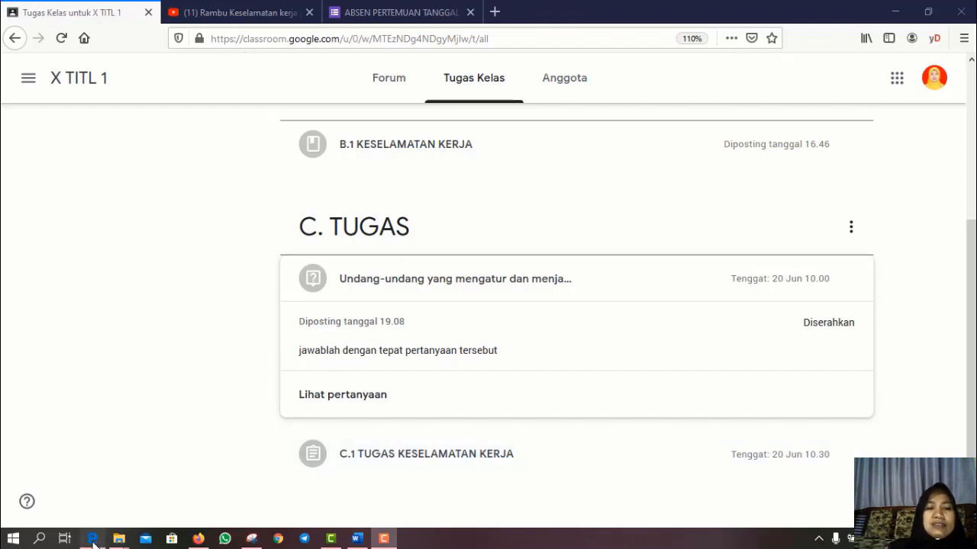
- In the teacher's Edge window, create a new Tugas kuis for X TITL 1 with a Blank Quiz
click(93, 539)
scroll(299, 457, down, 1)
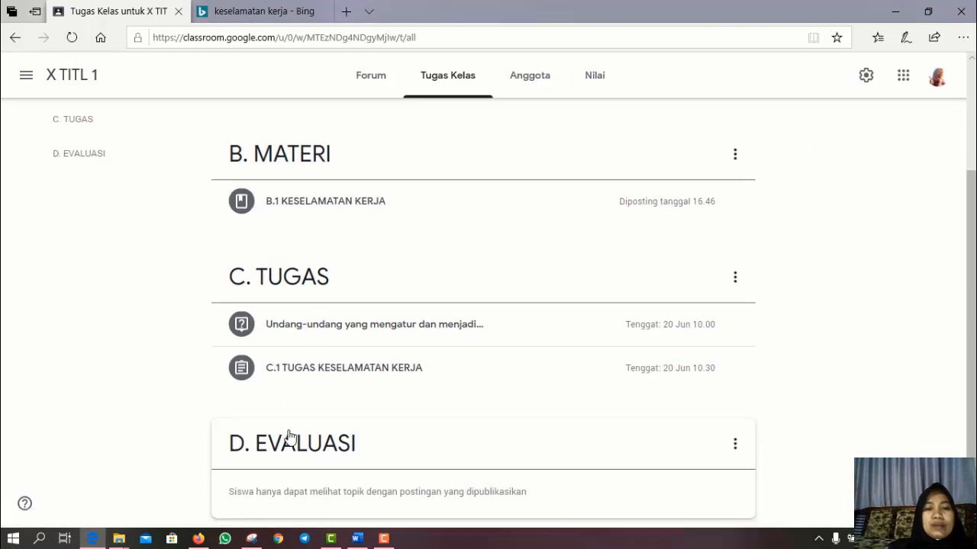
scroll(320, 388, up, 3)
scroll(307, 390, down, 2)
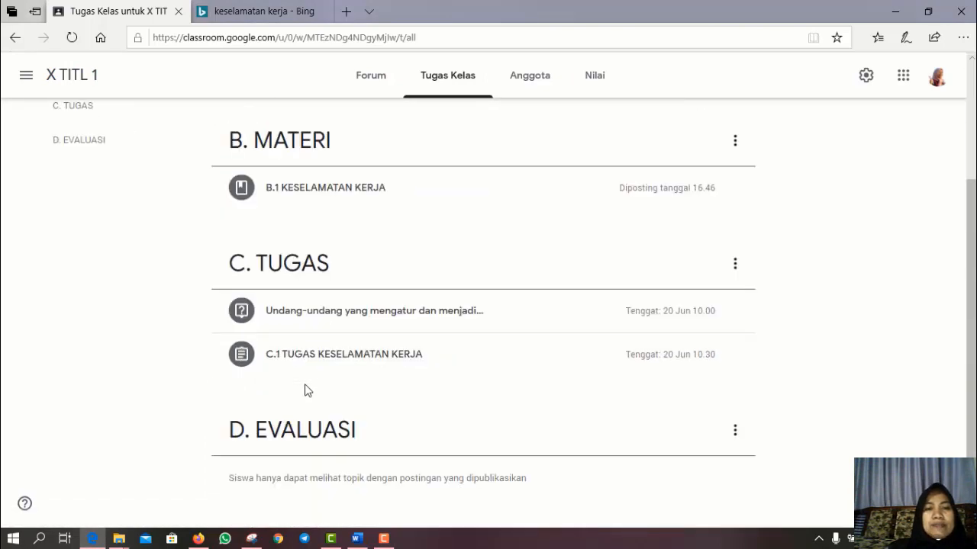
scroll(314, 352, up, 2)
scroll(314, 353, up, 1)
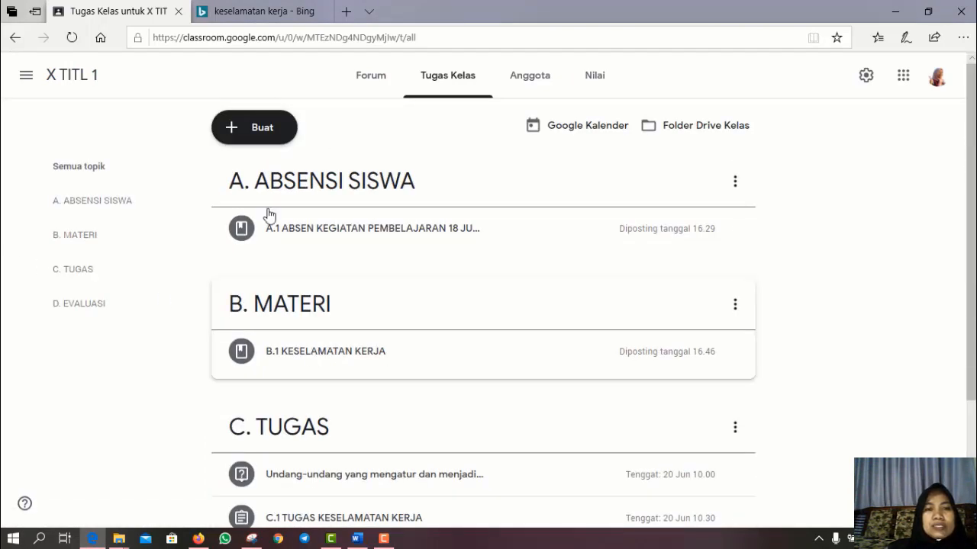
click(248, 131)
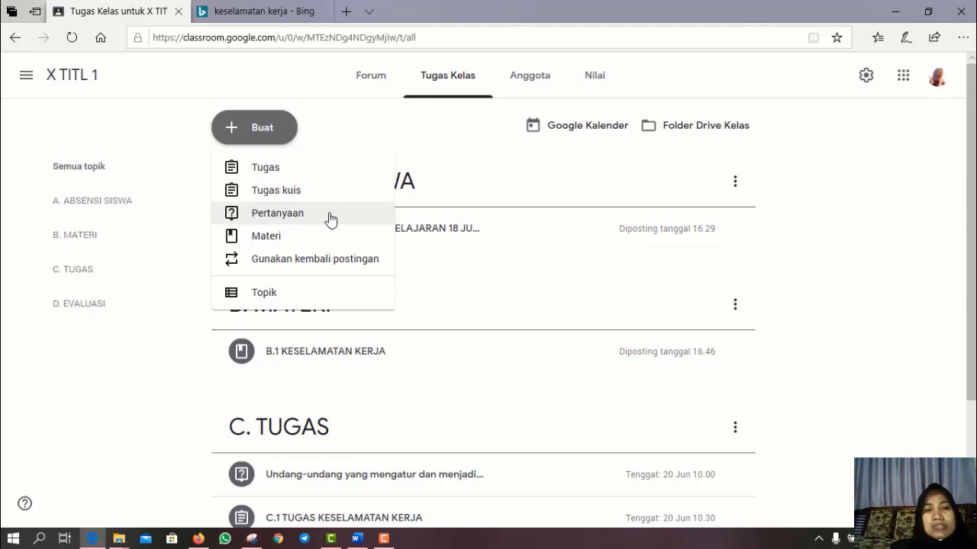
click(275, 192)
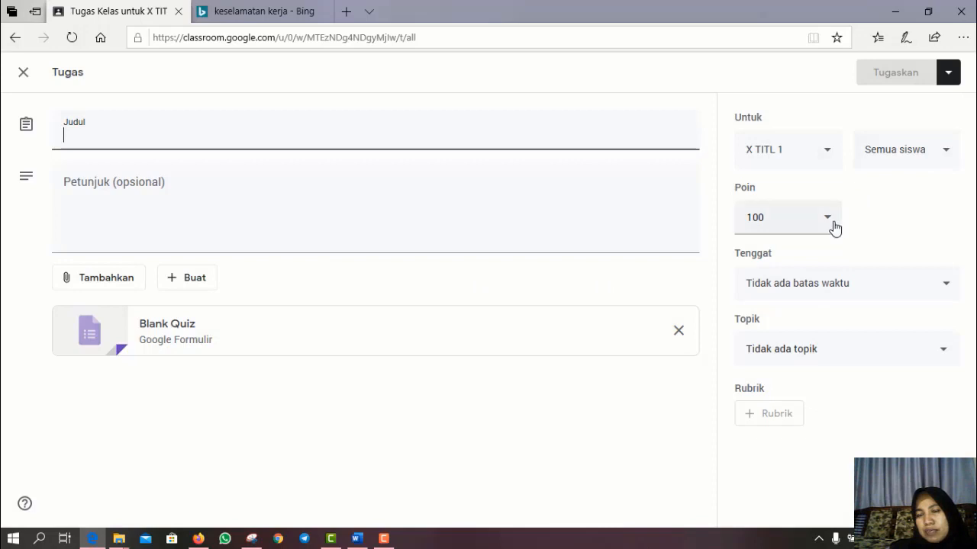
- Set the quiz due date to 20 Jun 2020 at 10 and file it under D. EVALUASI
click(949, 293)
click(879, 341)
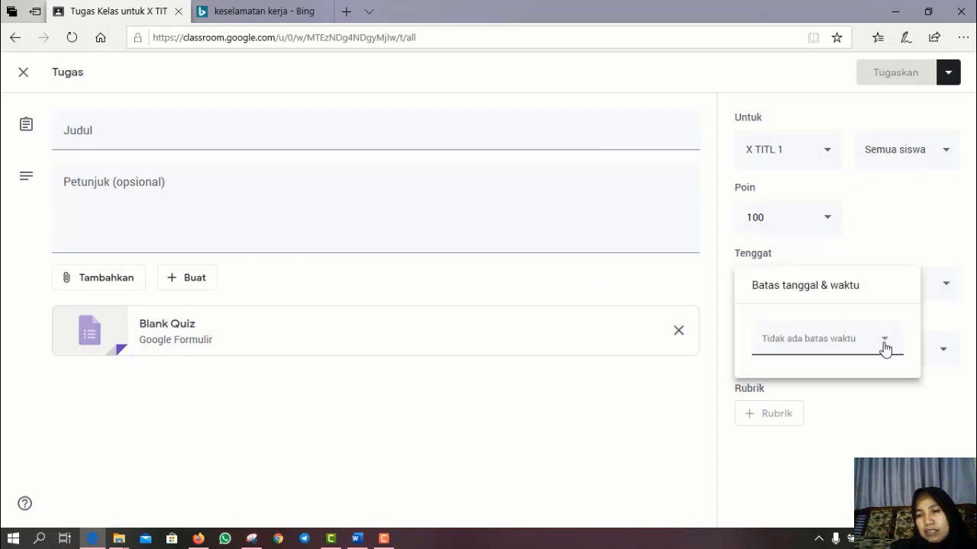
click(896, 450)
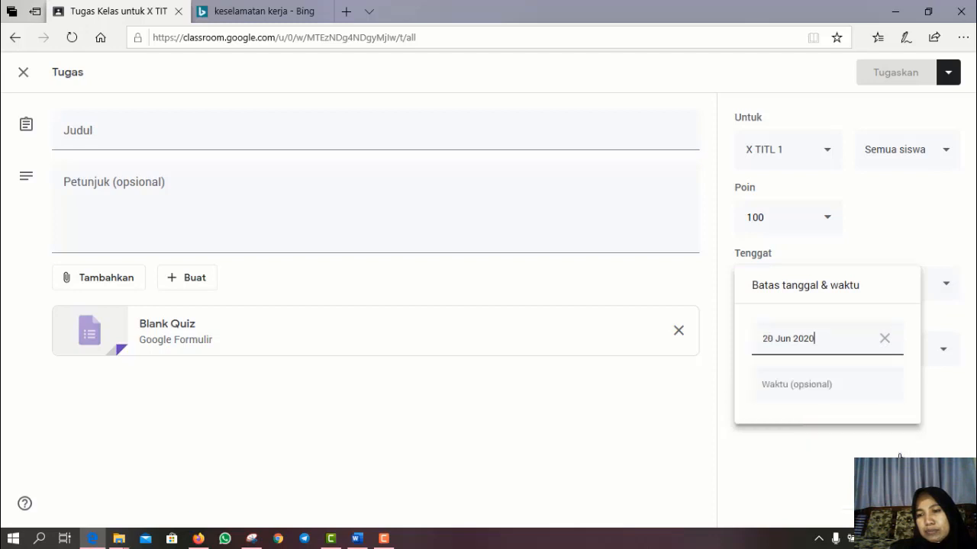
click(834, 391)
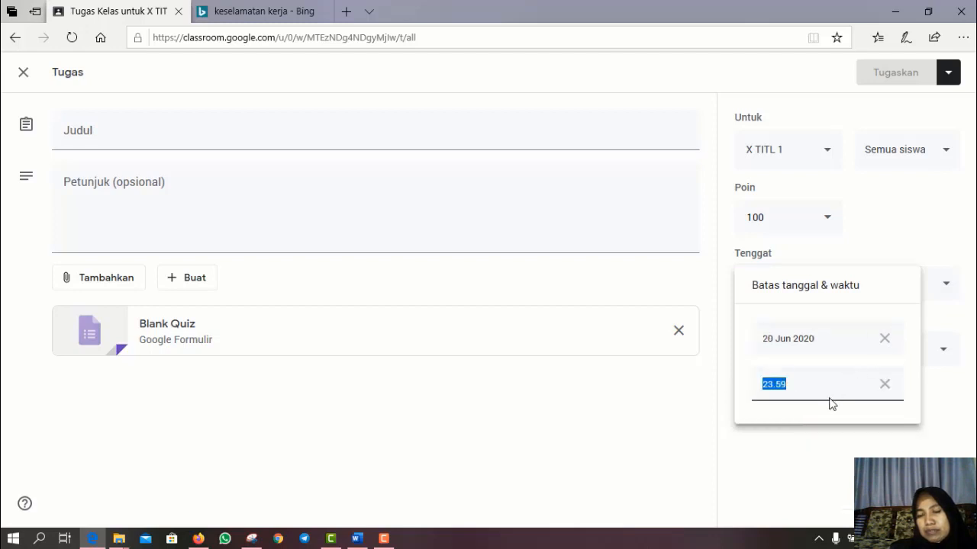
text(10)
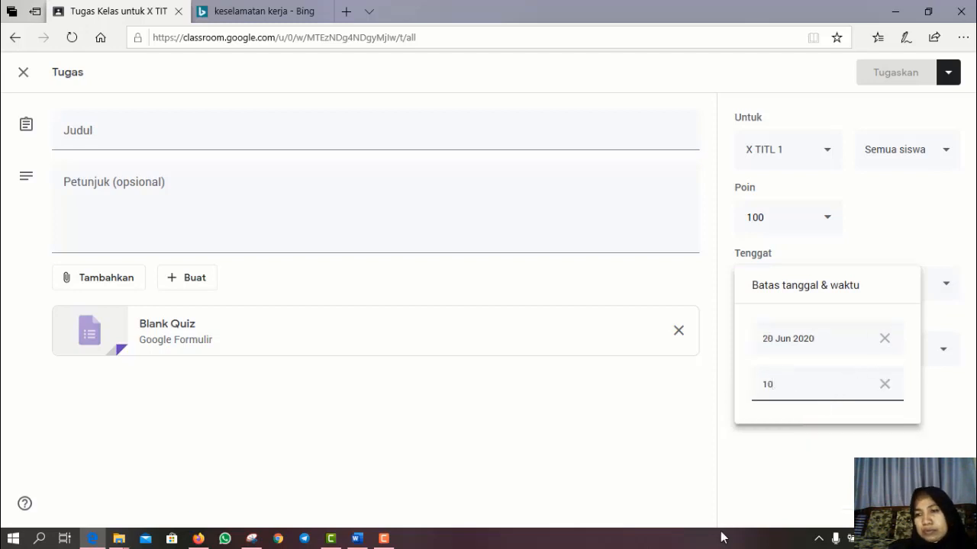
click(946, 360)
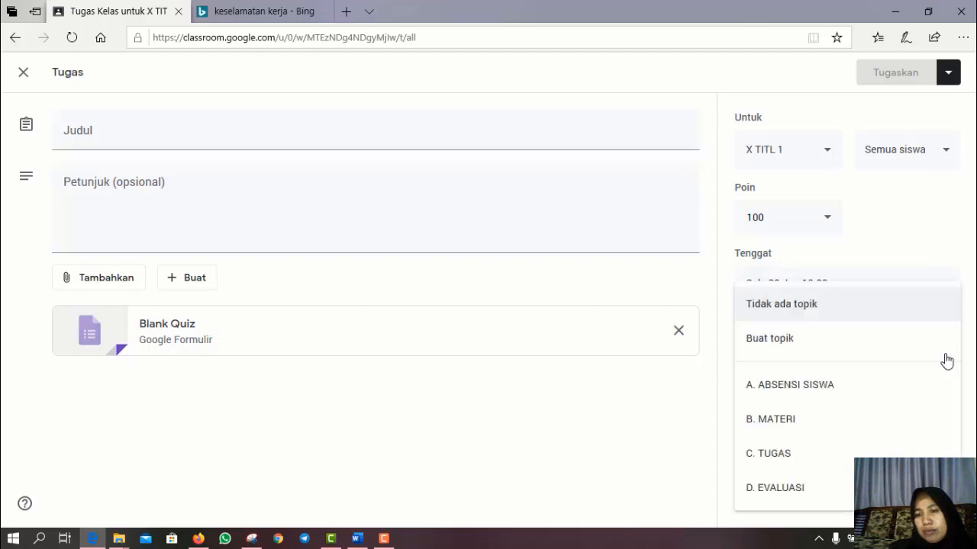
click(787, 496)
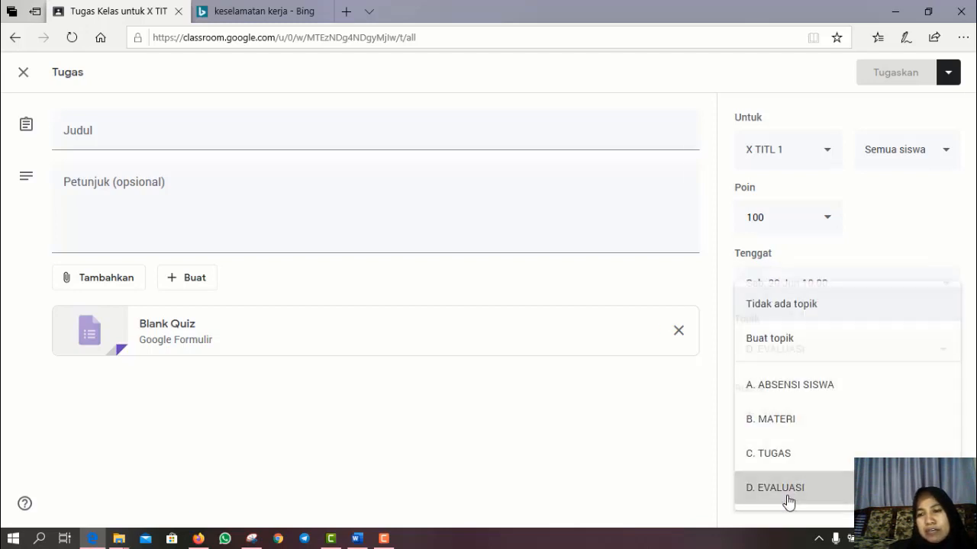
- Title the quiz 'D.1 UH 1 keselamatan kersja', write two instruction lines, and open the Blank Quiz form
click(90, 137)
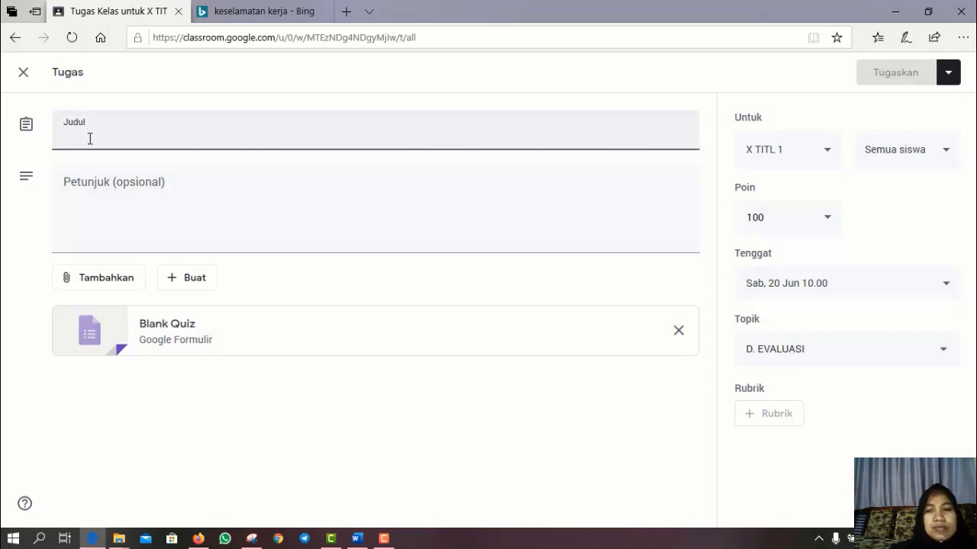
text(D)
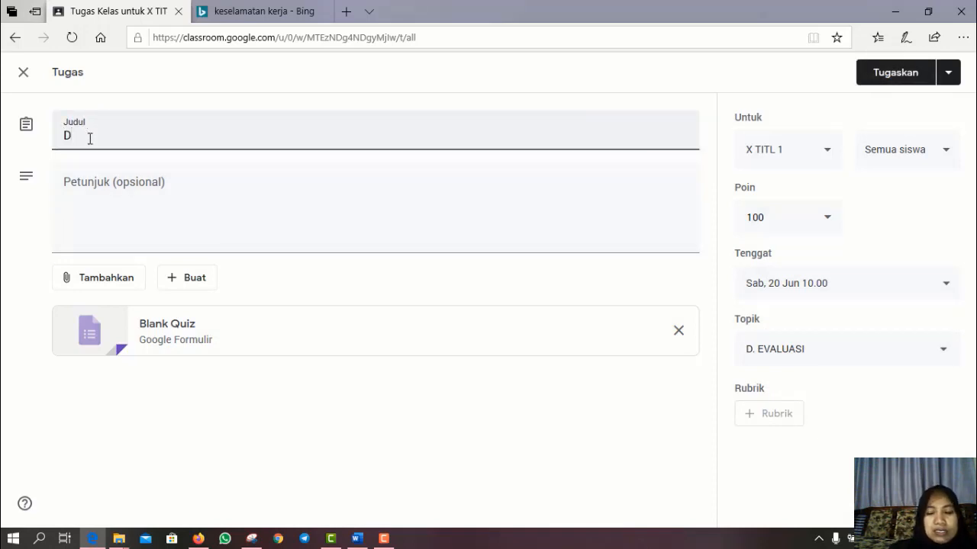
text(.1 UH)
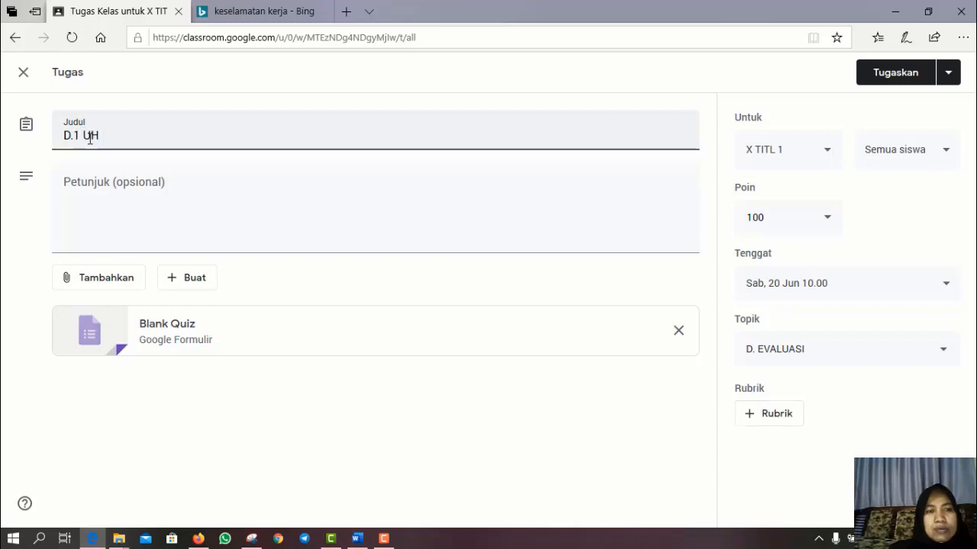
text( 1 kes)
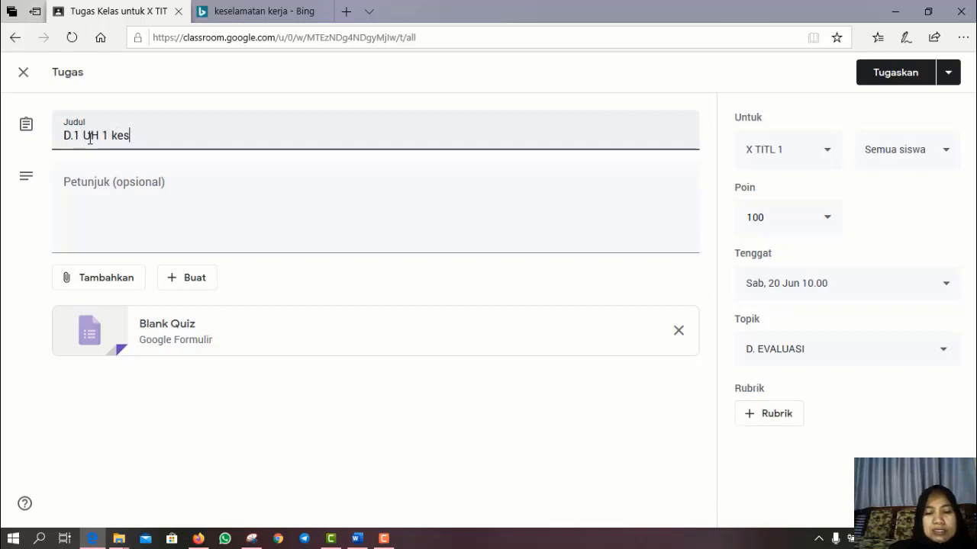
text(elamatan k)
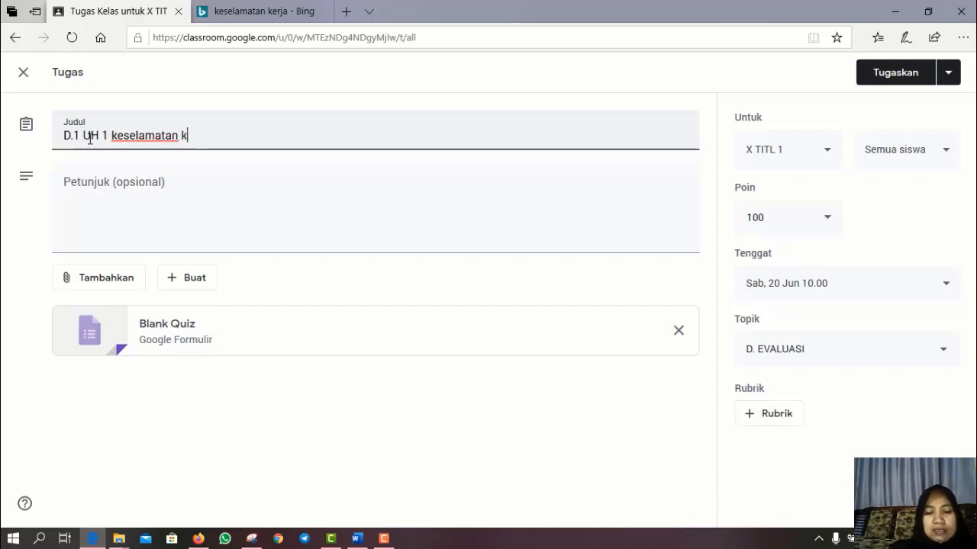
text(ersja)
click(136, 228)
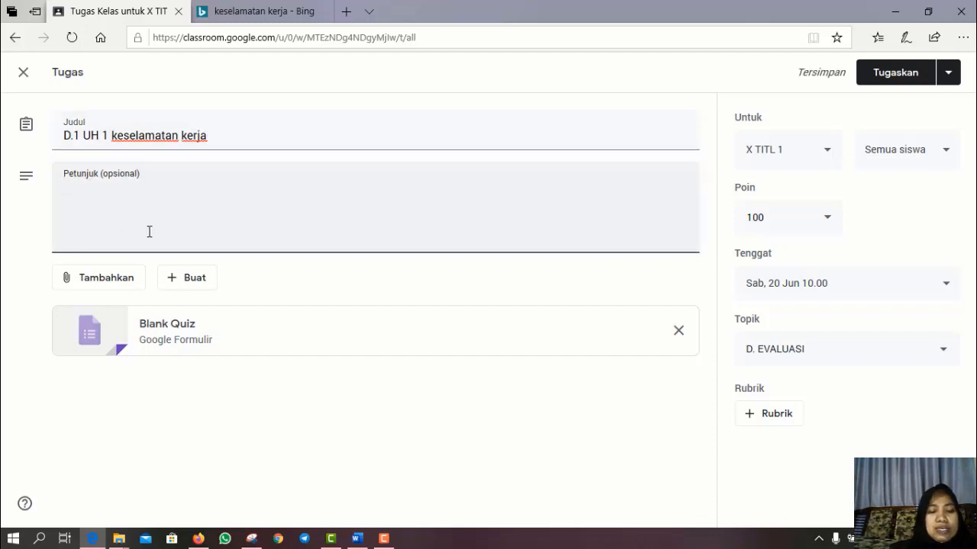
text(silahkan )
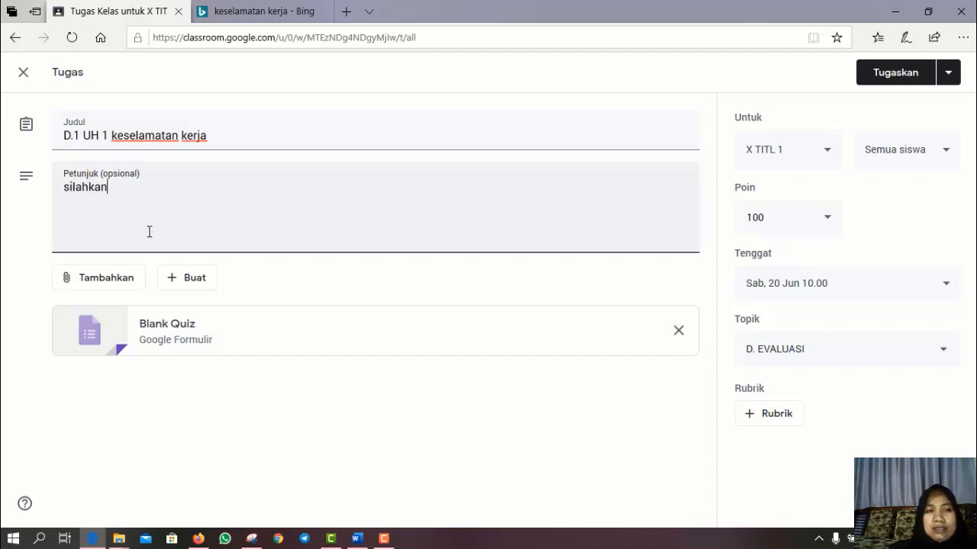
text(bu)
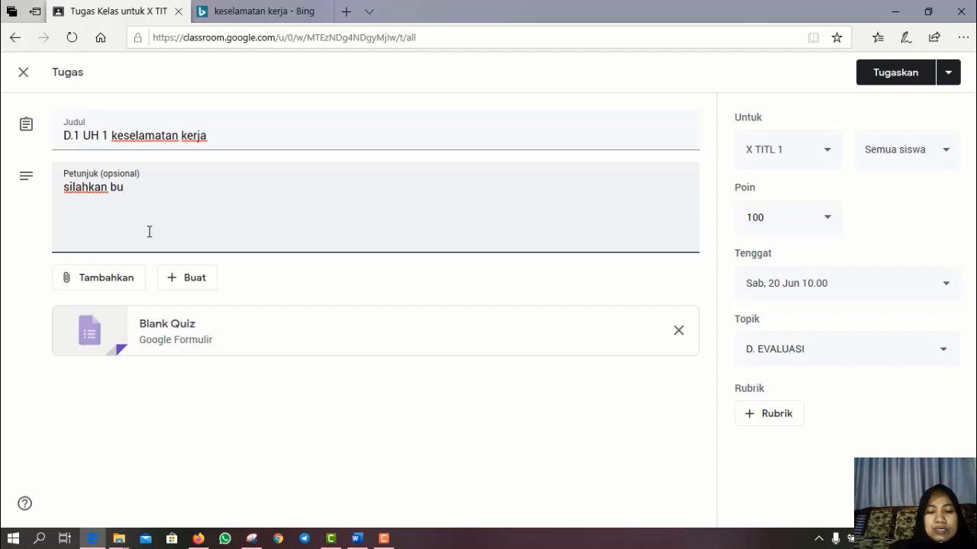
text(ka LINK goo)
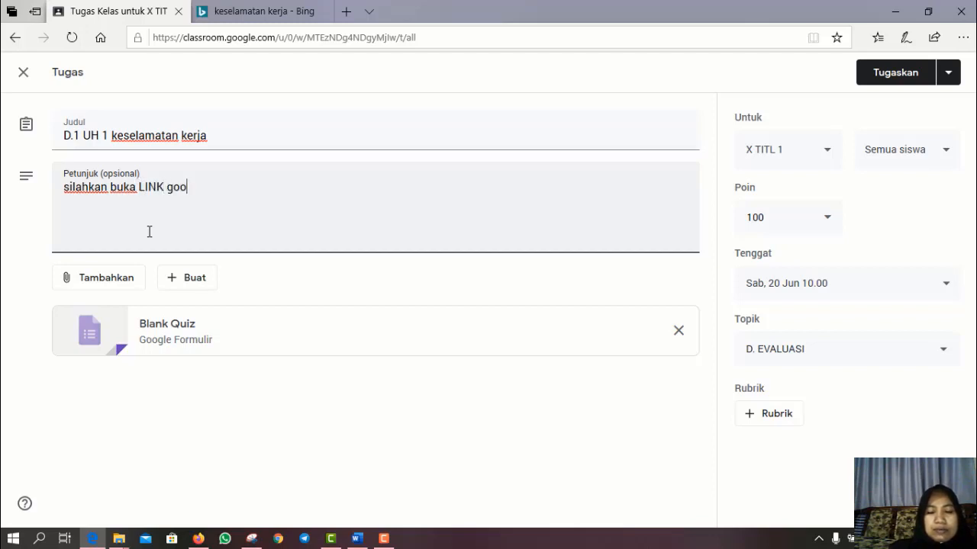
text(gle form )
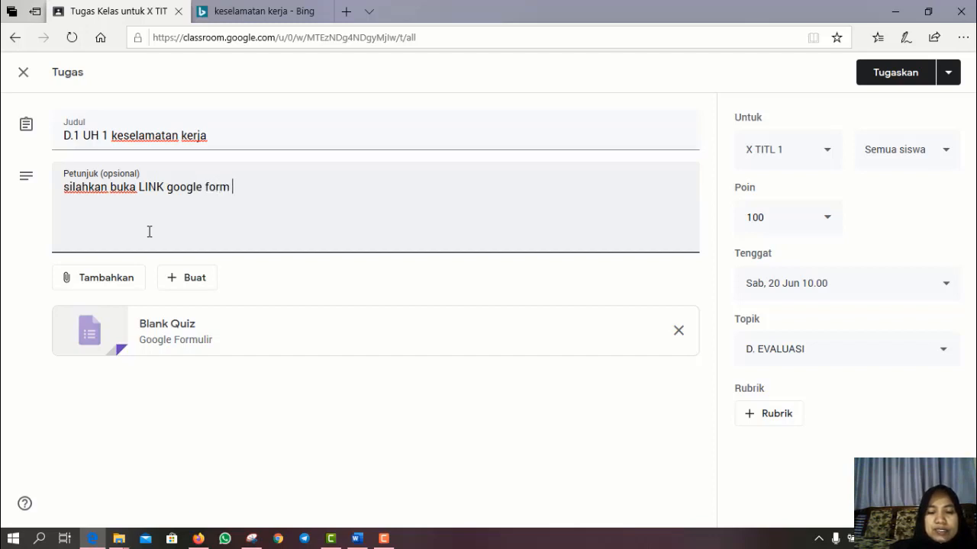
text(di bawa)
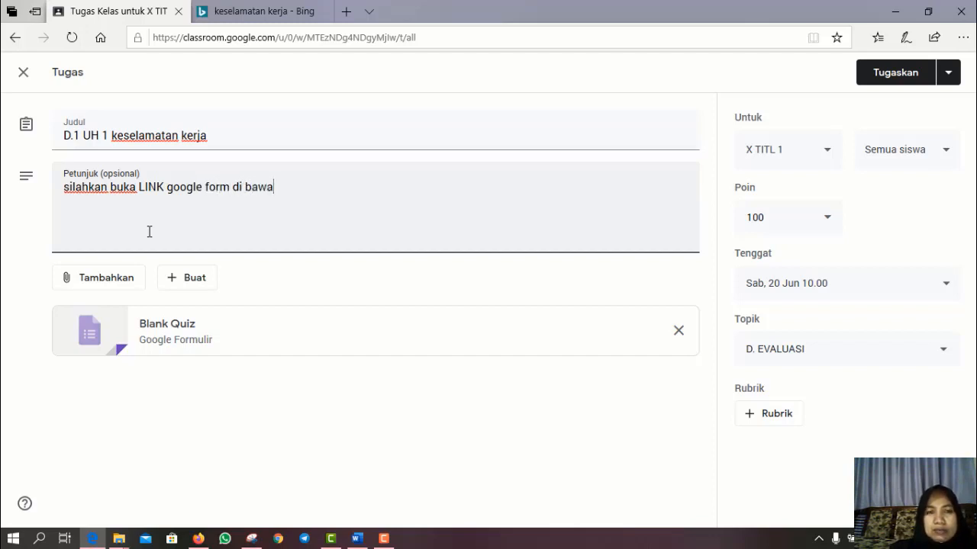
text(h,)
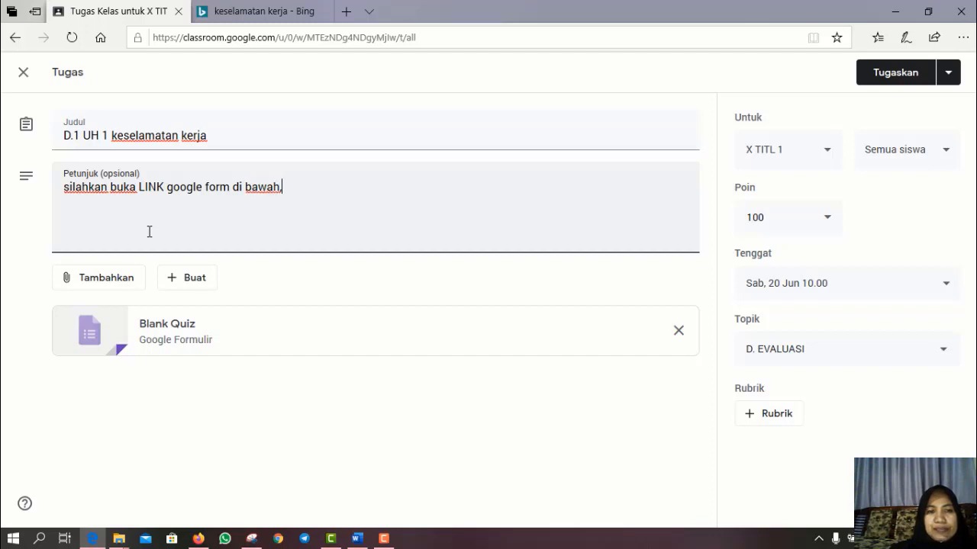
key(Return)
text(pili)
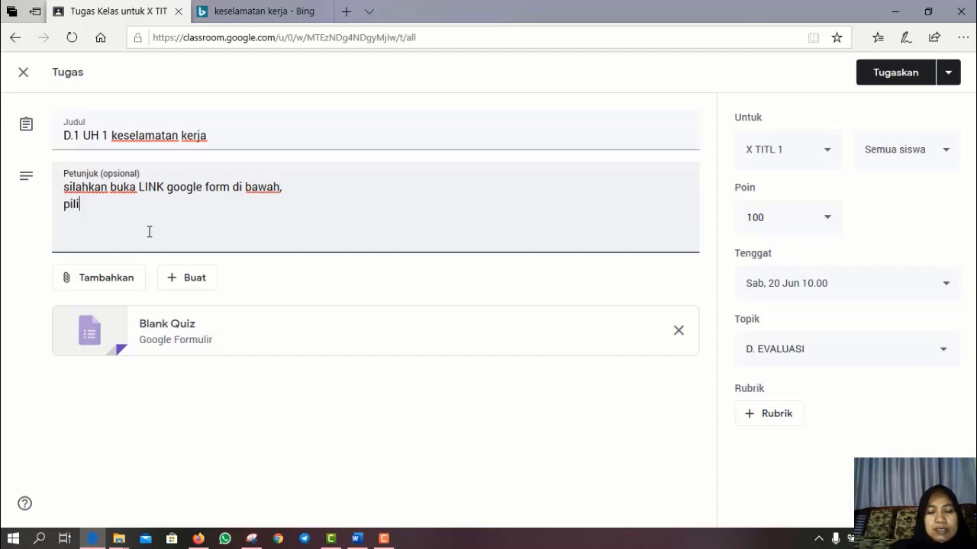
text(h)
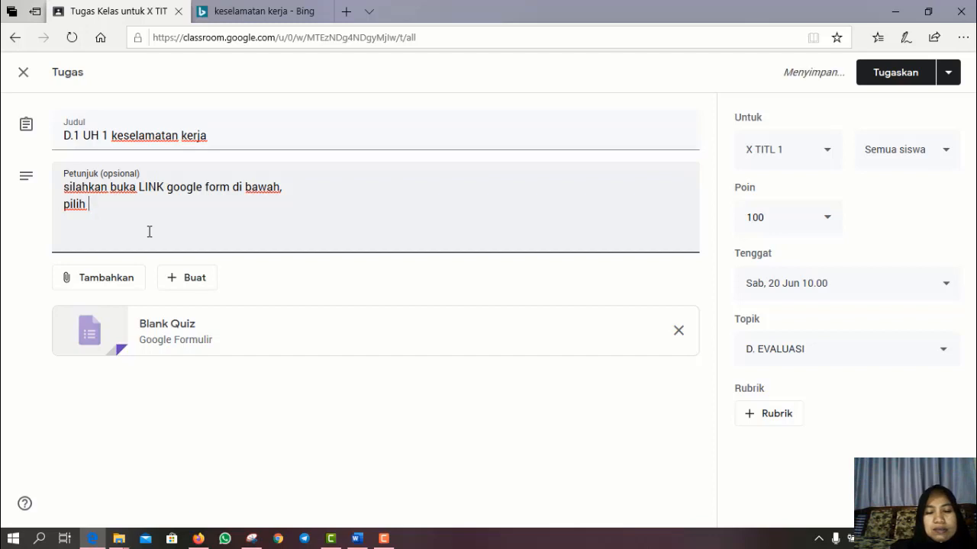
text( salah sat)
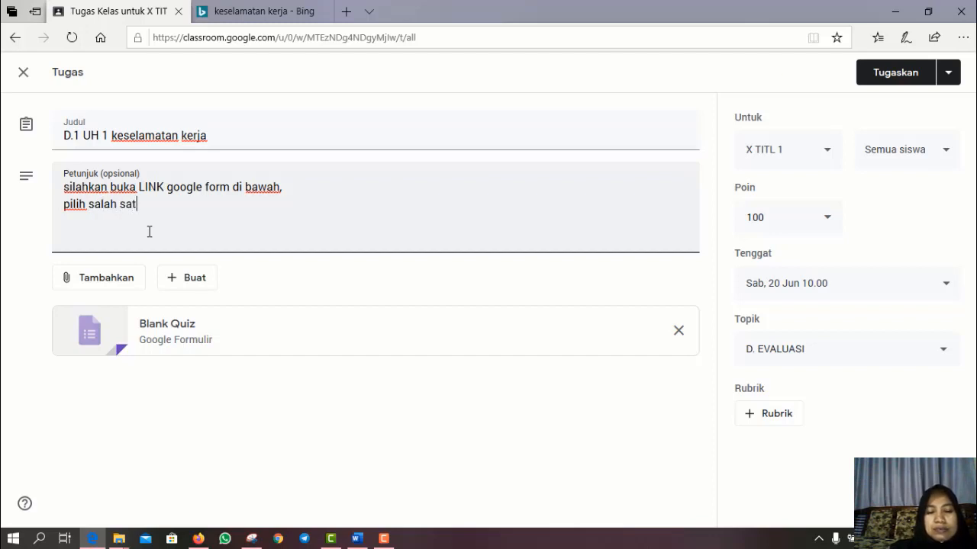
text(u jawaba)
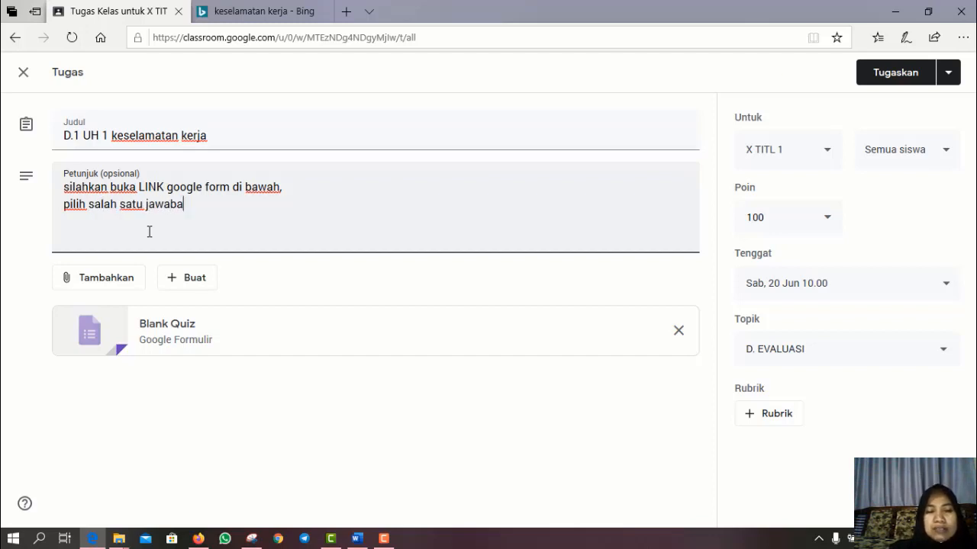
text(n yang tepat me)
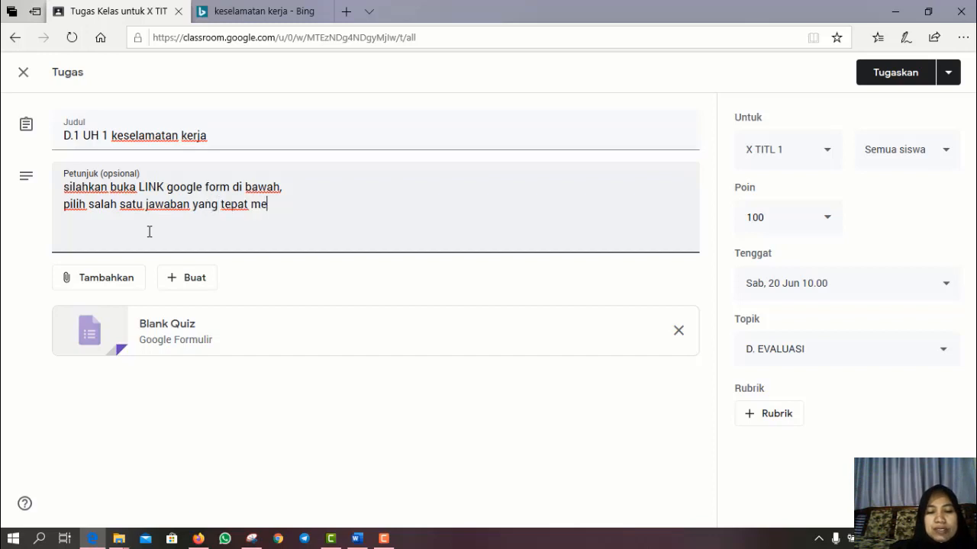
text(nu)
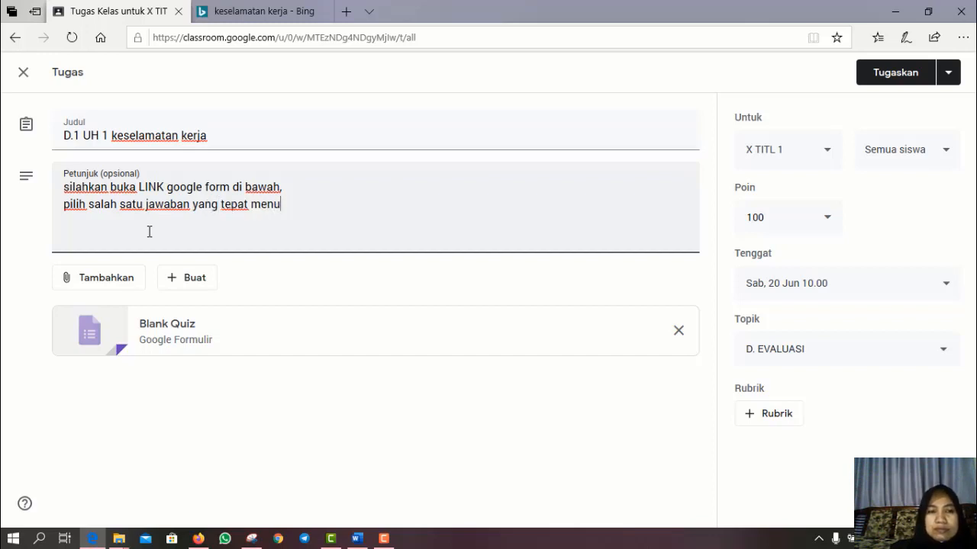
text(rut)
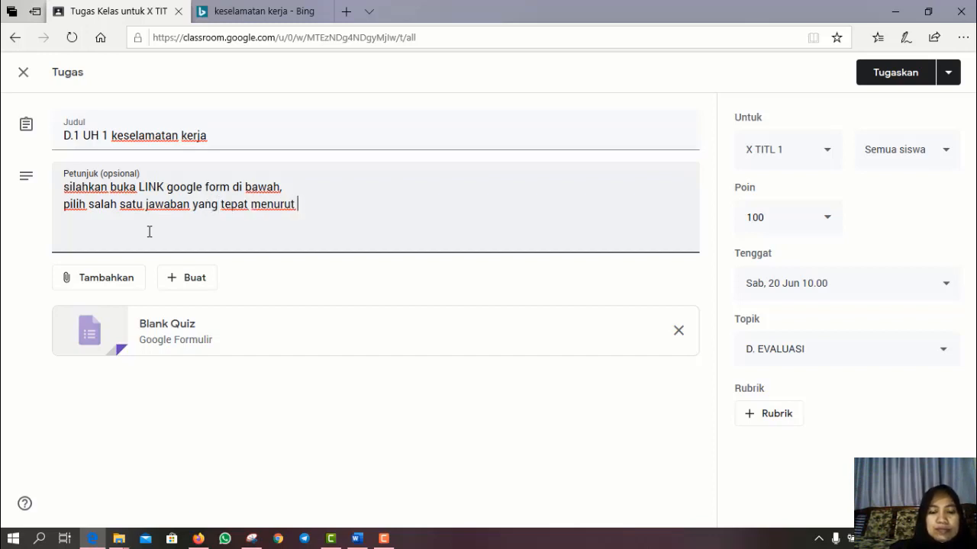
text( anda.)
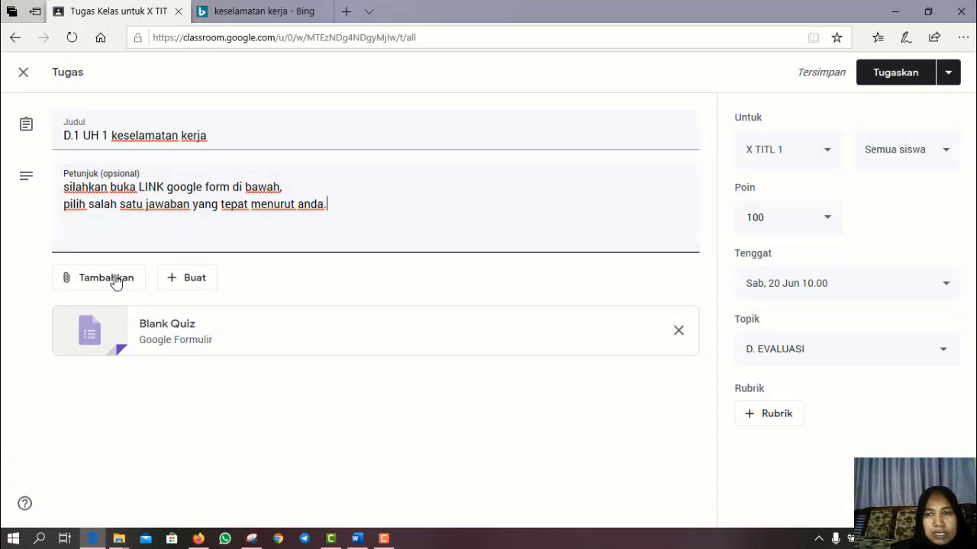
click(91, 339)
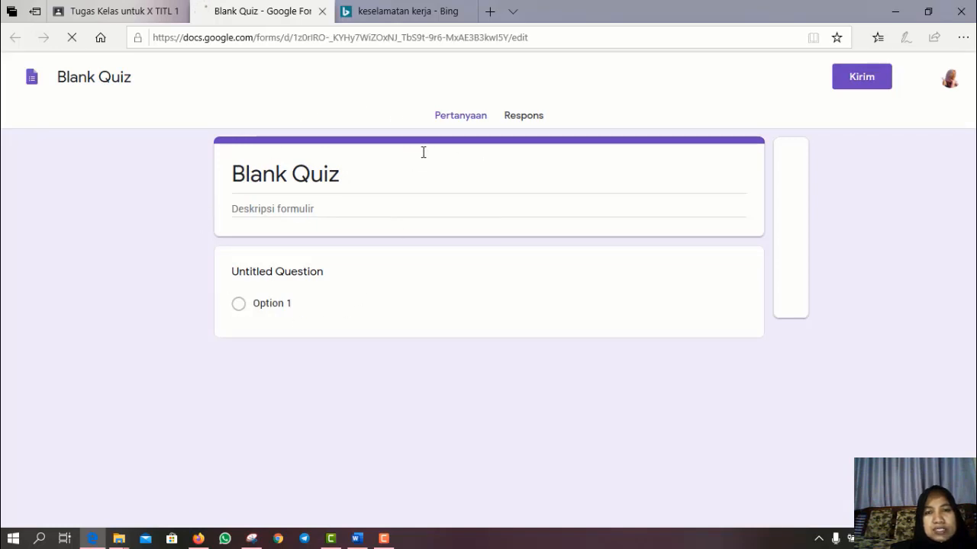
- Replace 'Blank Quiz' with 'UH 1 KESELAMATAN KERJA' and add description 'Berikut merupakan daftar pertanyaan mengenai keselamatan kerja'
click(277, 173)
key(BackSpace)
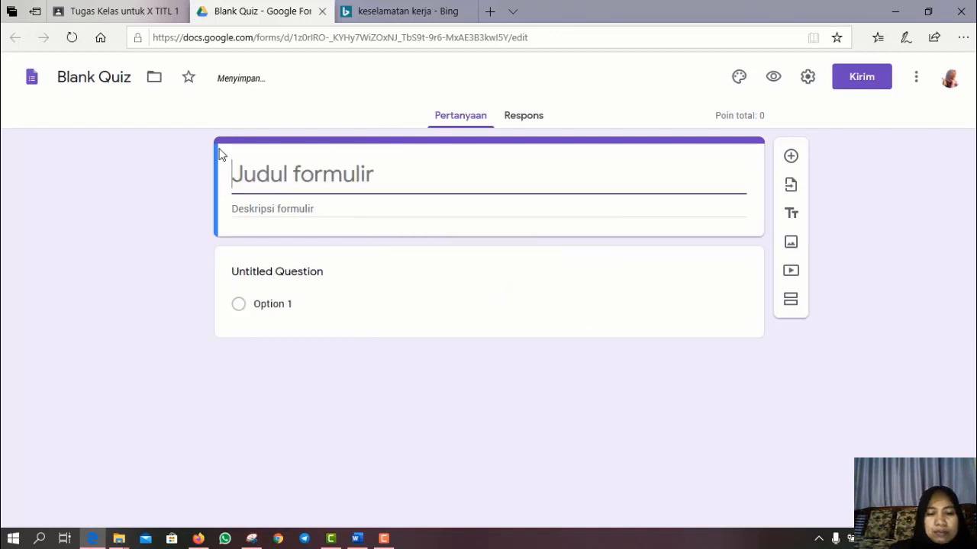
text(UH 1 )
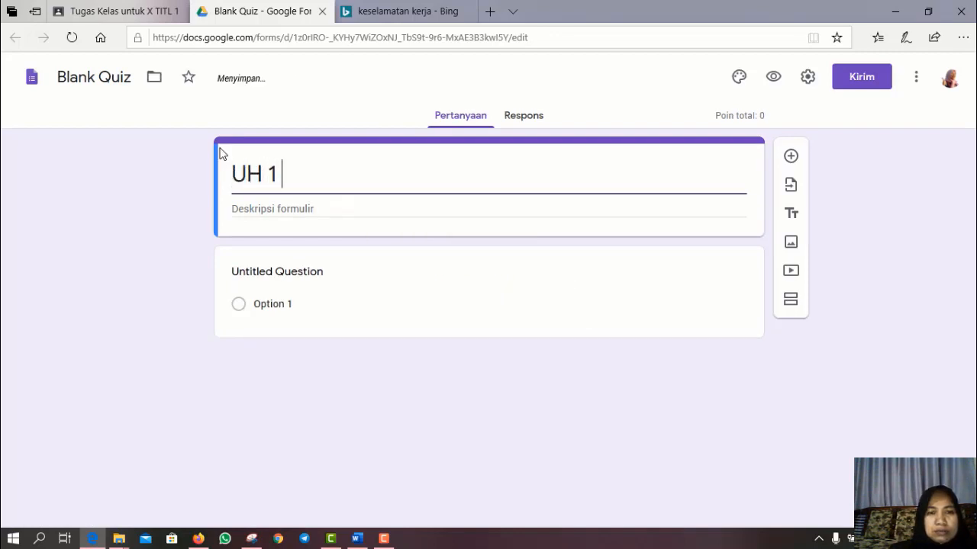
text(KESE)
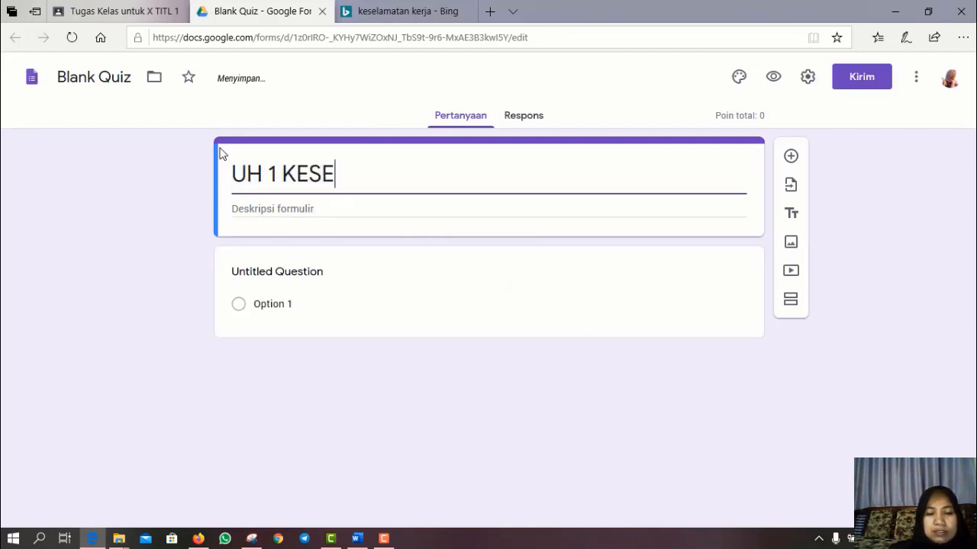
text(LAMATAN )
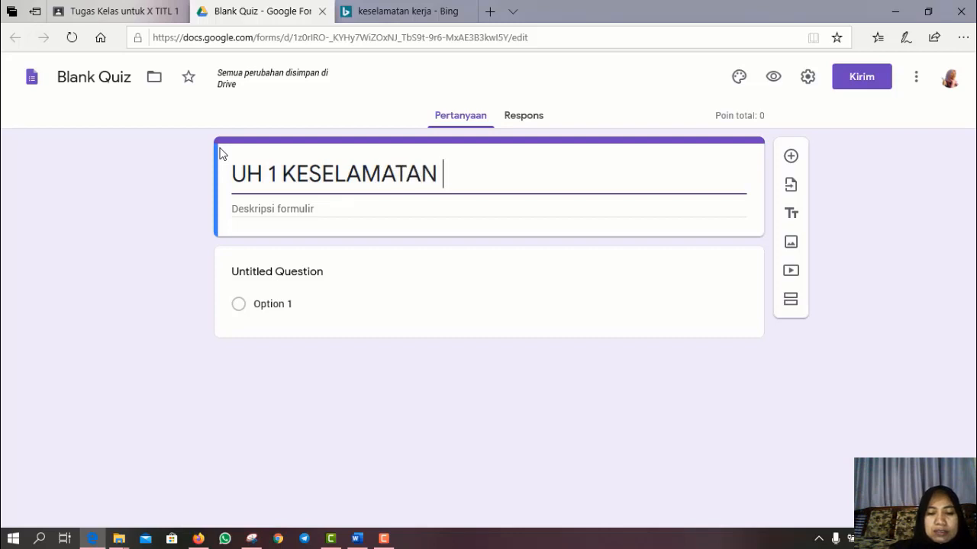
text(KERJA)
click(328, 206)
text(Ber)
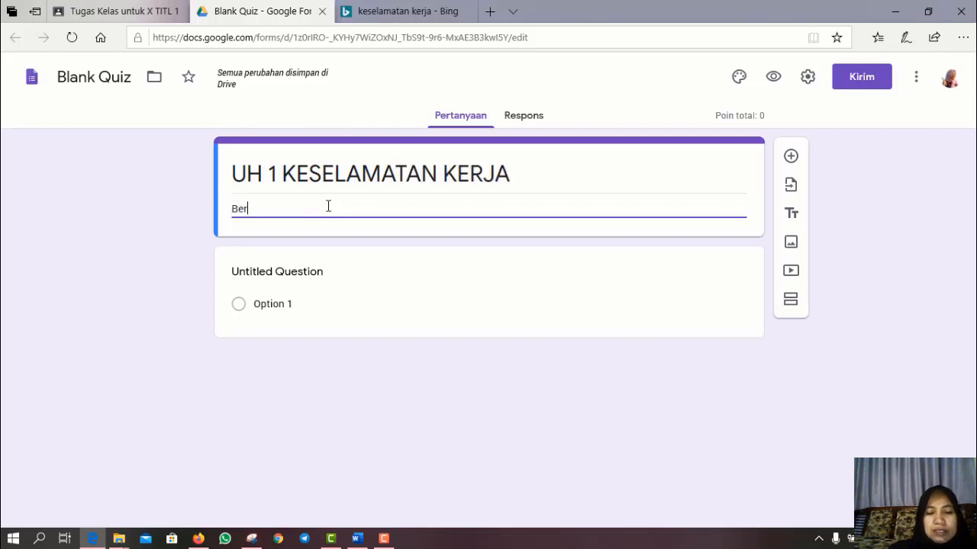
text(ikut me)
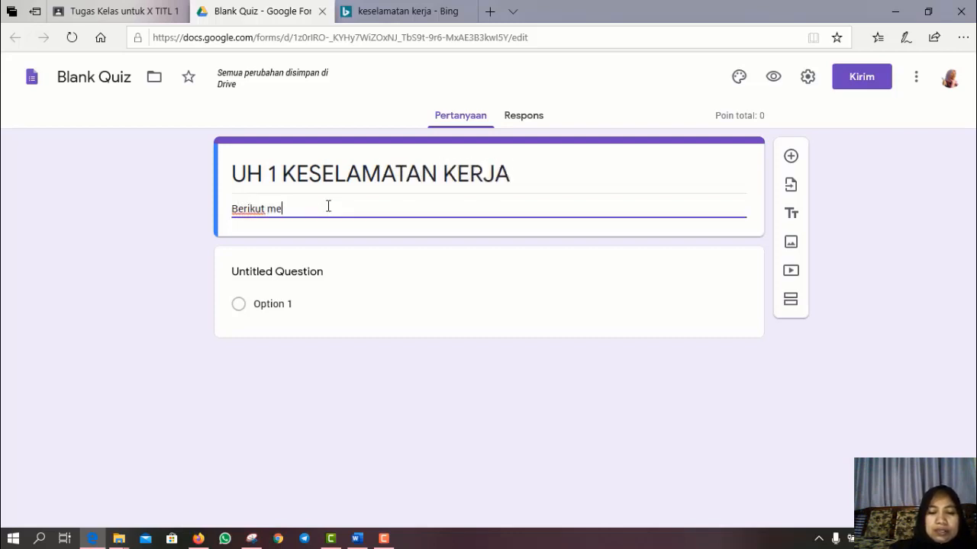
text(rupakan )
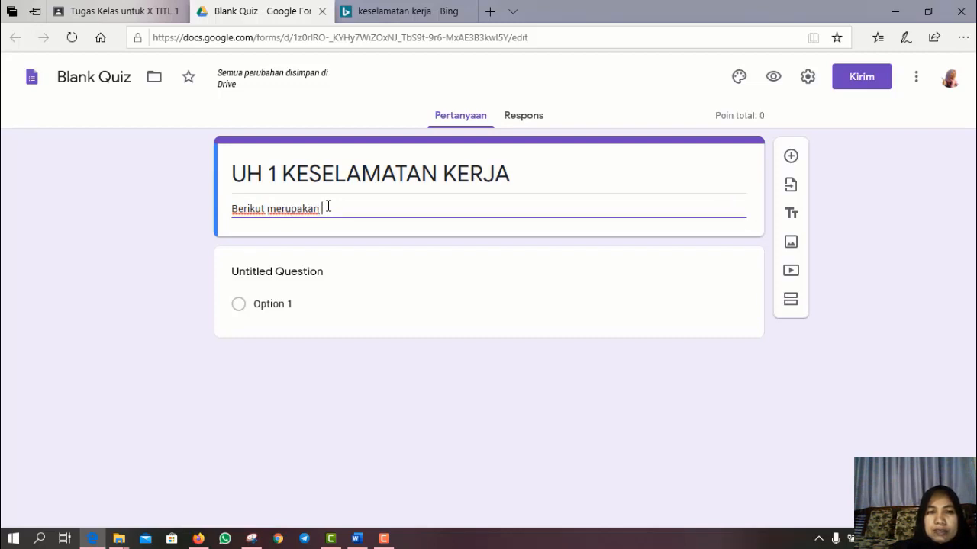
text(daftar)
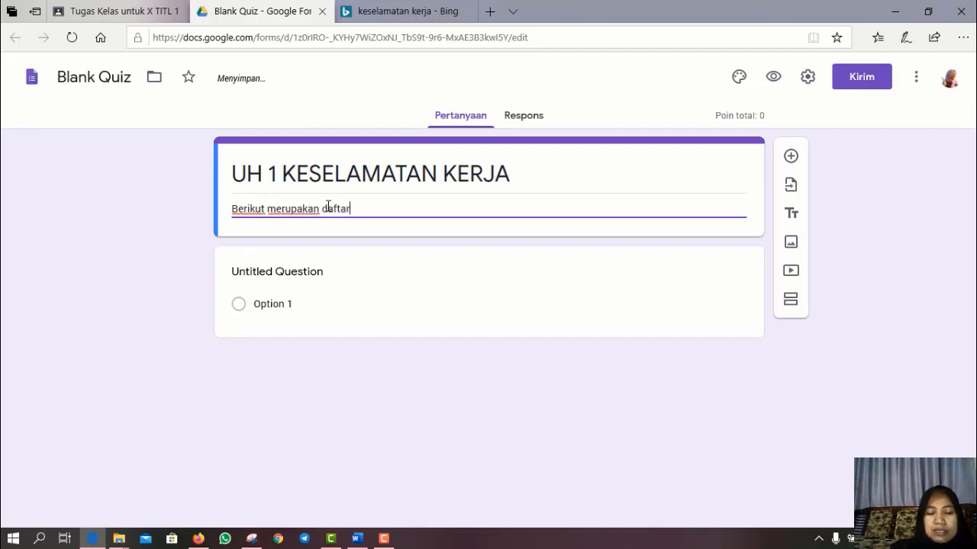
text( pertan)
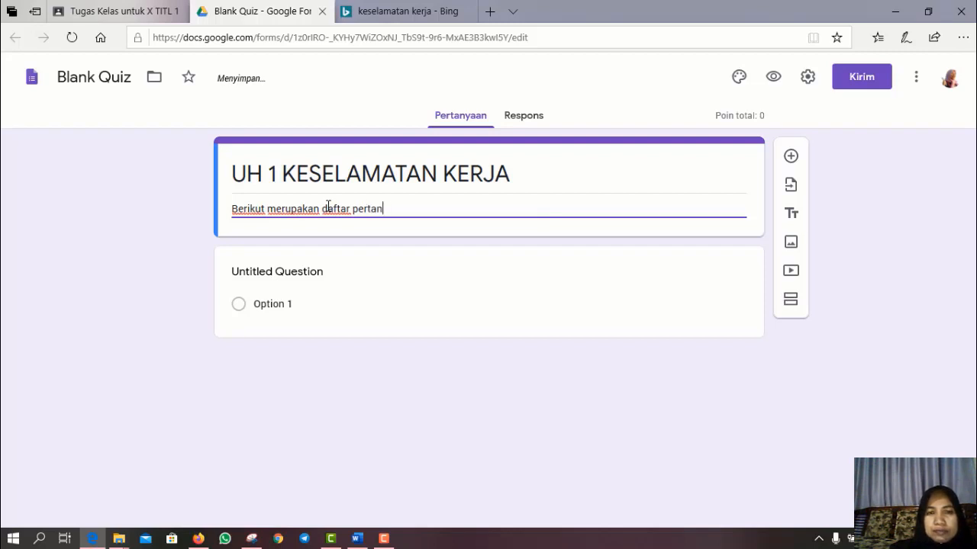
text(yaan mengenai )
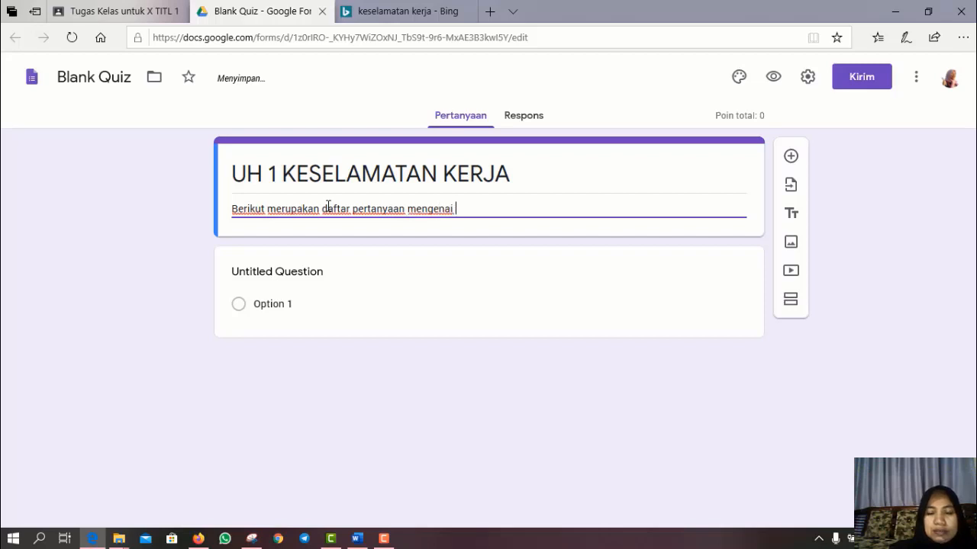
text(kesel)
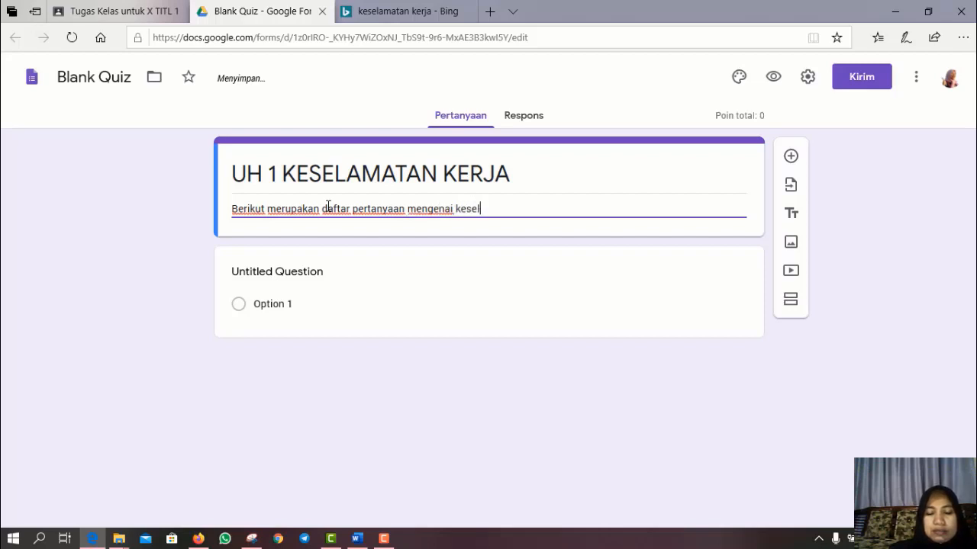
text(amatan ke)
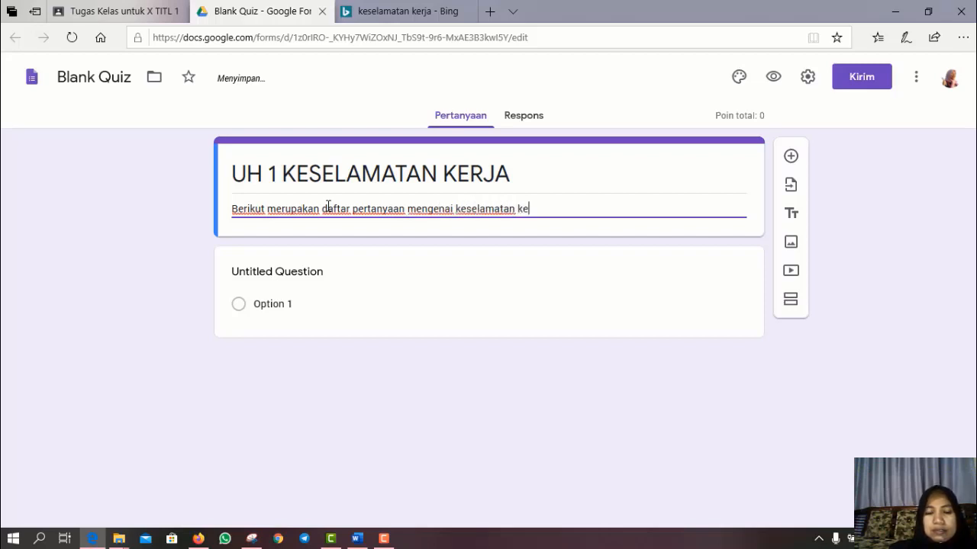
text(rja)
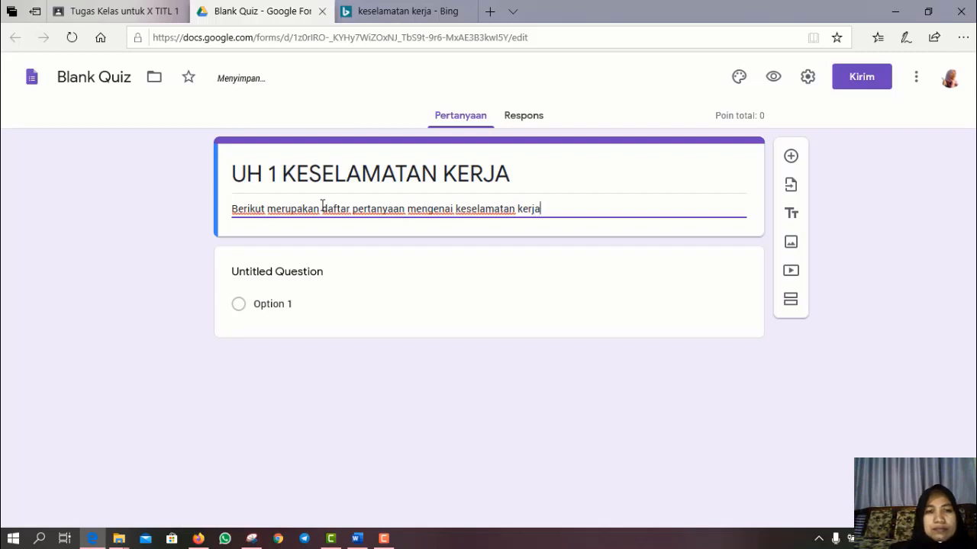
click(284, 284)
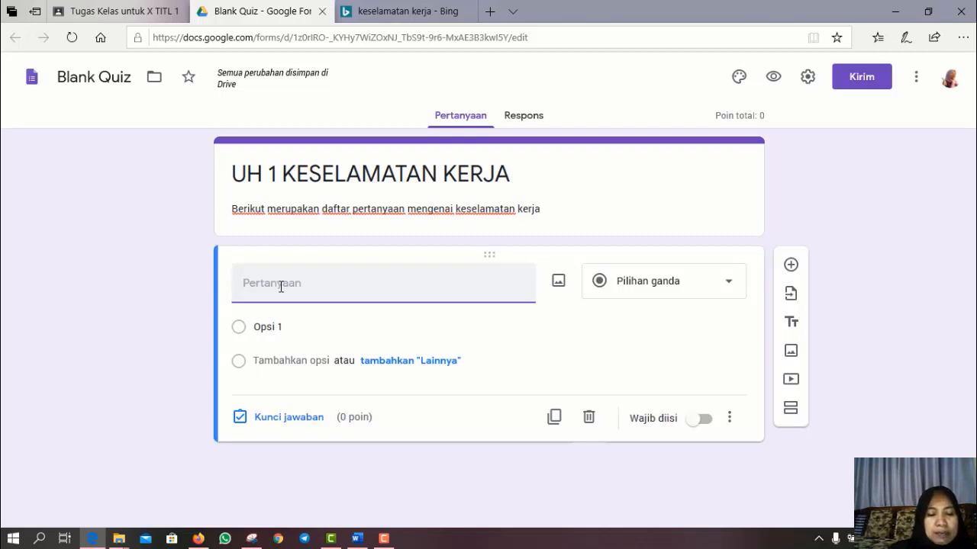
- Add required questions NAMA LENGKAP and NIS, then insert a new blank question below them
text(NAMA)
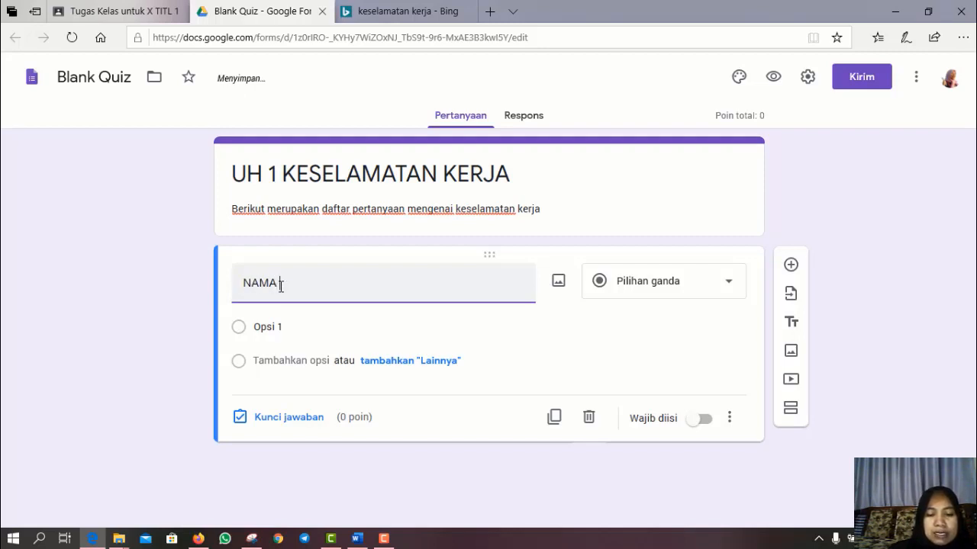
text( LEN)
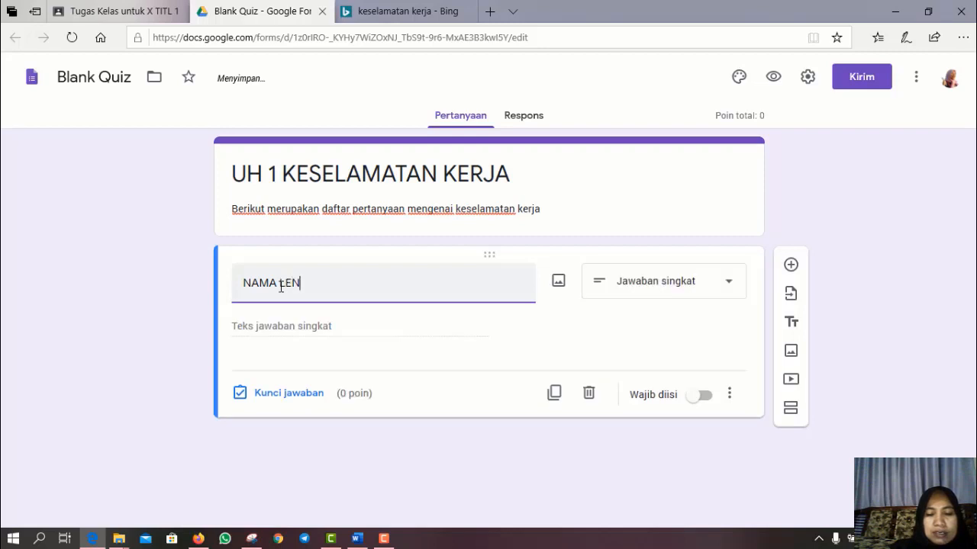
text(GKAP)
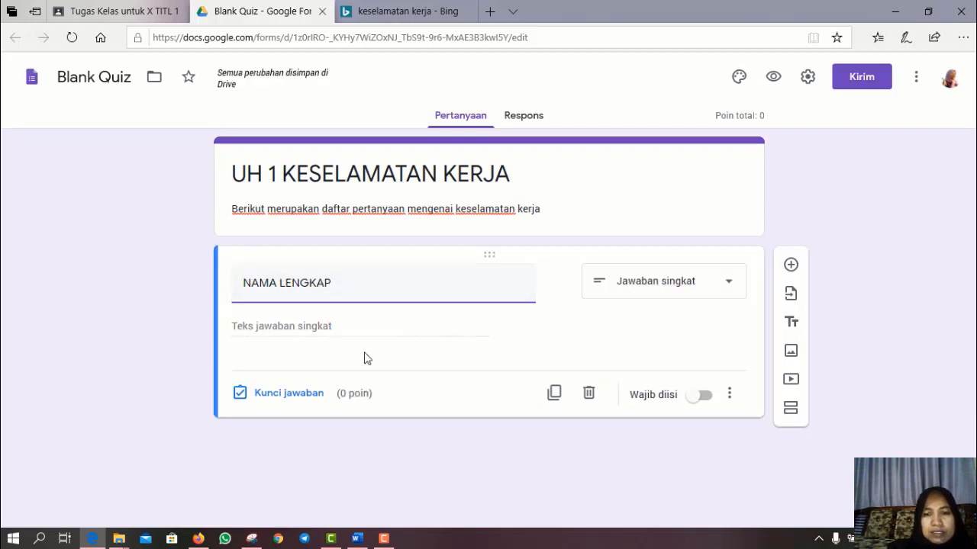
click(694, 403)
click(791, 264)
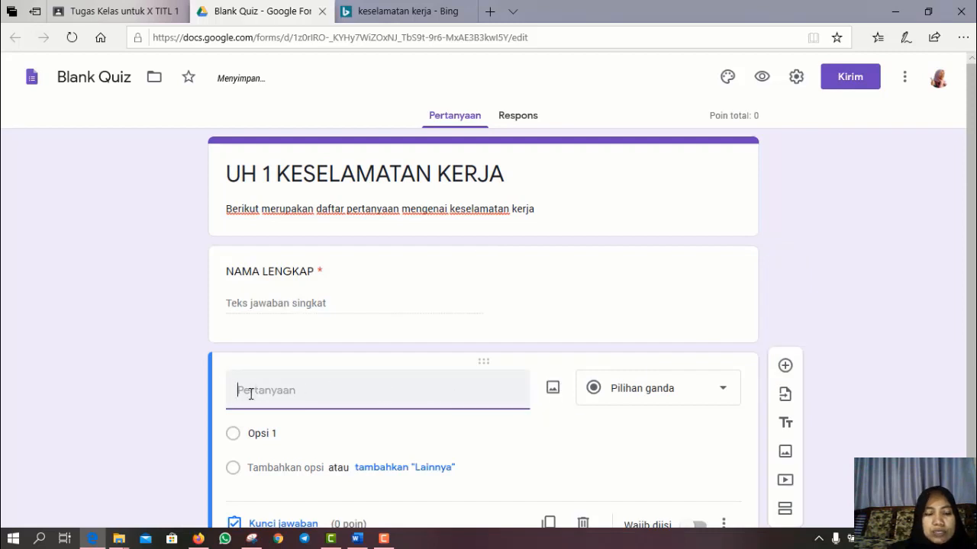
text(NIS)
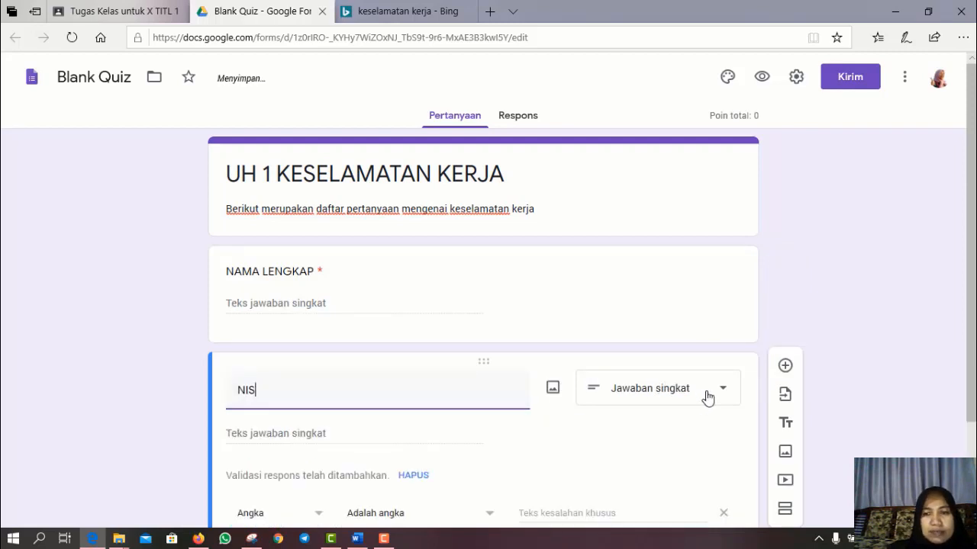
scroll(656, 466, down, 2)
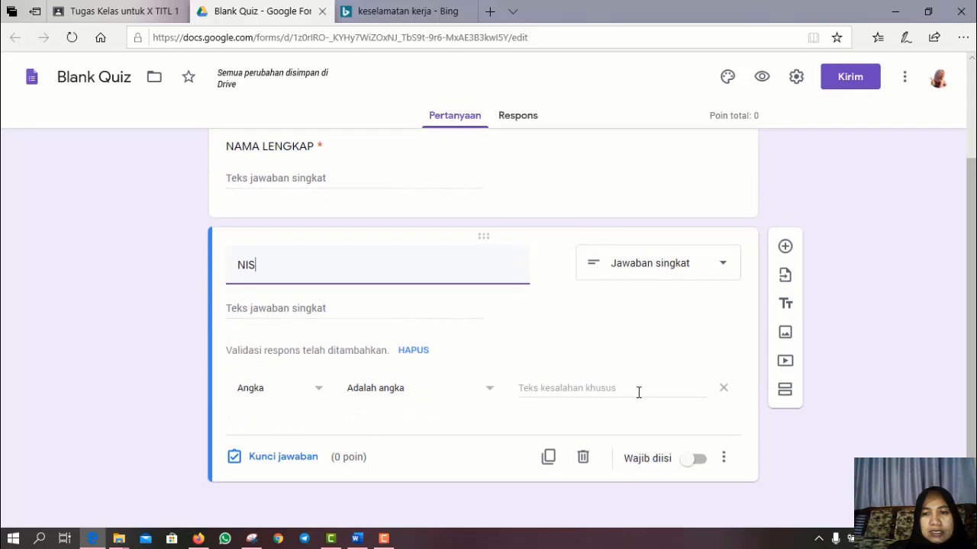
click(691, 460)
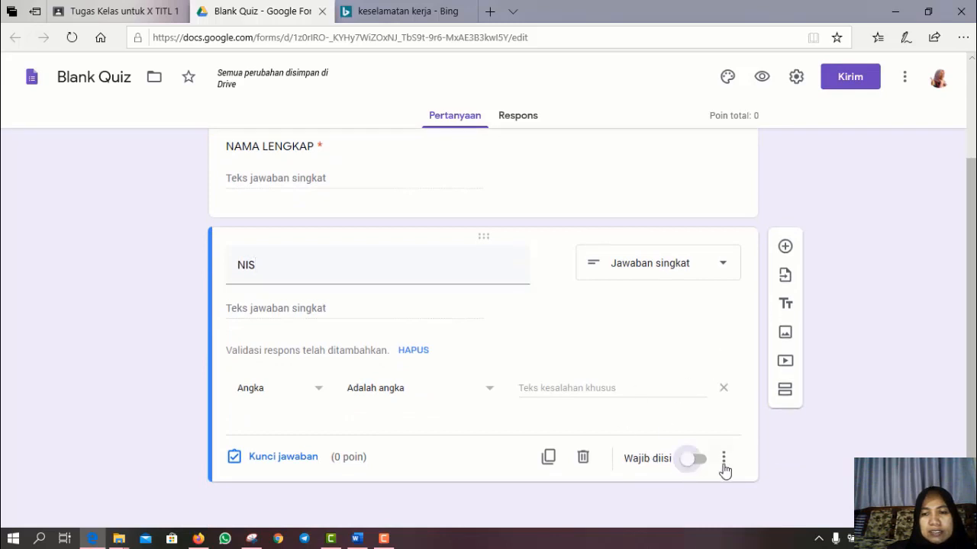
click(786, 247)
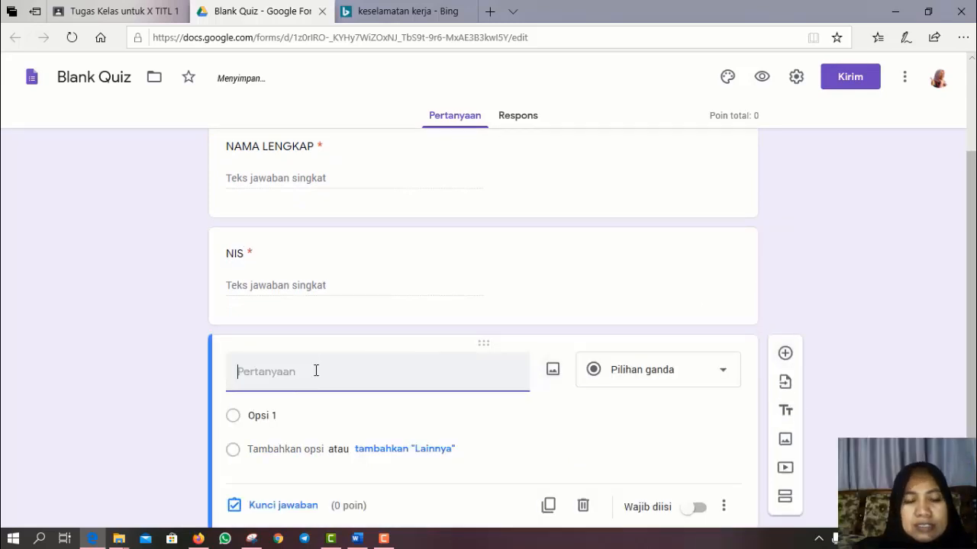
- Create a KELAS drop-down question with options X TITL 1 and X TITL 2
text(KE)
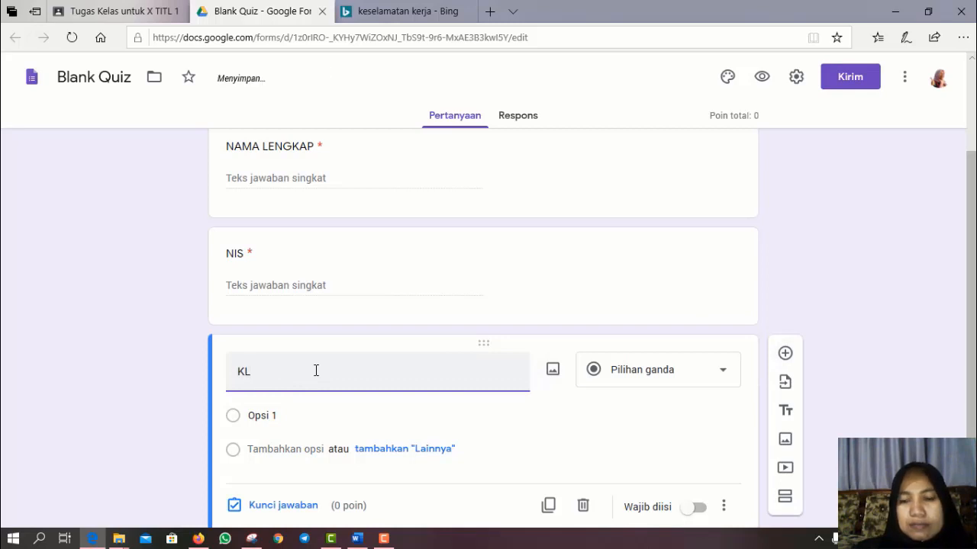
text(LAS)
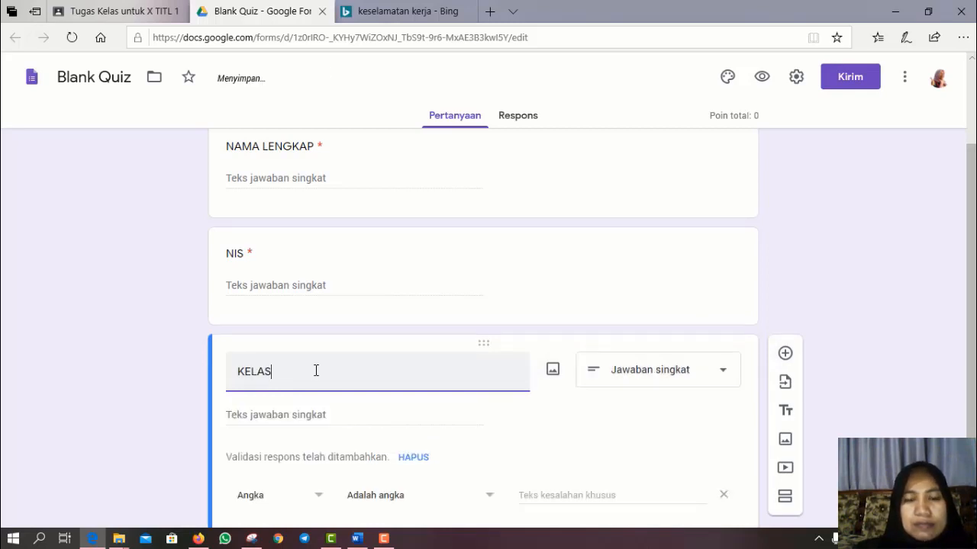
click(723, 374)
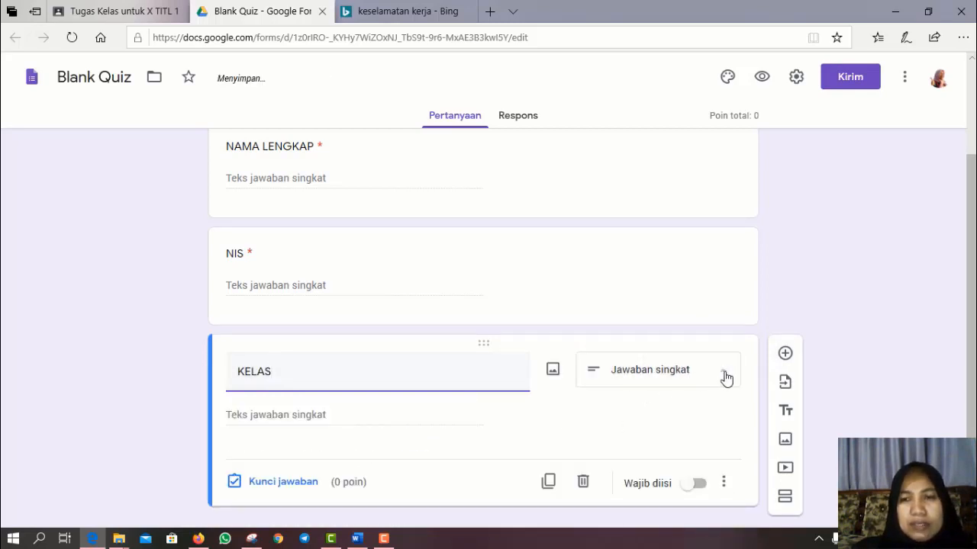
click(641, 246)
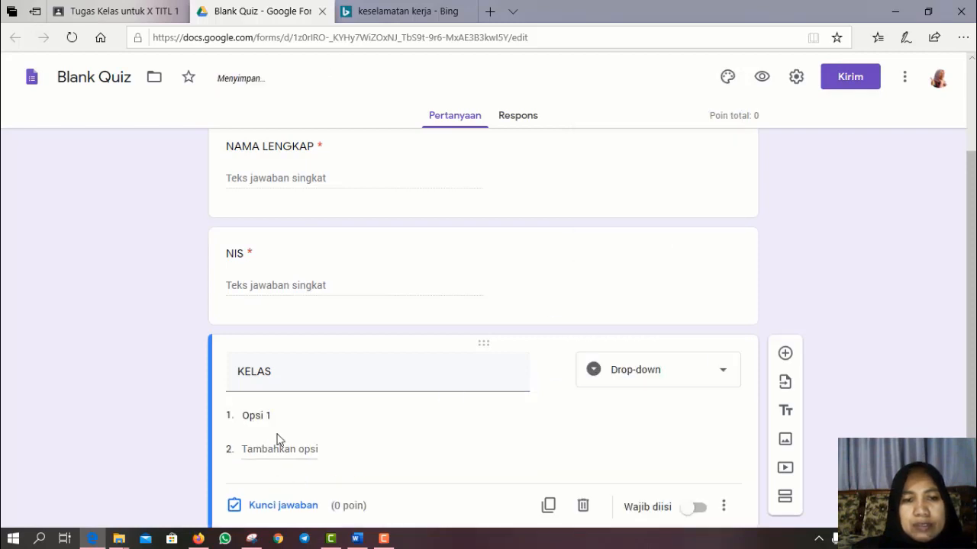
click(274, 421)
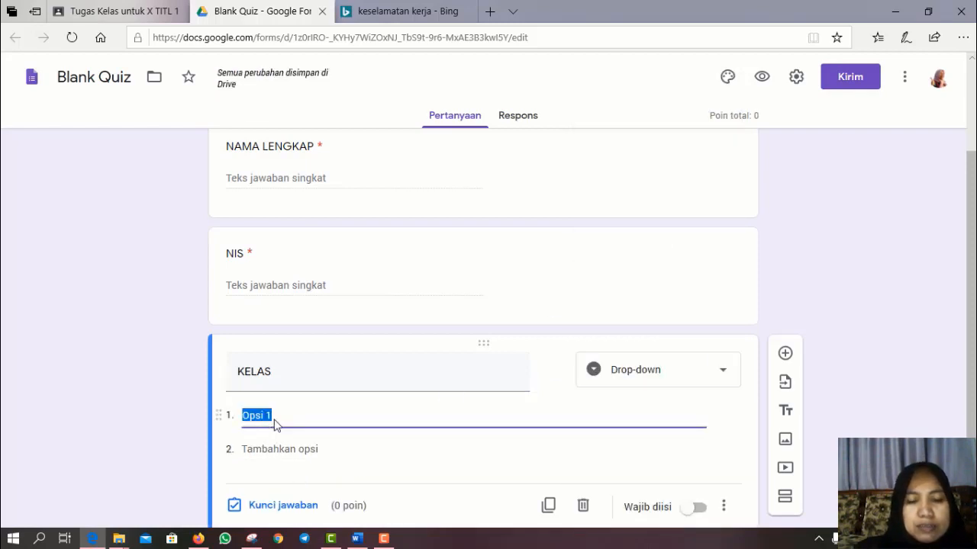
text(X TITL)
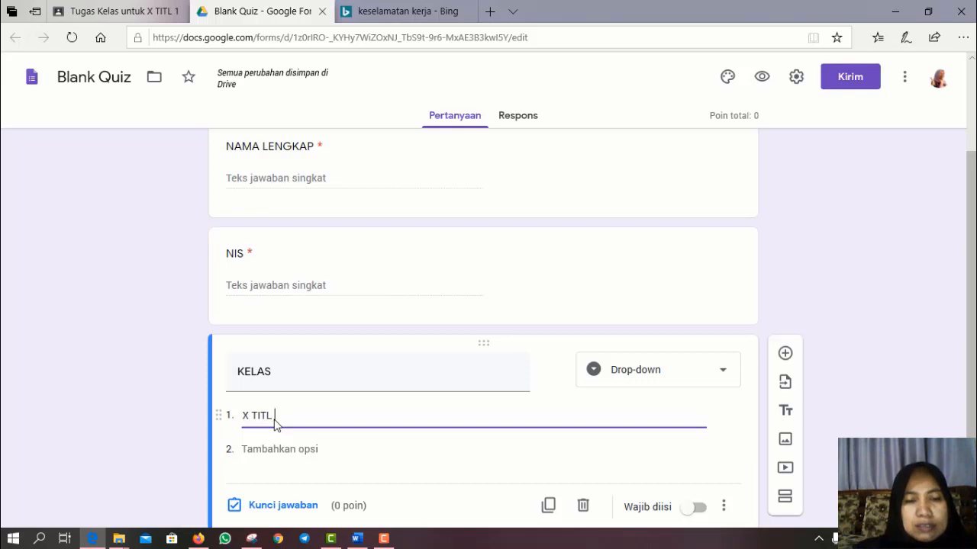
text( 1)
click(252, 449)
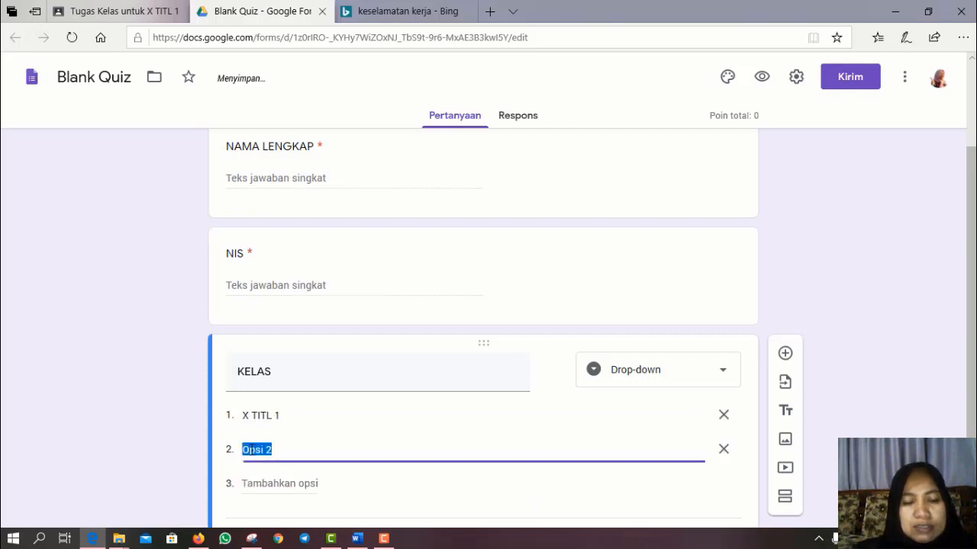
text(X TIT)
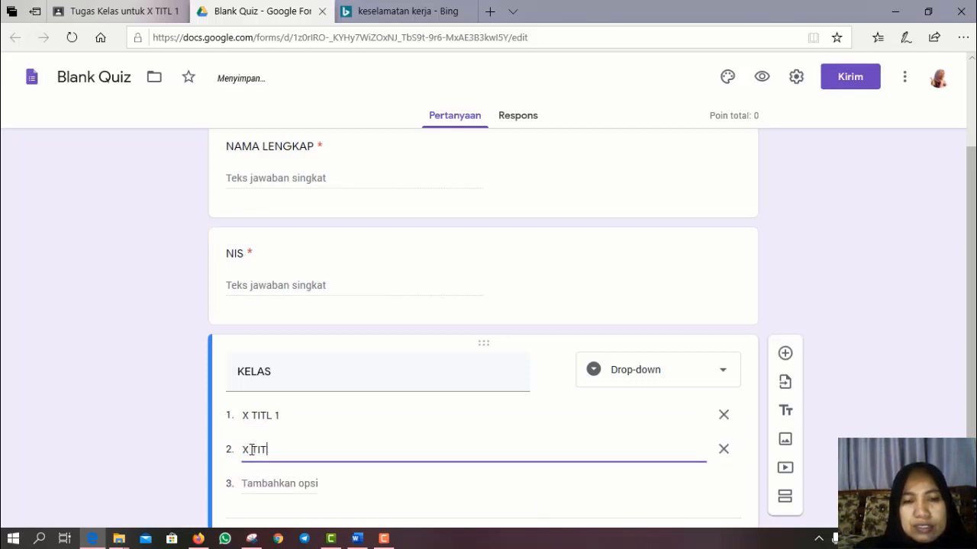
text(L 2)
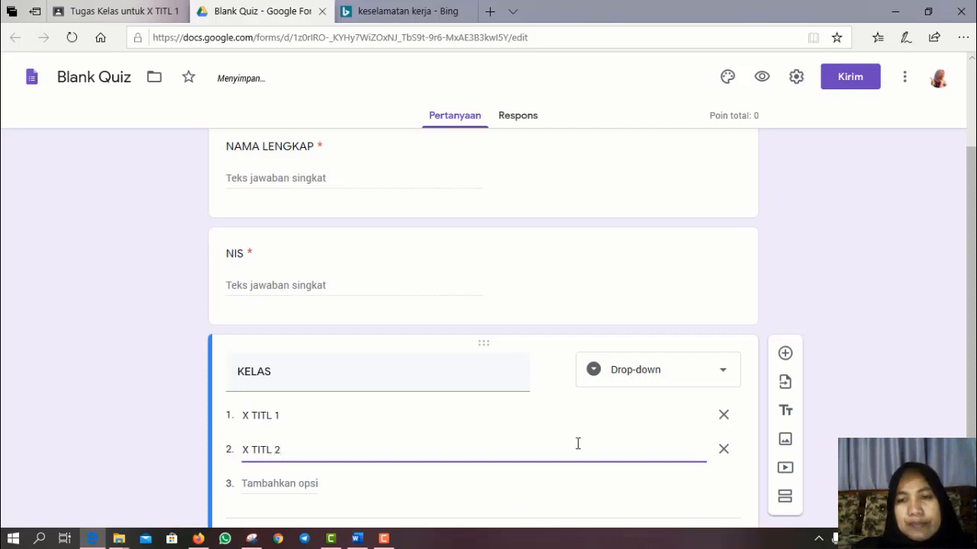
- Make the KELAS question required and add a new section after it
scroll(577, 444, down, 1)
click(692, 462)
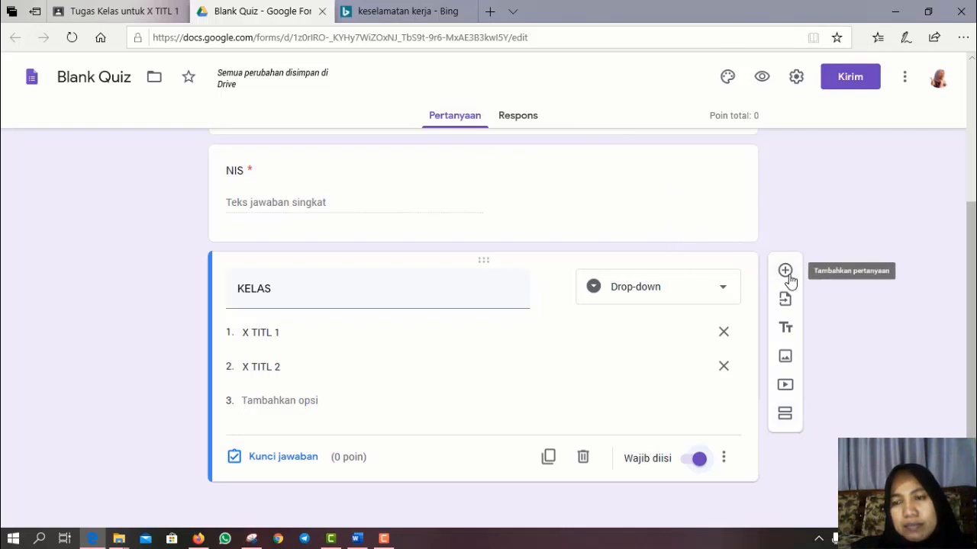
click(785, 416)
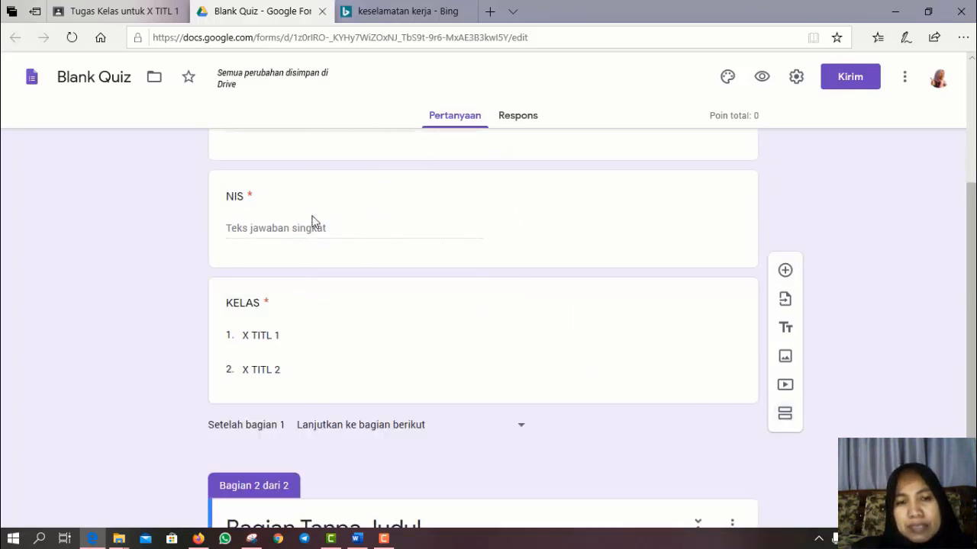
- Title the second section SOAL with the description 'JAWABLAH SOAL BERIKUT'
scroll(359, 429, down, 2)
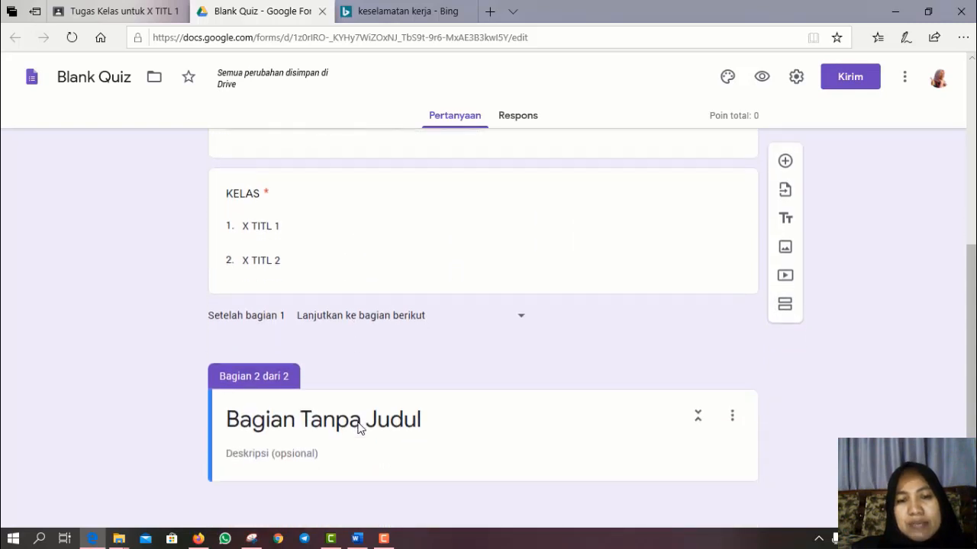
click(227, 421)
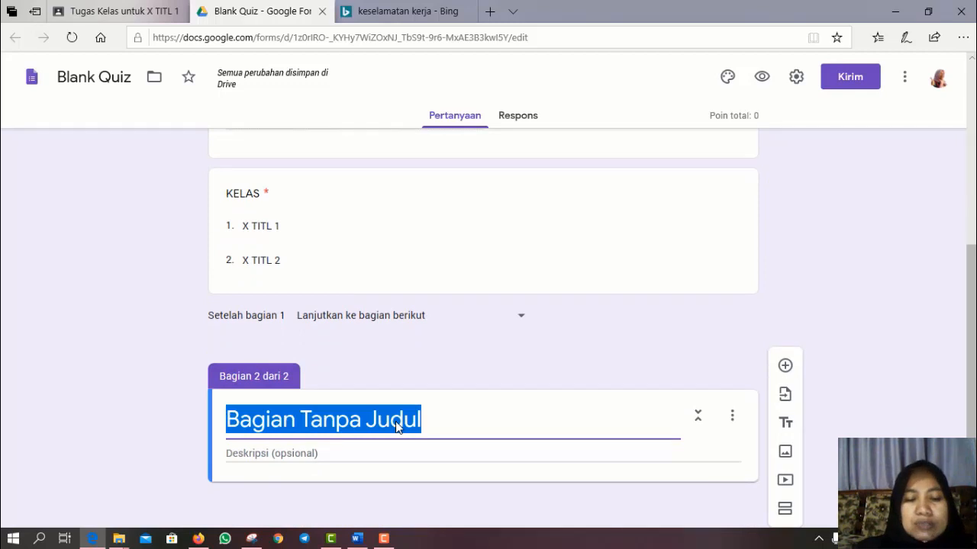
text(SOAL)
click(323, 462)
text(JAWABLAH )
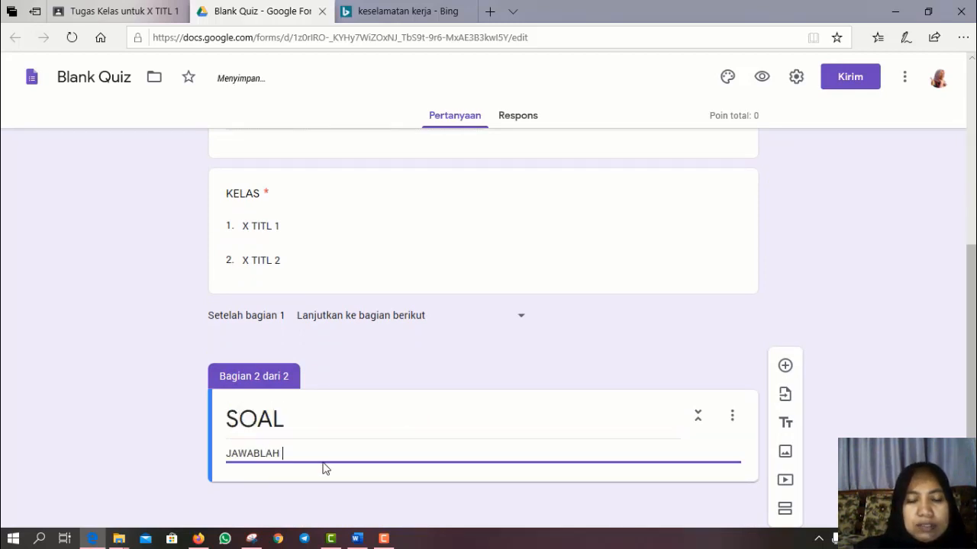
text(SOAL BE)
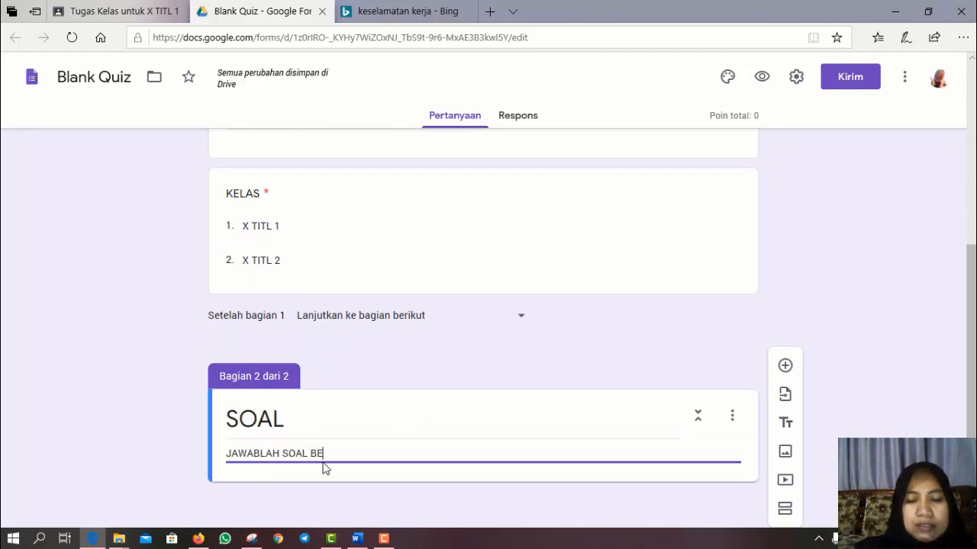
text(RIKUT)
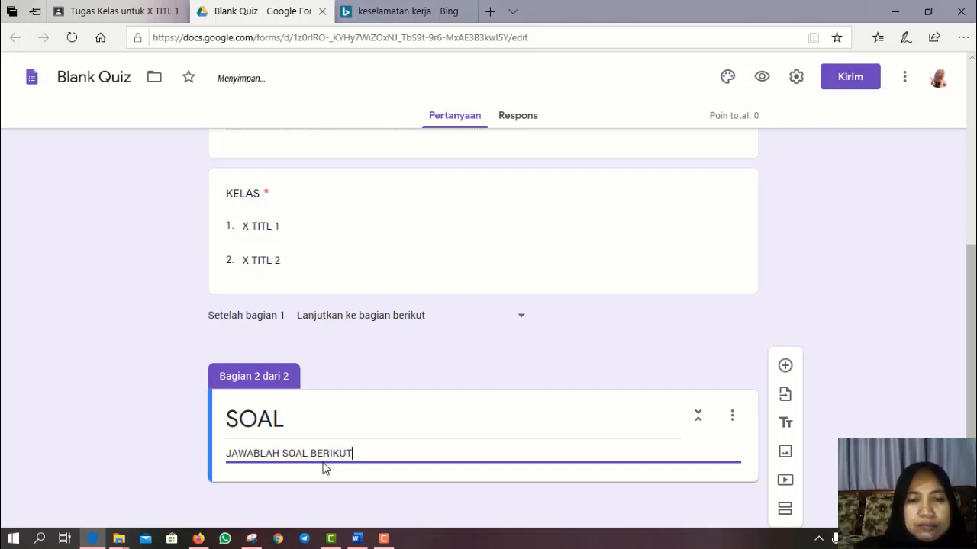
- Add a question 'Nomor Undang-undang keseleamatan kerja adalah ...' to the SOAL section
click(786, 366)
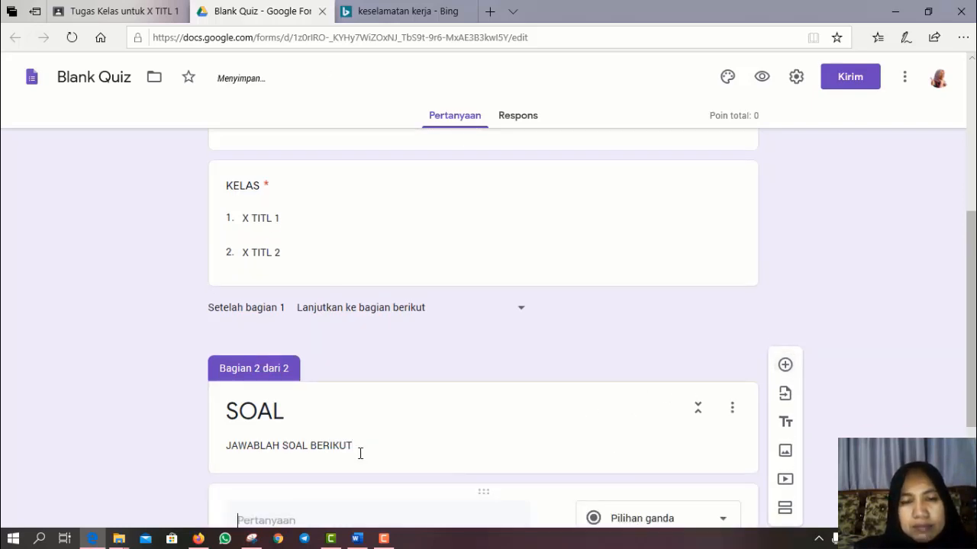
text(No)
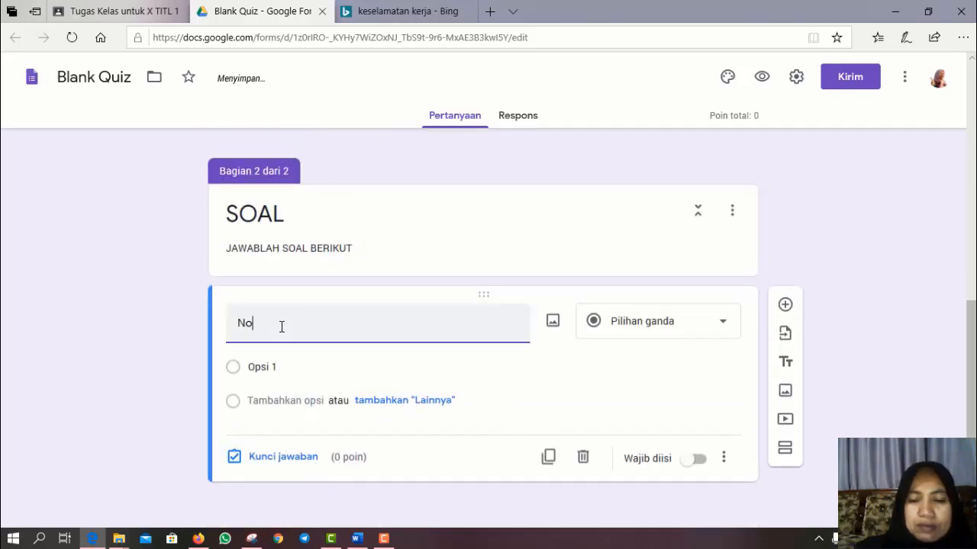
text(mor Un)
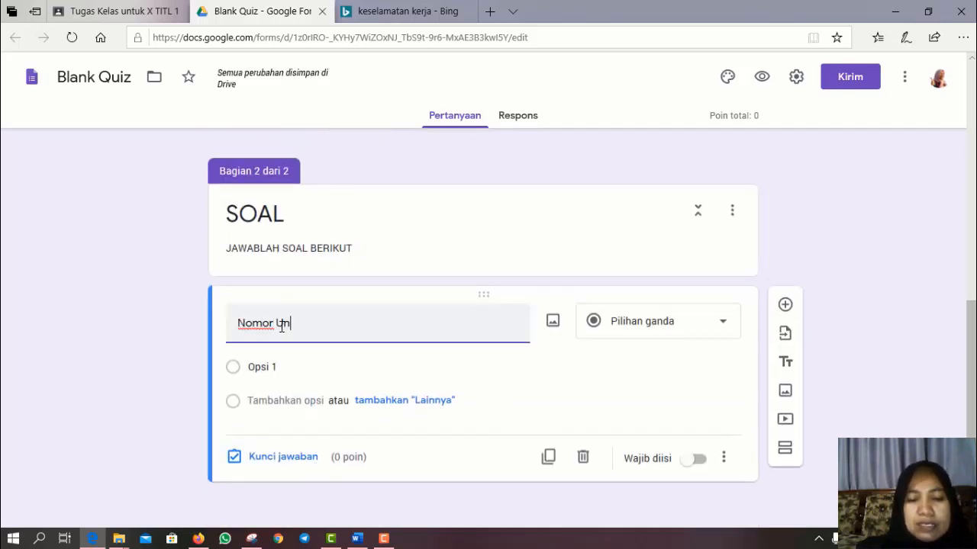
text(dang-unag)
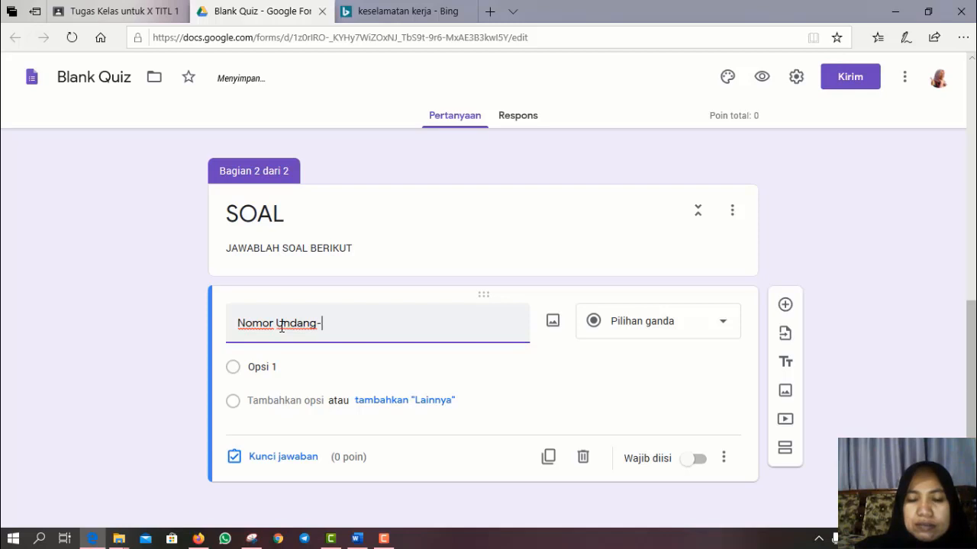
key(BackSpace)
key(BackSpace)
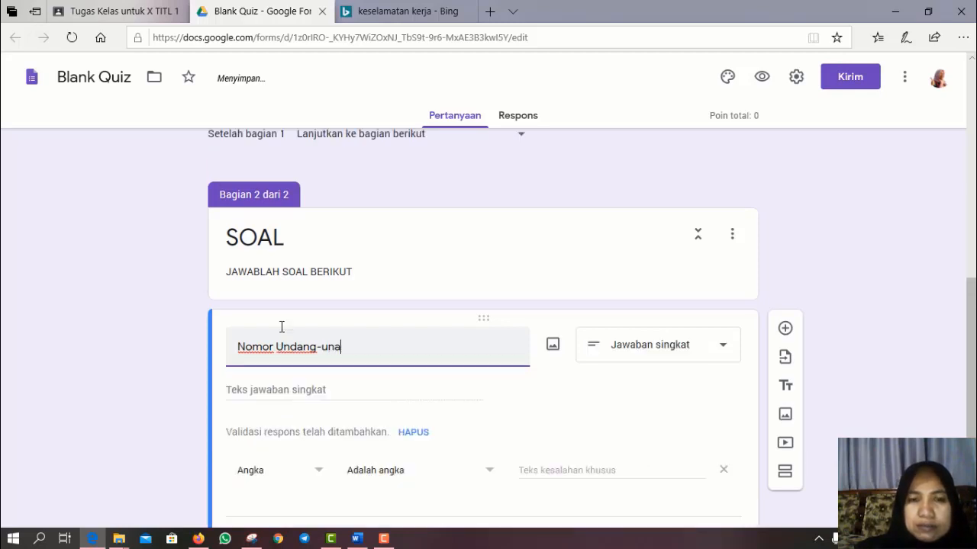
text(dang ke)
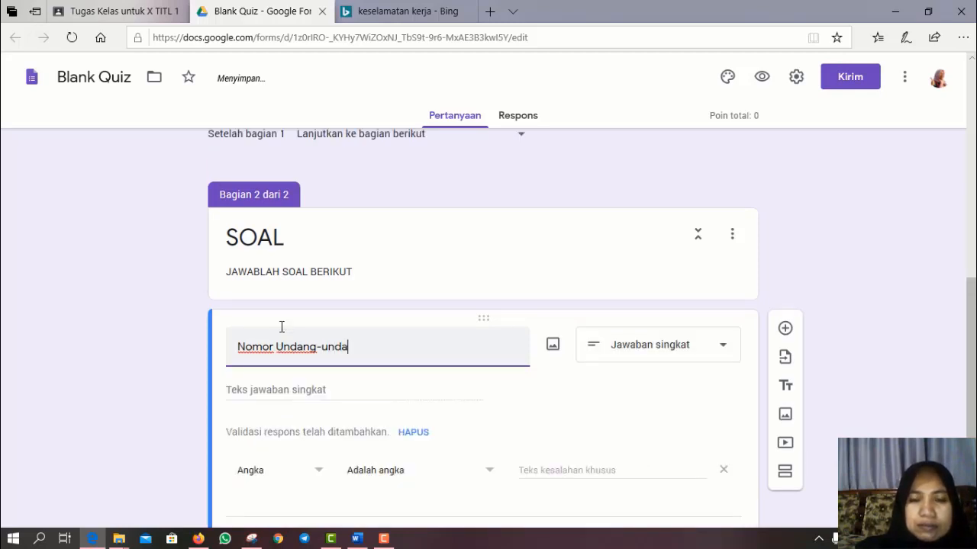
text(selmatan)
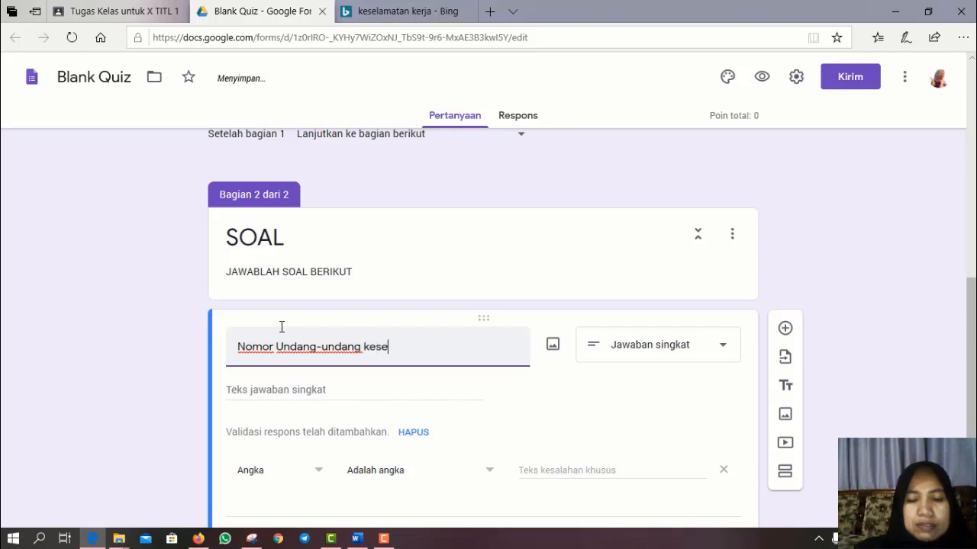
key(BackSpace)
key(BackSpace)
key(BackSpace)
key(BackSpace)
key(BackSpace)
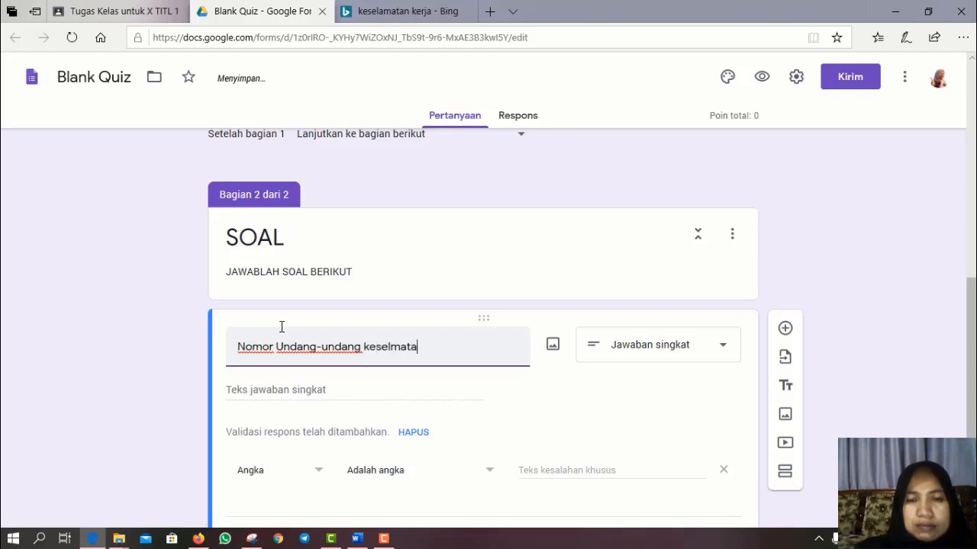
text(e)
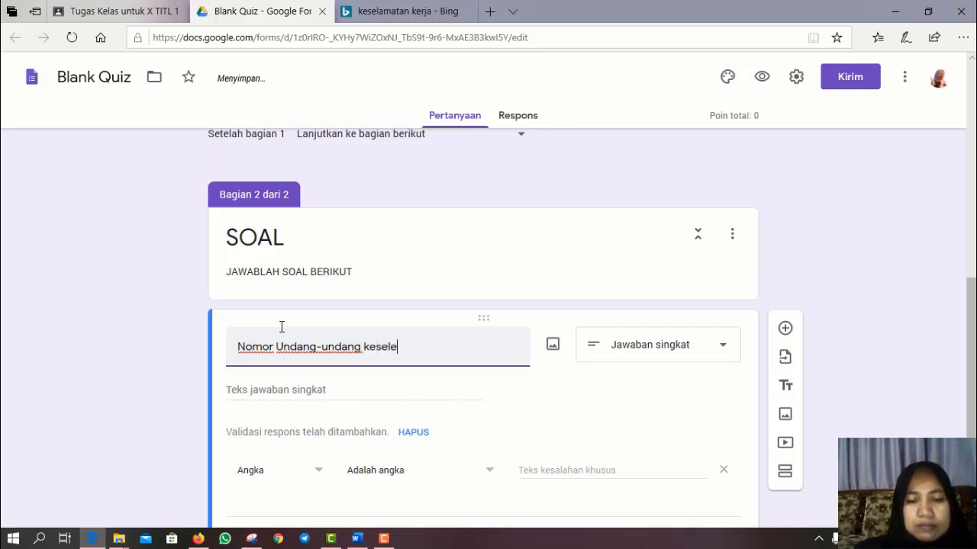
text(amata)
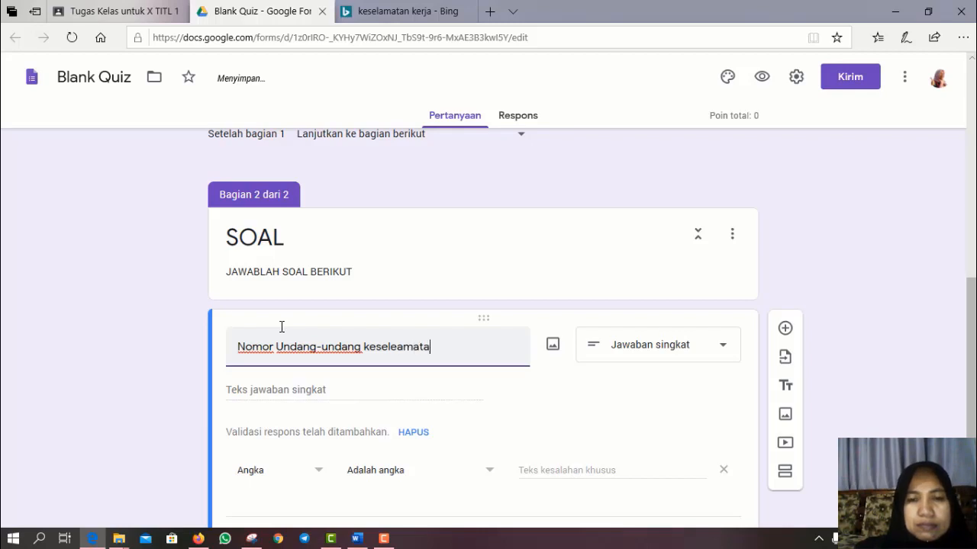
text(n kerja)
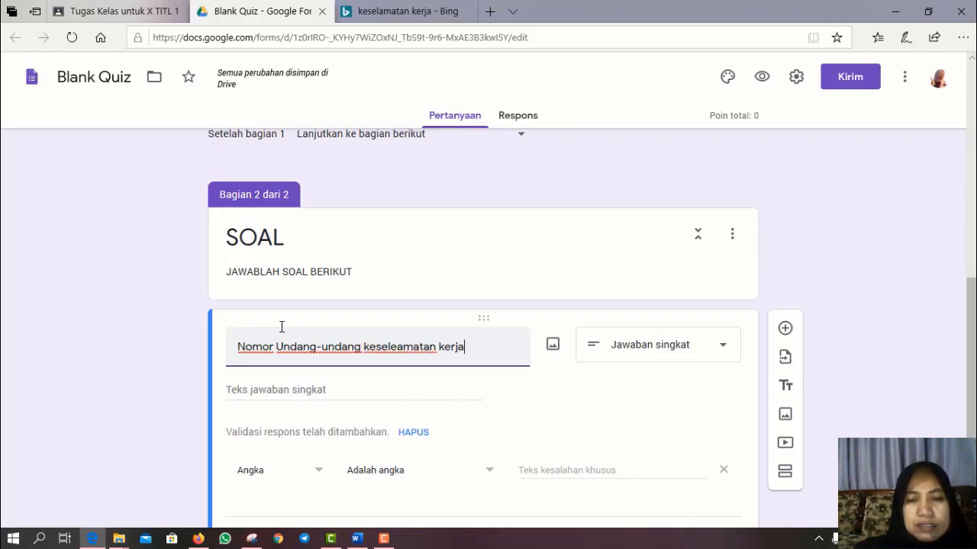
text( adal)
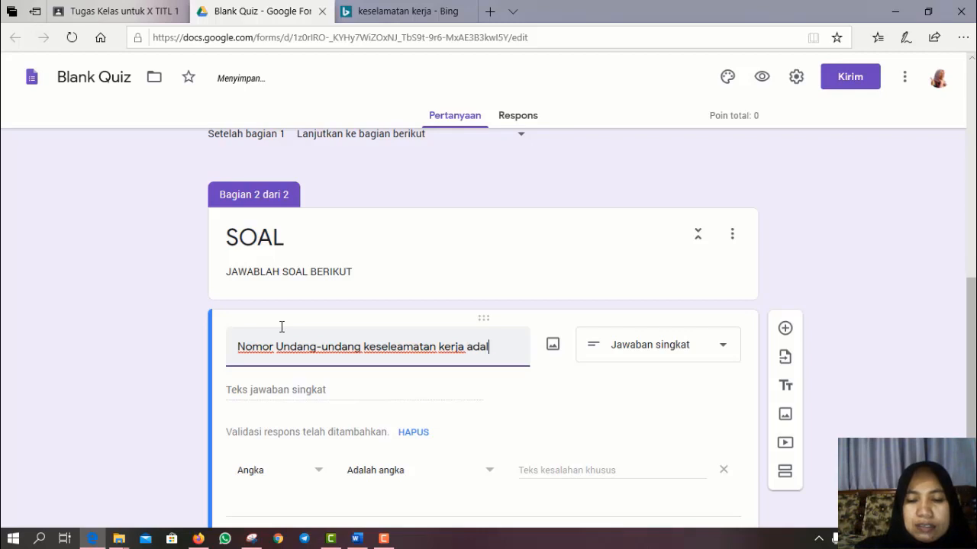
text(ah ...)
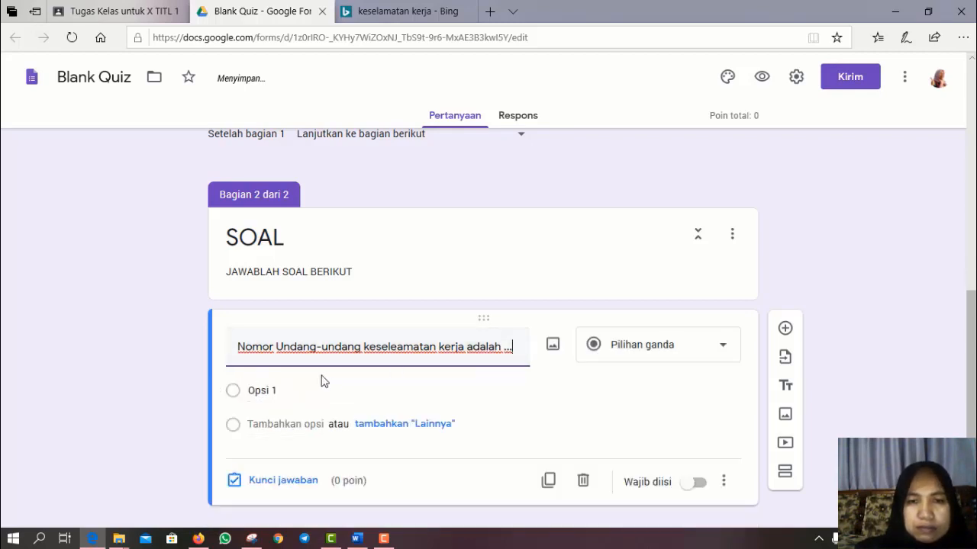
- Enter choices nomor 1 th 1970, nomor 2 tahun 1970, nomor 1 tahun 1971, nomor 2 tahun 1971
click(279, 392)
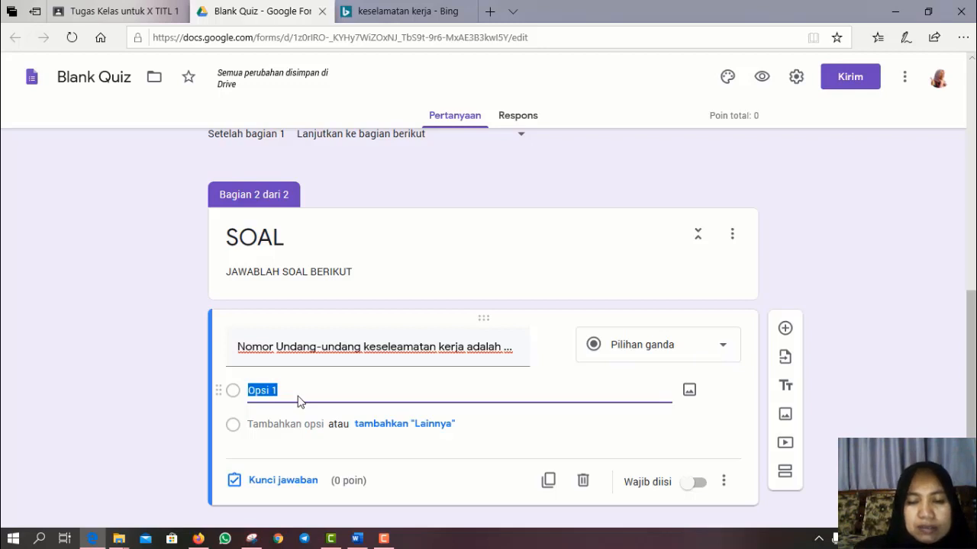
text(no)
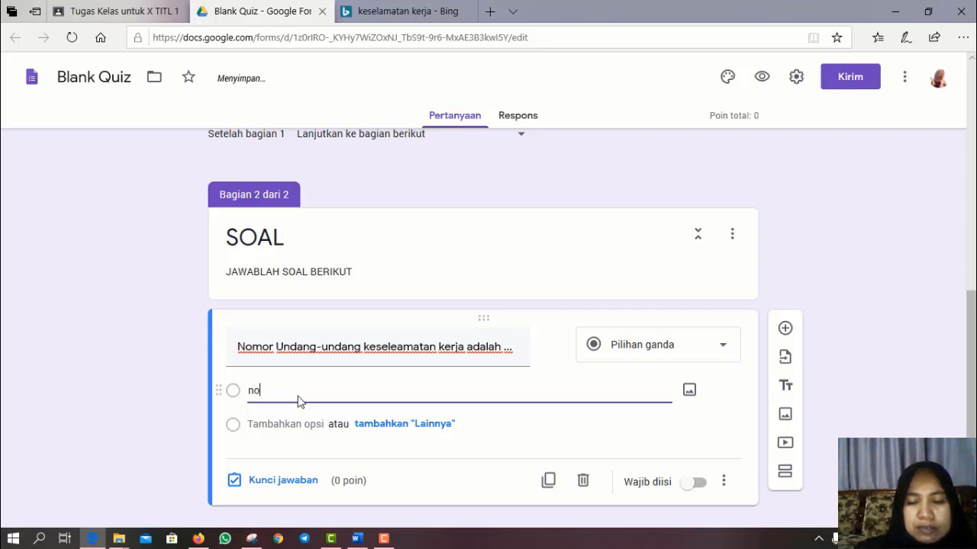
text(mor)
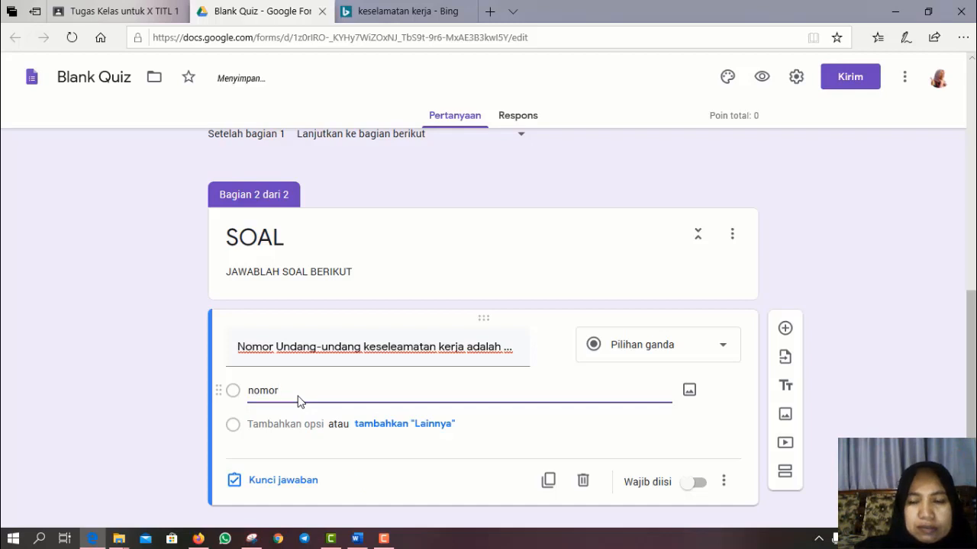
text( 1 )
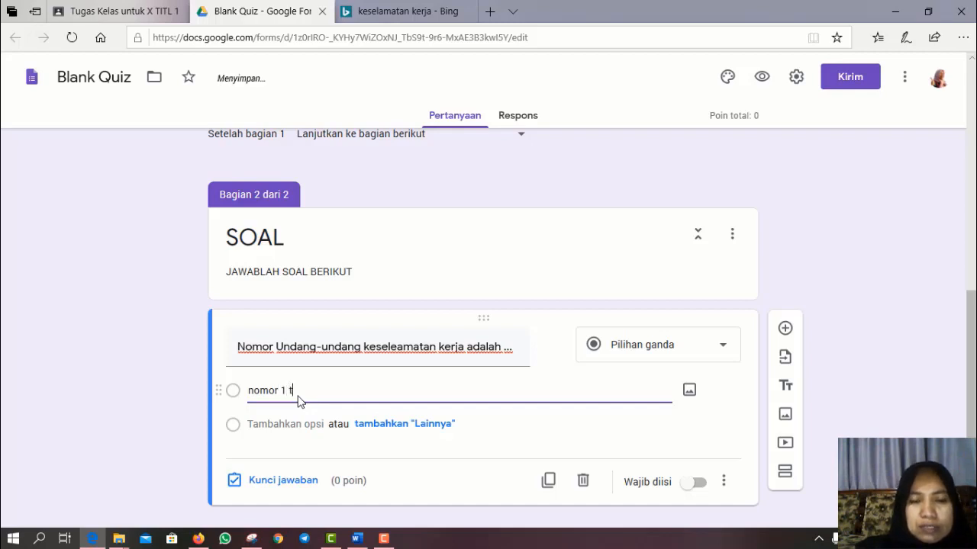
text(th 1)
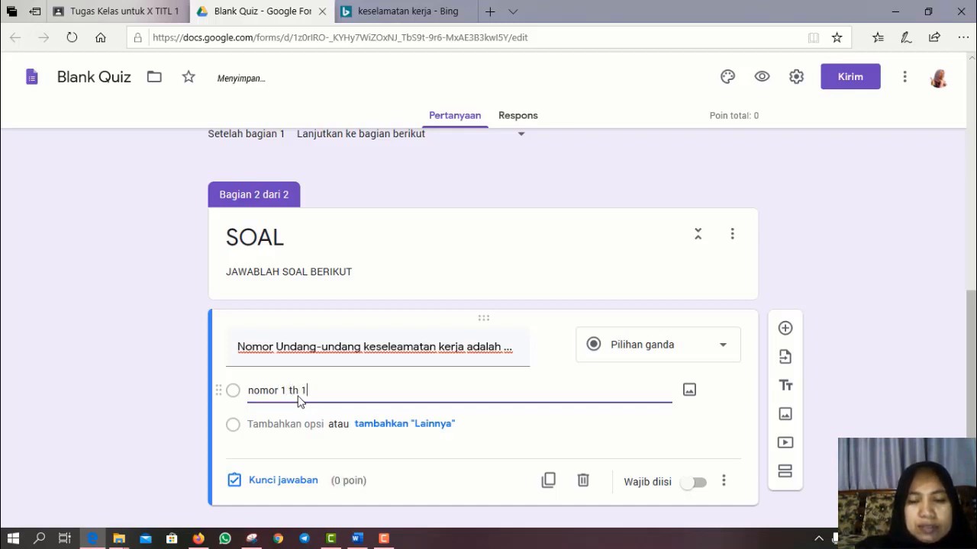
text(970)
key(Return)
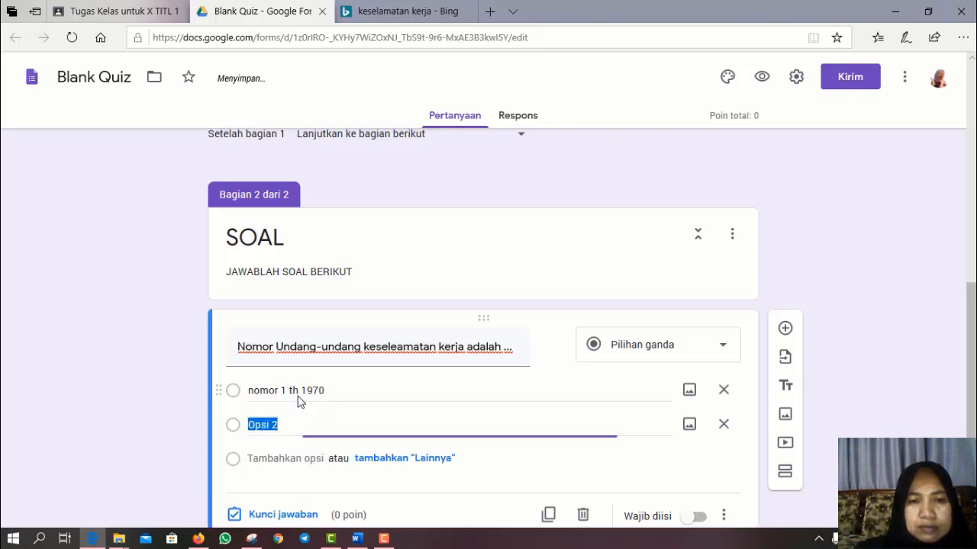
text(nomo)
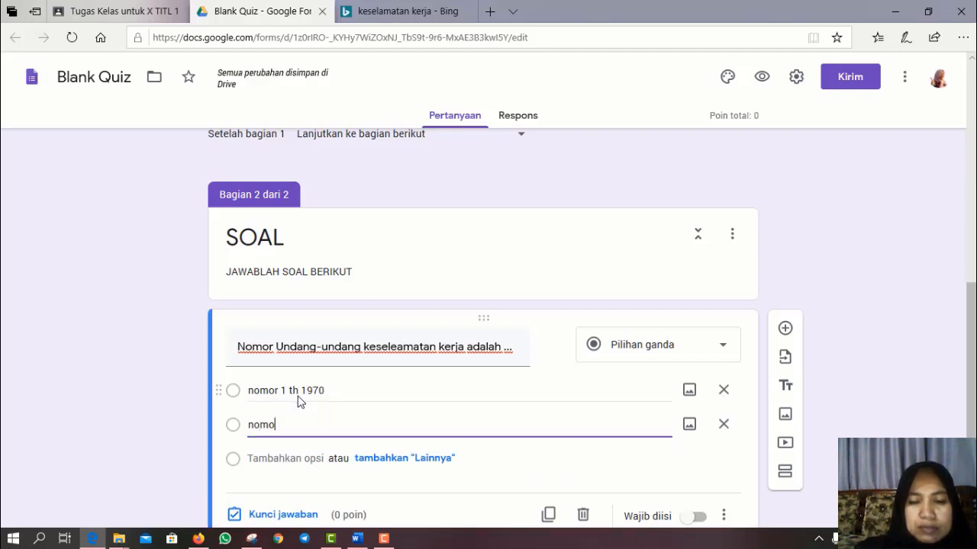
text(r)
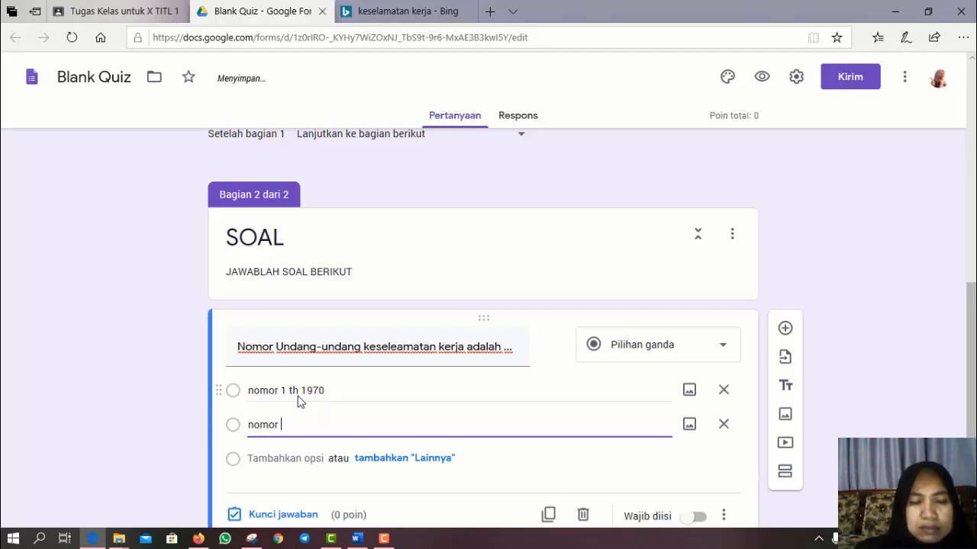
text( 2 tah)
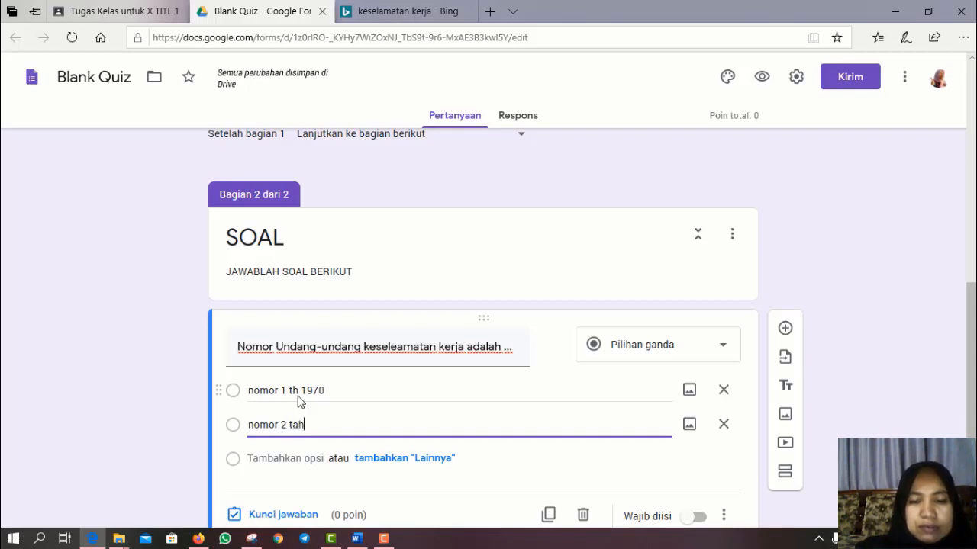
text(un 1970)
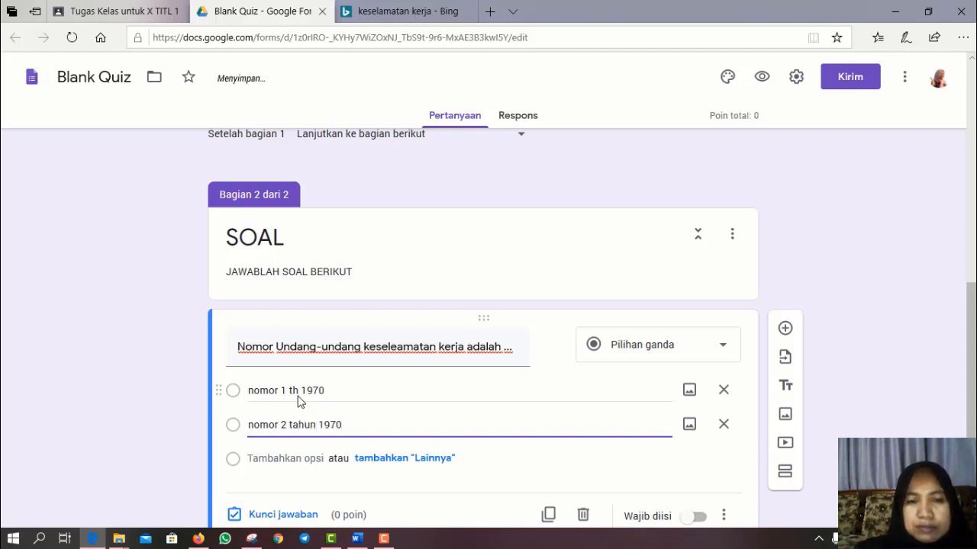
key(Return)
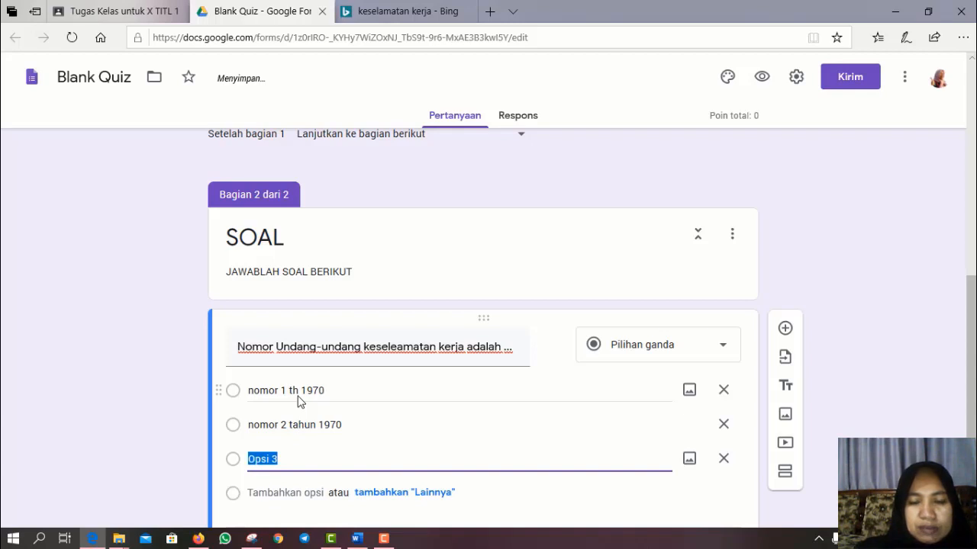
text(nomor 1)
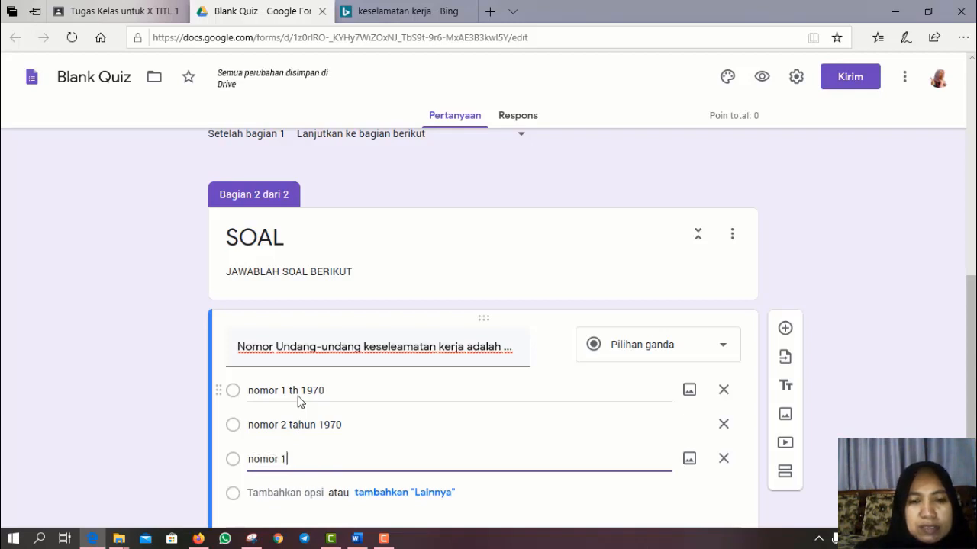
text( tahun )
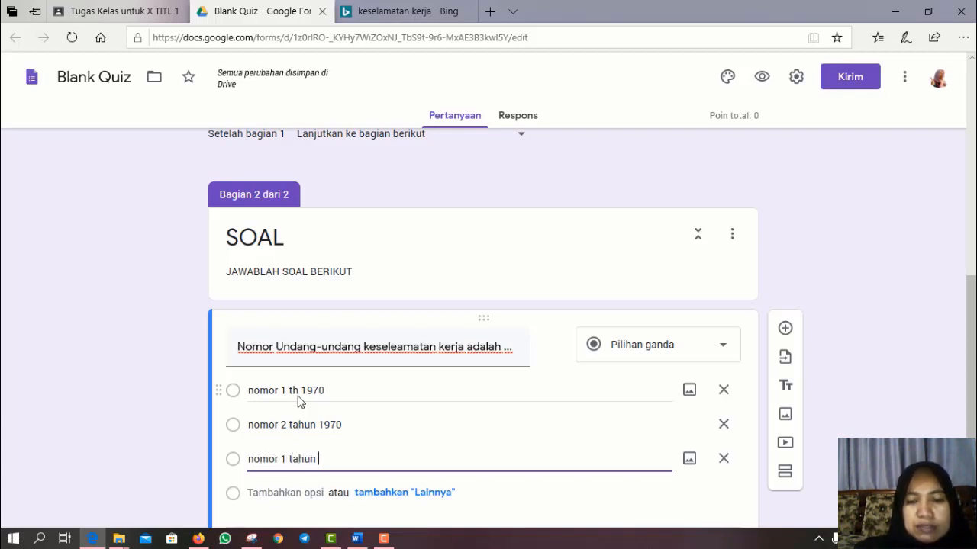
text(1972)
key(BackSpace)
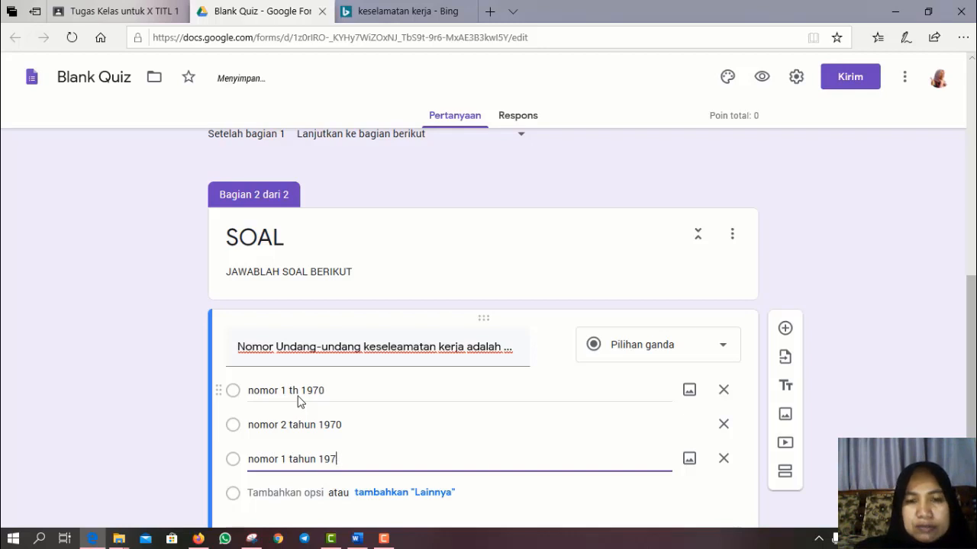
text(1)
key(Return)
text(nomor)
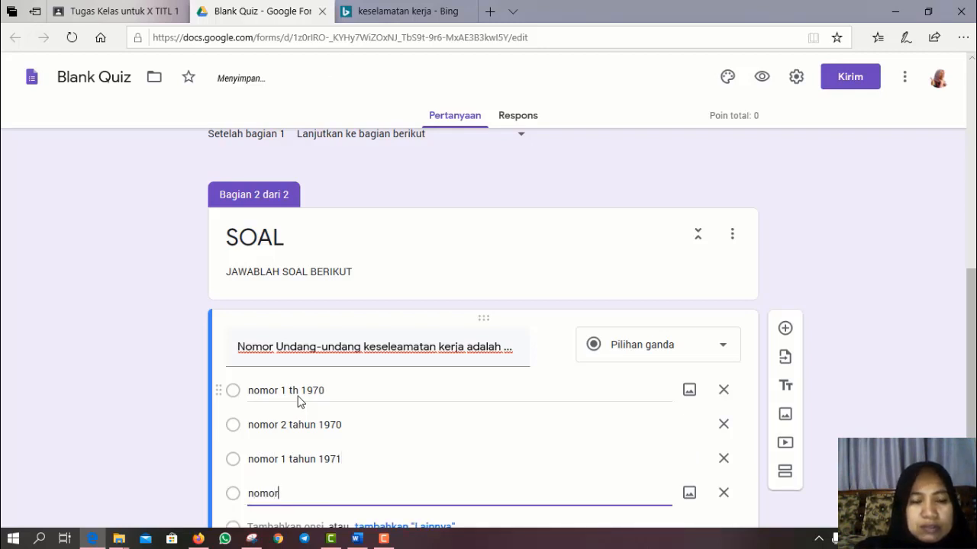
text( 2 tahu)
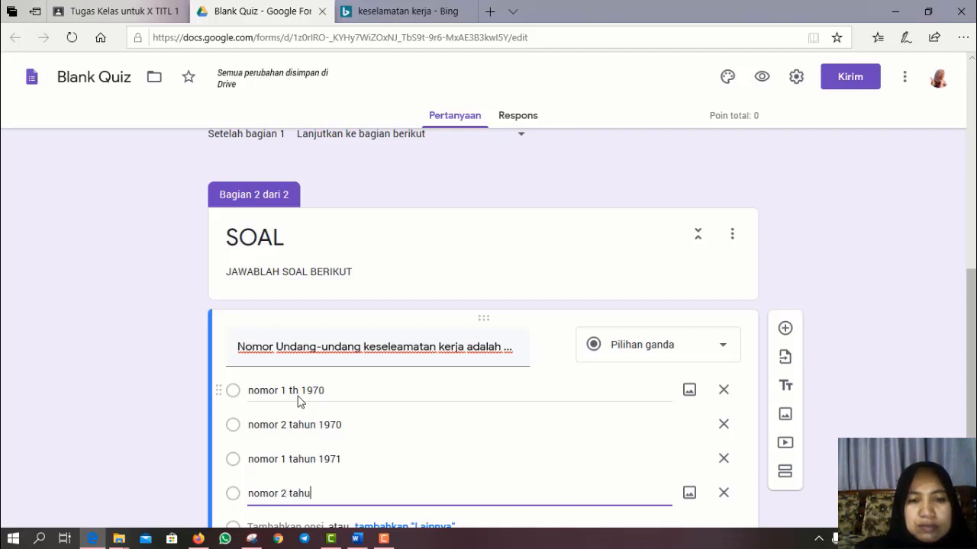
text(n 19)
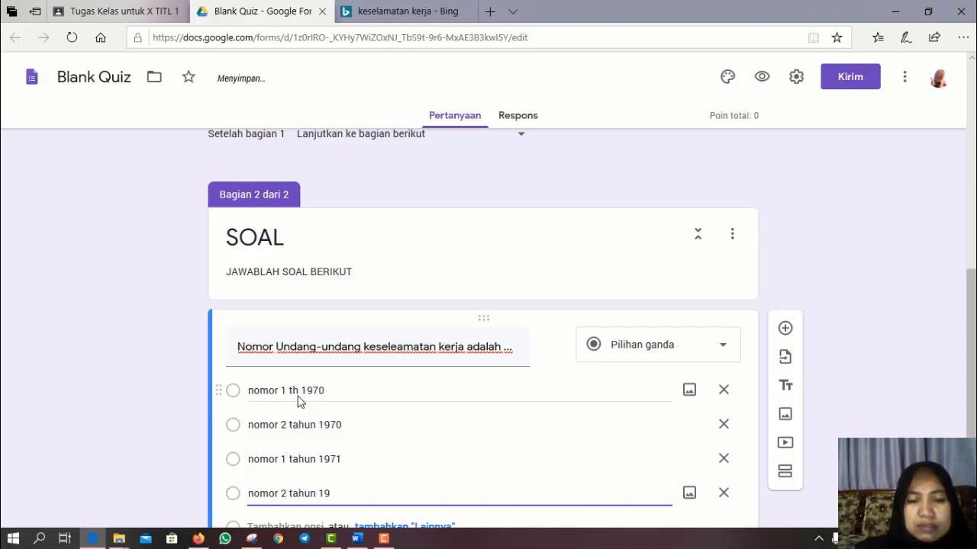
text(71)
scroll(299, 400, down, 1)
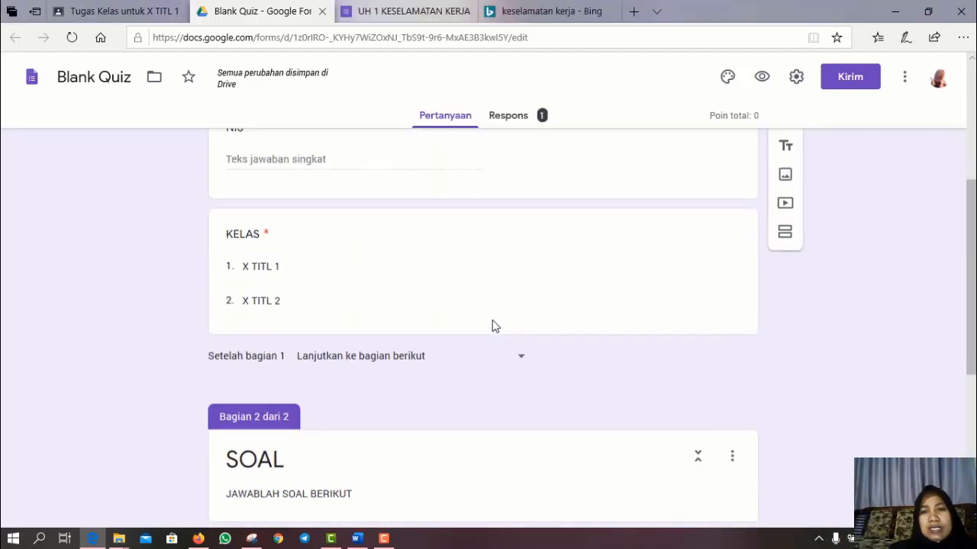
- In the form settings, limit each respondent to 1 response
scroll(495, 326, down, 4)
scroll(495, 327, down, 1)
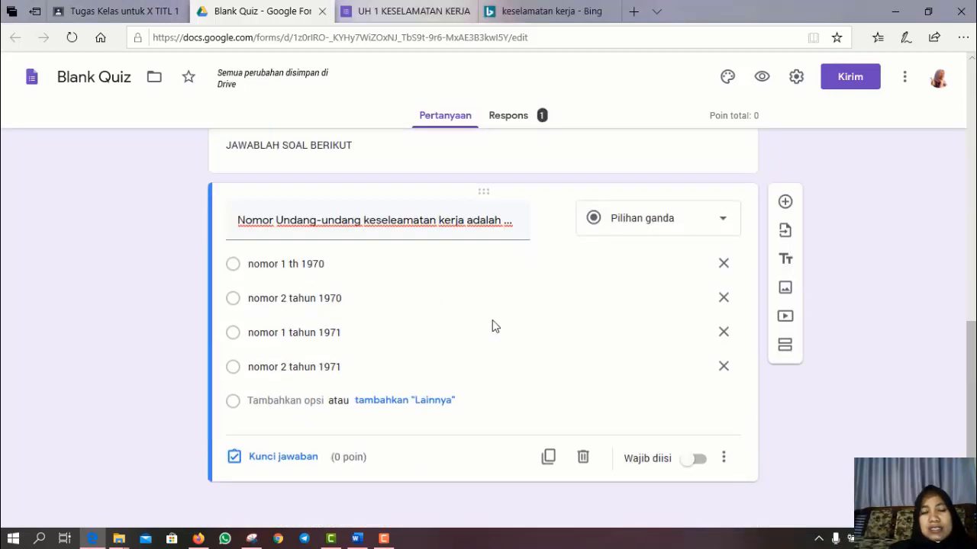
scroll(492, 326, up, 10)
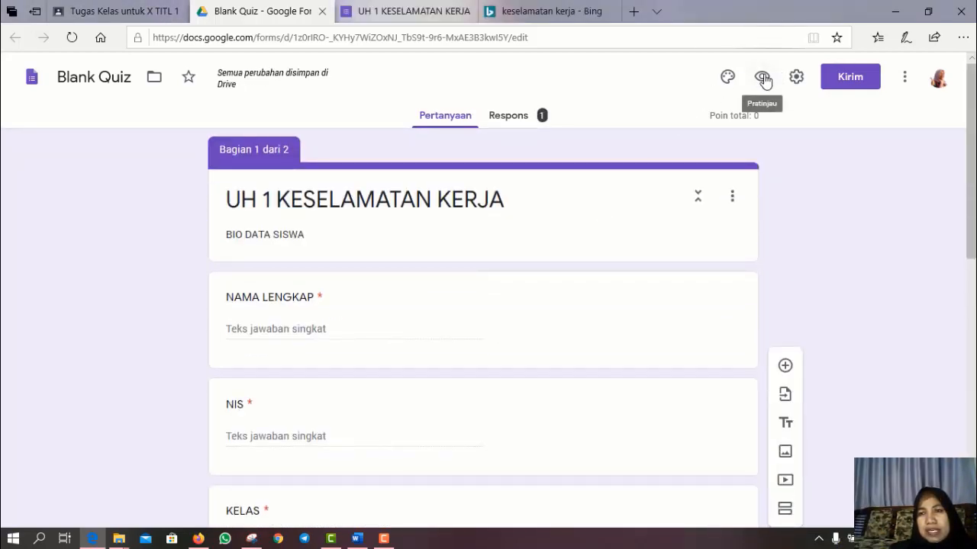
click(797, 80)
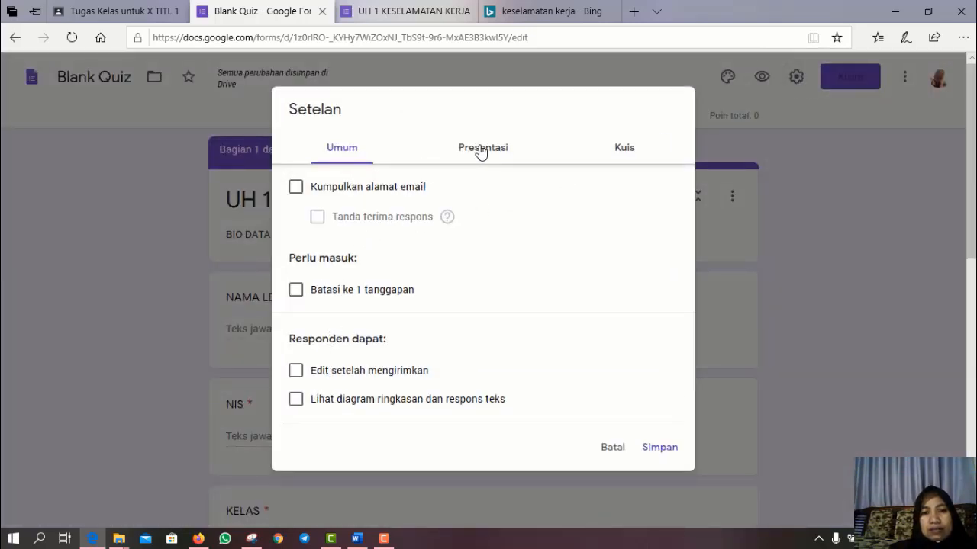
click(296, 292)
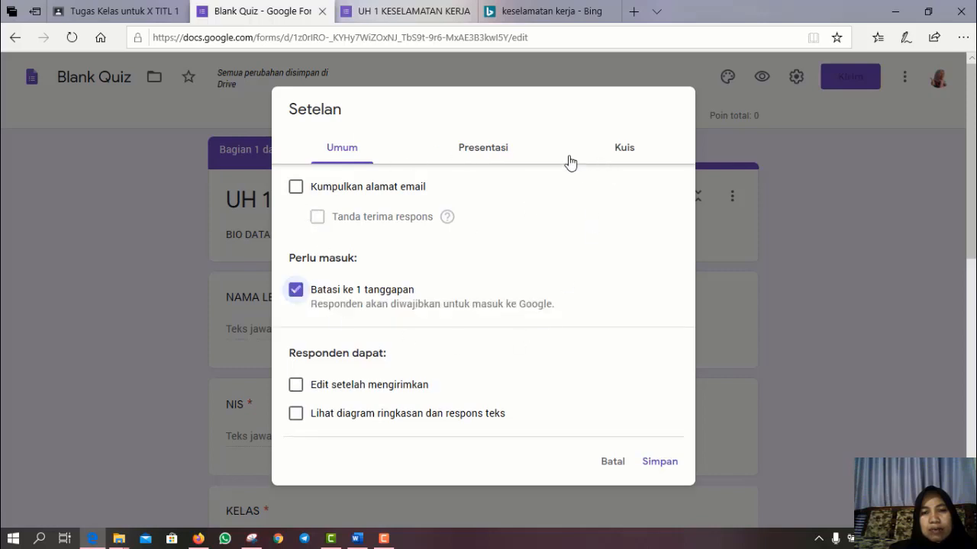
- Shuffle question order, show progress, and set confirmation 'terimakasih telah mengikuti quiz kali ini'
click(491, 160)
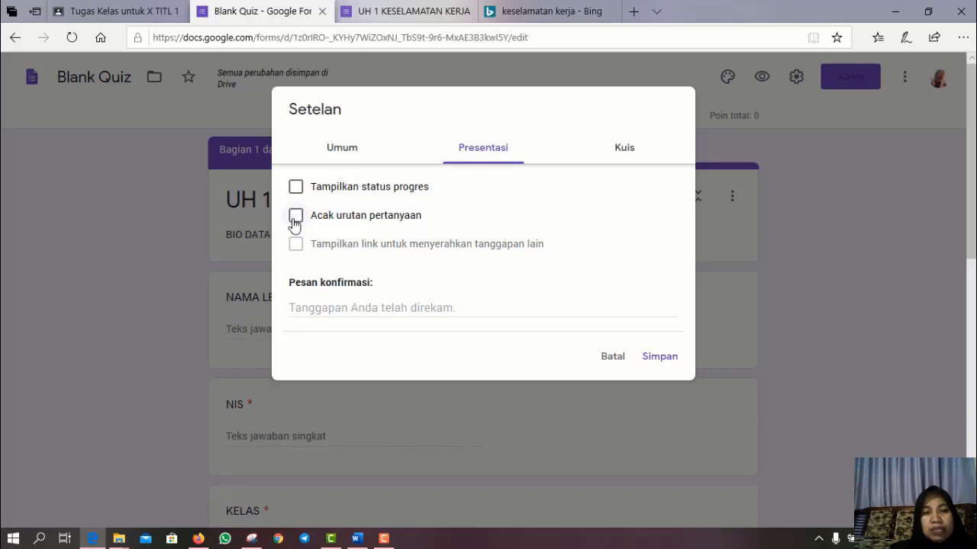
click(296, 217)
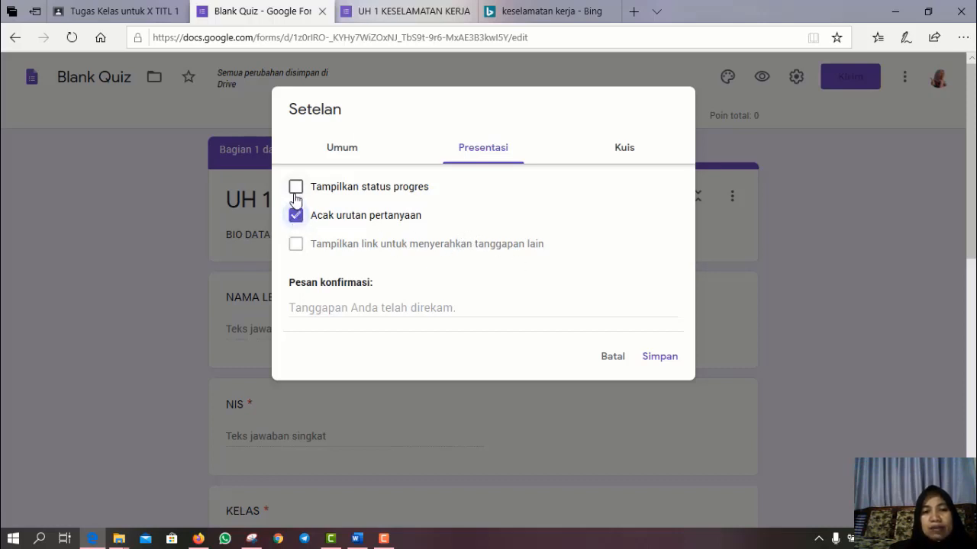
click(295, 189)
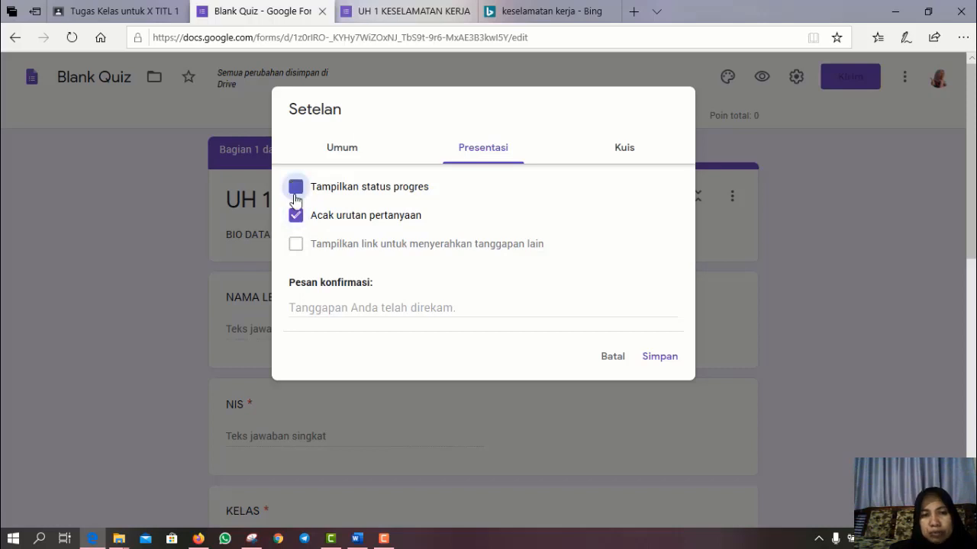
click(346, 309)
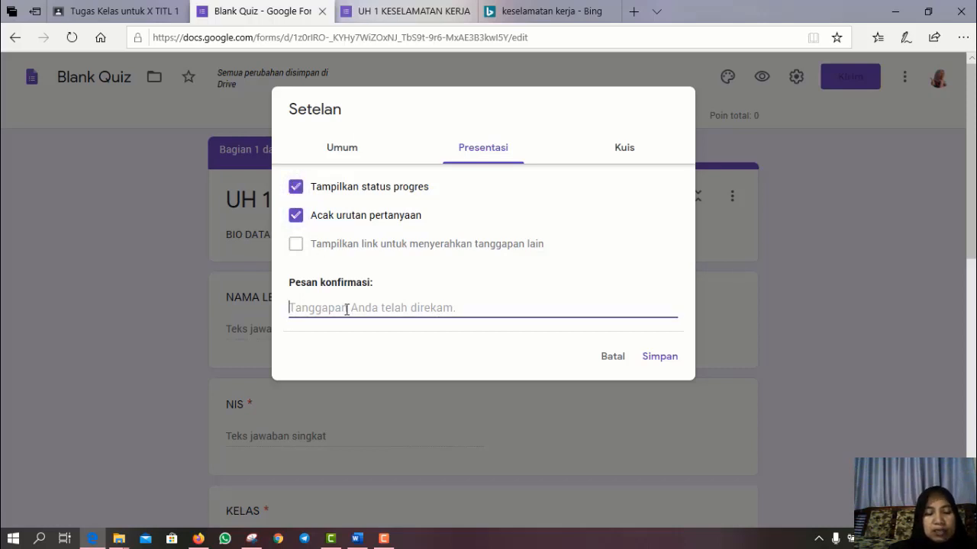
text(terimak)
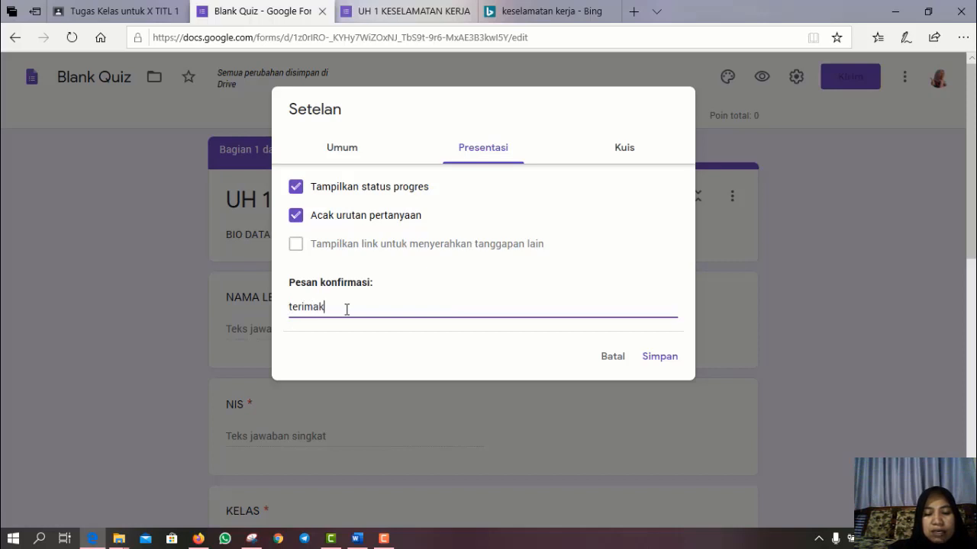
text(asih )
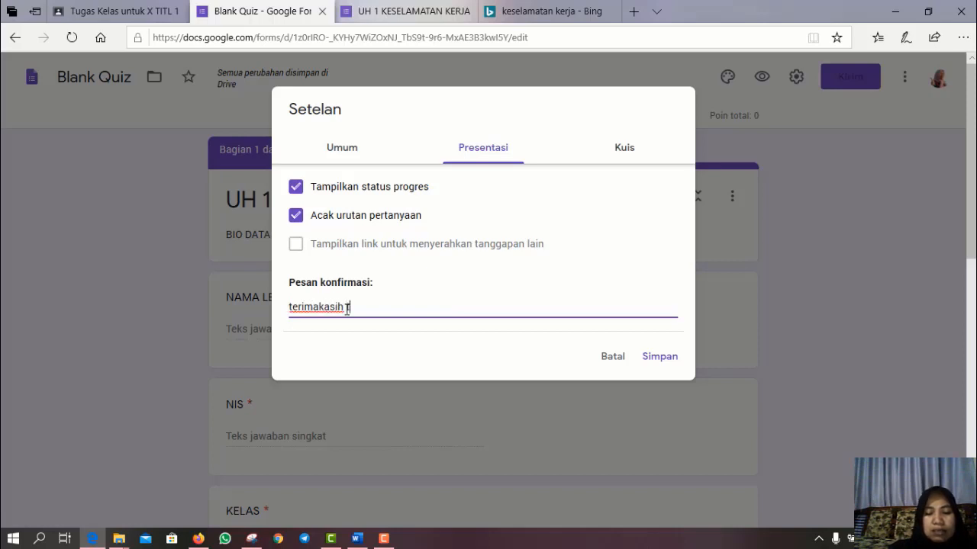
text(telah mengikuti)
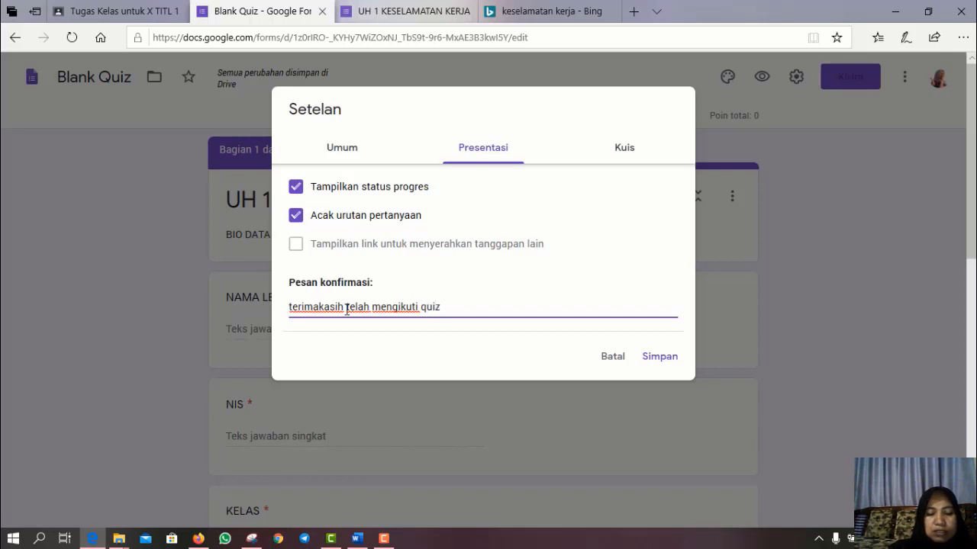
text(quiz kai ini)
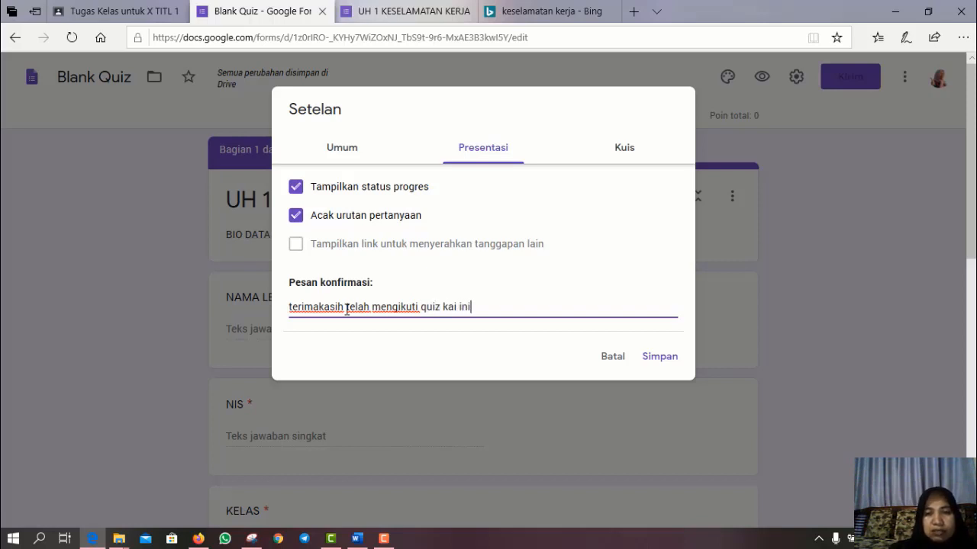
key(BackSpace)
key(BackSpace)
key(BackSpace)
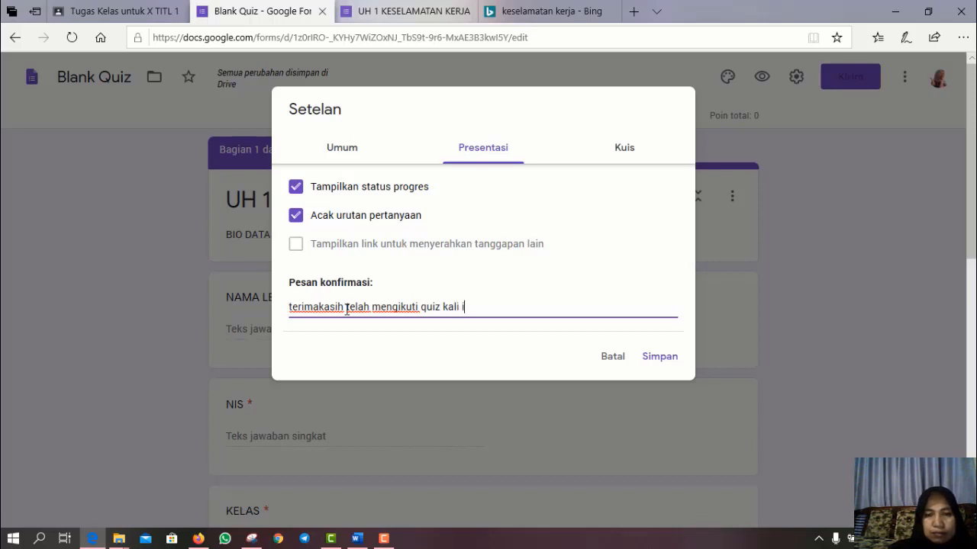
- Hide unanswered questions, correct answers and point values from respondents, then save the settings
click(617, 152)
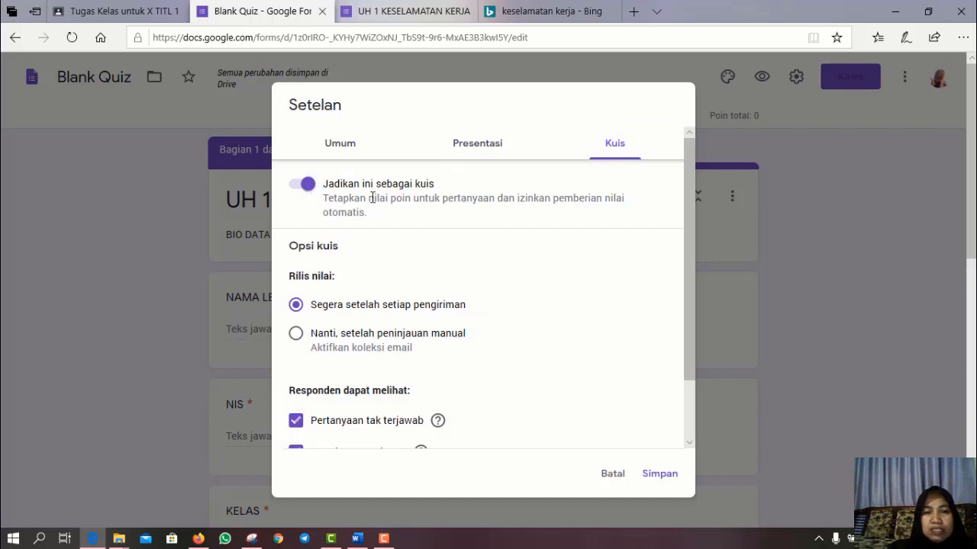
scroll(606, 319, down, 1)
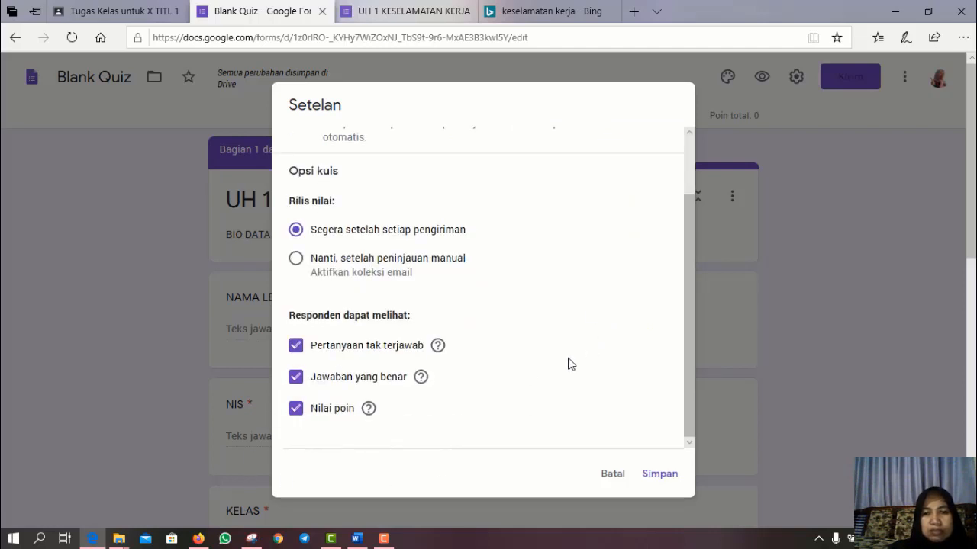
click(296, 348)
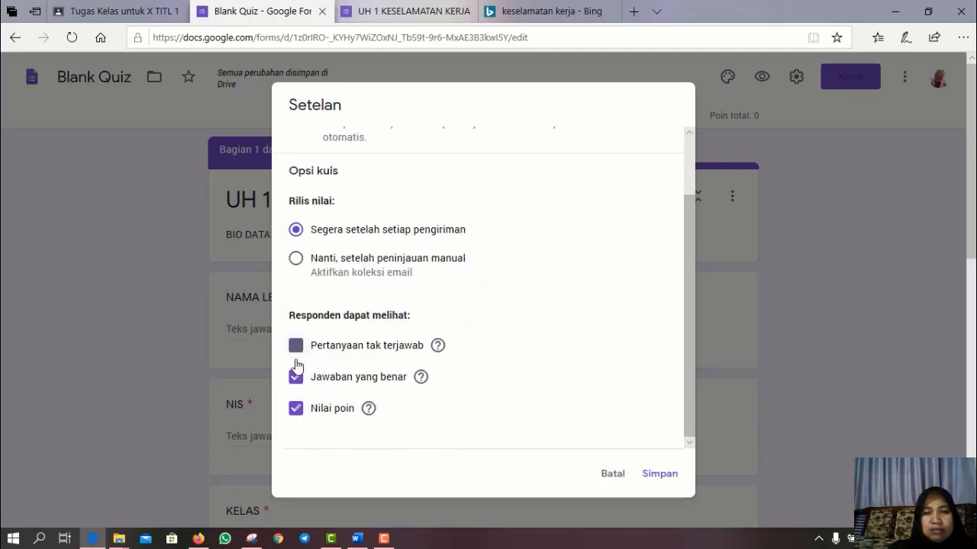
click(295, 378)
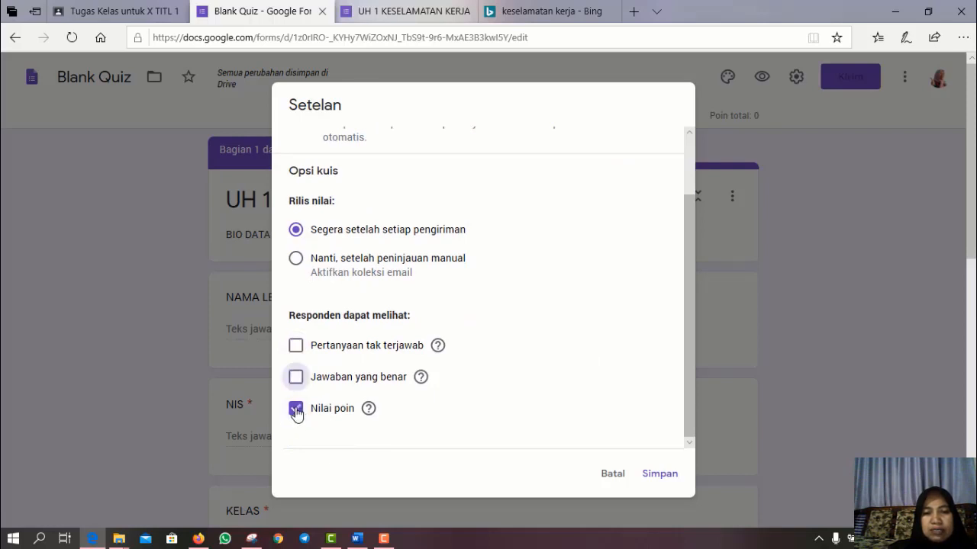
click(304, 409)
scroll(349, 297, up, 1)
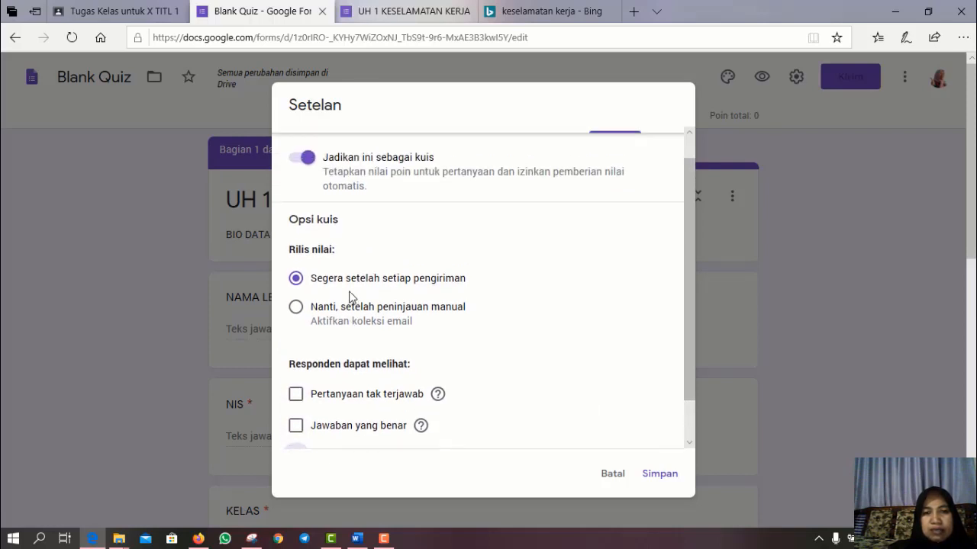
scroll(347, 275, up, 1)
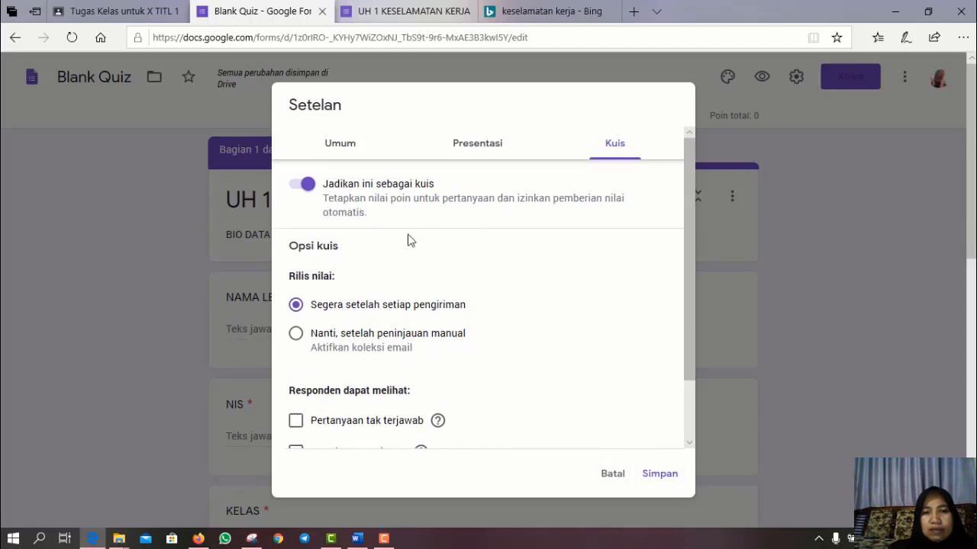
click(653, 484)
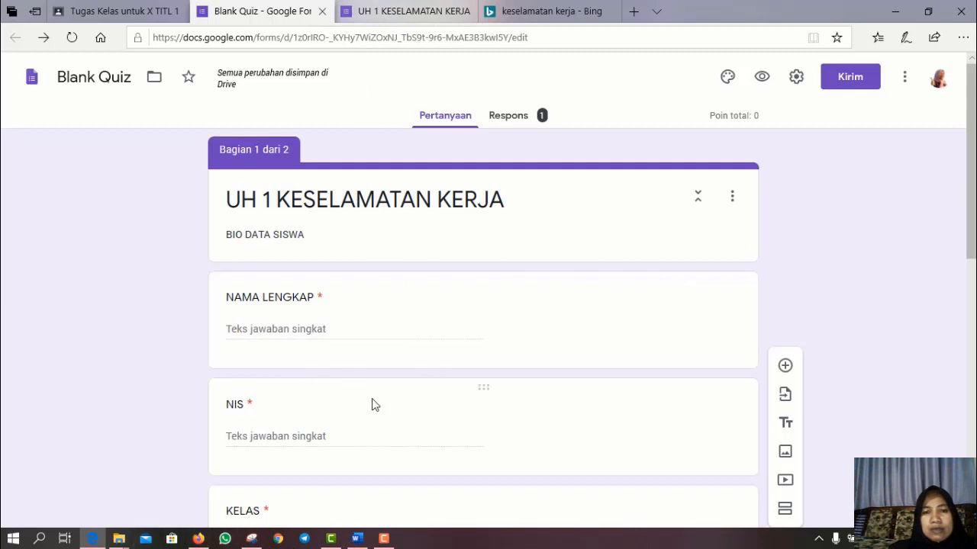
- Set the answer key to 'nomor 1 th 1970', worth 100 points
scroll(373, 403, down, 8)
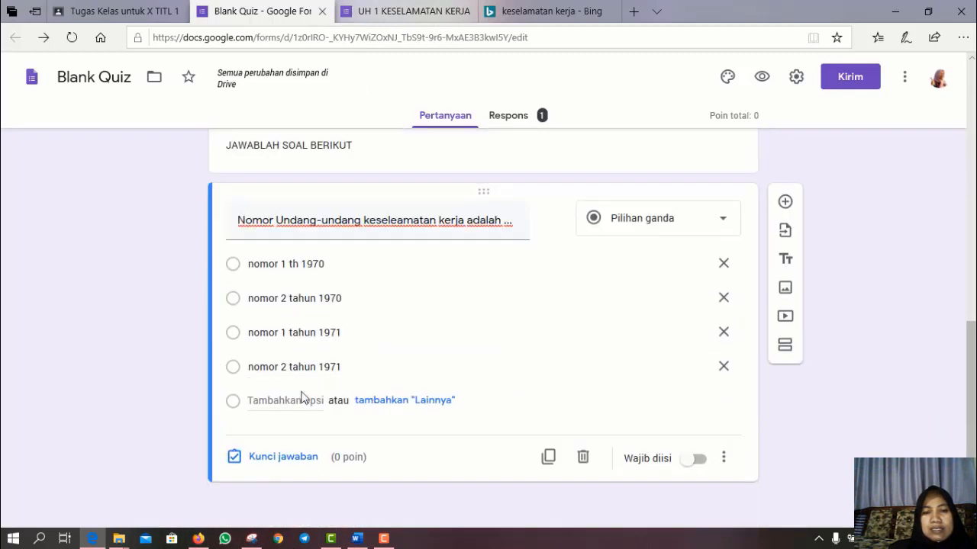
click(282, 469)
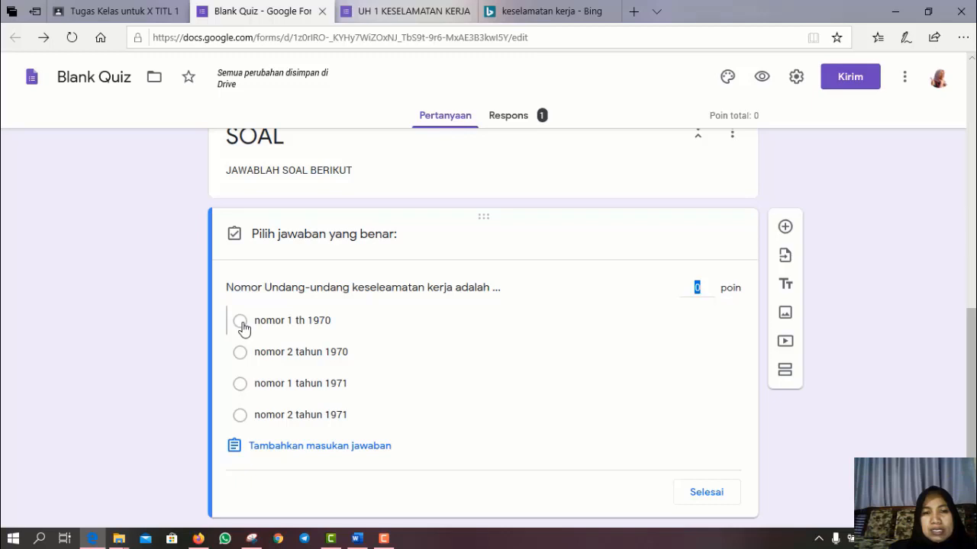
click(241, 324)
click(694, 288)
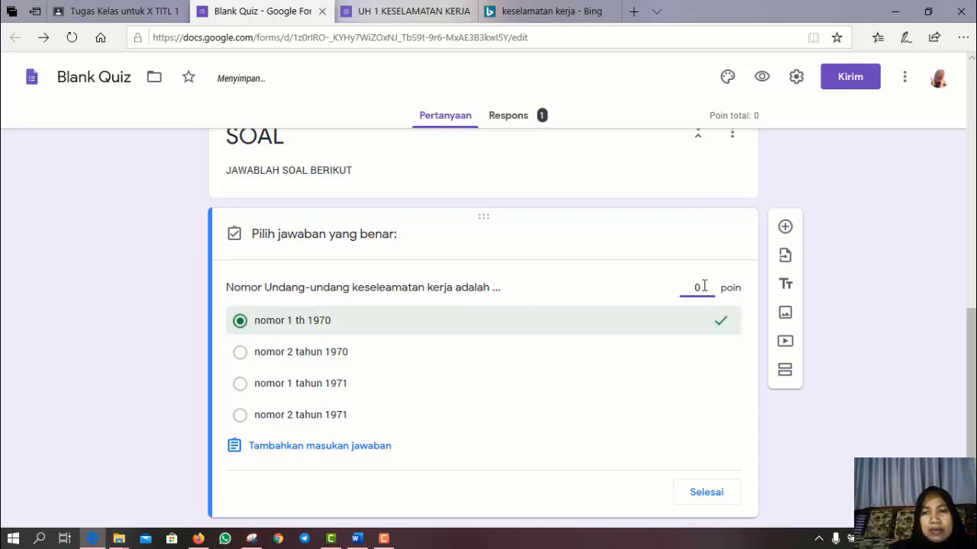
drag(687, 288, 711, 294)
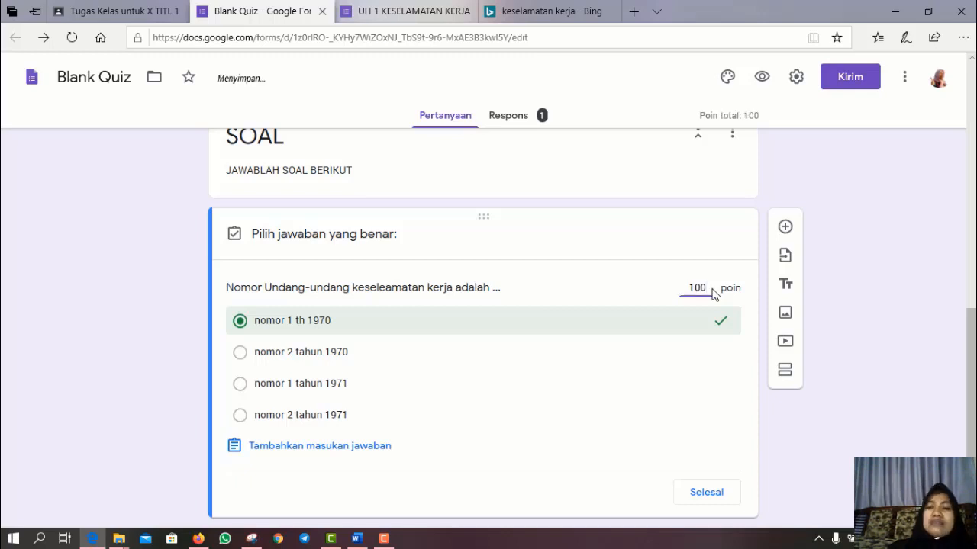
click(649, 392)
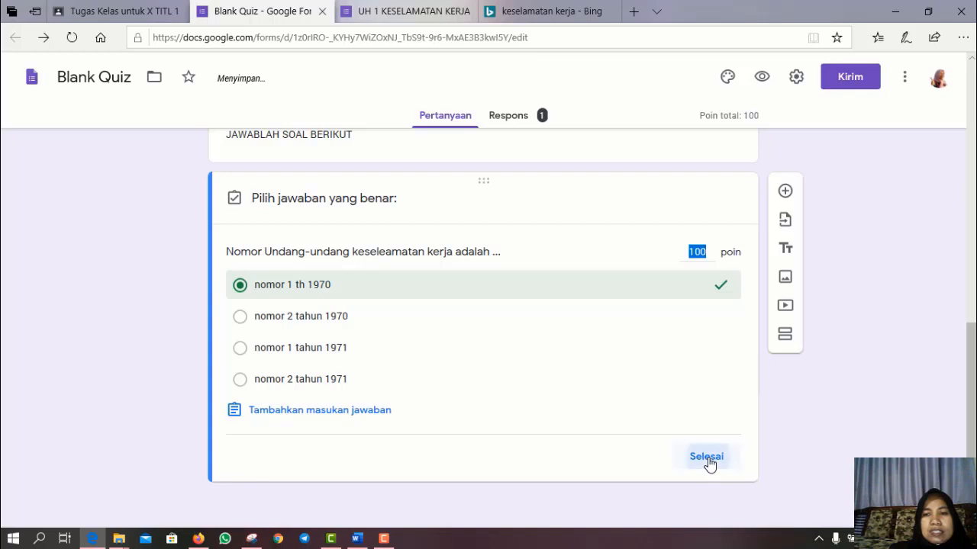
click(706, 457)
scroll(79, 102, up, 10)
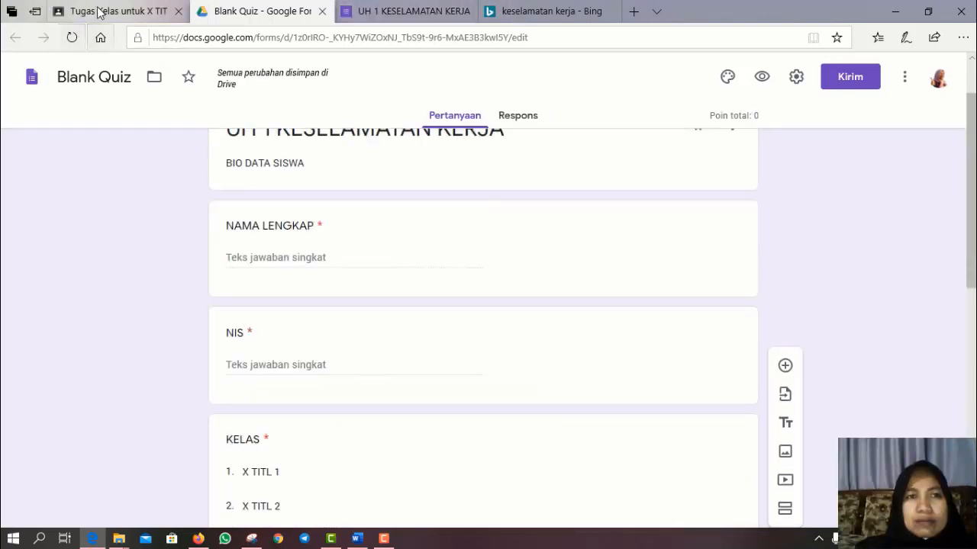
- Assign the drafted D.1 UH 1 keselamatan kerja quiz to class X TITL 1 in Classroom
click(99, 10)
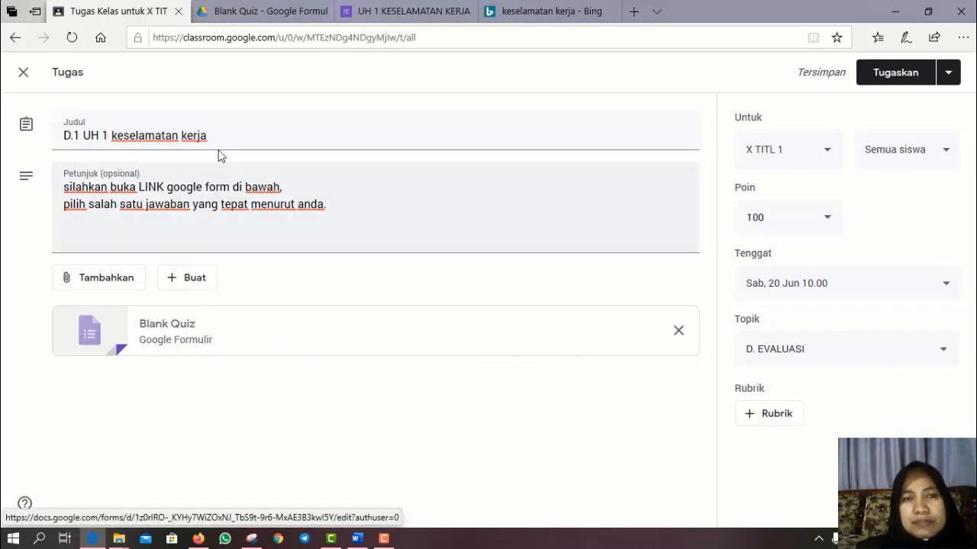
click(894, 79)
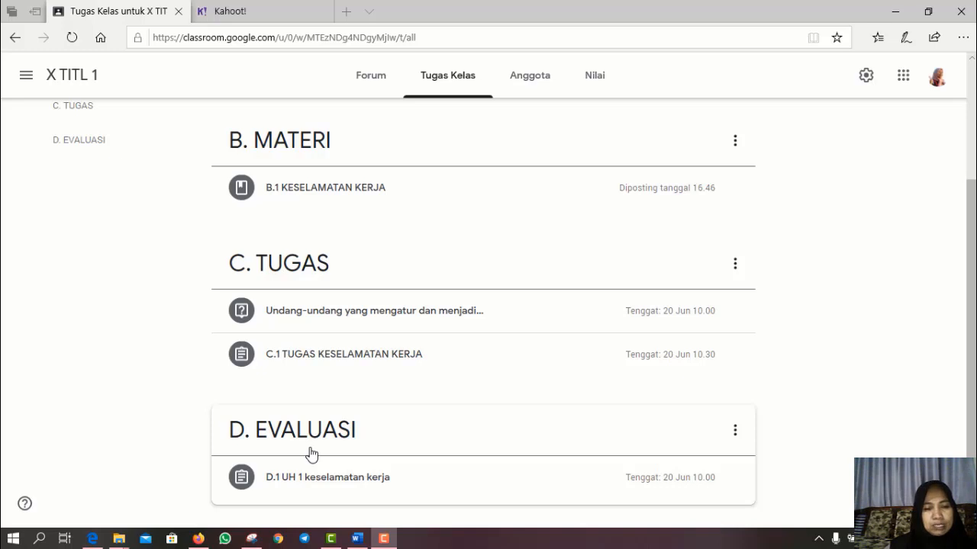
- In Kahoot!, open the Keselamatan Kerja kahoot and bring up its play options
click(245, 18)
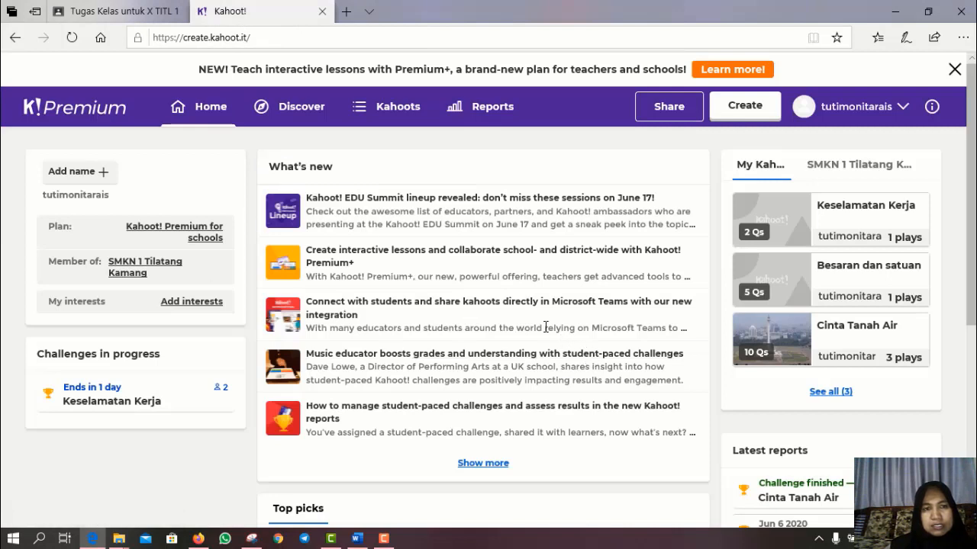
click(862, 223)
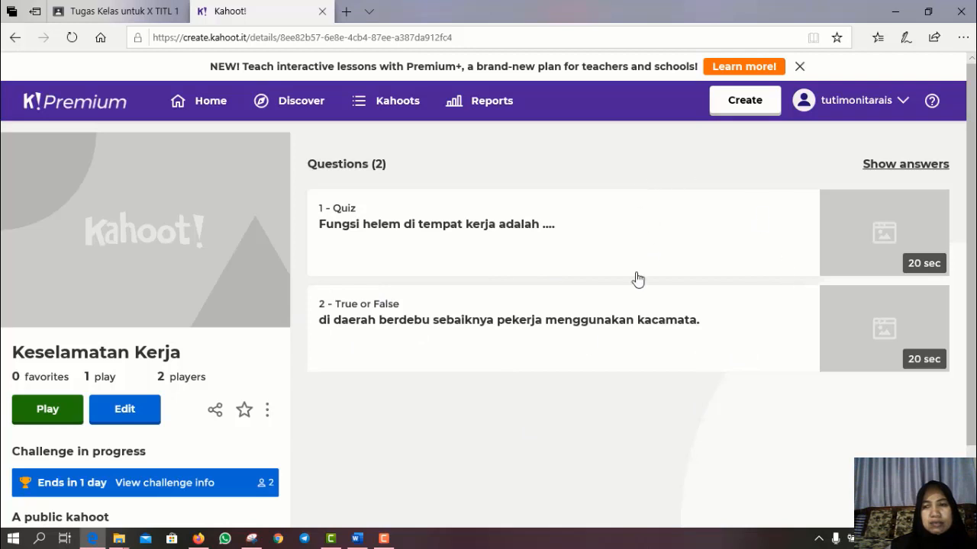
click(124, 412)
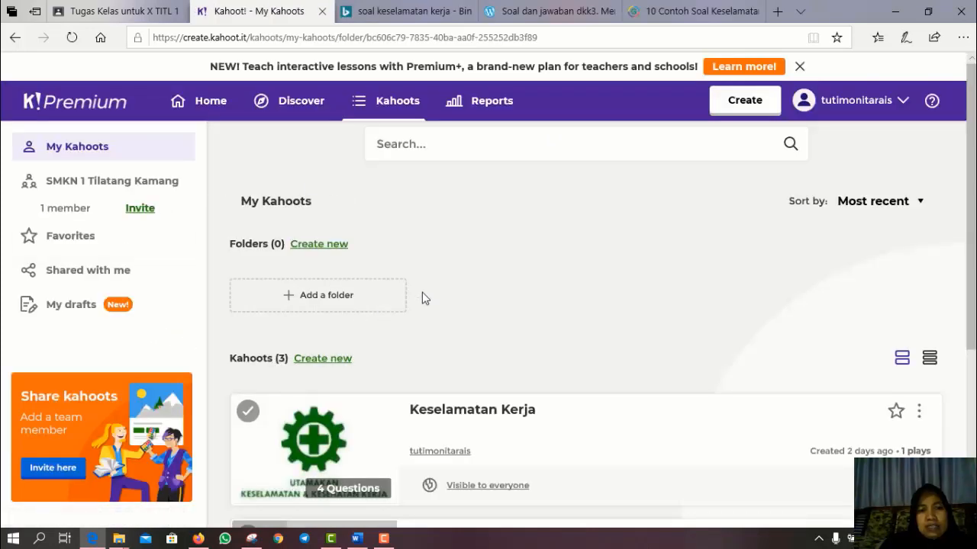
scroll(425, 299, down, 3)
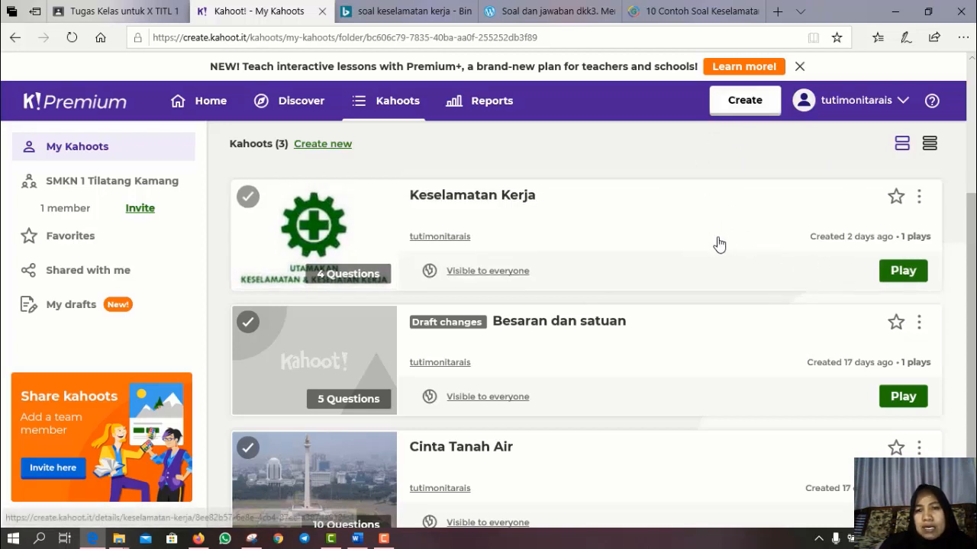
click(903, 273)
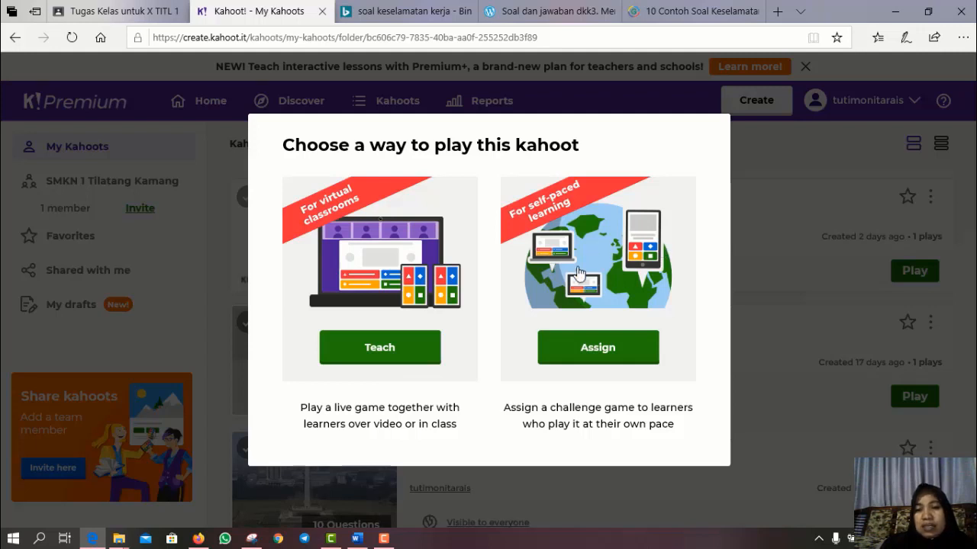
- Start a new Keselamatan Kerja challenge due Sat 20 Jun at 10:00 AM
click(594, 362)
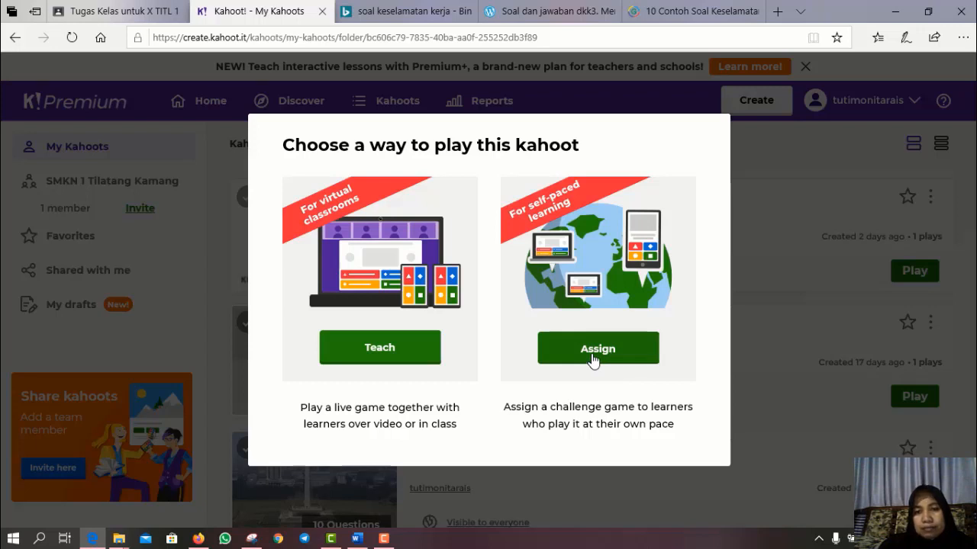
click(594, 360)
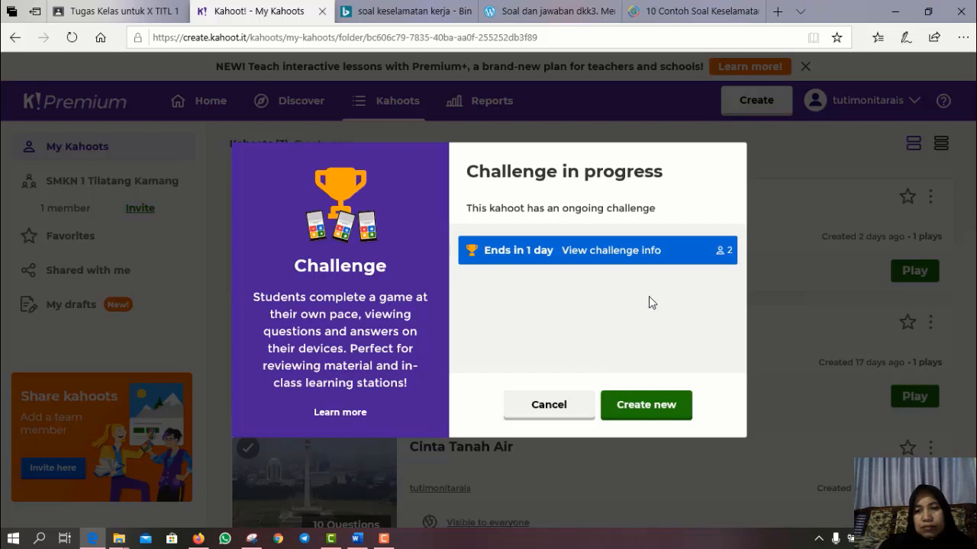
click(647, 408)
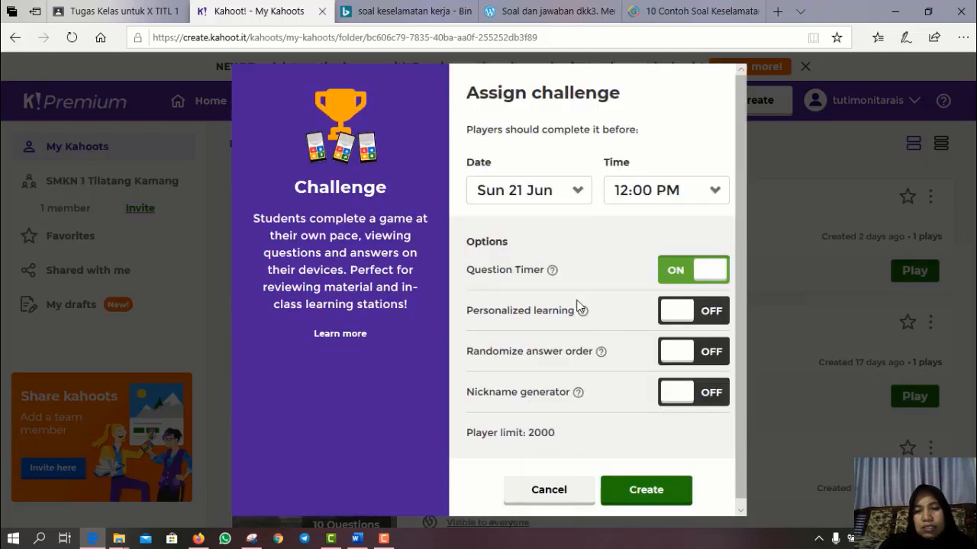
click(582, 193)
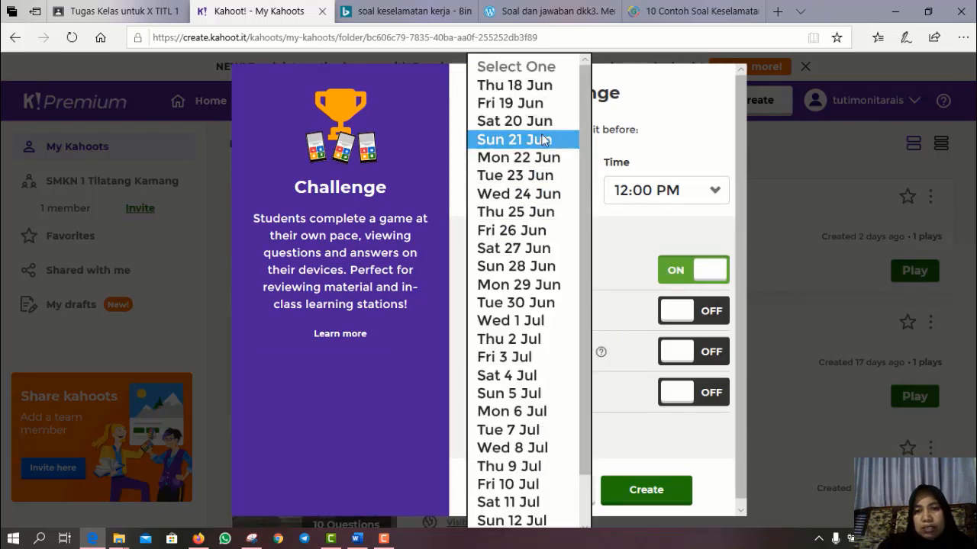
click(532, 122)
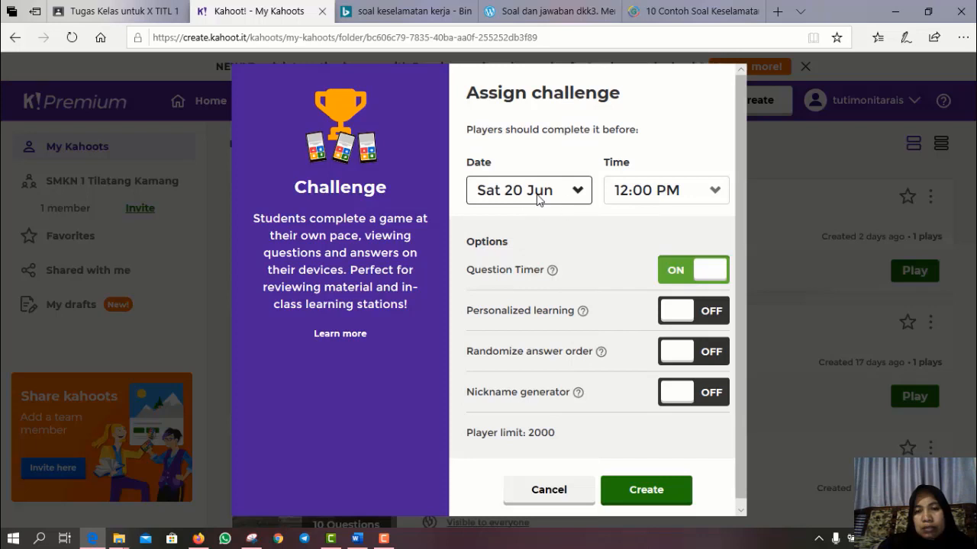
click(719, 197)
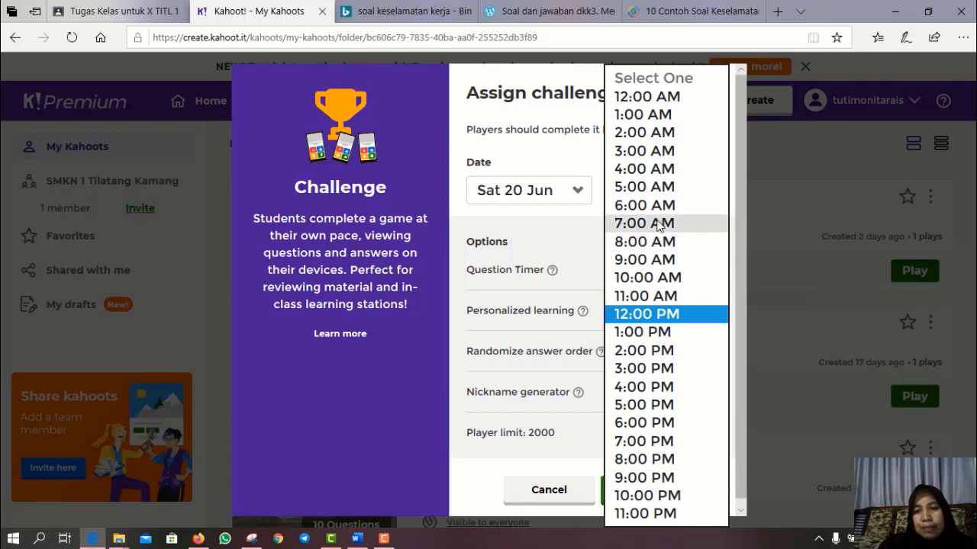
click(646, 280)
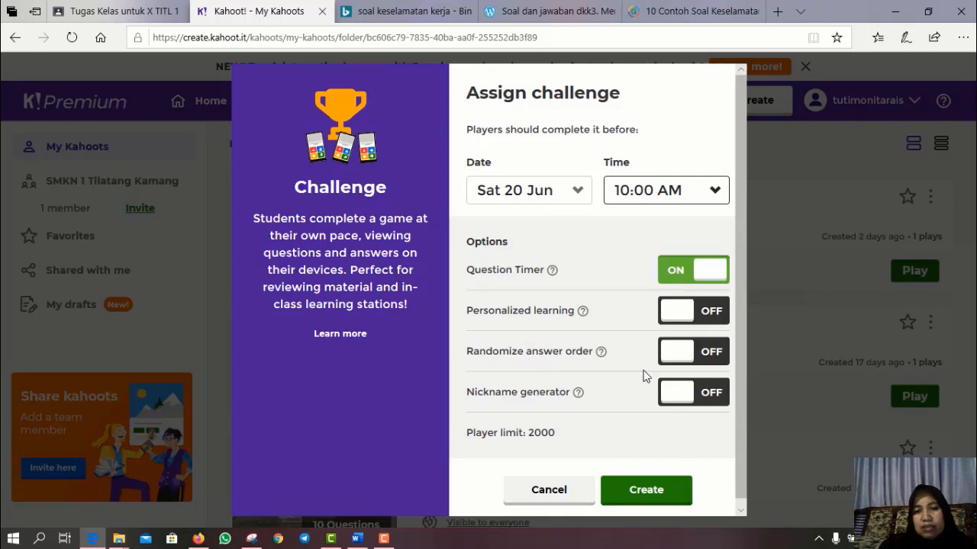
- Turn on randomized answer order and the nickname generator, then create the challenge
click(711, 351)
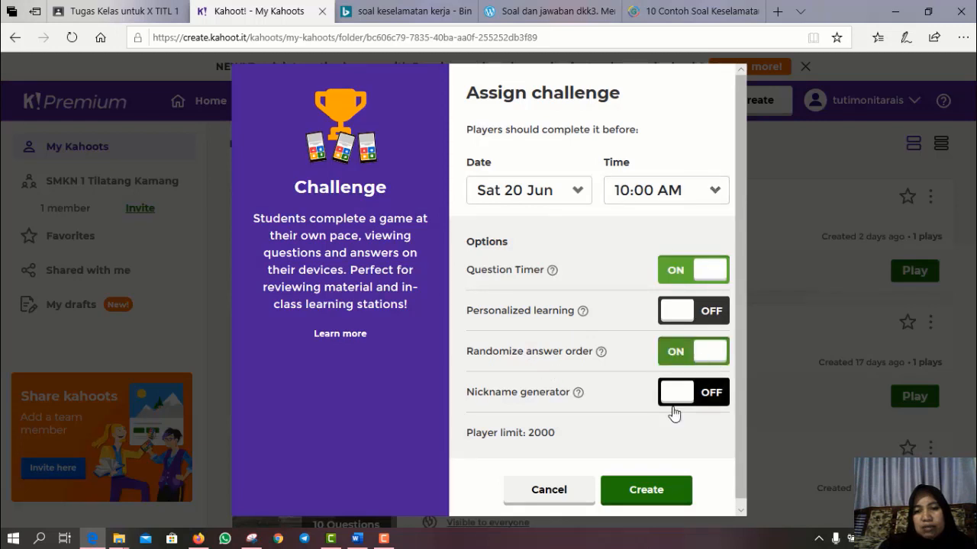
scroll(694, 447, down, 1)
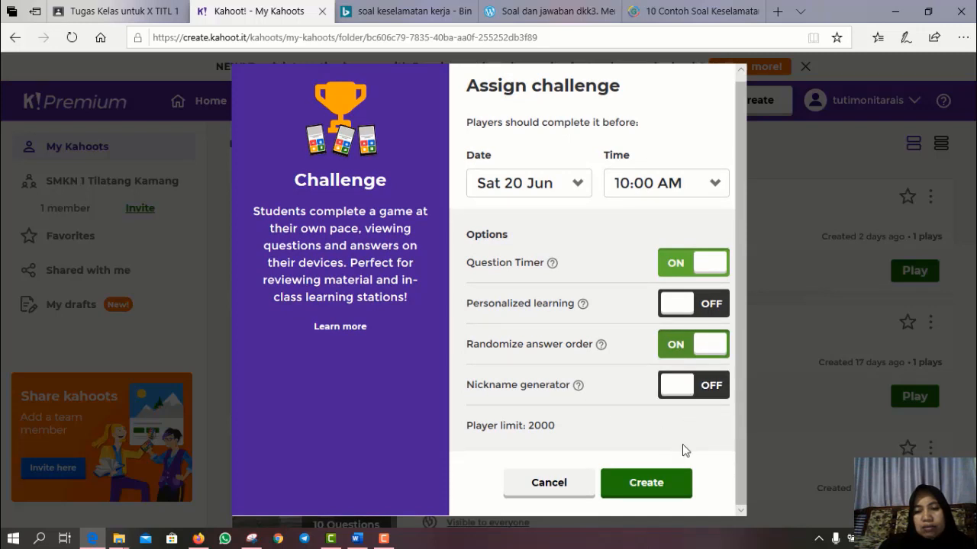
click(690, 396)
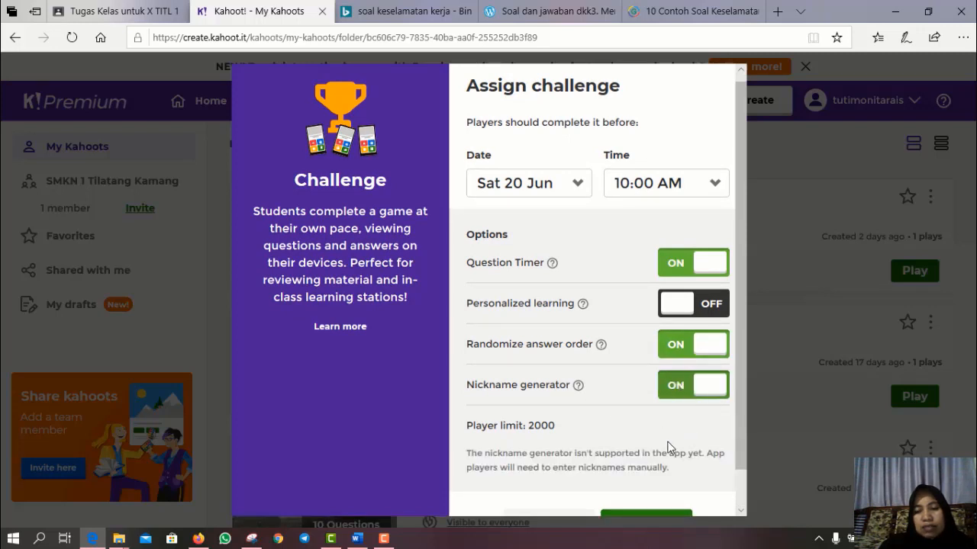
scroll(687, 435, down, 1)
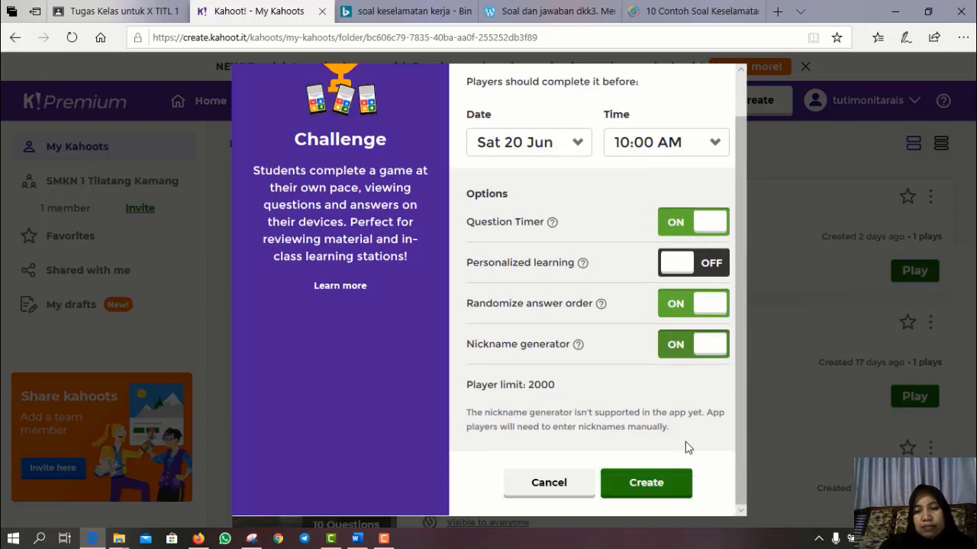
click(664, 486)
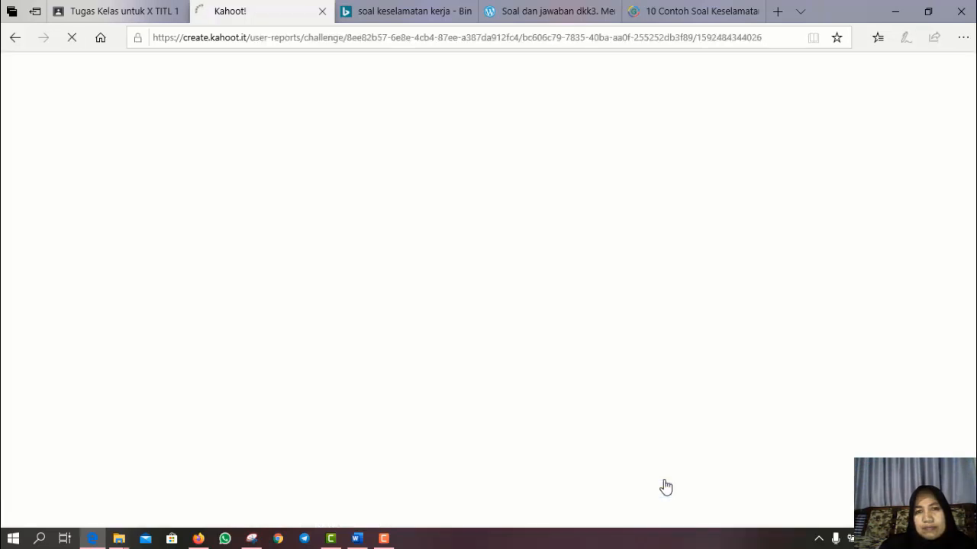
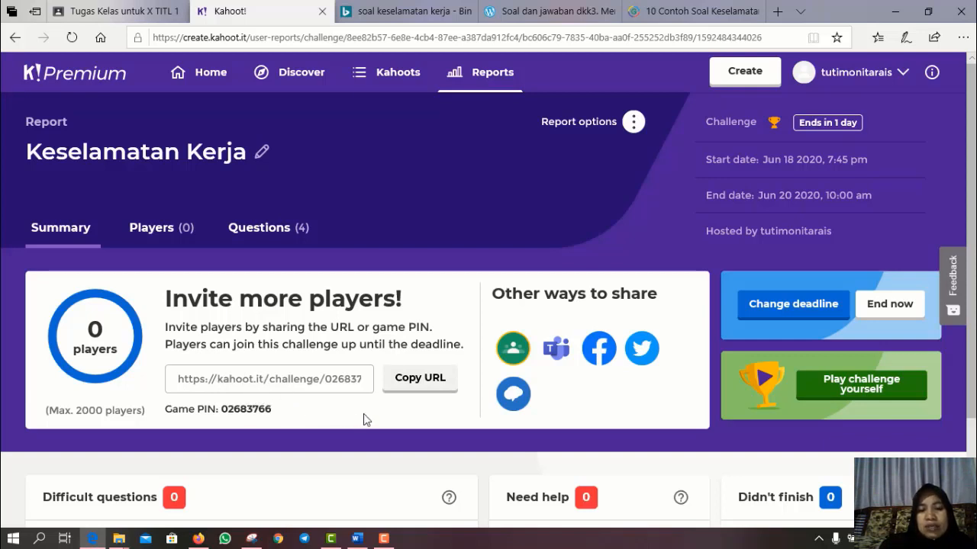
- Copy the Keselamatan Kerja challenge invite link and share it to Google Classroom
click(420, 378)
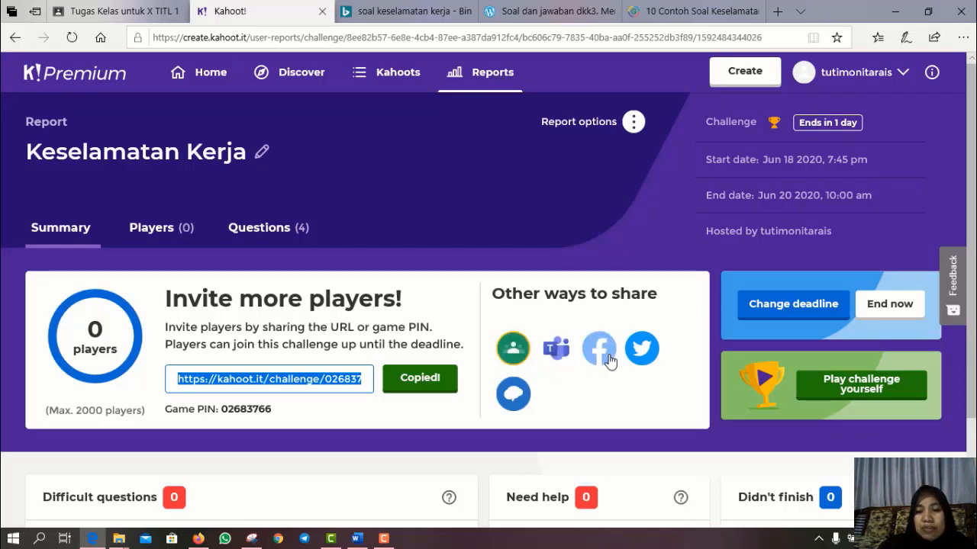
click(514, 354)
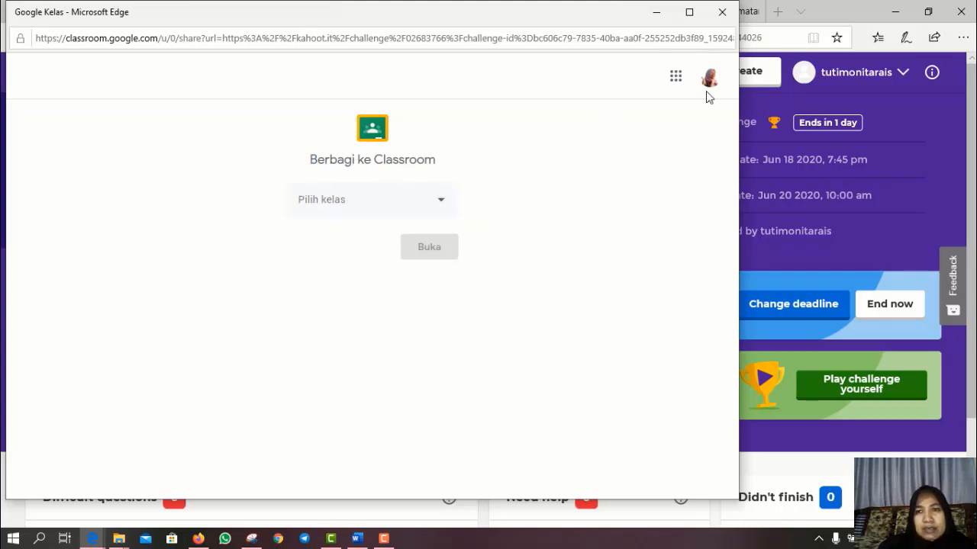
- Share to class X TITL 1 as an Ajukan pertanyaan (question) post and open the form
click(442, 203)
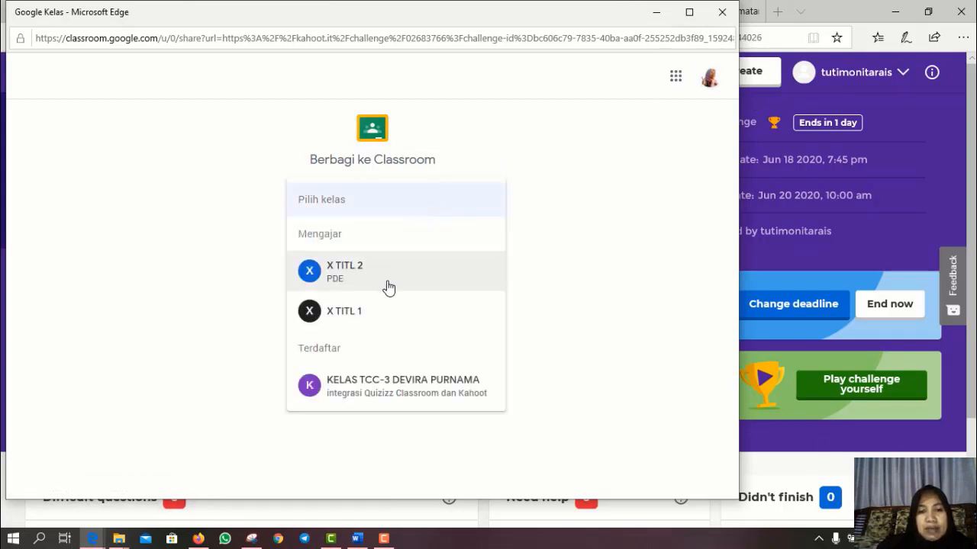
click(381, 320)
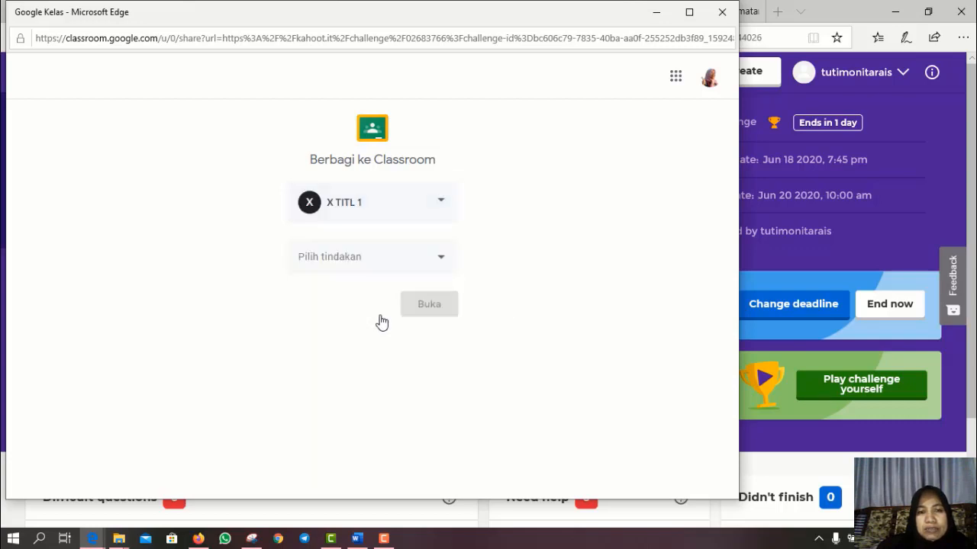
click(446, 263)
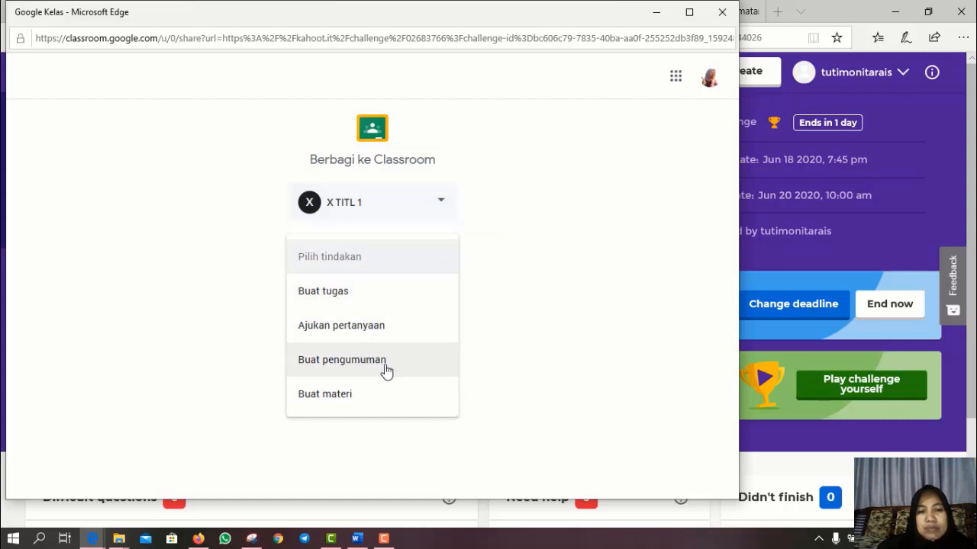
click(369, 299)
click(448, 264)
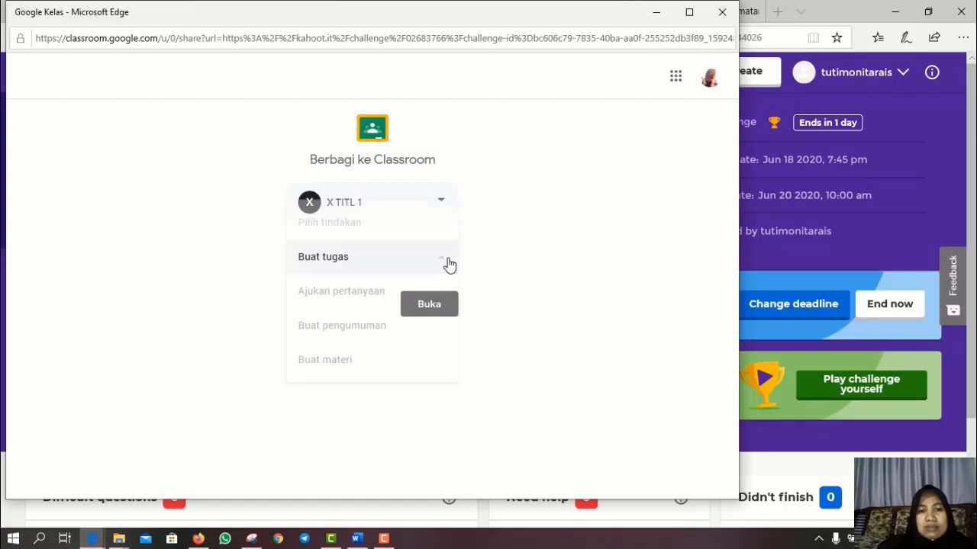
click(449, 263)
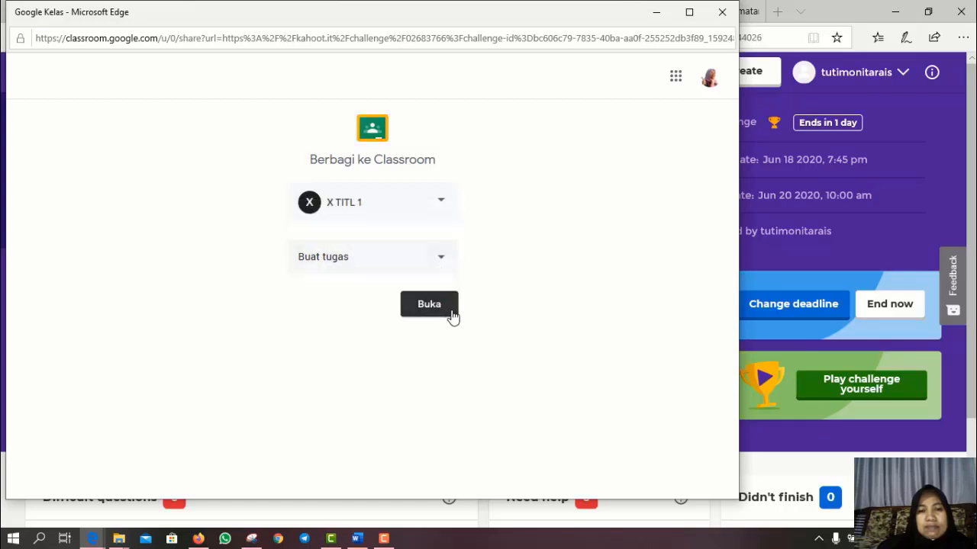
click(446, 264)
click(349, 295)
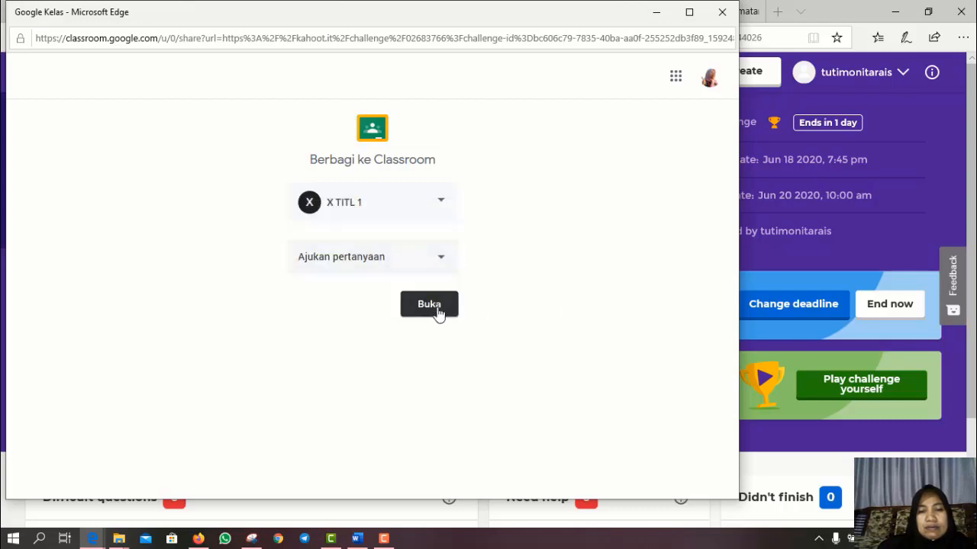
click(428, 305)
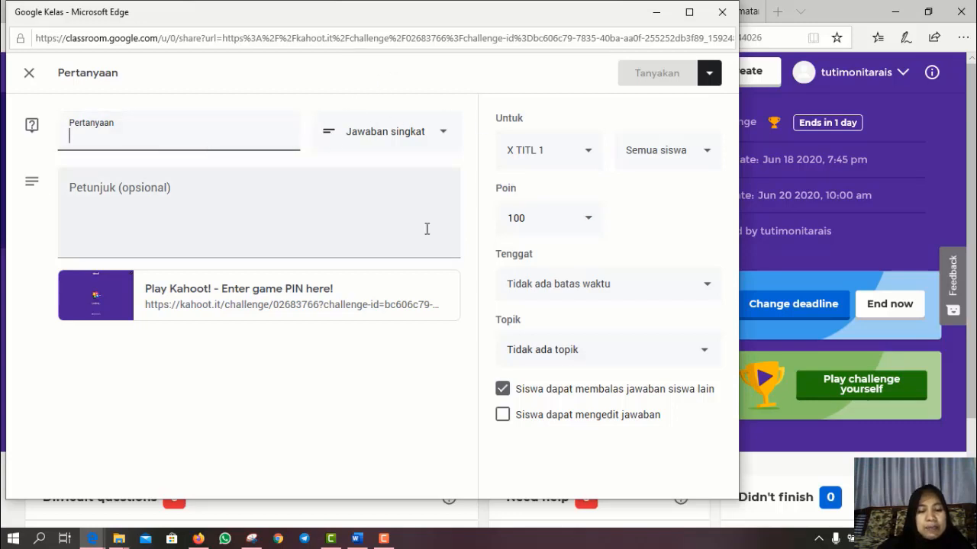
- Enter the question 'Apakah quiz kahootnya sudah dikerjakan ?' with a Jawaban singkat answer type
text(Apakah)
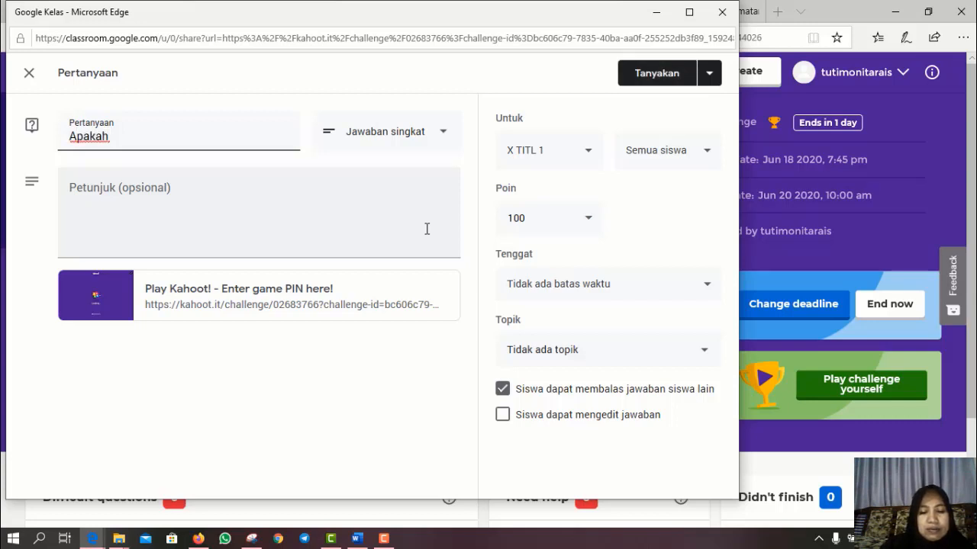
text( quiz kahoot)
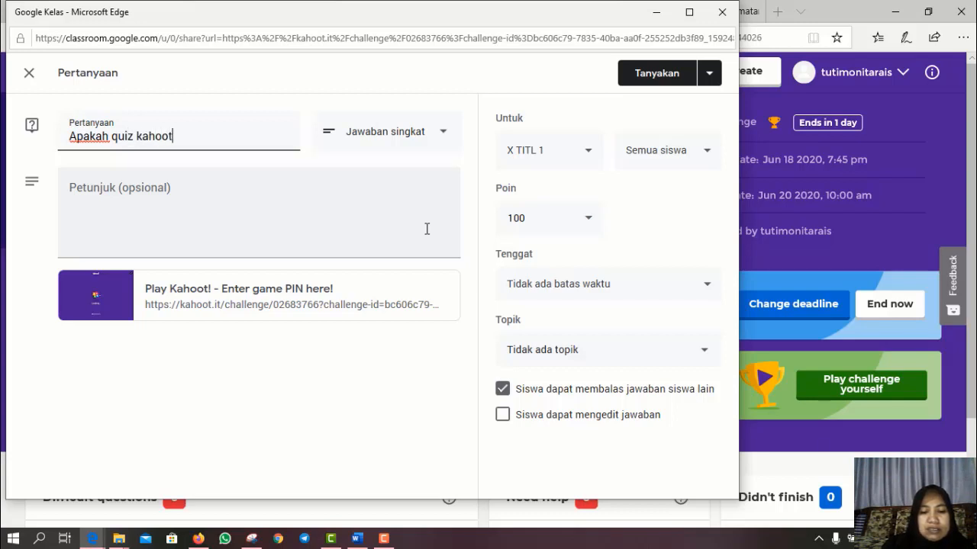
text(nya suda)
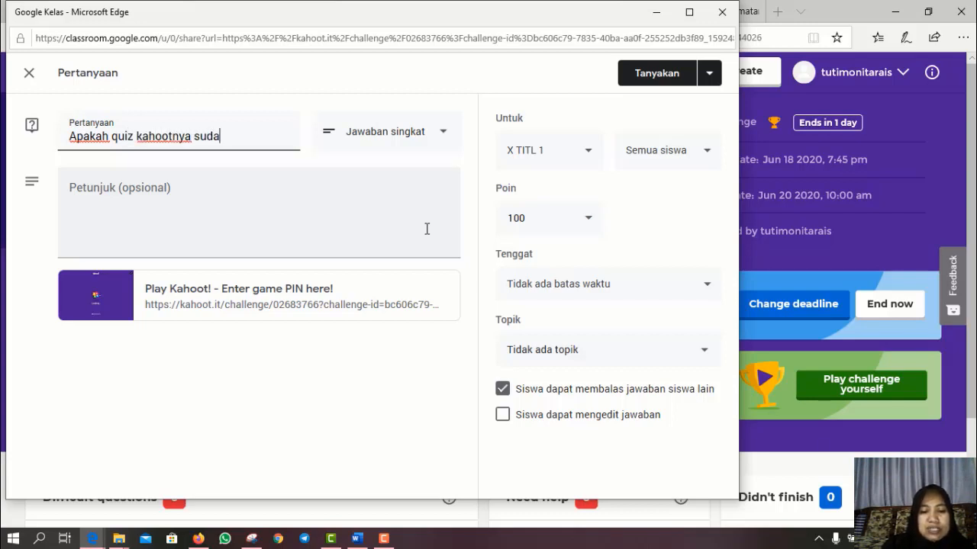
text(h diker)
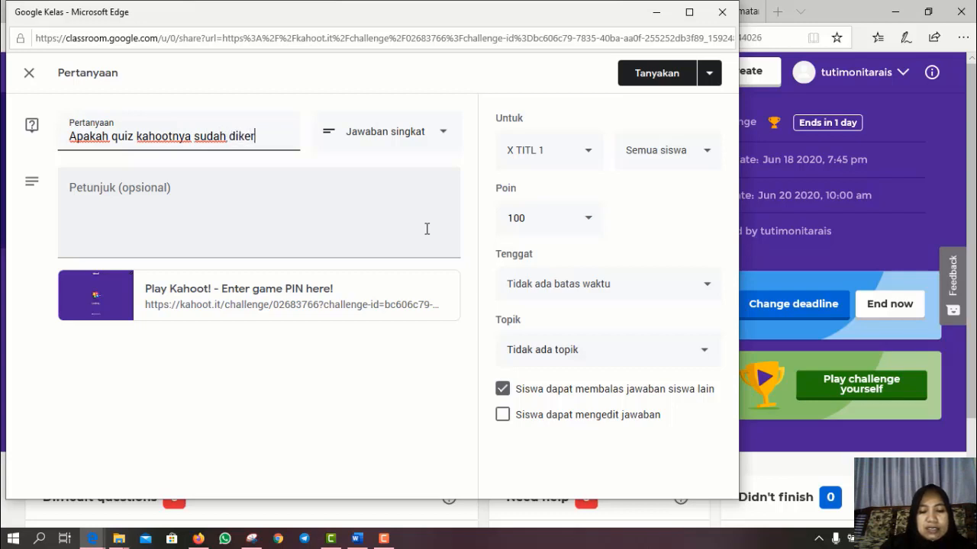
text(jakan)
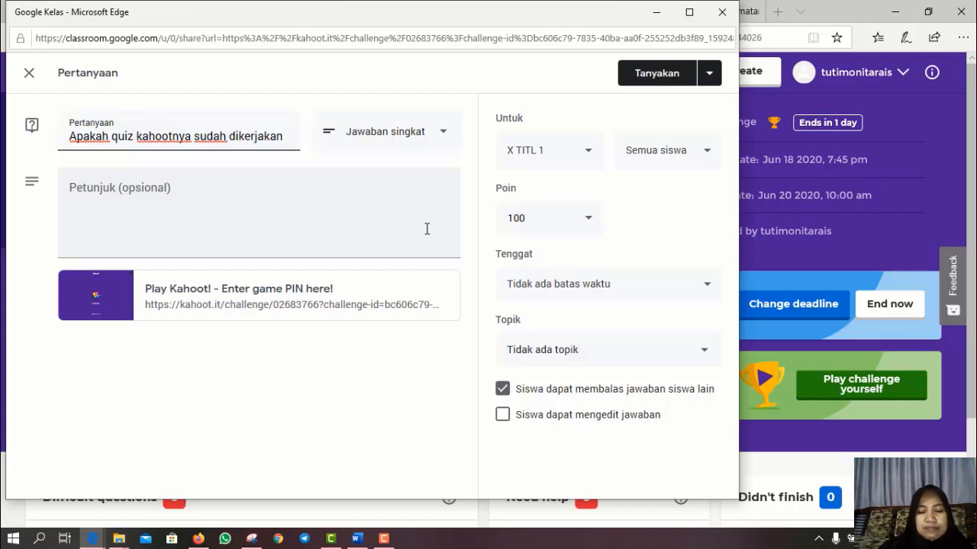
text( ?)
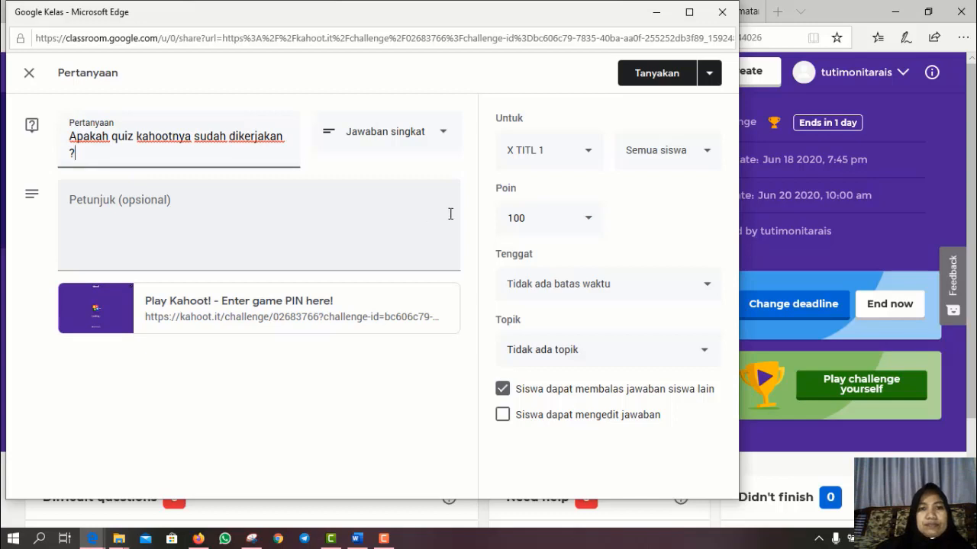
click(444, 136)
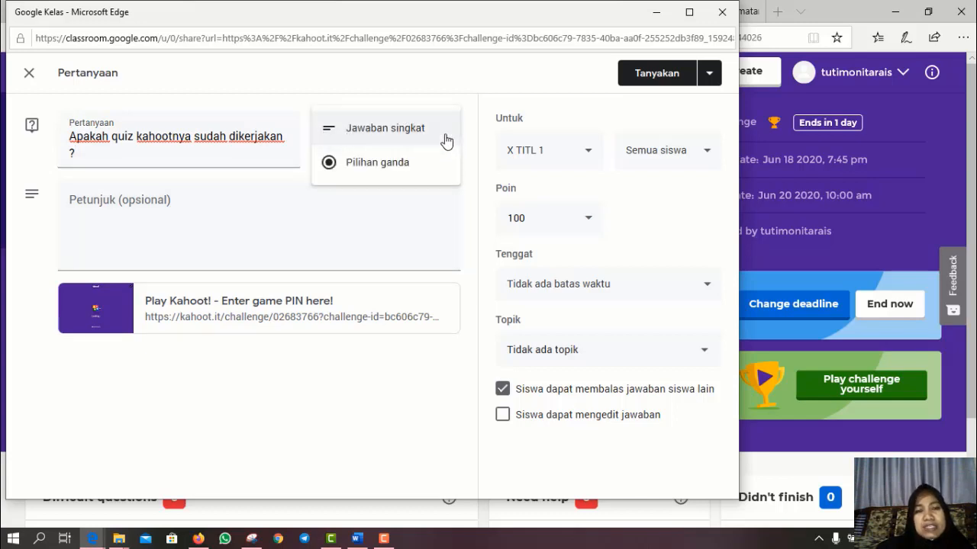
click(405, 135)
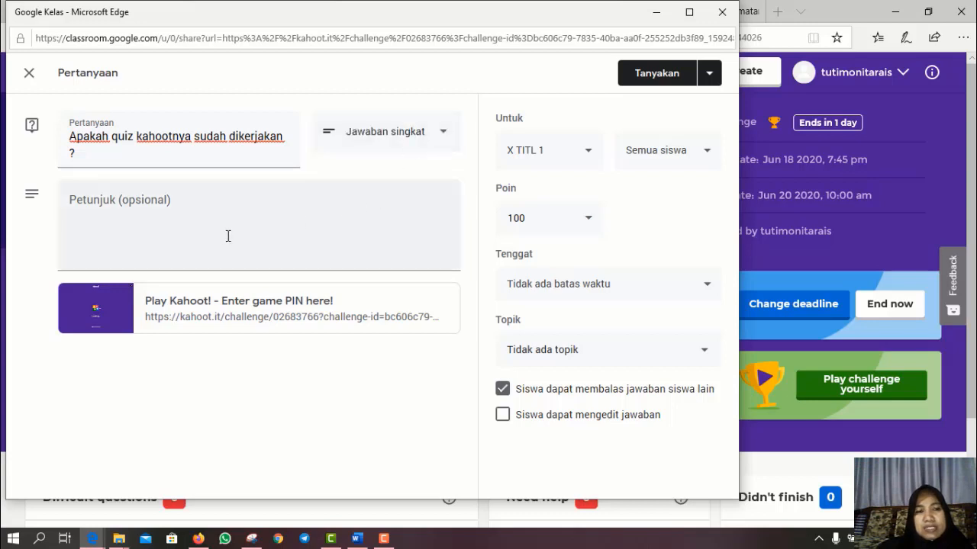
- Write the instructions 'silahkan kerjakan quis pada link Play Kahoot dibawah'
click(108, 229)
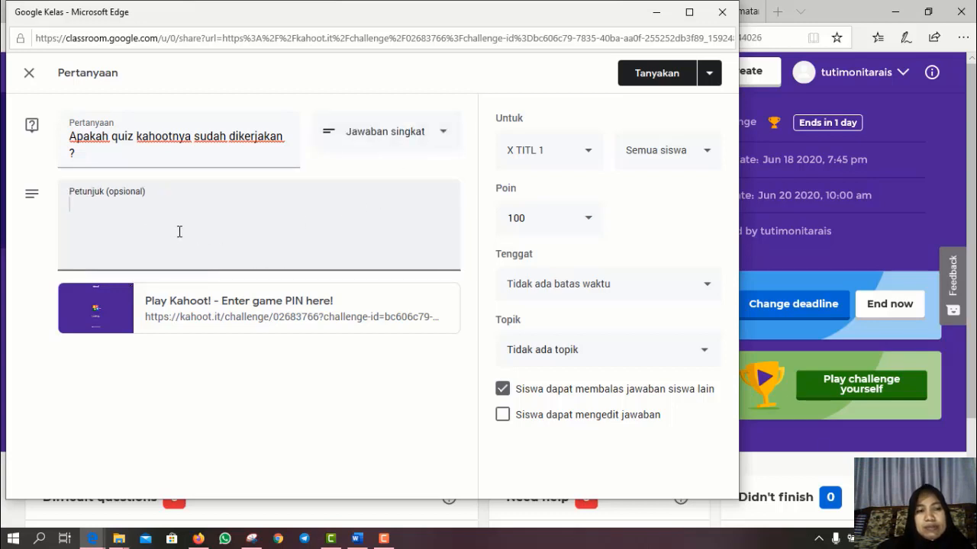
text(sila)
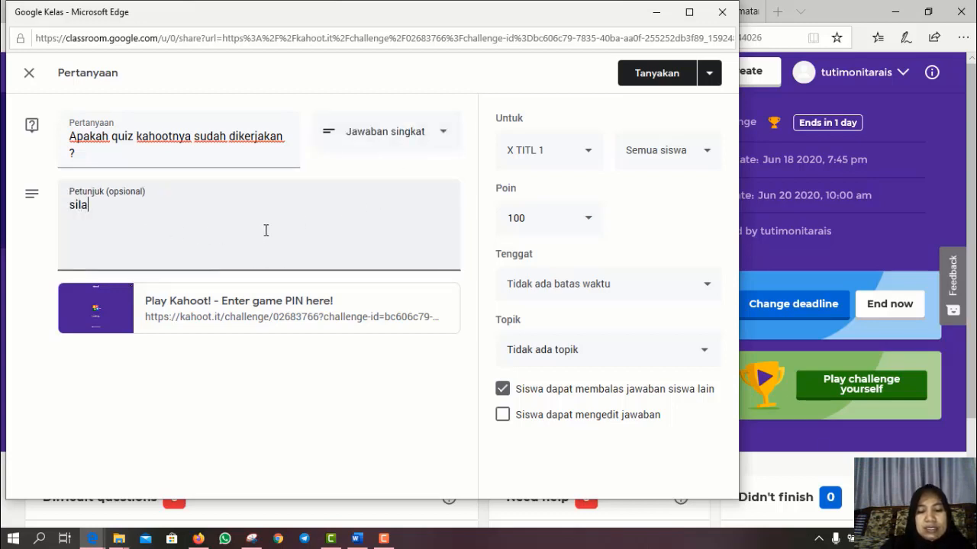
text(hkan )
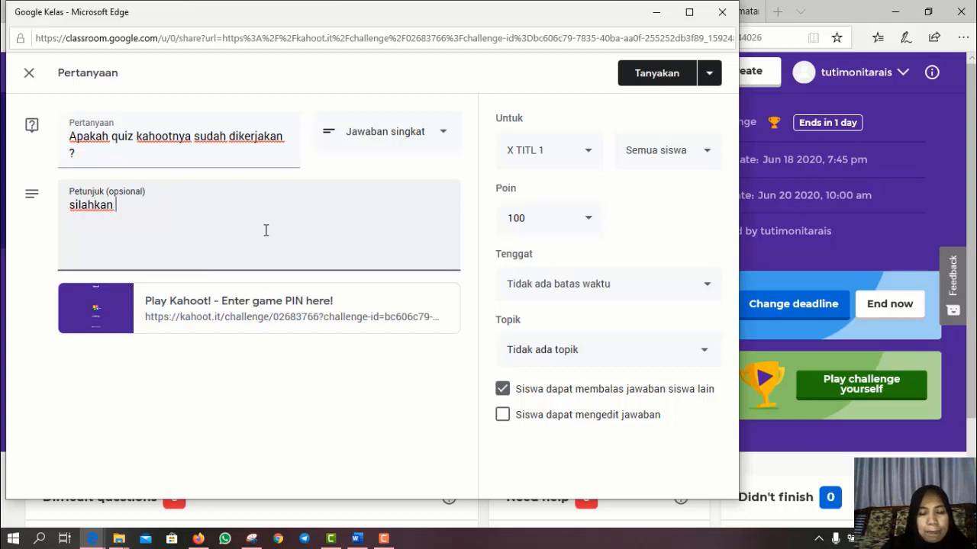
text(kerj)
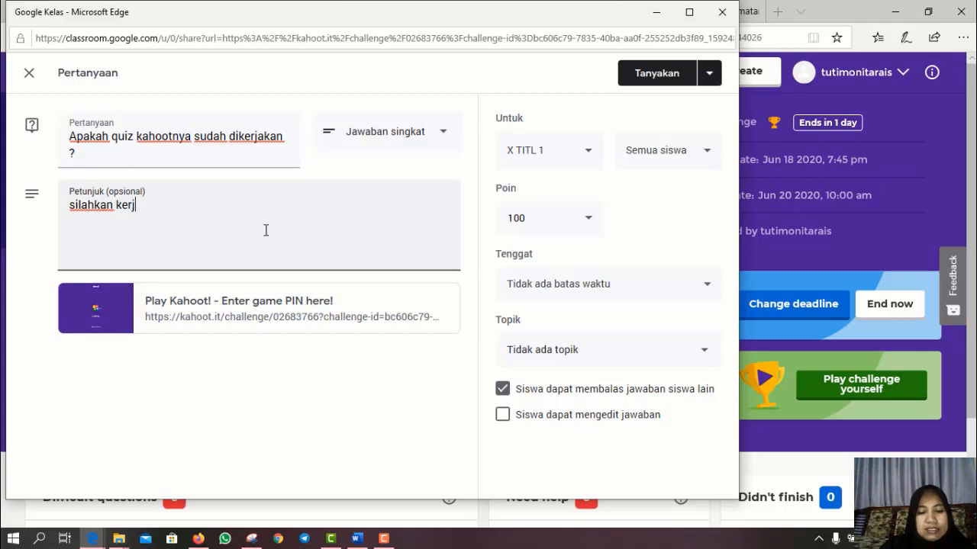
text(akan )
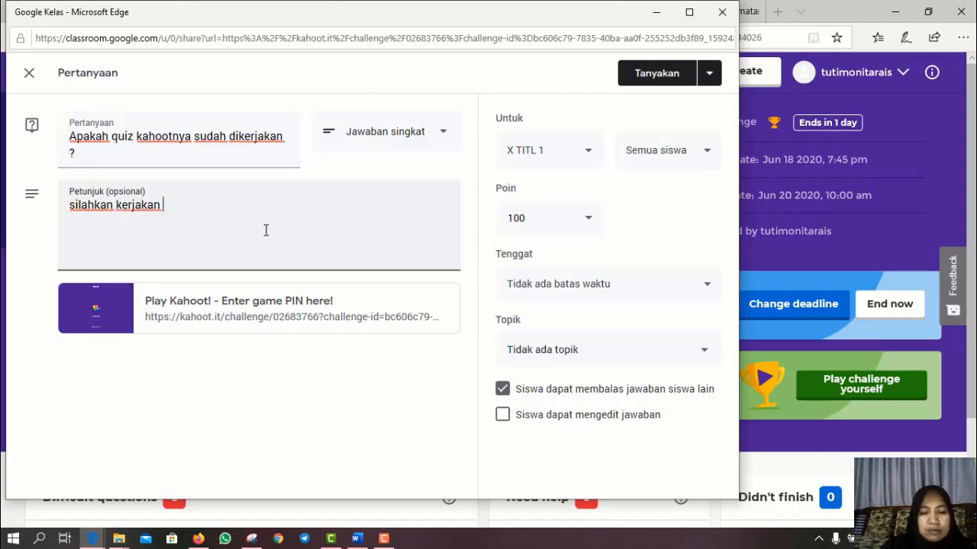
text(qui)
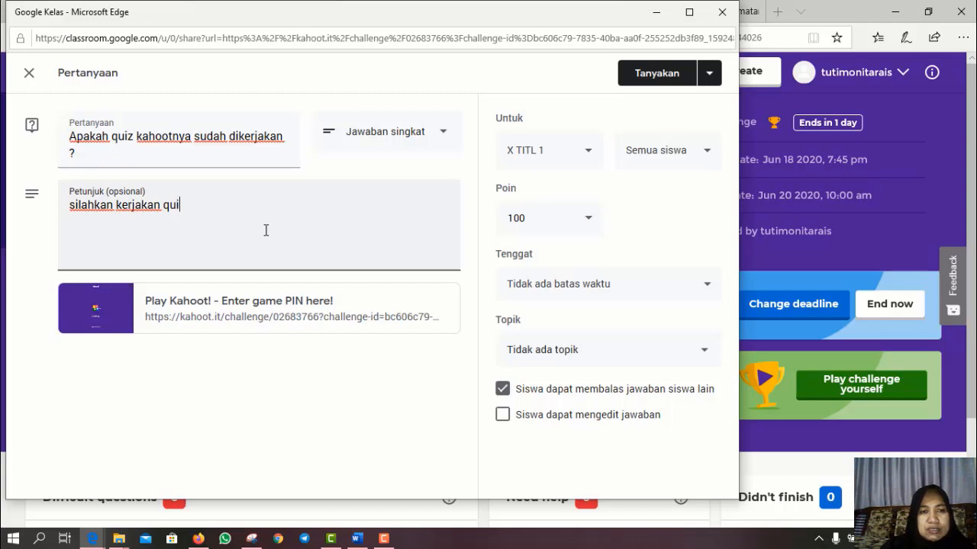
text(s pa)
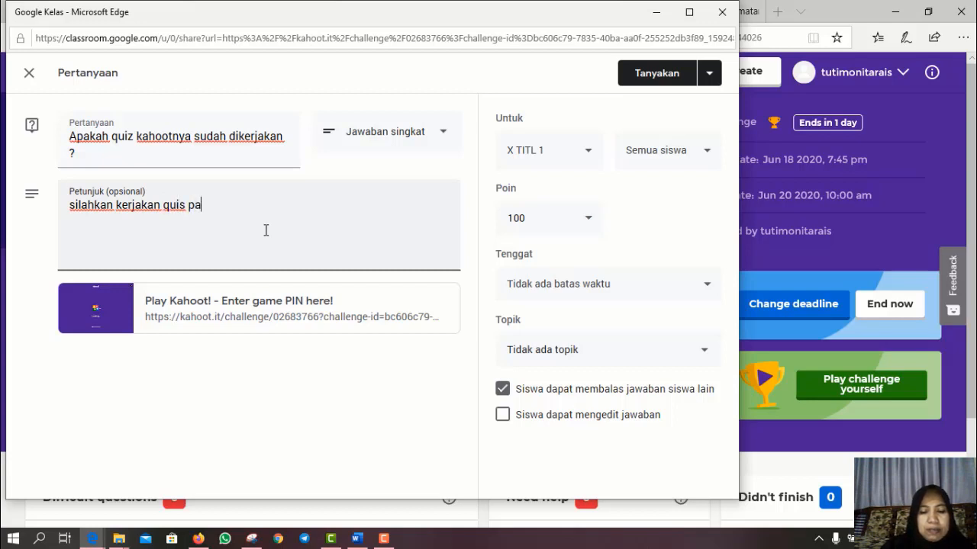
text(da link Pla)
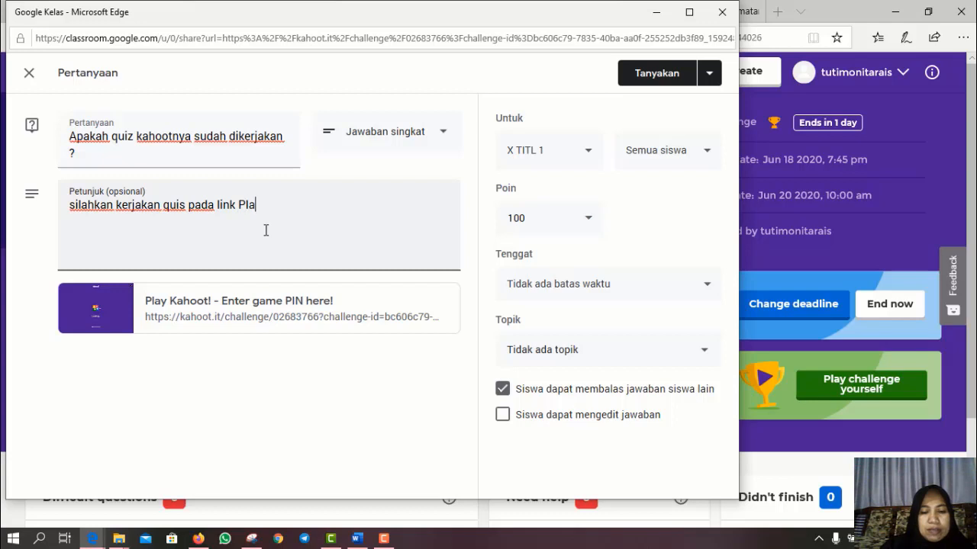
text(y Kah)
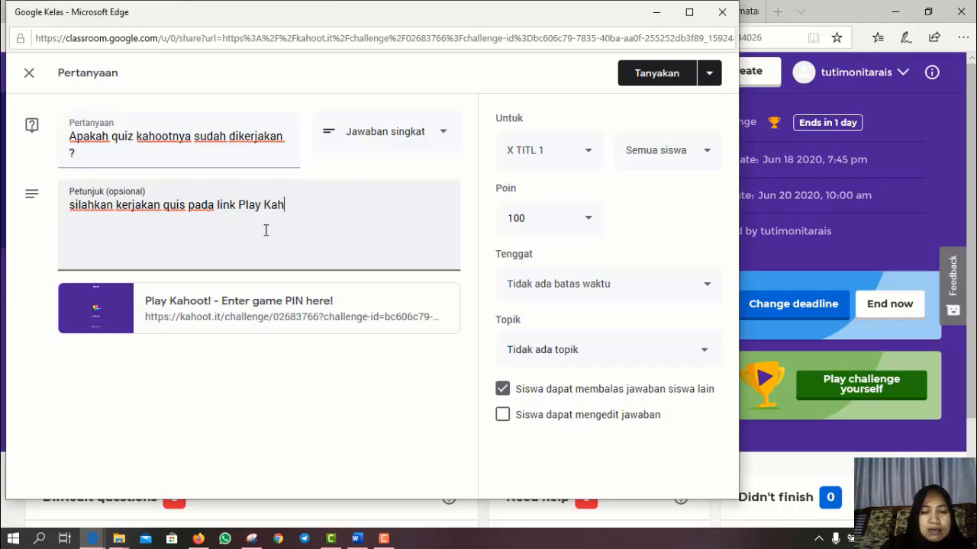
text(oot )
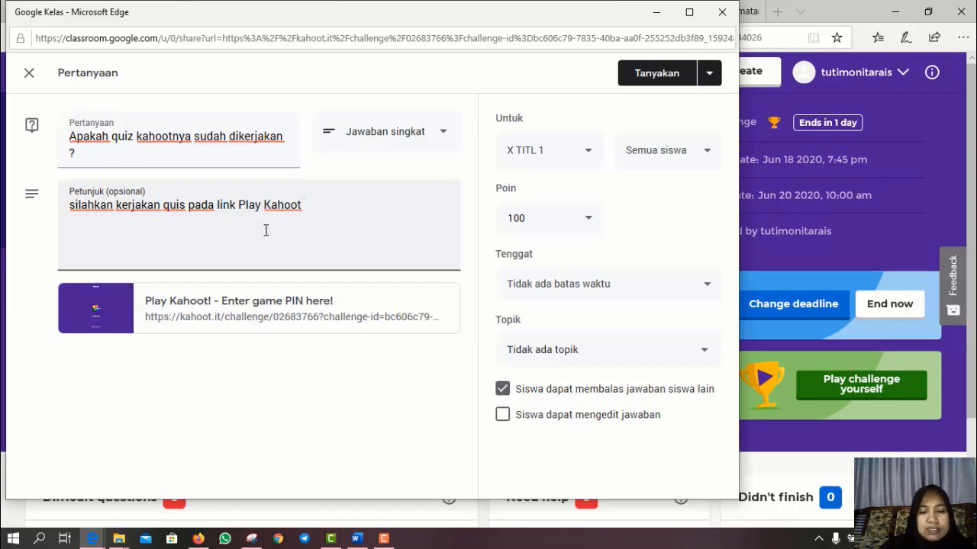
text(dibawah ini)
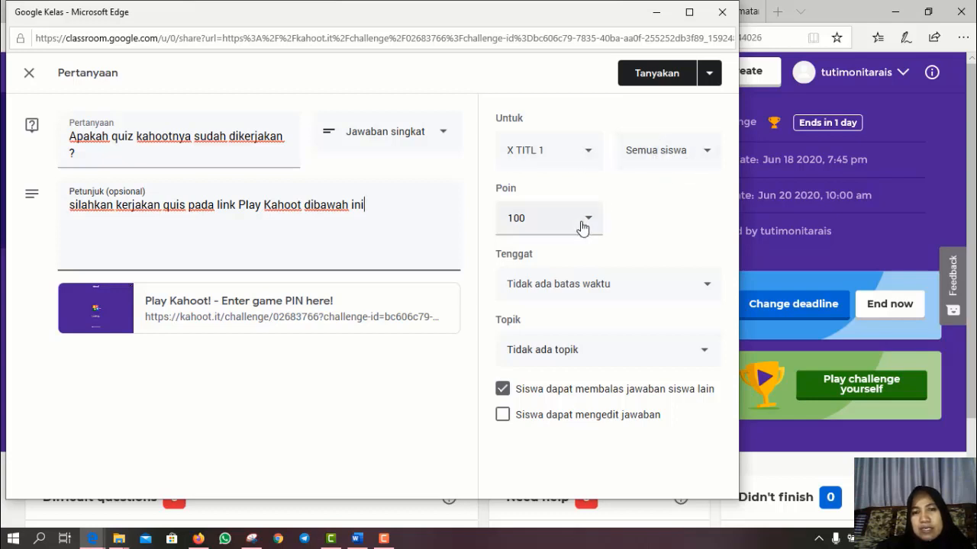
- Set the question's due date to 20 Jun 2020 at 10.00
click(702, 289)
click(646, 343)
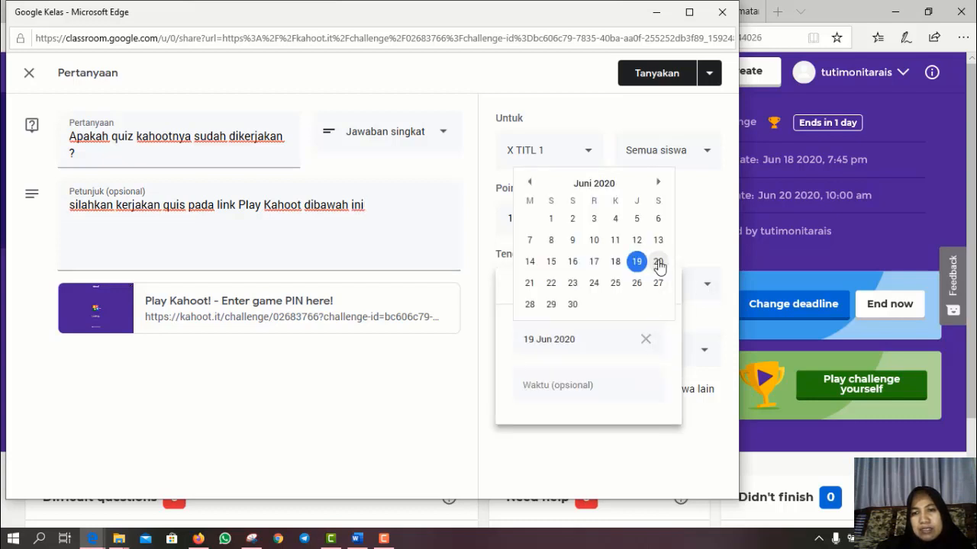
click(658, 262)
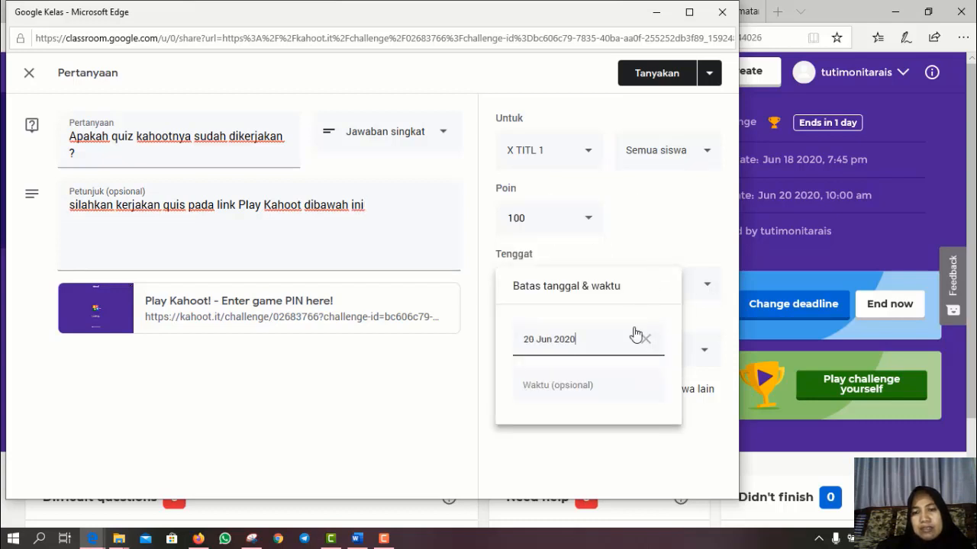
click(653, 393)
text(10)
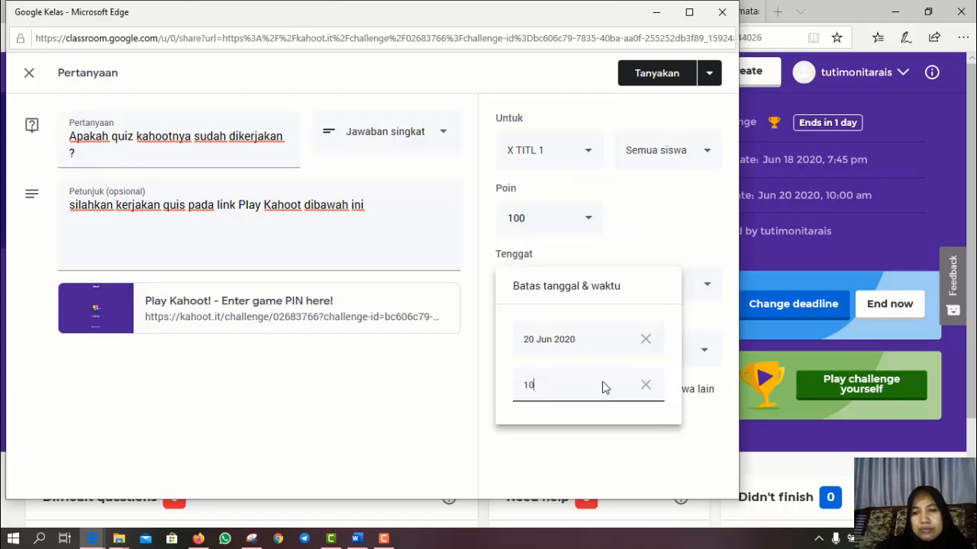
click(701, 376)
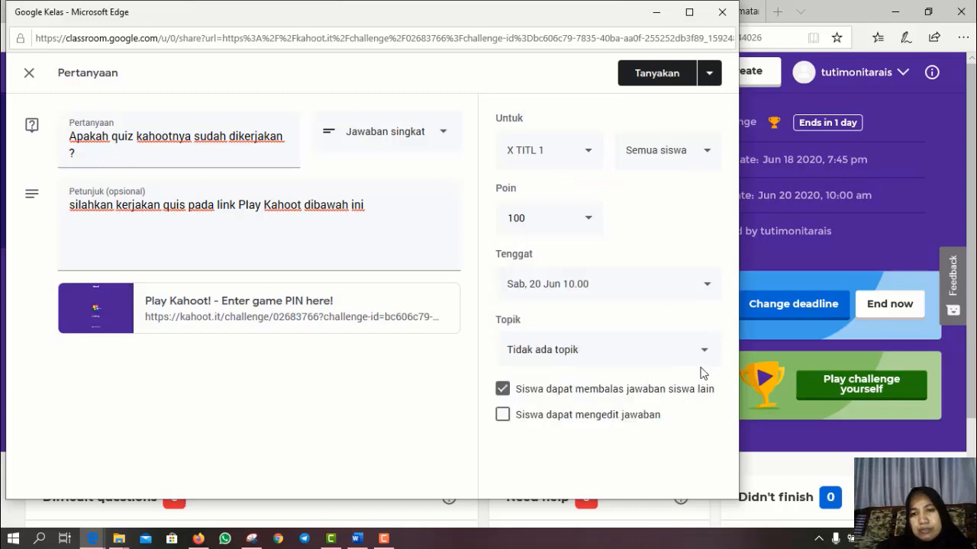
- File it under topic D. EVALUASI, block replies between students, and post it
click(704, 353)
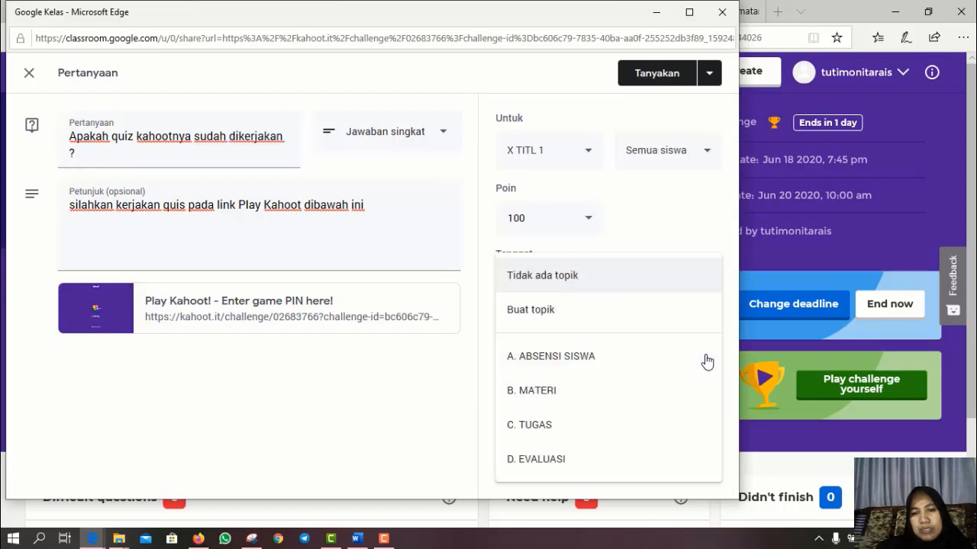
click(558, 471)
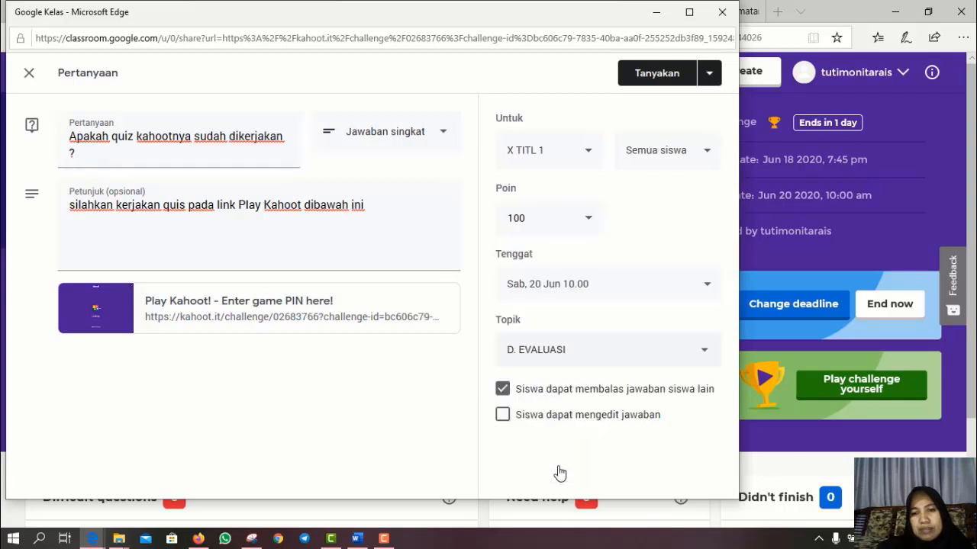
click(501, 391)
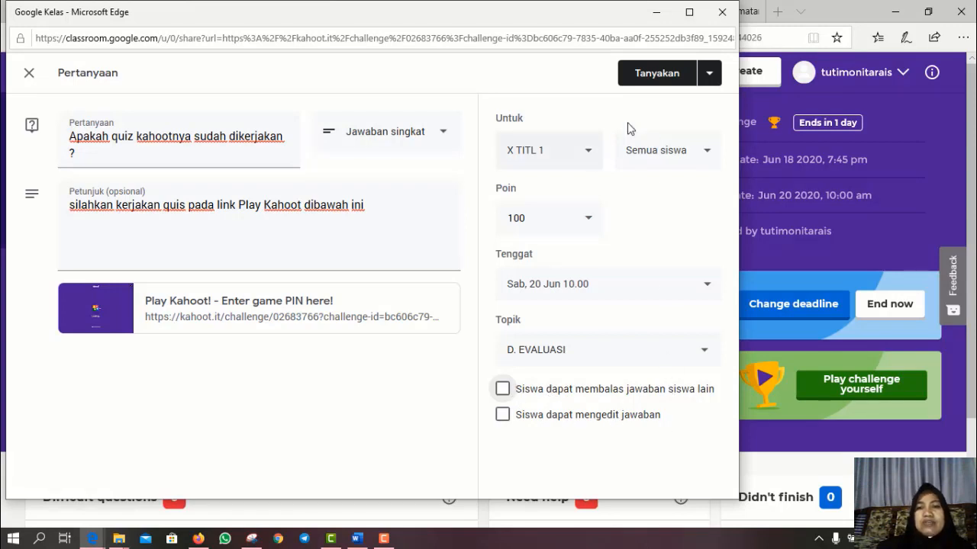
click(650, 80)
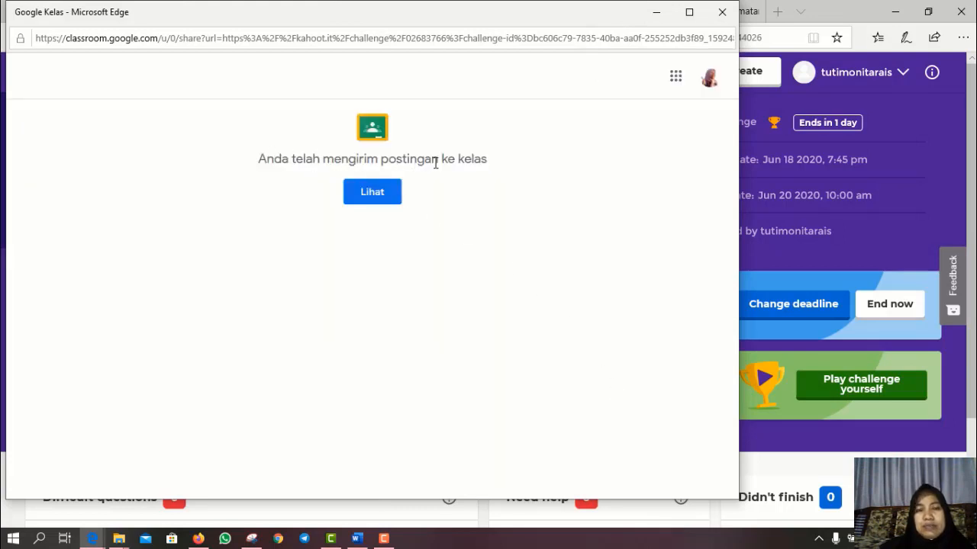
- View the posted question, then find it under D. EVALUASI on the X TITL 1 Tugas Kelas page
click(373, 200)
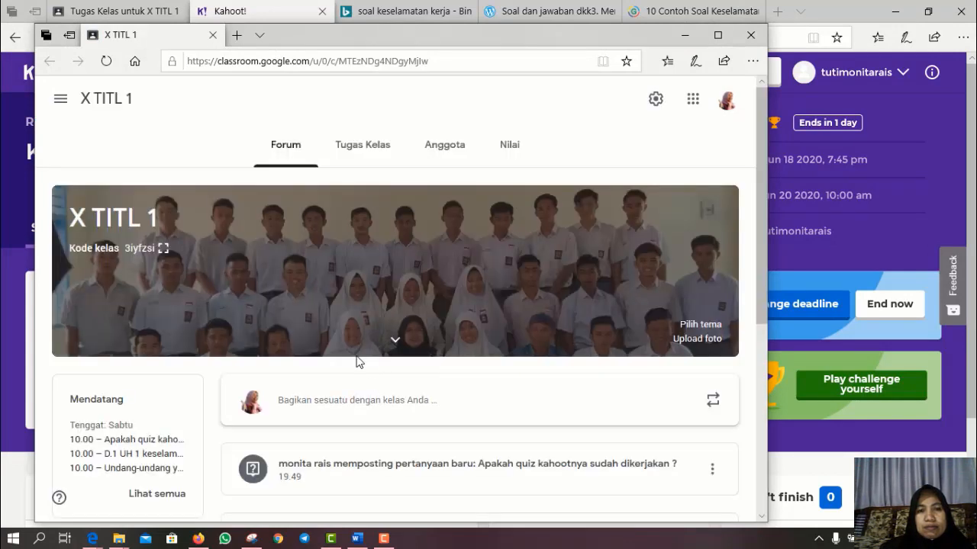
scroll(369, 141, down, 2)
scroll(352, 204, up, 3)
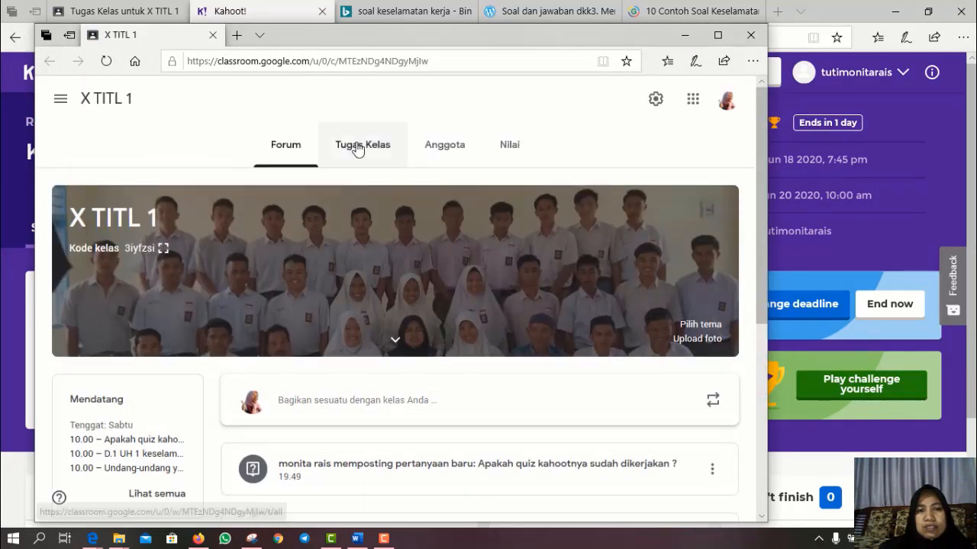
click(365, 145)
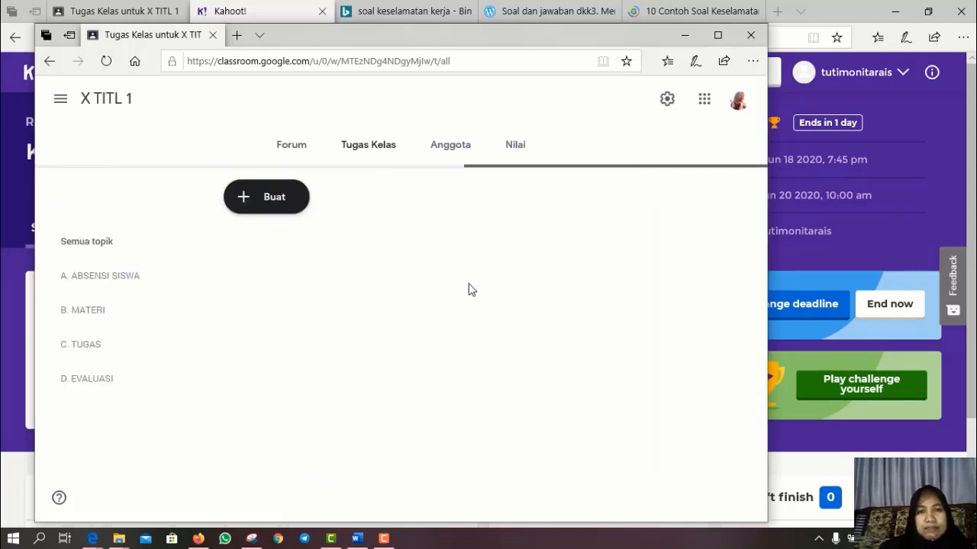
scroll(469, 290, down, 4)
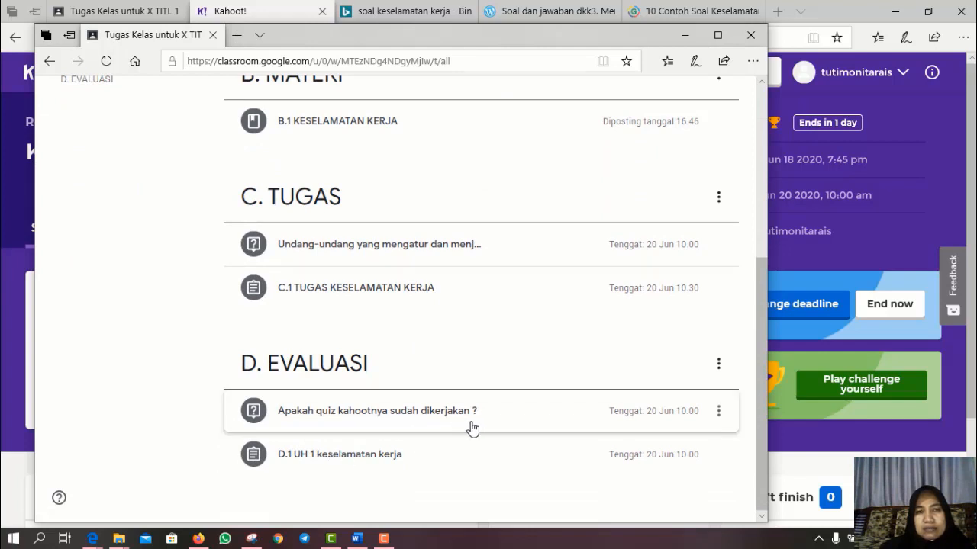
scroll(440, 464, up, 2)
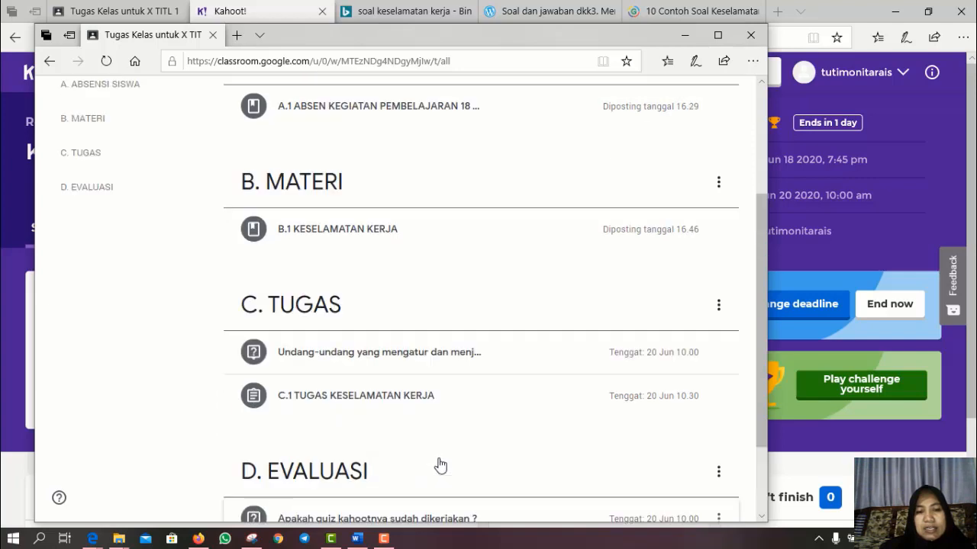
scroll(435, 458, up, 3)
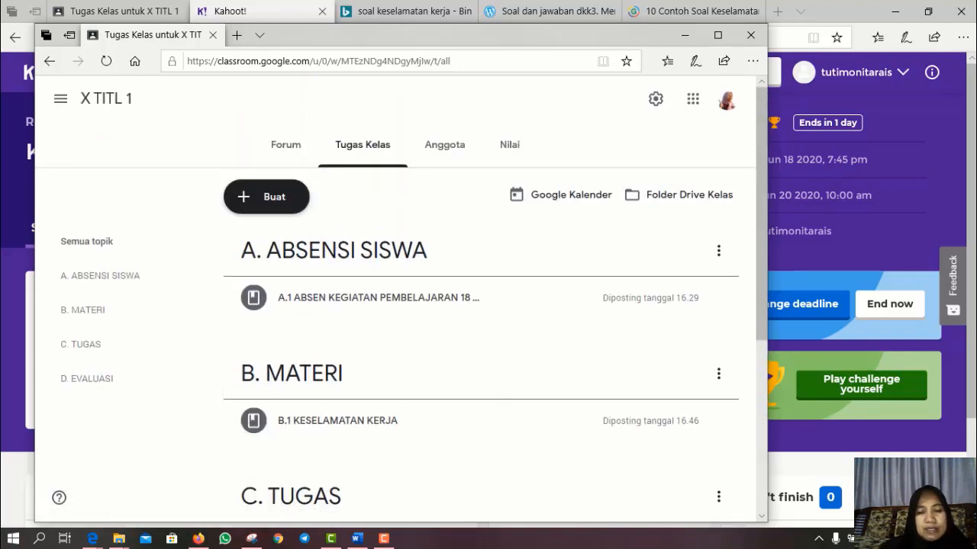
scroll(573, 416, down, 4)
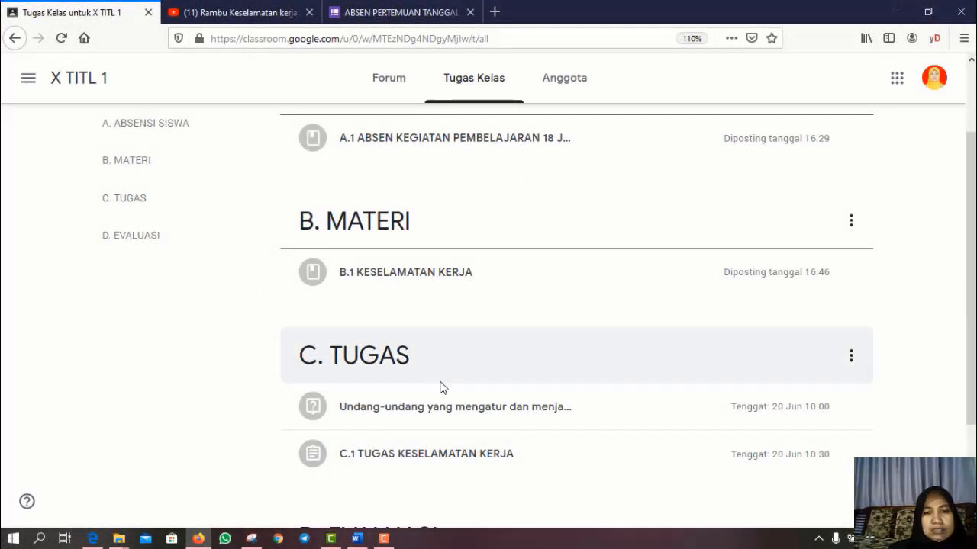
- Scroll the student's classwork page to 'D.1 UH 1 keselamatan kerja' under D. EVALUASI
scroll(436, 396, down, 3)
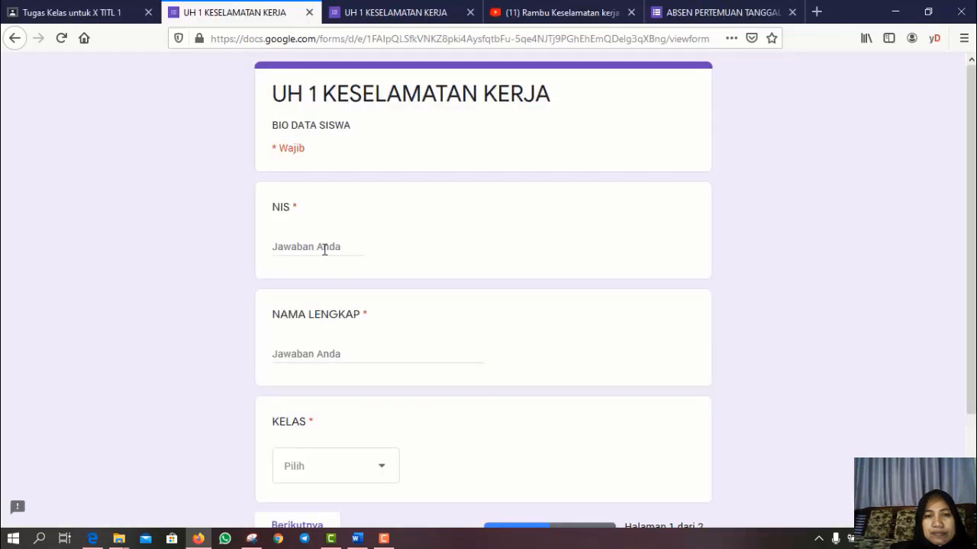
- Enter the student's NIS and full name, pick class X TITL 1, answer and submit the UH 1 quiz
click(324, 250)
text(124)
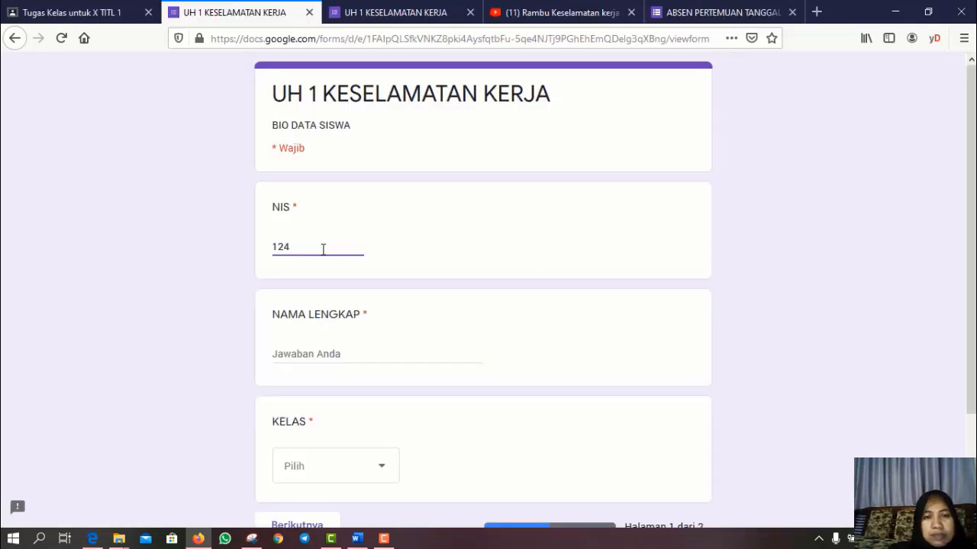
click(304, 354)
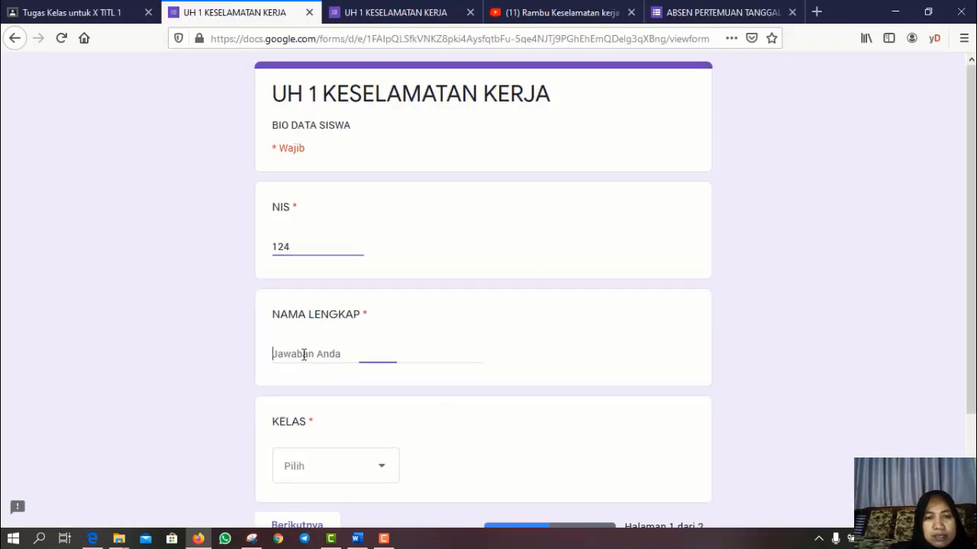
text(monita)
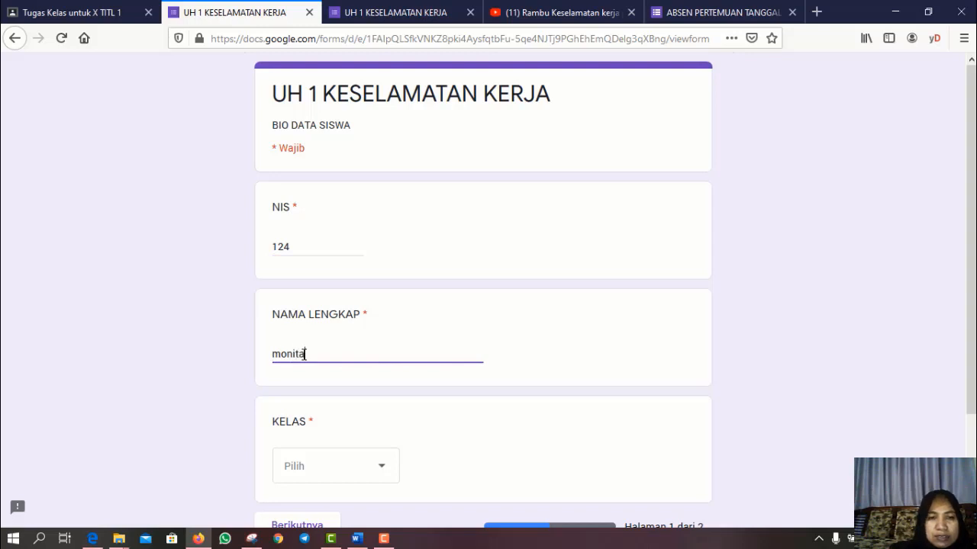
click(385, 470)
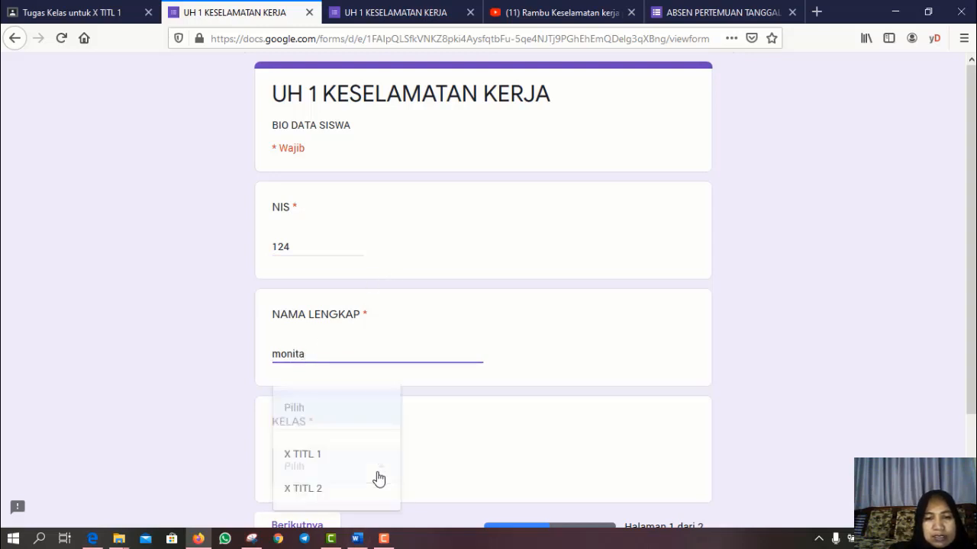
scroll(536, 436, down, 2)
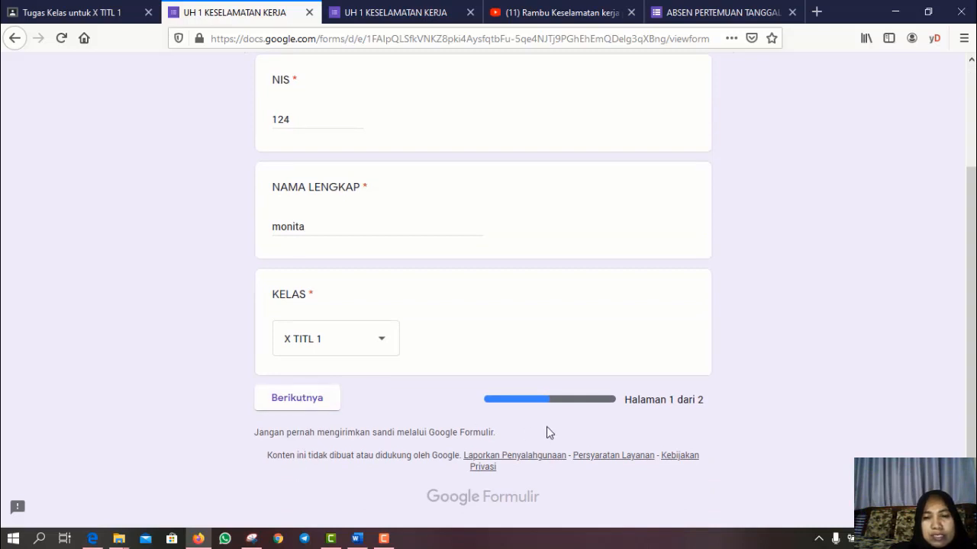
click(291, 399)
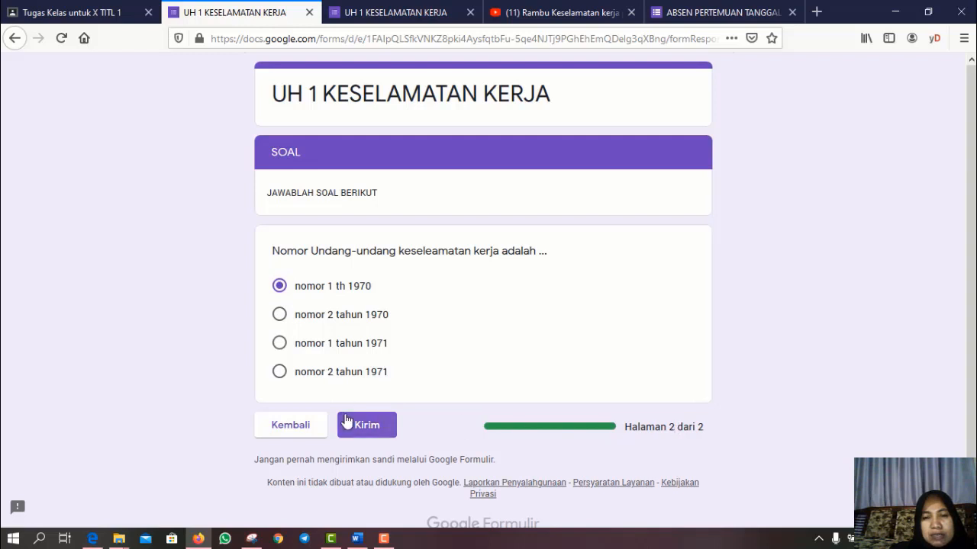
click(371, 431)
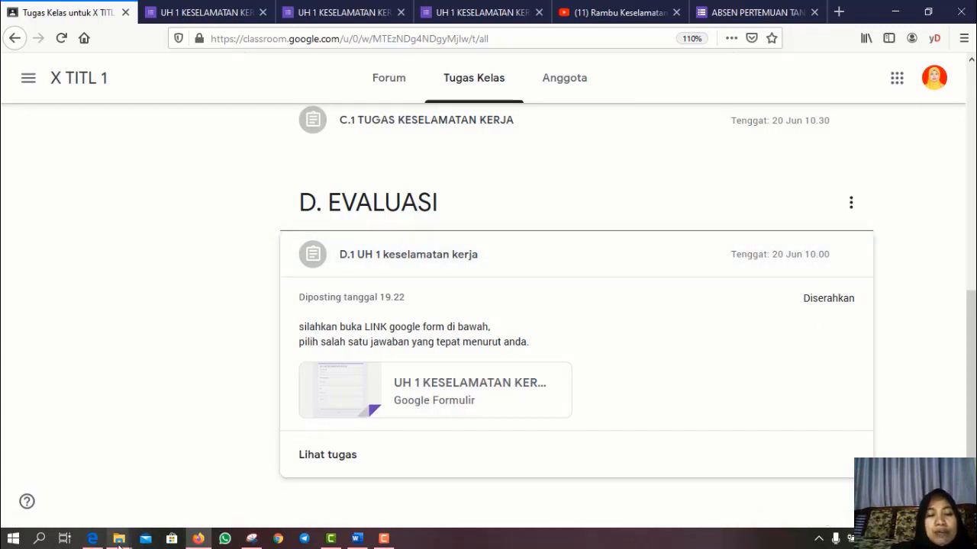
- As the student, open the Kahoot question's details, launch Play Kahoot!, and begin an answer
mouse_move(92, 538)
click(93, 469)
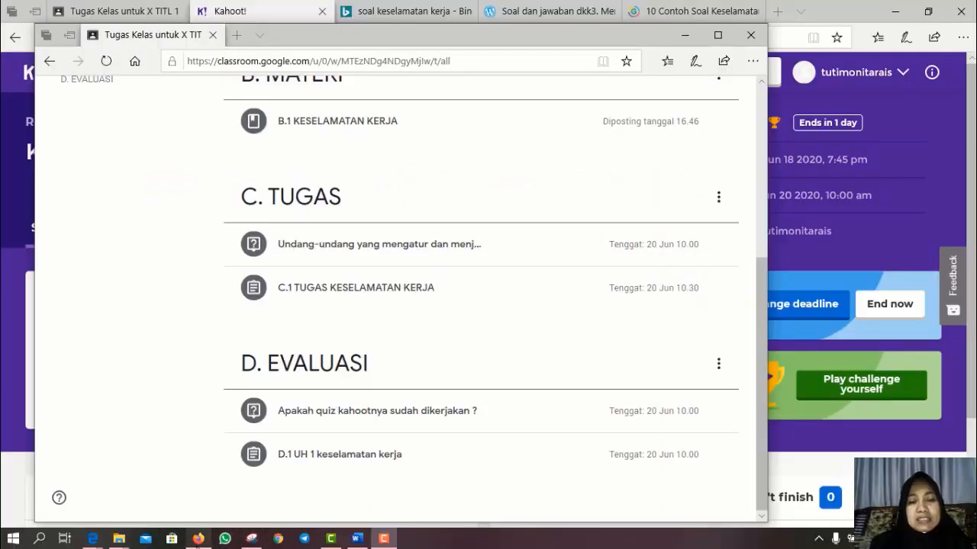
click(198, 538)
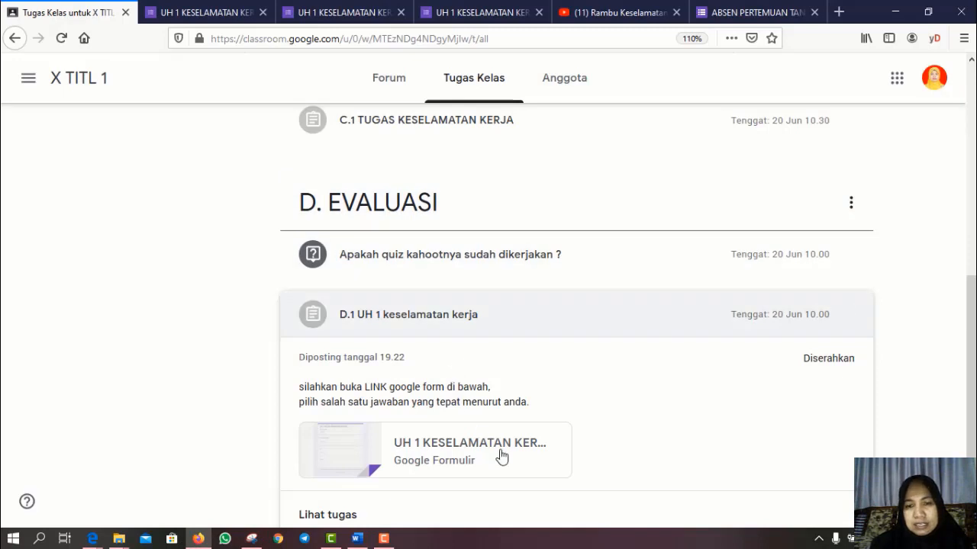
scroll(586, 404, down, 2)
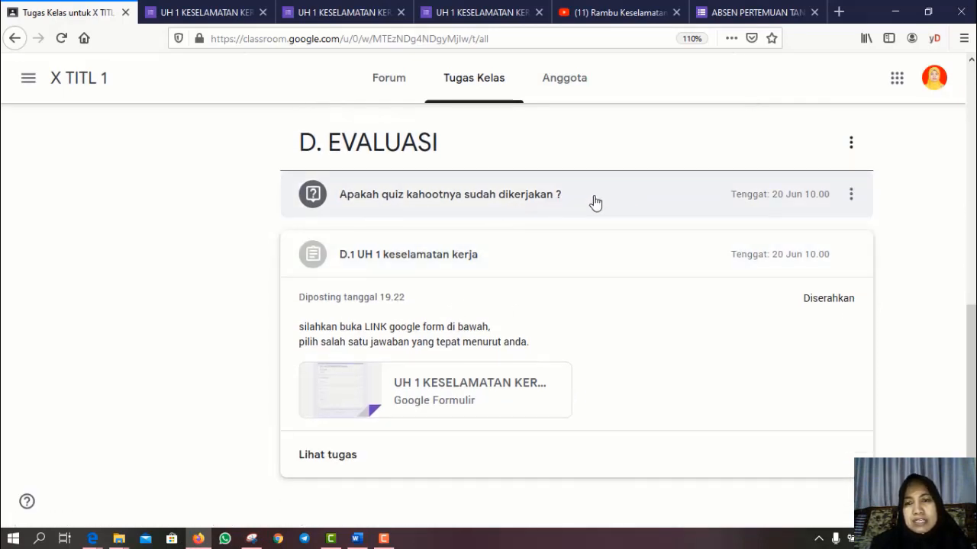
click(435, 202)
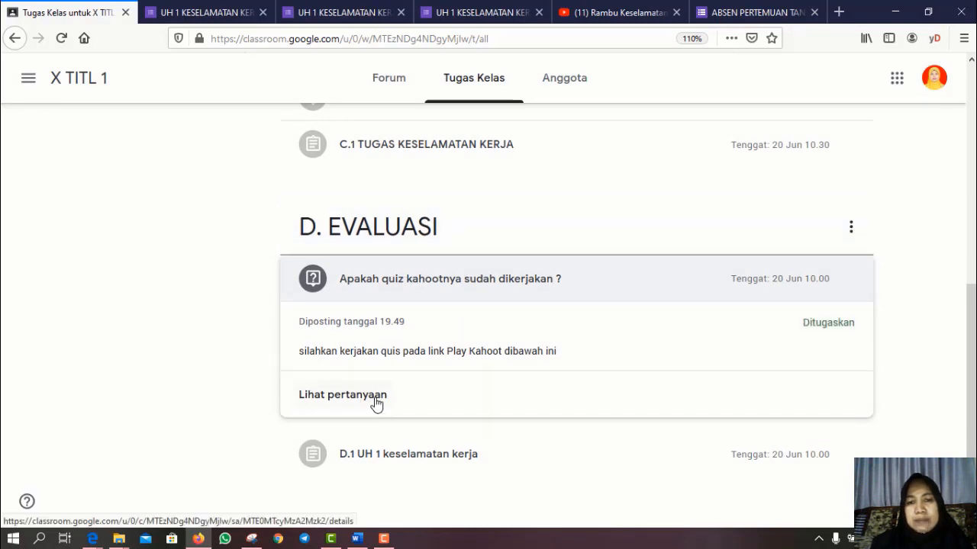
scroll(508, 403, down, 2)
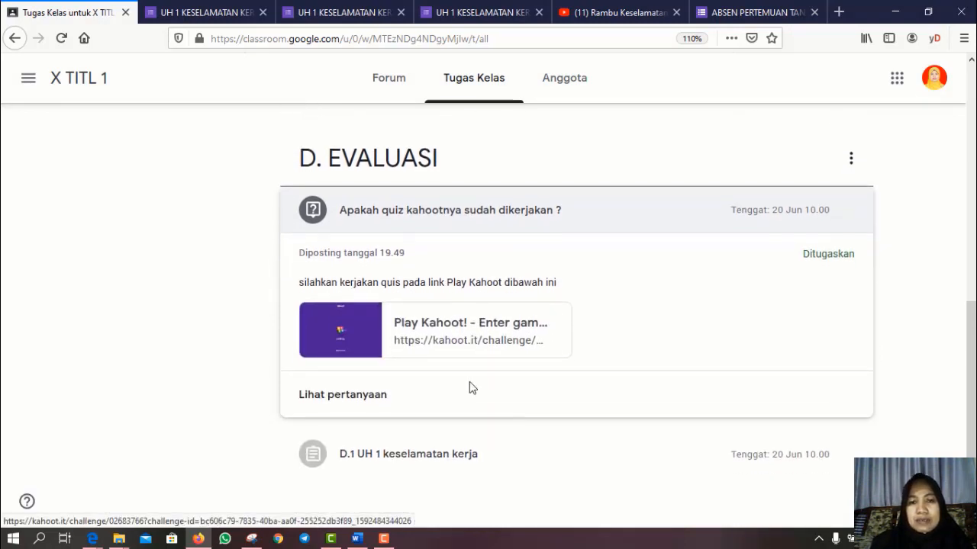
click(442, 331)
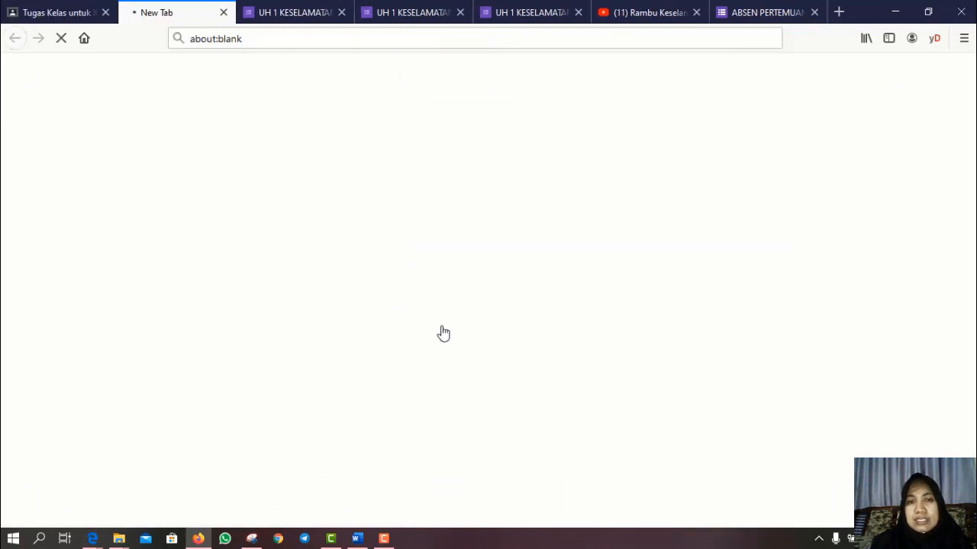
click(736, 173)
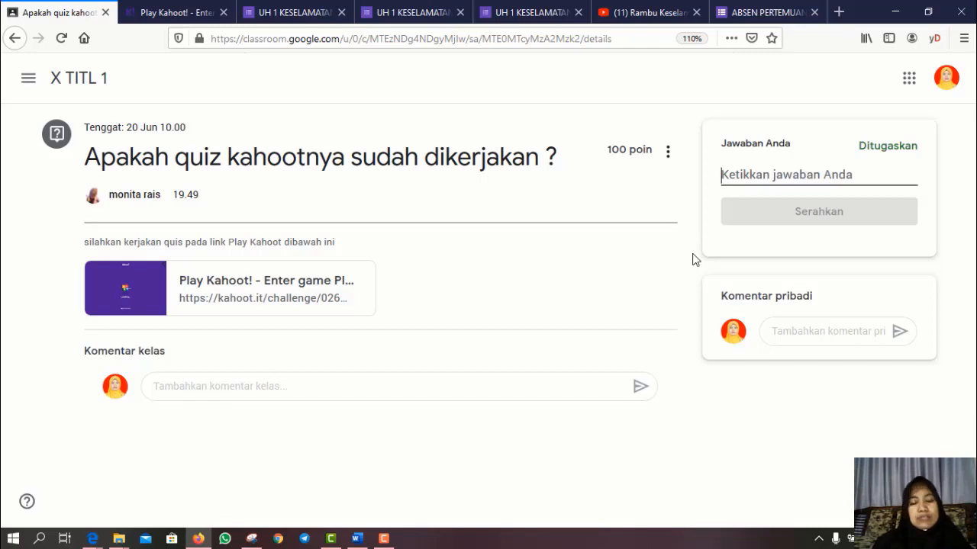
- Answer 'sudah' followed by the pasted Kahoot challenge link, and hand it in
text(su)
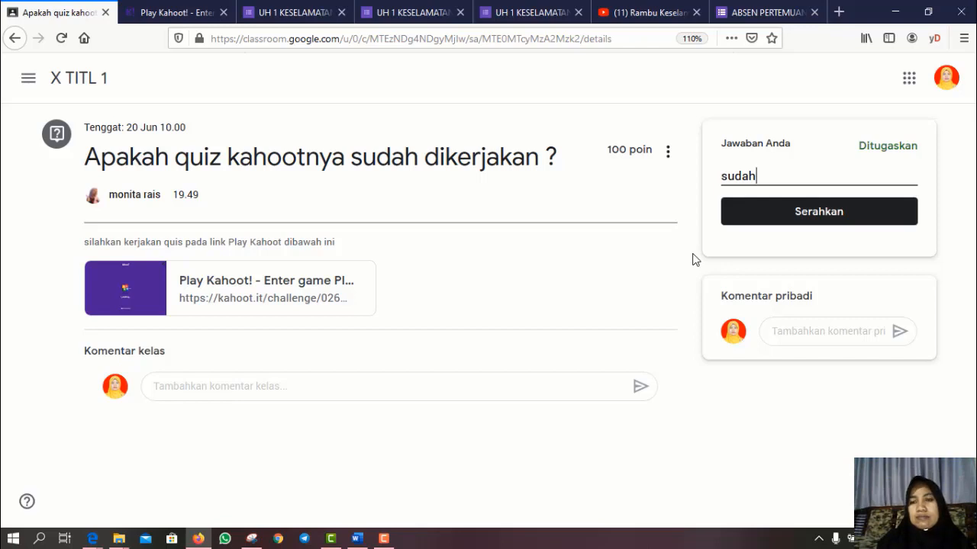
text(dah)
key(Return)
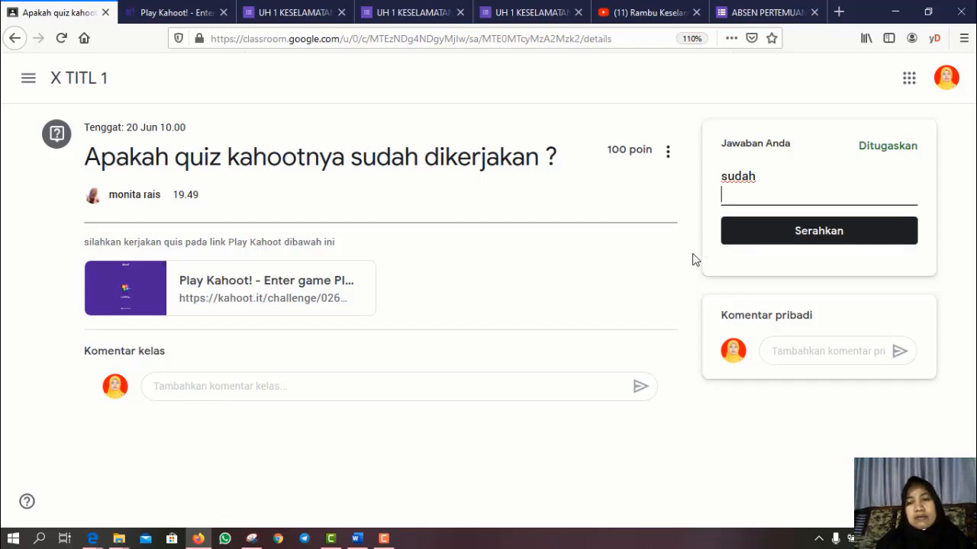
key(ctrl+v)
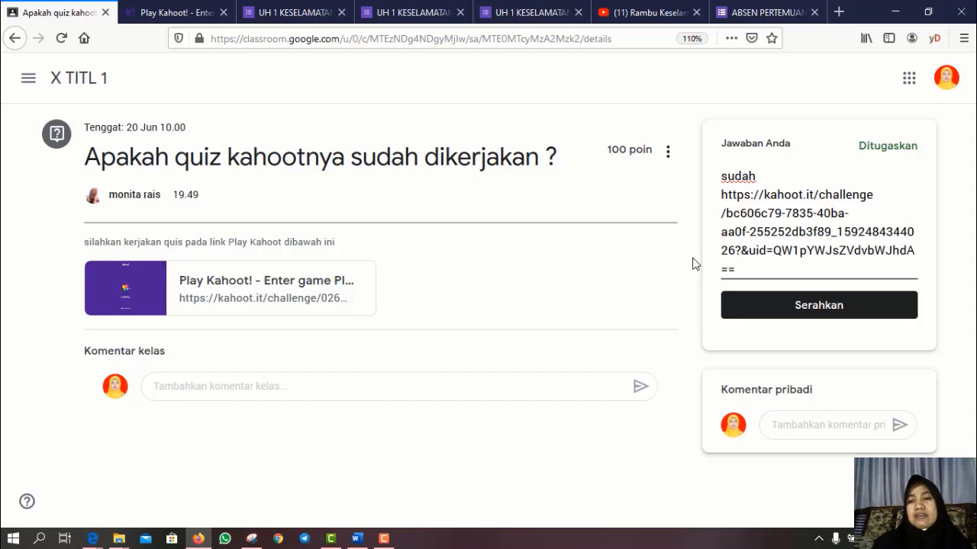
click(772, 317)
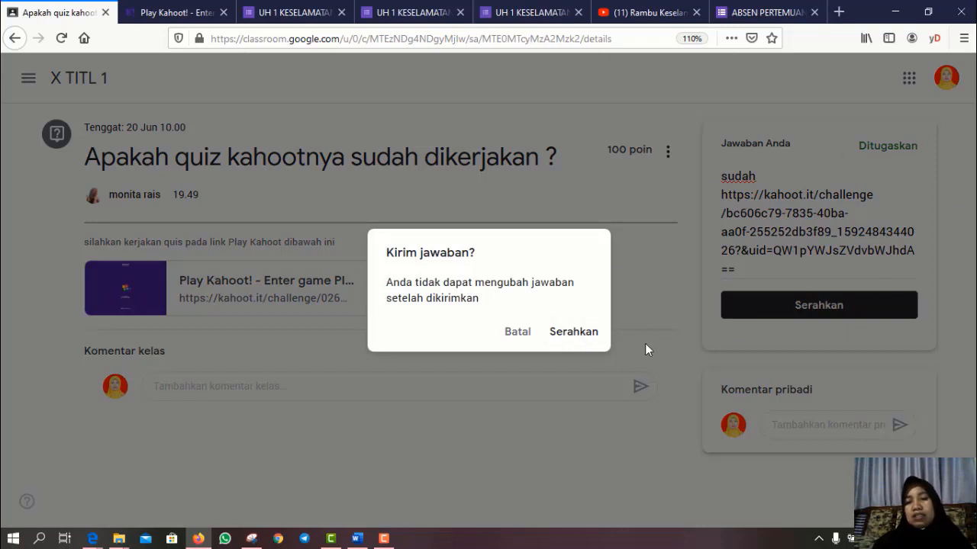
click(571, 333)
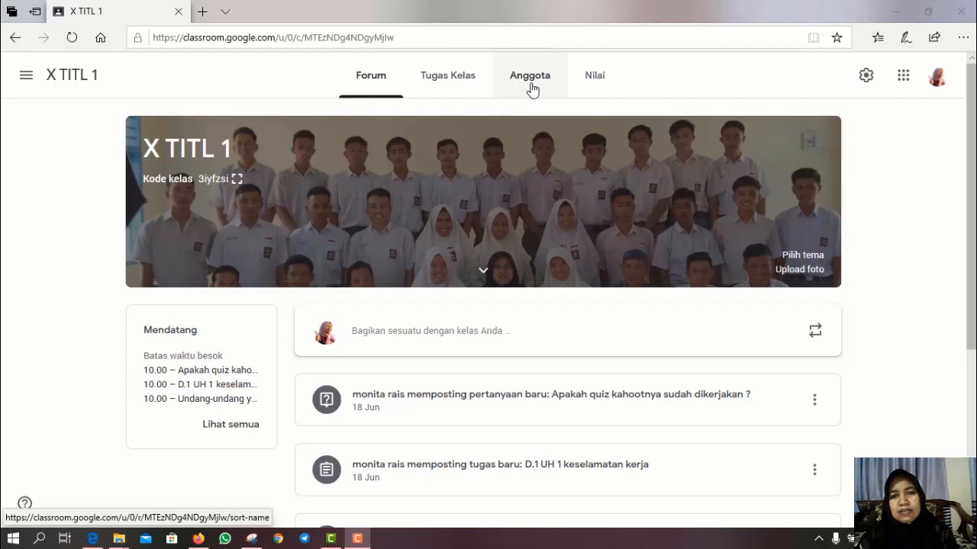
- Open the Nilai gradebook and the student answers for the 'Apakah quiz' column
click(592, 86)
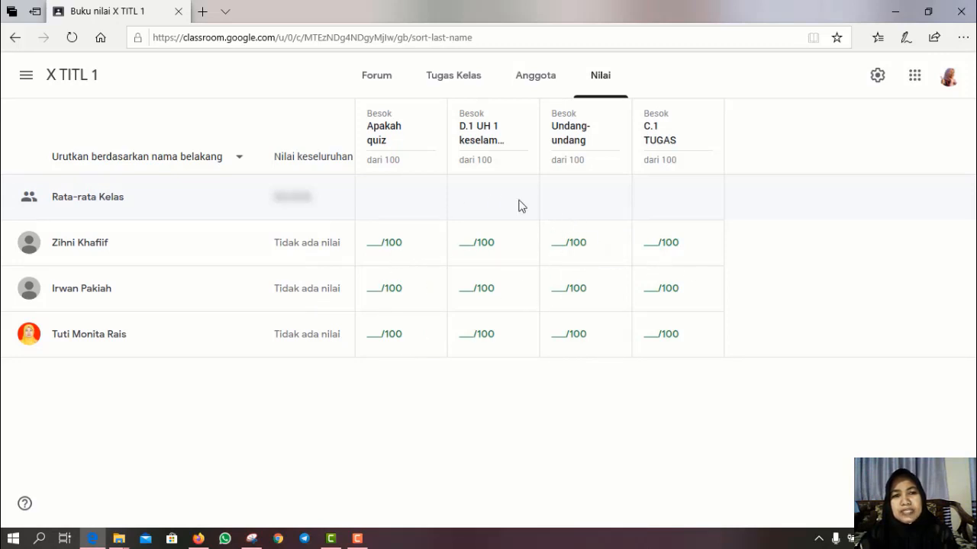
click(384, 138)
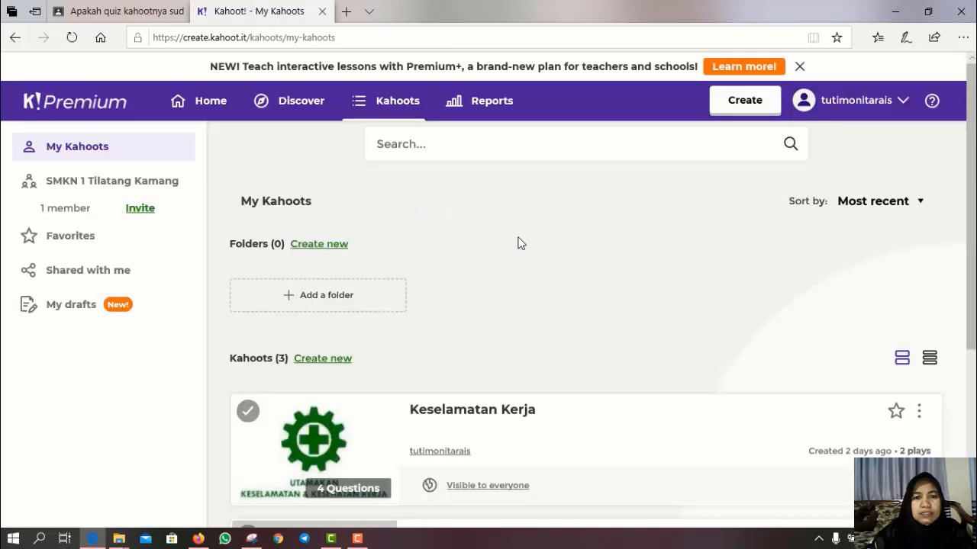
- In Kahoot Reports, open the latest Keselamatan Kerja challenge report with its 5-player summary
scroll(518, 243, down, 3)
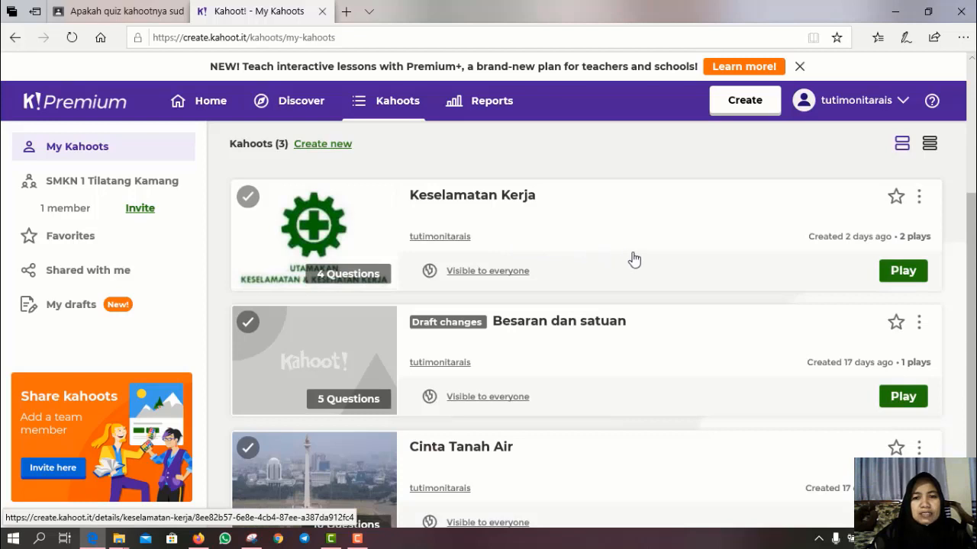
click(476, 105)
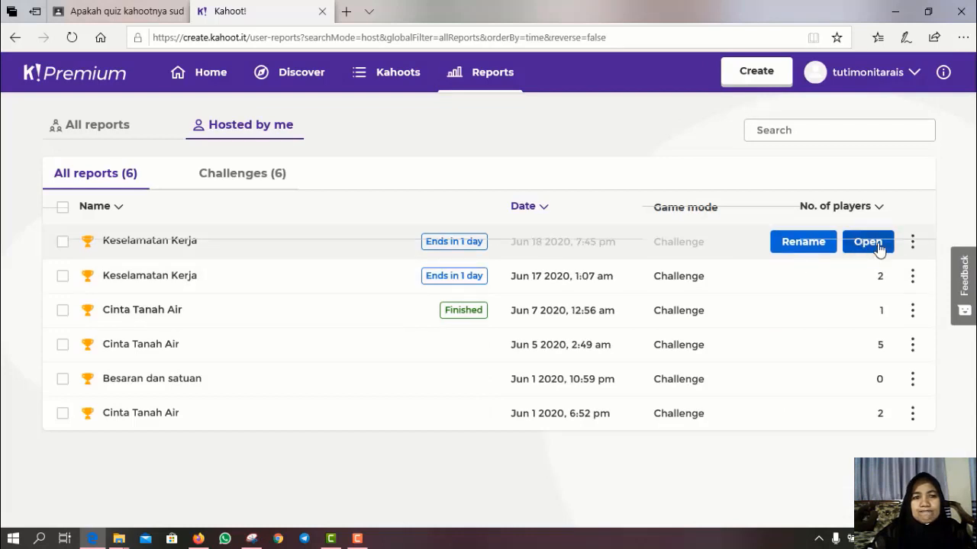
click(878, 245)
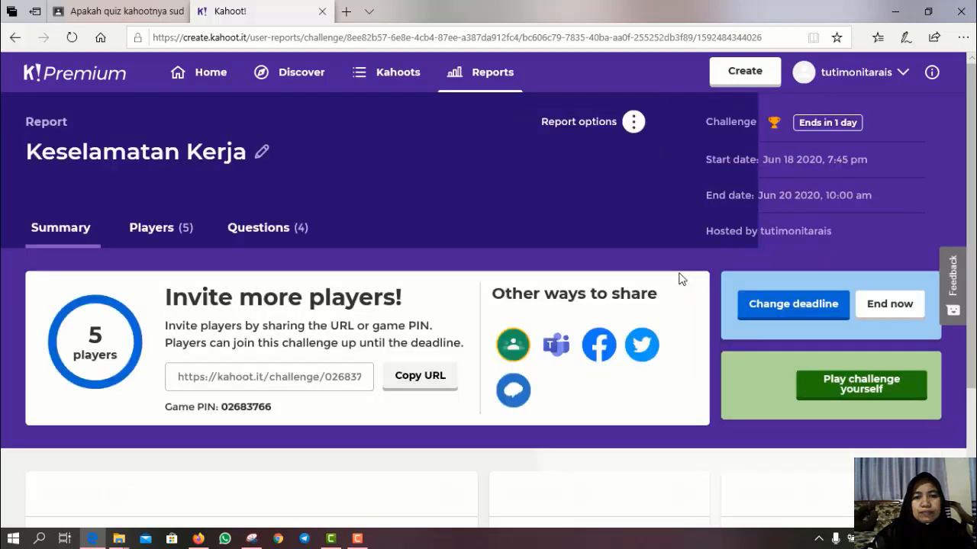
scroll(679, 278, down, 2)
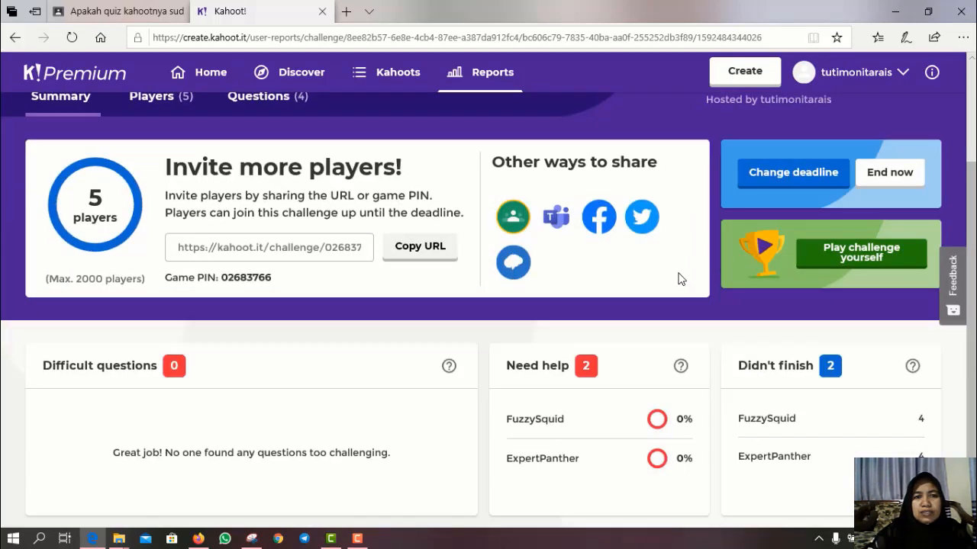
scroll(679, 278, up, 2)
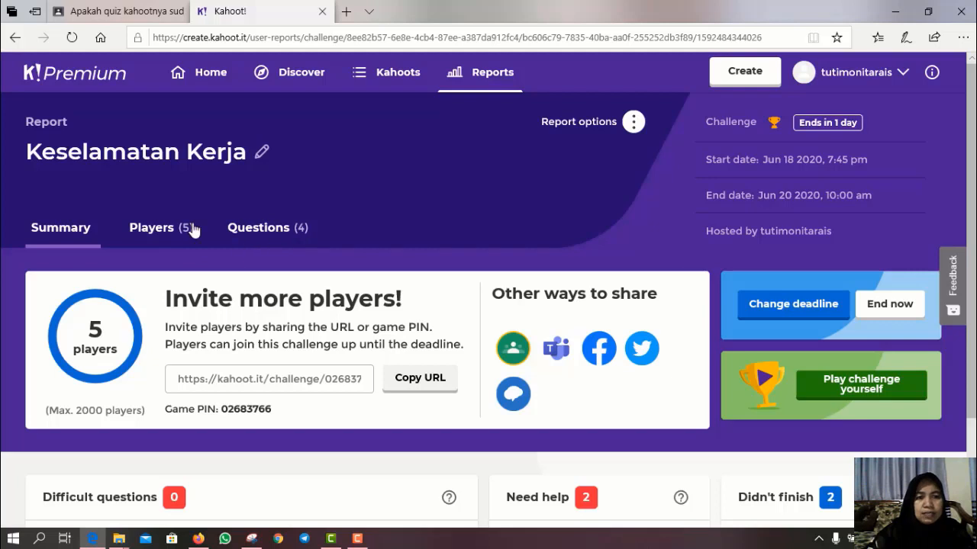
- Check each player's rank, correct answers and score, then return to the Classroom quiz answers
click(168, 230)
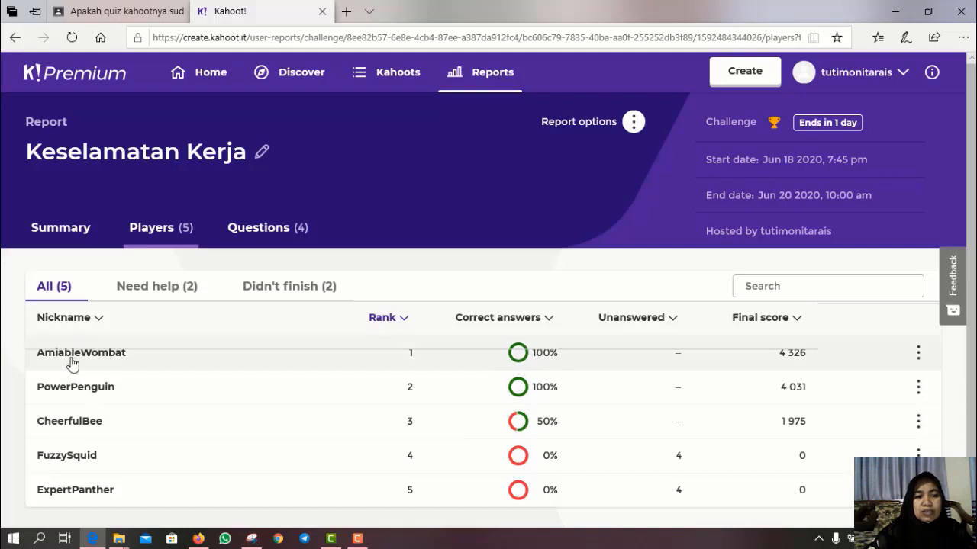
click(116, 12)
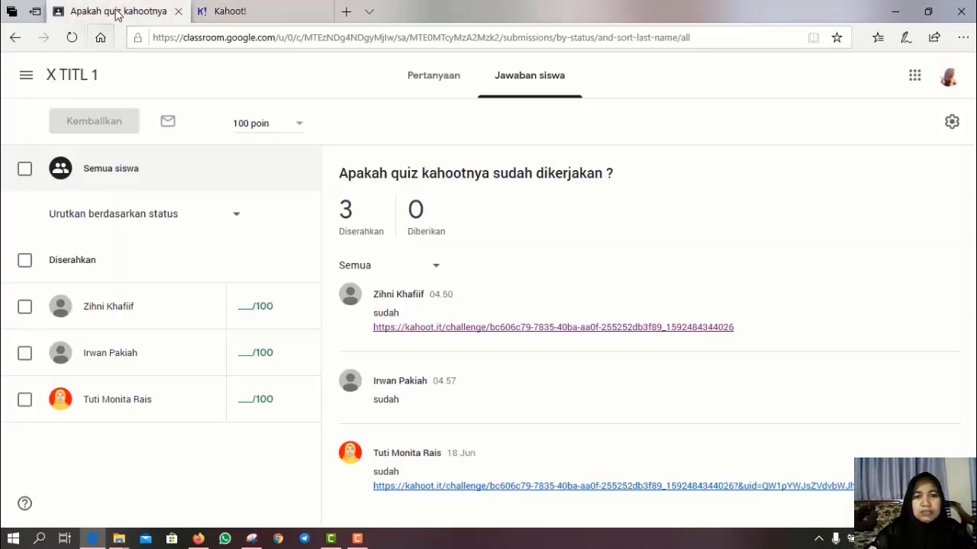
- Give the three students' answers grades of 50, 100 and 100, then begin returning them
click(246, 310)
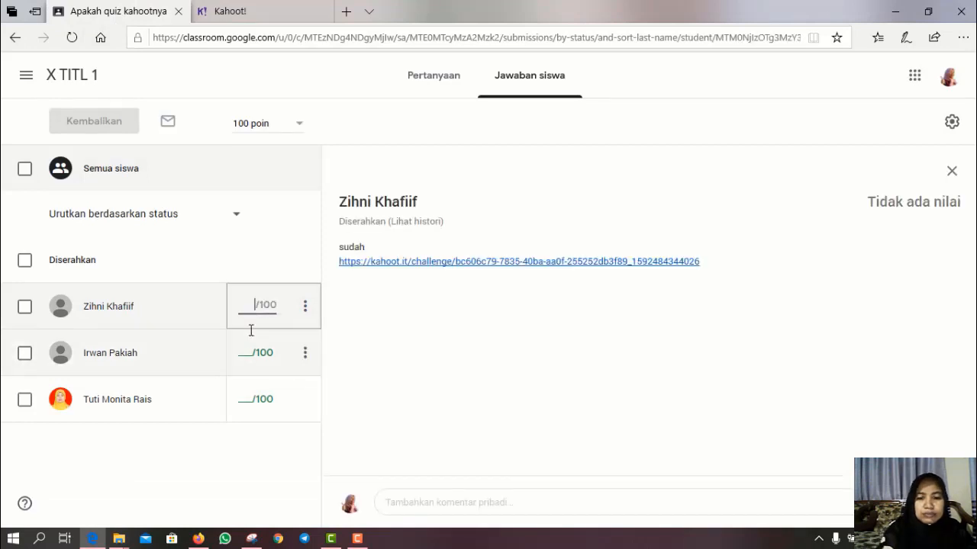
text(50)
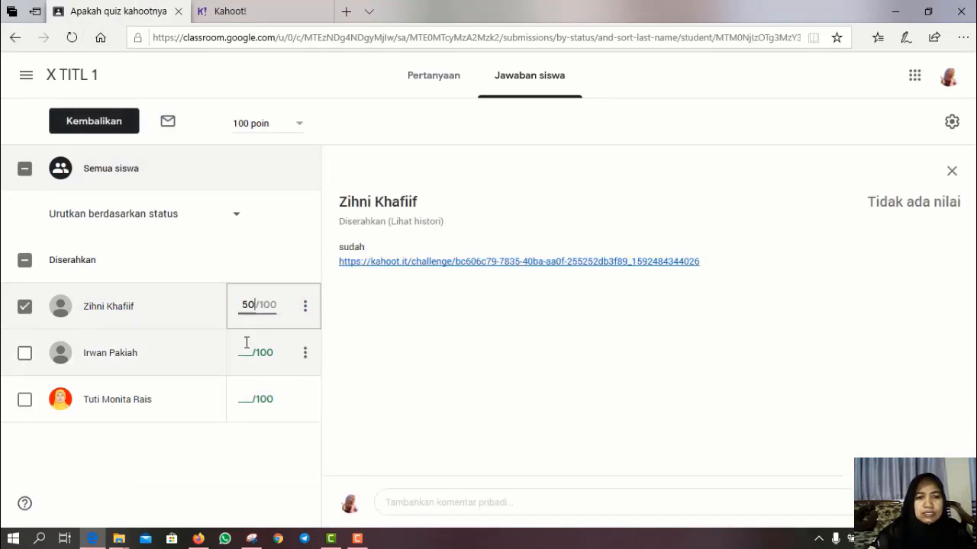
click(244, 361)
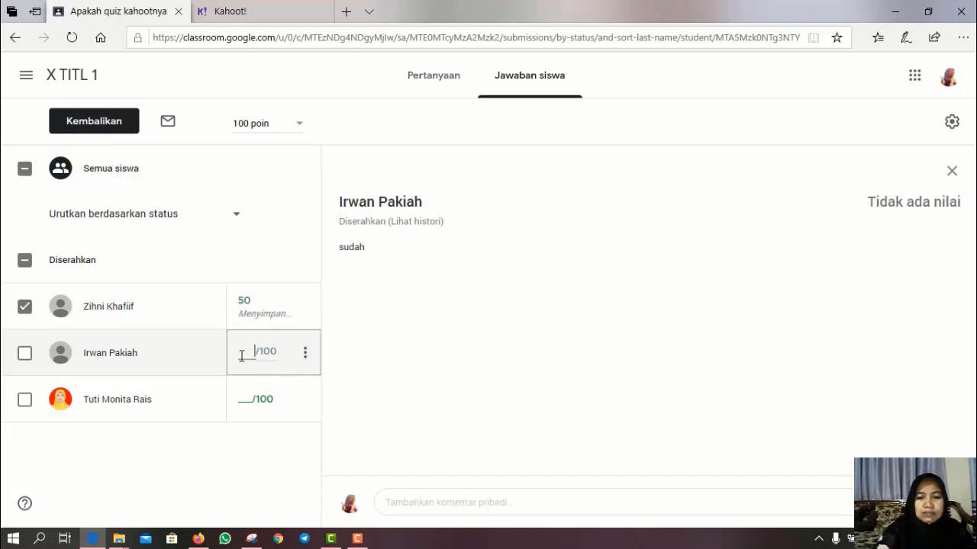
click(245, 403)
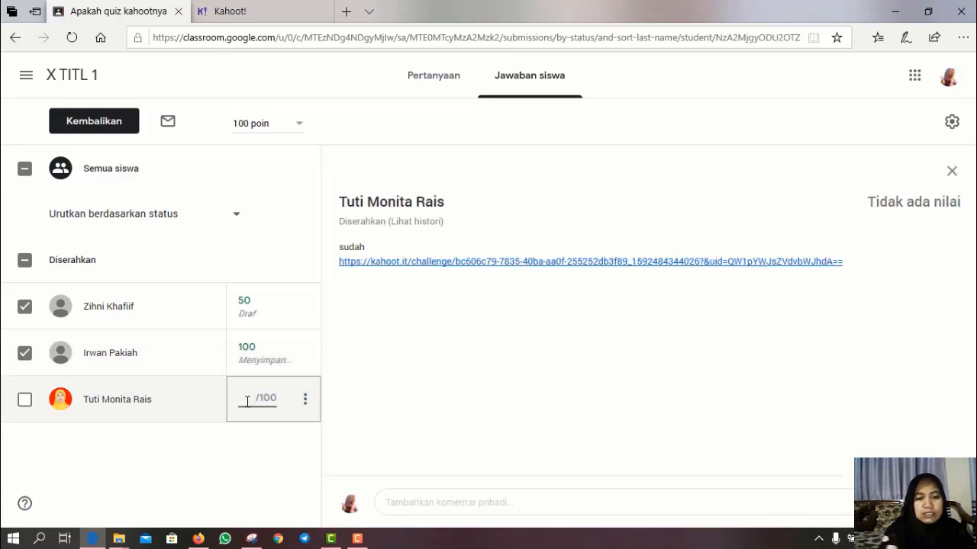
text(100)
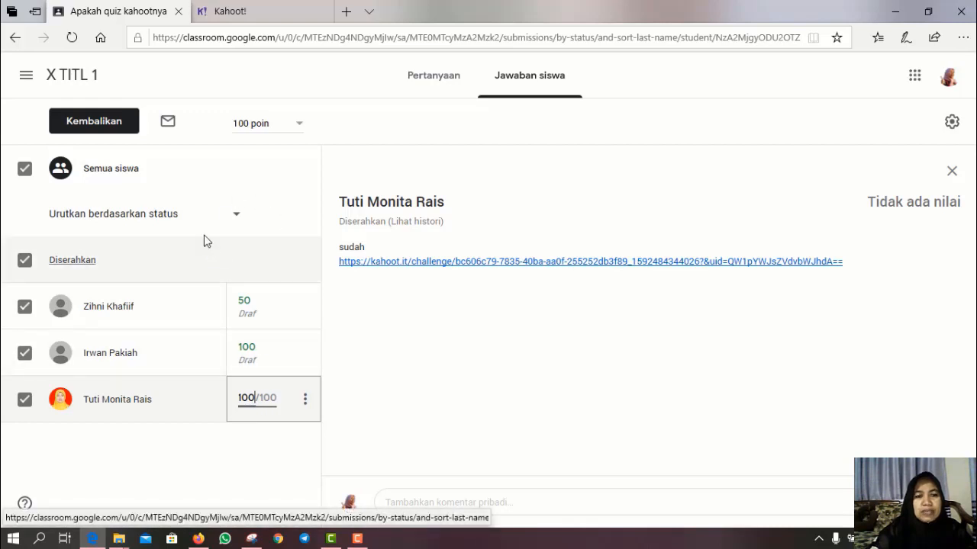
click(80, 124)
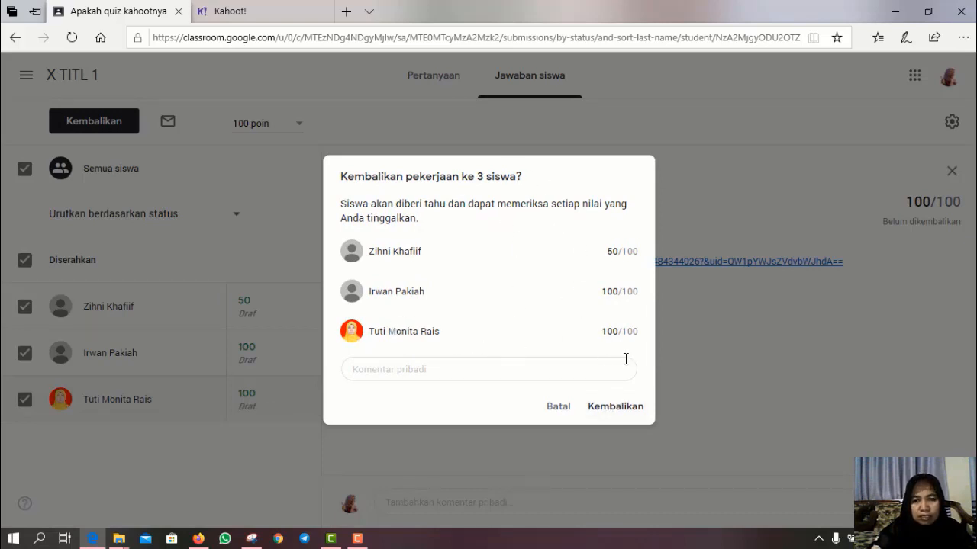
- Return all three graded answers with the private comment 'terimaksih telah menyelesikana quiz nya'
click(381, 373)
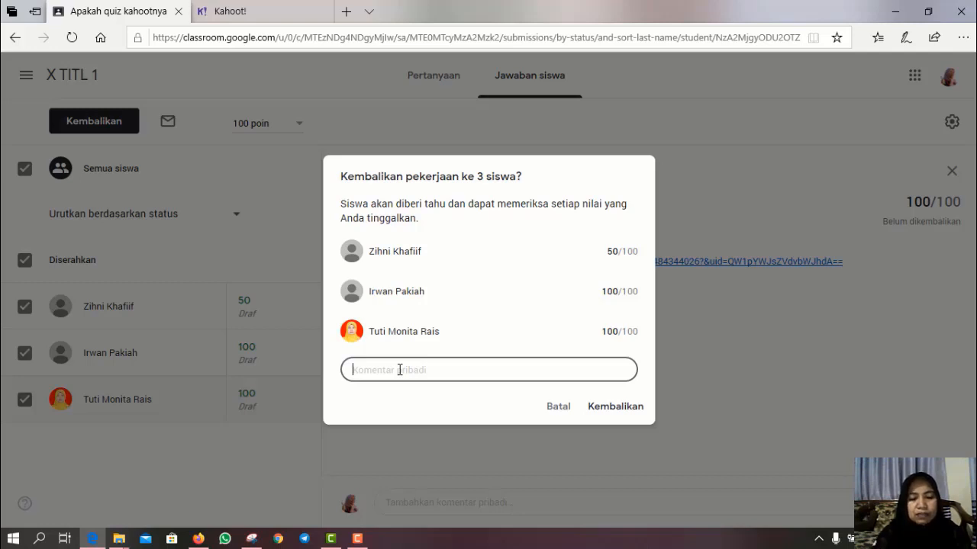
text(terimaksi)
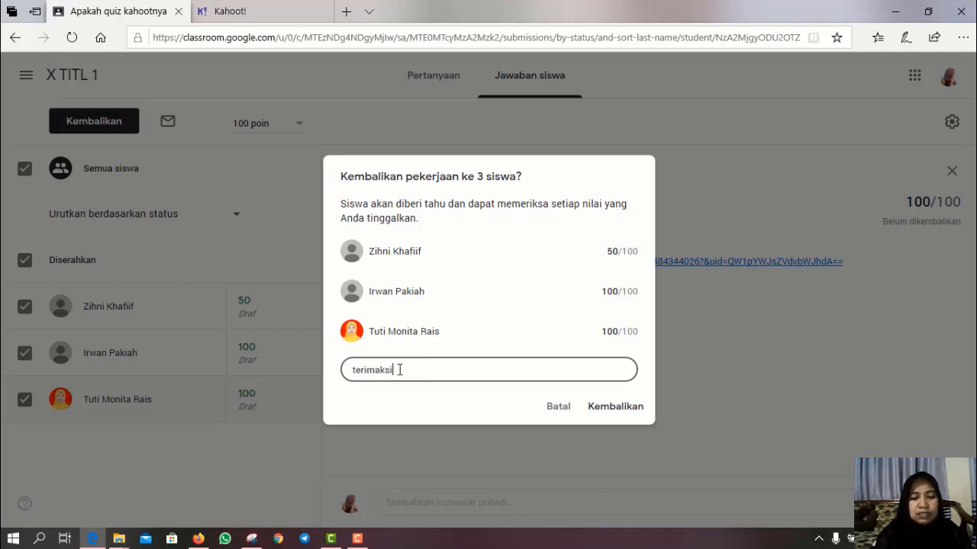
text(h telah menyele)
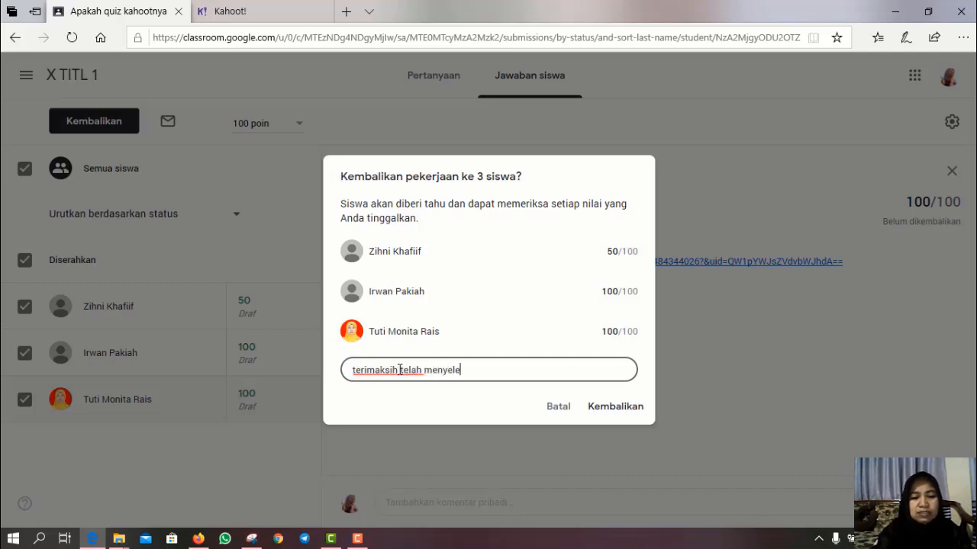
text(sikana )
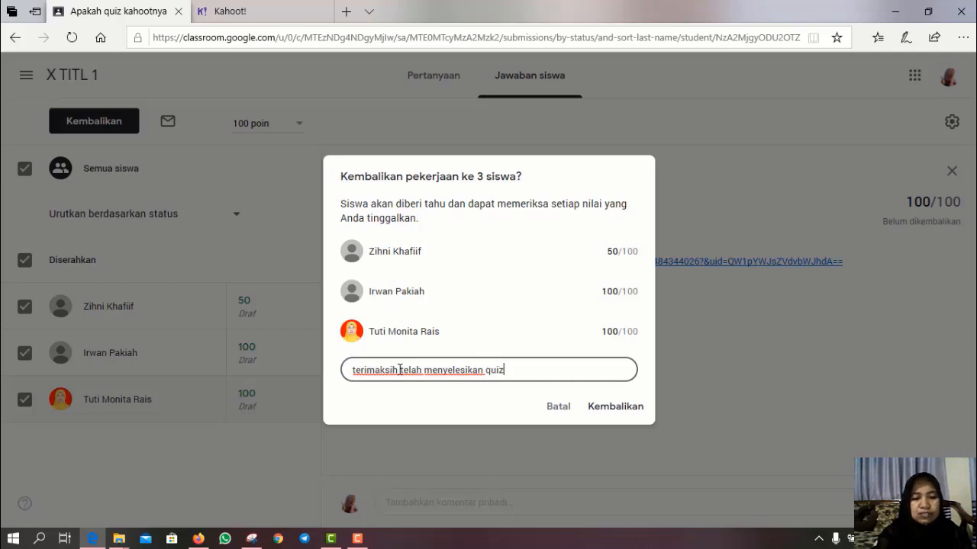
text(quiz nya)
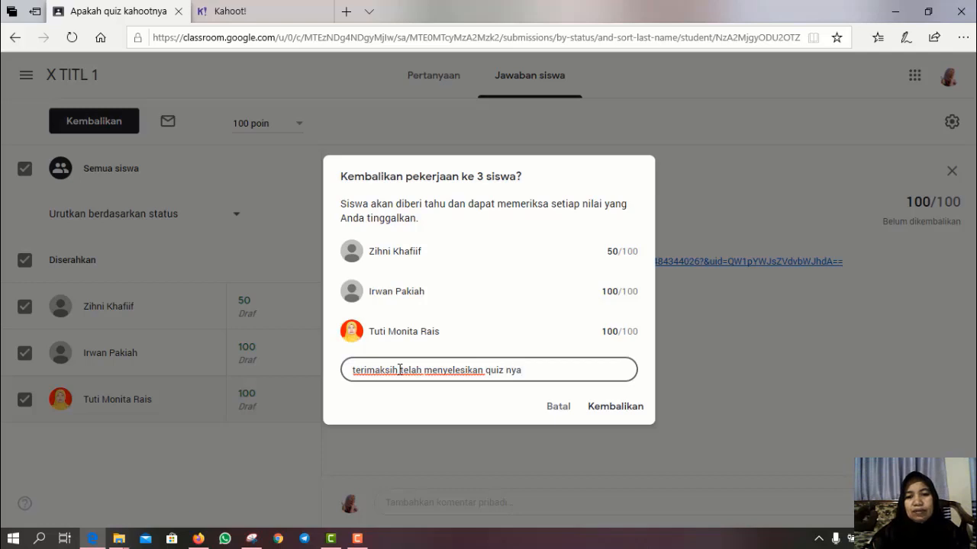
click(621, 411)
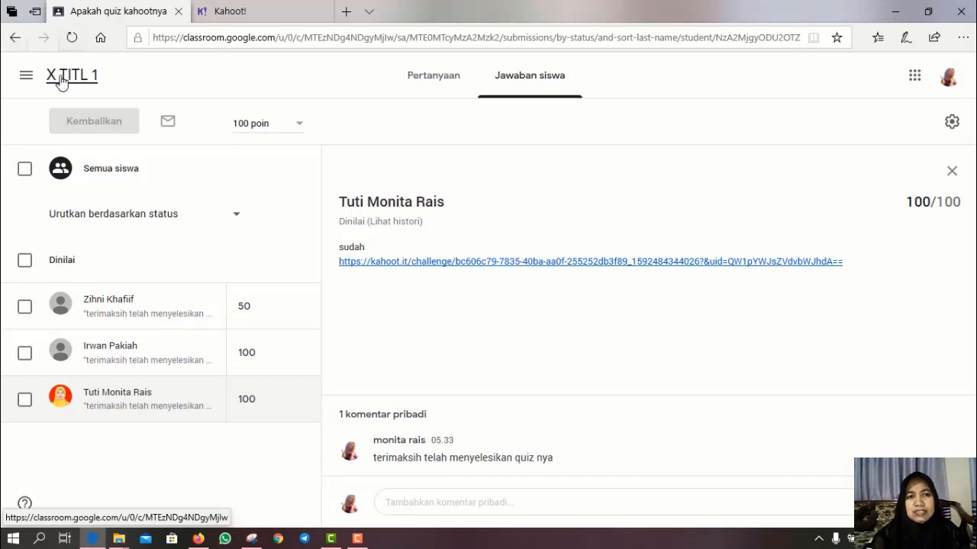
click(61, 81)
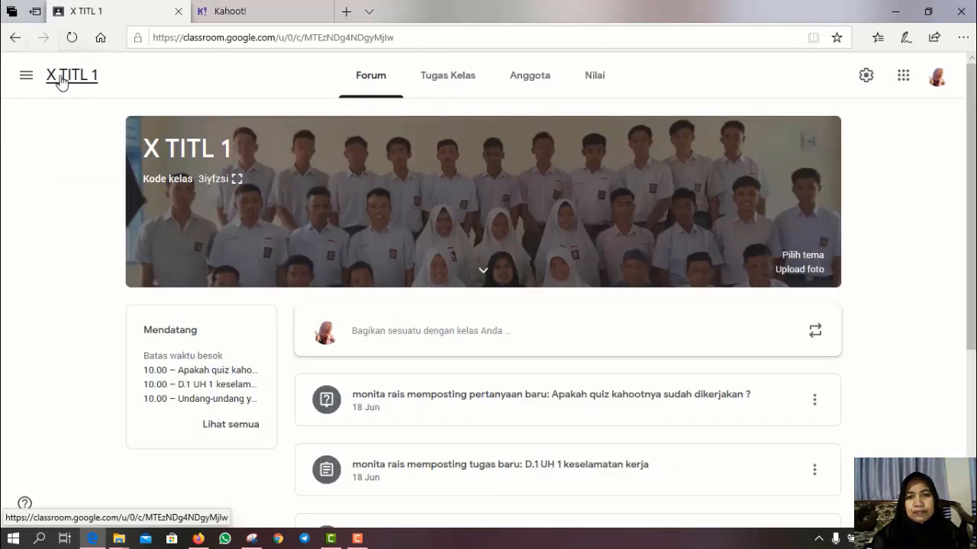
- From the X TITL 1 gradebook, open the D.1 UH 1 keselamatan kerja student work
click(596, 86)
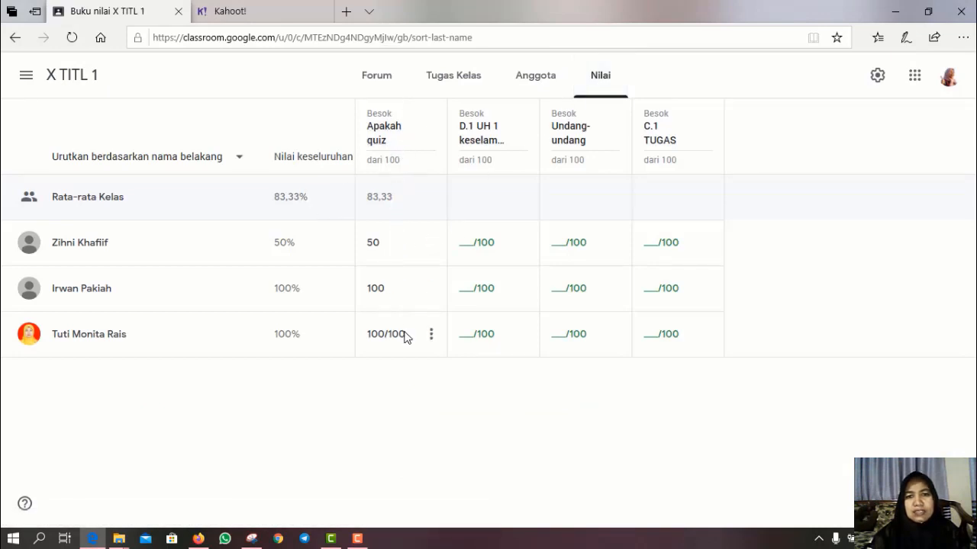
click(481, 139)
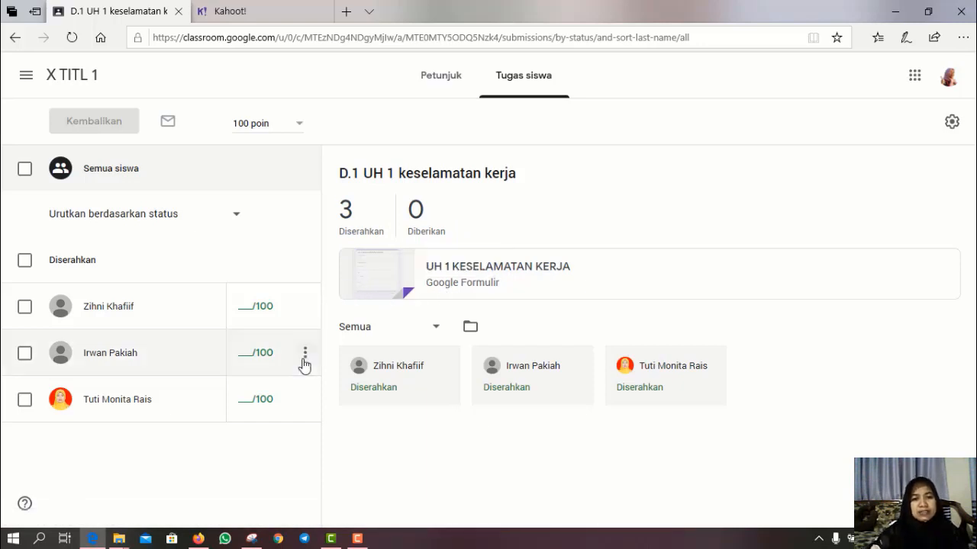
- Open the Blank Quiz form 'UH 1 KESELAMATAN KERJA' from Google Drive
click(445, 280)
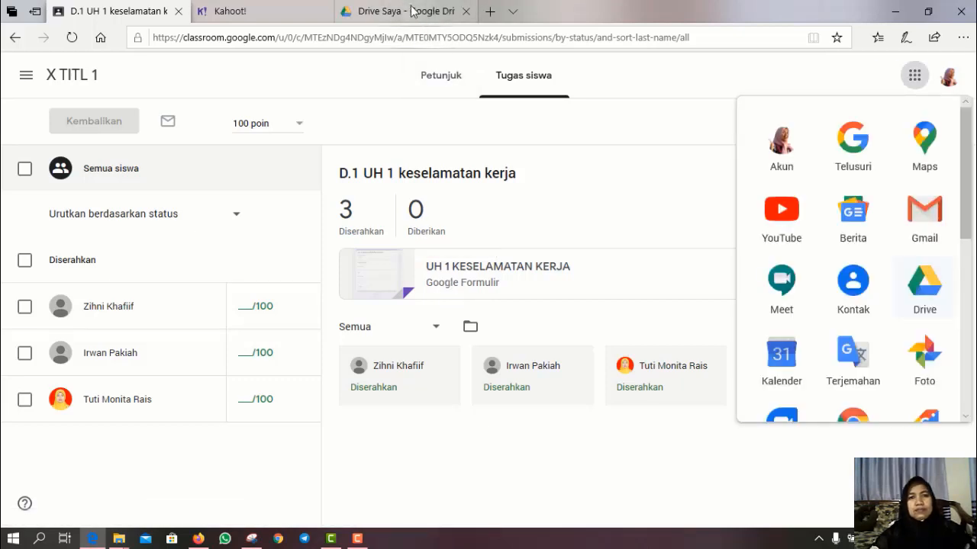
click(408, 14)
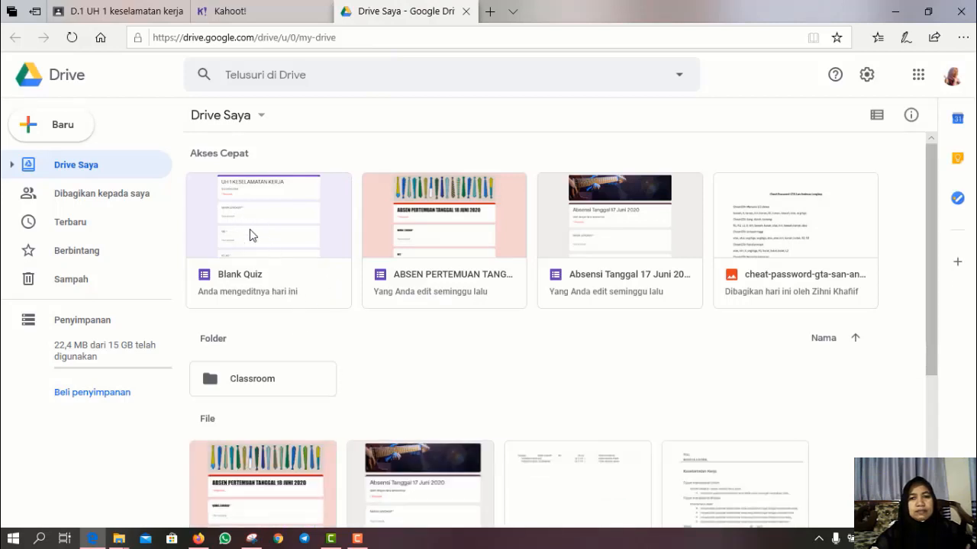
click(247, 279)
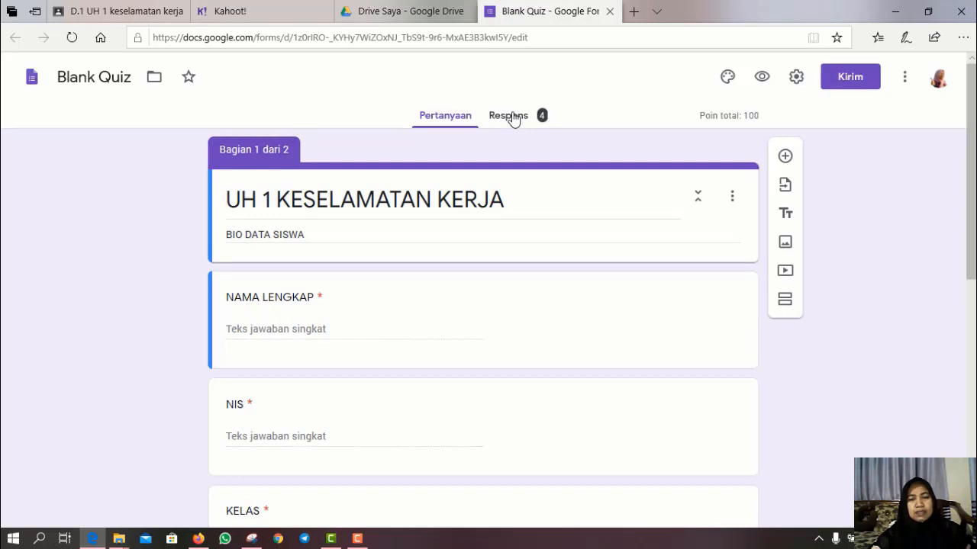
- Show the form's responses per student and look through response 1 of 4, scored 100/100
click(512, 116)
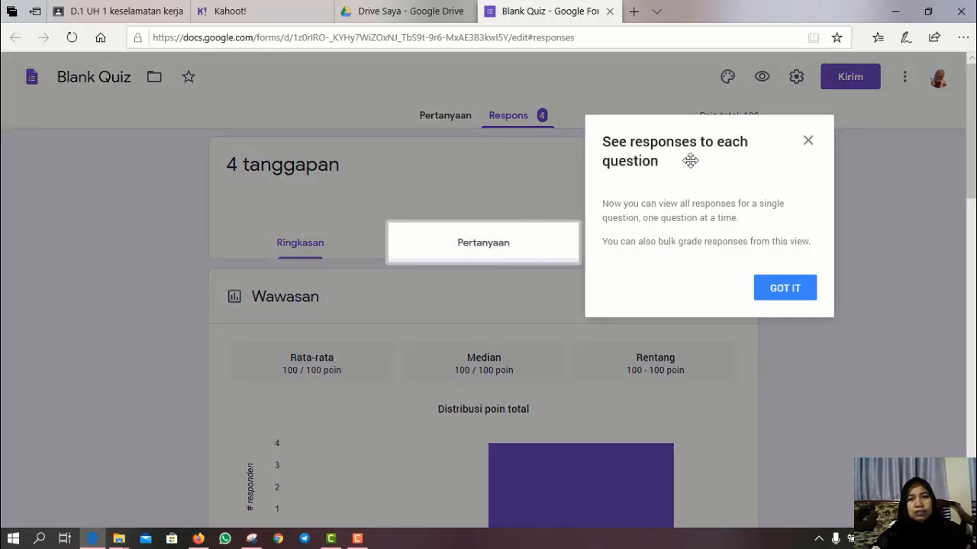
click(808, 143)
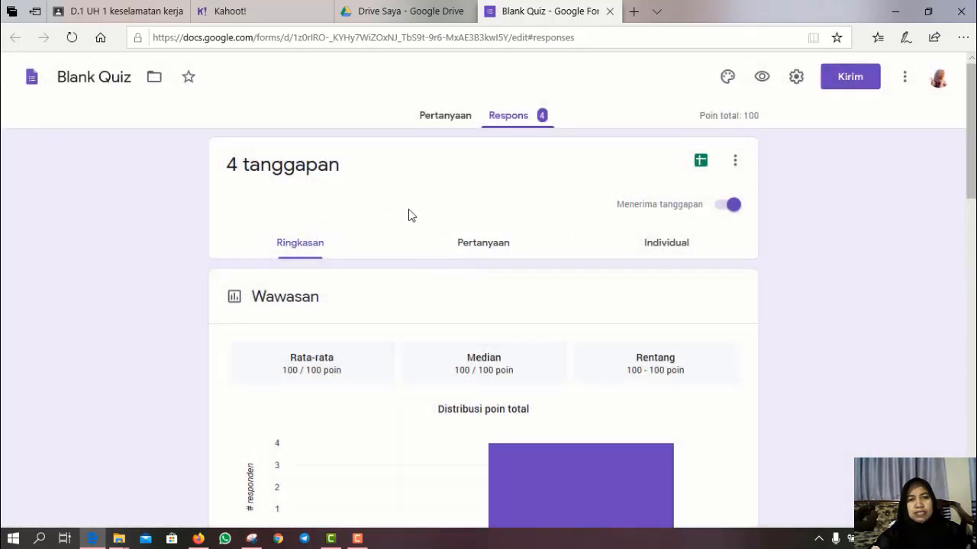
click(491, 252)
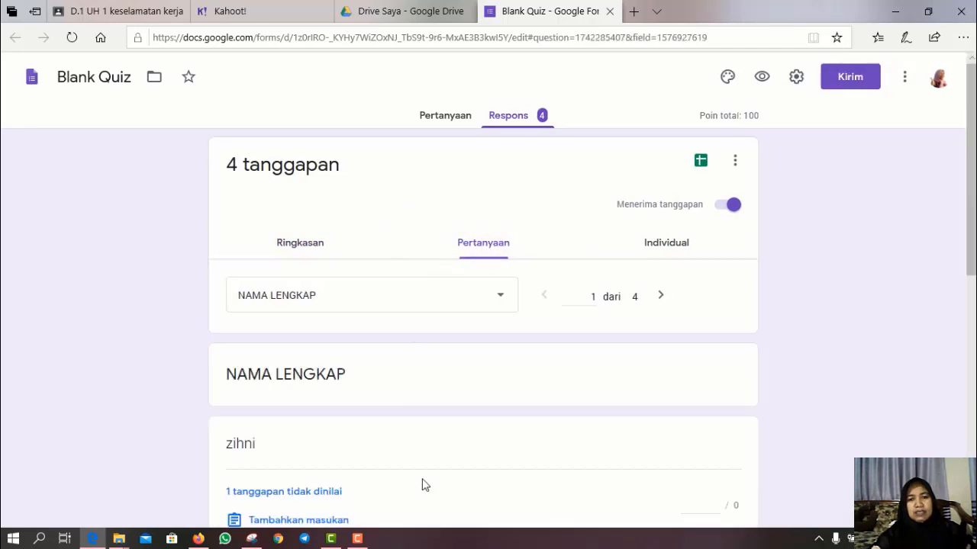
click(670, 248)
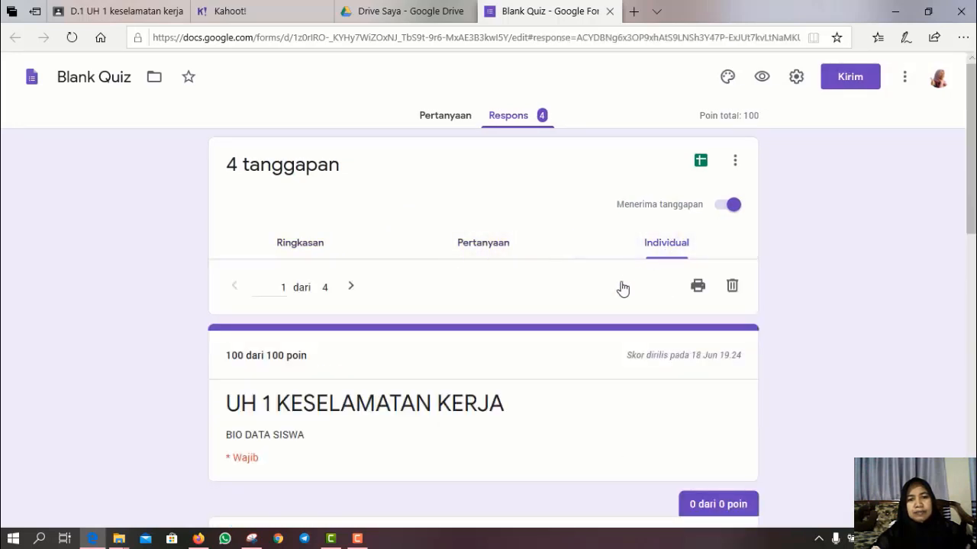
scroll(484, 306, down, 8)
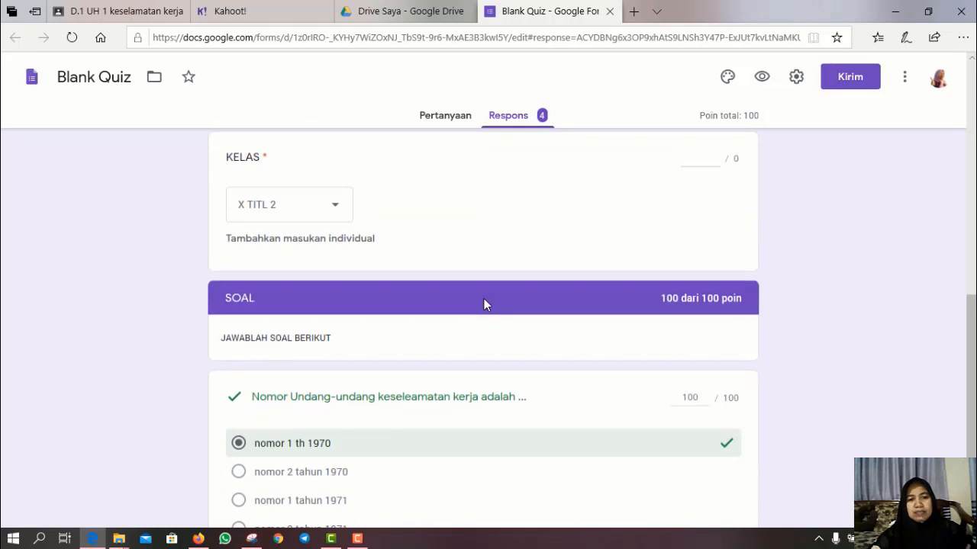
scroll(483, 304, down, 2)
scroll(484, 304, up, 7)
scroll(486, 305, up, 3)
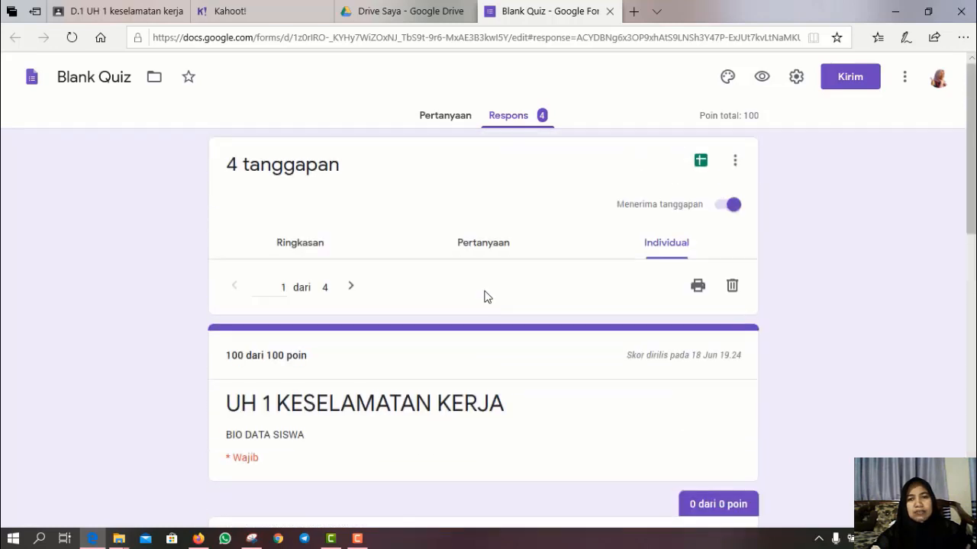
- Link the responses to a new spreadsheet 'Blank Quiz (Respons)'
click(702, 162)
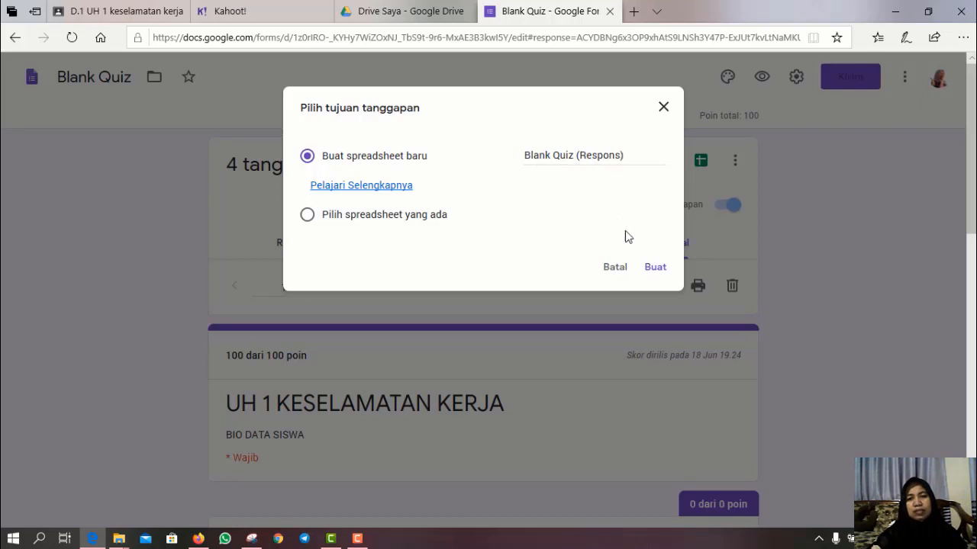
click(654, 269)
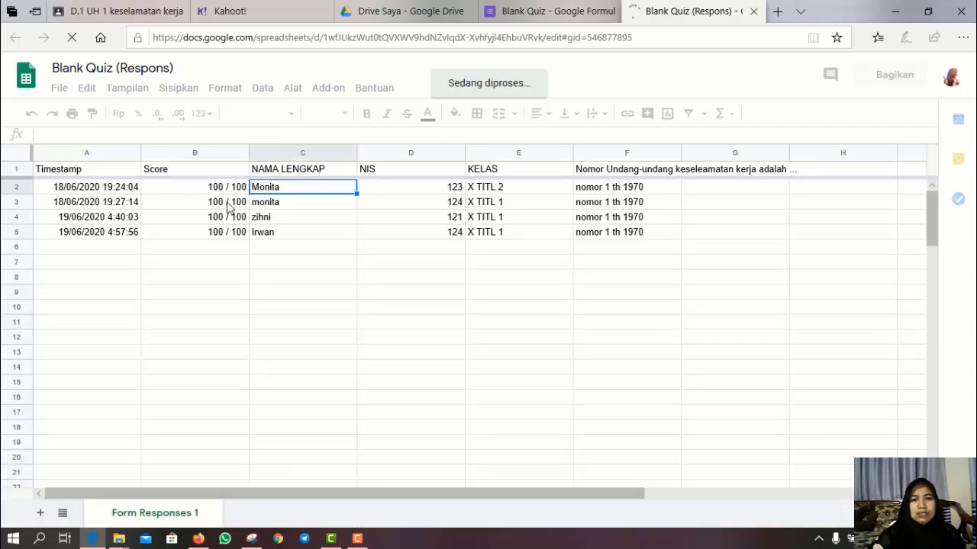
click(169, 207)
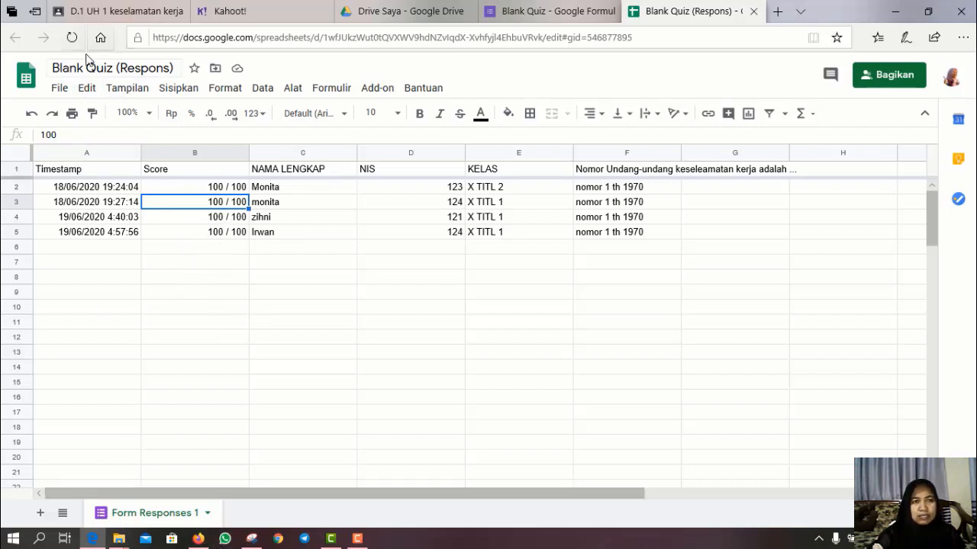
- Grade the three D.1 UH 1 submissions 100/100 each and return them to the students
click(107, 13)
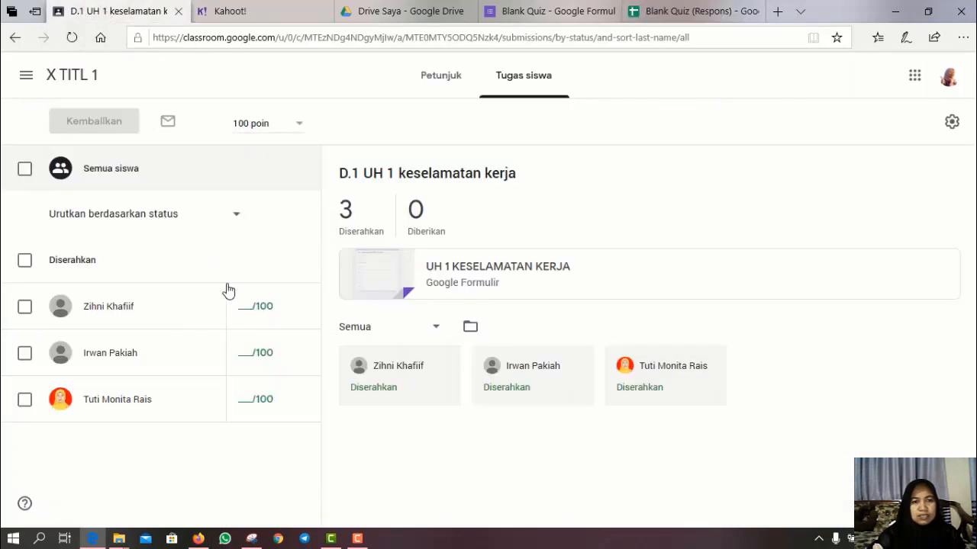
click(237, 309)
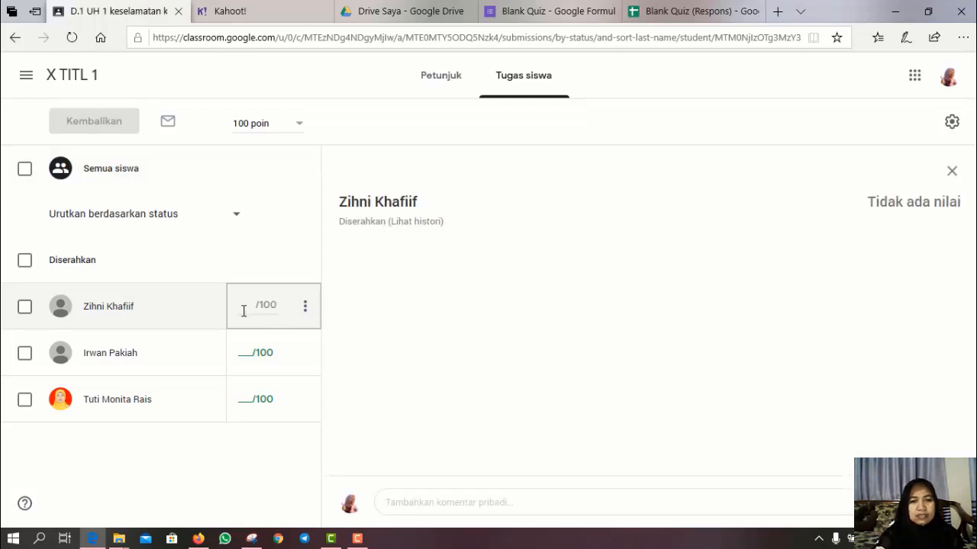
text(100)
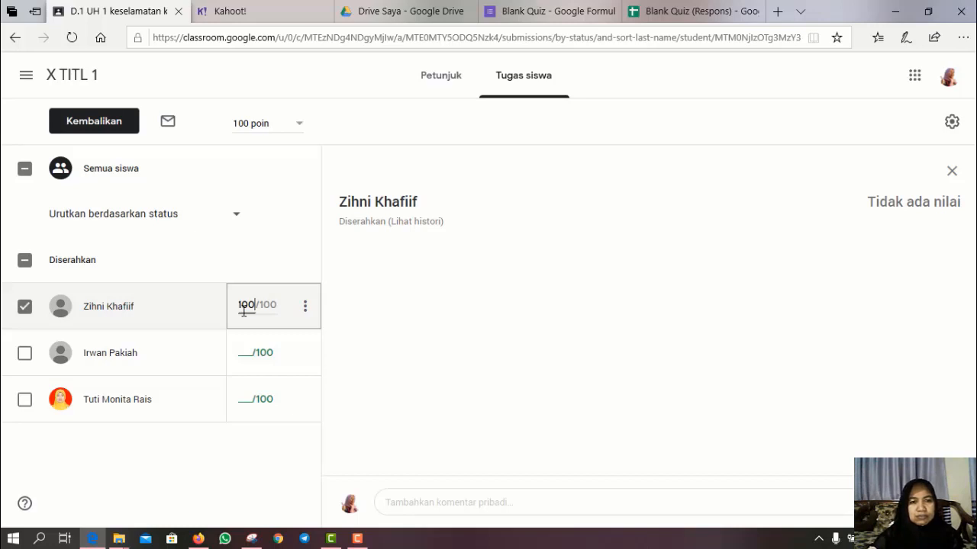
click(246, 358)
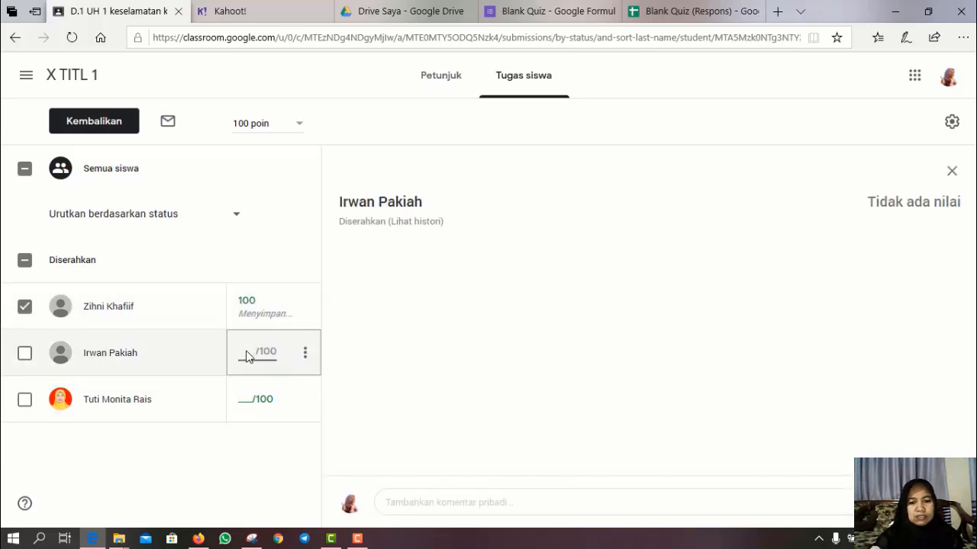
text(100)
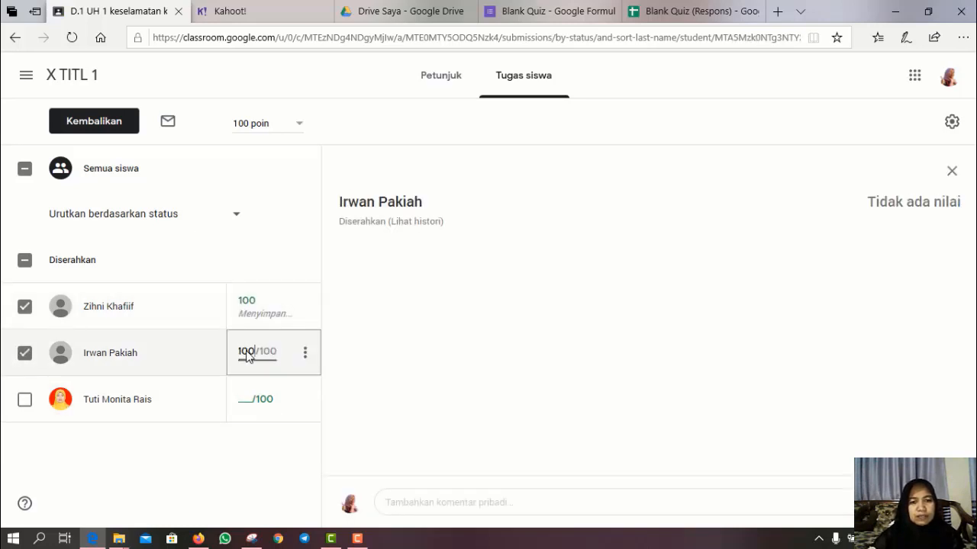
click(244, 407)
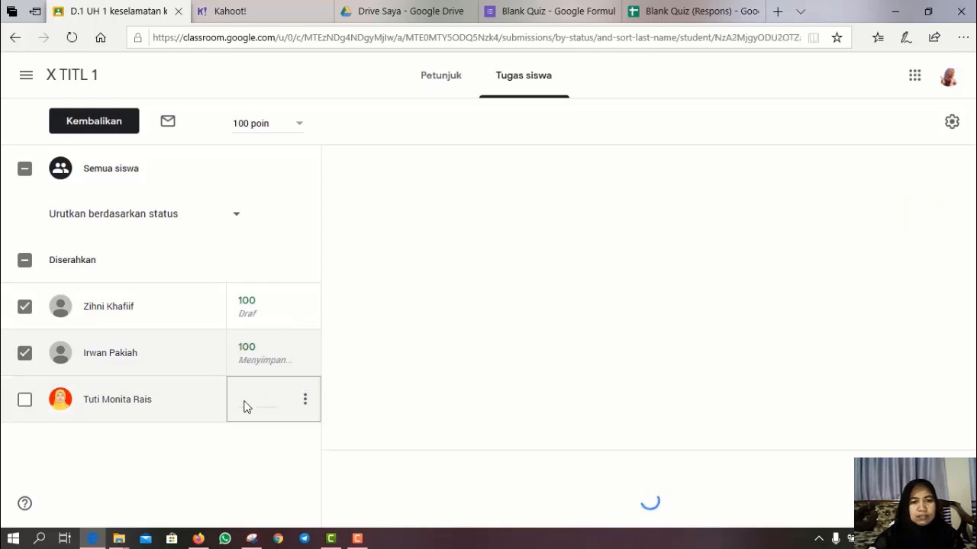
text(00)
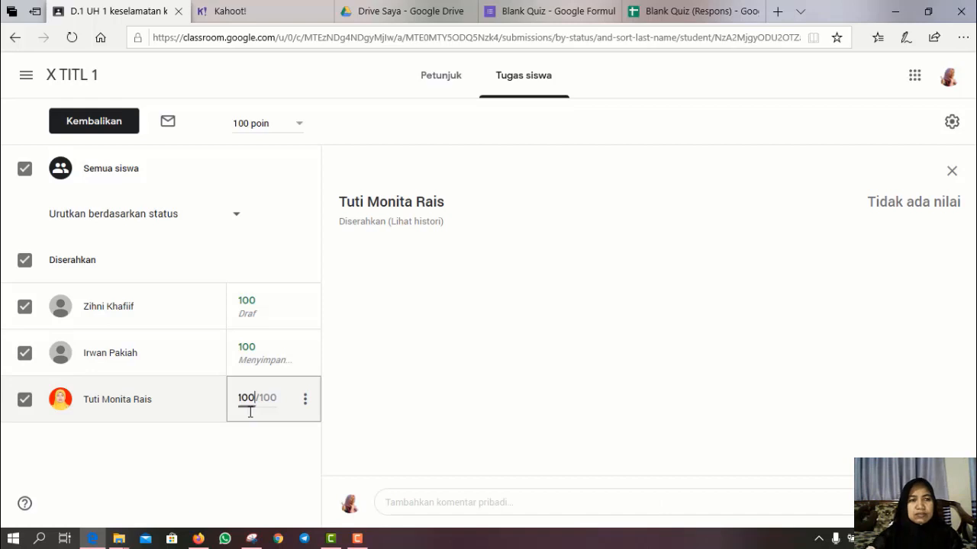
click(83, 124)
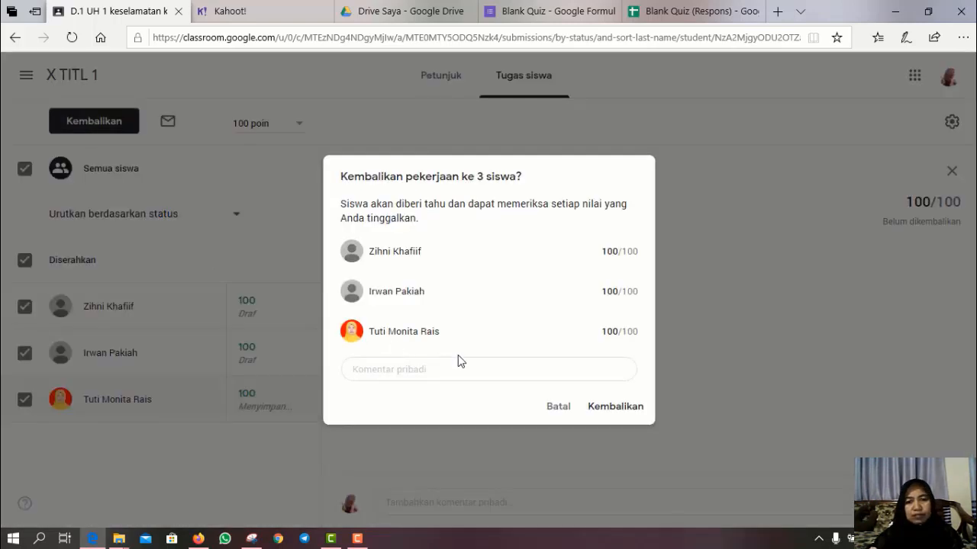
click(622, 407)
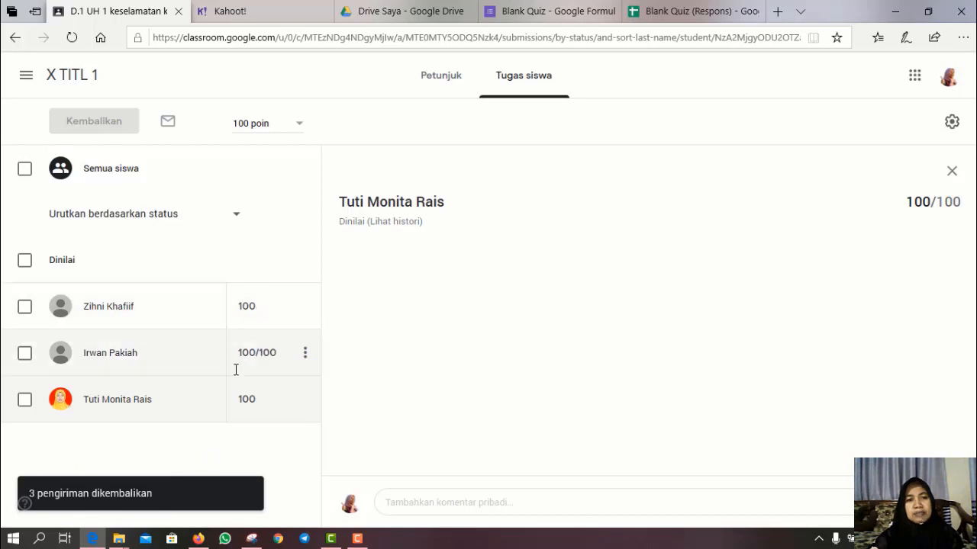
- Open the answers to the 'Undang-undang' work-safety law question from the class gradebook
click(68, 79)
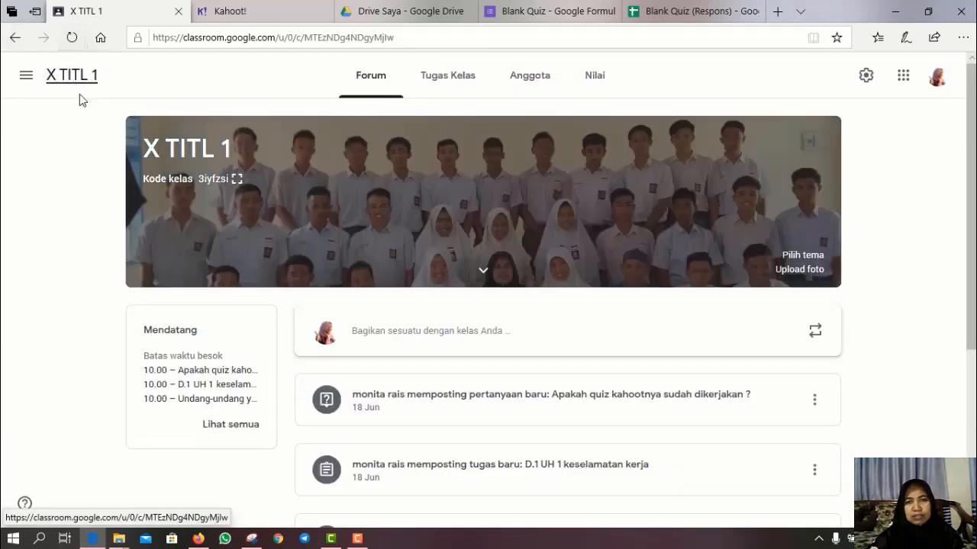
click(601, 81)
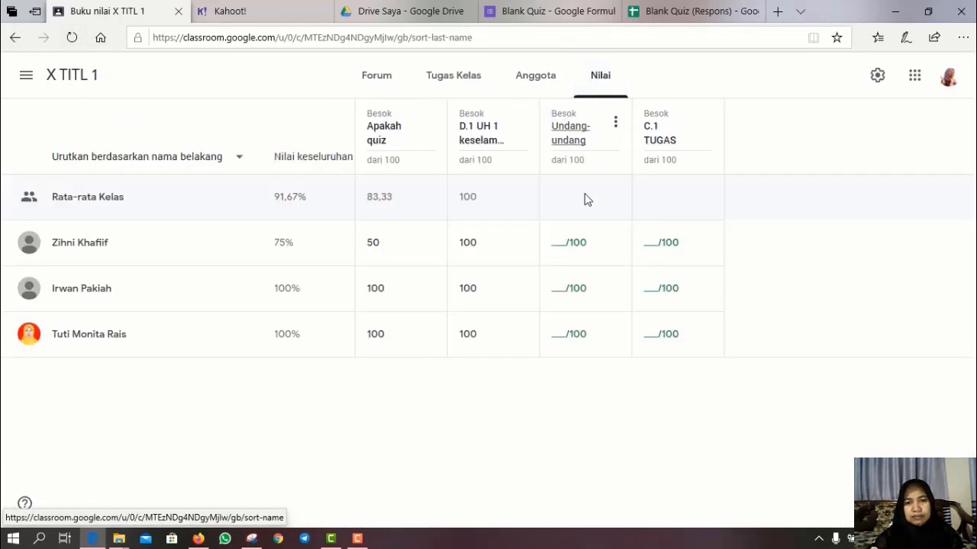
click(574, 142)
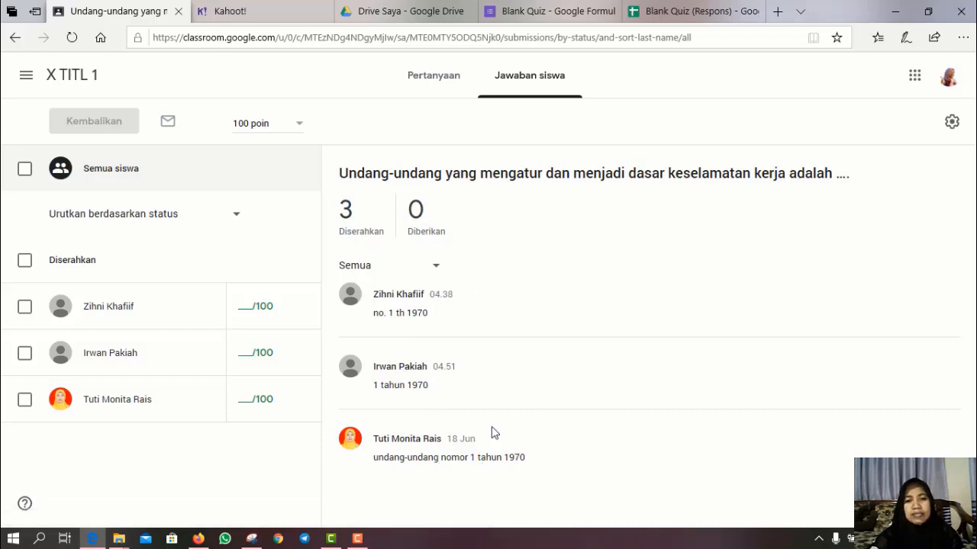
- Grade all three students' answers to the Undang-undang question 100, correcting the mistyped grades
click(247, 316)
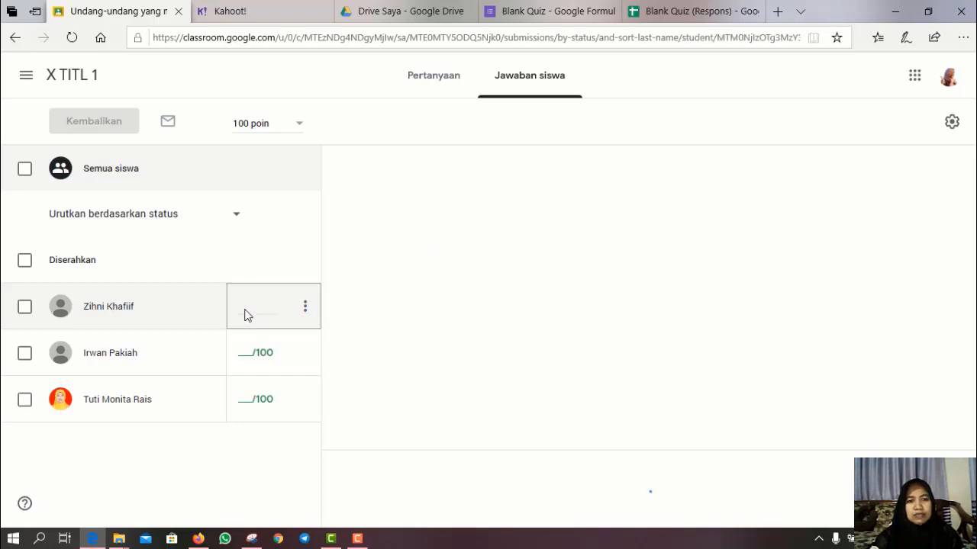
text(1)
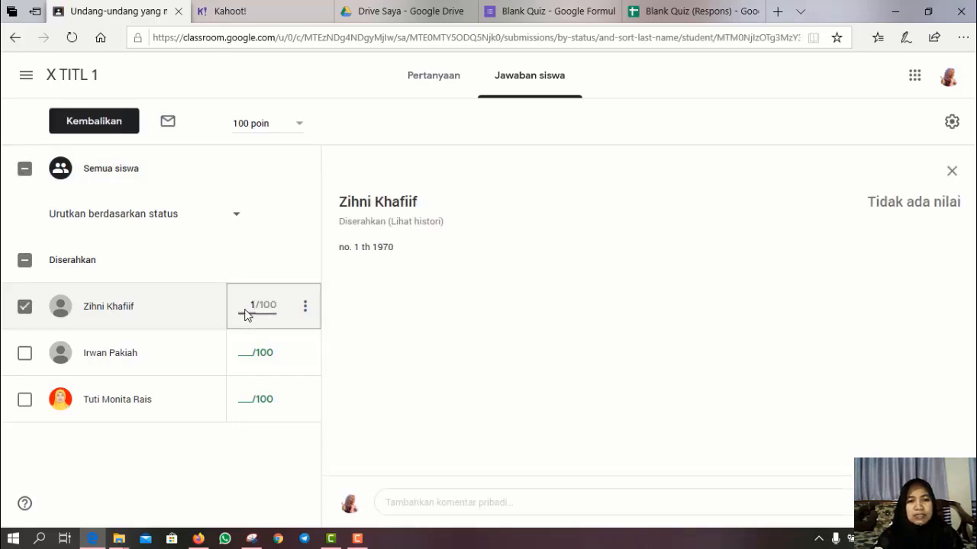
text(00)
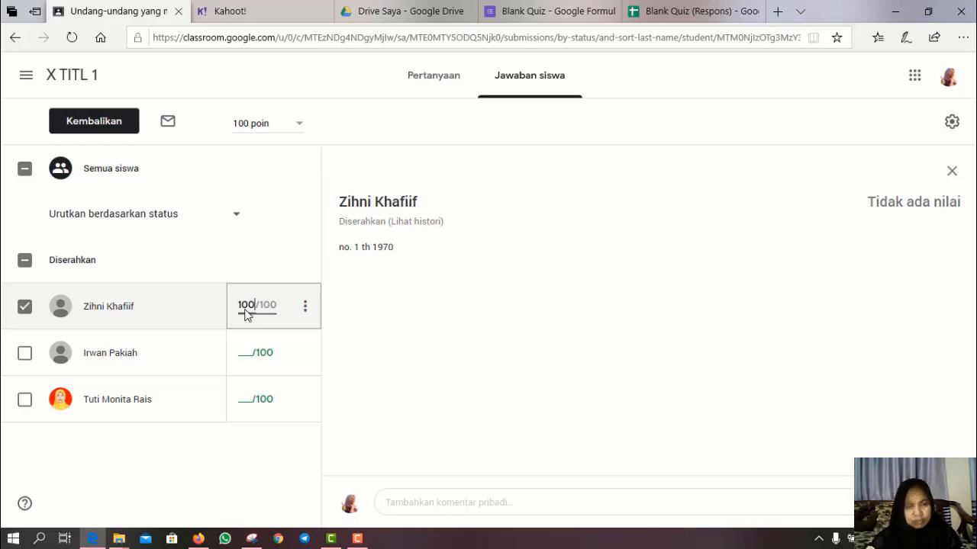
click(236, 355)
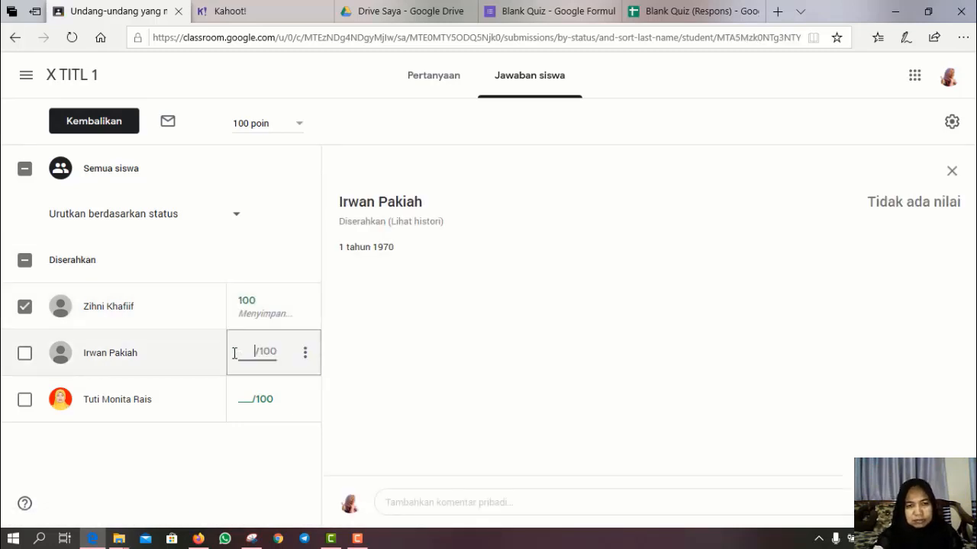
text(100)
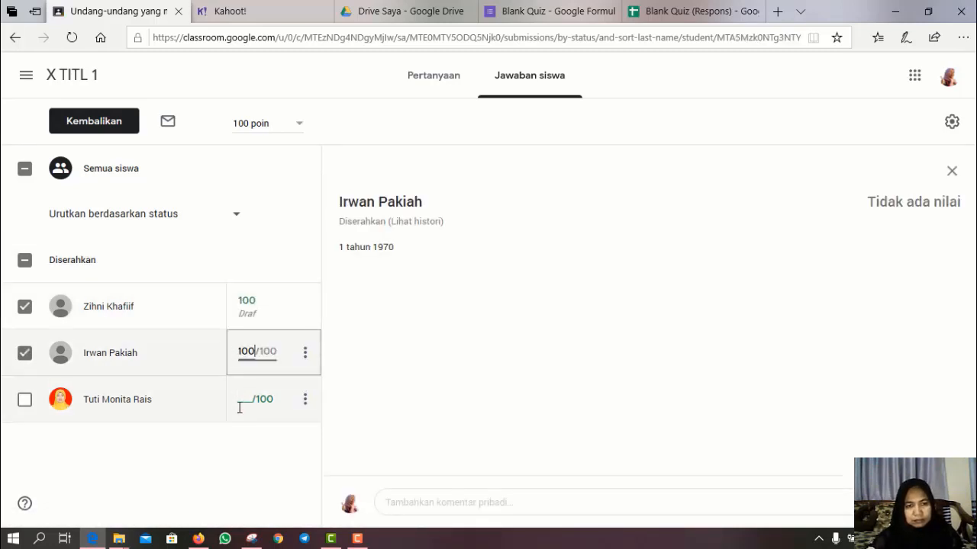
click(239, 405)
text(100)
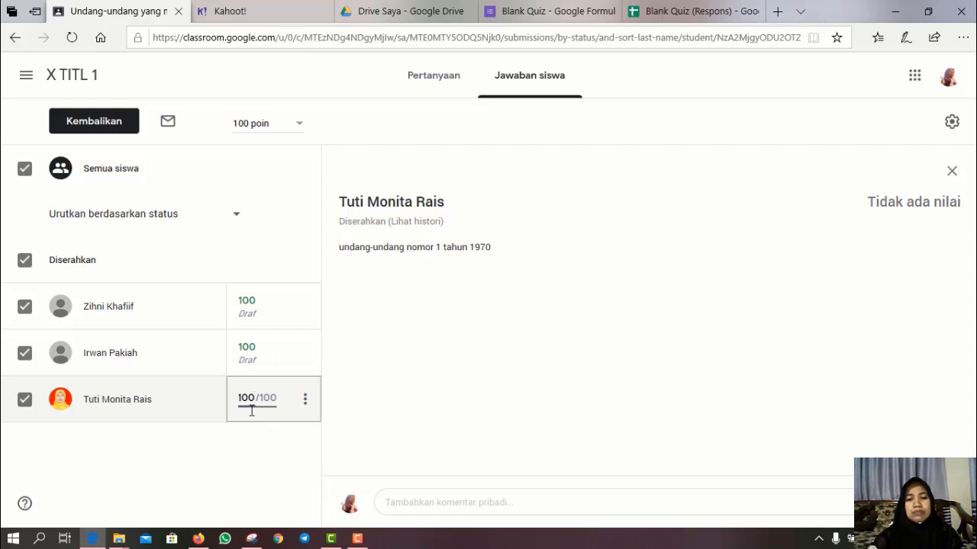
key(BackSpace)
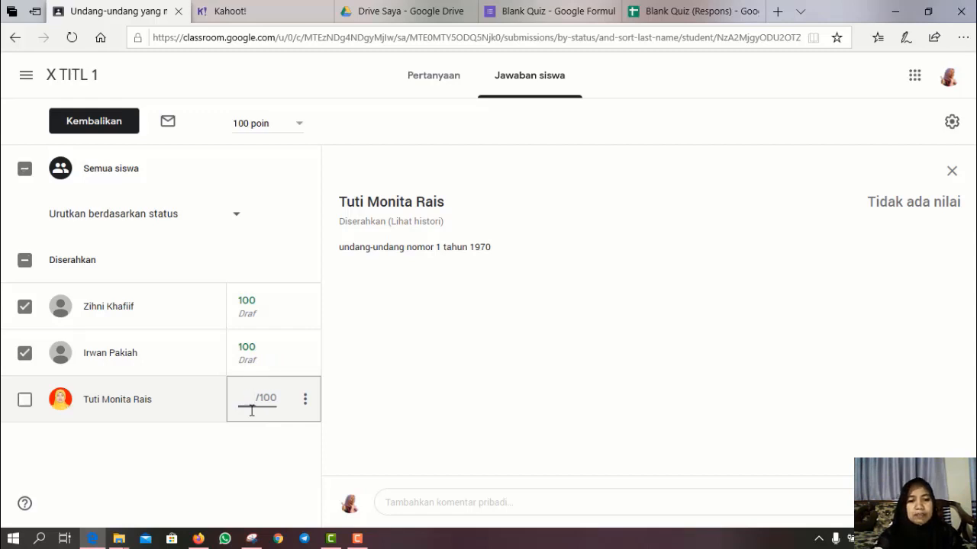
text(40)
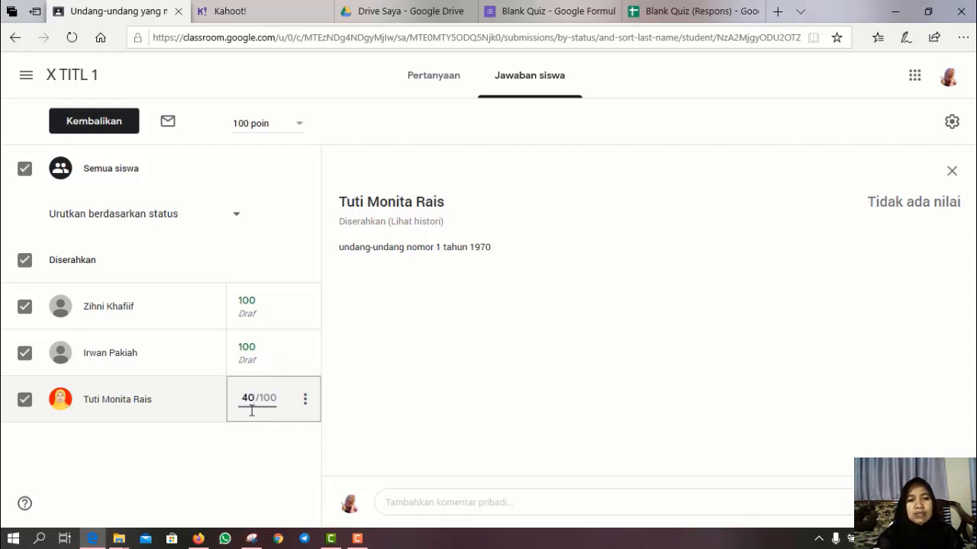
key(BackSpace)
key(BackSpace)
text(100)
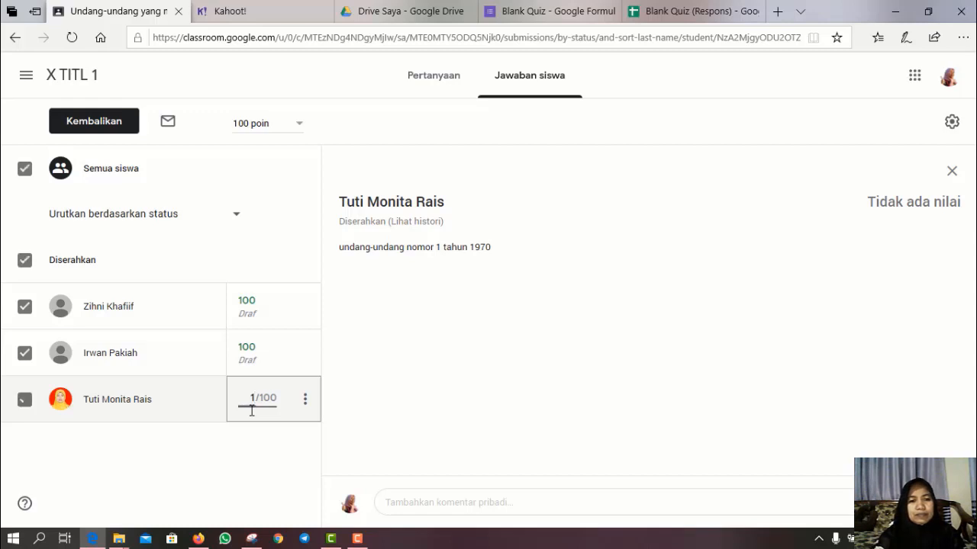
click(263, 355)
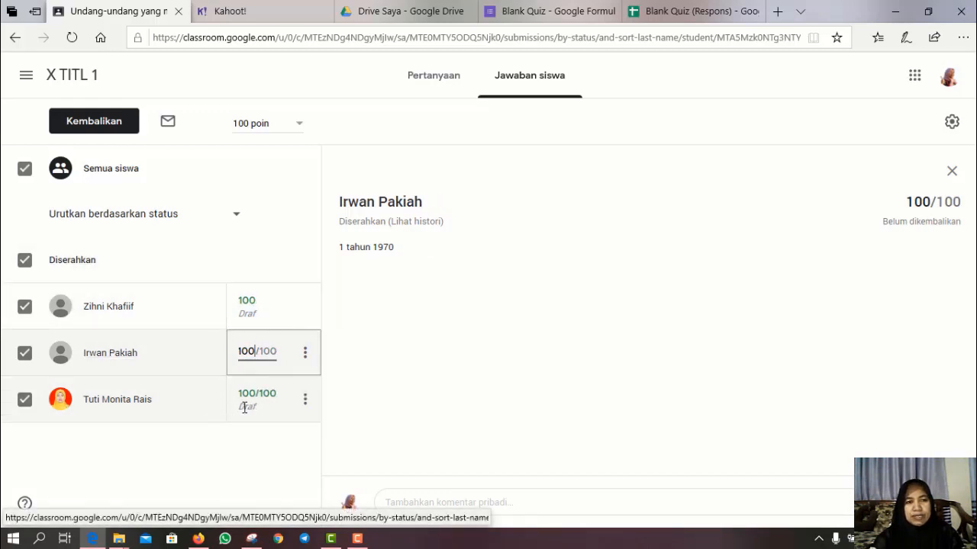
- Return the graded answers to all three students and go back to the X TITL 1 stream
click(89, 130)
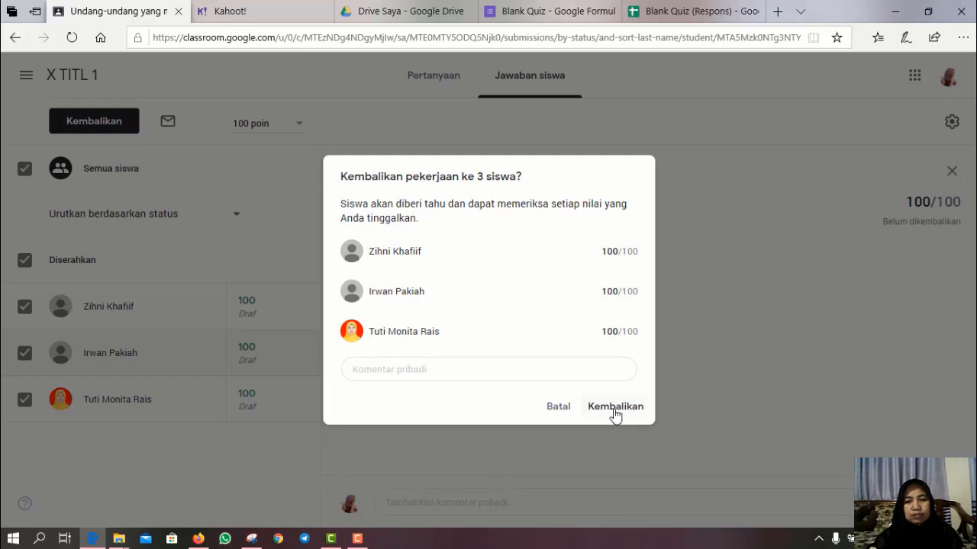
click(615, 408)
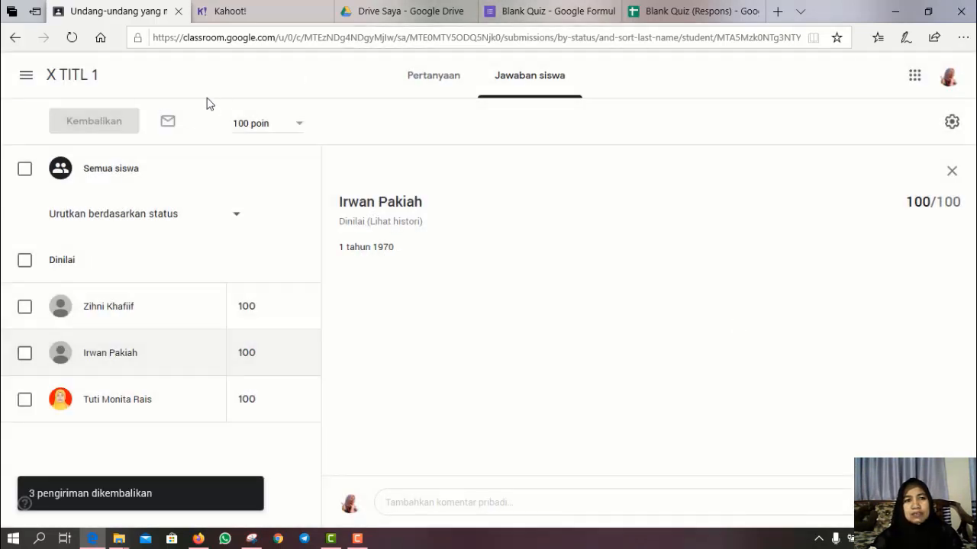
click(68, 80)
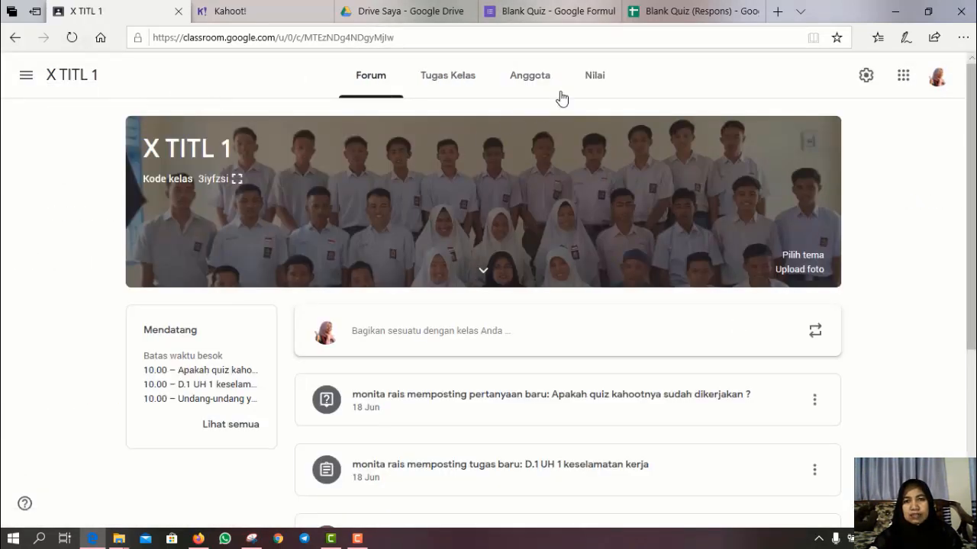
- From the Nilai gradebook, open the first student's C.1 TUGAS KESELAMATAN KERJA submission in the grader
click(592, 82)
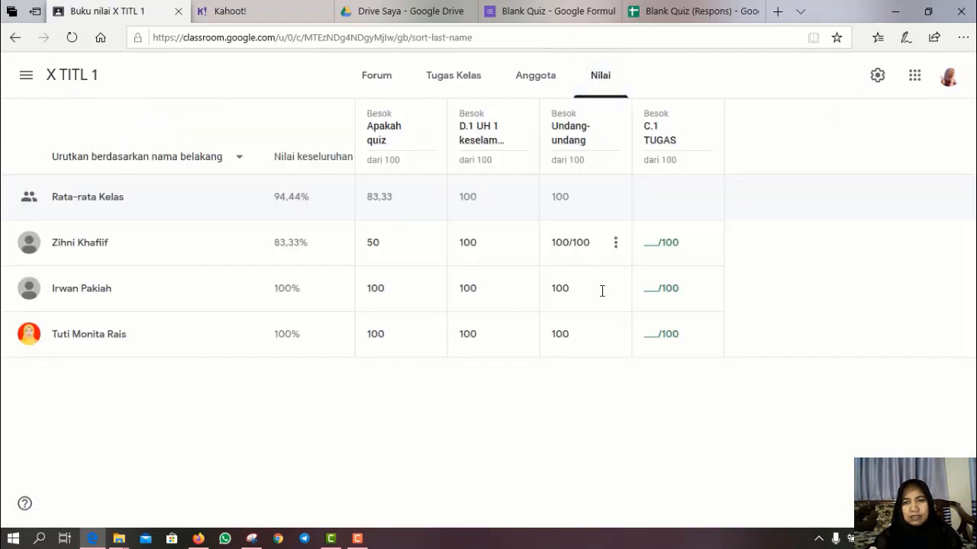
click(660, 147)
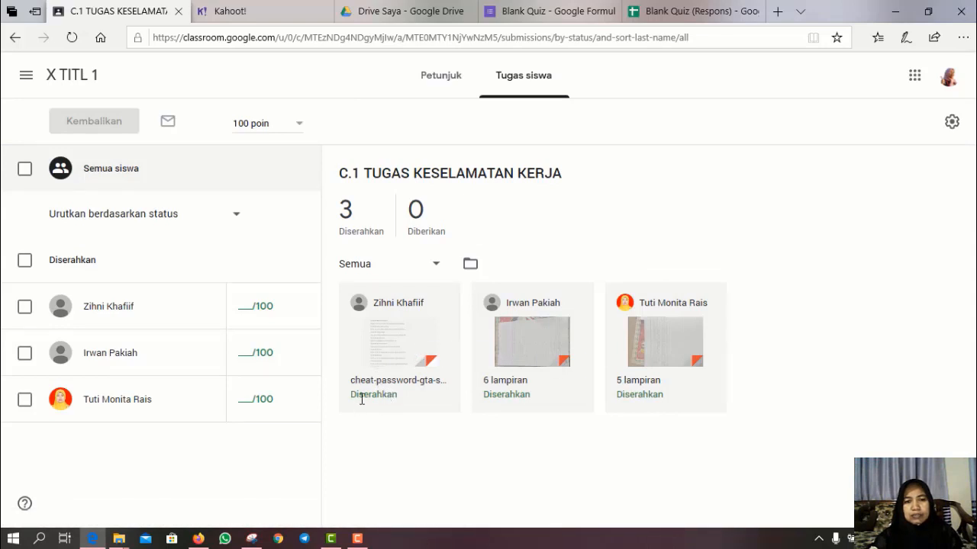
click(390, 296)
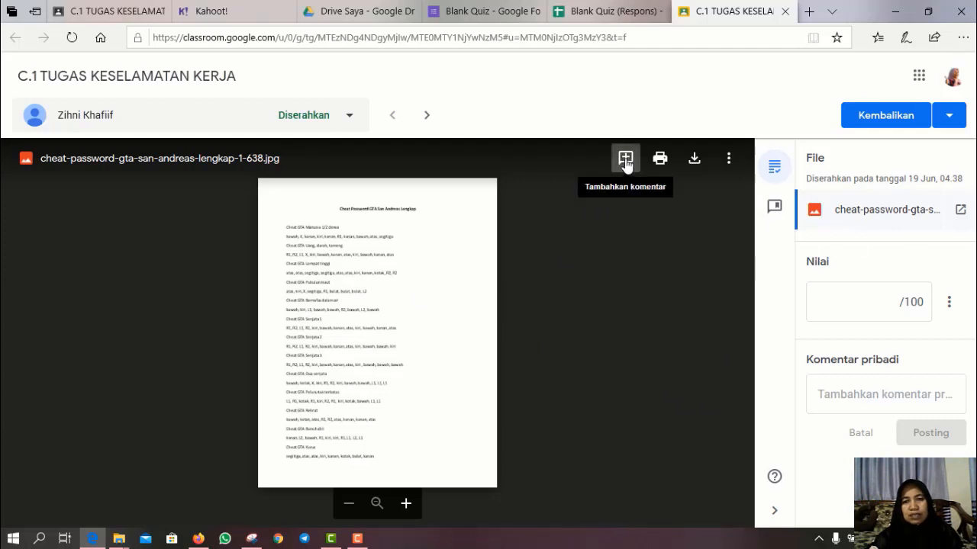
- Highlight an area near the top of the submitted JPG and comment 'coba cek lagi file yang dikirimkan'
click(625, 160)
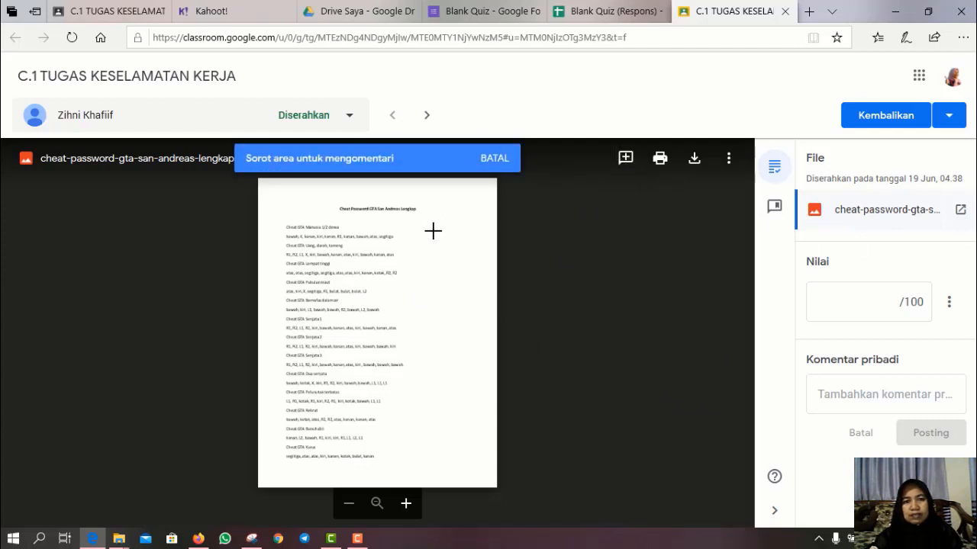
drag(428, 223, 538, 279)
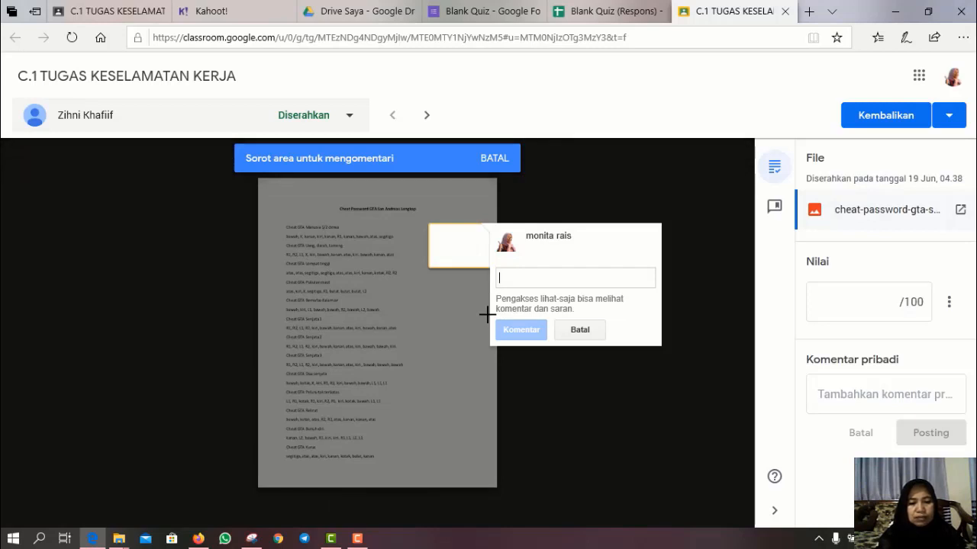
text(coba)
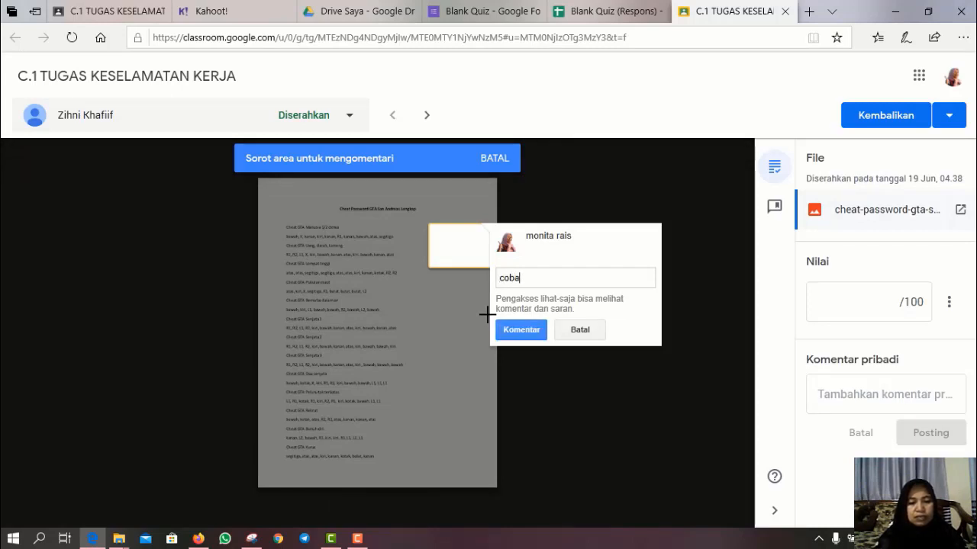
text( cek l)
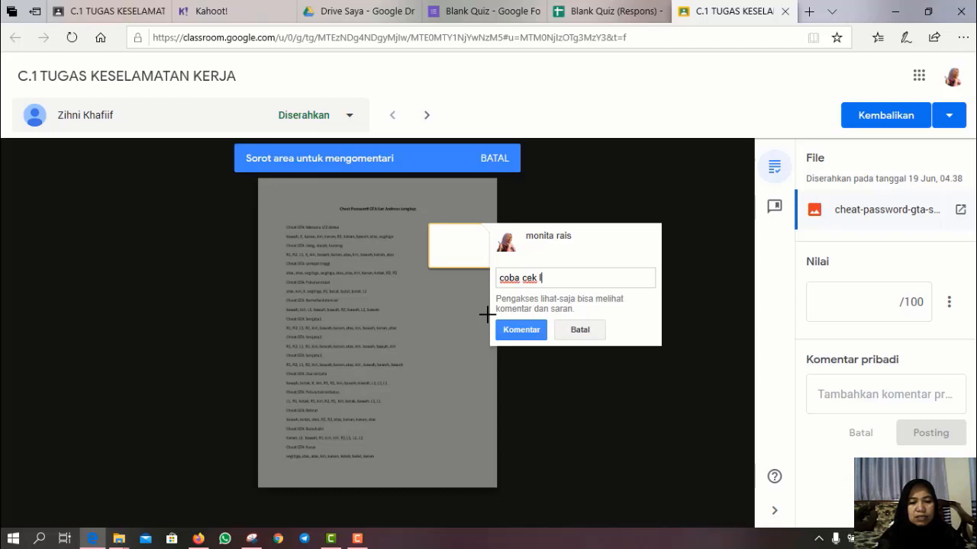
text(agi)
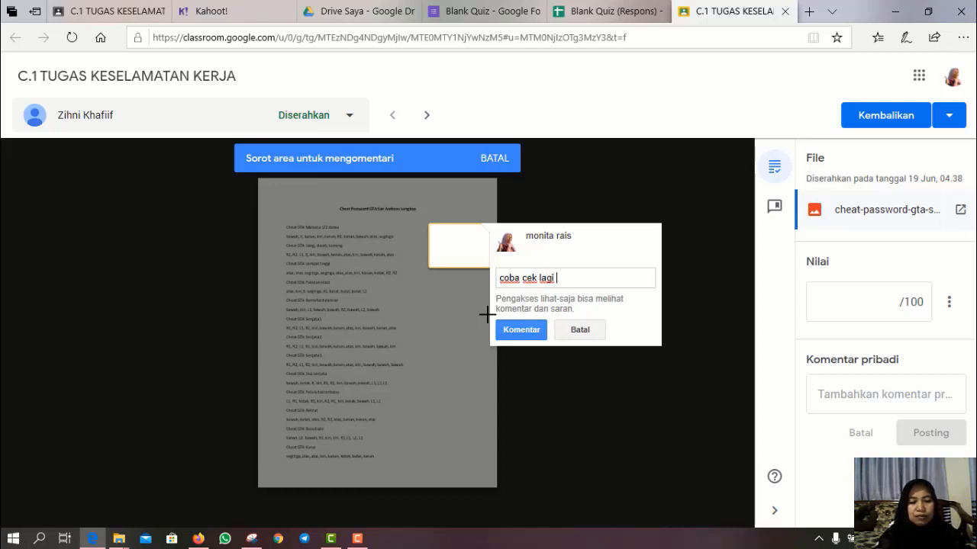
text( file yang dikirimkan)
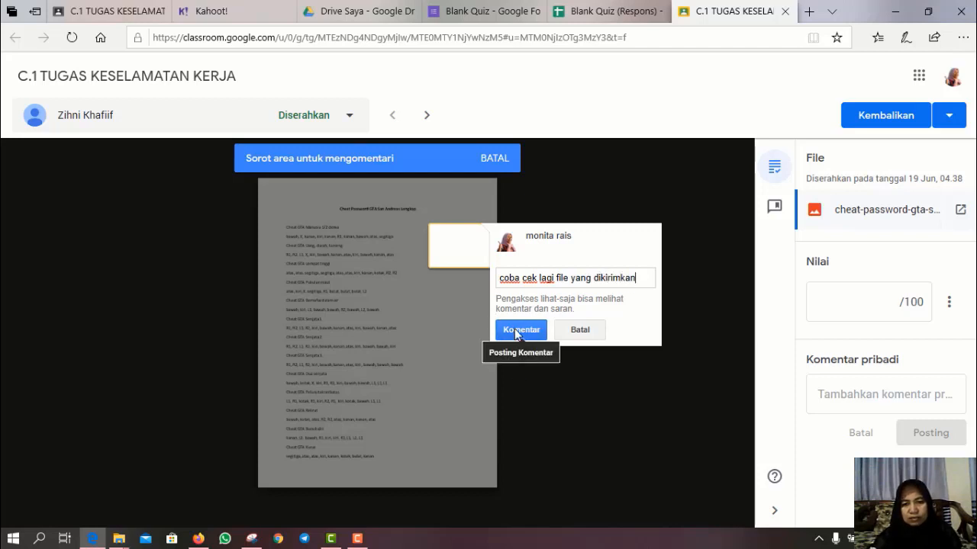
click(515, 330)
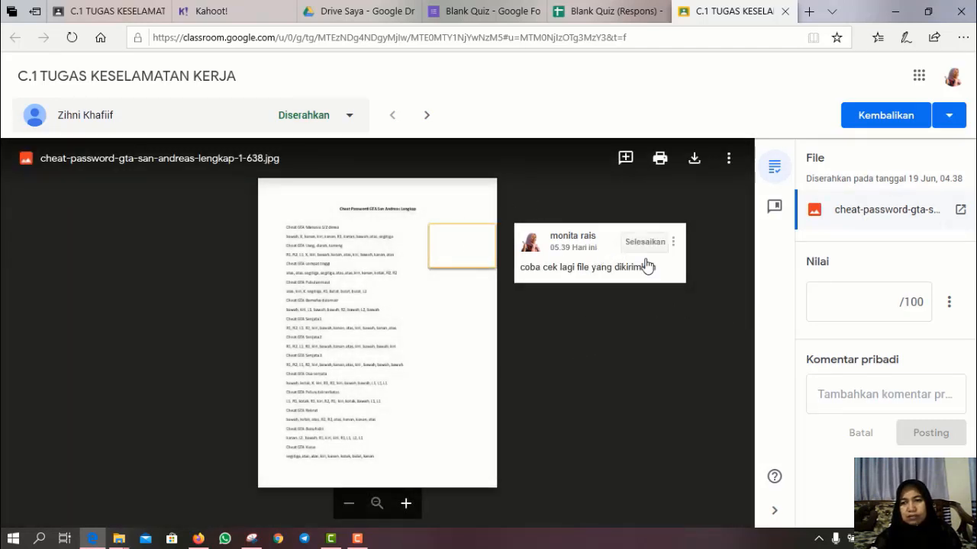
- Enter a draft grade of 40 and post the private comment 'file yang dikirimkan tidak sesuai dengan tugas'
click(904, 302)
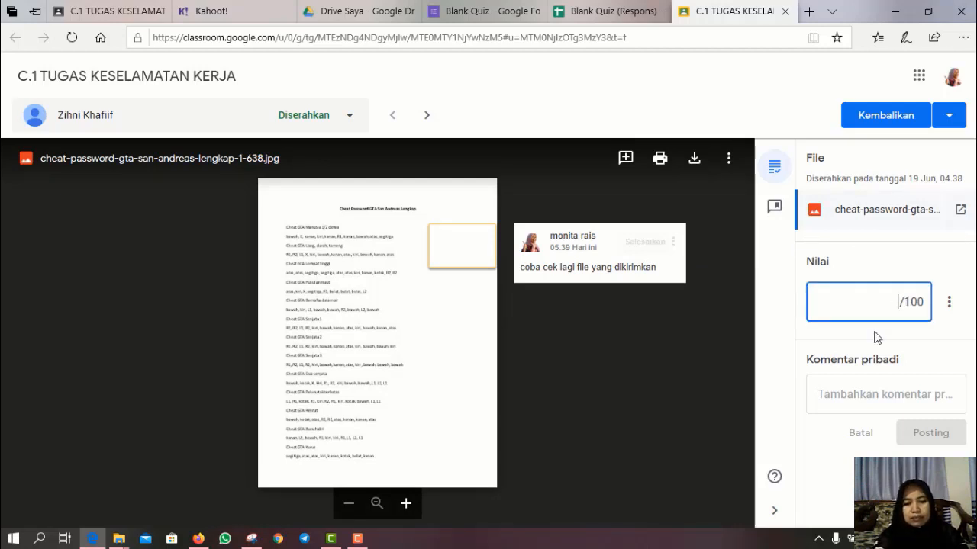
text(40)
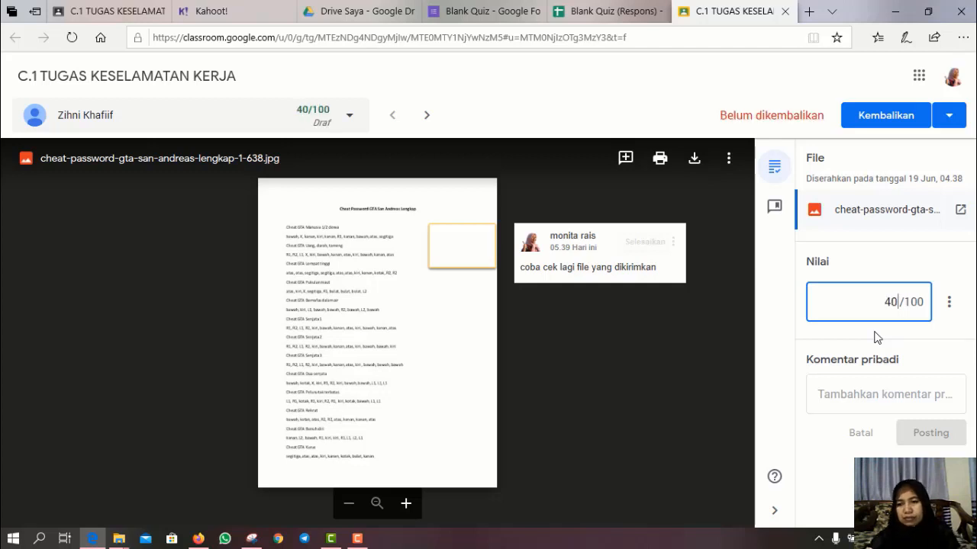
click(854, 396)
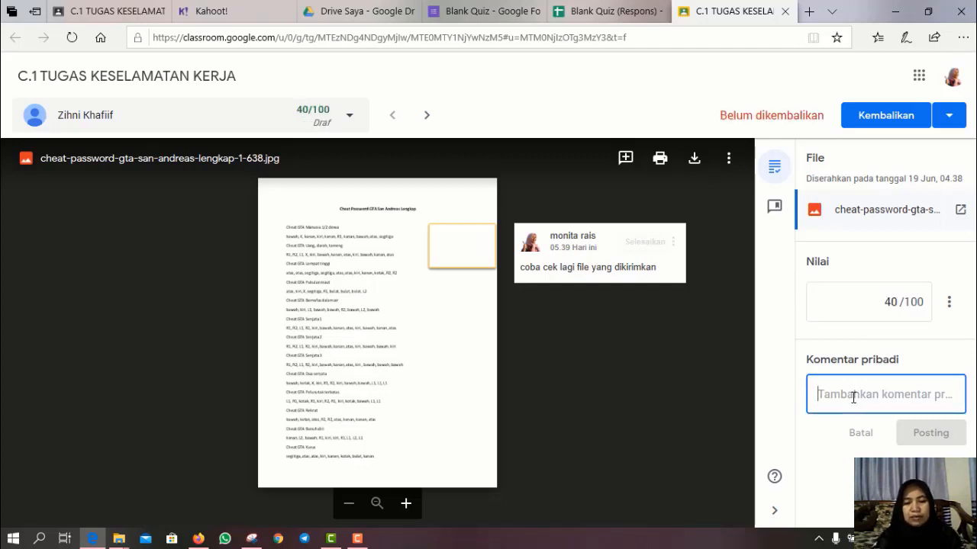
text(file yang diki)
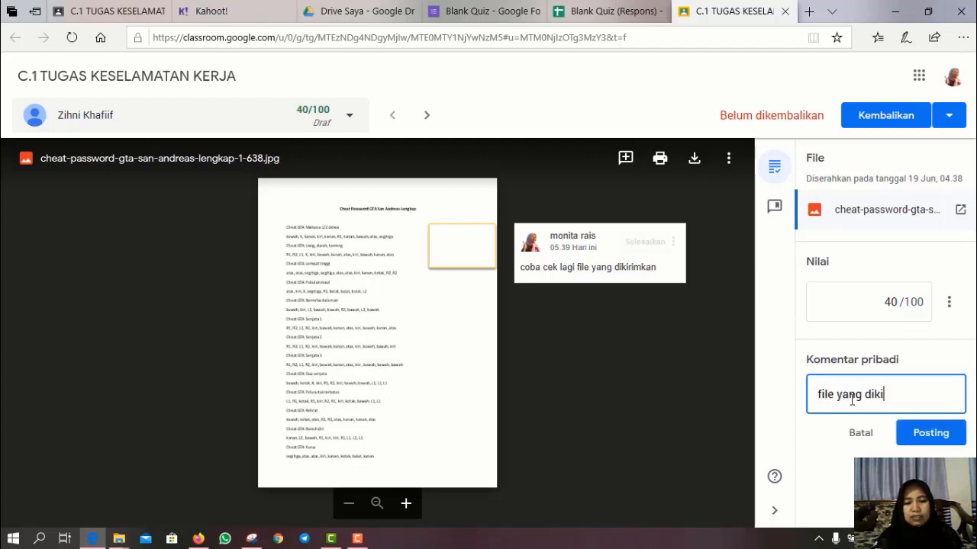
text(rimkan )
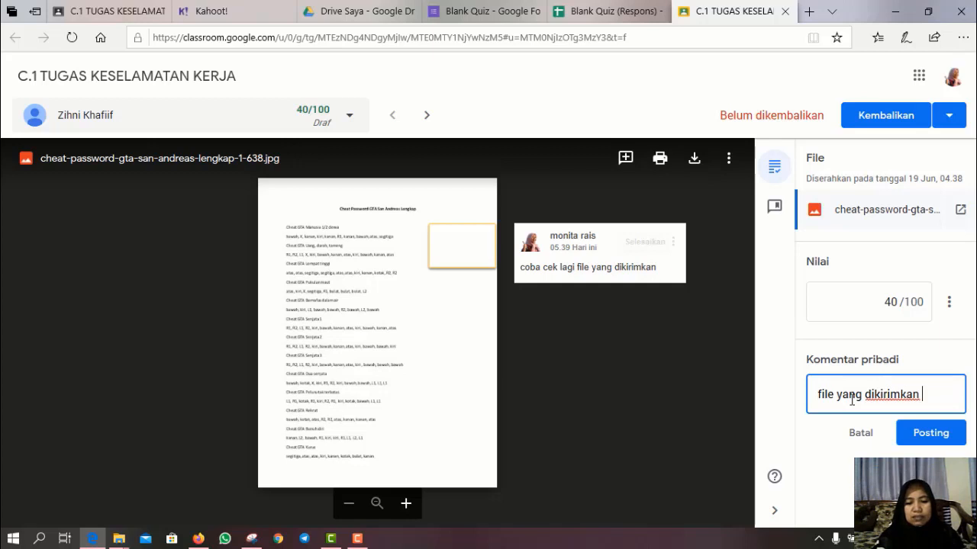
text(tidak se)
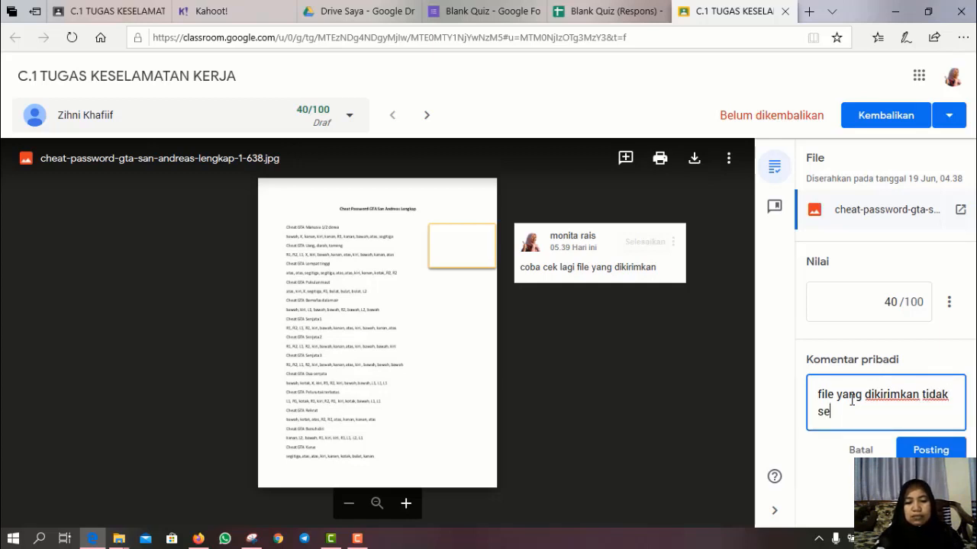
text(suai deng)
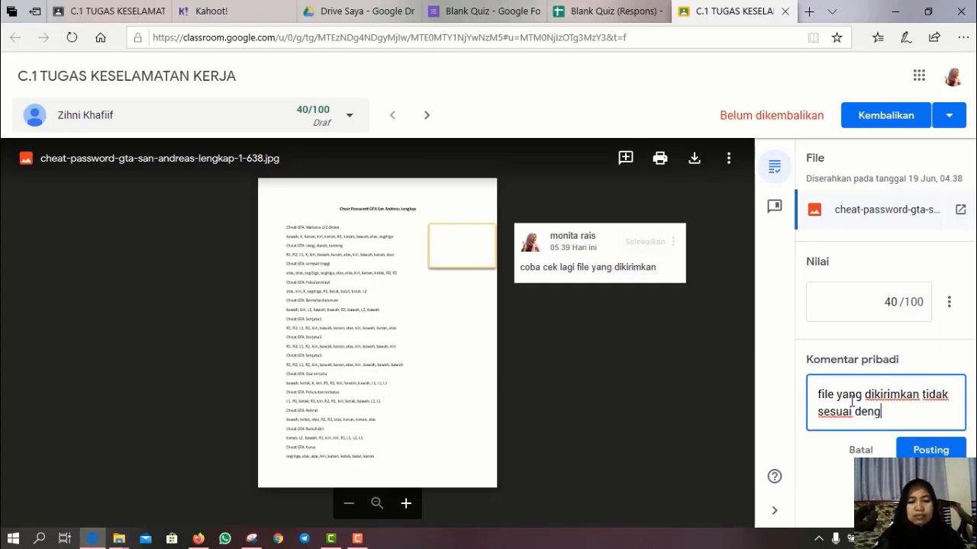
text(an tugas)
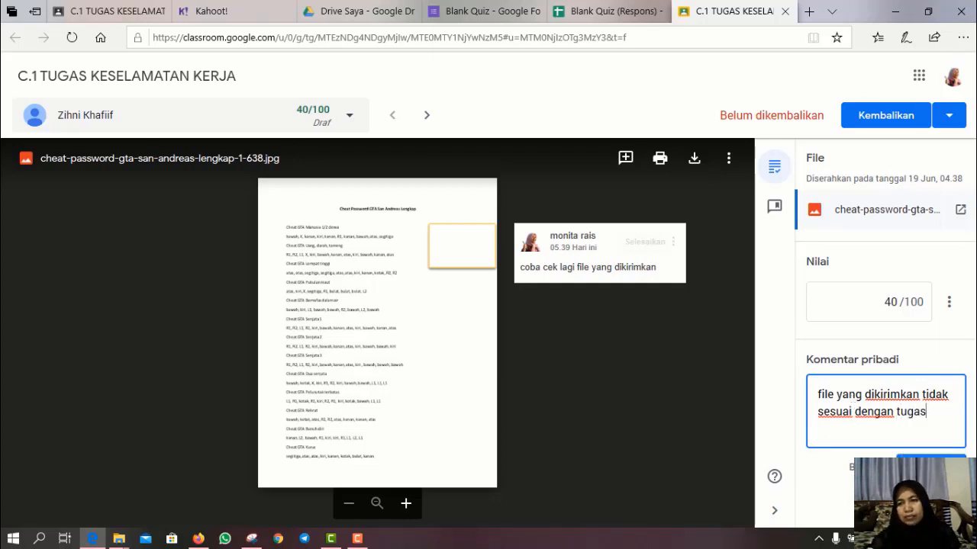
click(926, 468)
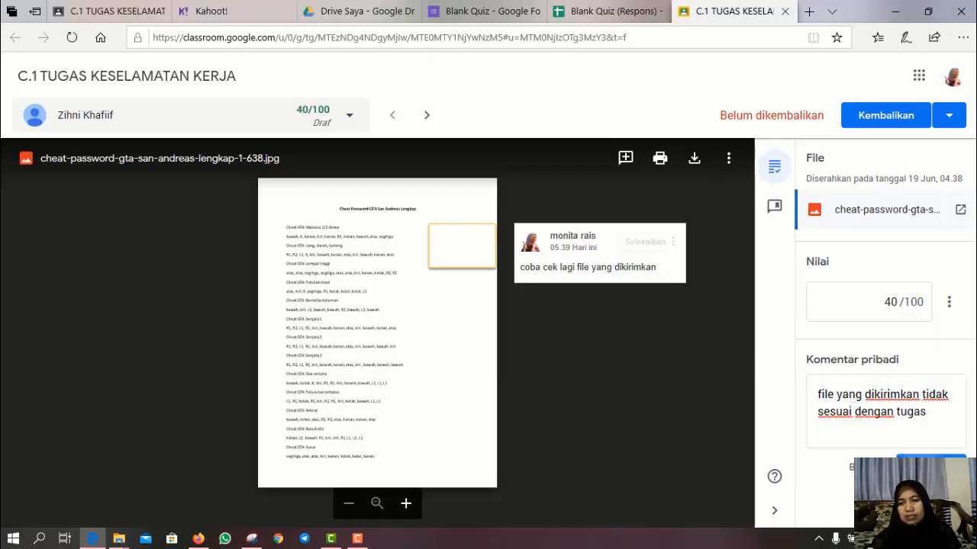
- Return the 40/100 work to the student and move to the next student's IMG-20200619-WA0004.jpg submission
click(877, 118)
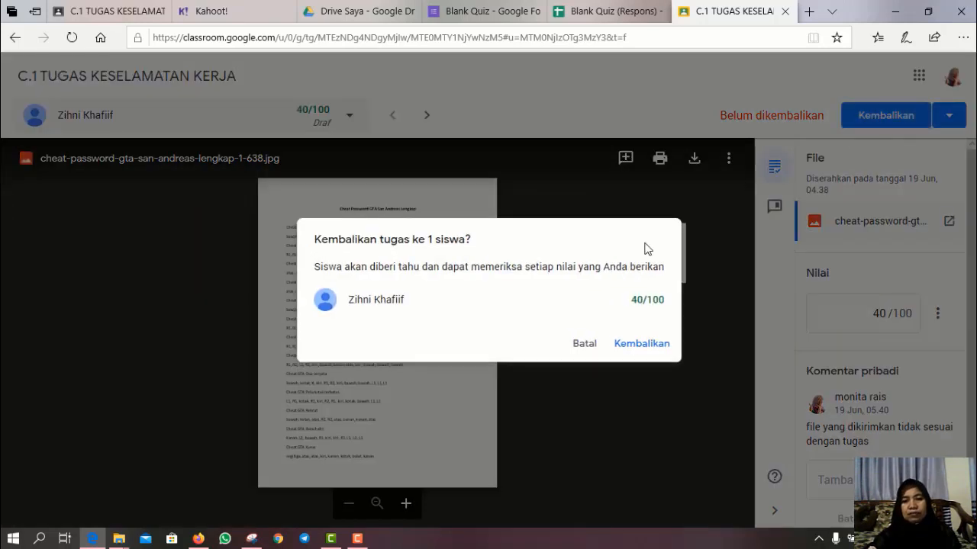
click(656, 349)
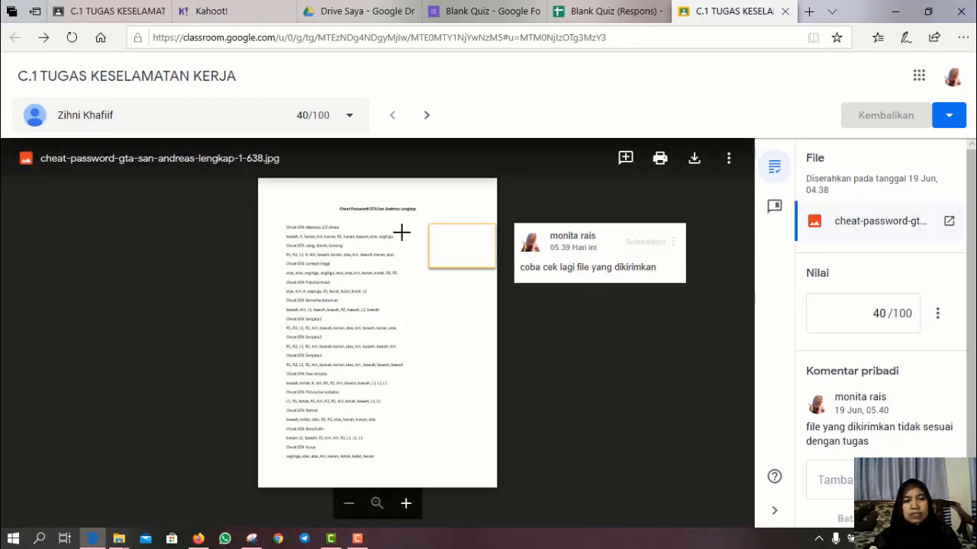
click(428, 116)
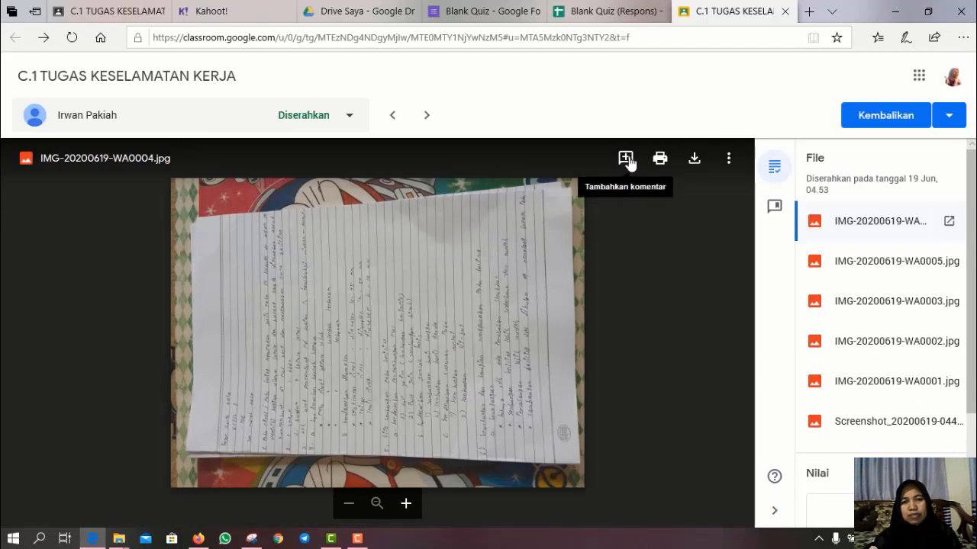
- Highlight an area near the top of IMG-20200619-WA0004.jpg and post the comment 'bagus'
click(626, 160)
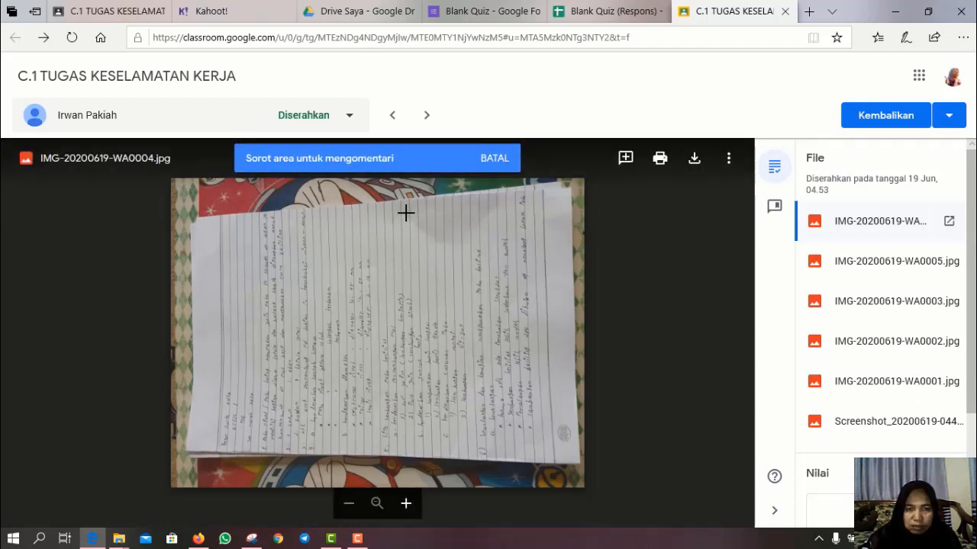
drag(407, 214, 465, 245)
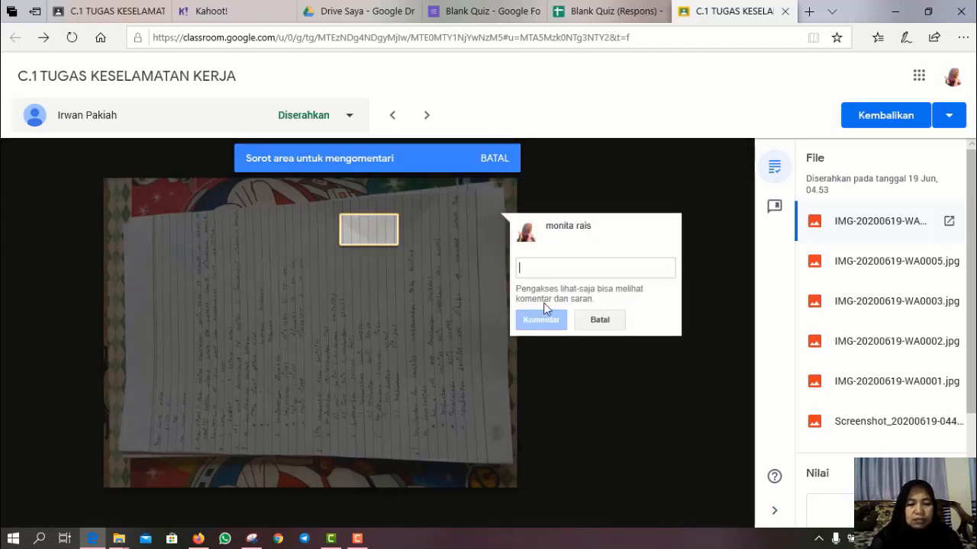
text(se)
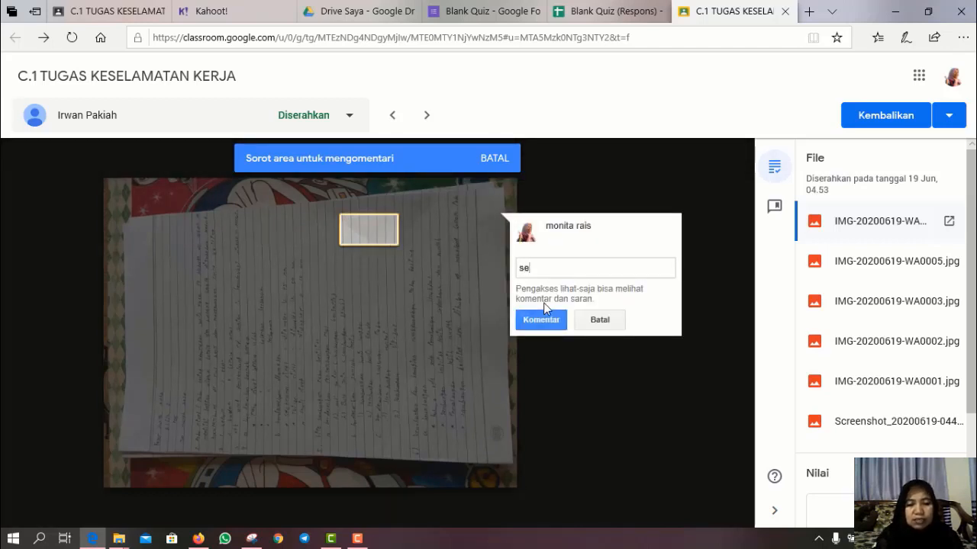
text(ba)
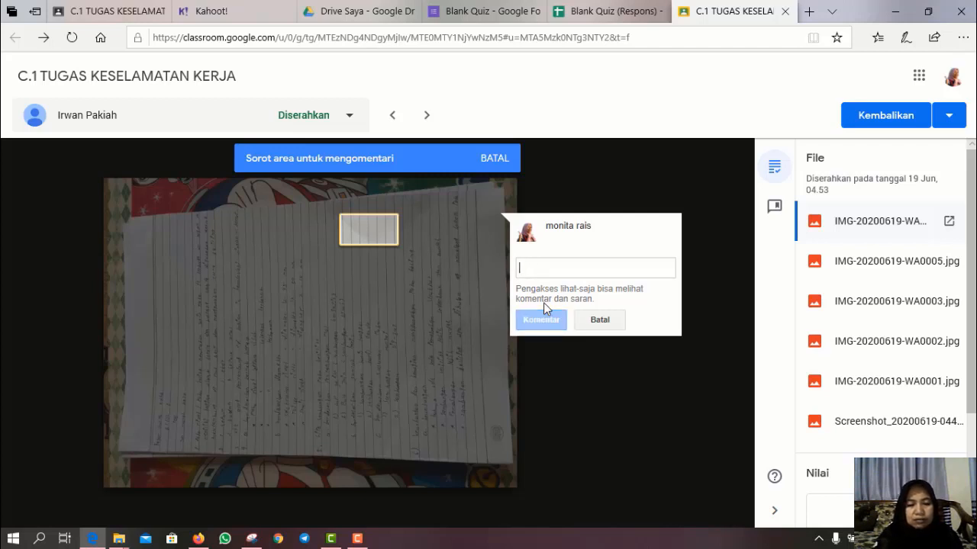
text(g)
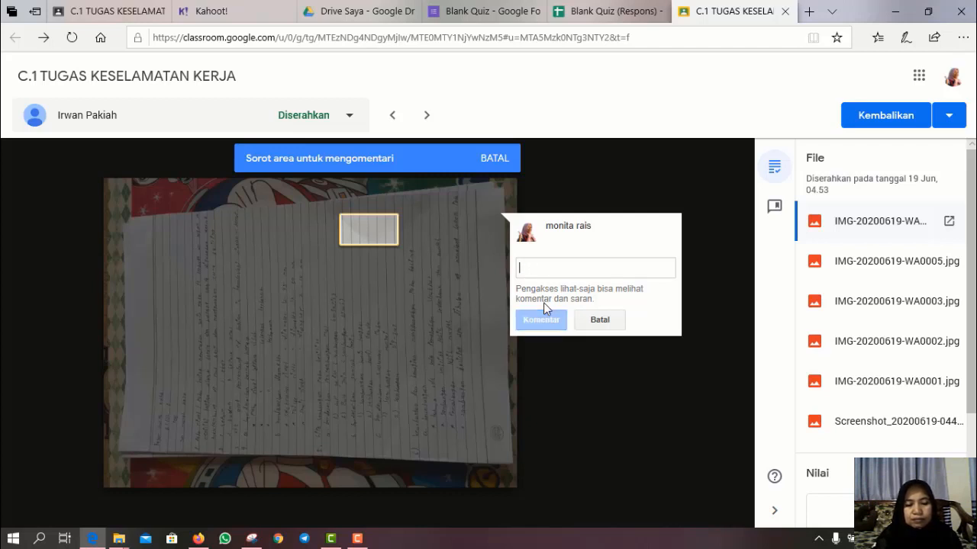
text(bagus)
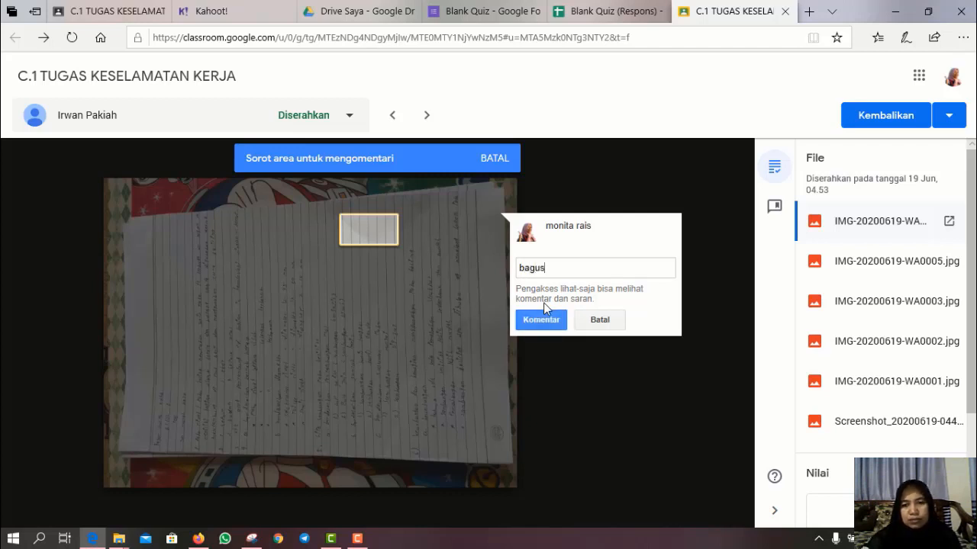
click(540, 321)
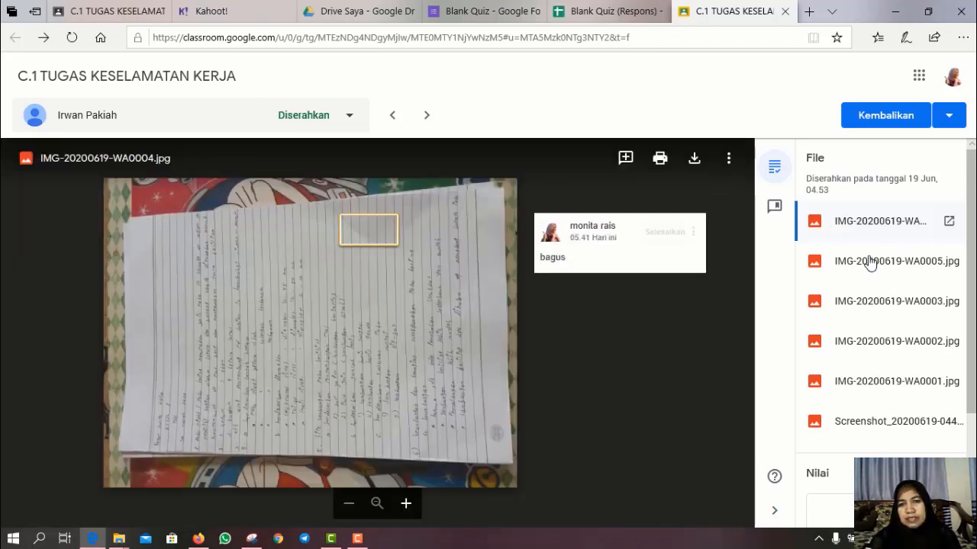
click(870, 262)
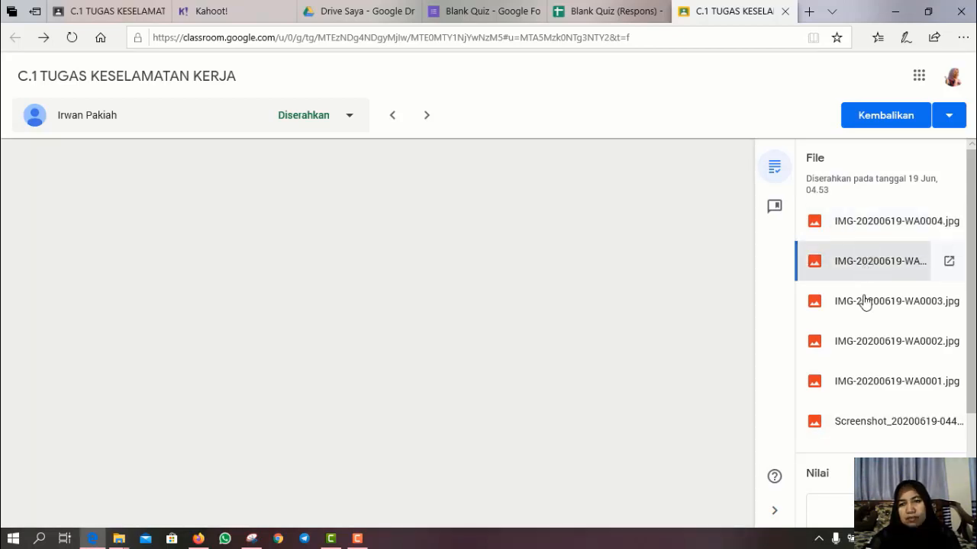
click(865, 305)
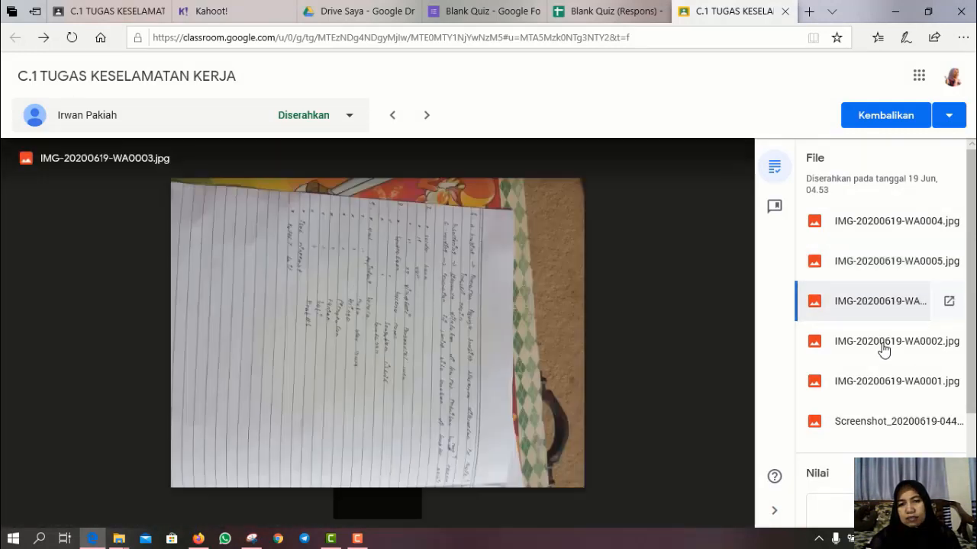
click(883, 350)
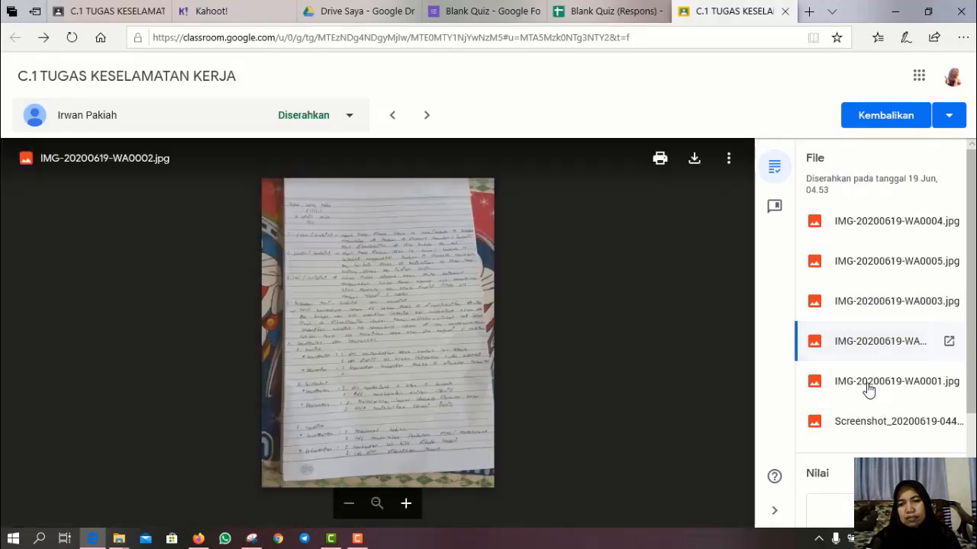
click(868, 386)
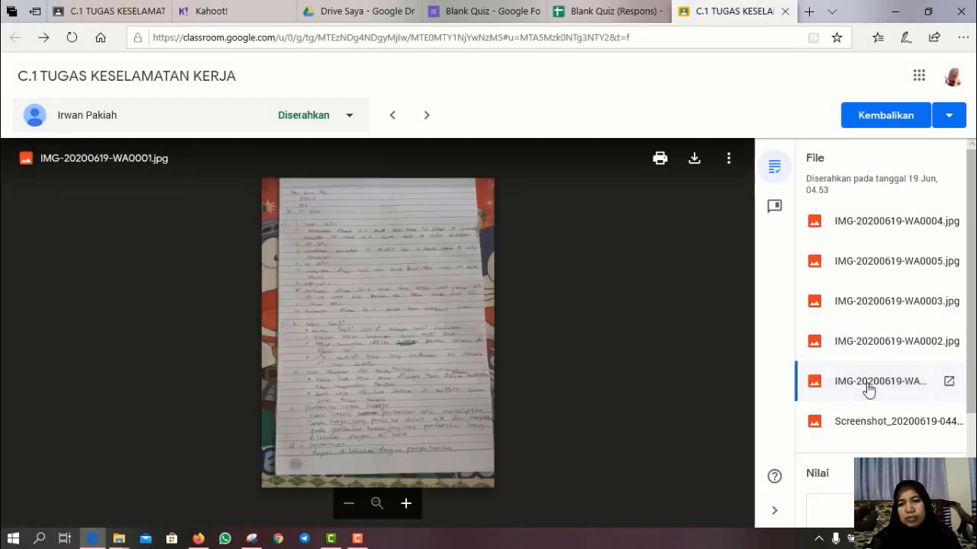
click(877, 430)
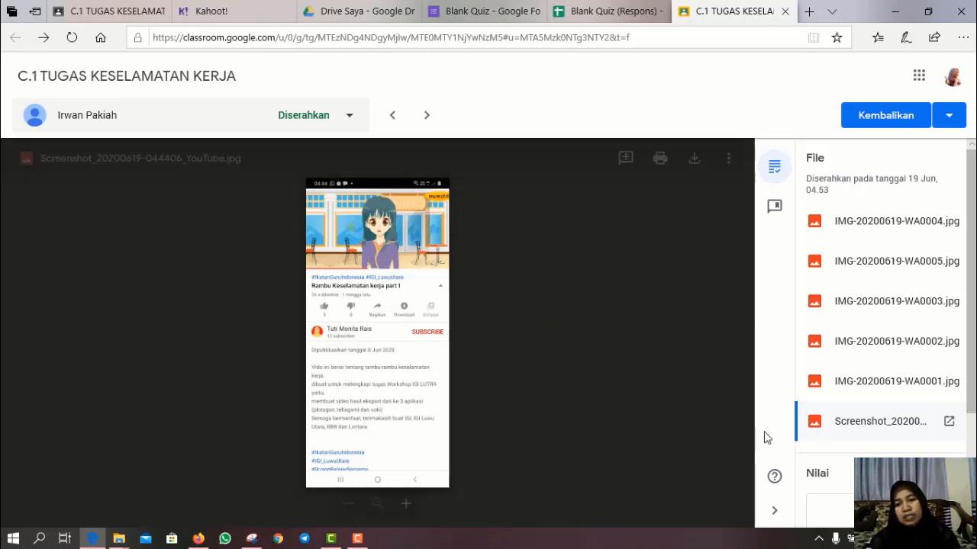
click(866, 511)
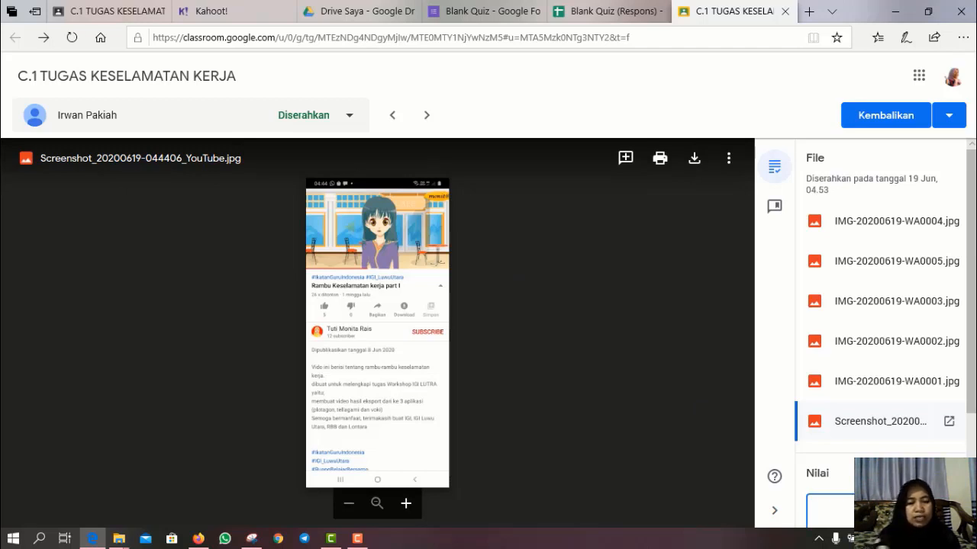
- Grade the second student 100/100, return the work, and open the next student's IMG-20200507-WA0014.jpg submission
text(100)
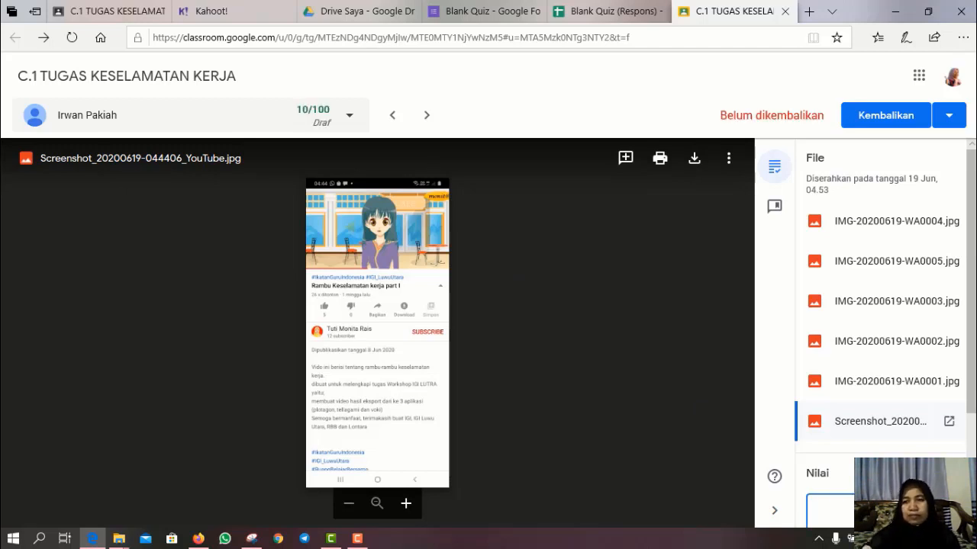
click(878, 123)
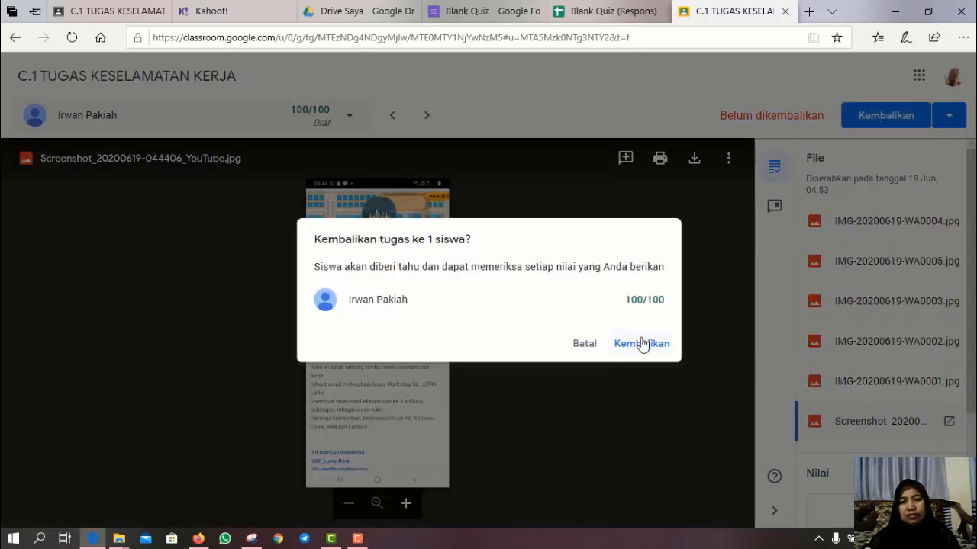
click(643, 344)
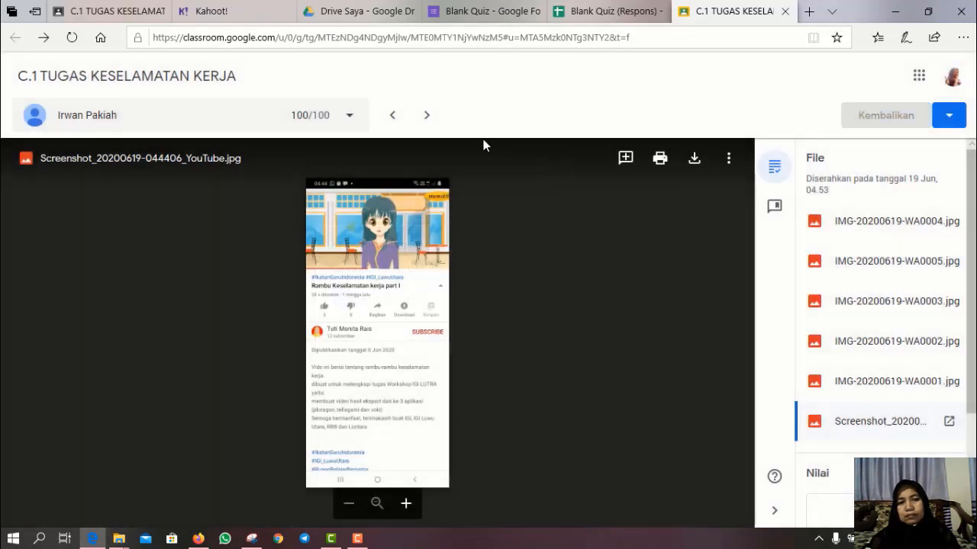
click(427, 118)
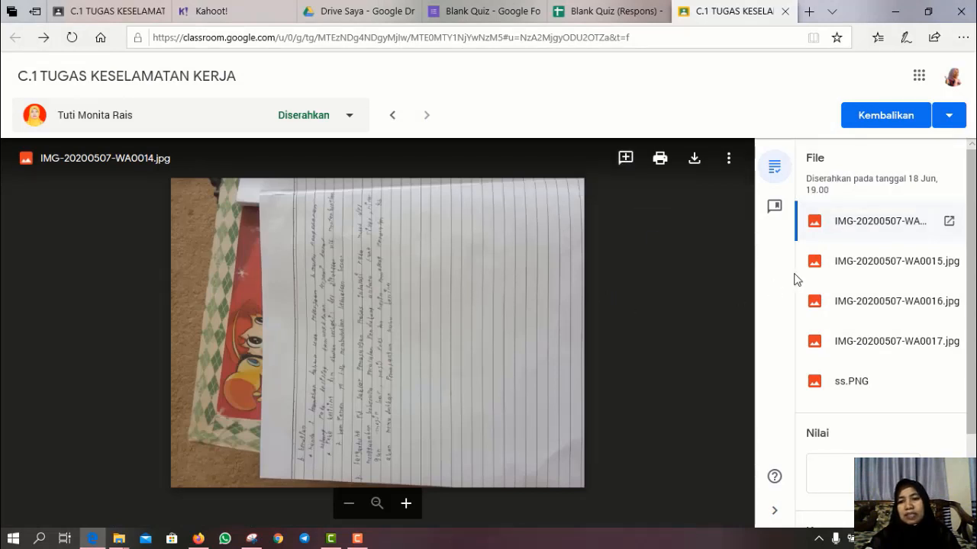
- Preview IMG-20200507-WA0015, WA0016 and WA0017, ending on the ss.PNG screenshot of 'Rambu Keselamatan kerja part I'
click(848, 285)
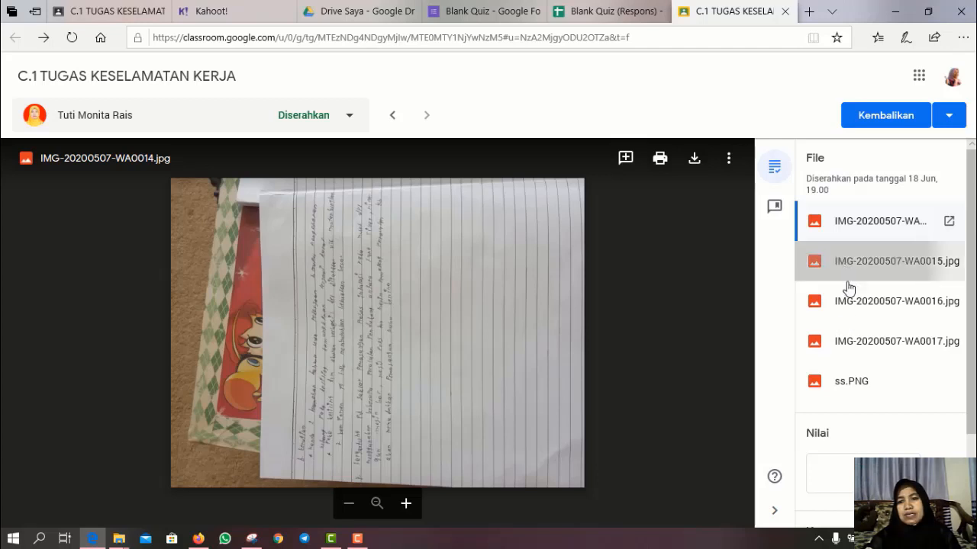
click(853, 309)
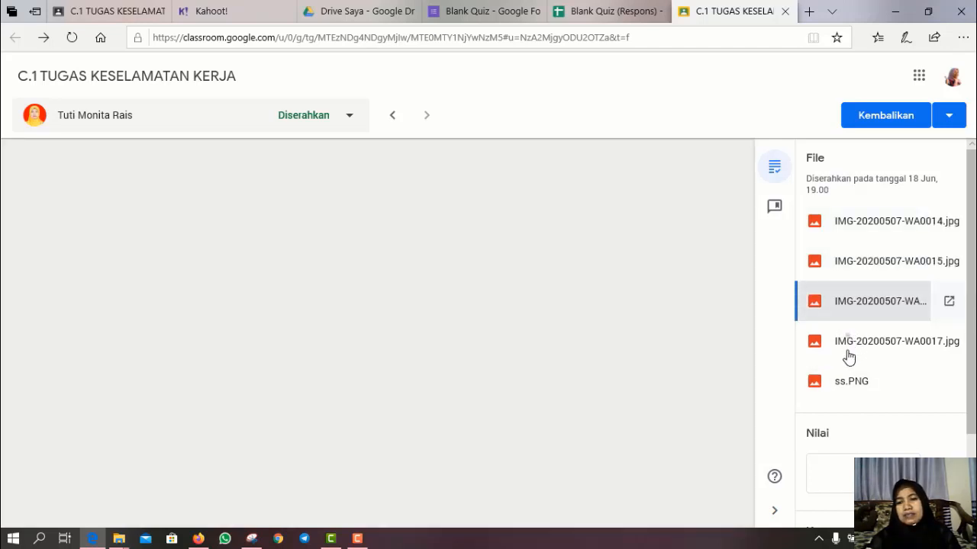
click(840, 347)
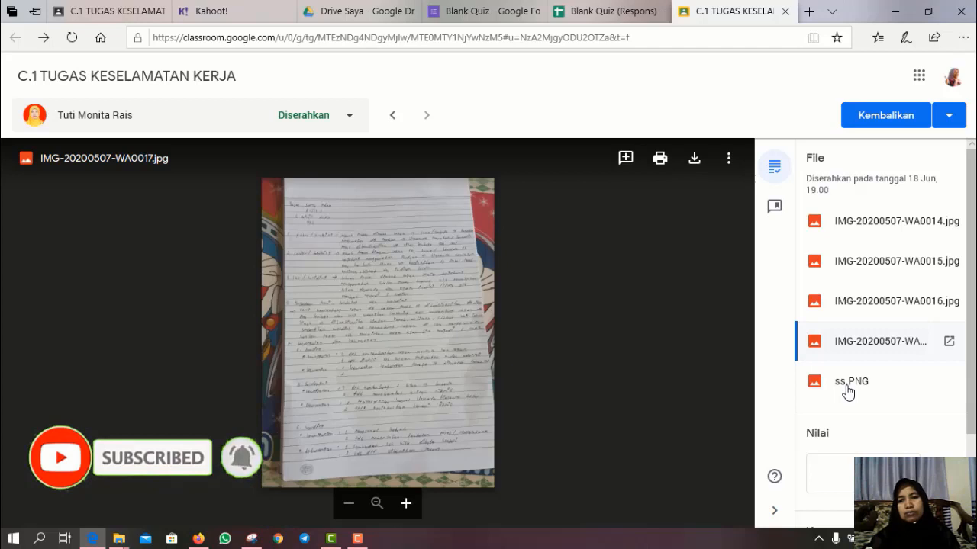
click(847, 389)
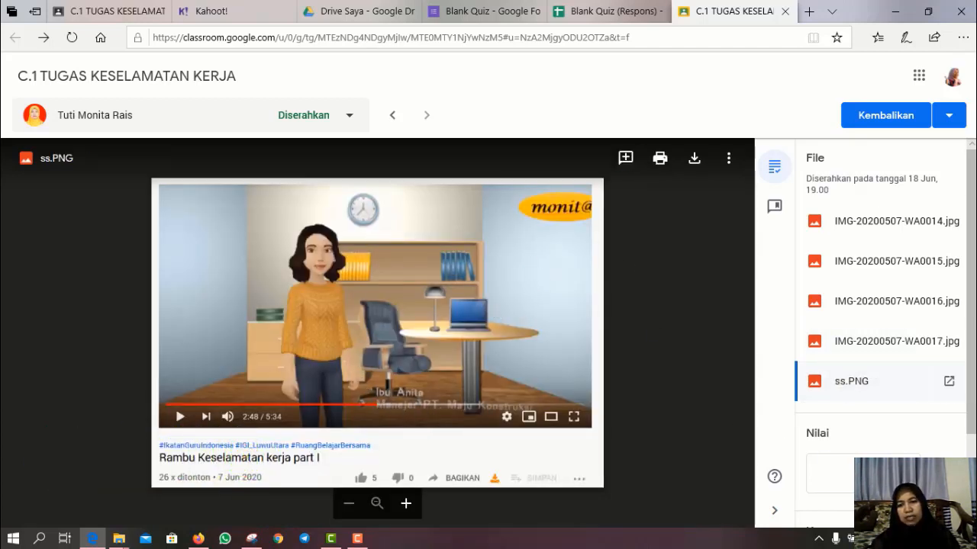
click(862, 474)
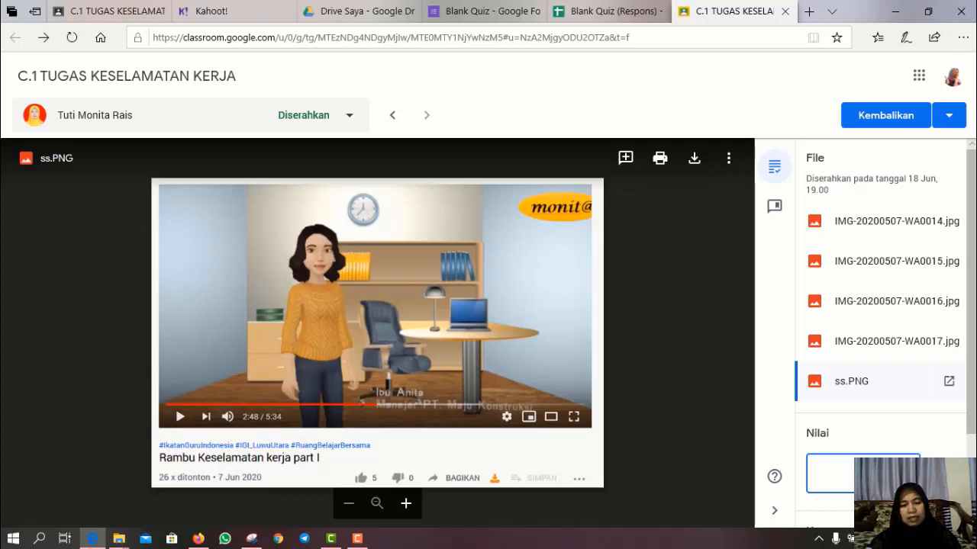
- Grade the third student's C.1 TUGAS KESELAMATAN KERJA work 100/100 and return it
text(100)
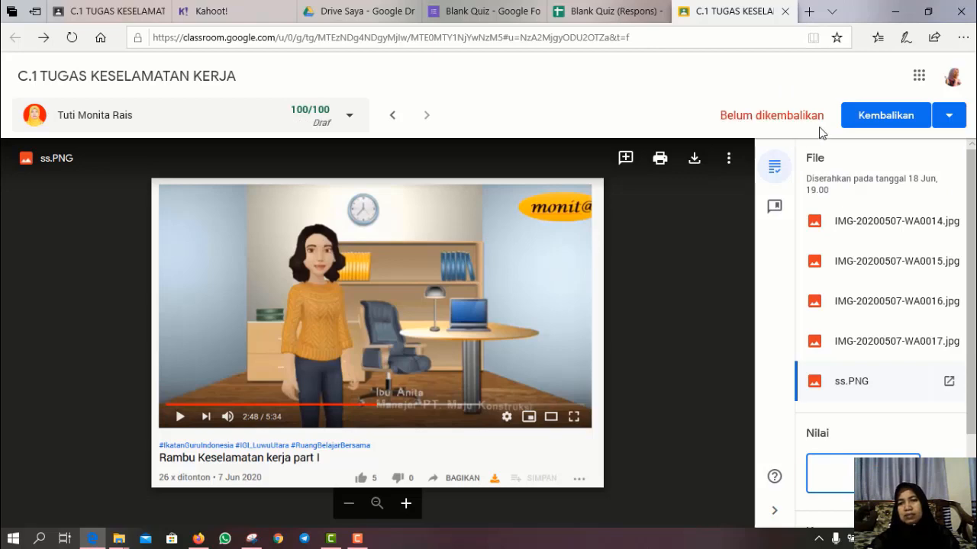
click(885, 120)
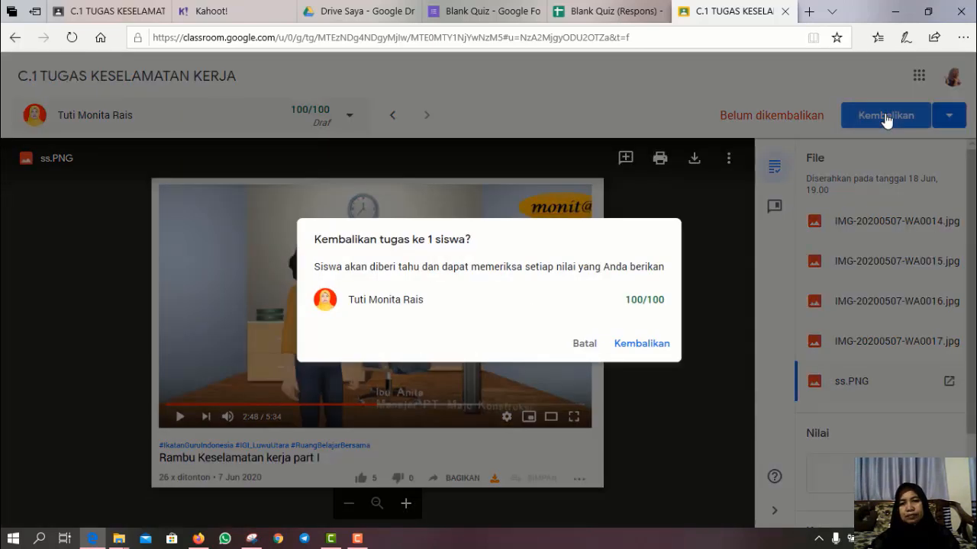
click(652, 350)
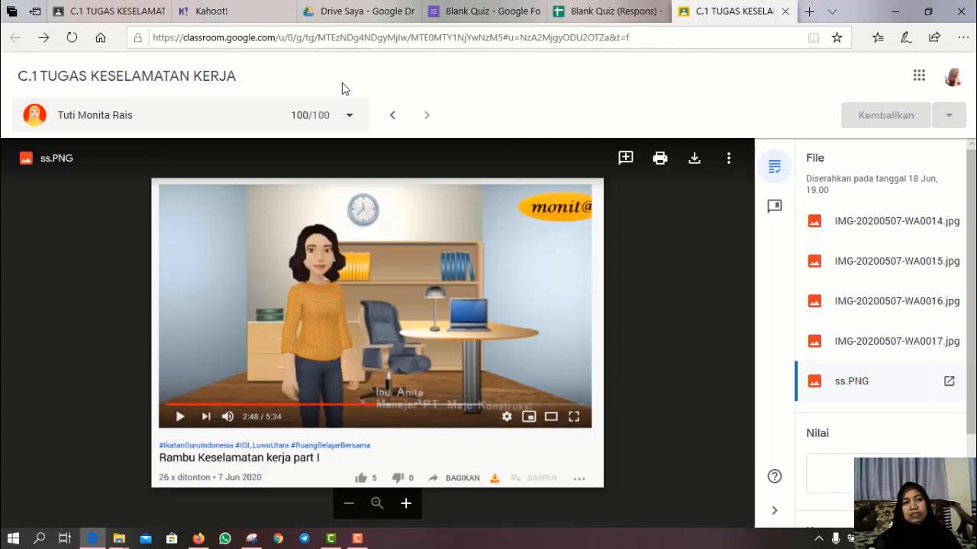
- Review every student's scores in the X TITL 1 gradebook, then return to the Classroom class list
click(119, 15)
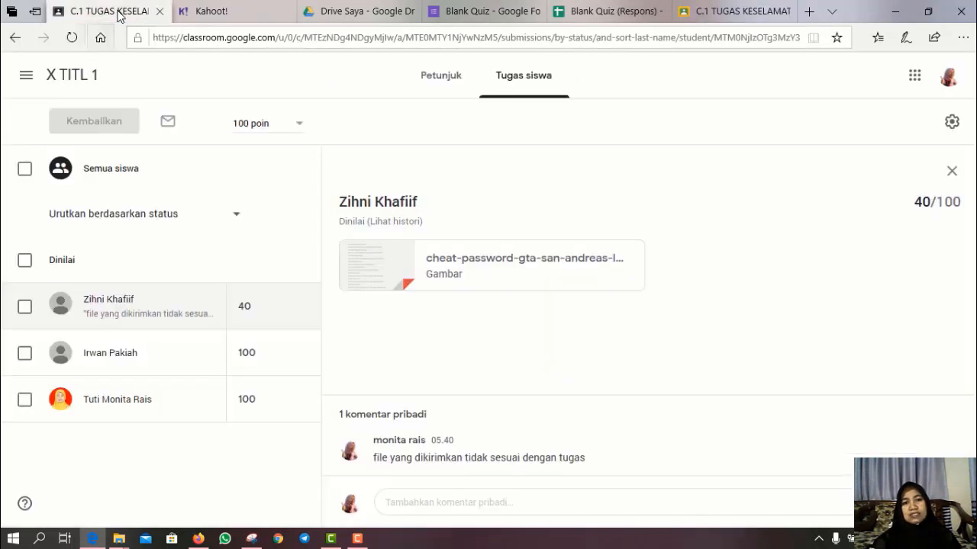
click(80, 74)
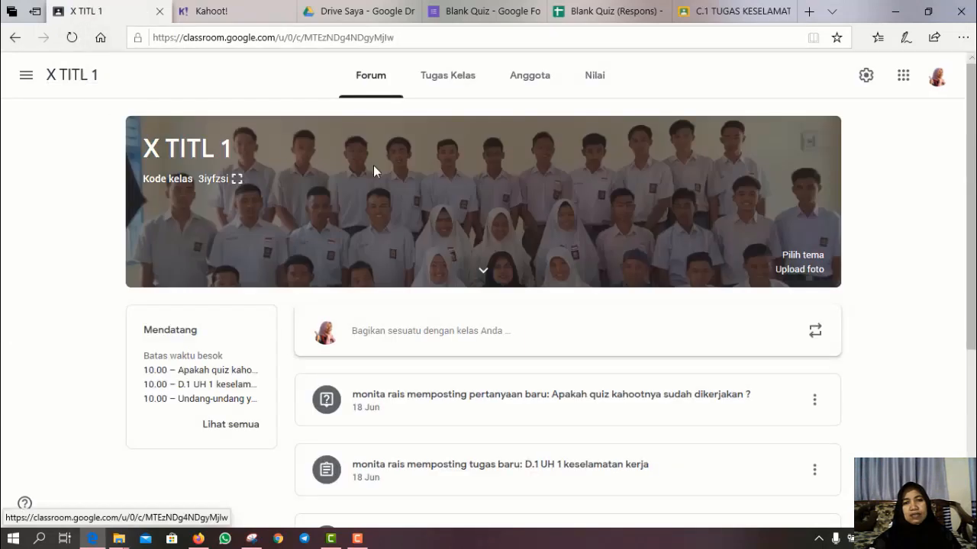
click(596, 78)
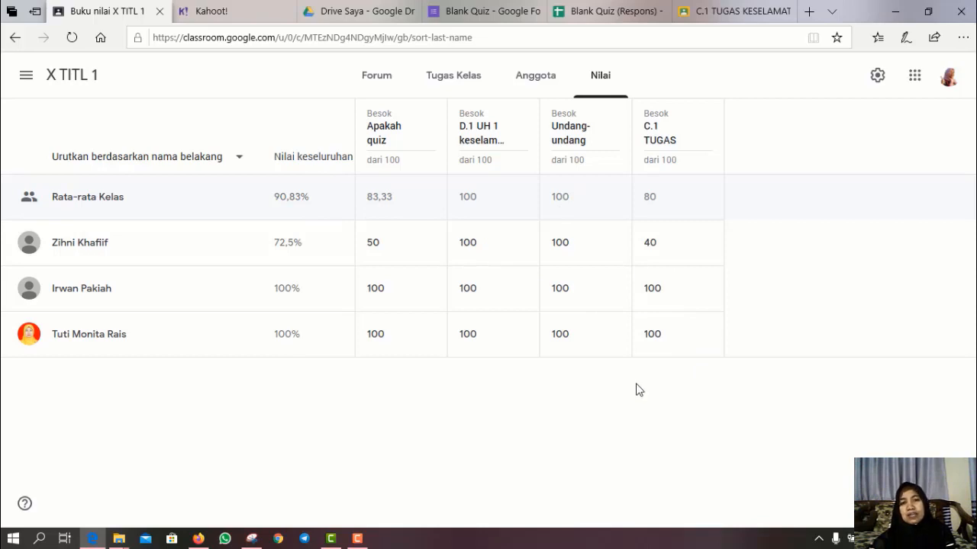
click(355, 538)
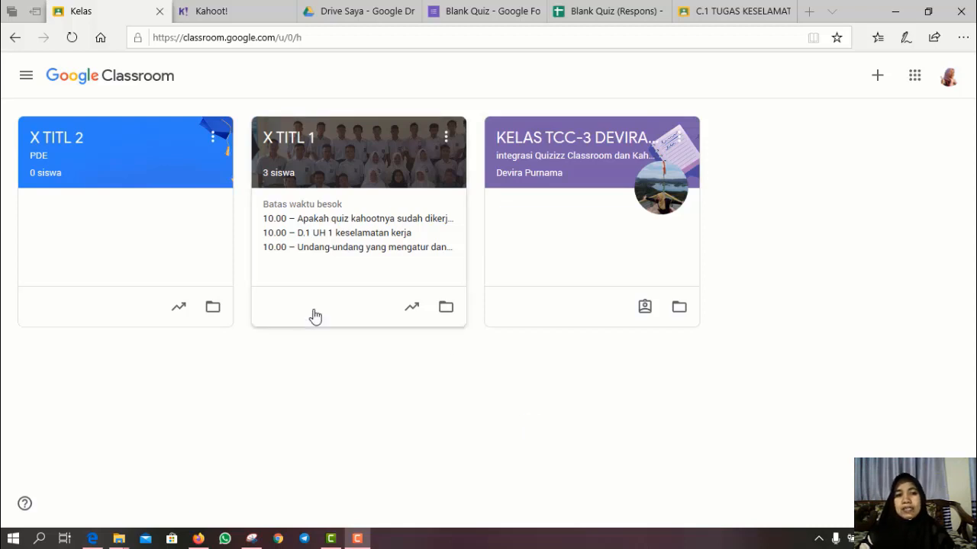
- From the X TITL 1 gradebook, open the C.1 TUGAS KESELAMATAN KERJA submissions graded 40, 100 and 100
click(336, 168)
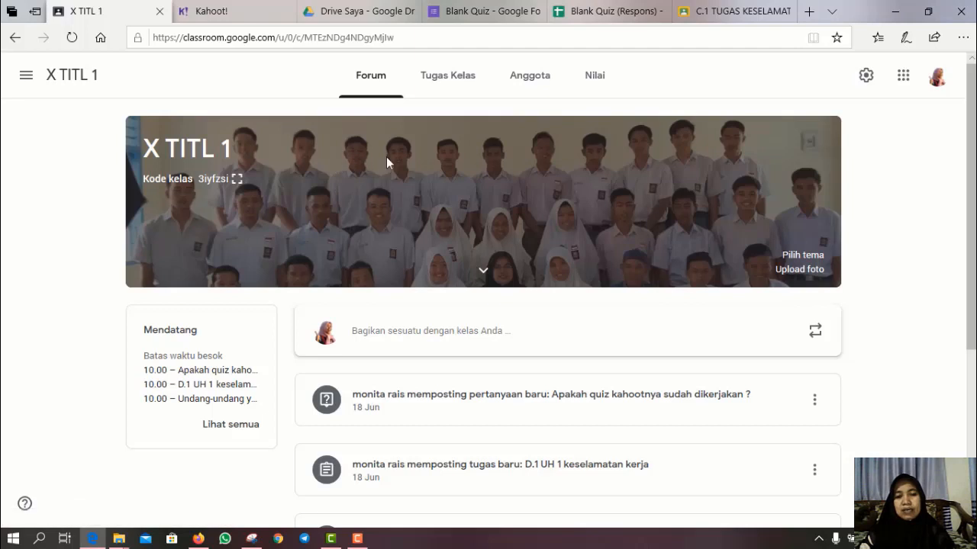
click(596, 79)
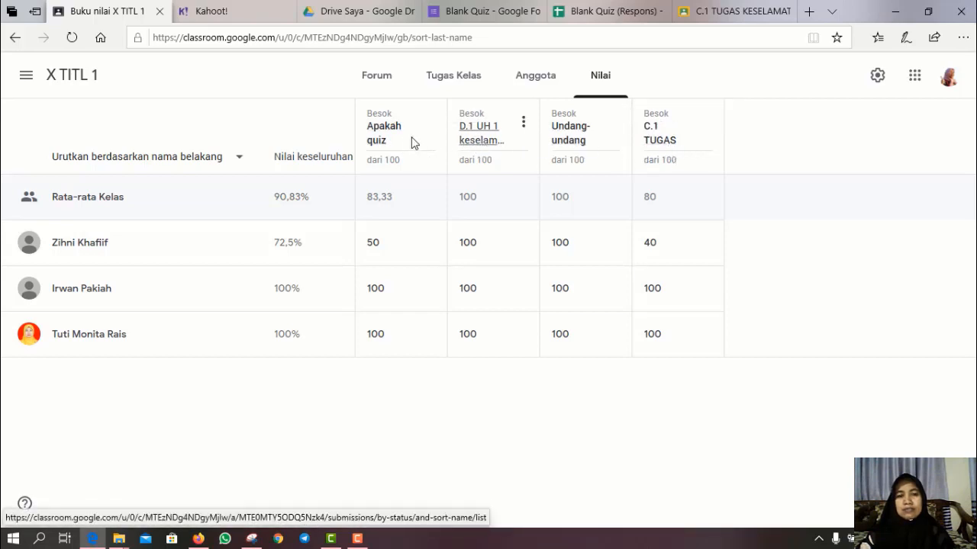
click(661, 137)
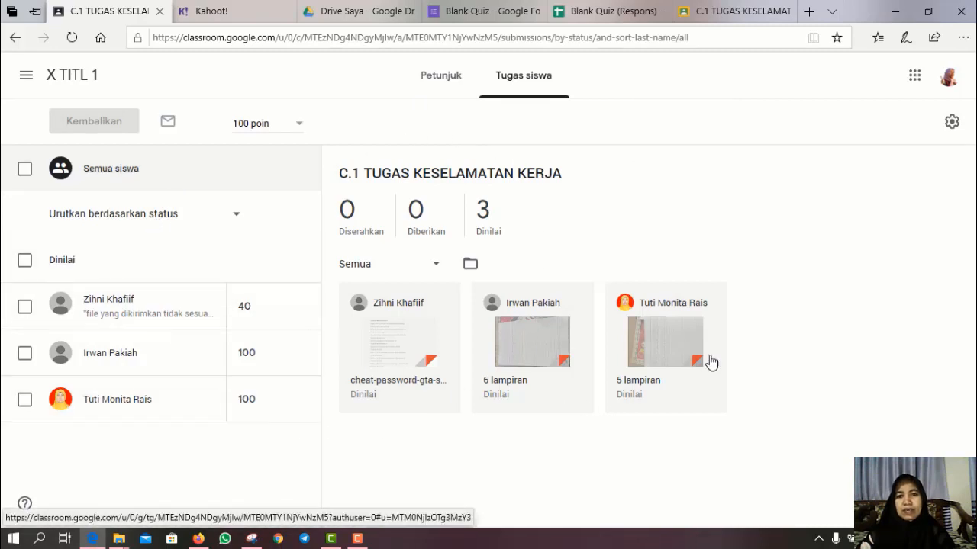
- Open the settings gear on the C.1 TUGAS student work page to see the grade export choices
click(951, 123)
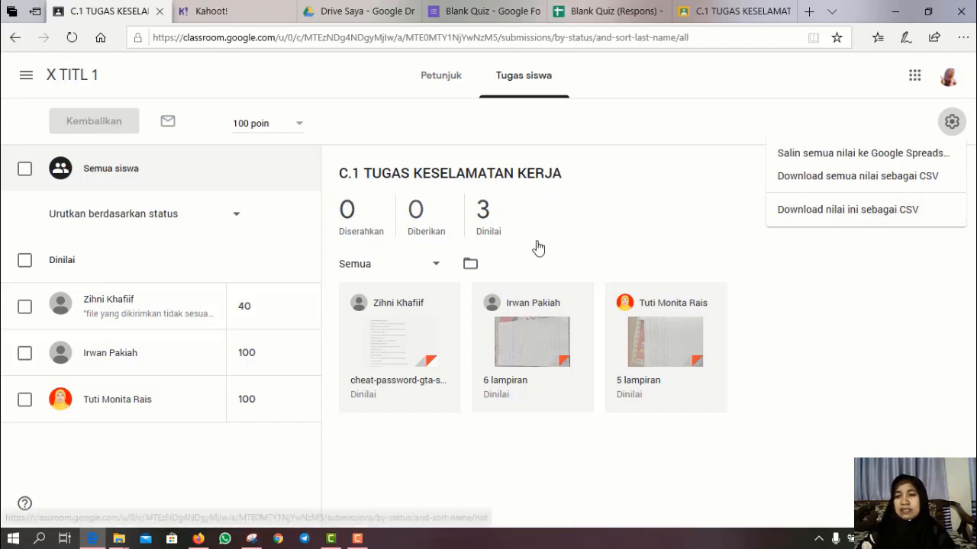
- Copy all grades to Google Sheets, creating the spreadsheet 'Nilai X TITL 1 18-06-2020'
click(830, 156)
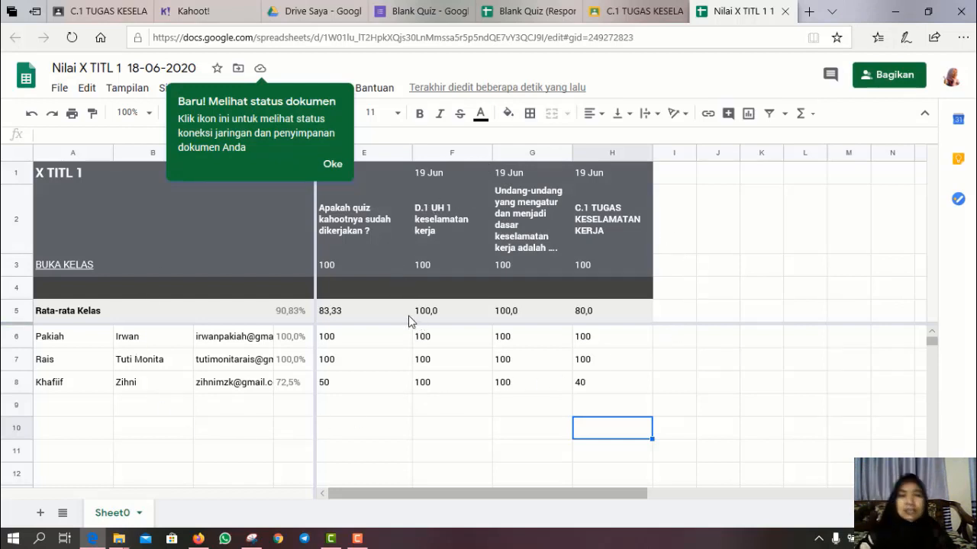
- Open the grade sheet's sharing settings and copy the spreadsheet's link
click(894, 75)
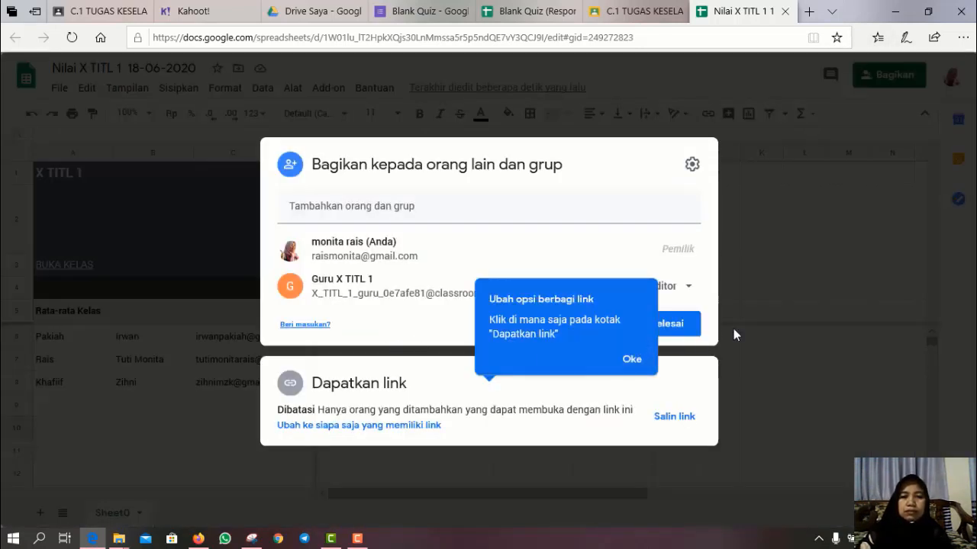
click(638, 366)
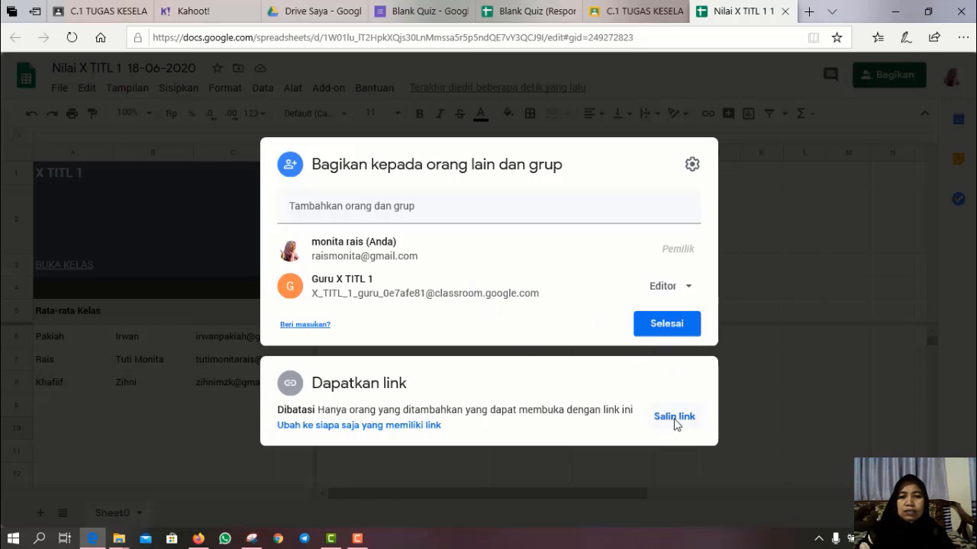
click(674, 419)
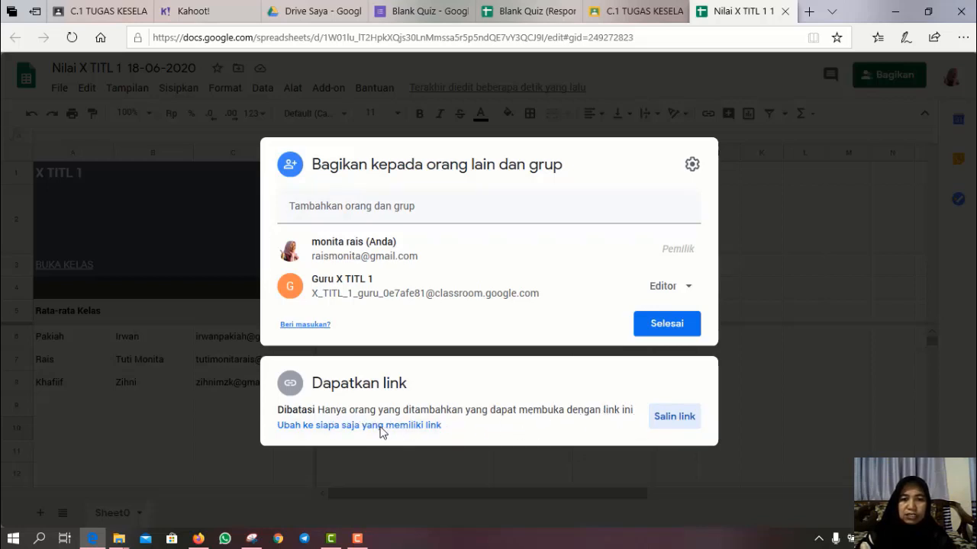
- Keep 'Anyone with the link' access at Viewer (view-only) and finish sharing
click(380, 429)
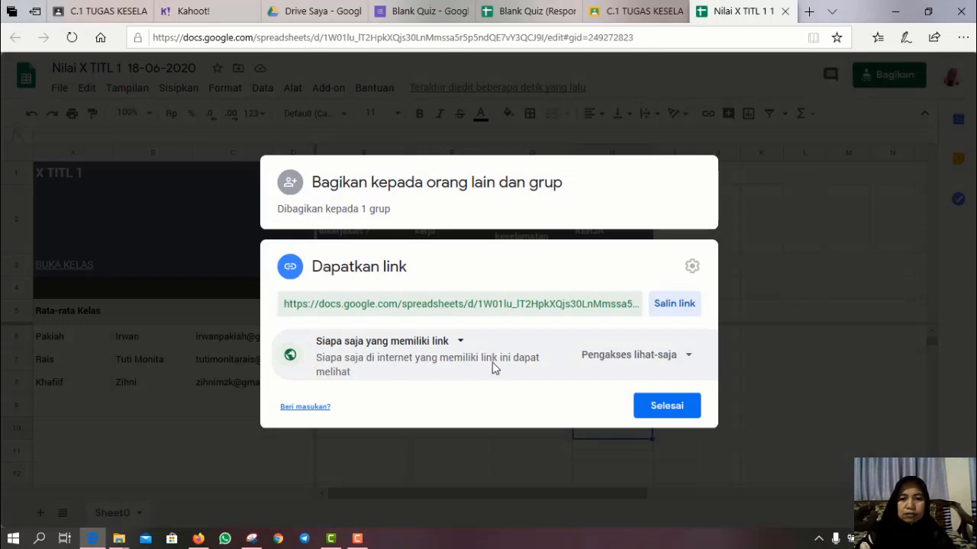
click(687, 357)
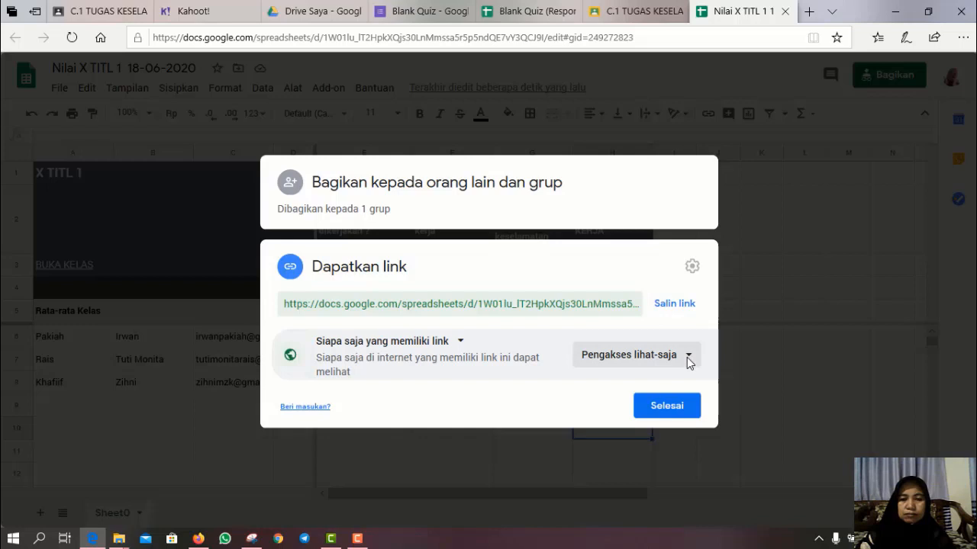
click(687, 357)
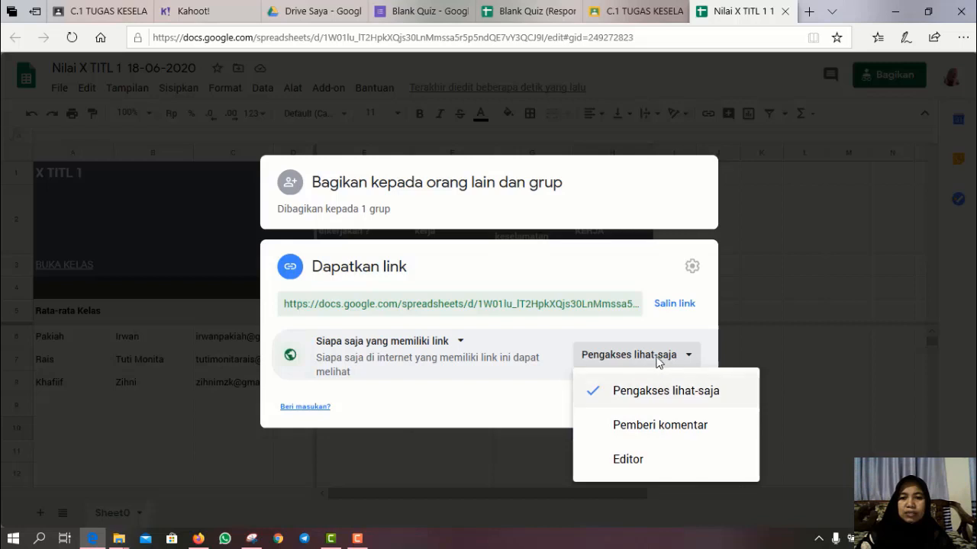
click(677, 336)
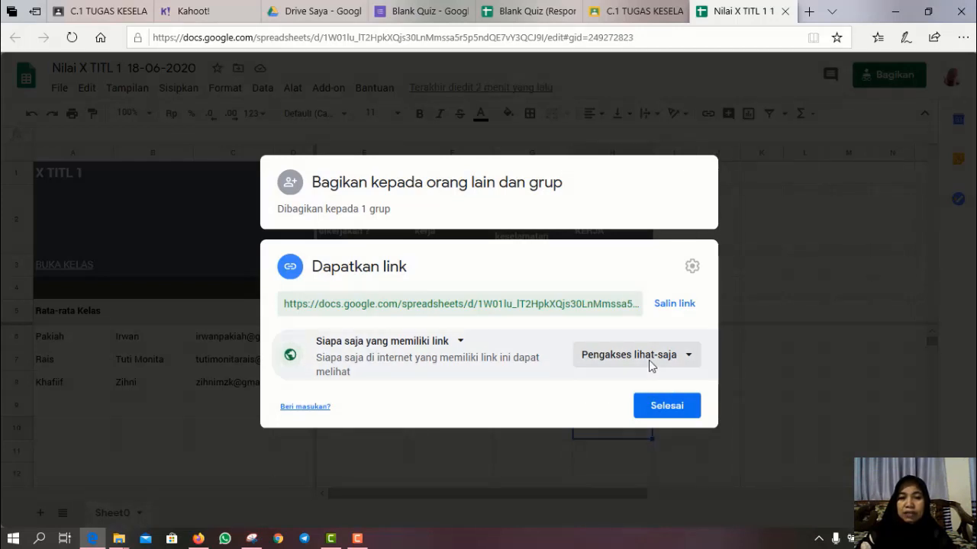
click(664, 413)
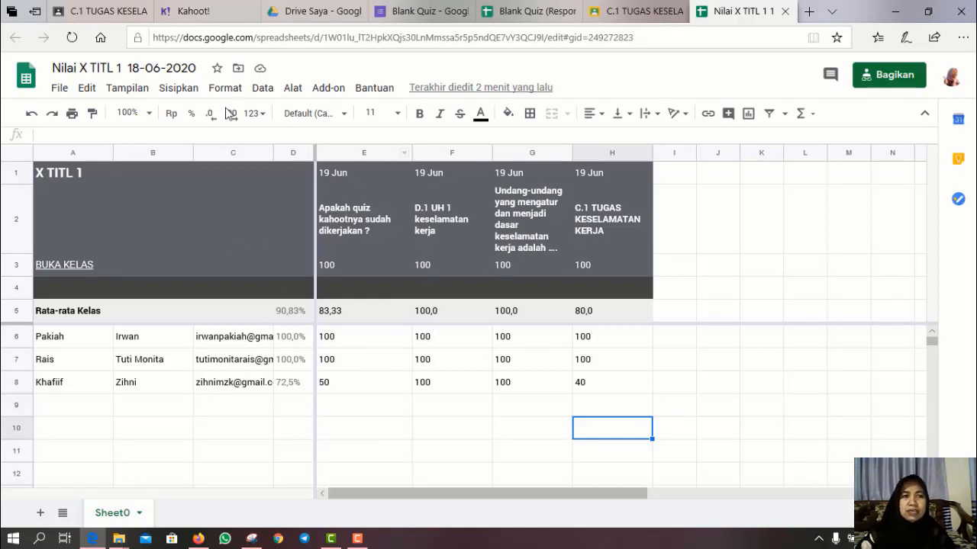
click(105, 9)
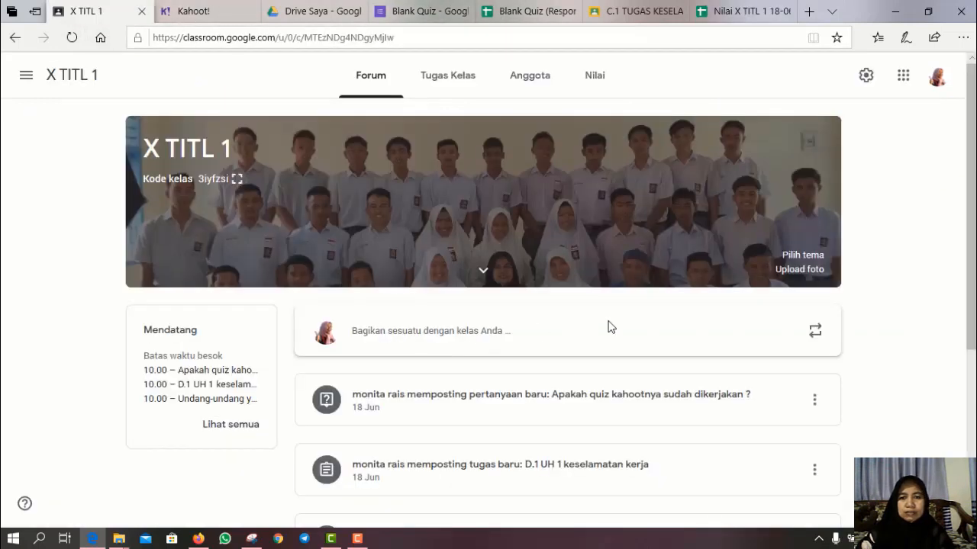
- Start a class announcement reading 'Silahakan melihat rekap nilai mata pelajaran'
click(367, 331)
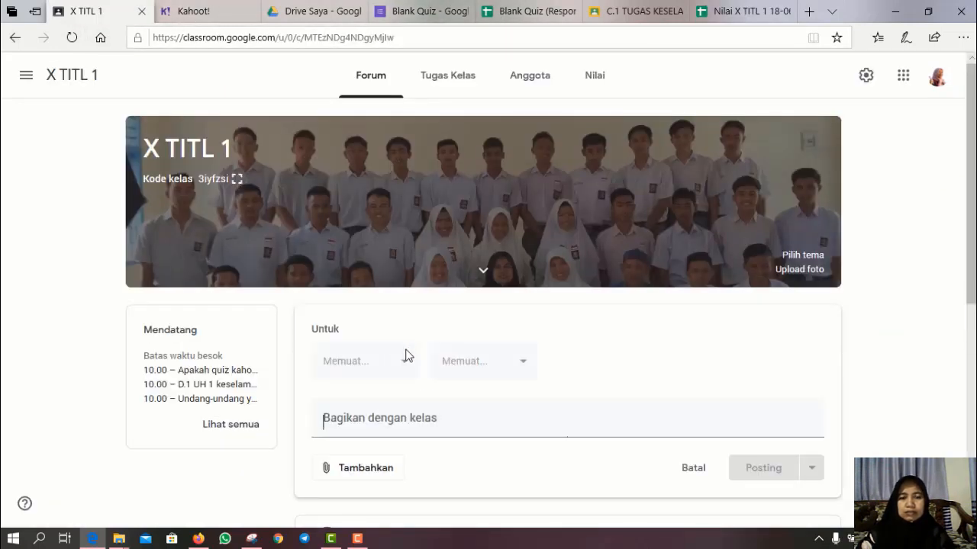
text(Si)
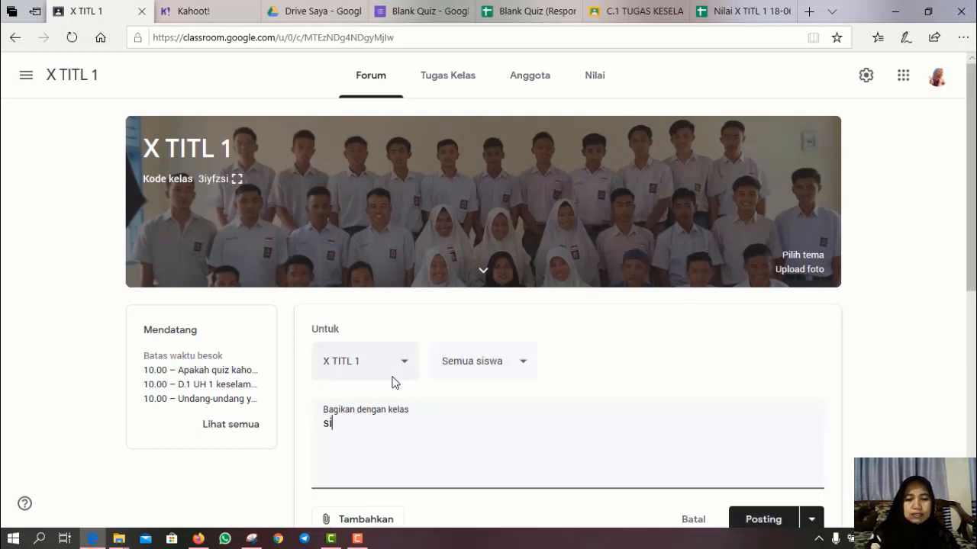
text(lahakan)
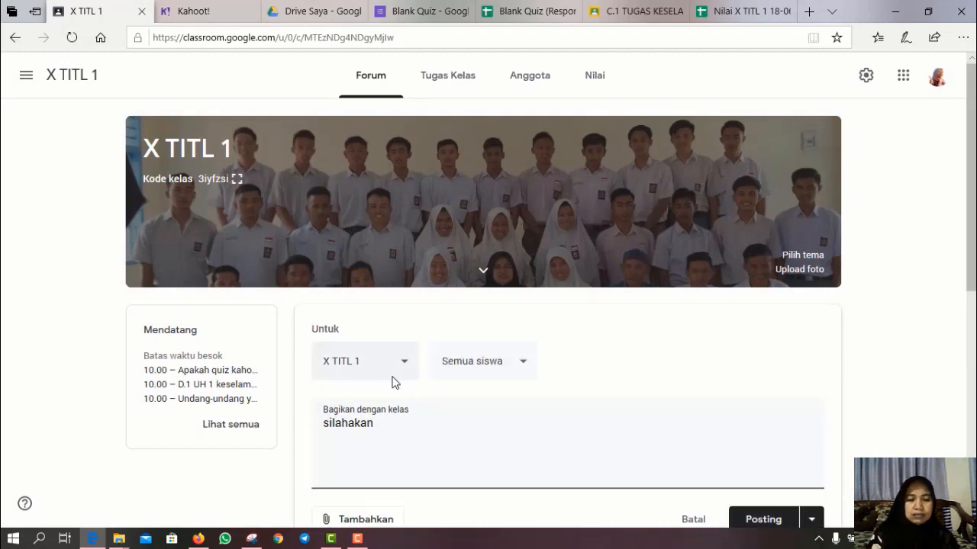
text( meliha)
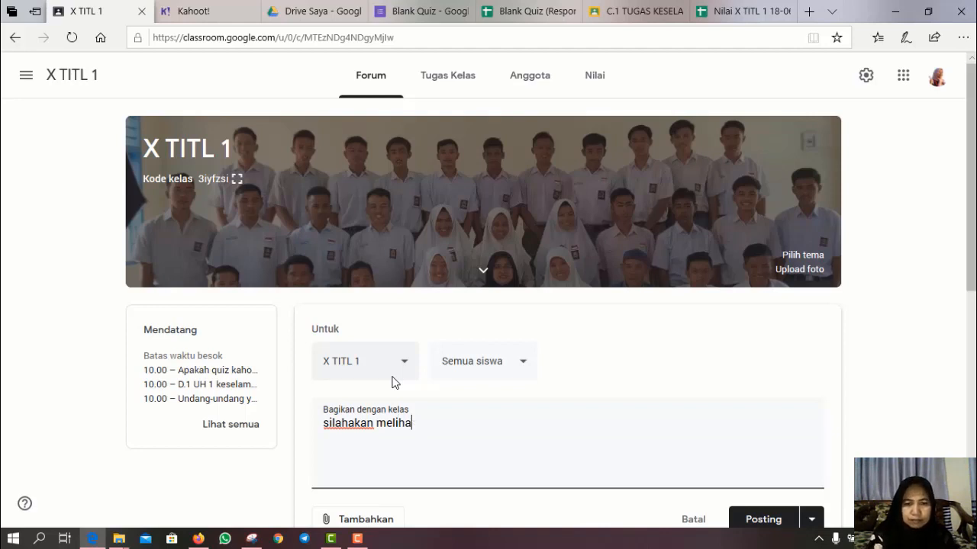
text(t rekap)
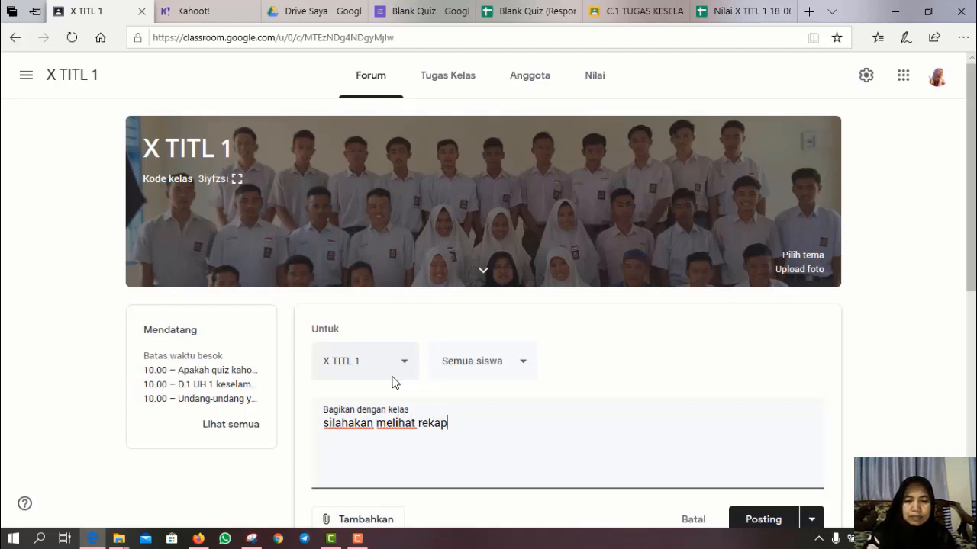
text( nilai)
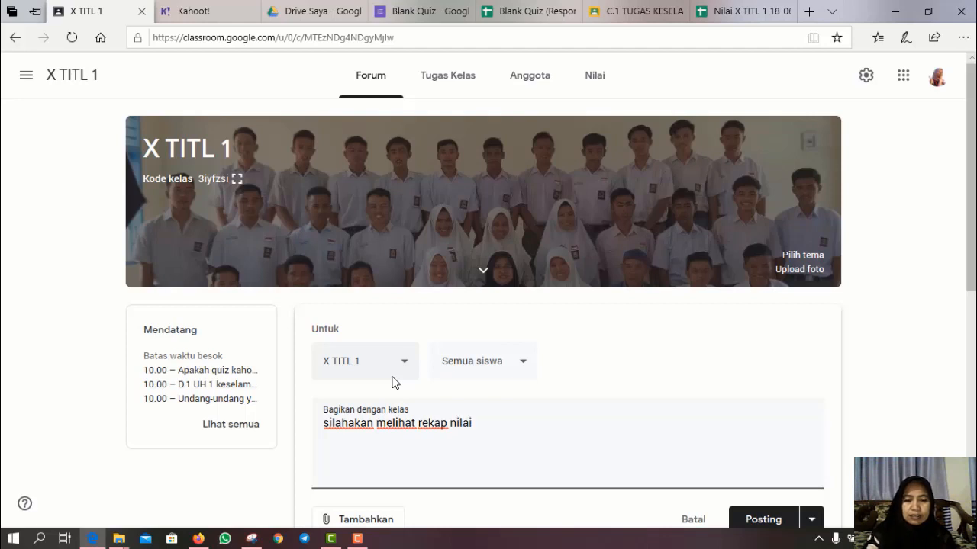
text( mata p)
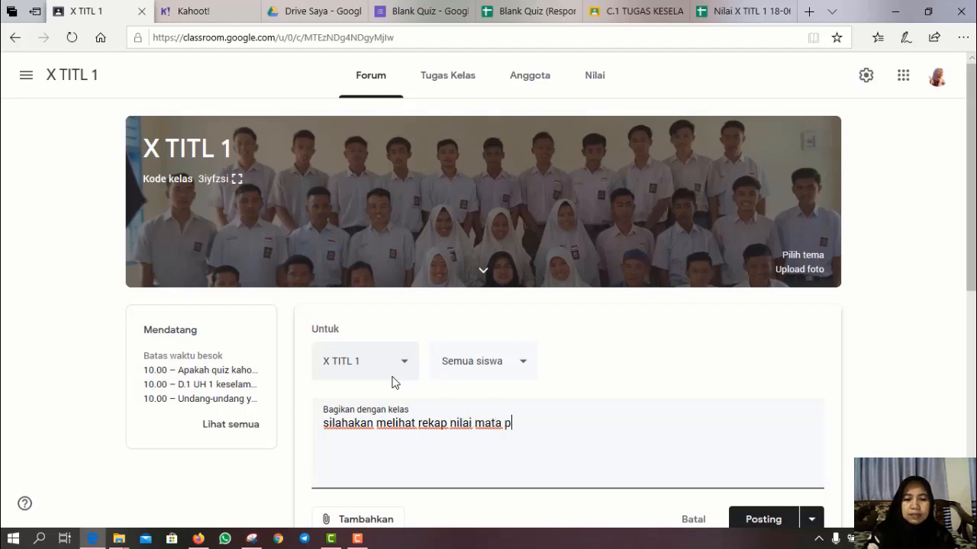
text(elajaran PDE)
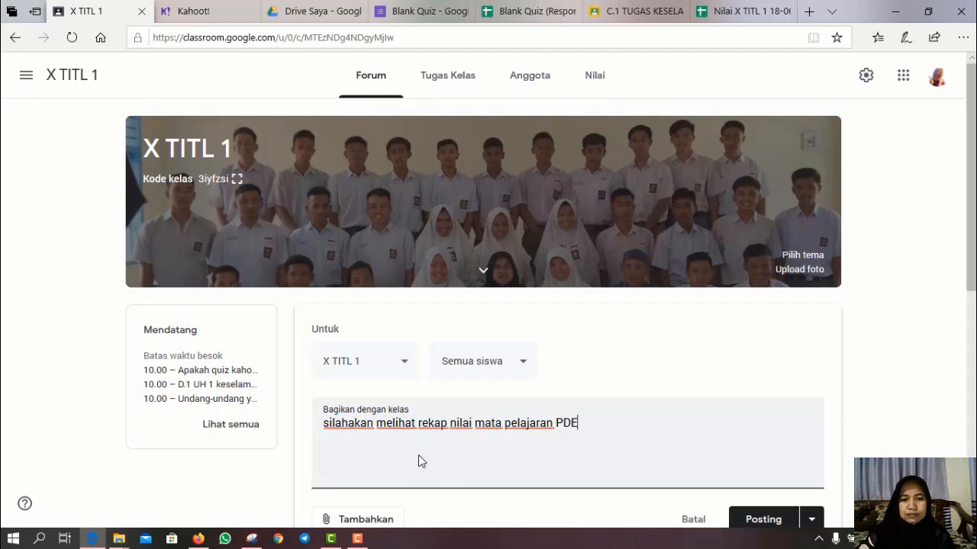
scroll(418, 462, down, 3)
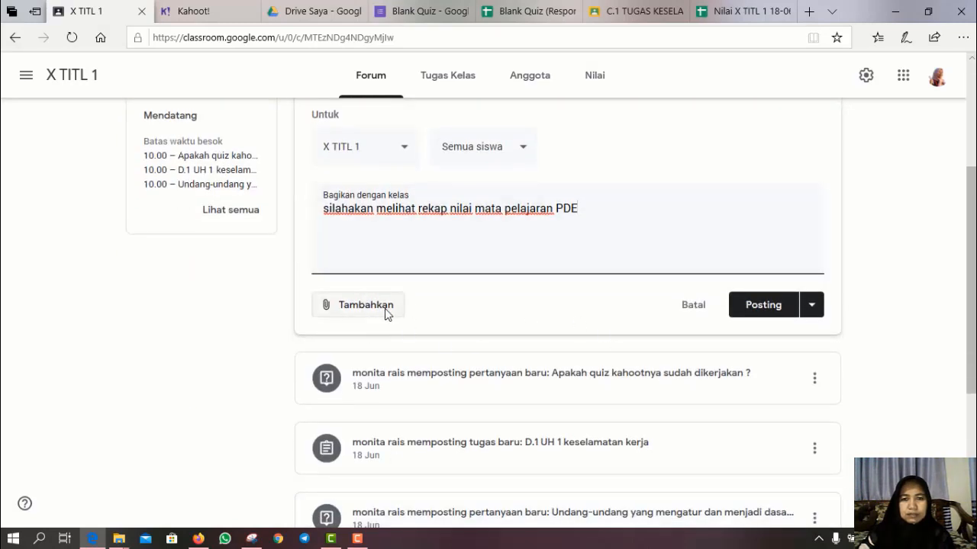
- Attach the pasted grade sheet link to the announcement and post it
click(382, 306)
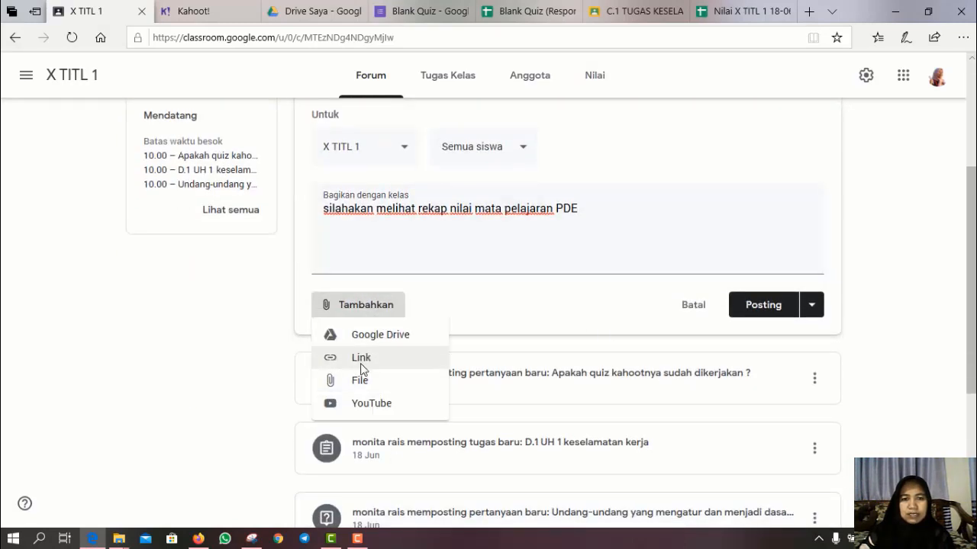
click(360, 362)
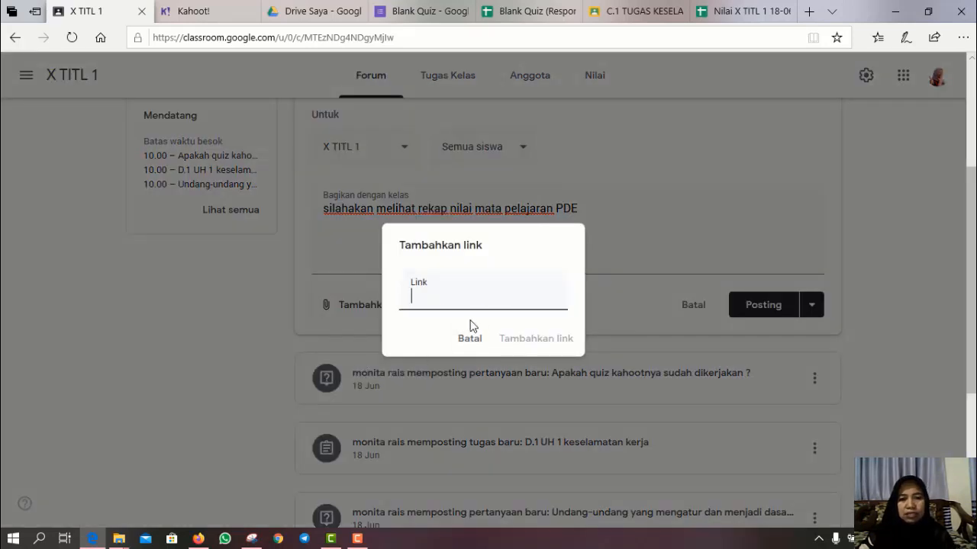
key(ctrl+v)
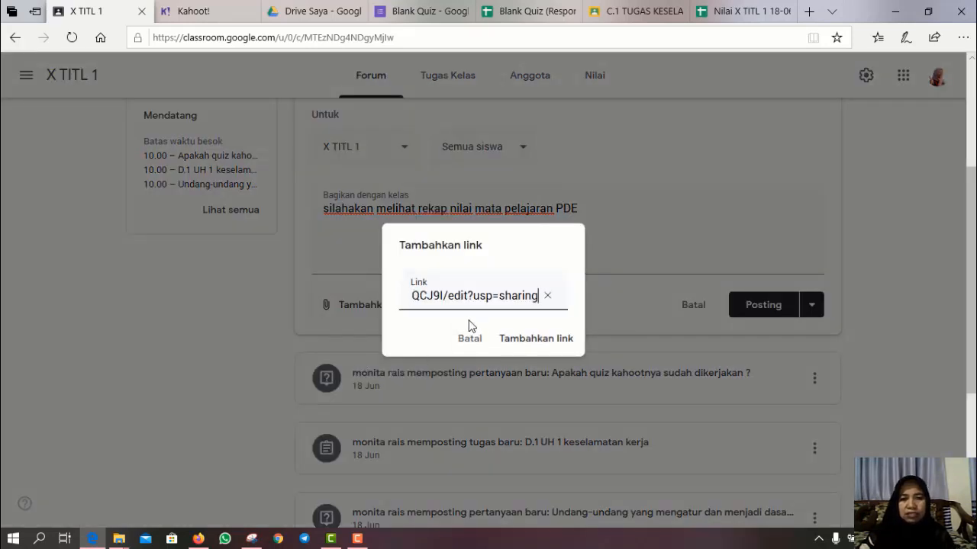
click(536, 341)
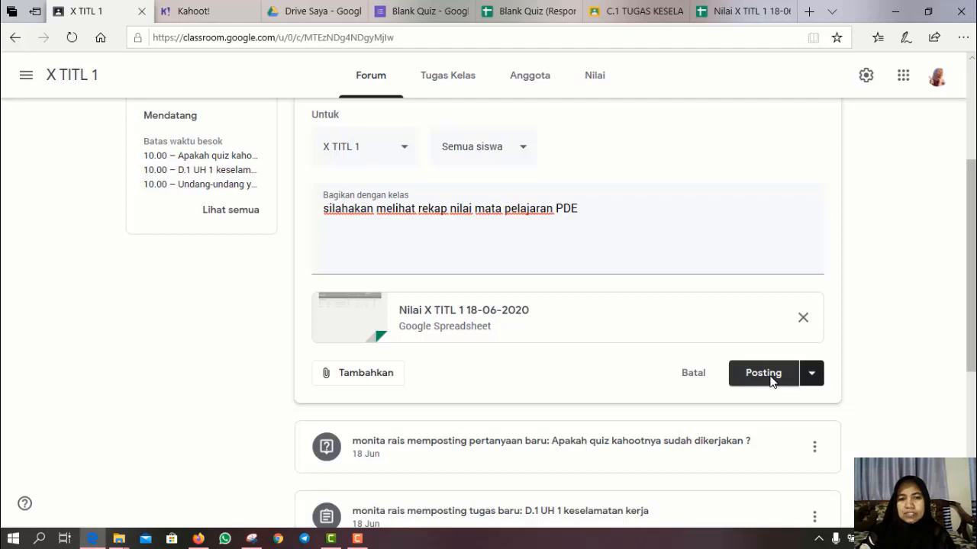
click(772, 382)
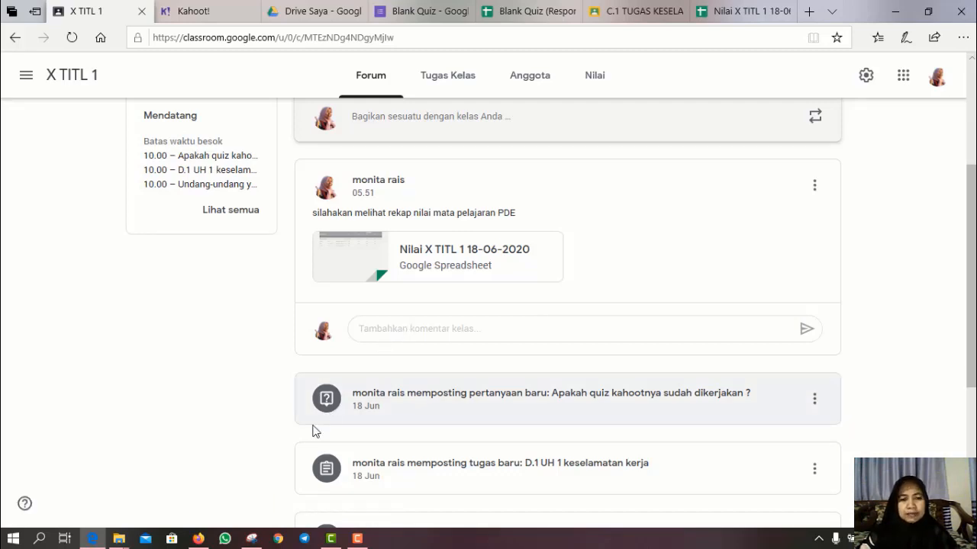
- In the student's window, review the X TITL 1 assignments and graded work, then return to the stream
click(198, 539)
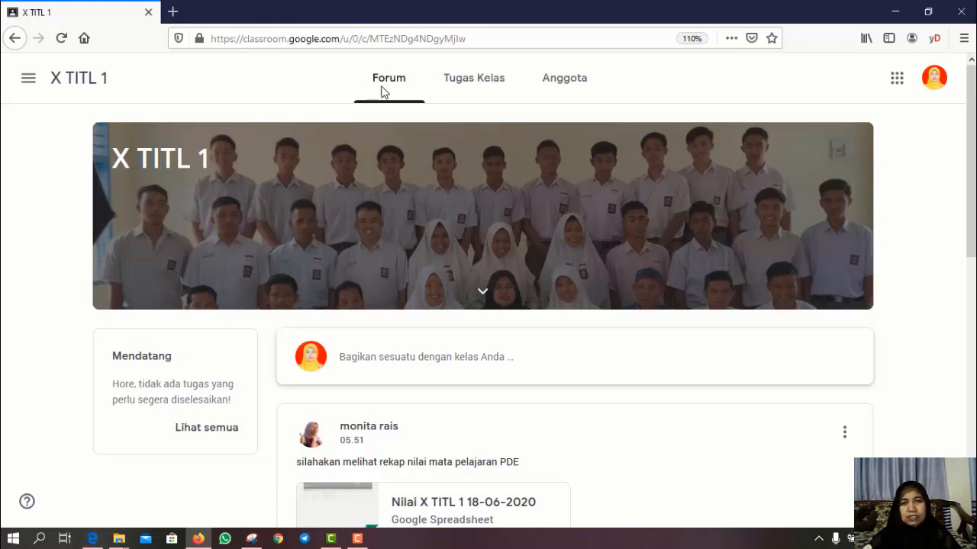
click(471, 87)
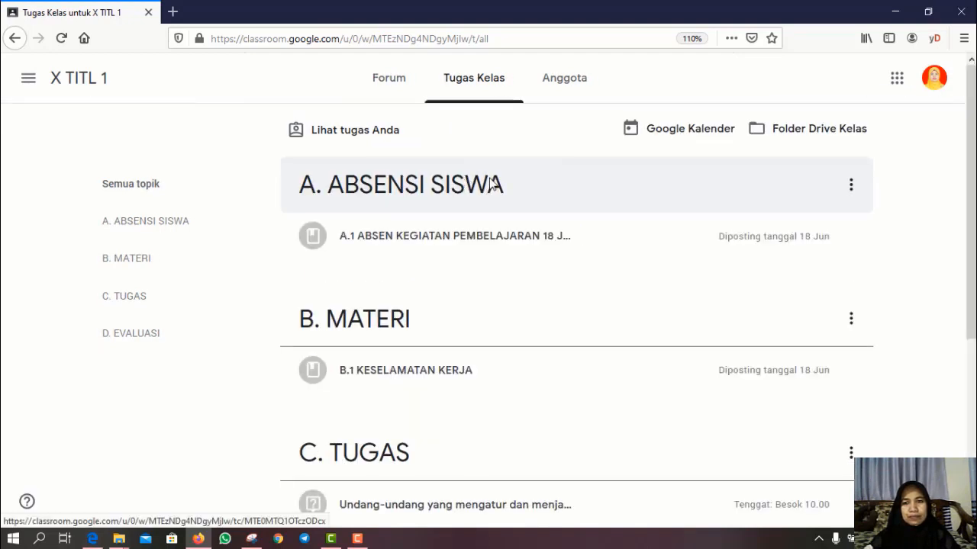
scroll(492, 185, down, 4)
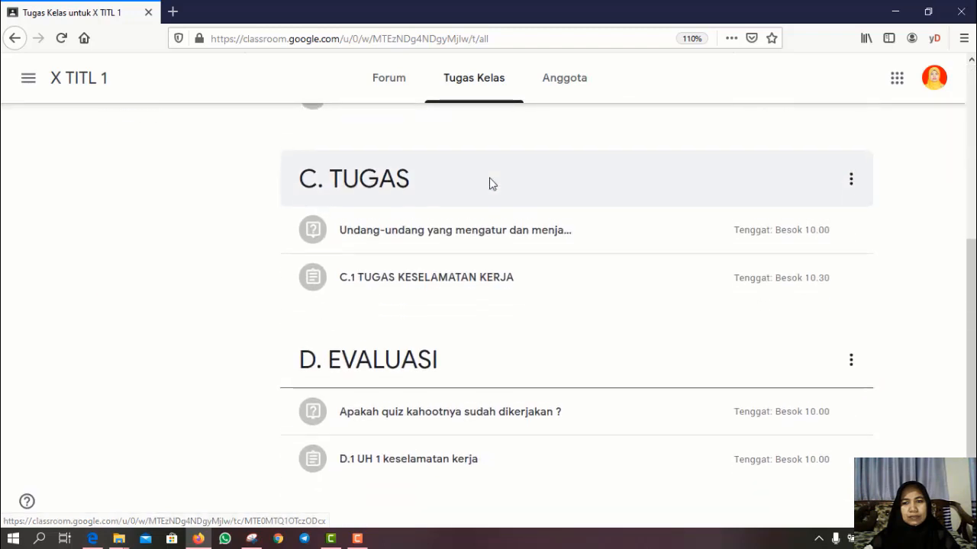
scroll(473, 264, up, 5)
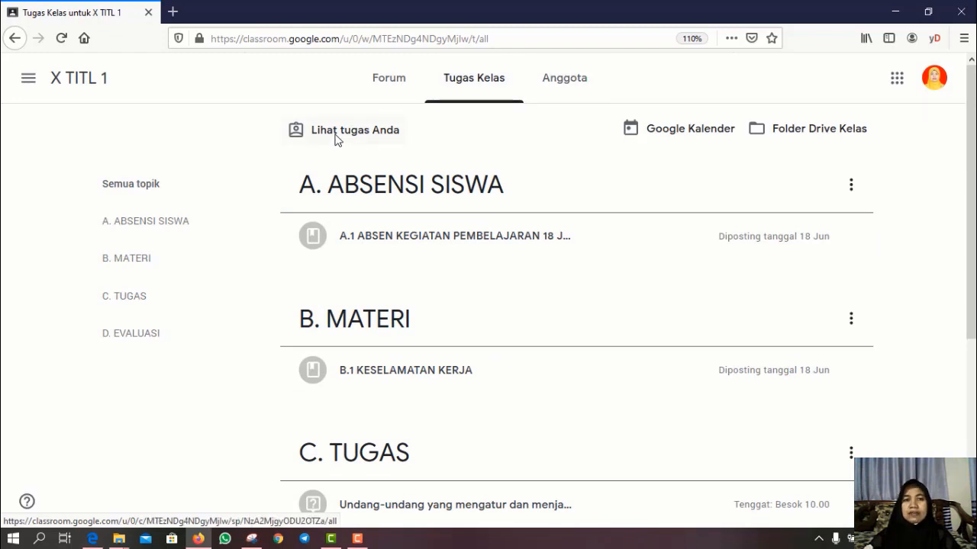
click(335, 136)
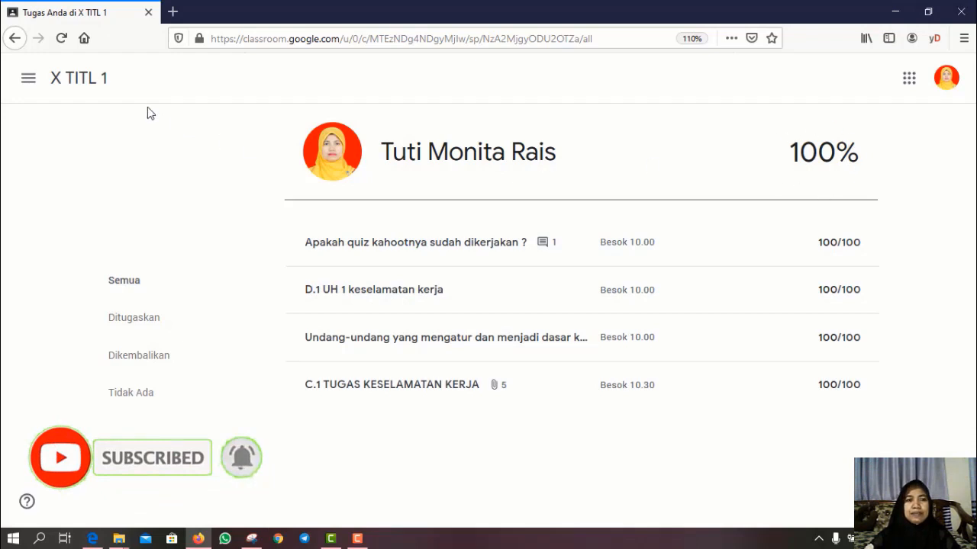
click(67, 81)
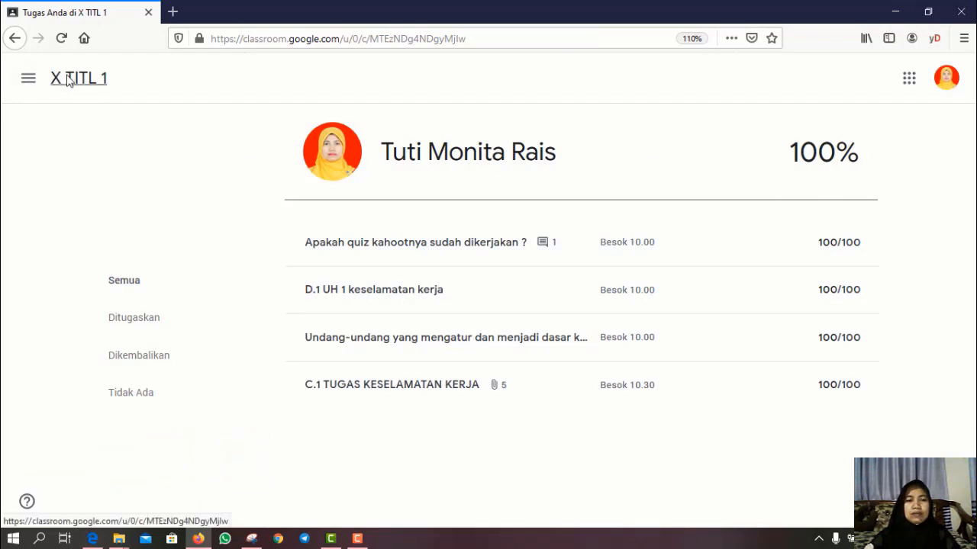
scroll(447, 444, down, 3)
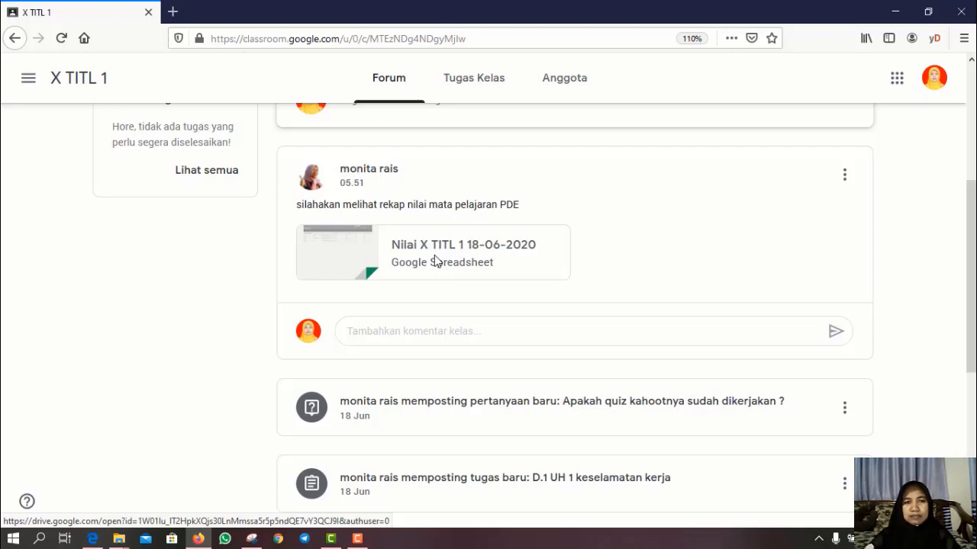
- Open the attached Nilai X TITL 1 18-06-2020 sheet view-only as the student, then return to the stream
click(434, 257)
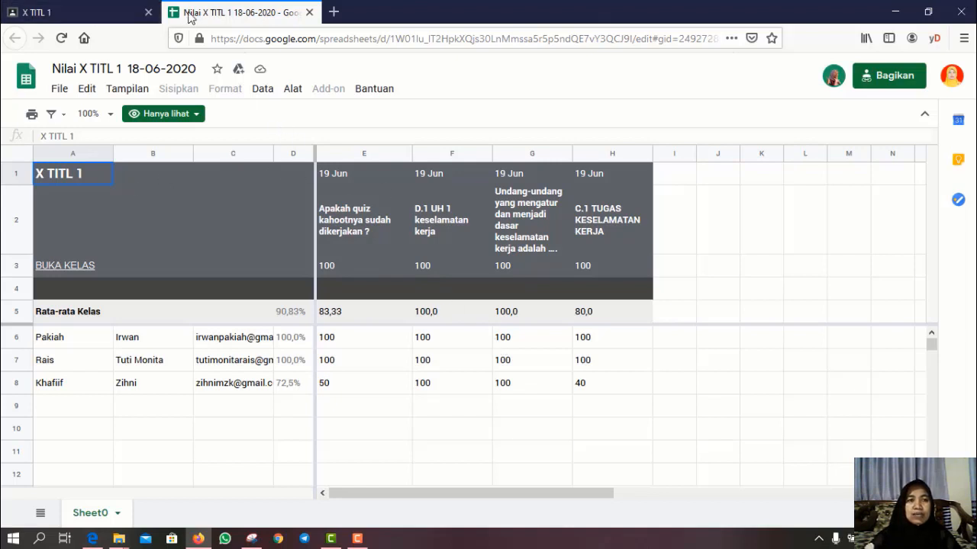
click(89, 12)
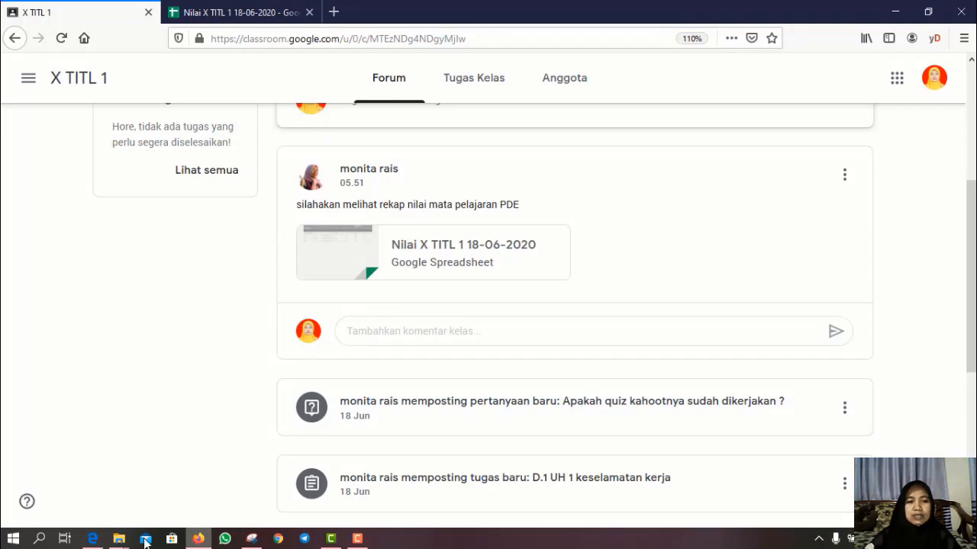
- Bring back the teacher's X TITL 1 browser window and close it, prompting to close all tabs
click(93, 539)
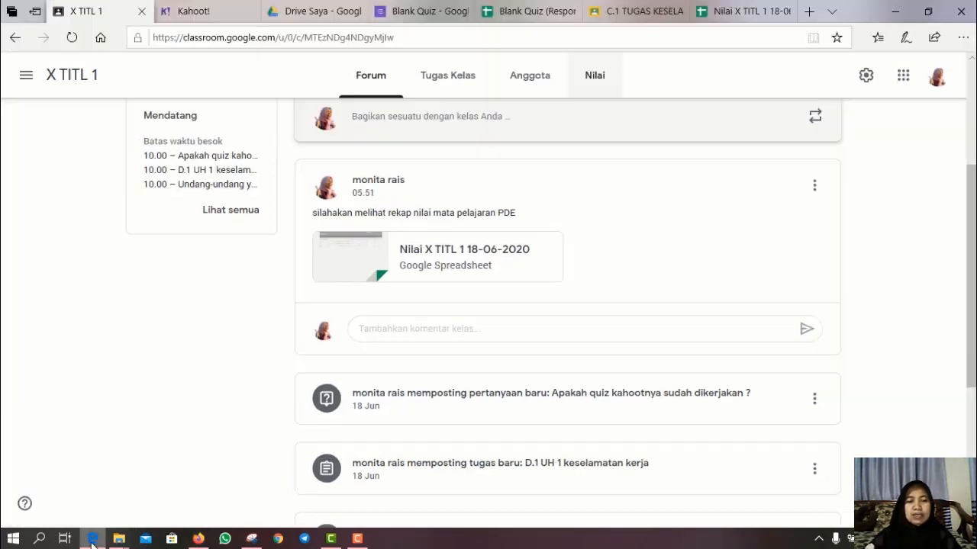
click(960, 11)
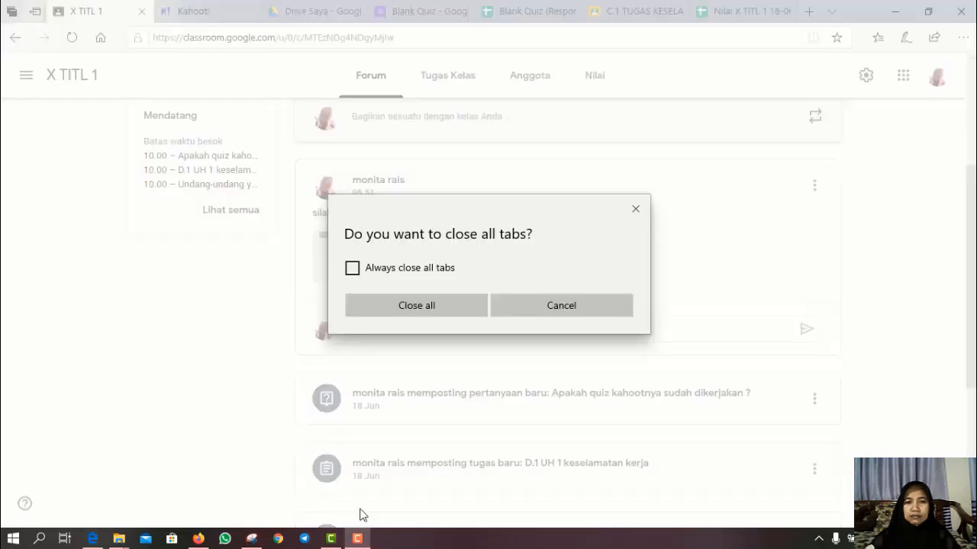